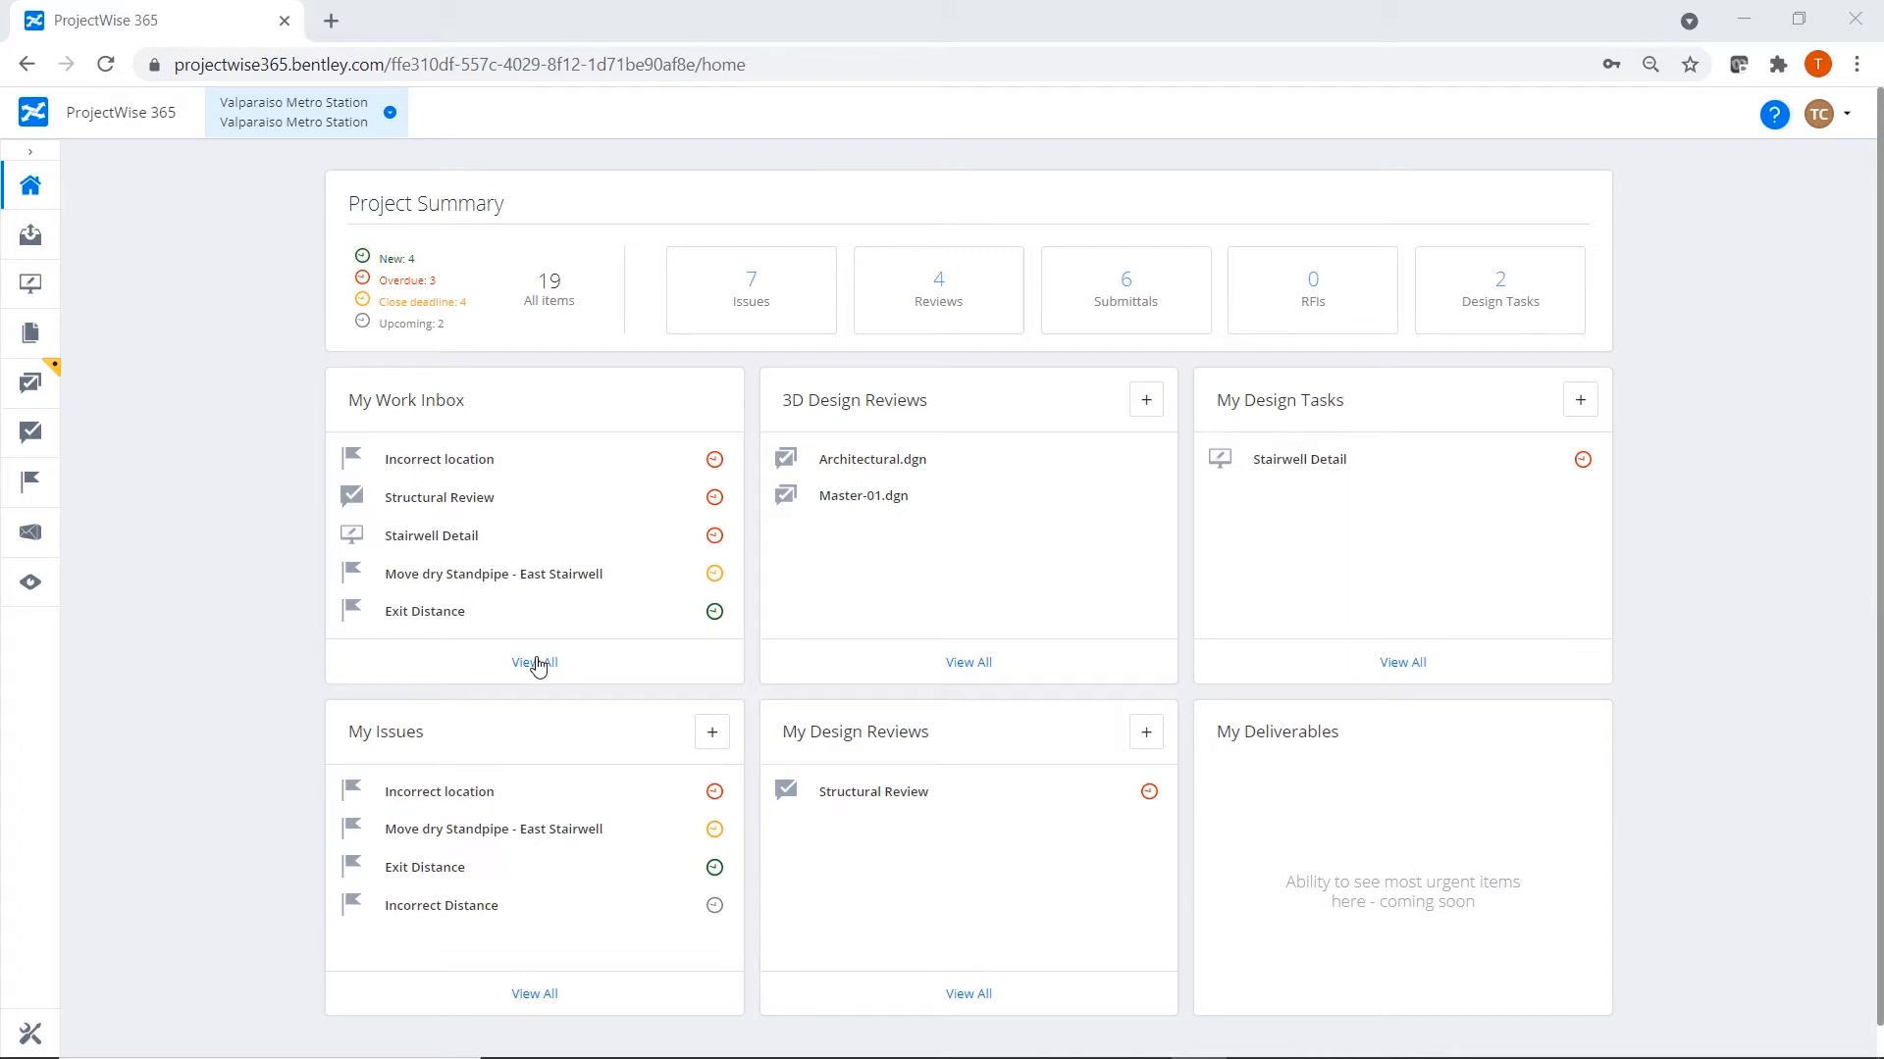
Open the Stairwell Detail design task from the full work inbox and set its status to In Progress.
left_click(536, 665)
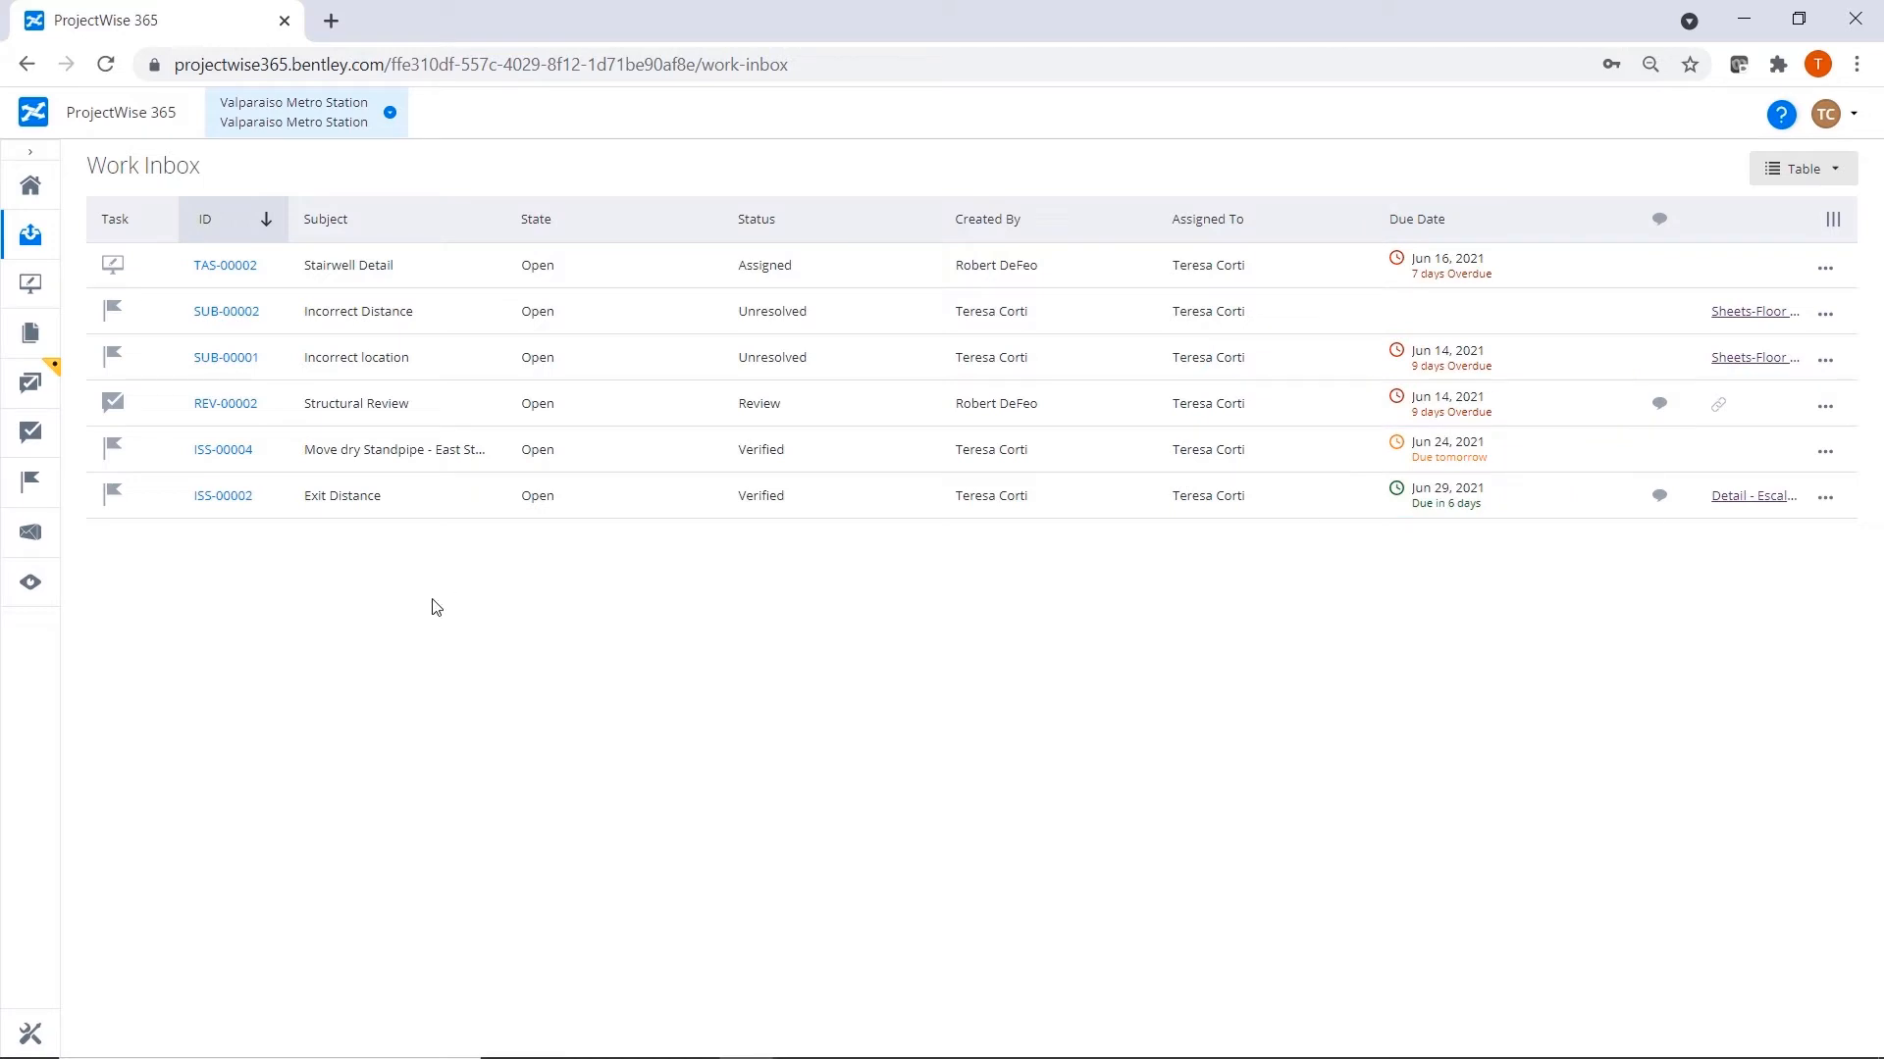
left_click(211, 269)
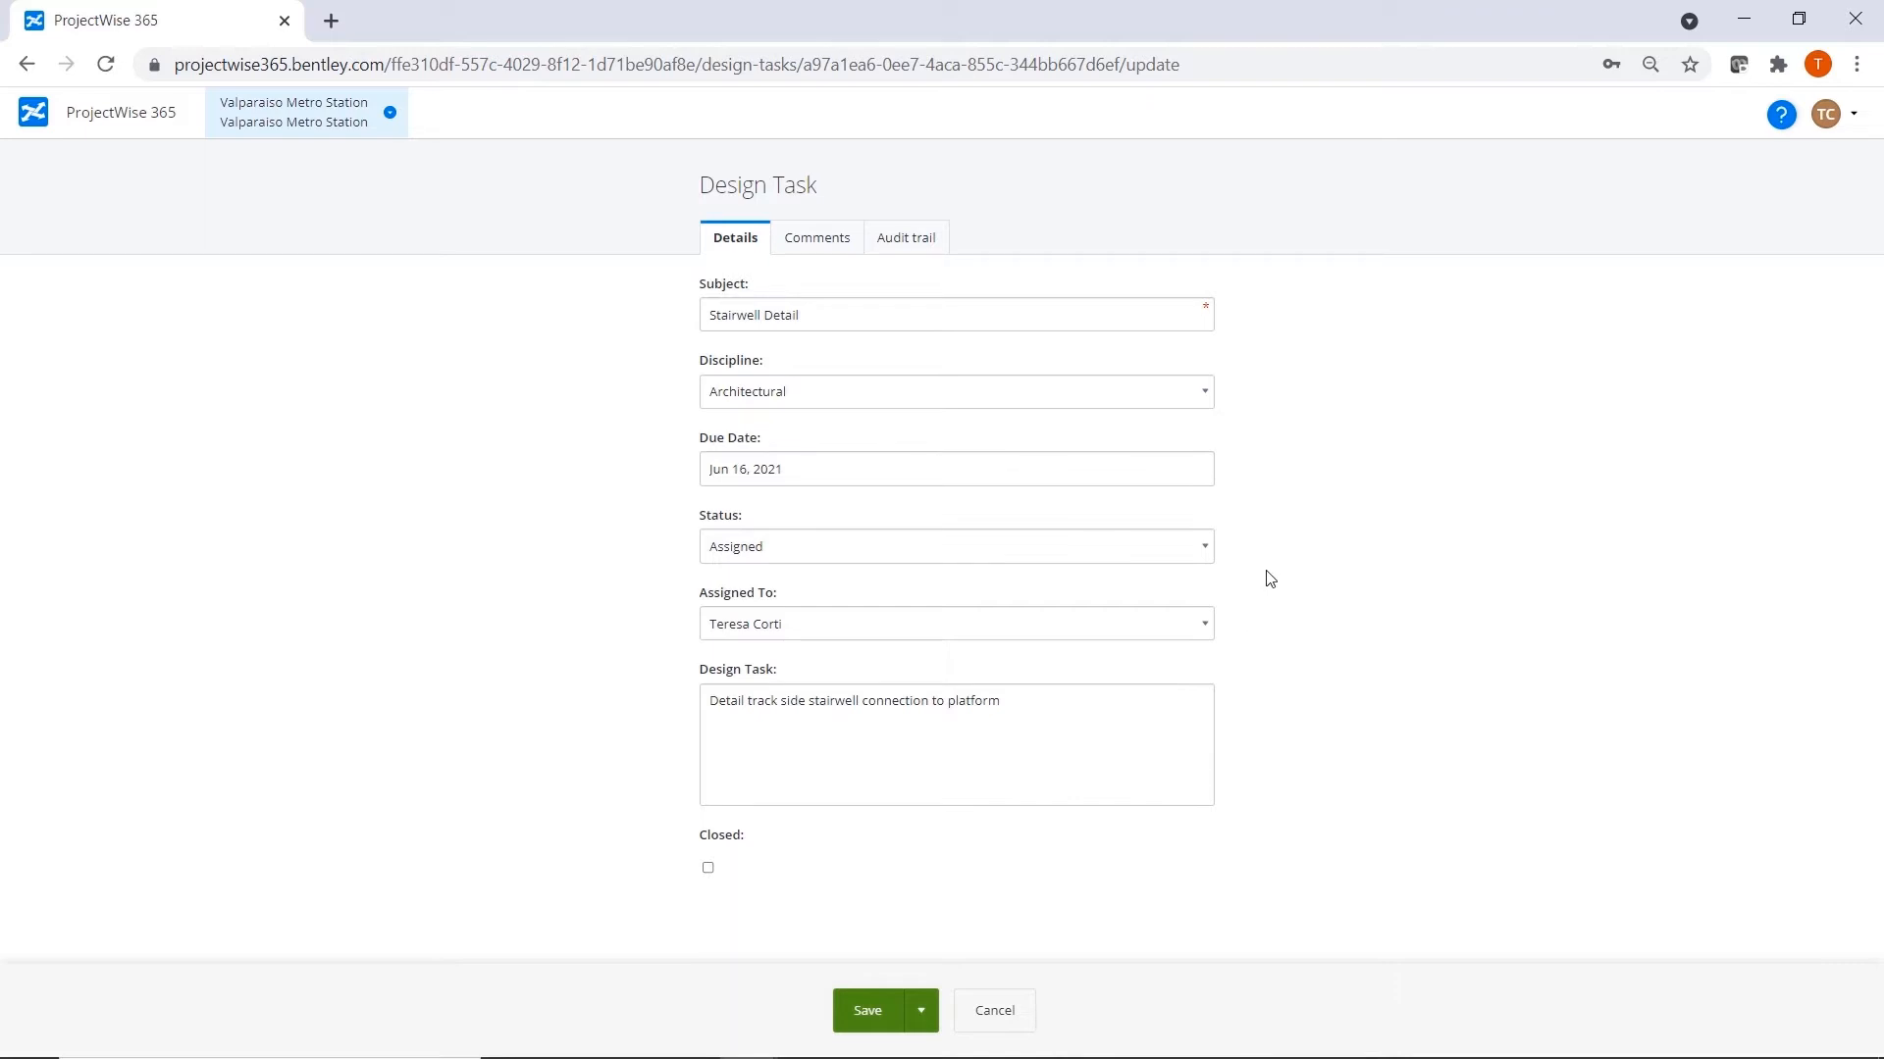
left_click(1204, 547)
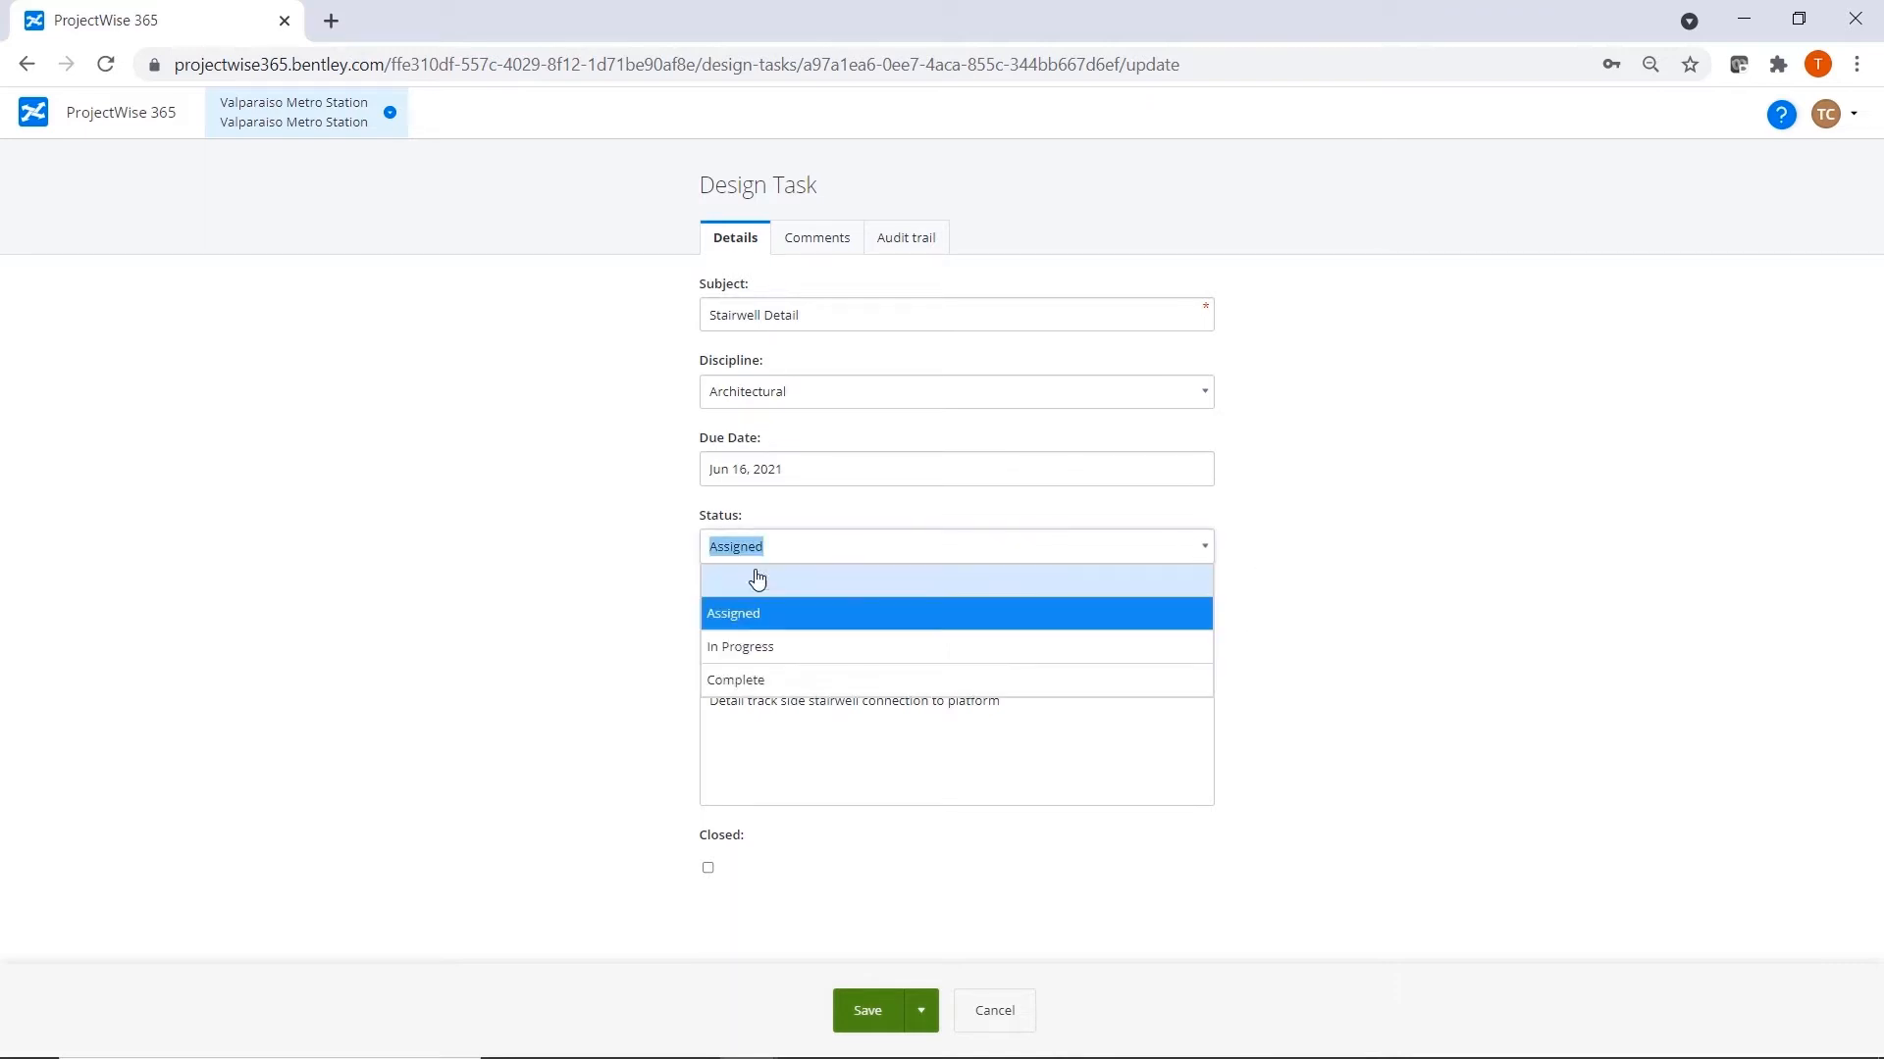
left_click(763, 646)
Add the comment "Starting working today, will finish by the end of the week" to the design task and save it.
left_click(808, 241)
type("Starting working today, will finish by the end of the week")
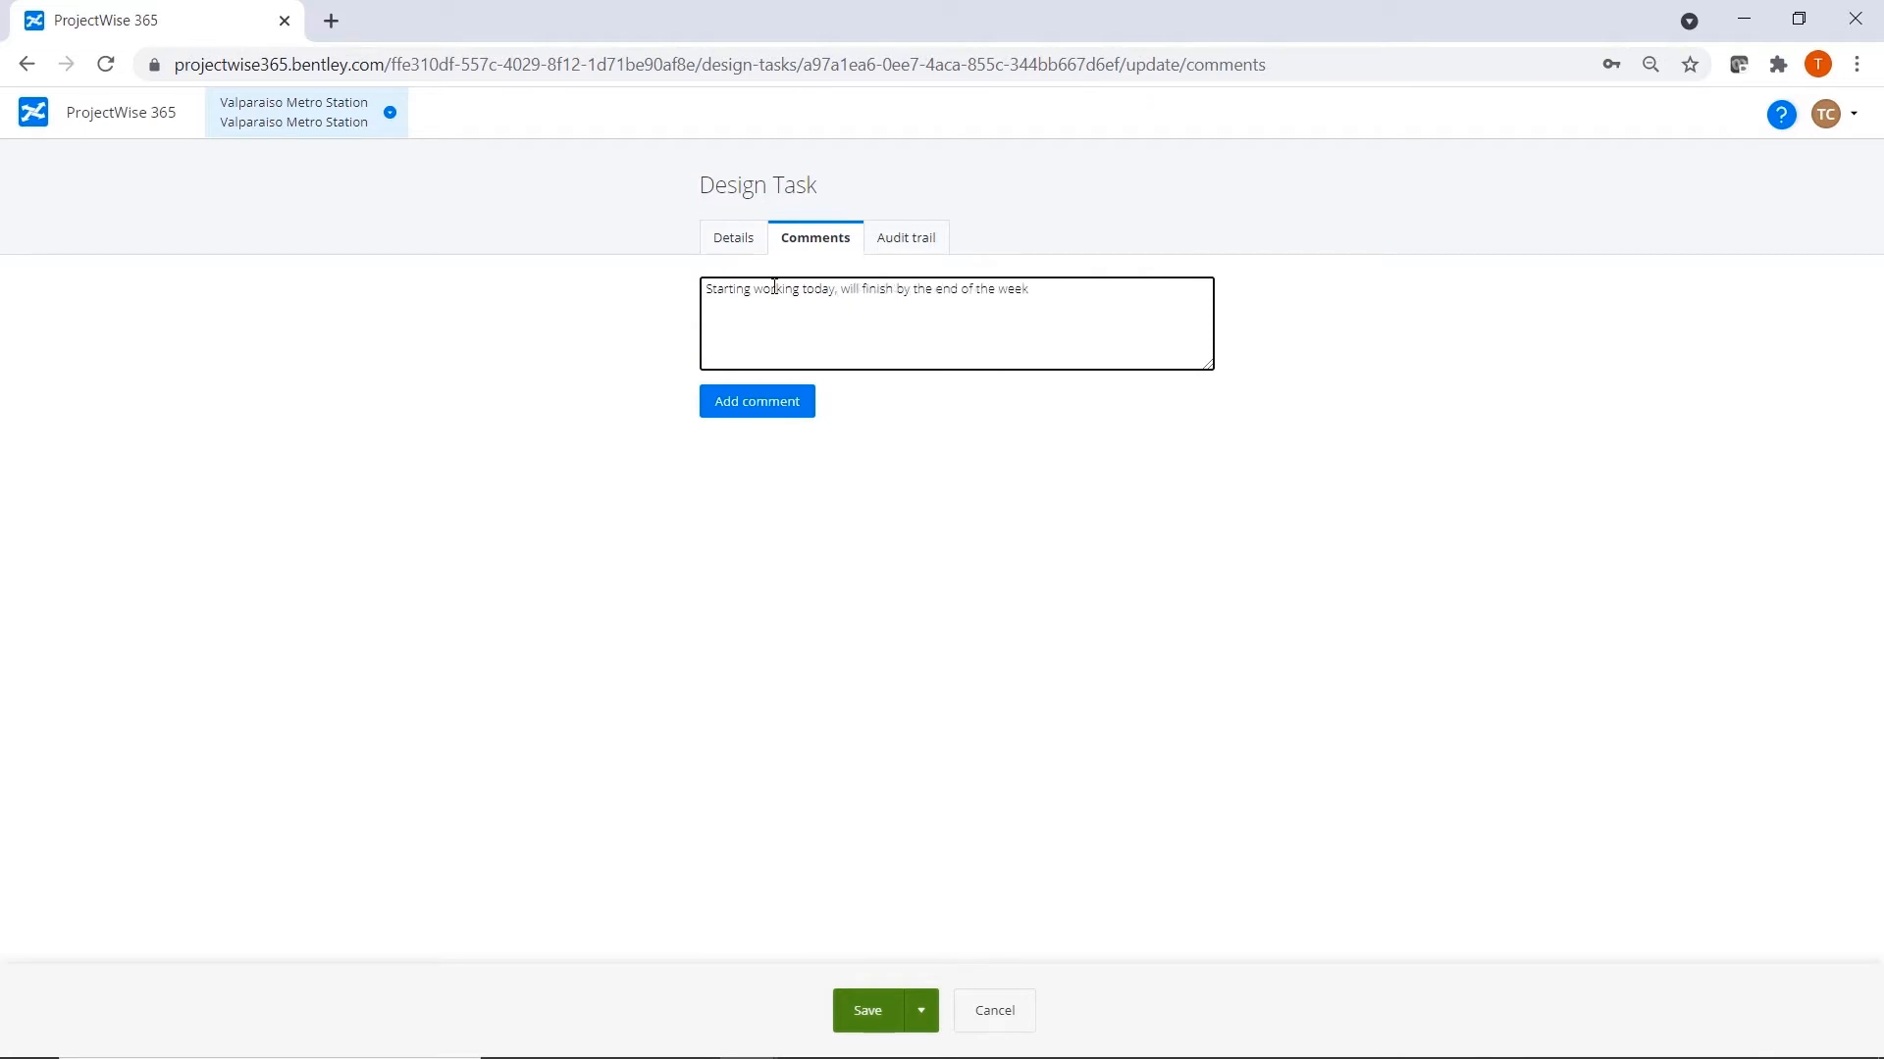
left_click(797, 392)
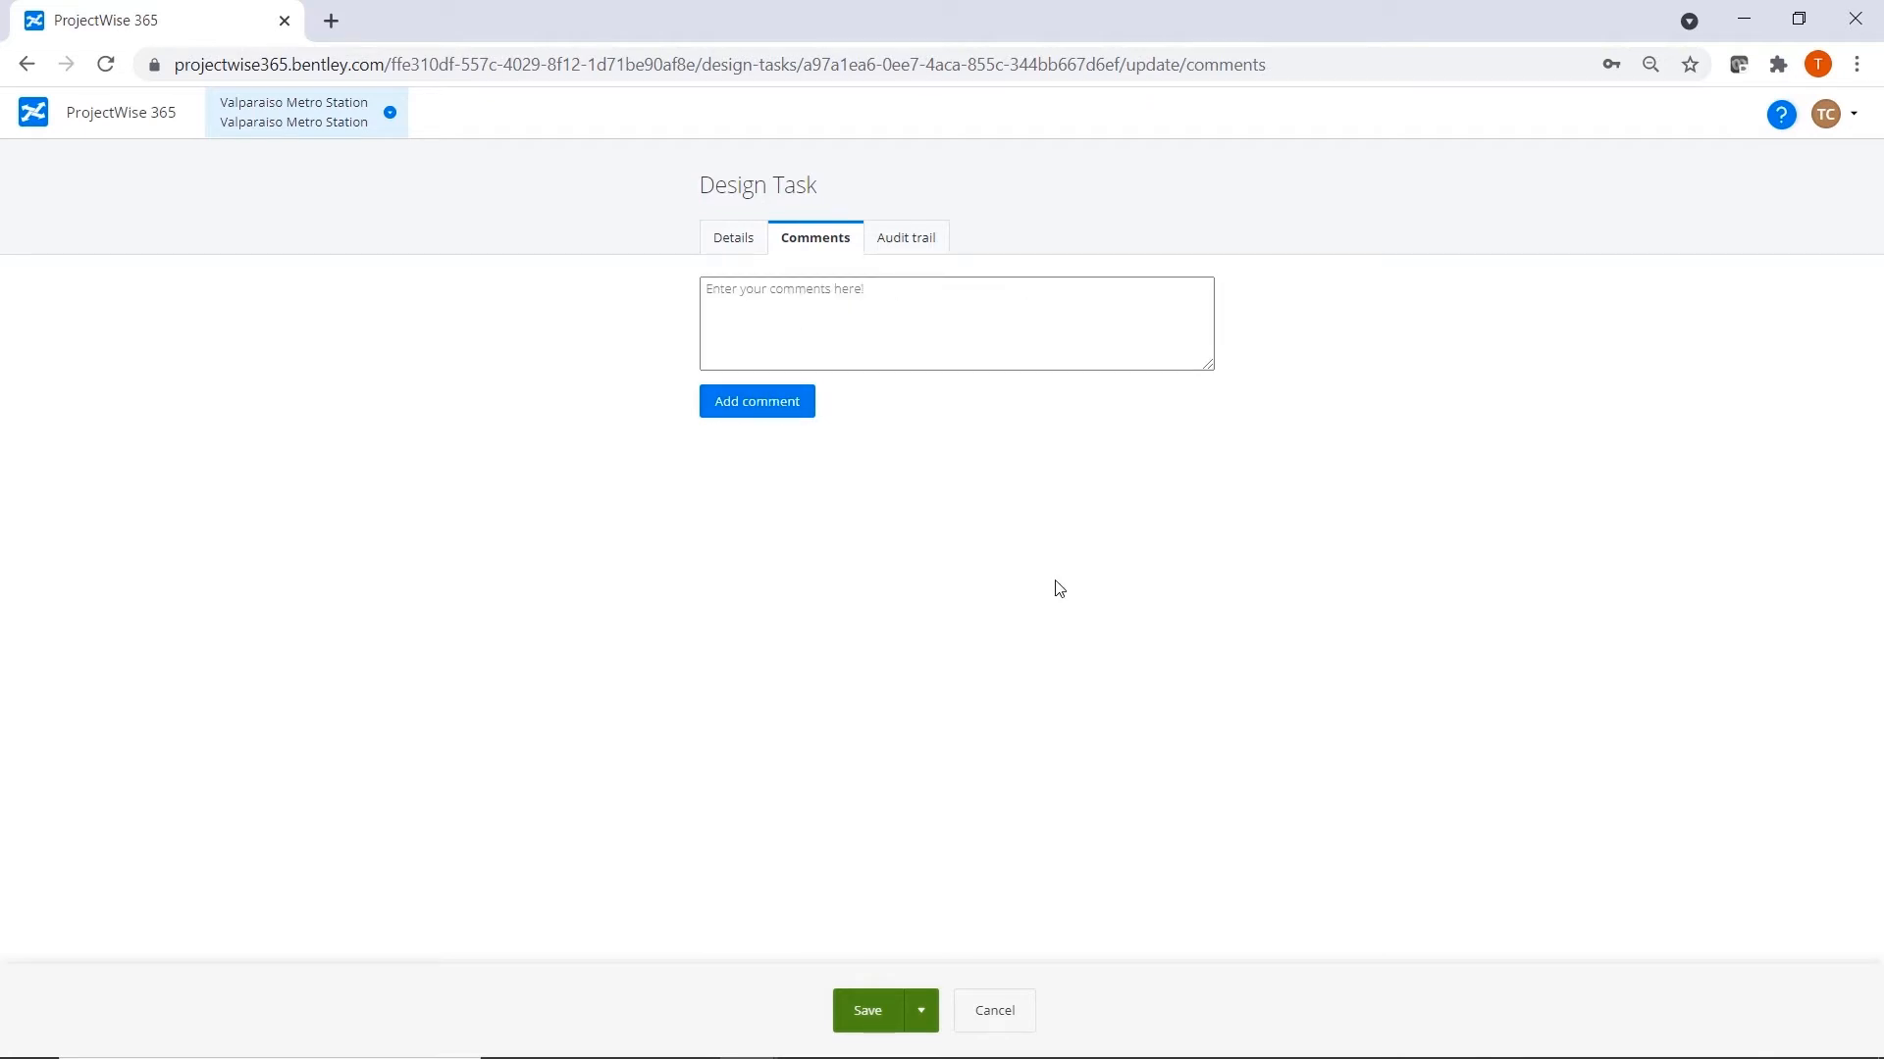
left_click(889, 1004)
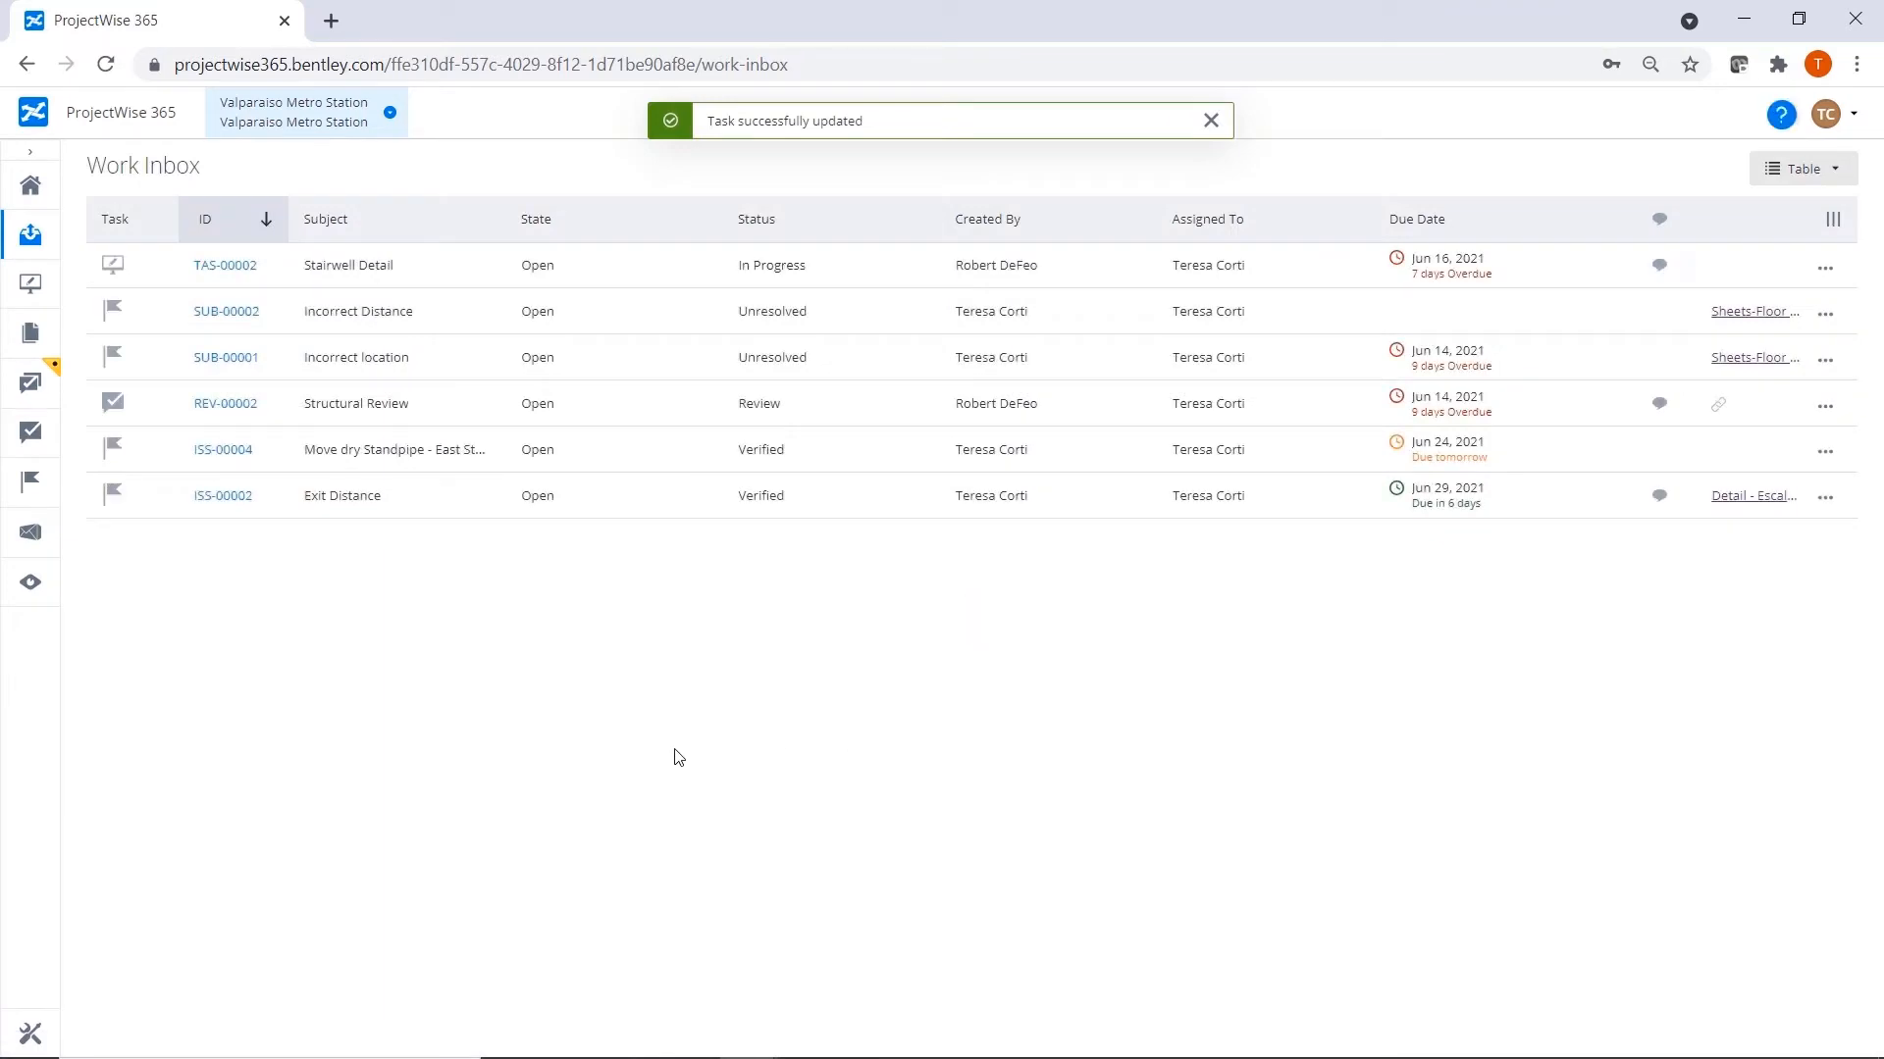
Reopen the Stairwell Detail task, set its status to Complete, mark it closed and save it.
left_click(227, 266)
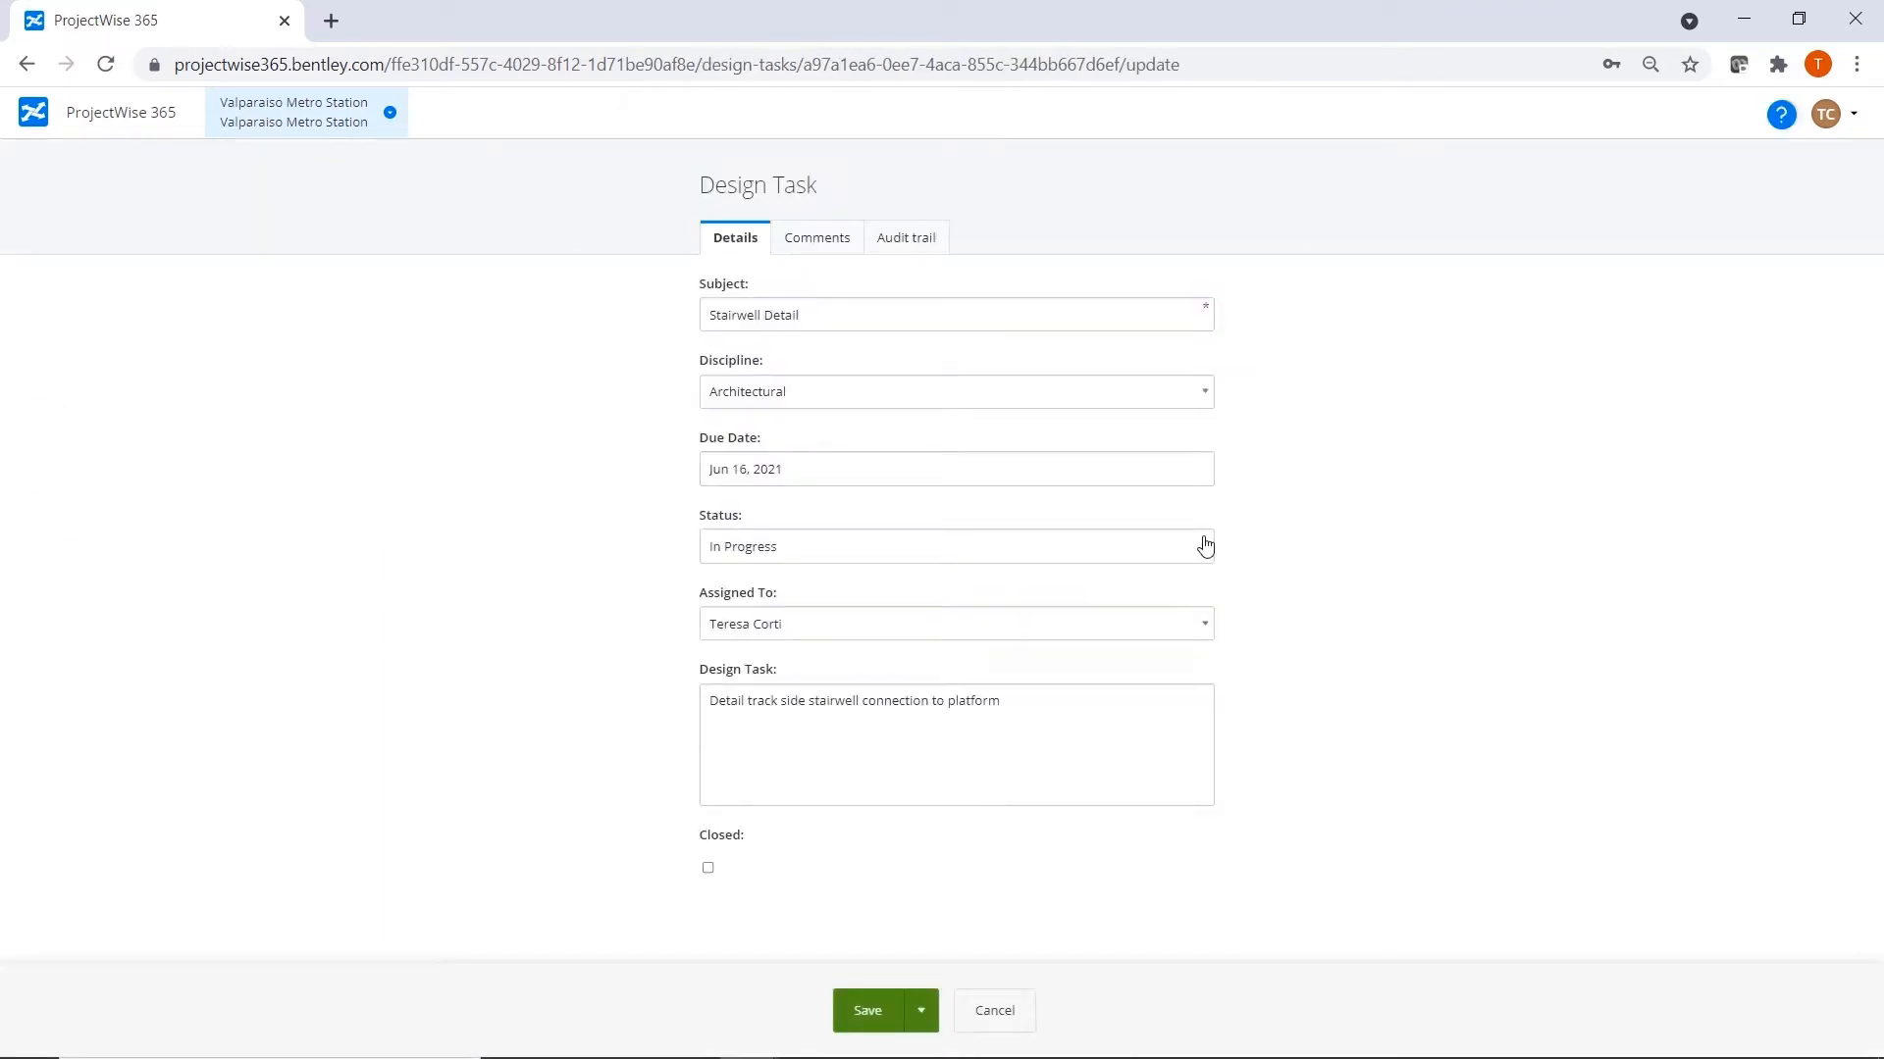
left_click(1204, 546)
left_click(726, 680)
left_click(708, 869)
left_click(925, 1015)
left_click(904, 974)
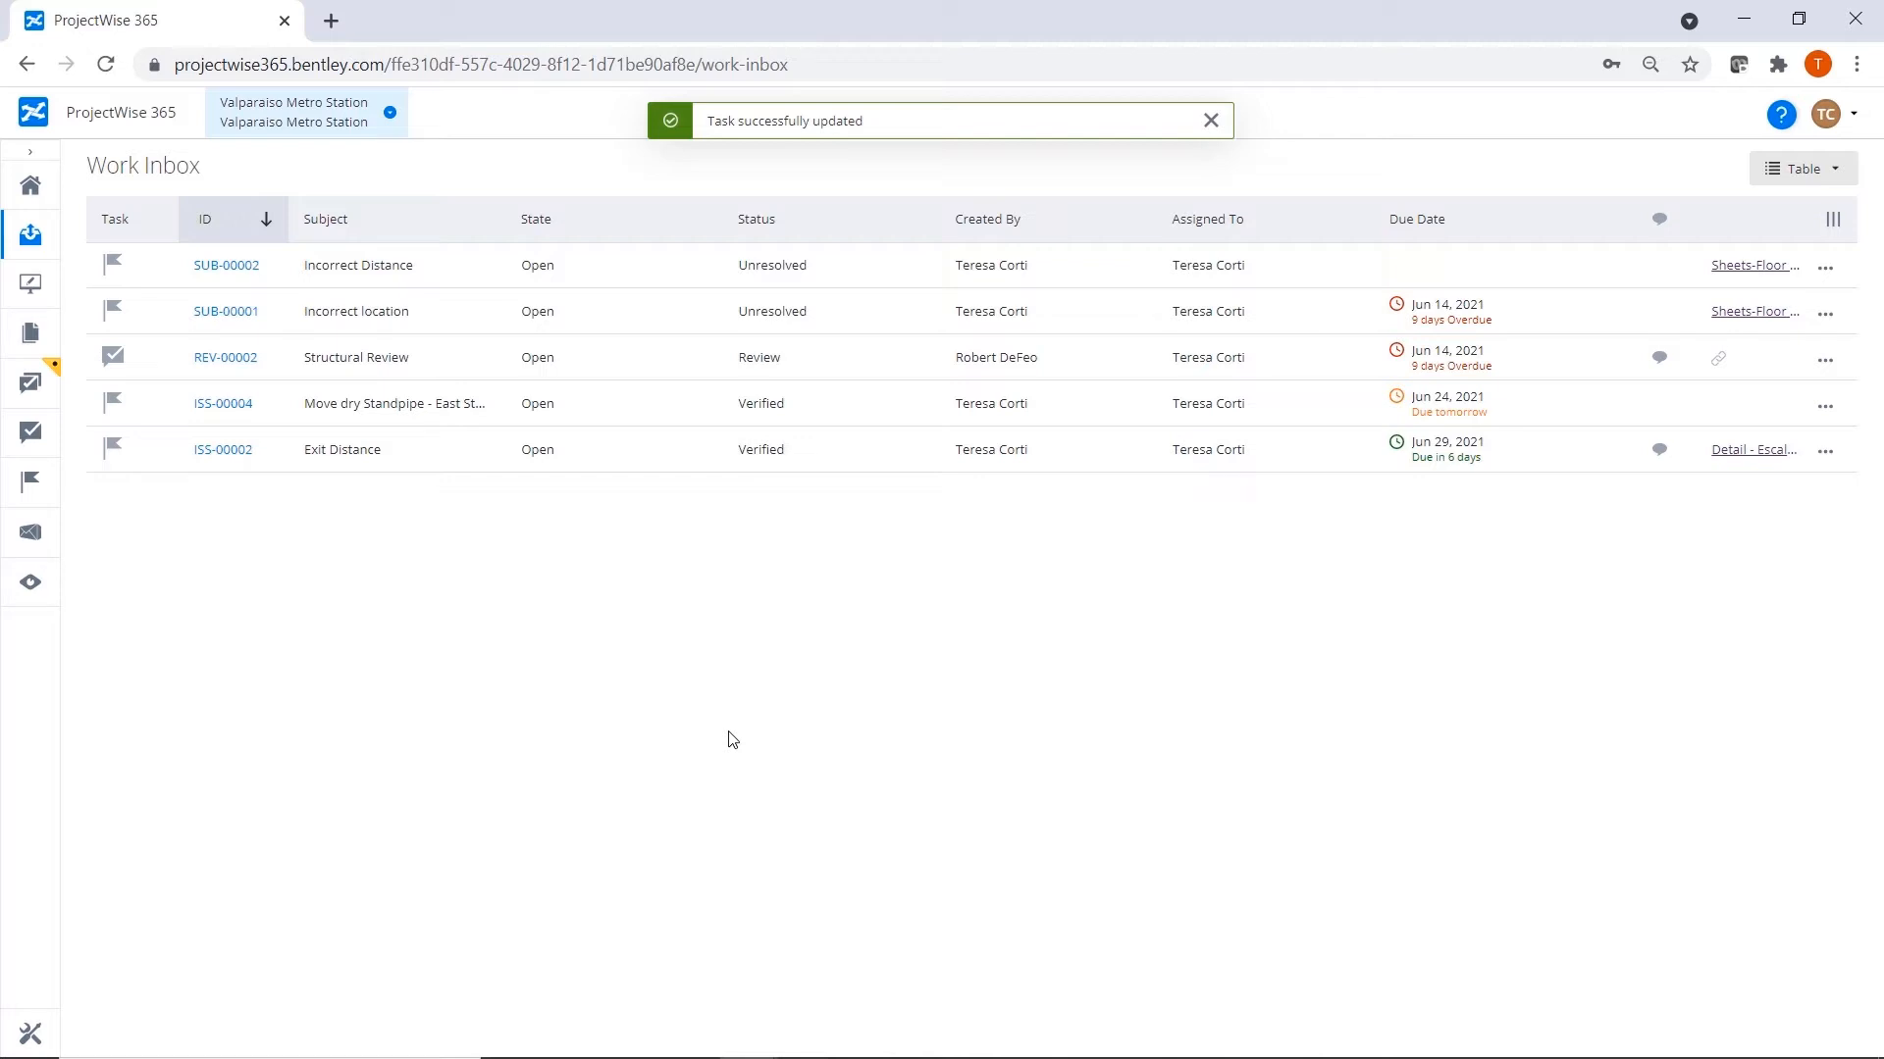
Create a folder named "05 - Standards" at the top level of the project's documents.
left_click(30, 188)
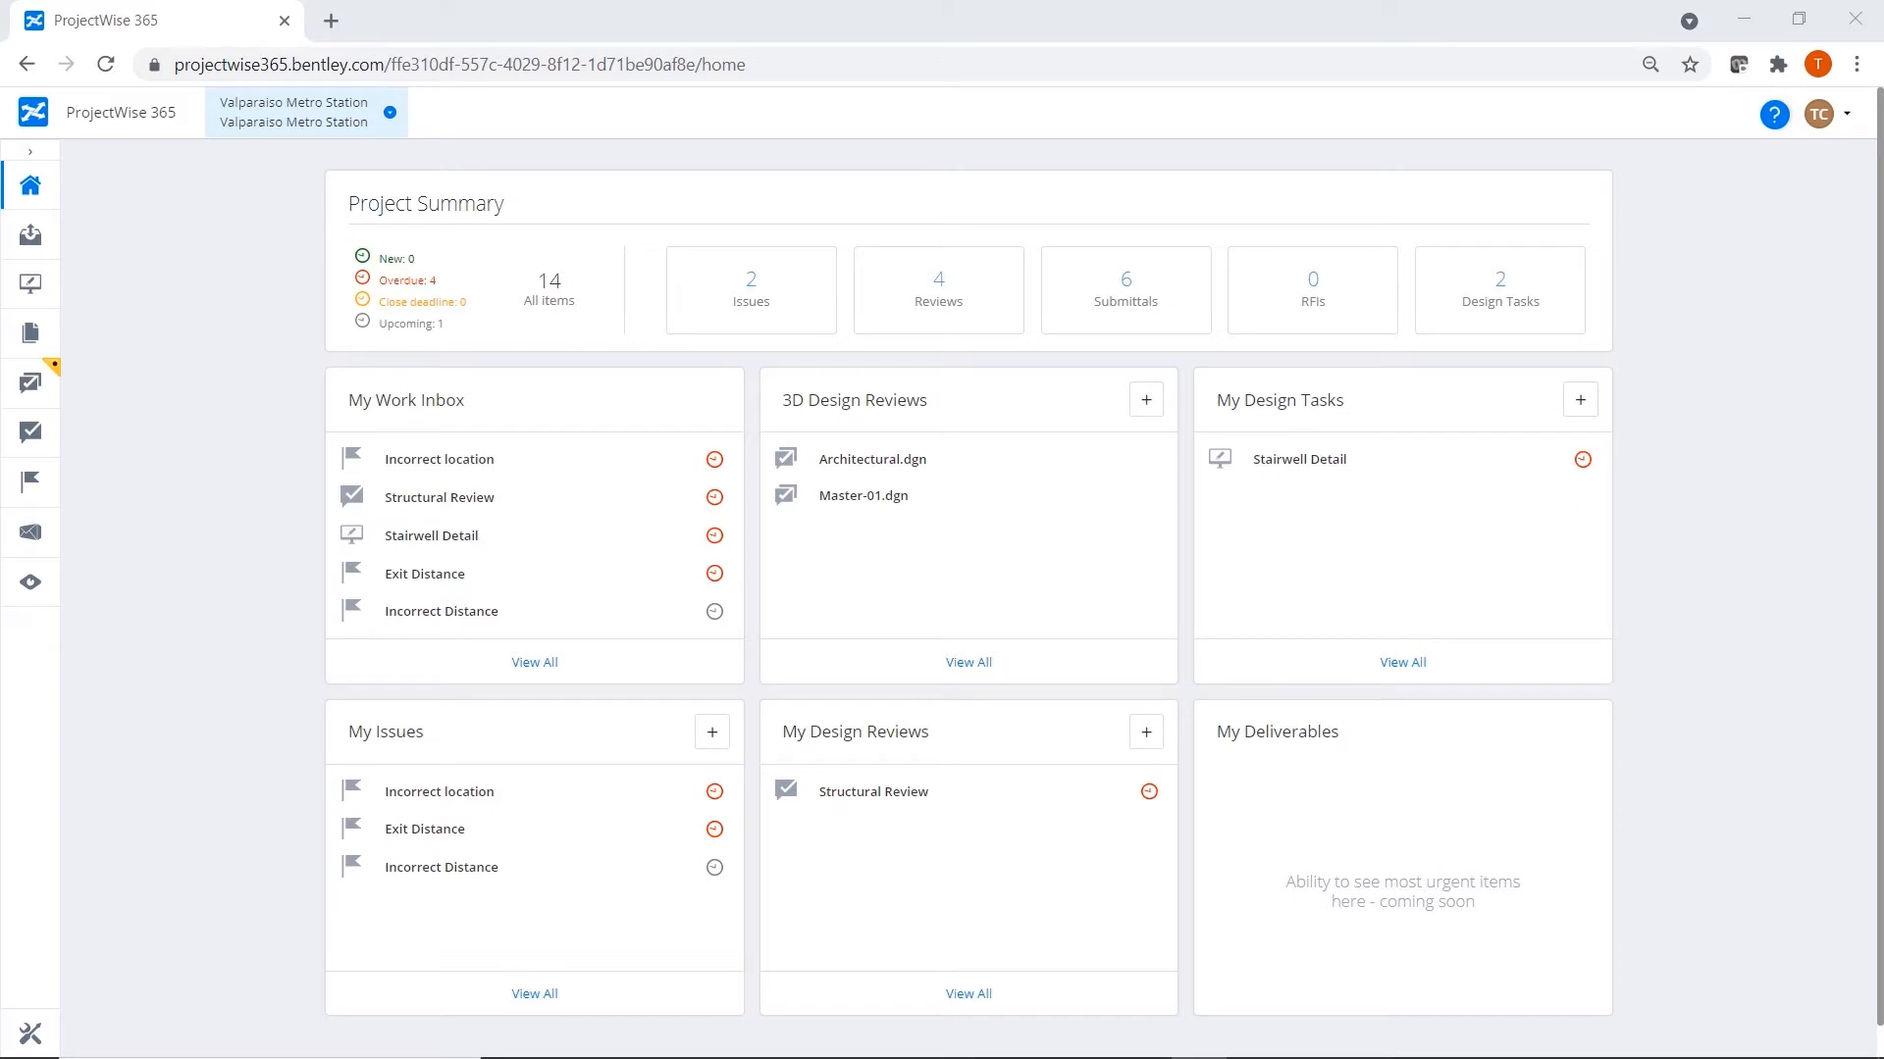
left_click(32, 342)
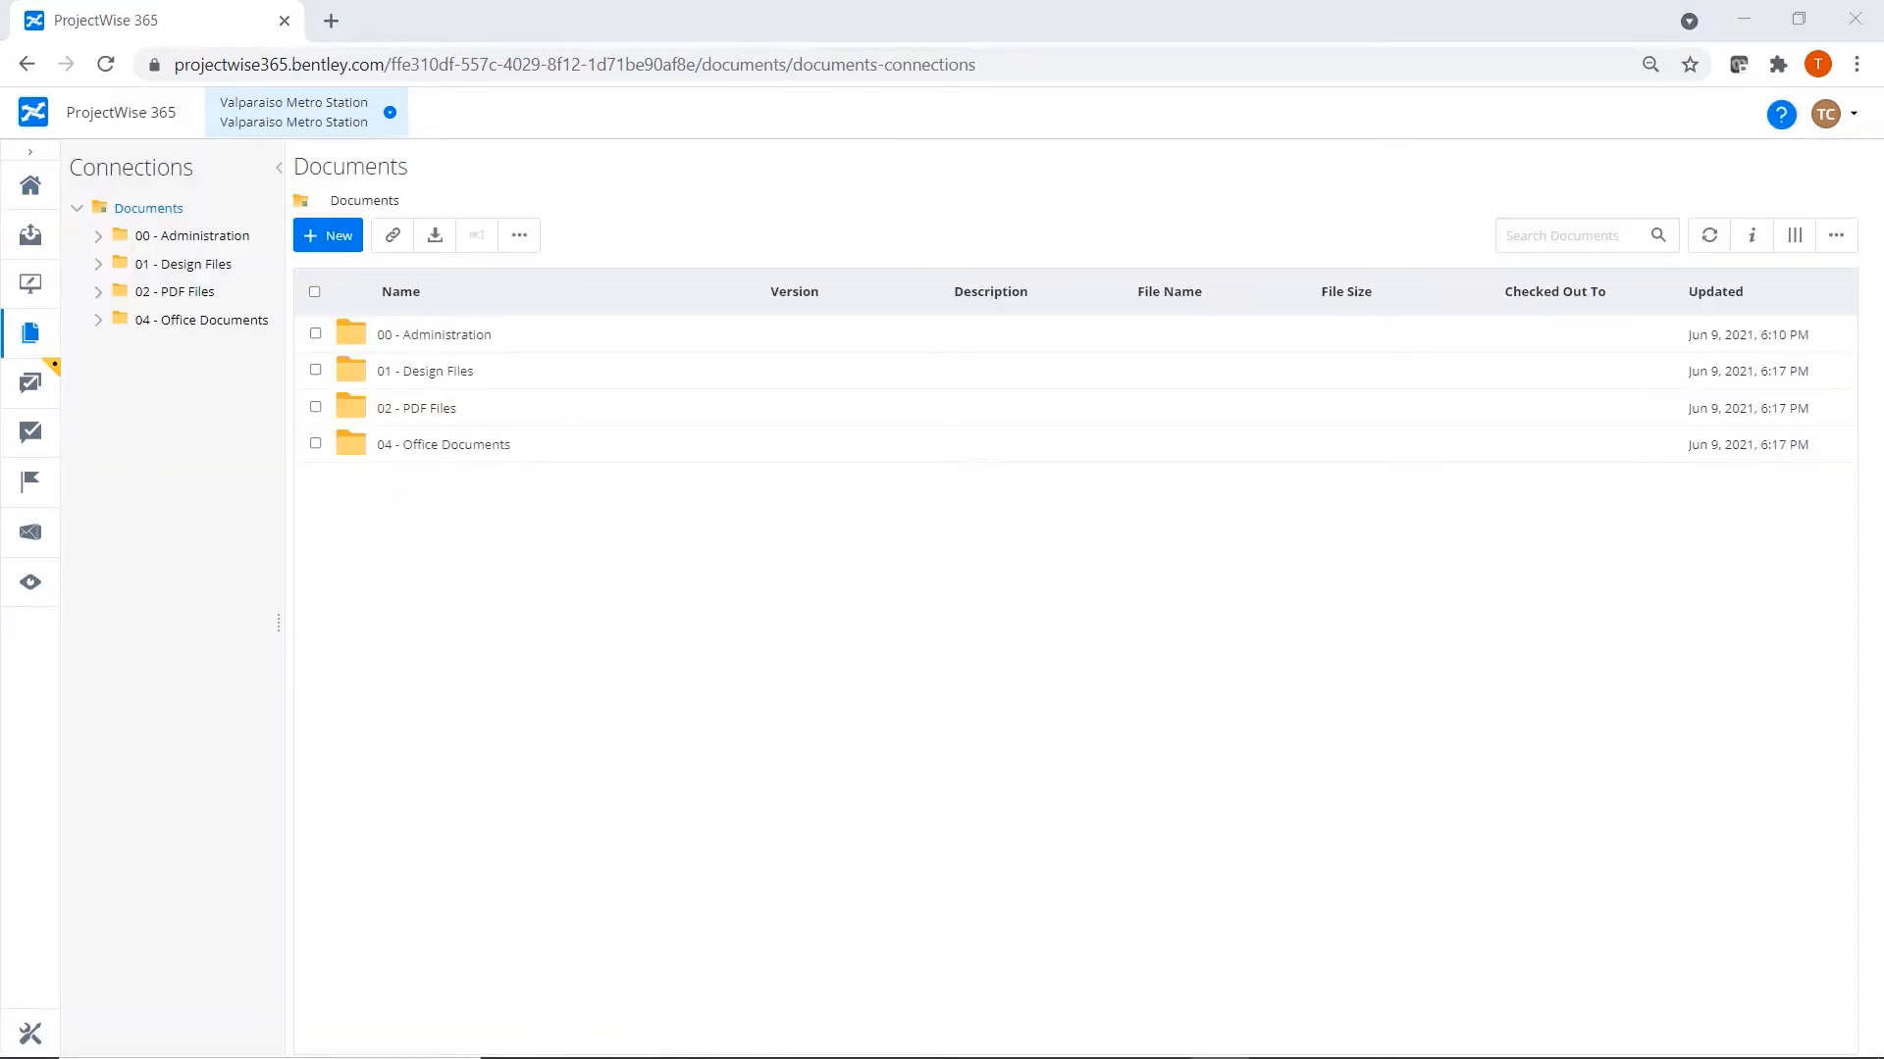
left_click(329, 236)
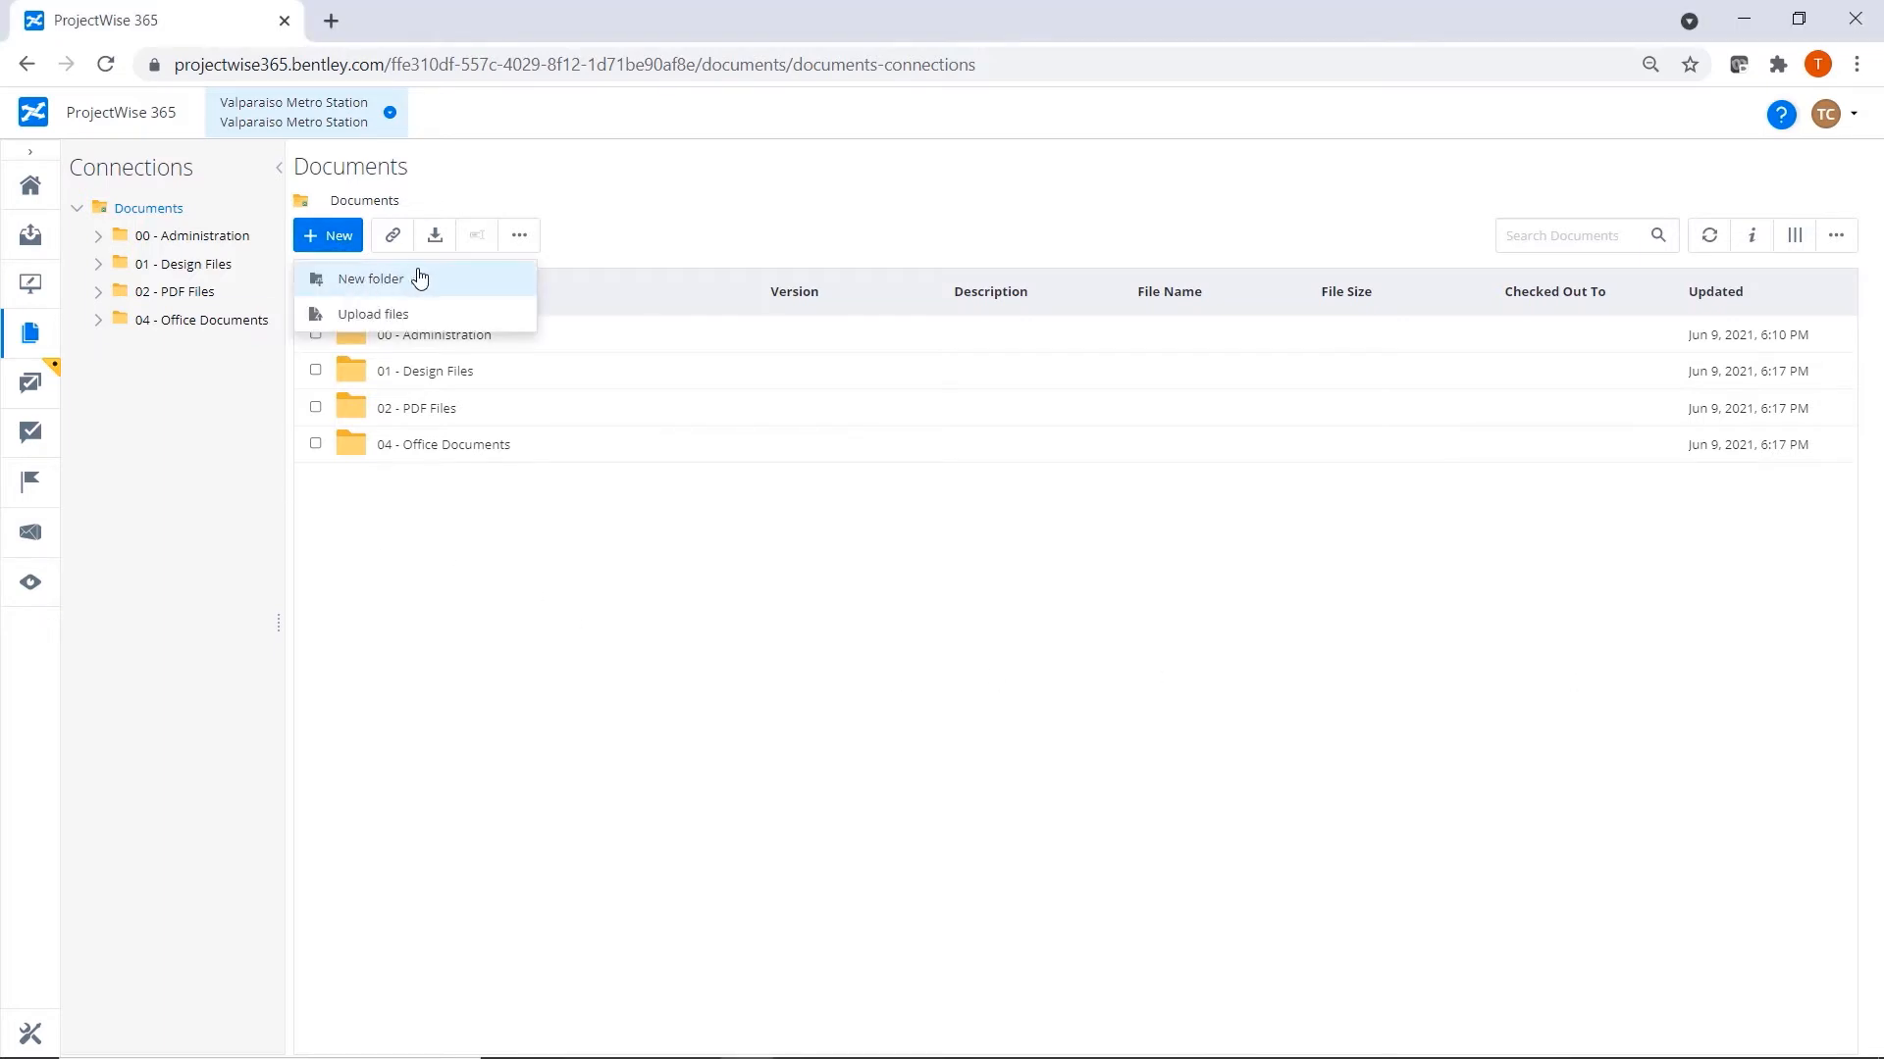
left_click(420, 279)
type("05 - Standards")
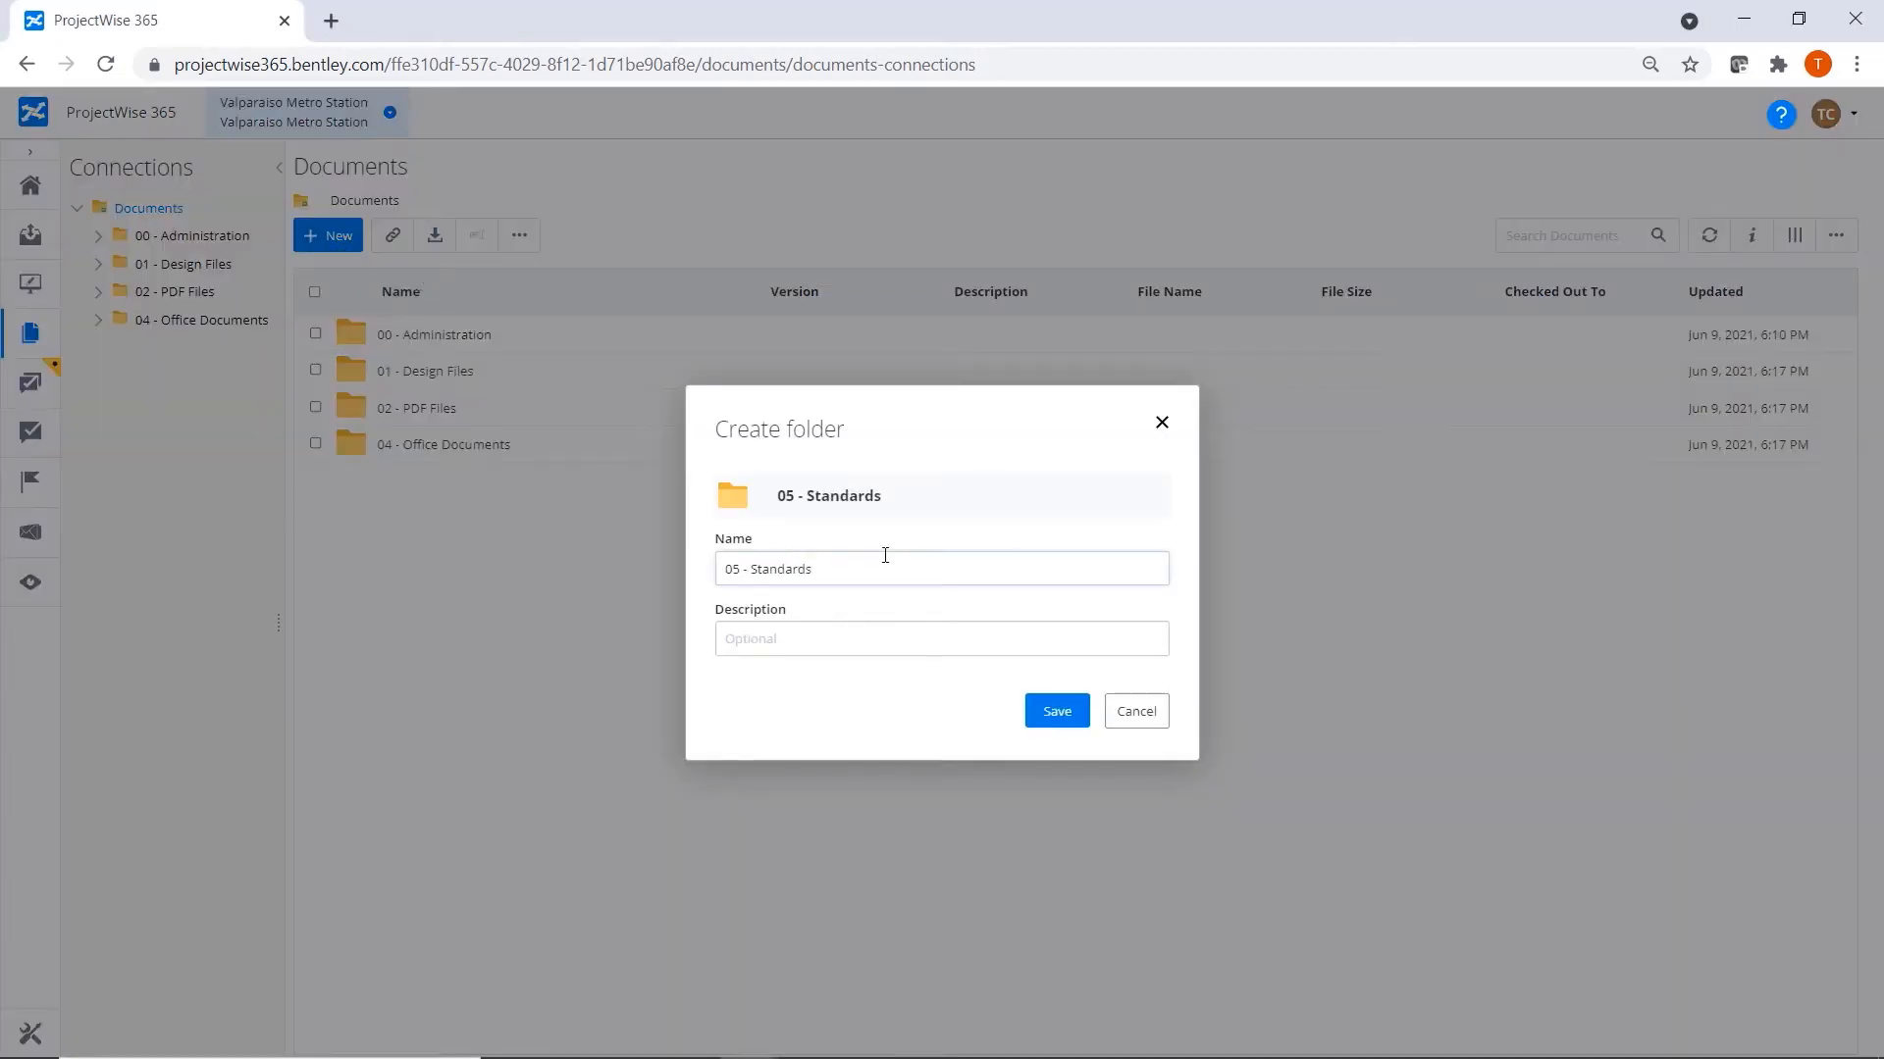
left_click(1056, 712)
Upload the 03 - Support Files folder from the desktop into the project's top-level documents.
left_click_drag(1883, 151, 1555, 53)
left_click_drag(1472, 205, 655, 565)
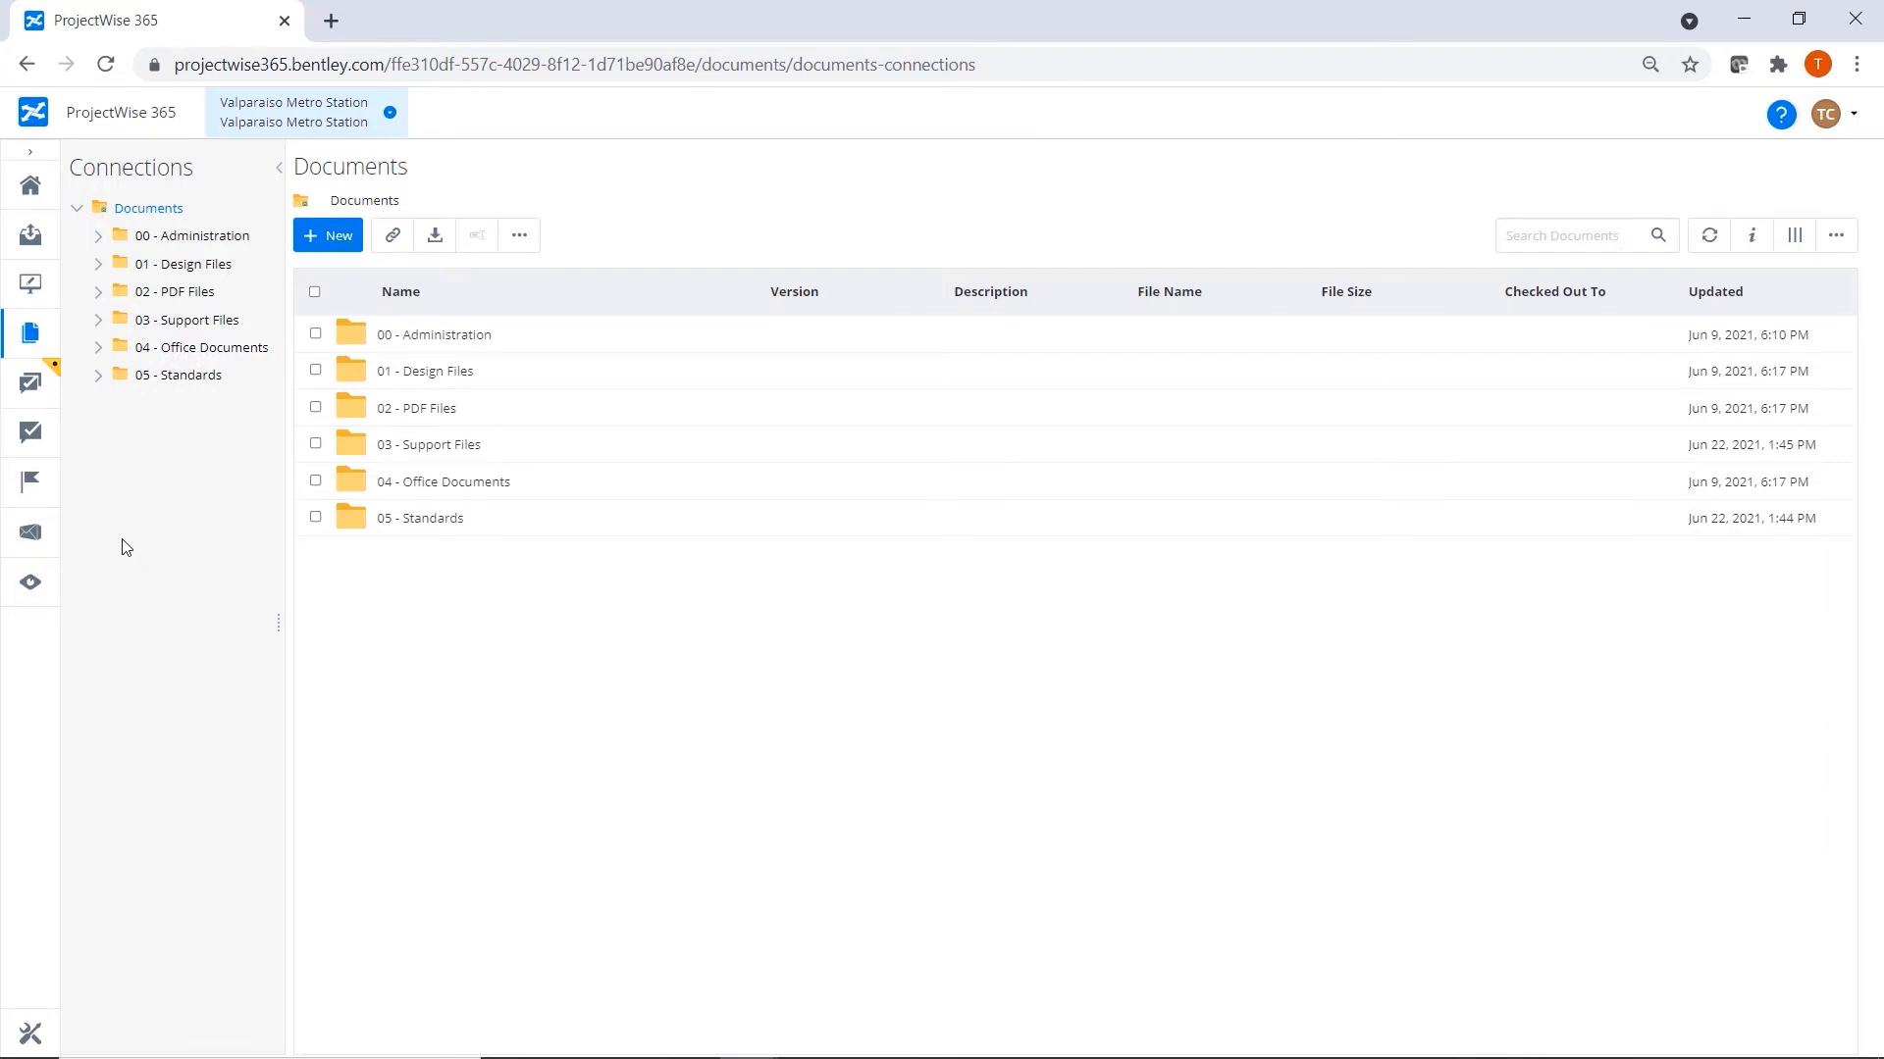
For 03 - Support Files, disable access inheritance, grant Team Member and Mechanical Engineer write access, and remove read access from Viewer and Limited Access.
left_click(315, 445)
left_click(518, 235)
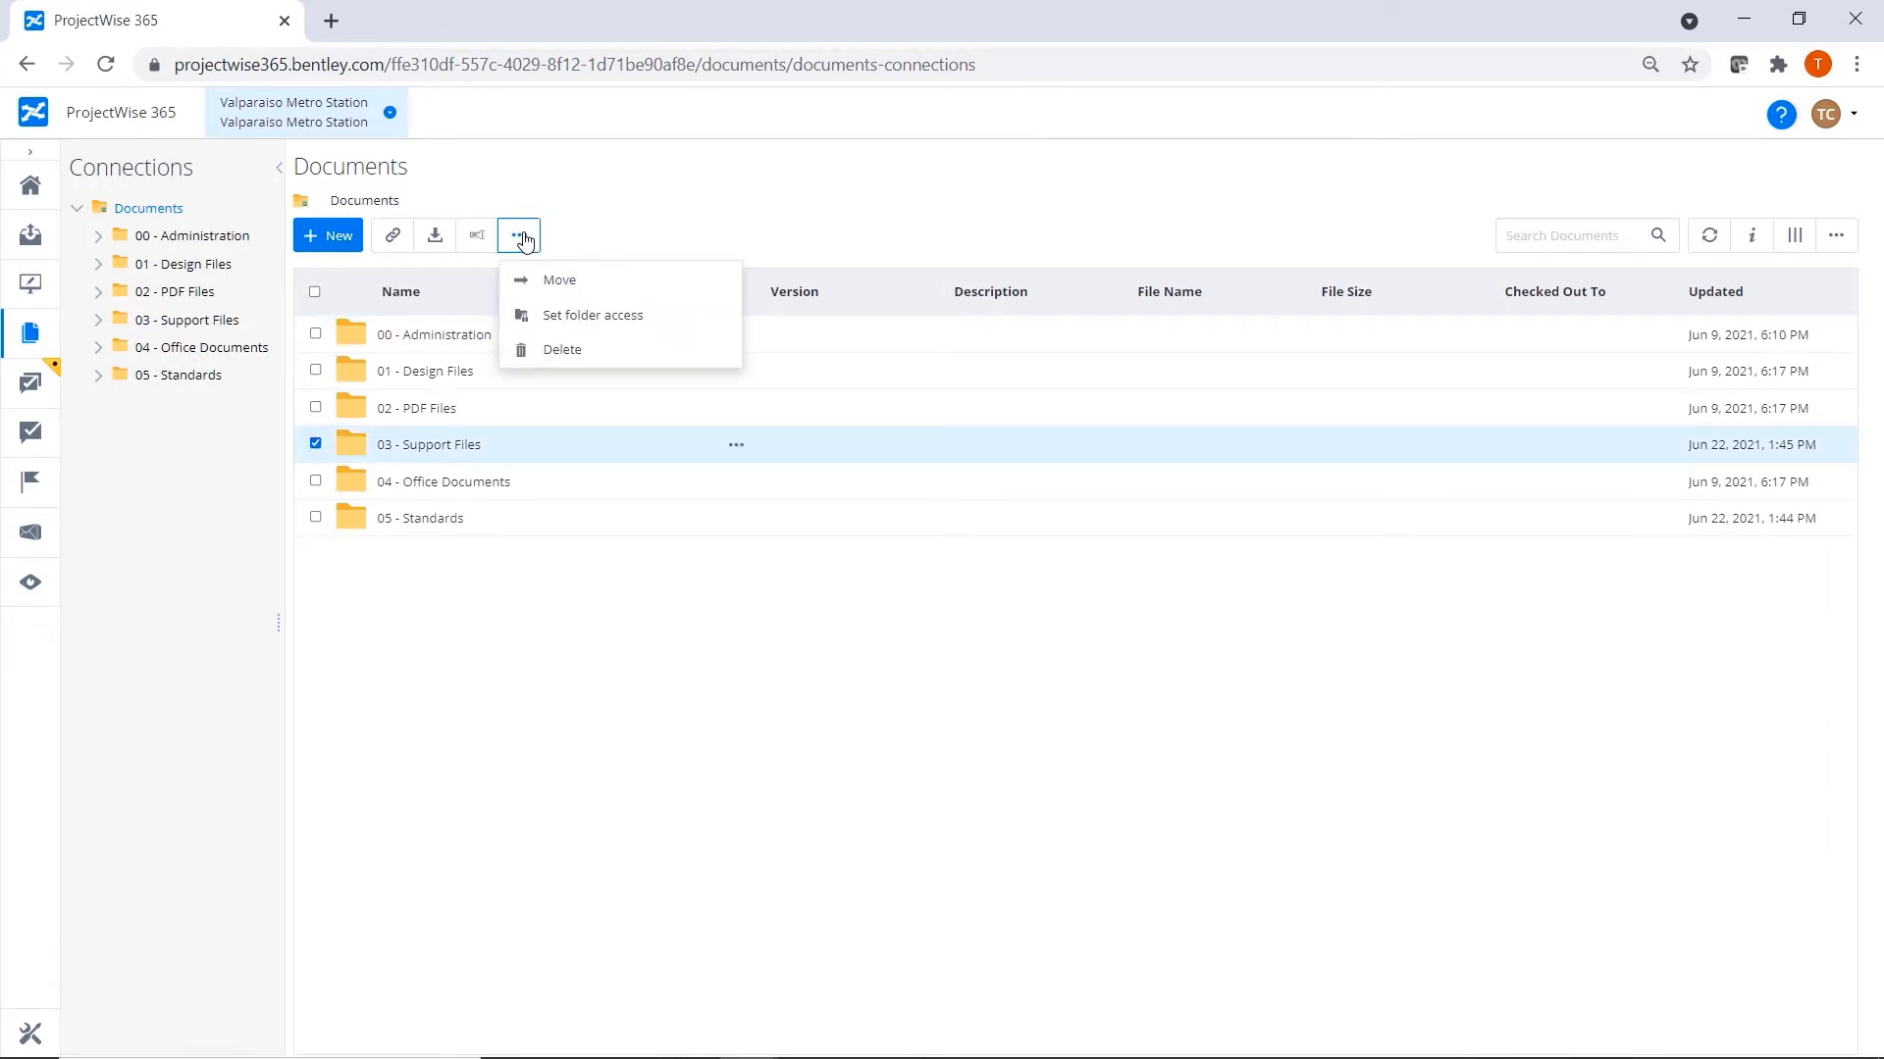
left_click(629, 317)
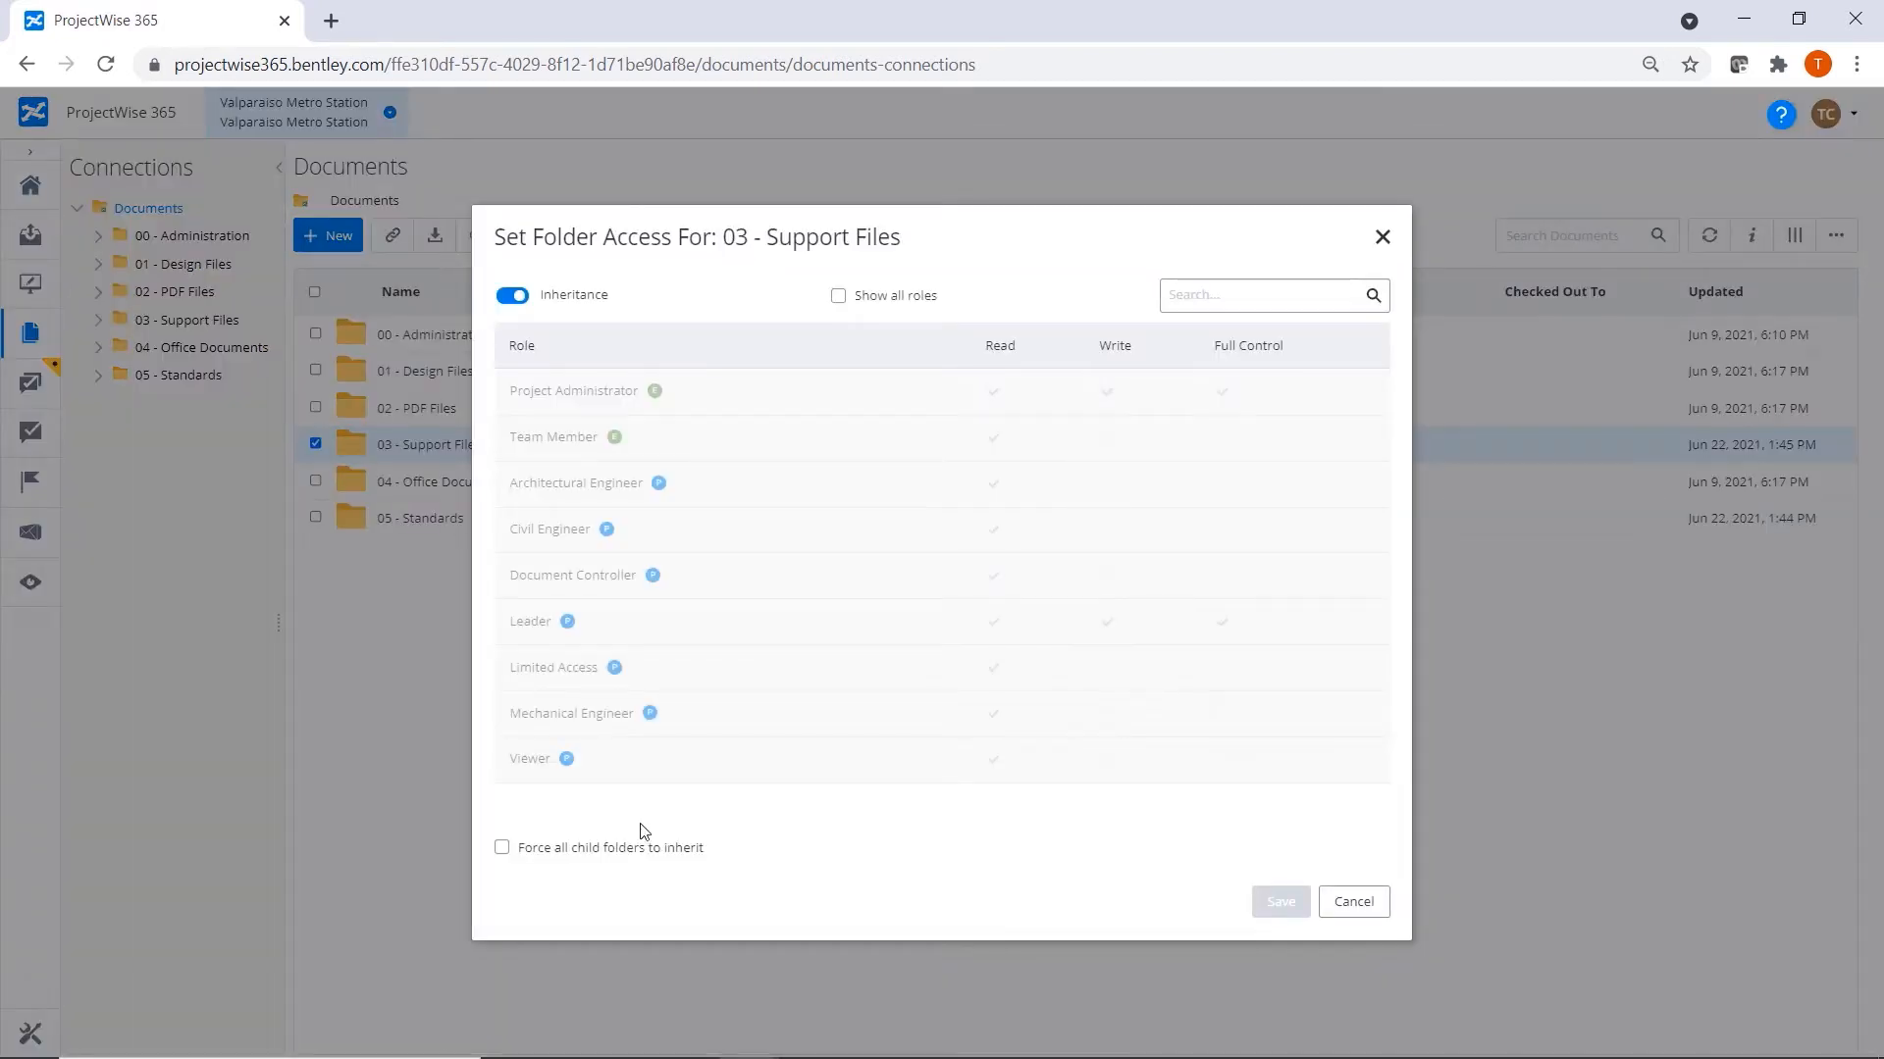
left_click(511, 295)
left_click(1106, 437)
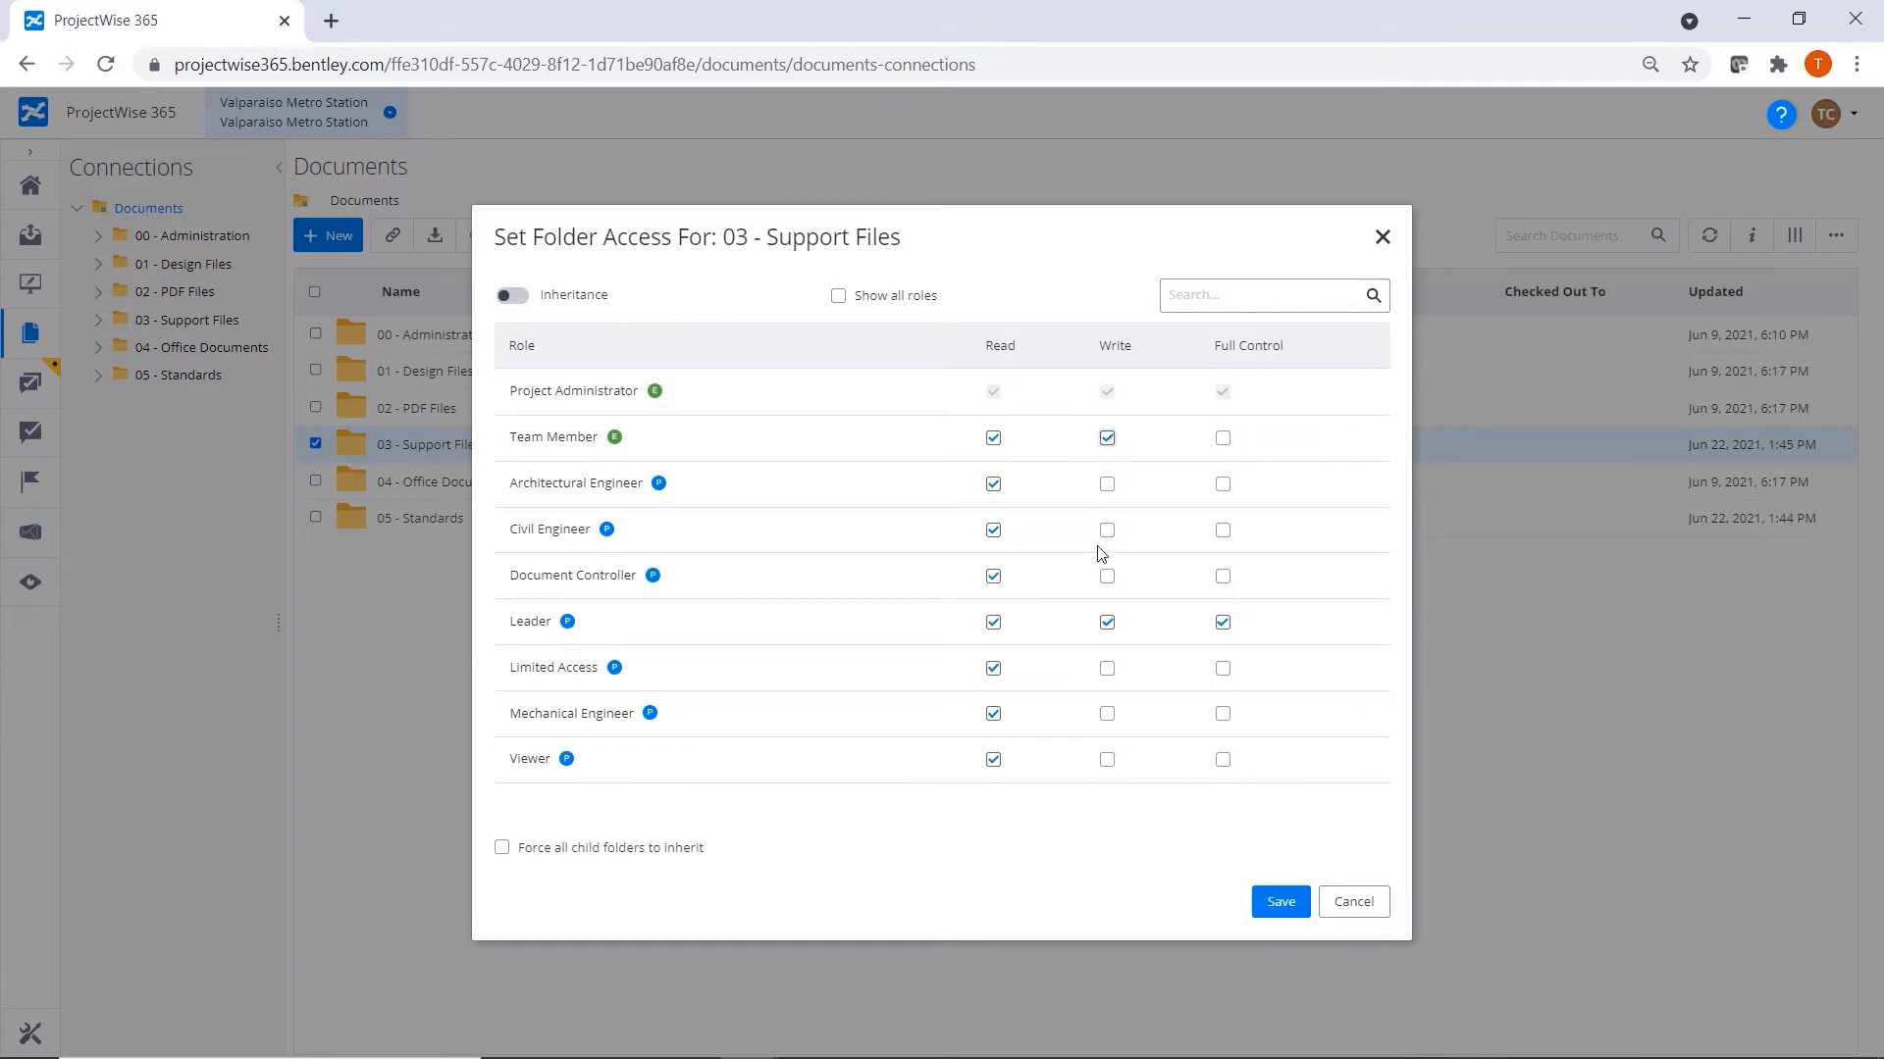
left_click(993, 760)
left_click(993, 668)
left_click(1107, 714)
left_click(1280, 903)
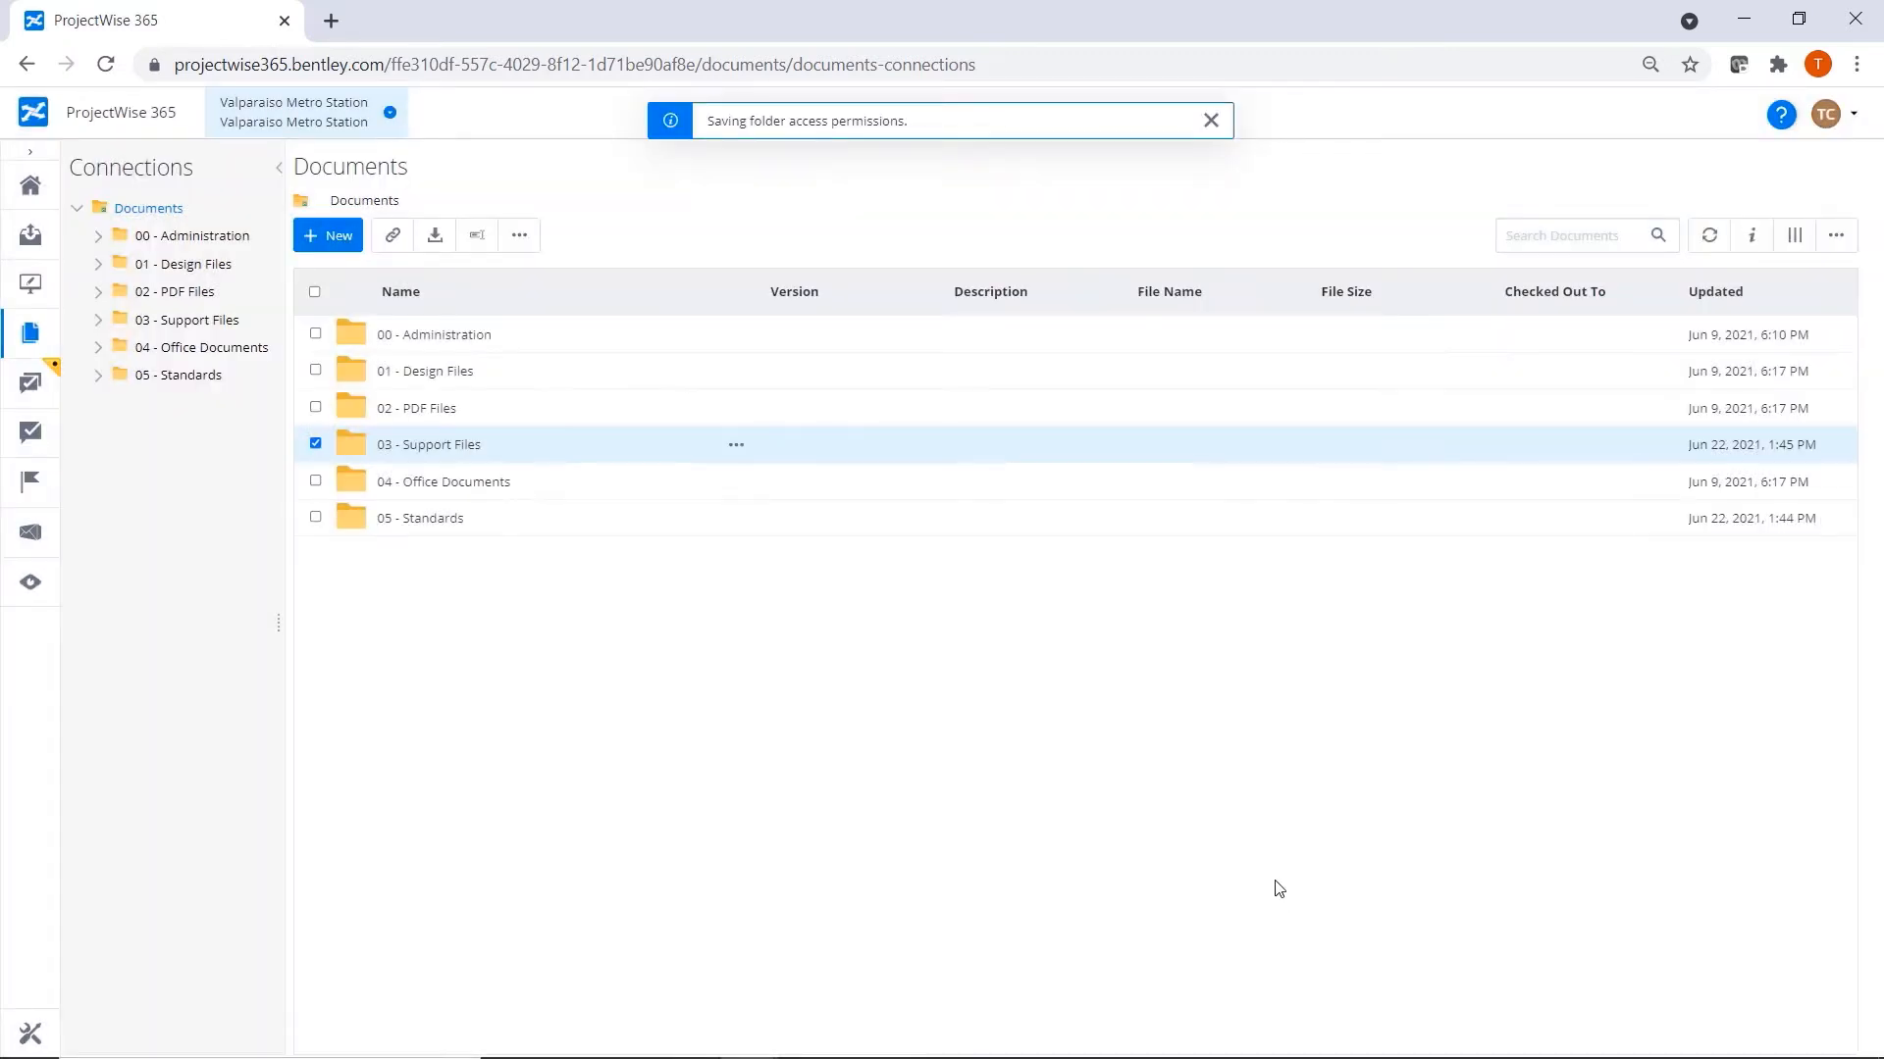
Browse the design, PDF, standards and office document folders, ending in 04.1 - Technical Specifications.
left_click(128, 264)
left_click(165, 321)
left_click(154, 432)
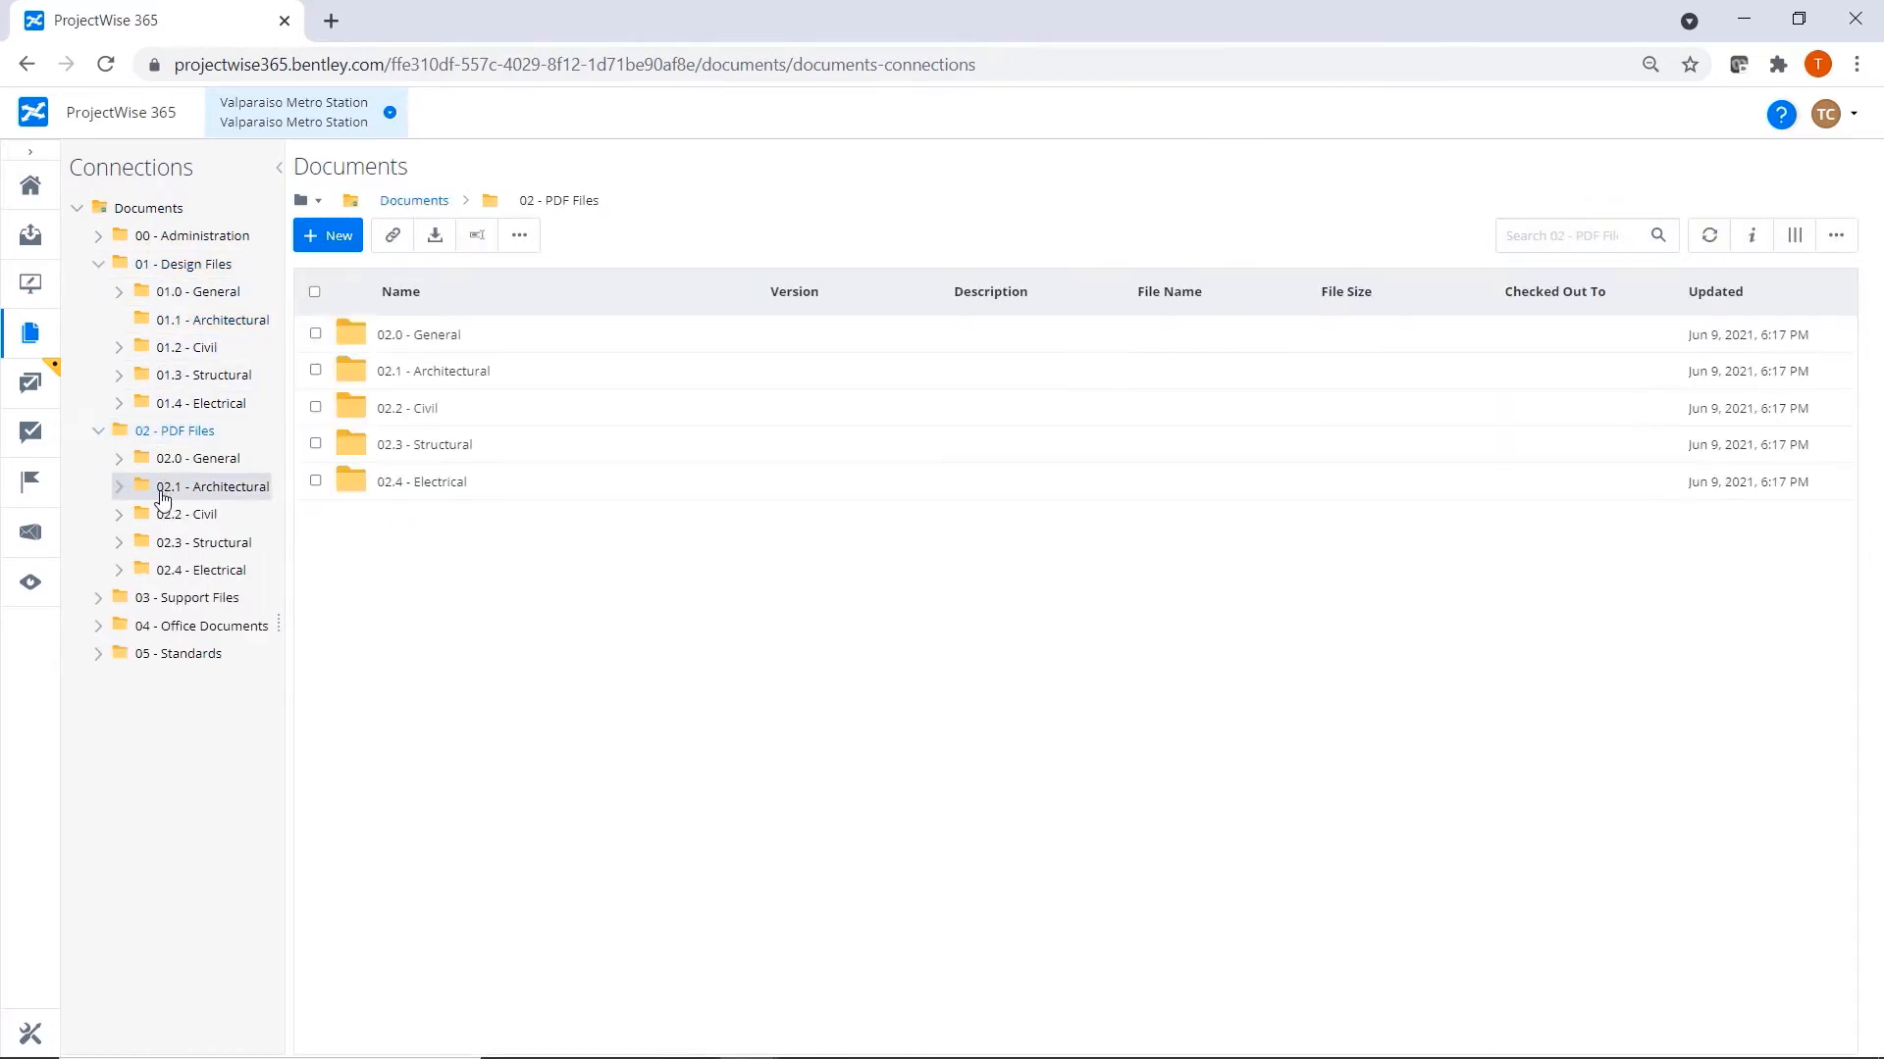
left_click(163, 490)
left_click(149, 652)
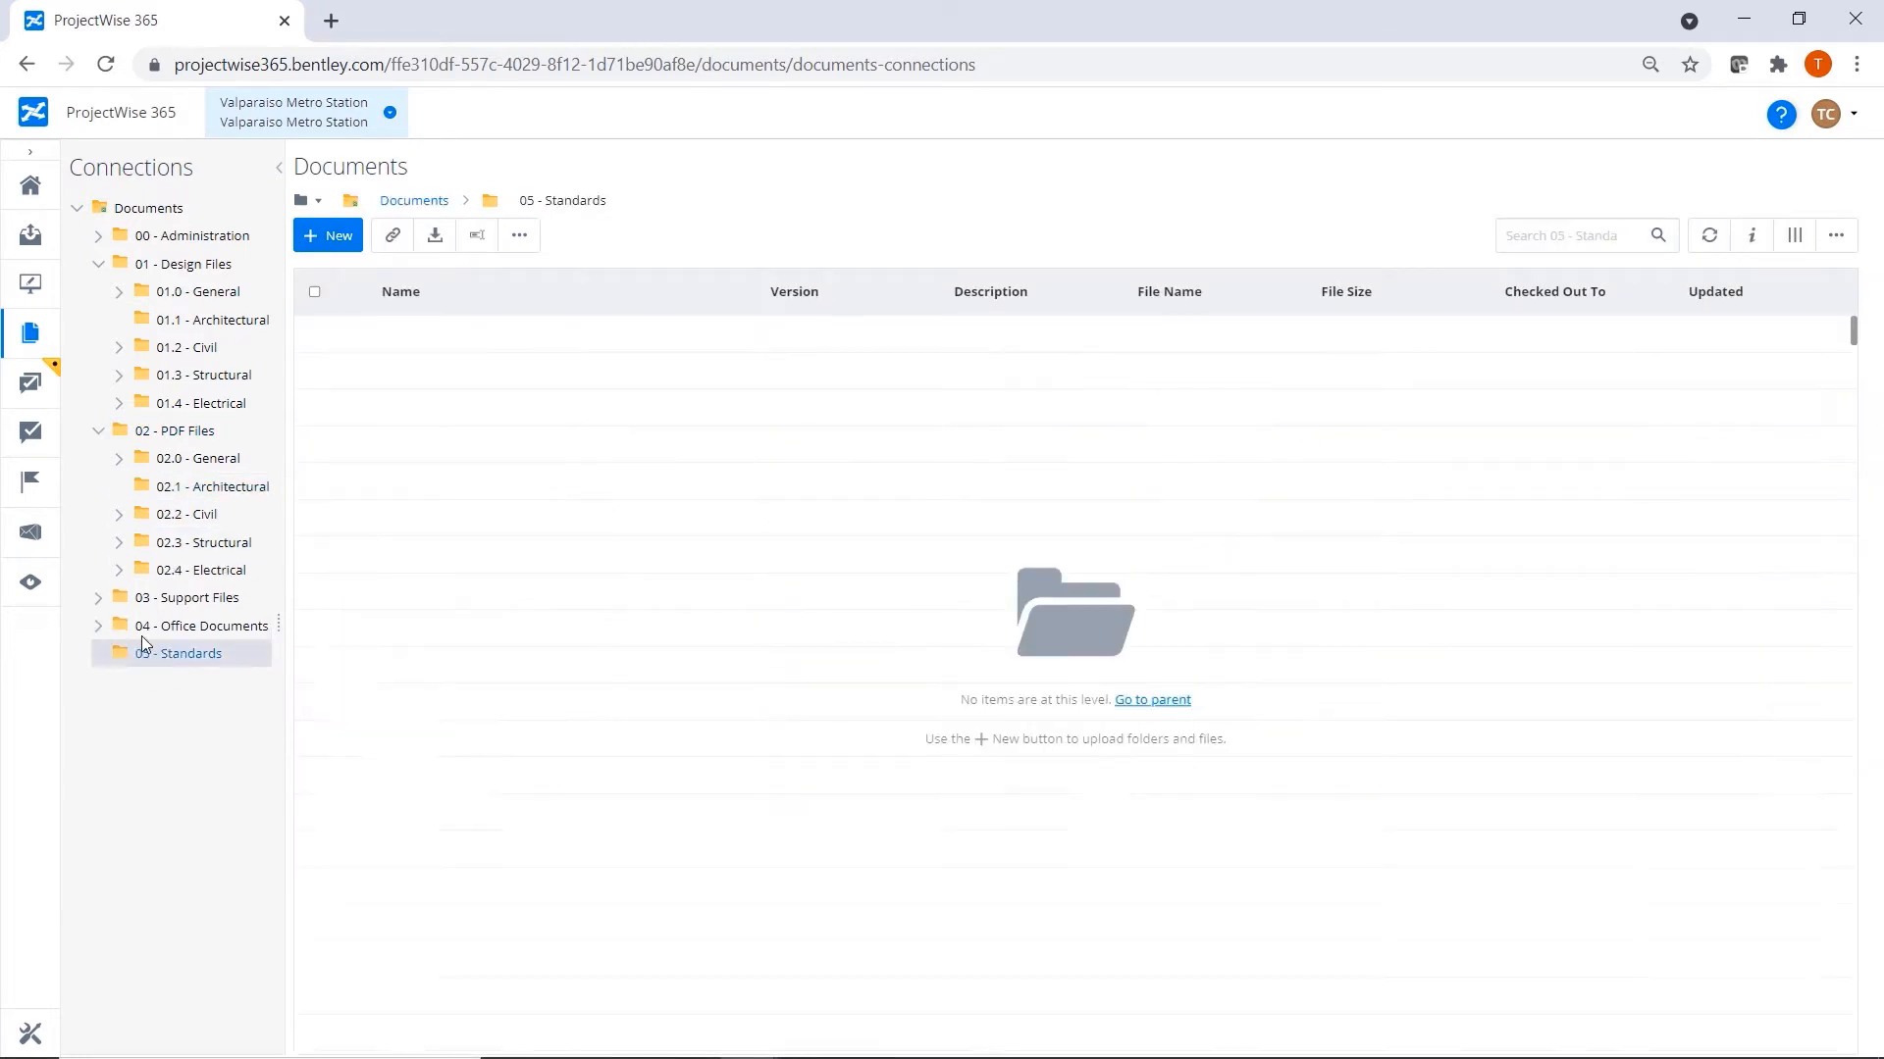
left_click(145, 631)
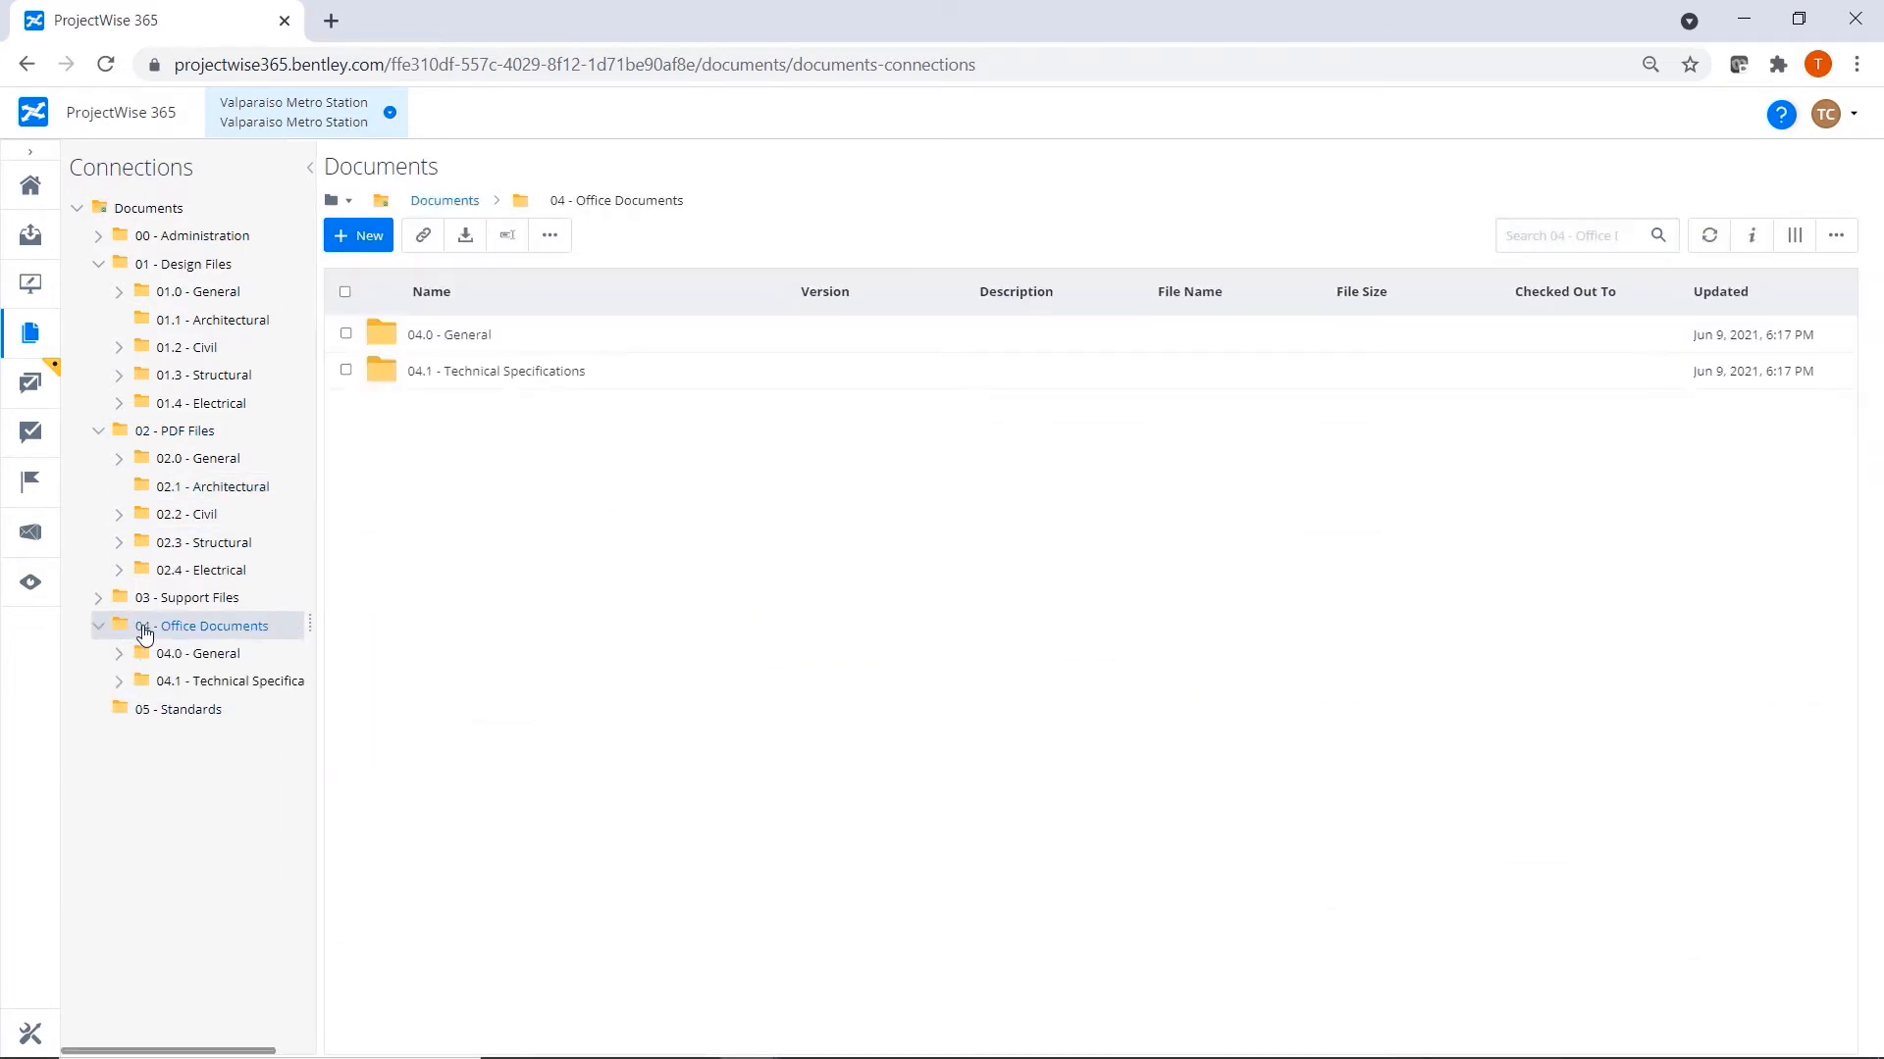
left_click(162, 681)
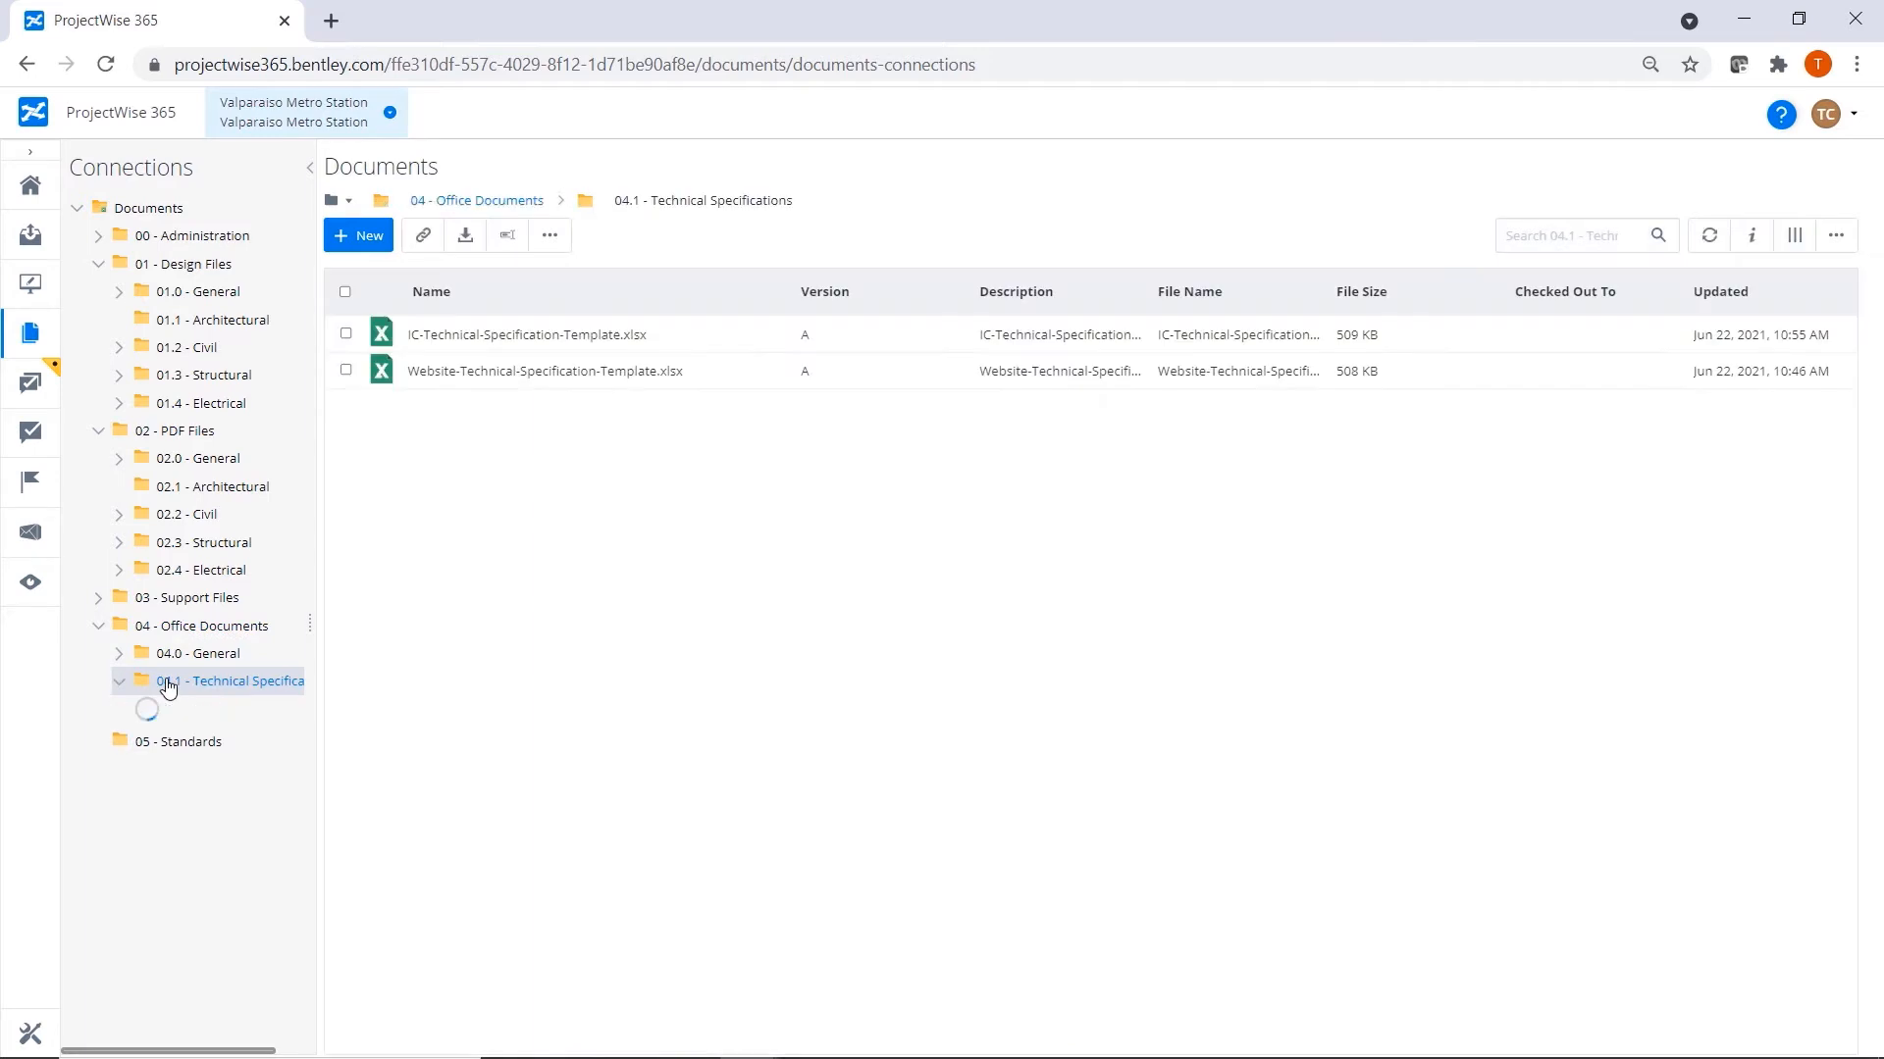
Switch to File Explorer and view Valparaiso Metro Station's 04.1 - Technical Specifications folder on the ProjectWise drive, then minimize the window.
key("alt+Tab")
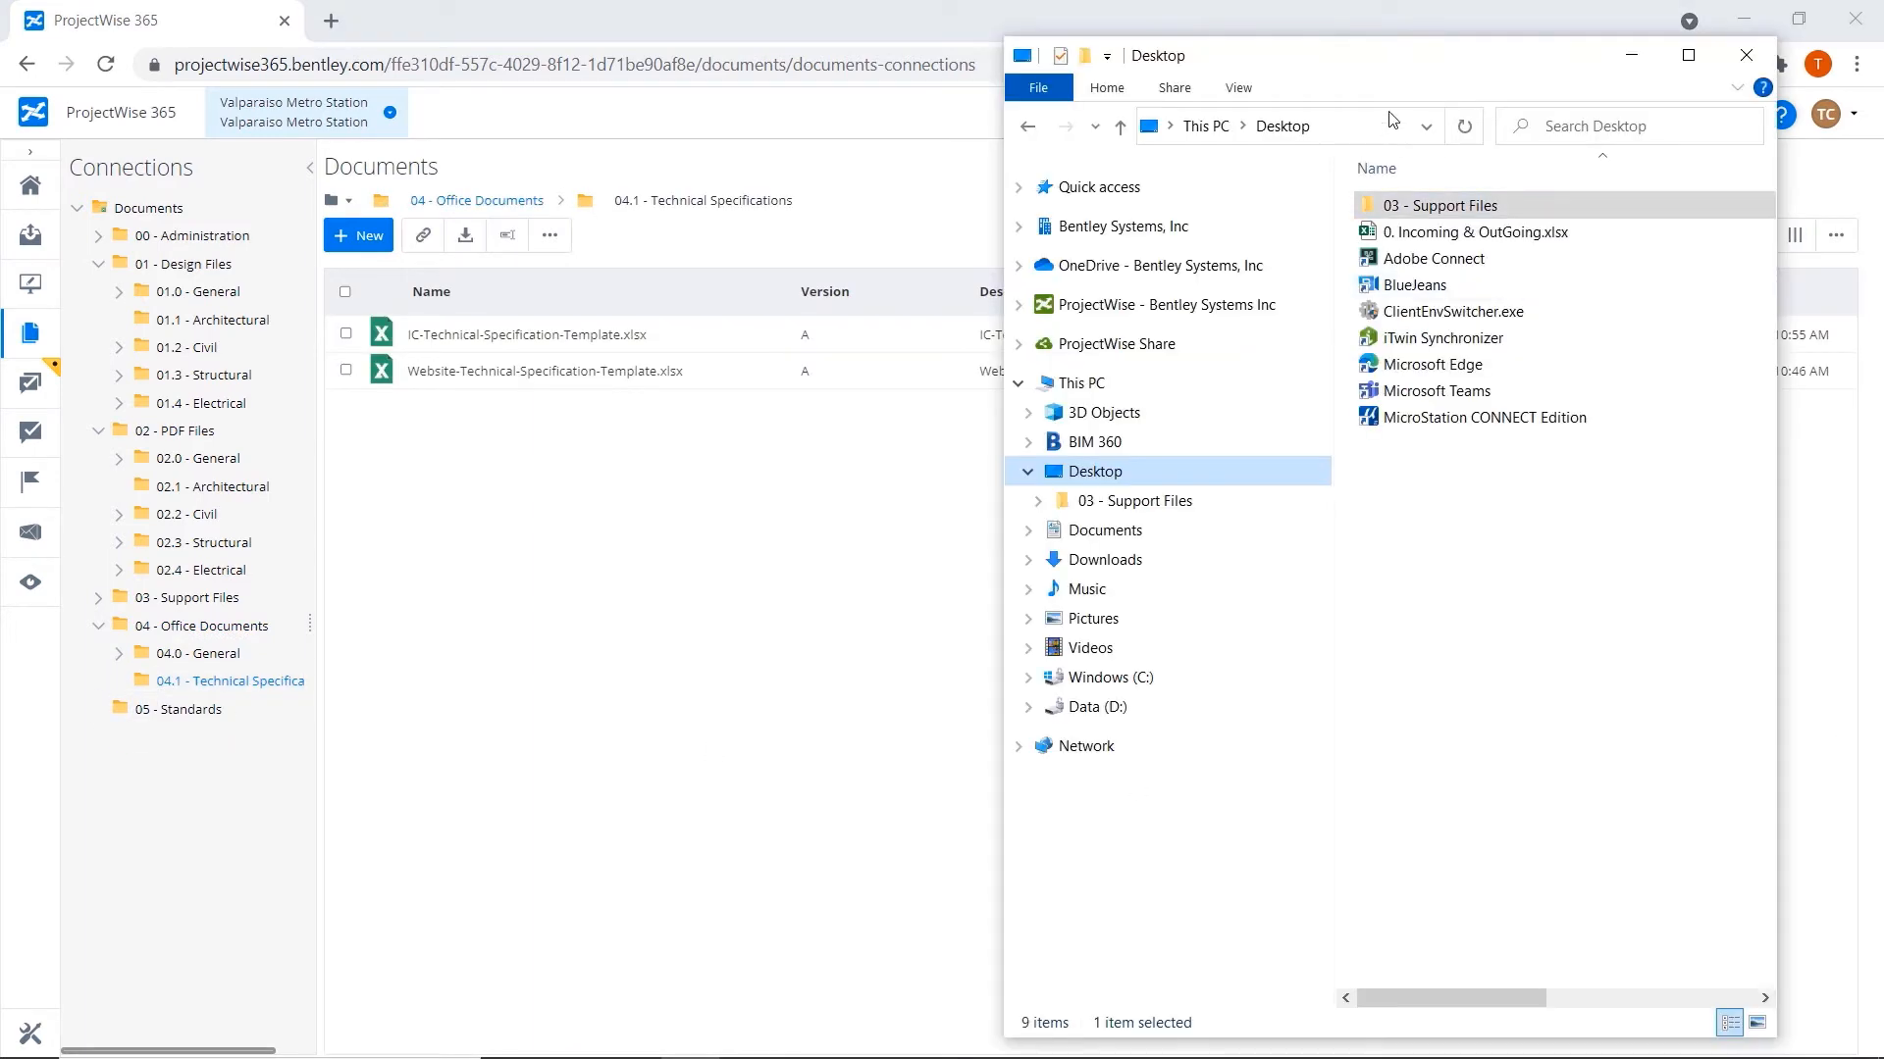
left_click_drag(1398, 66, 1355, 43)
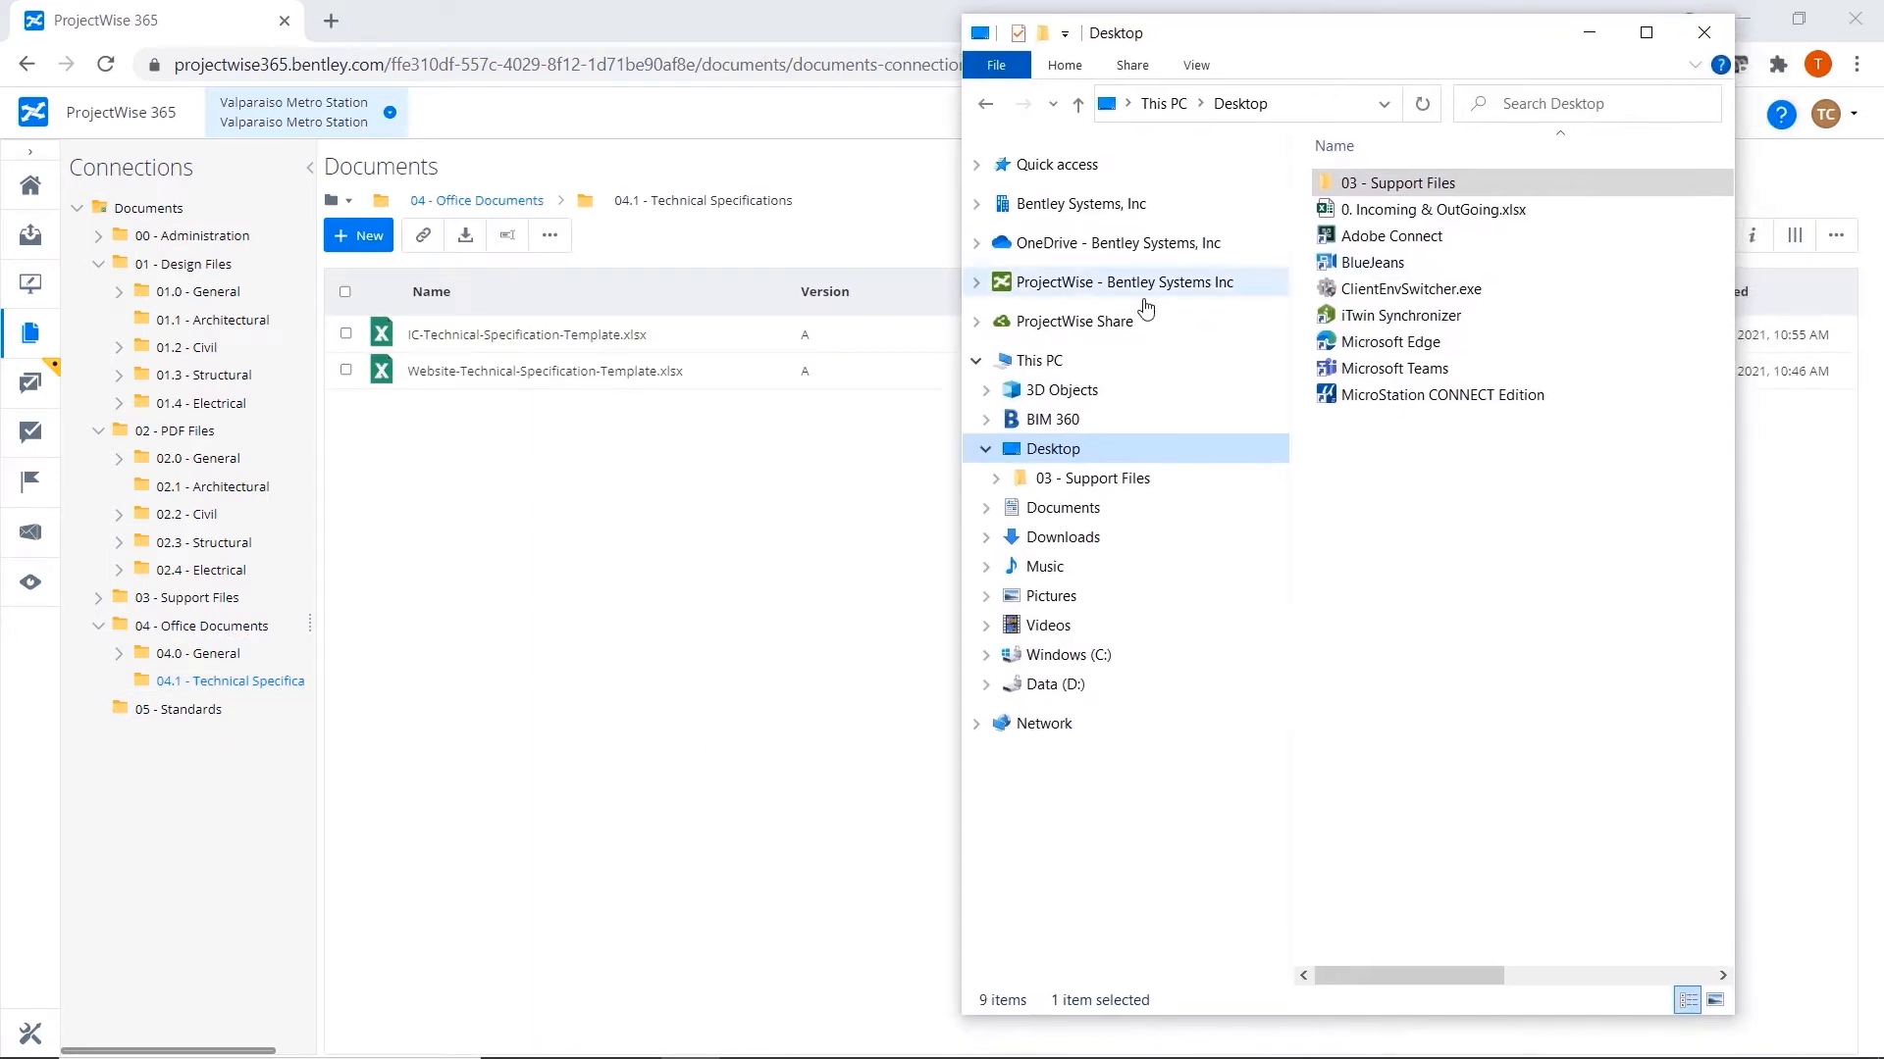
left_click(977, 283)
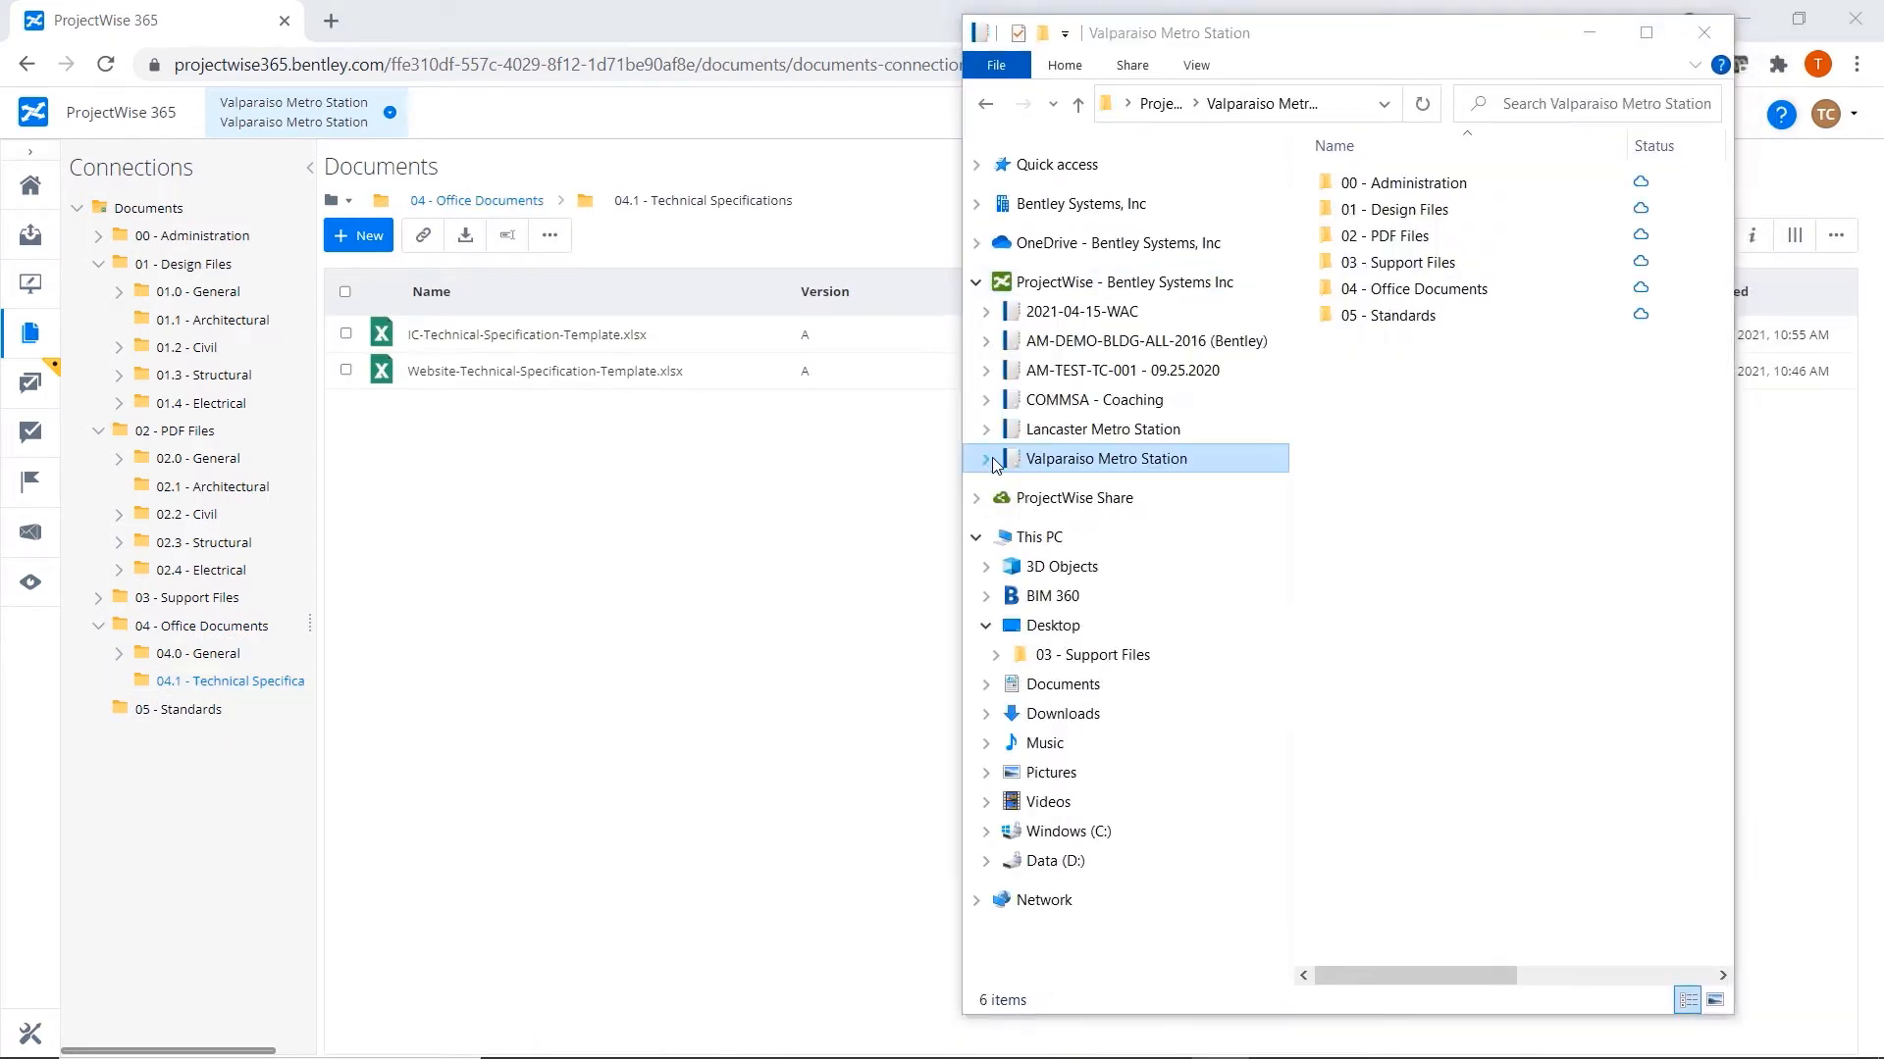
left_click(991, 460)
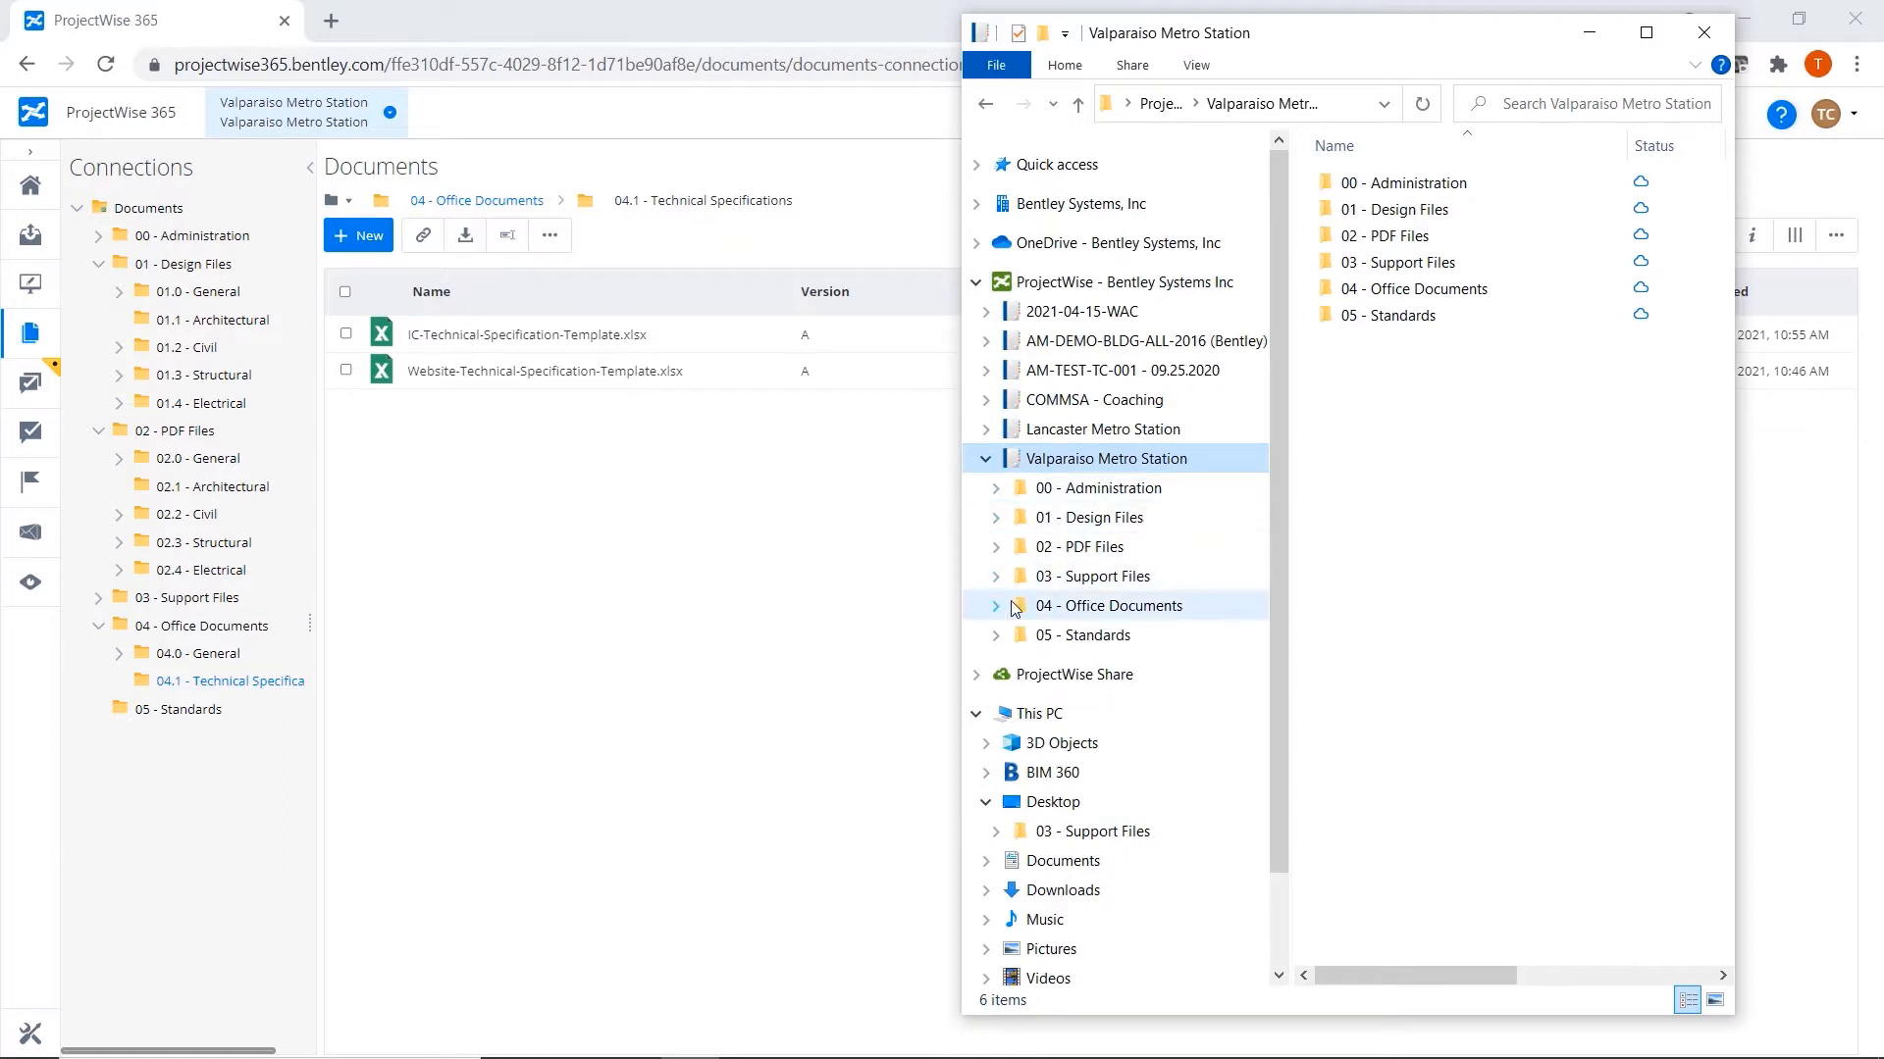
left_click(1010, 606)
left_click(1082, 670)
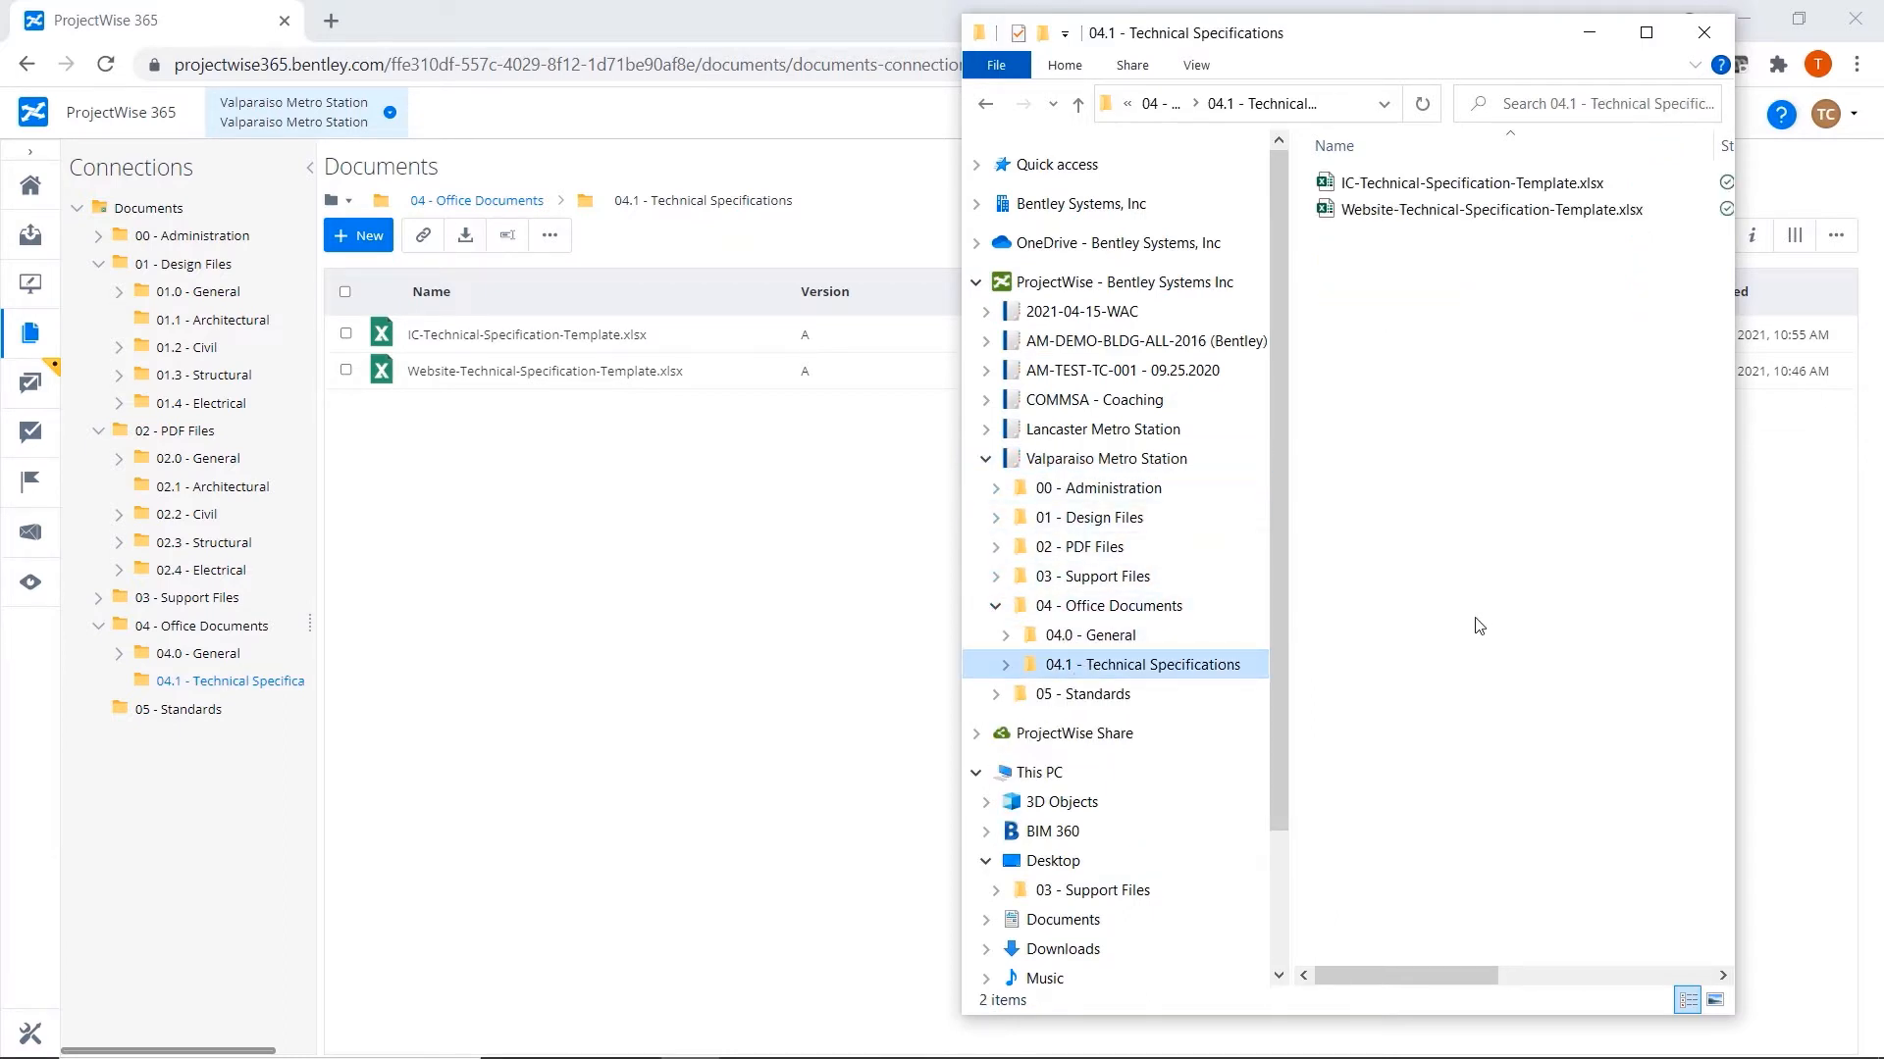
left_click(1590, 35)
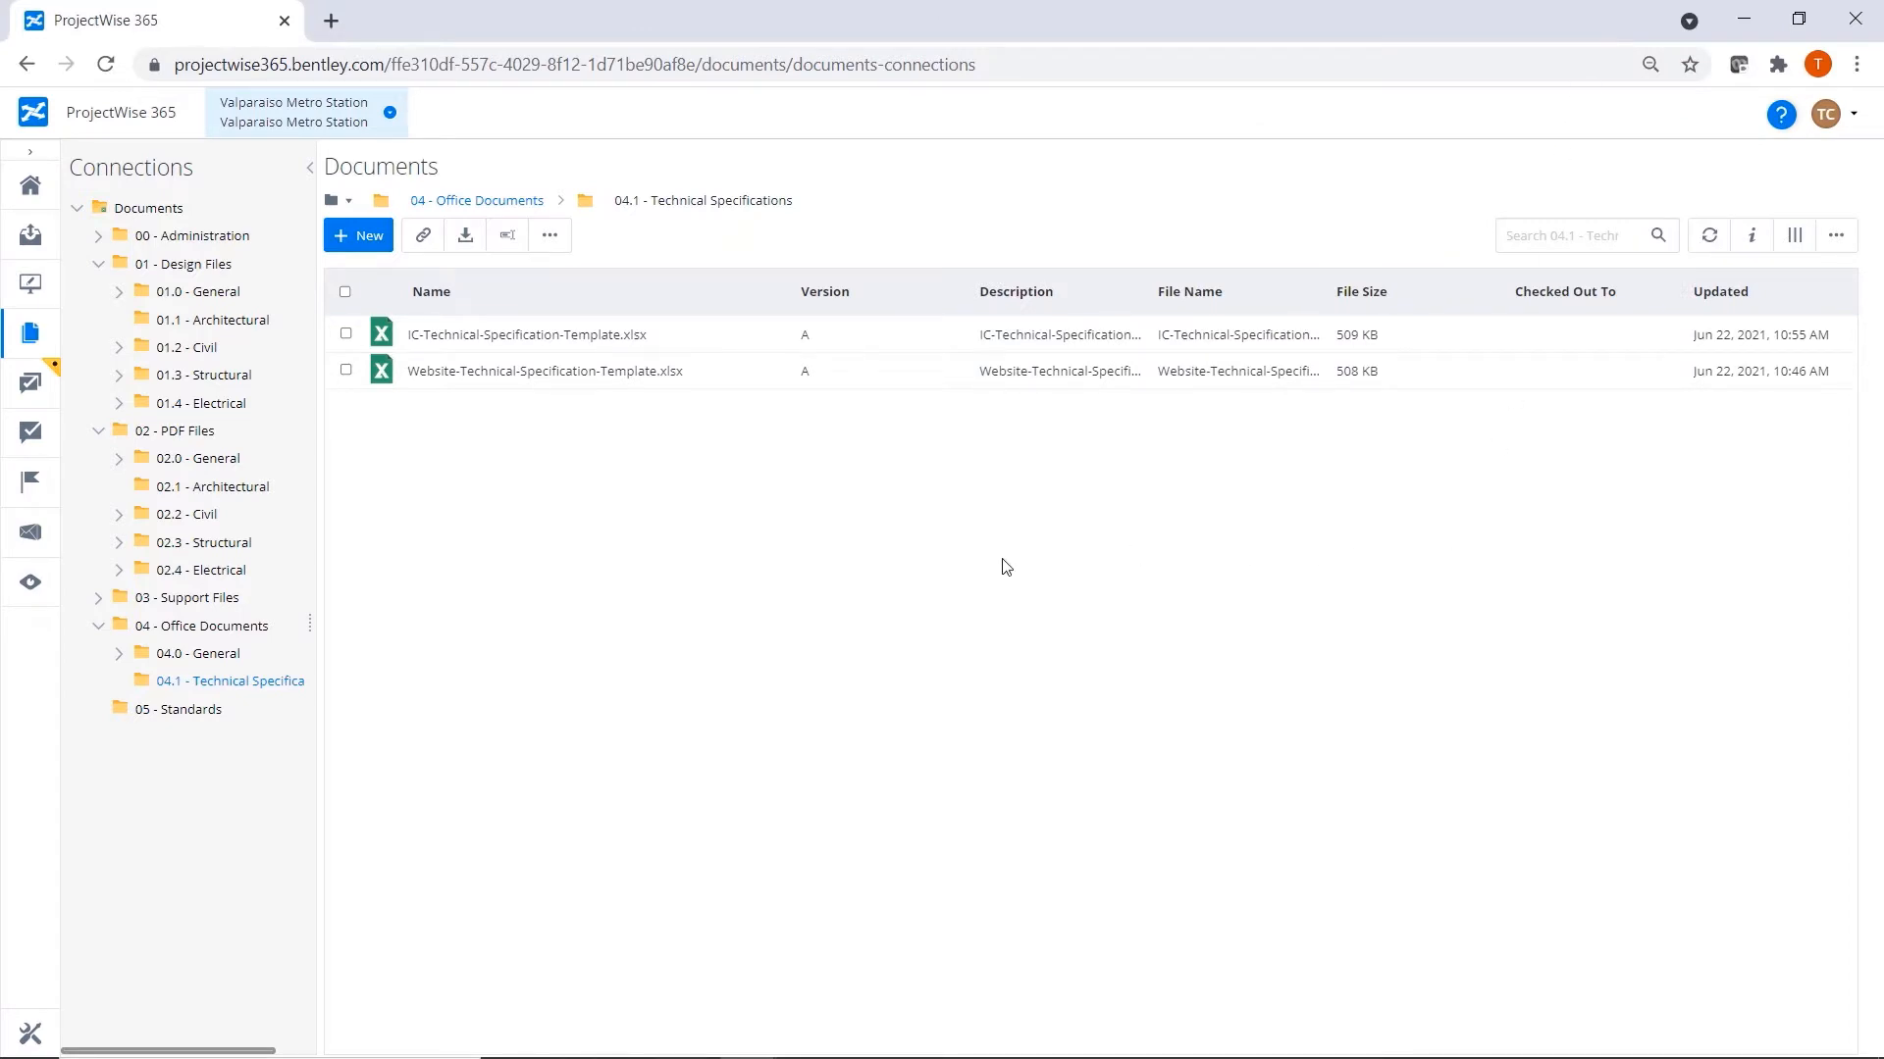
Edit IC-Technical-Specification-Template.xlsx in its desktop app by entering a person's name, and close the workbook with the change saved.
left_click(767, 336)
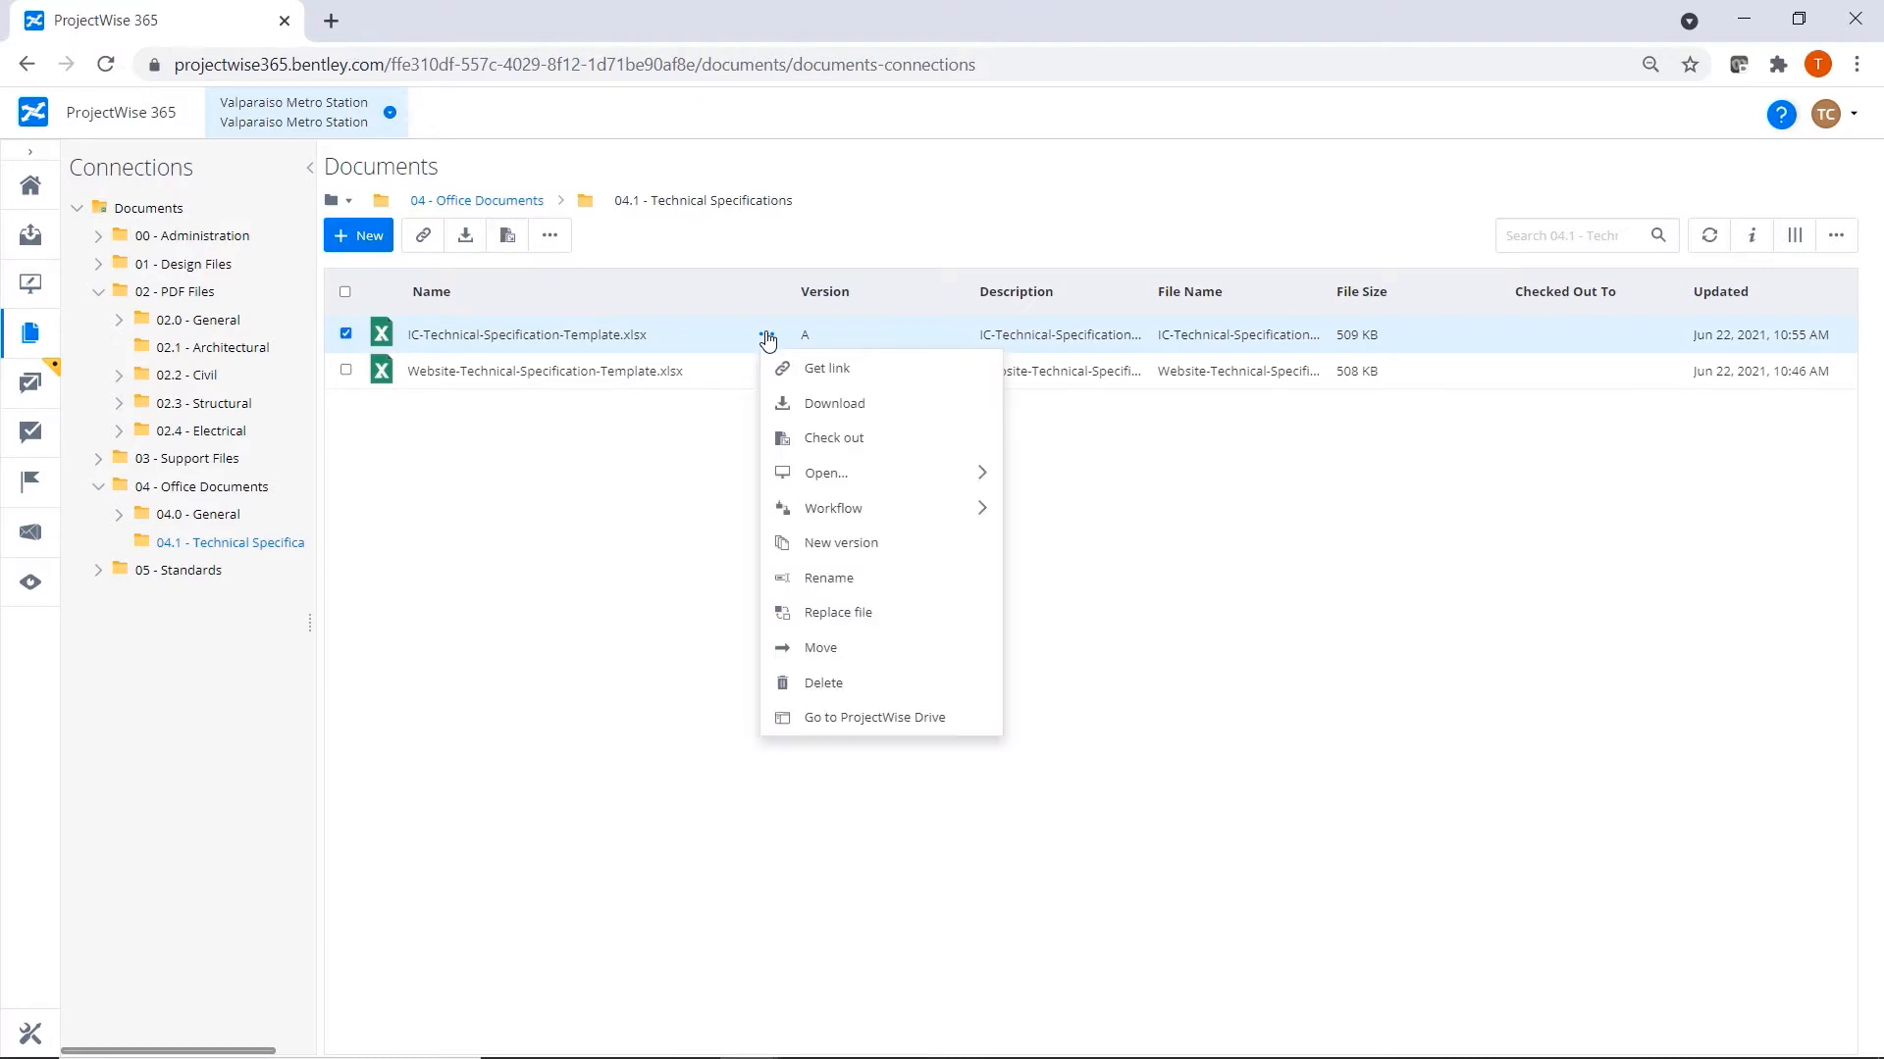
mouse_move(933, 479)
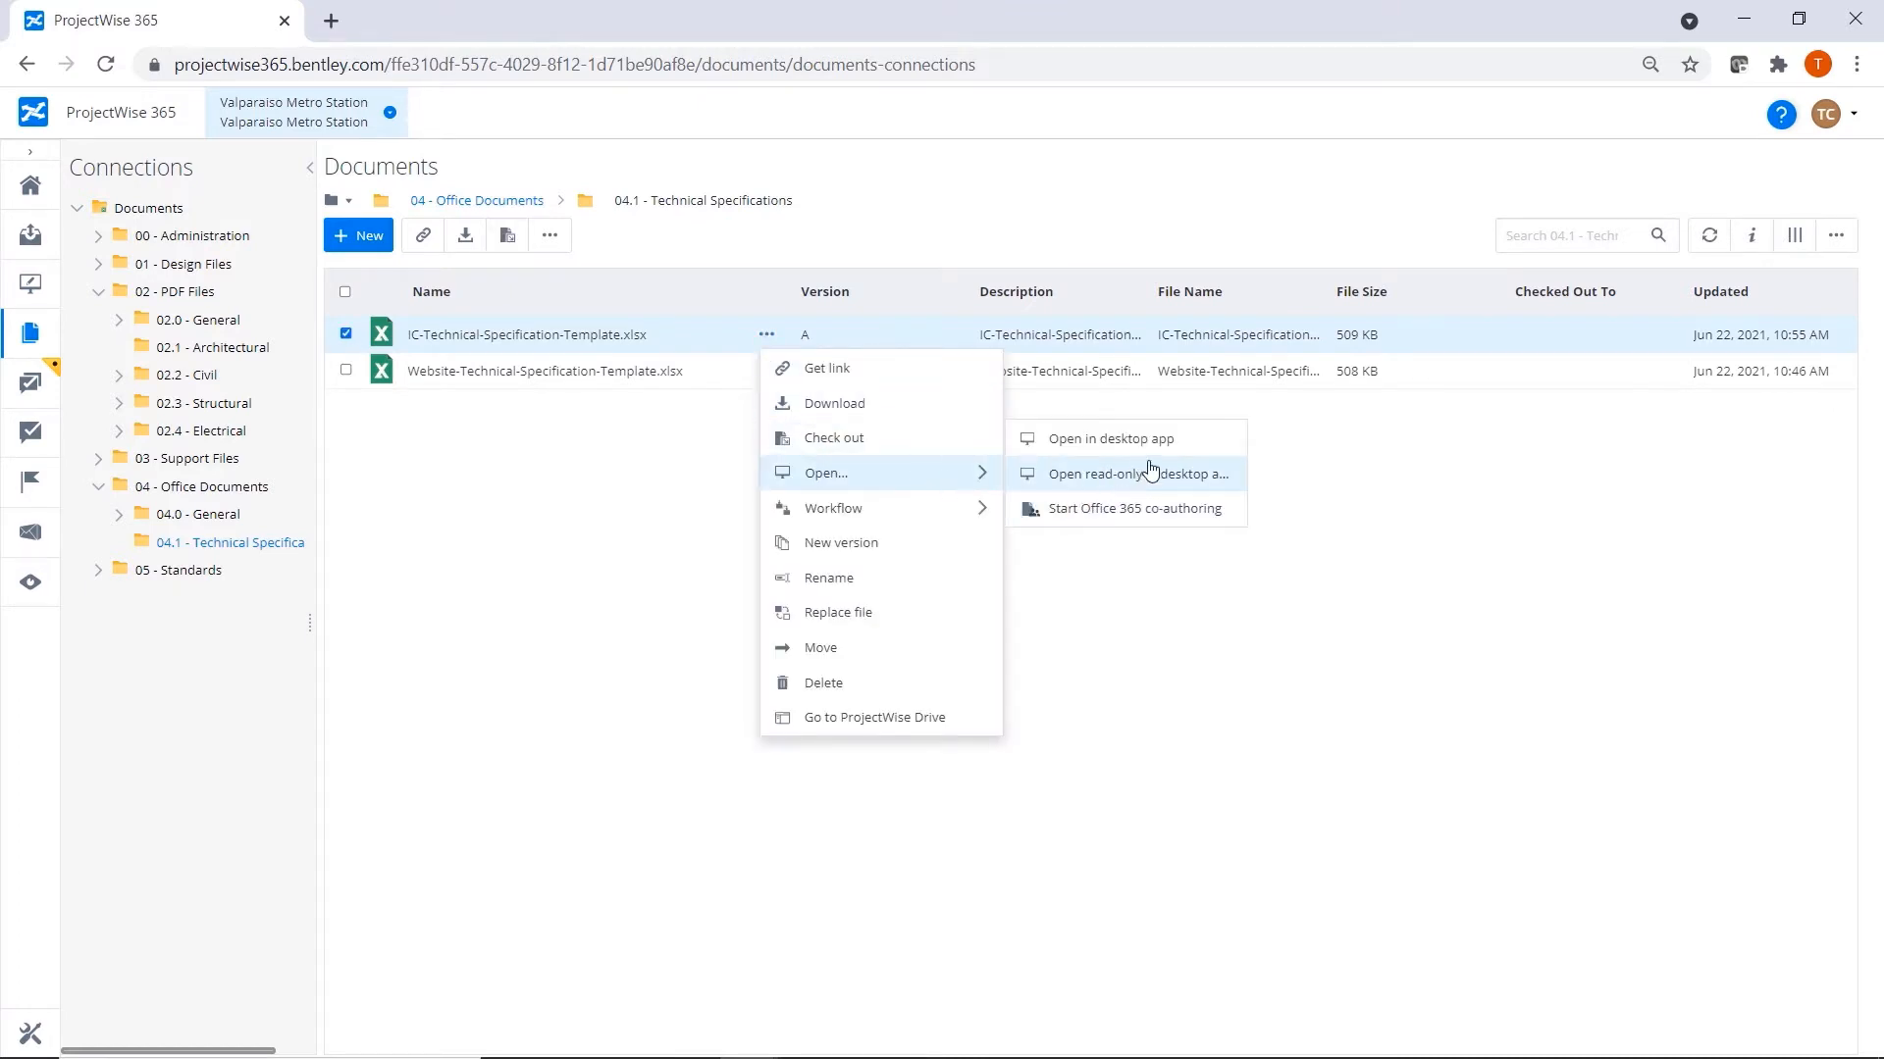
left_click(1188, 441)
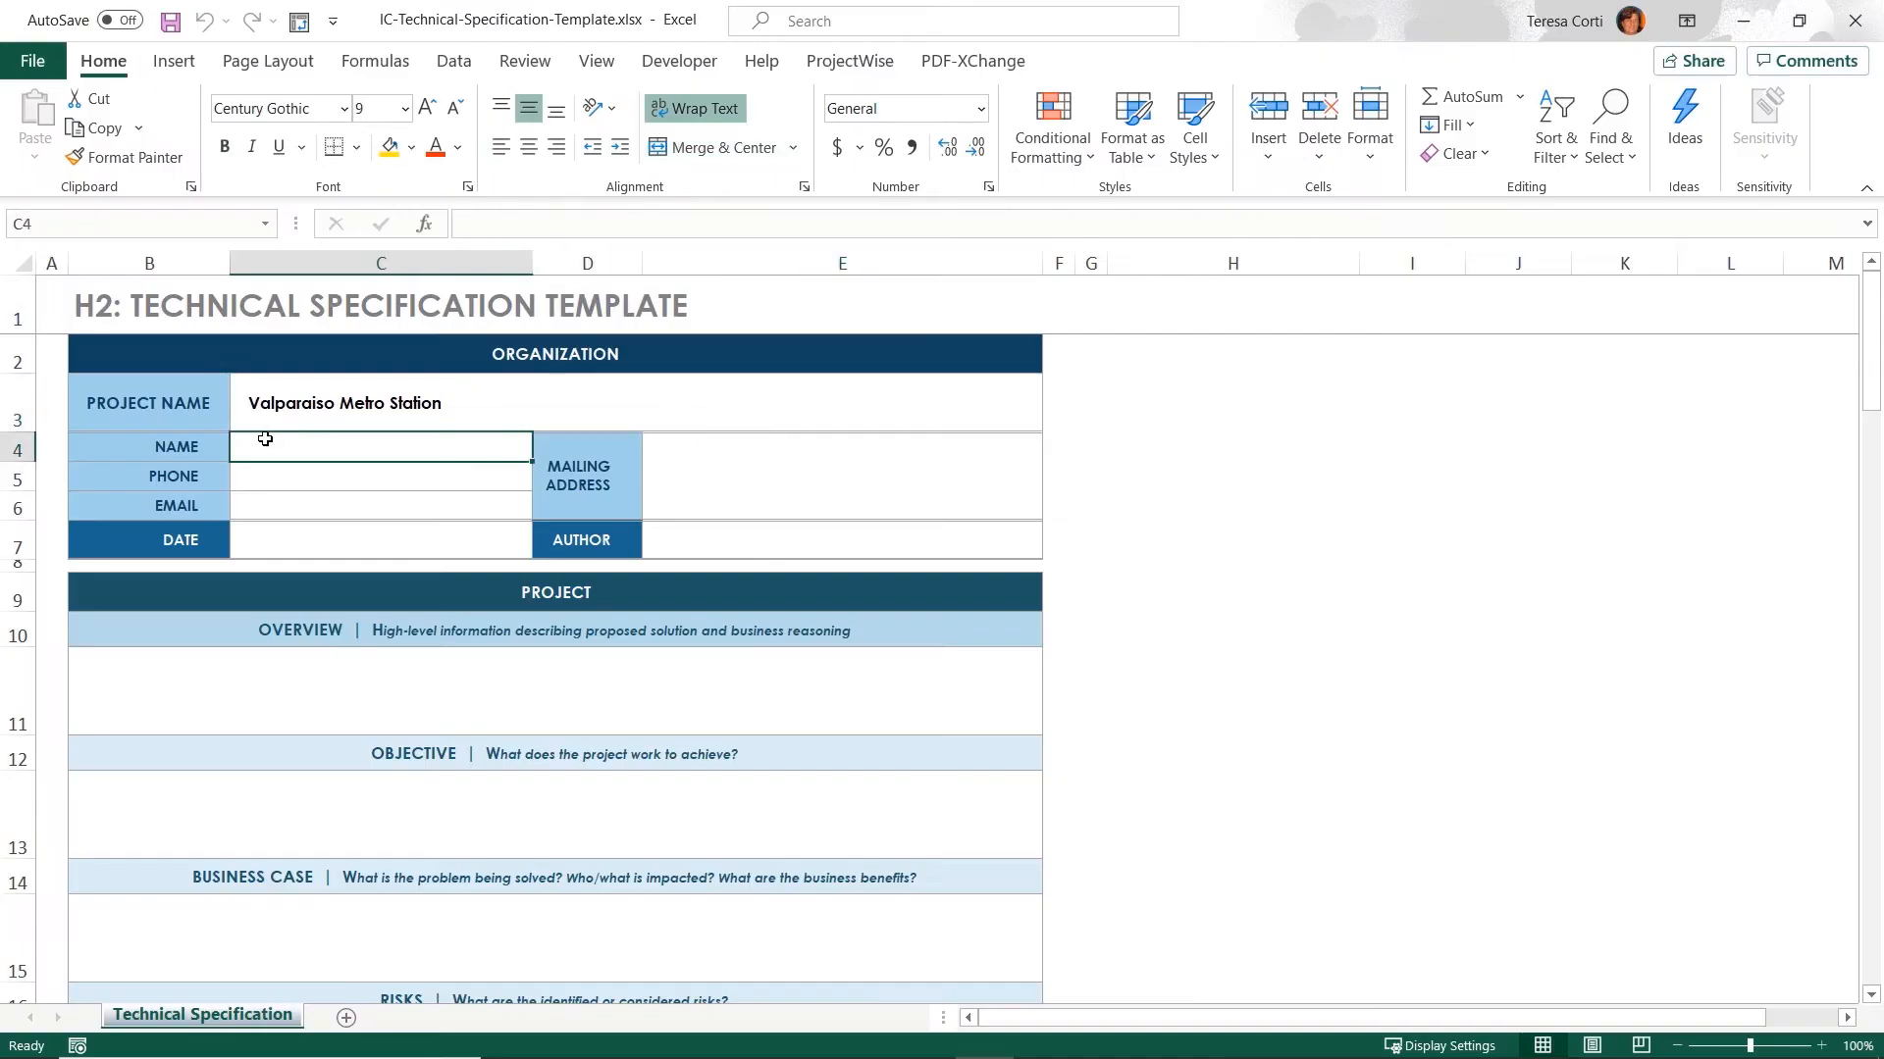
type("Teresa")
left_click(290, 539)
left_click(1854, 19)
left_click(847, 579)
Check IC-Technical-Specification-Template.xlsx back in to the project.
left_click(766, 334)
mouse_move(883, 437)
left_click(1158, 416)
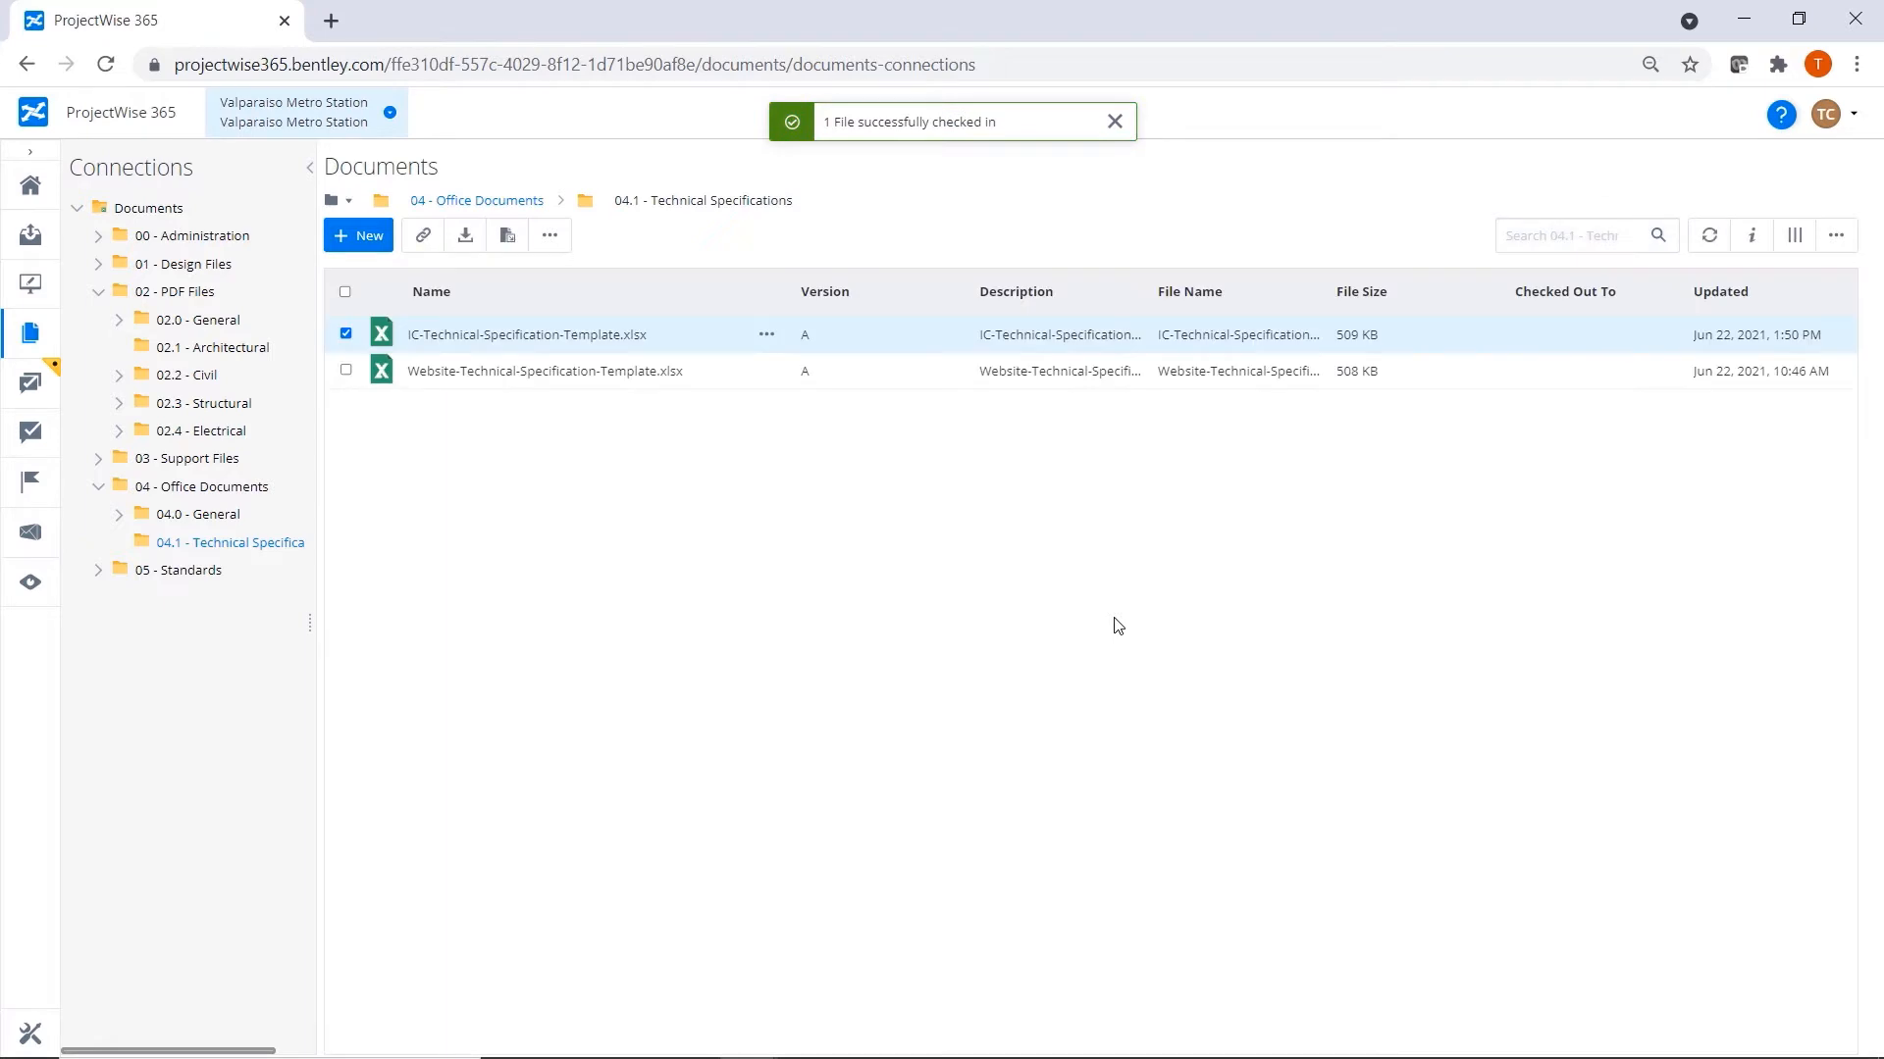
Create a new version of IC-Technical-Specification-Template.xlsx, leaving the version name blank.
left_click(767, 337)
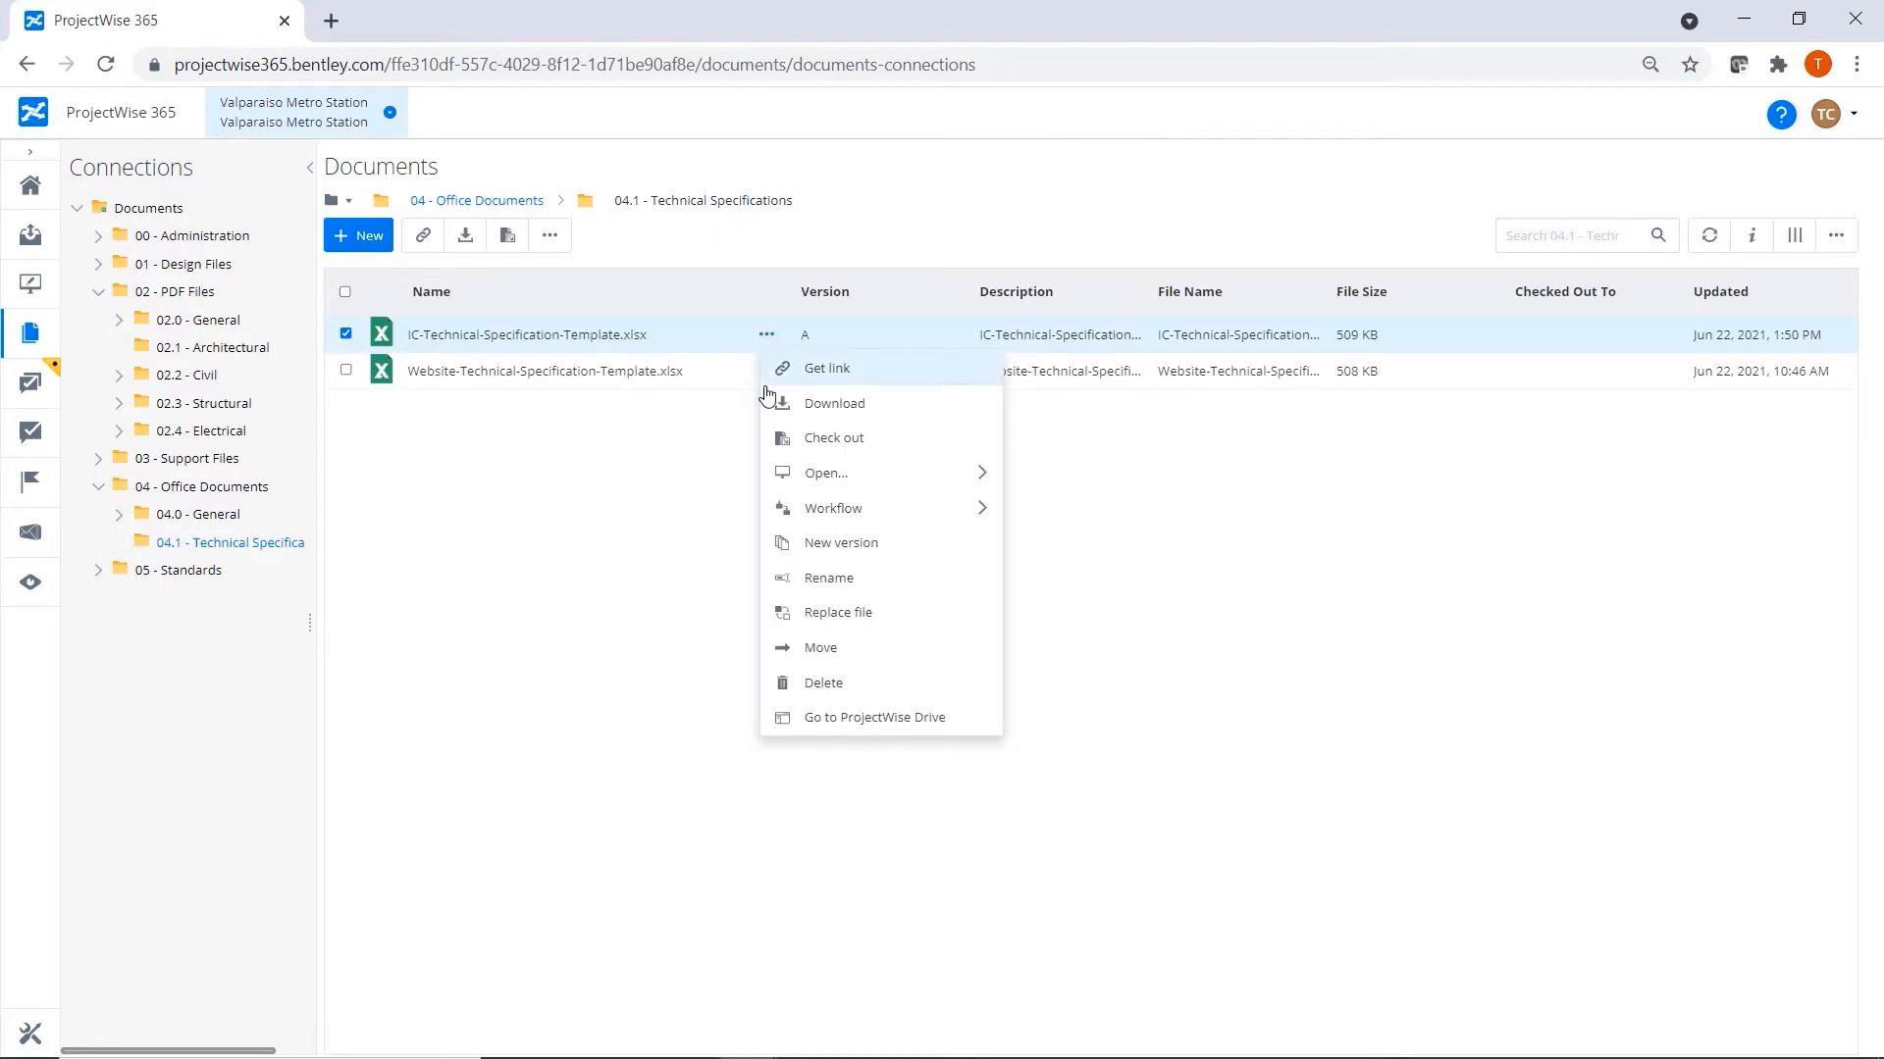
left_click(883, 544)
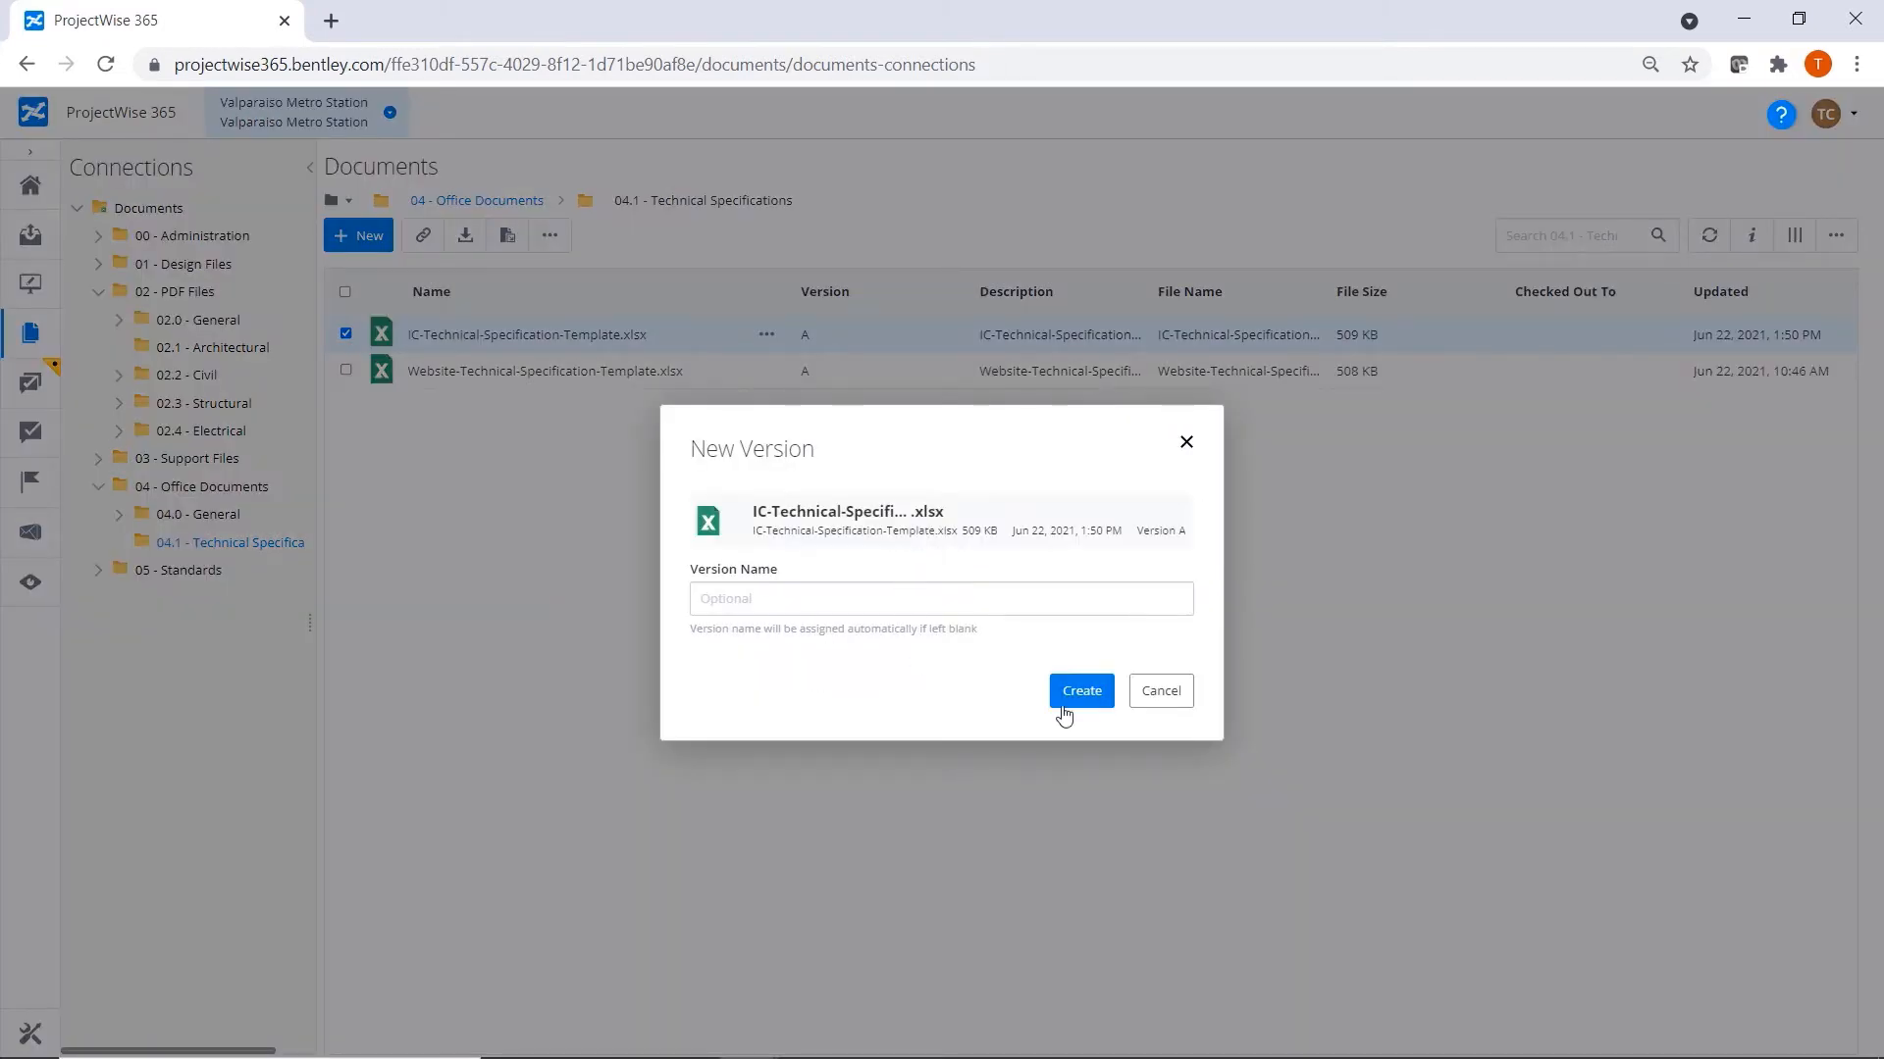
left_click(1095, 699)
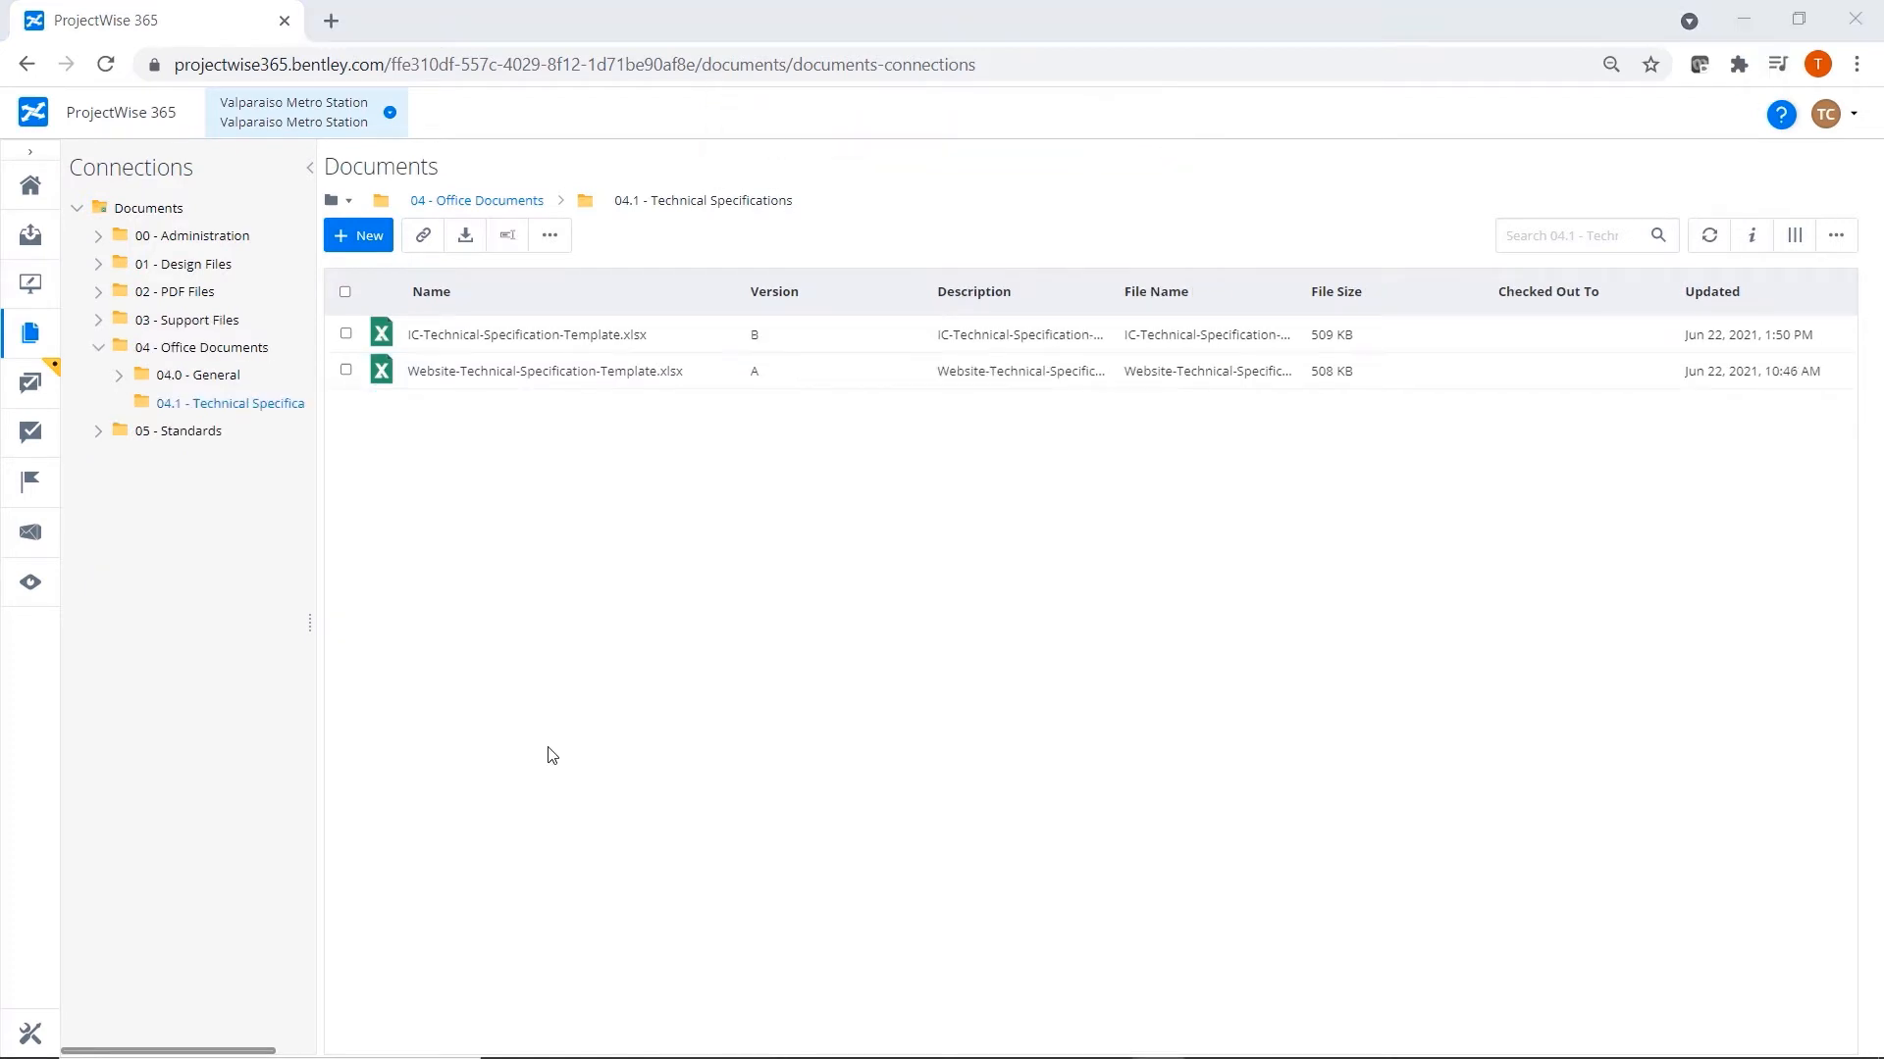
Start Office 365 co-authoring on 01340-Shop Drawings.docx in the 04.0 - General folder of 04 - Office Documents.
left_click(160, 374)
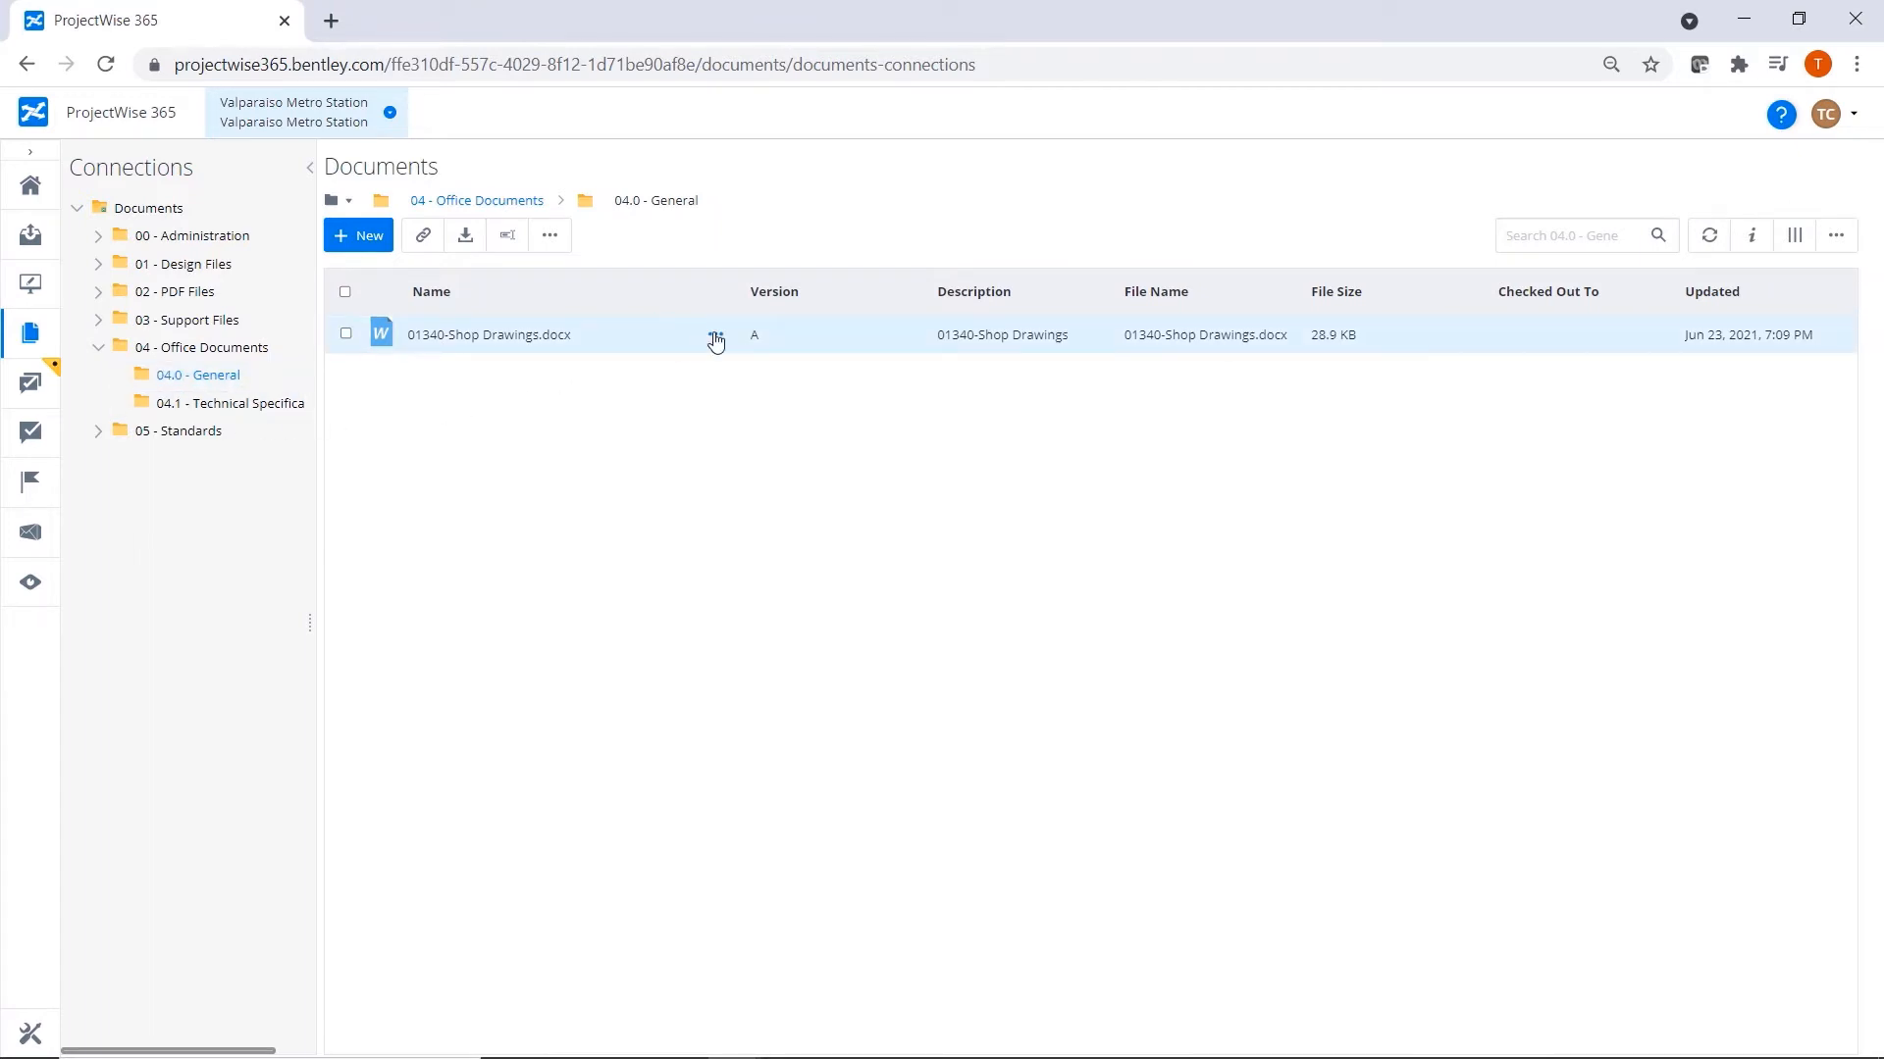
left_click(715, 336)
mouse_move(844, 478)
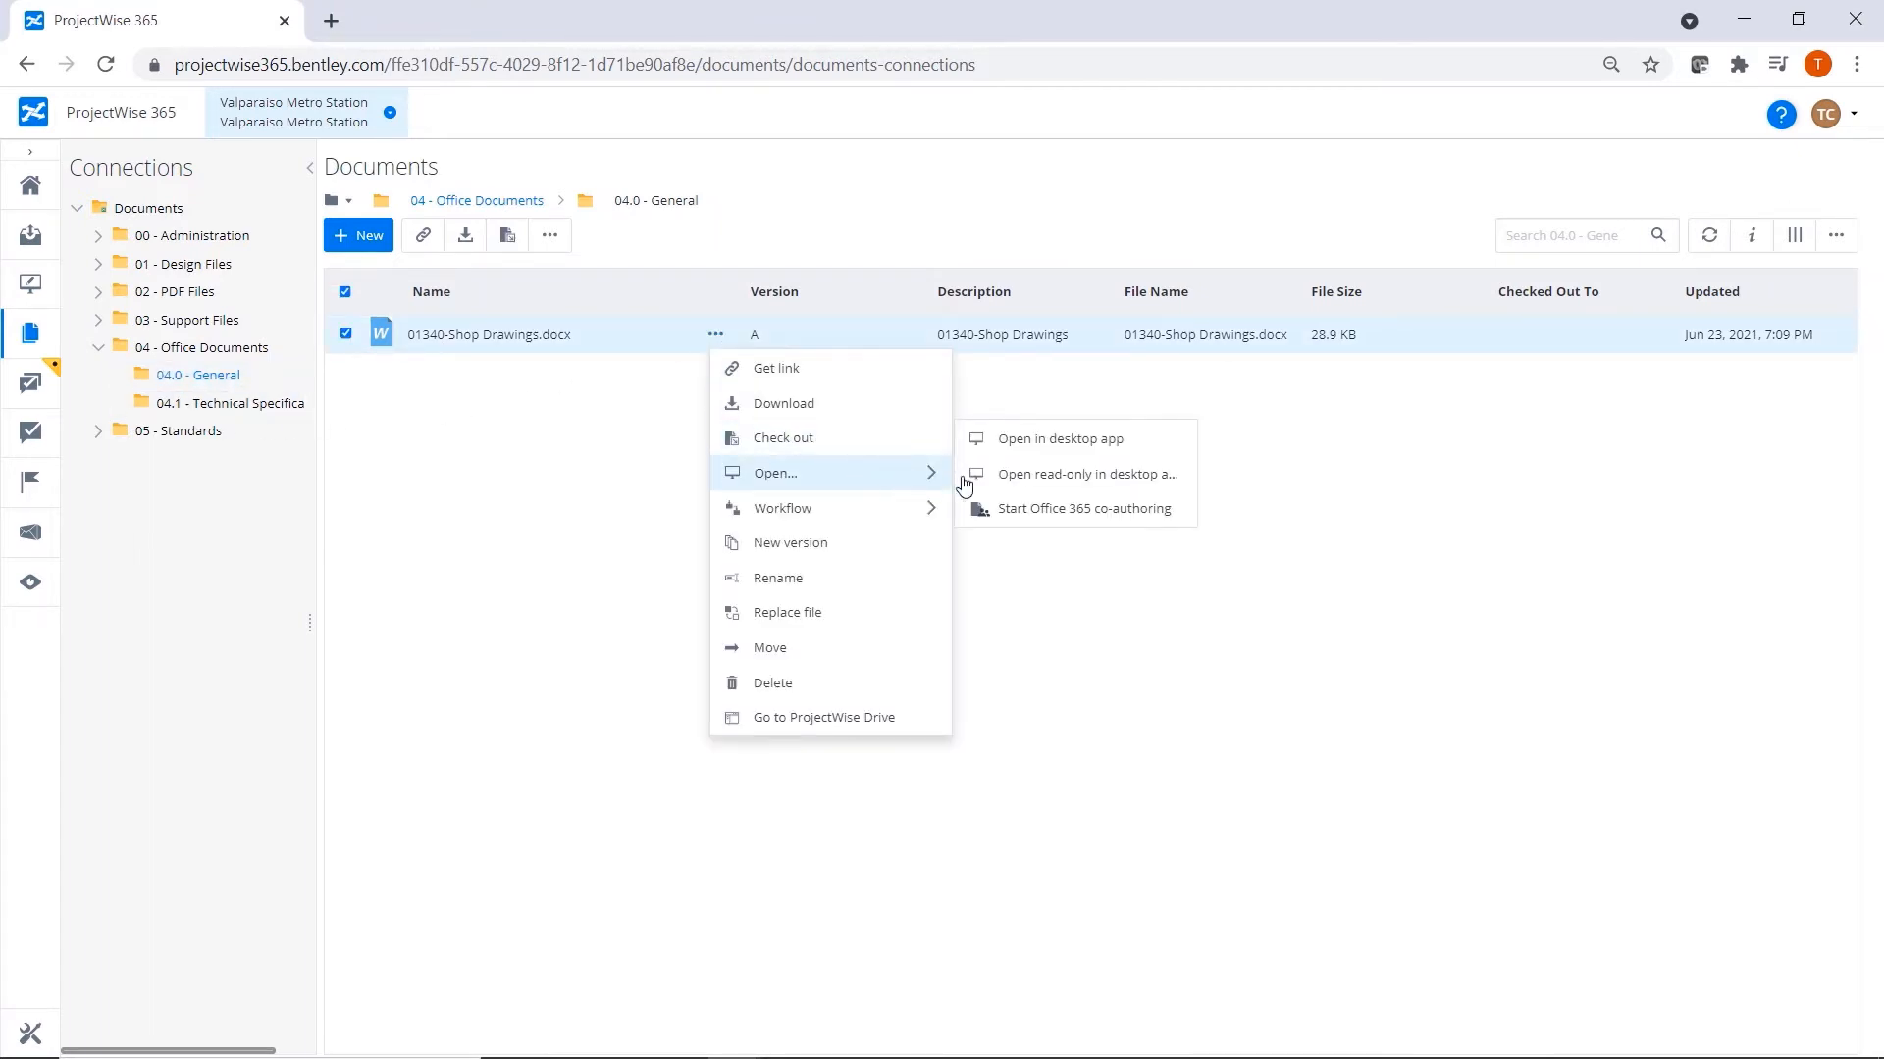
left_click(1030, 518)
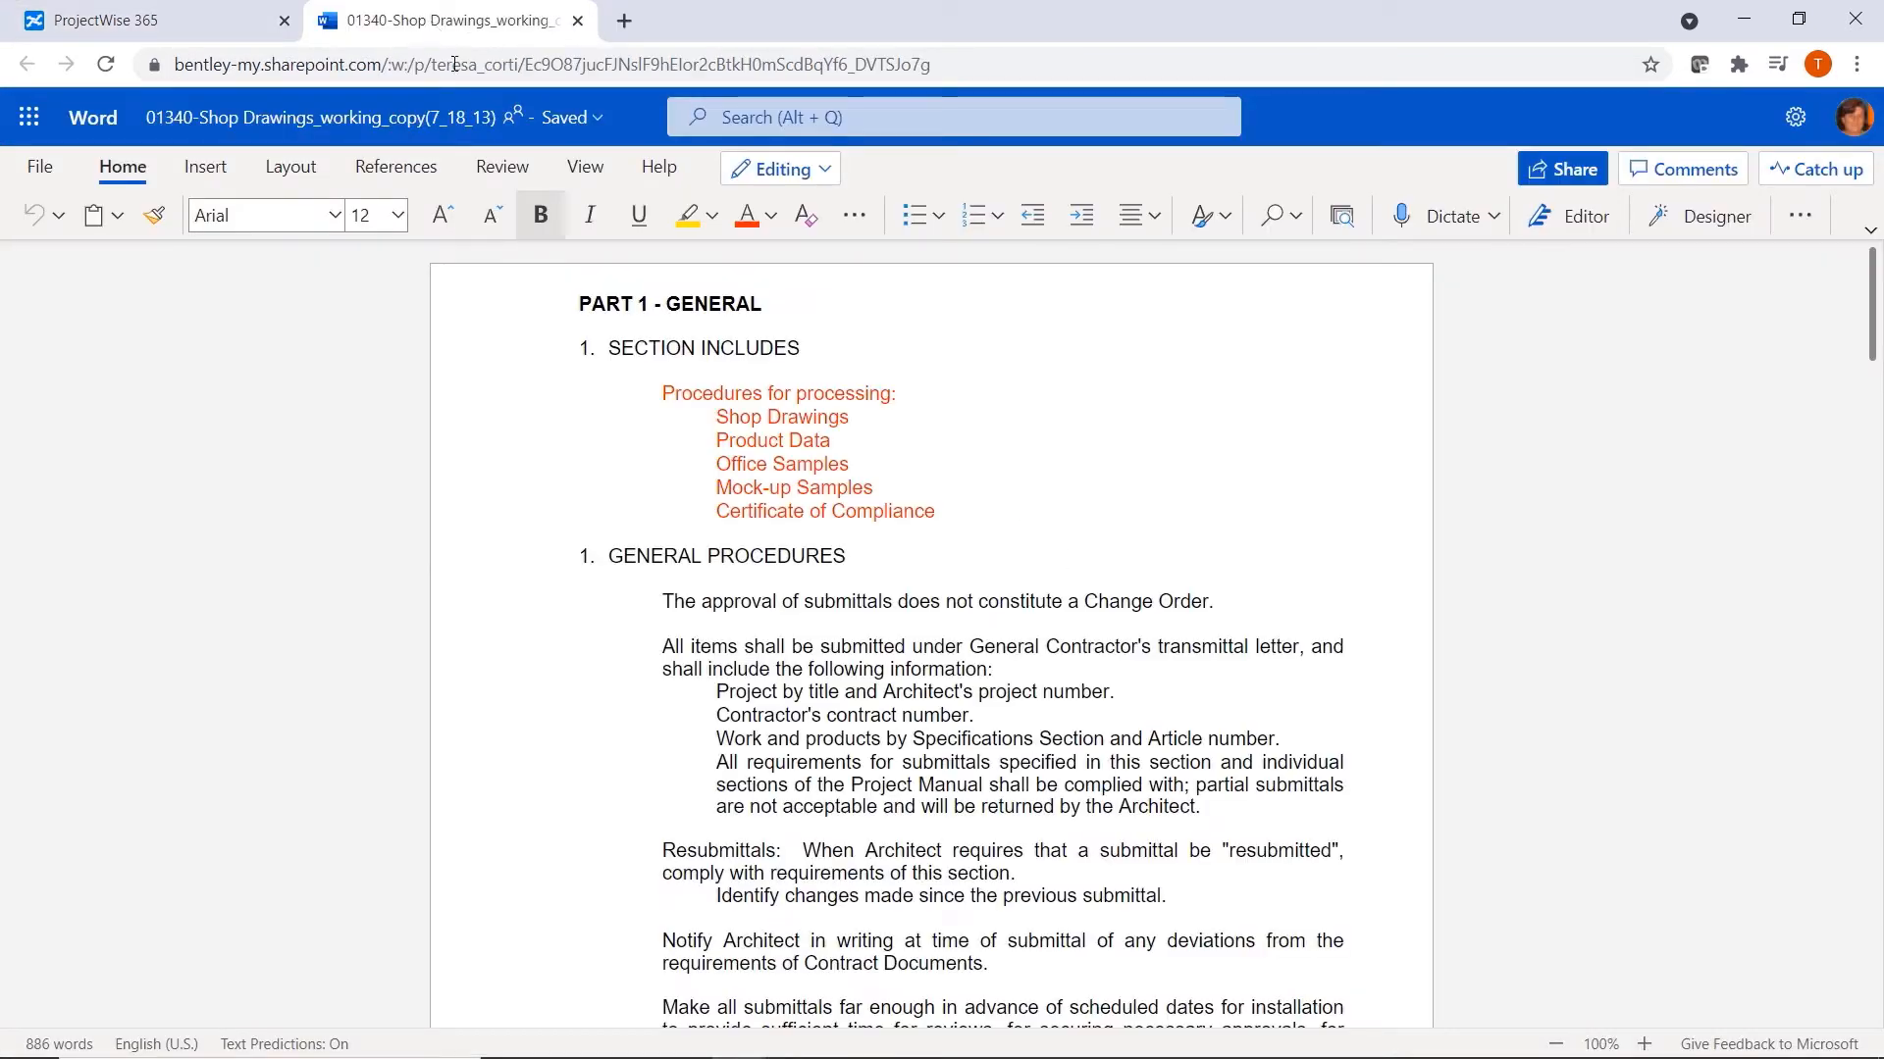
Set the font color of the "Procedures for processing" list under SECTION INCLUDES to Automatic.
left_click_drag(660, 393, 945, 517)
left_click(1147, 476)
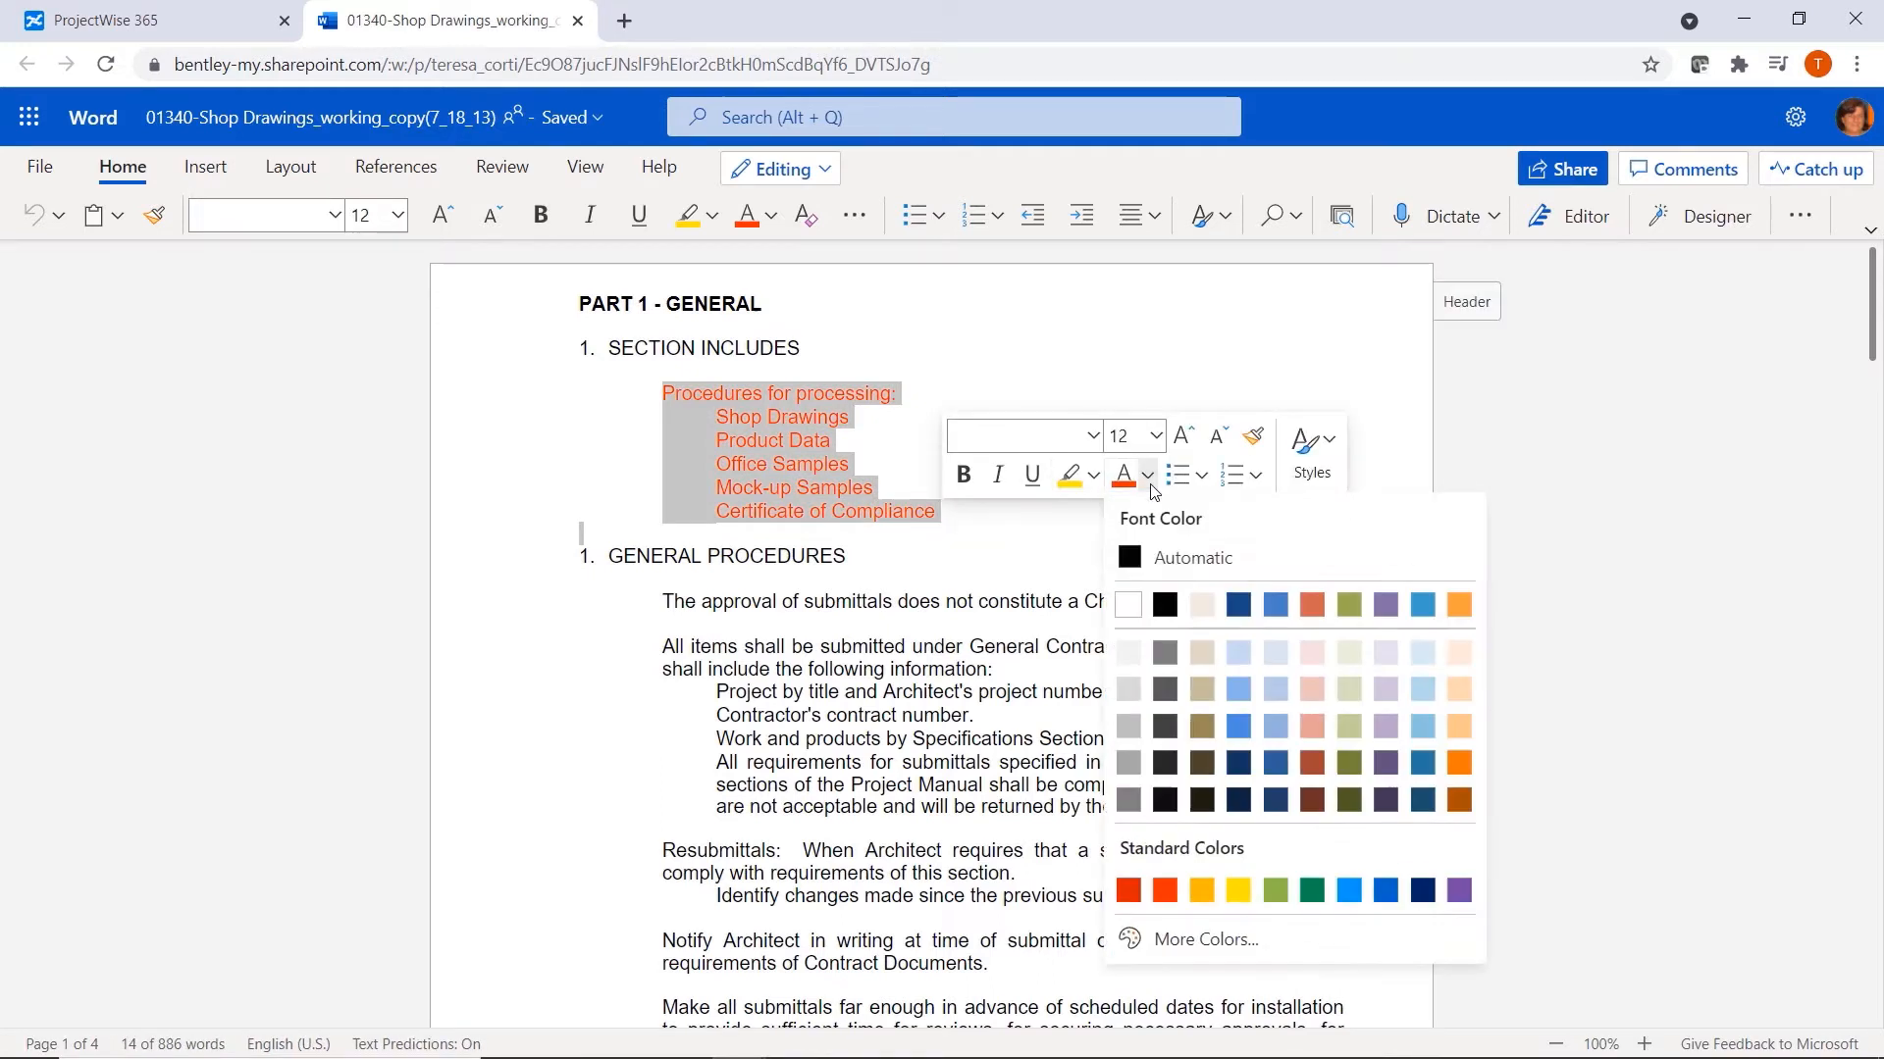
left_click(1153, 555)
Make the first paragraphs under GENERAL PROCEDURES bold, through "returned by the Architect", and close the document.
left_click_drag(574, 590, 1228, 789)
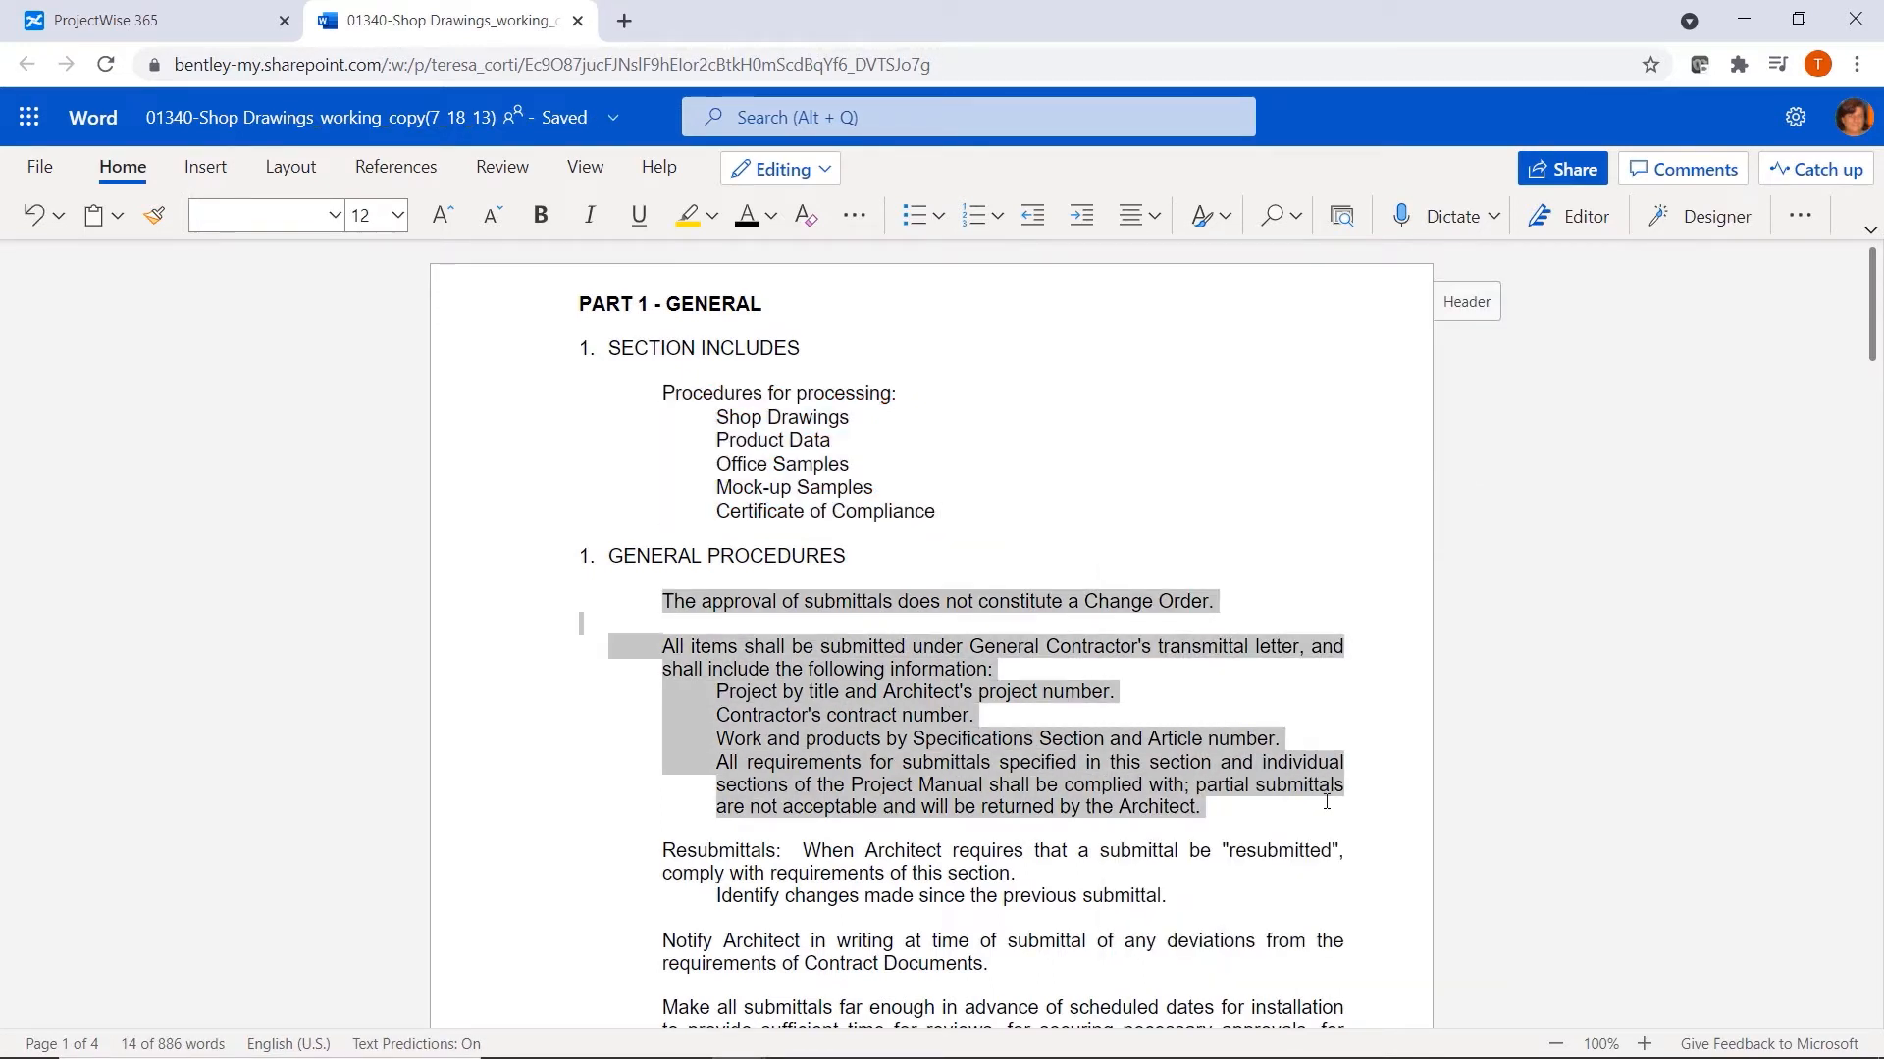
left_click(539, 215)
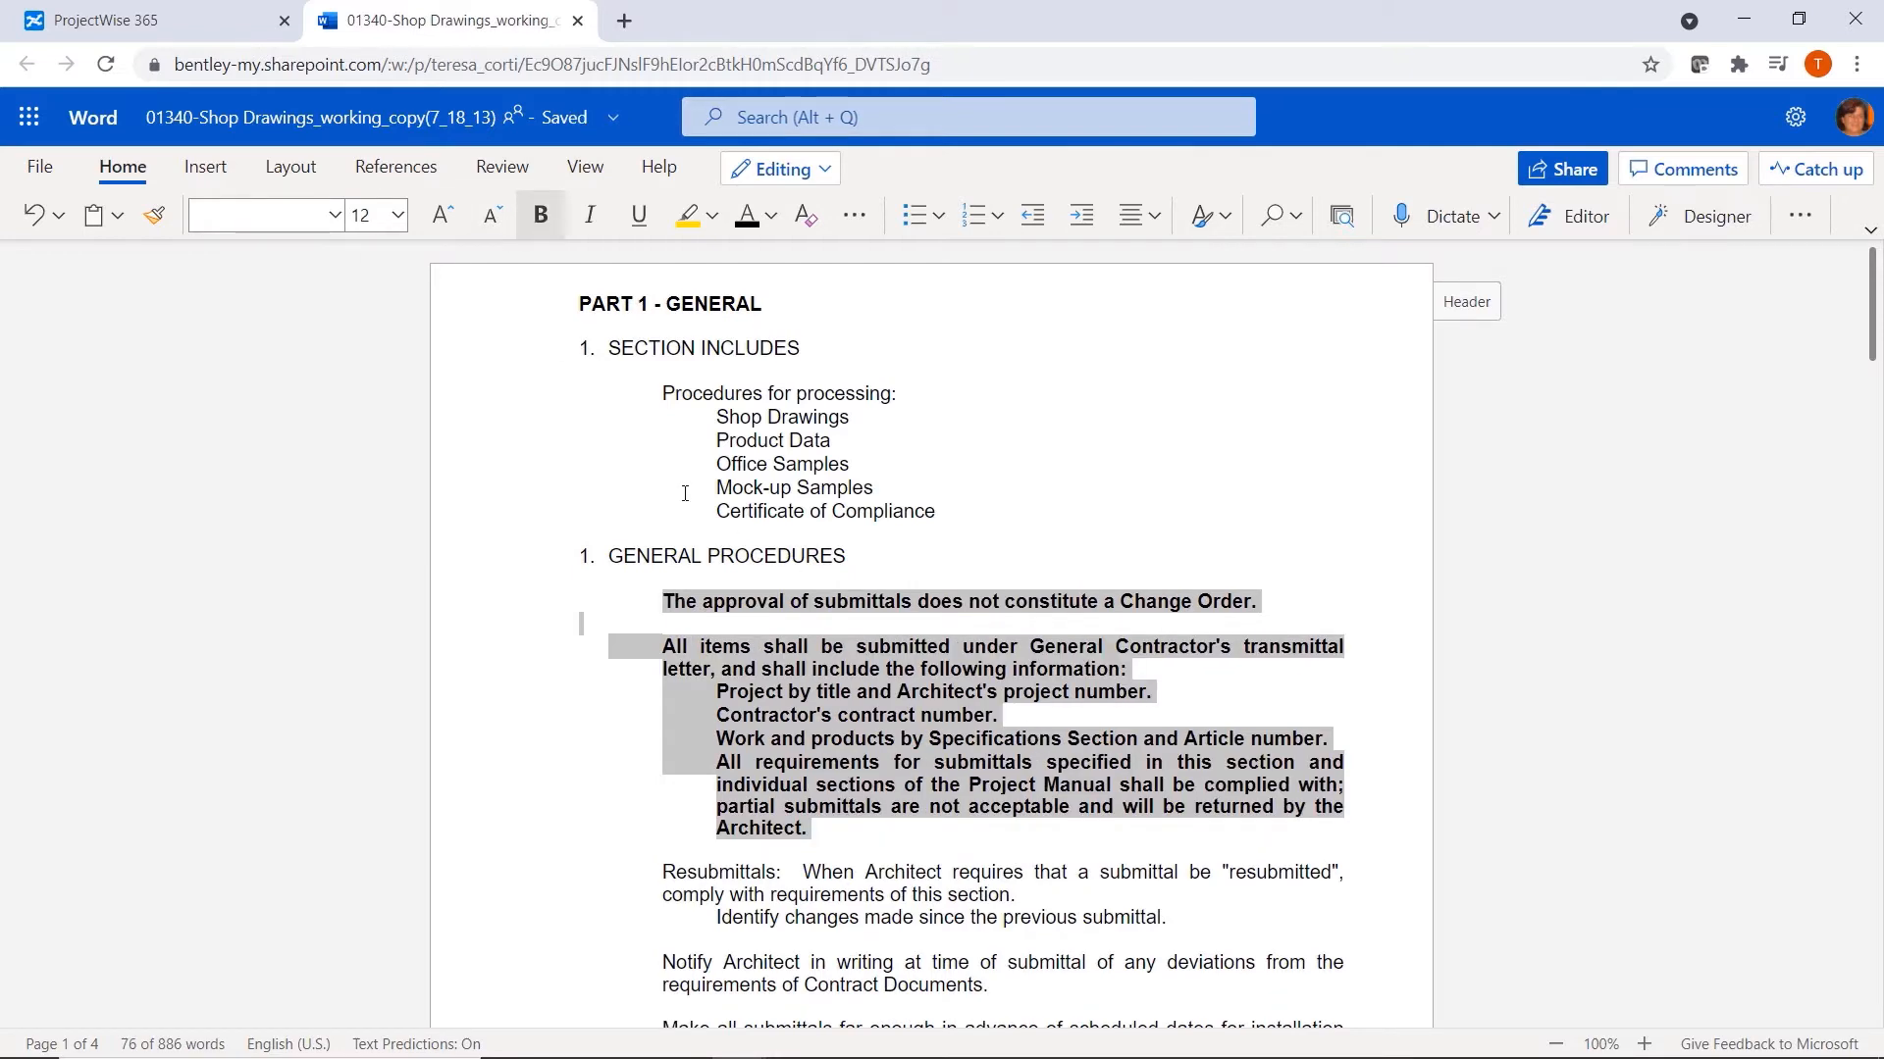
left_click(577, 21)
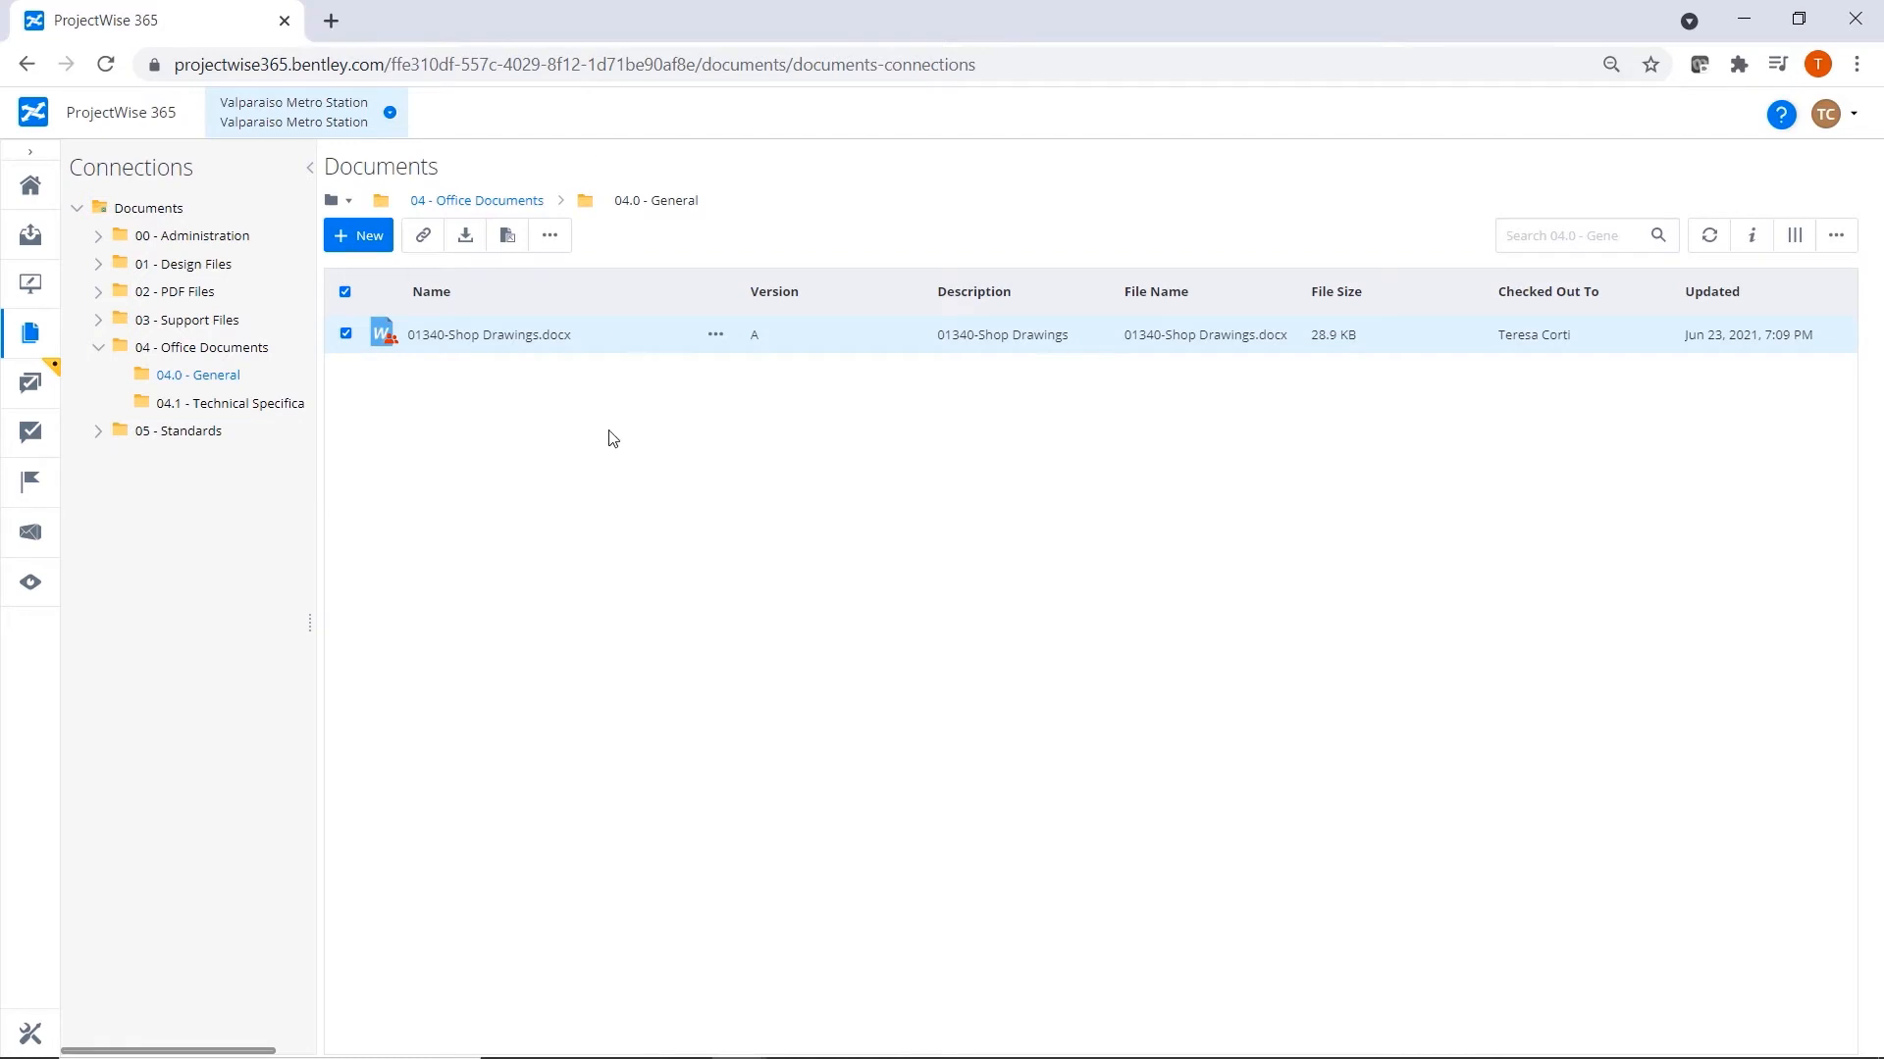
Check 01340-Shop Drawings.docx back in by ending its Office 365 co-authoring session.
left_click(715, 336)
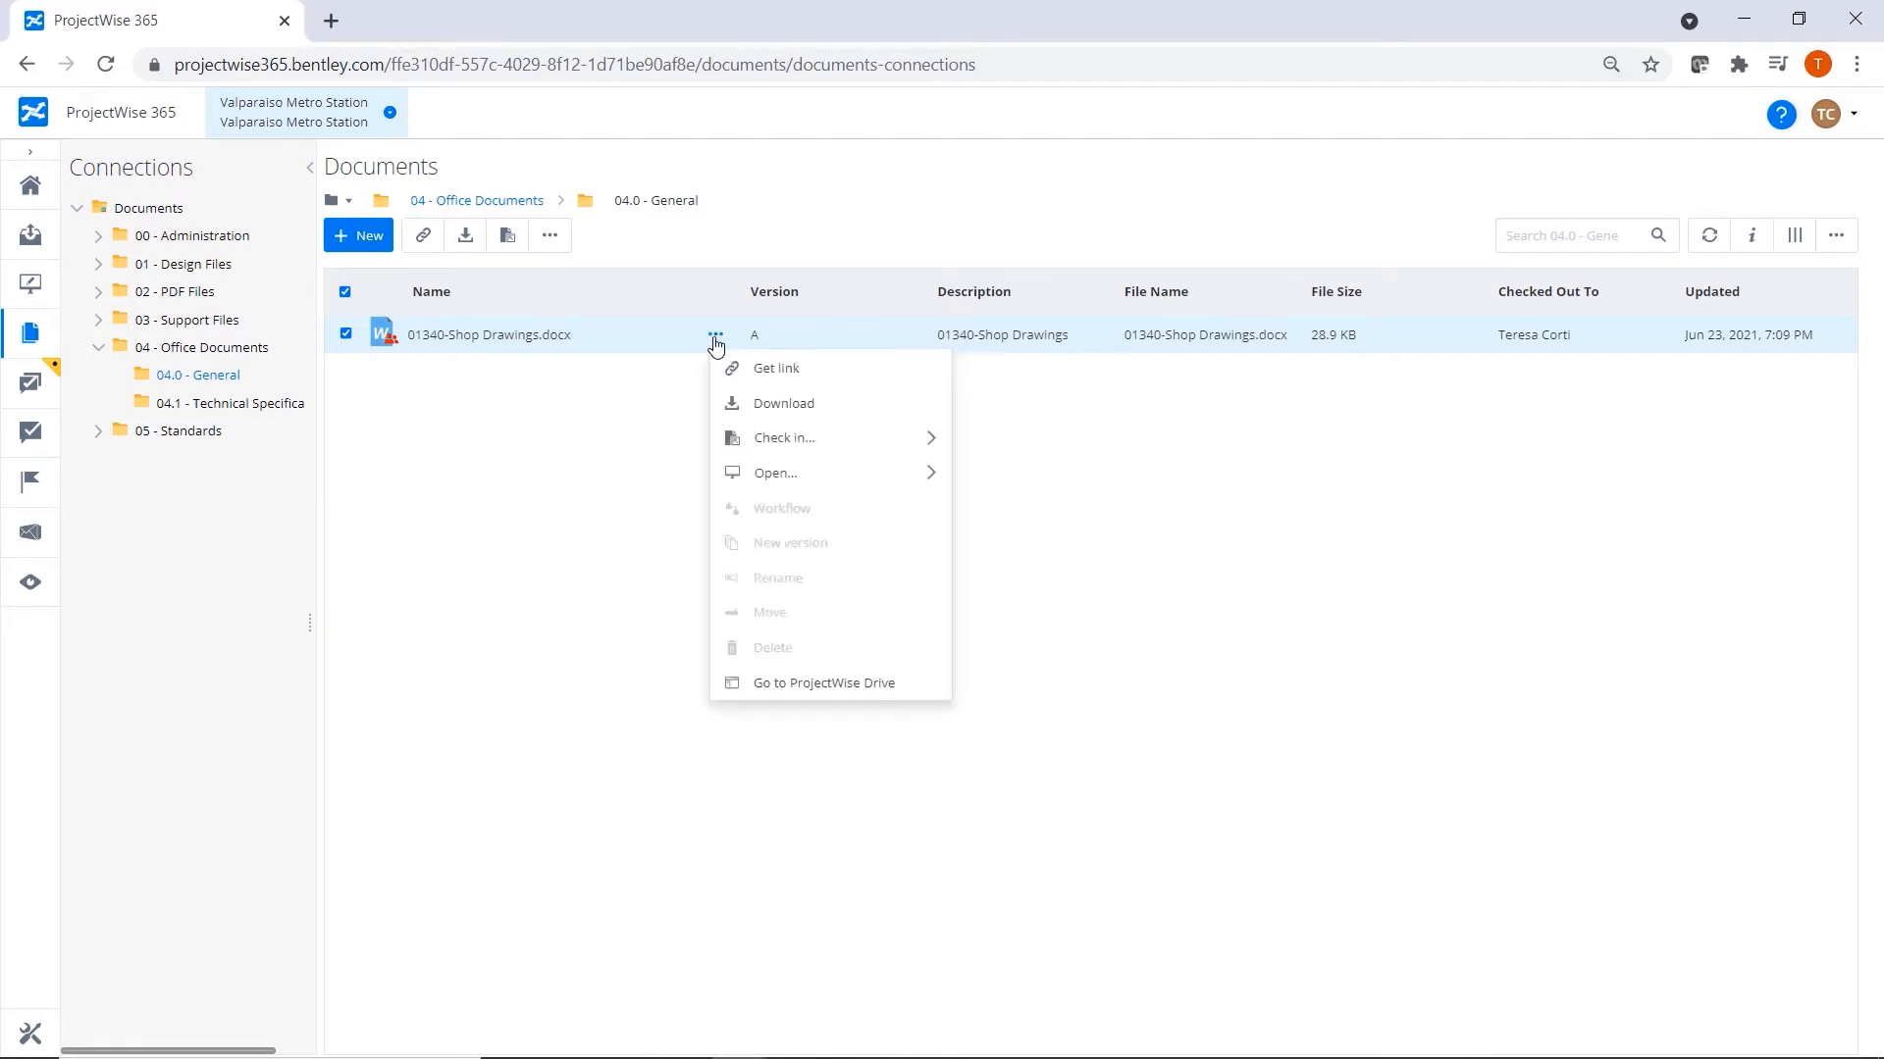
mouse_move(833, 444)
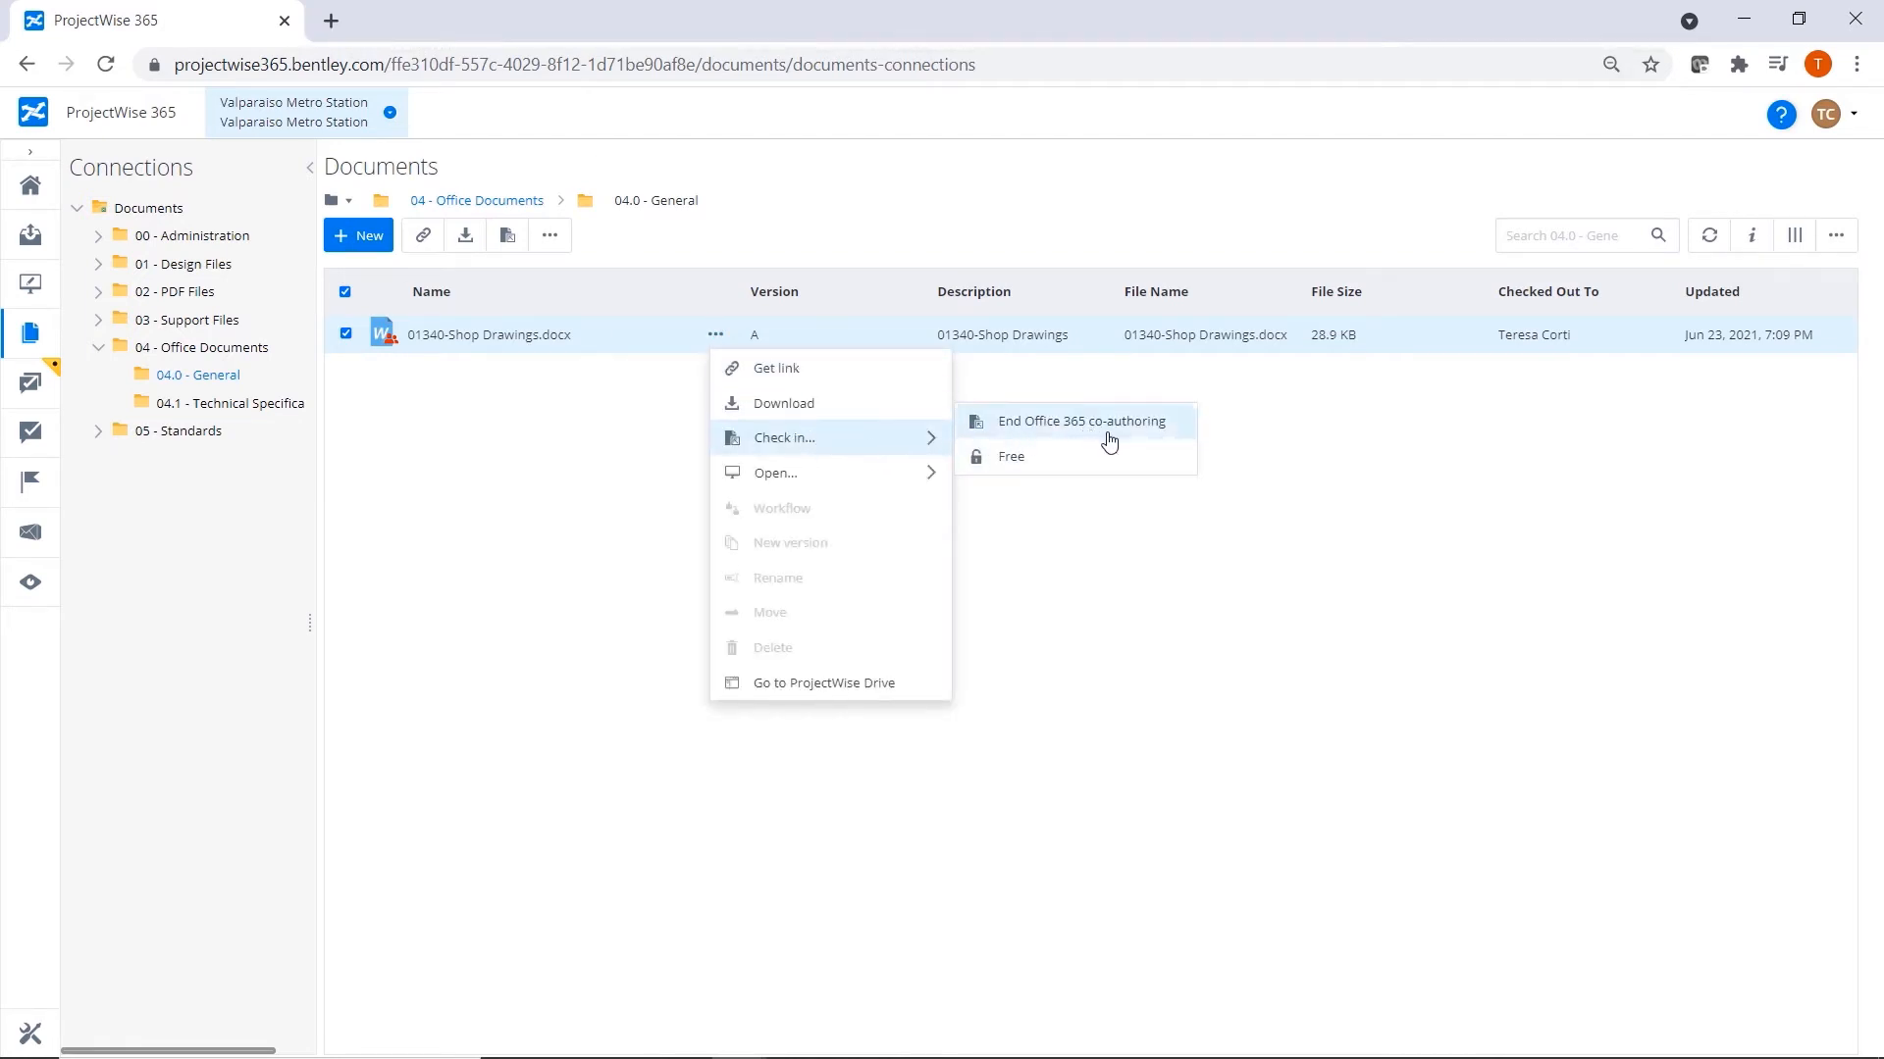
left_click(1163, 437)
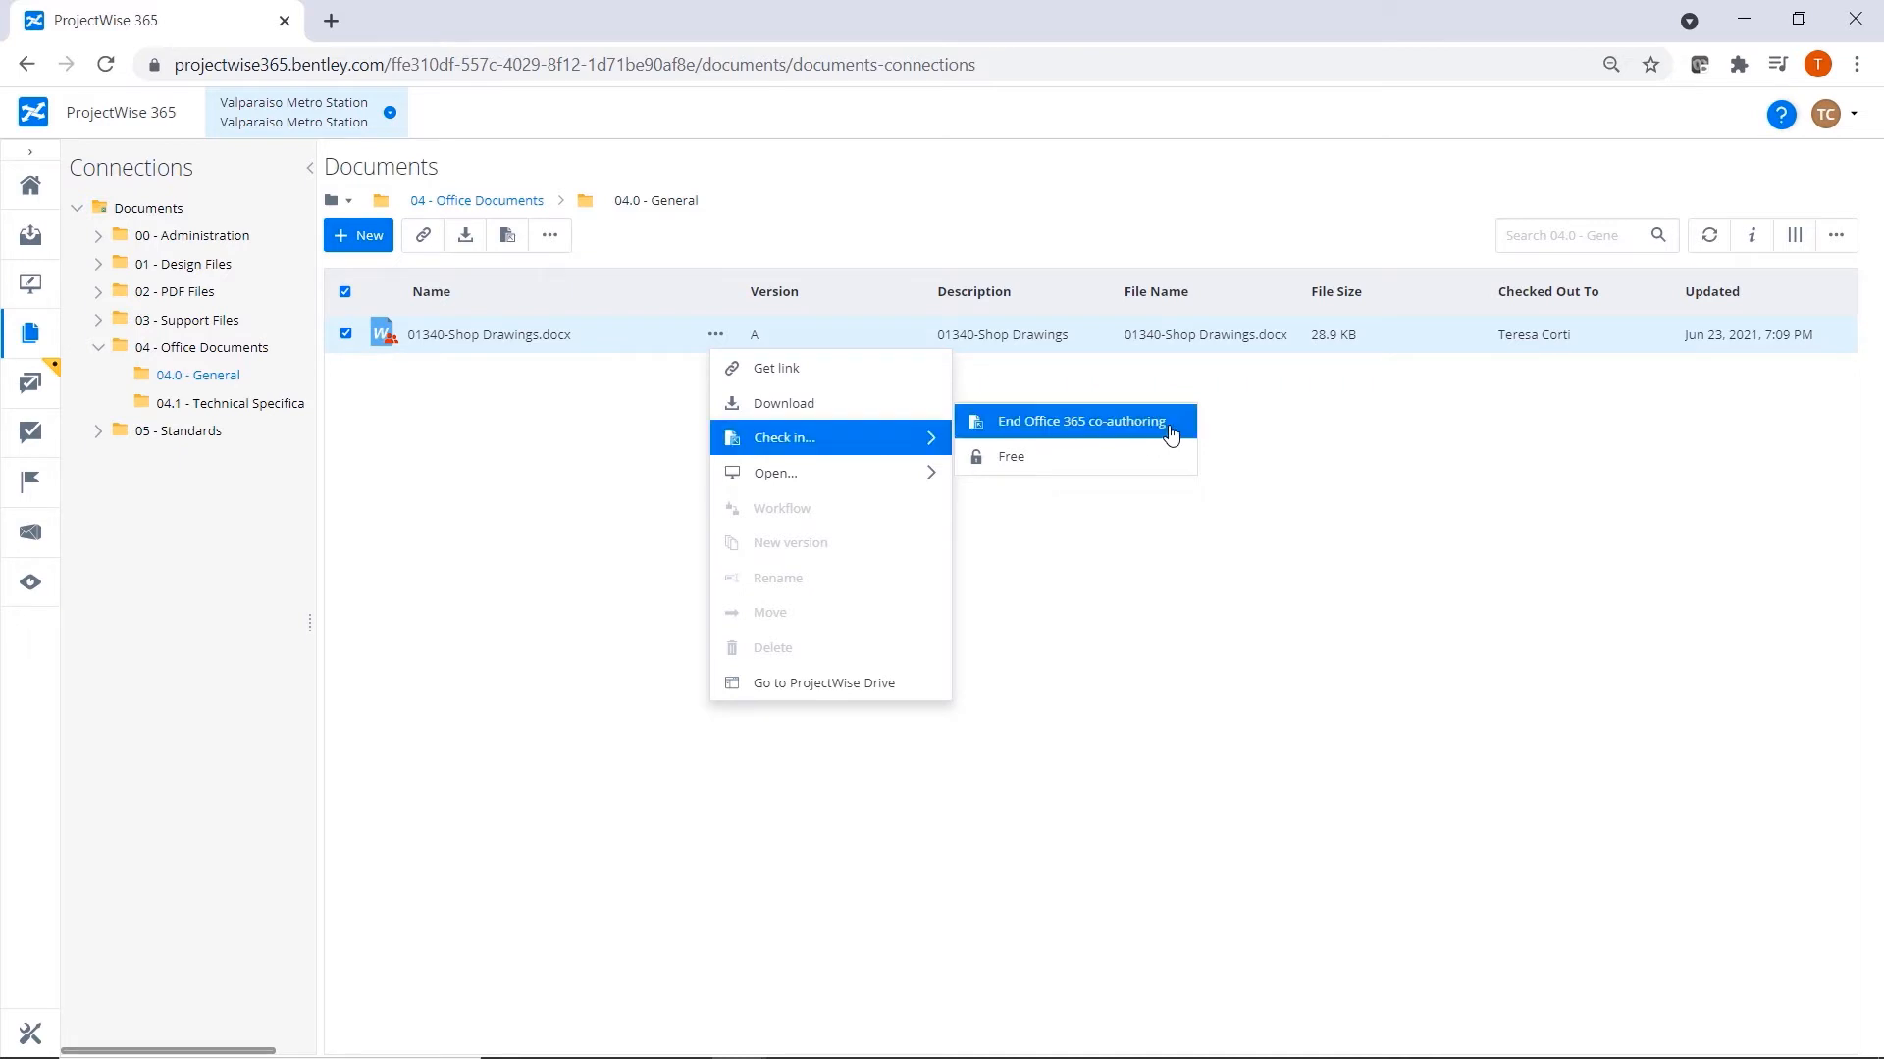
Copy a shareable link to 01340-Shop Drawings.docx to the clipboard and close the link dialog.
left_click(715, 336)
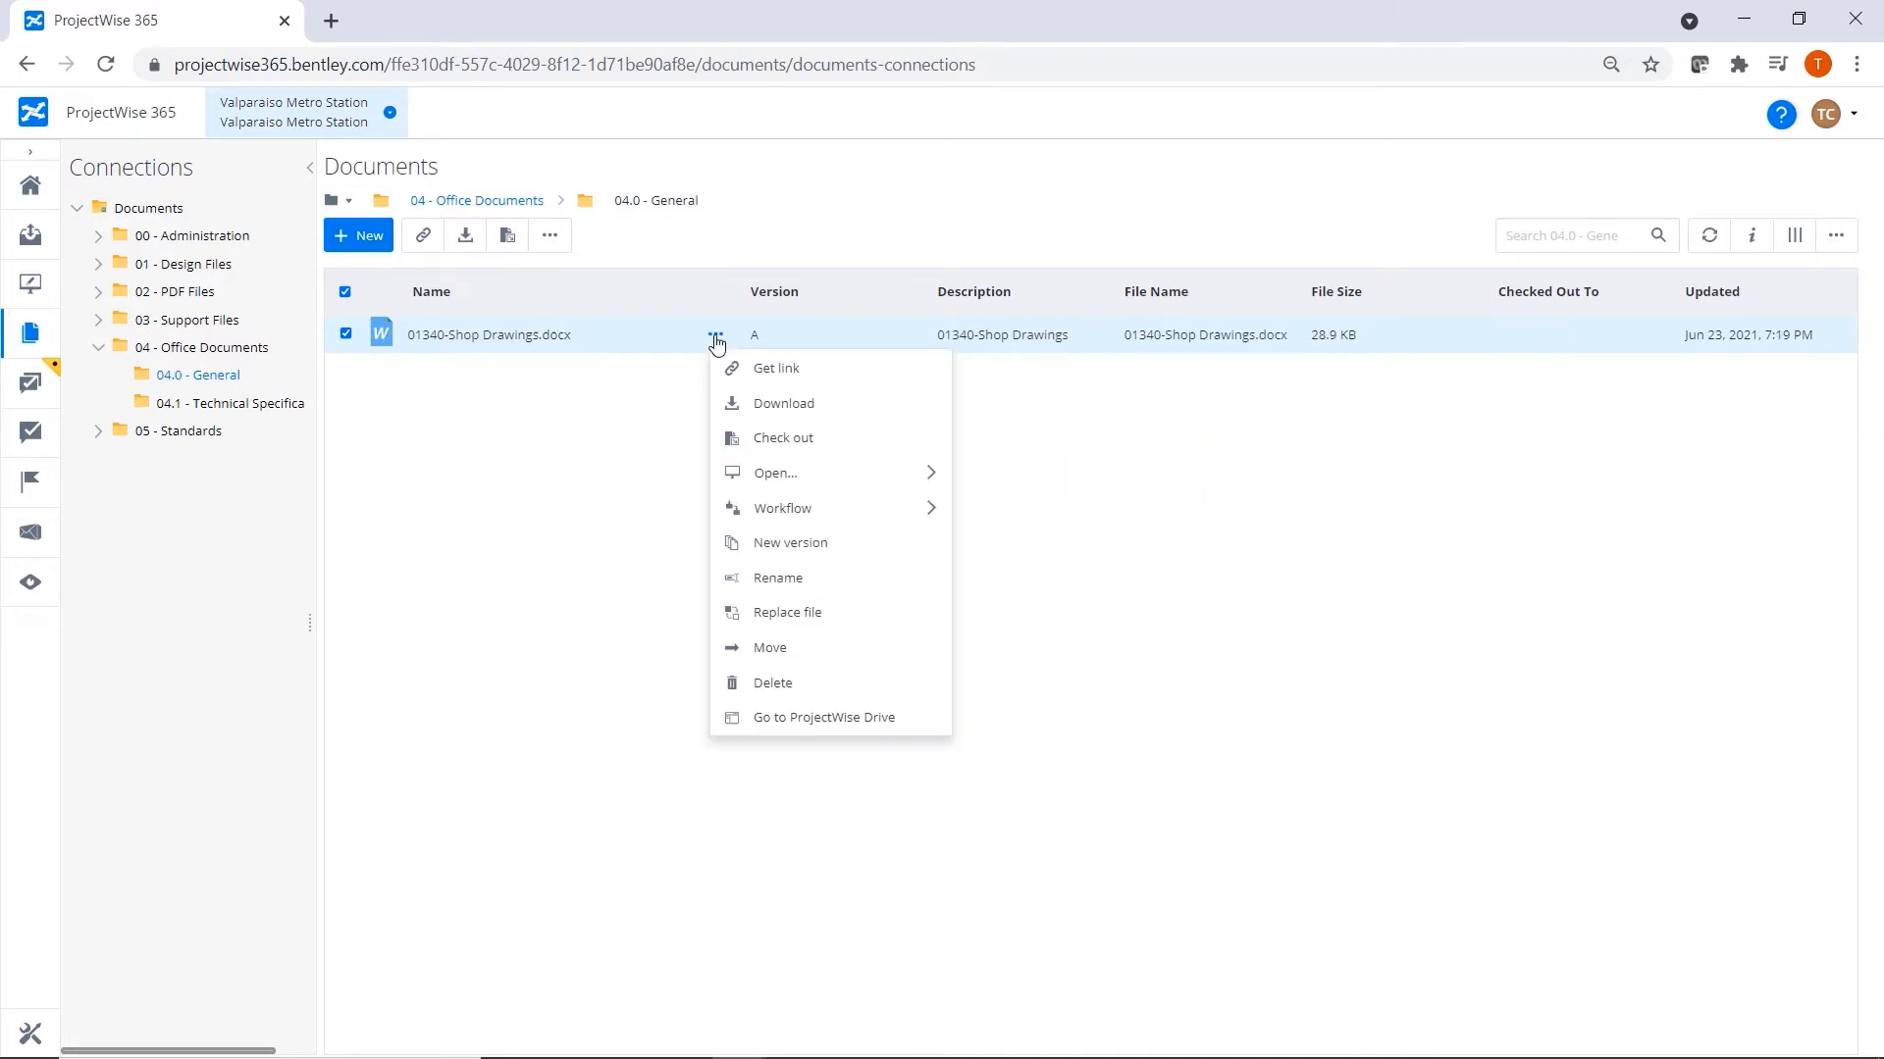
left_click(850, 380)
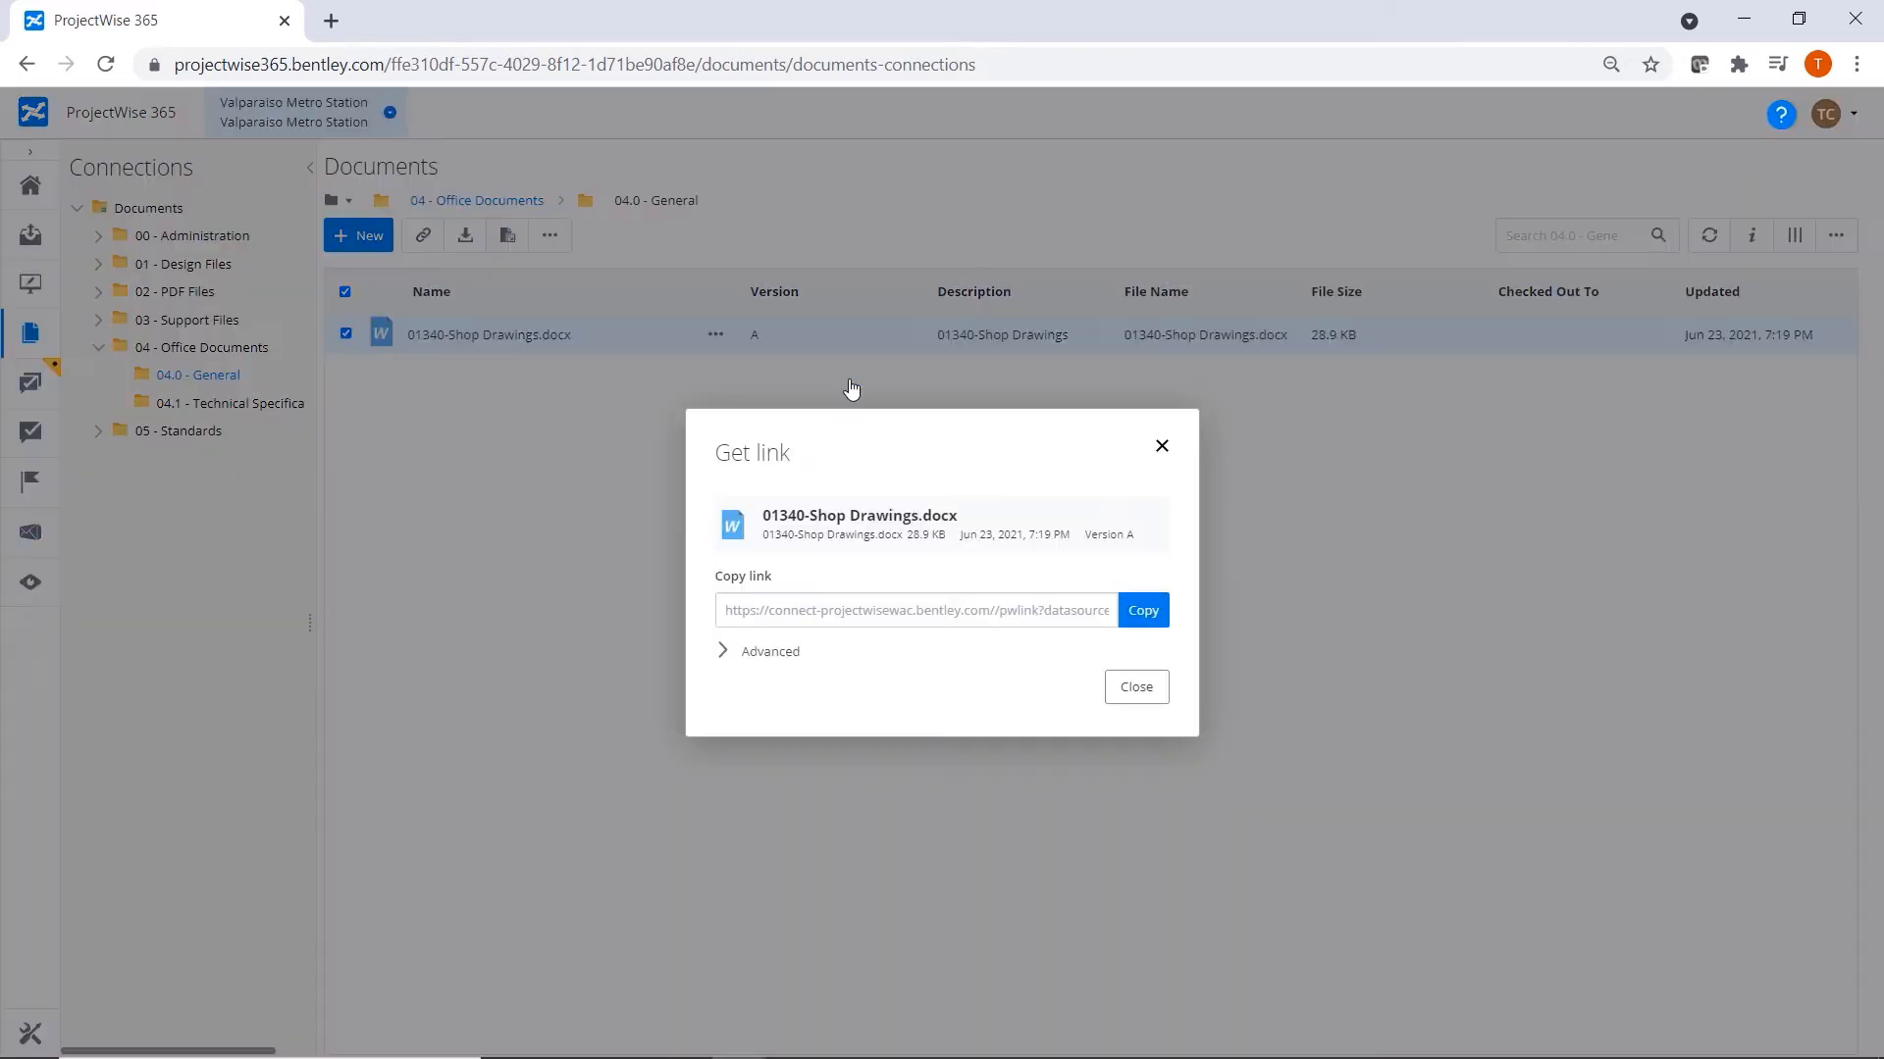
left_click(1157, 626)
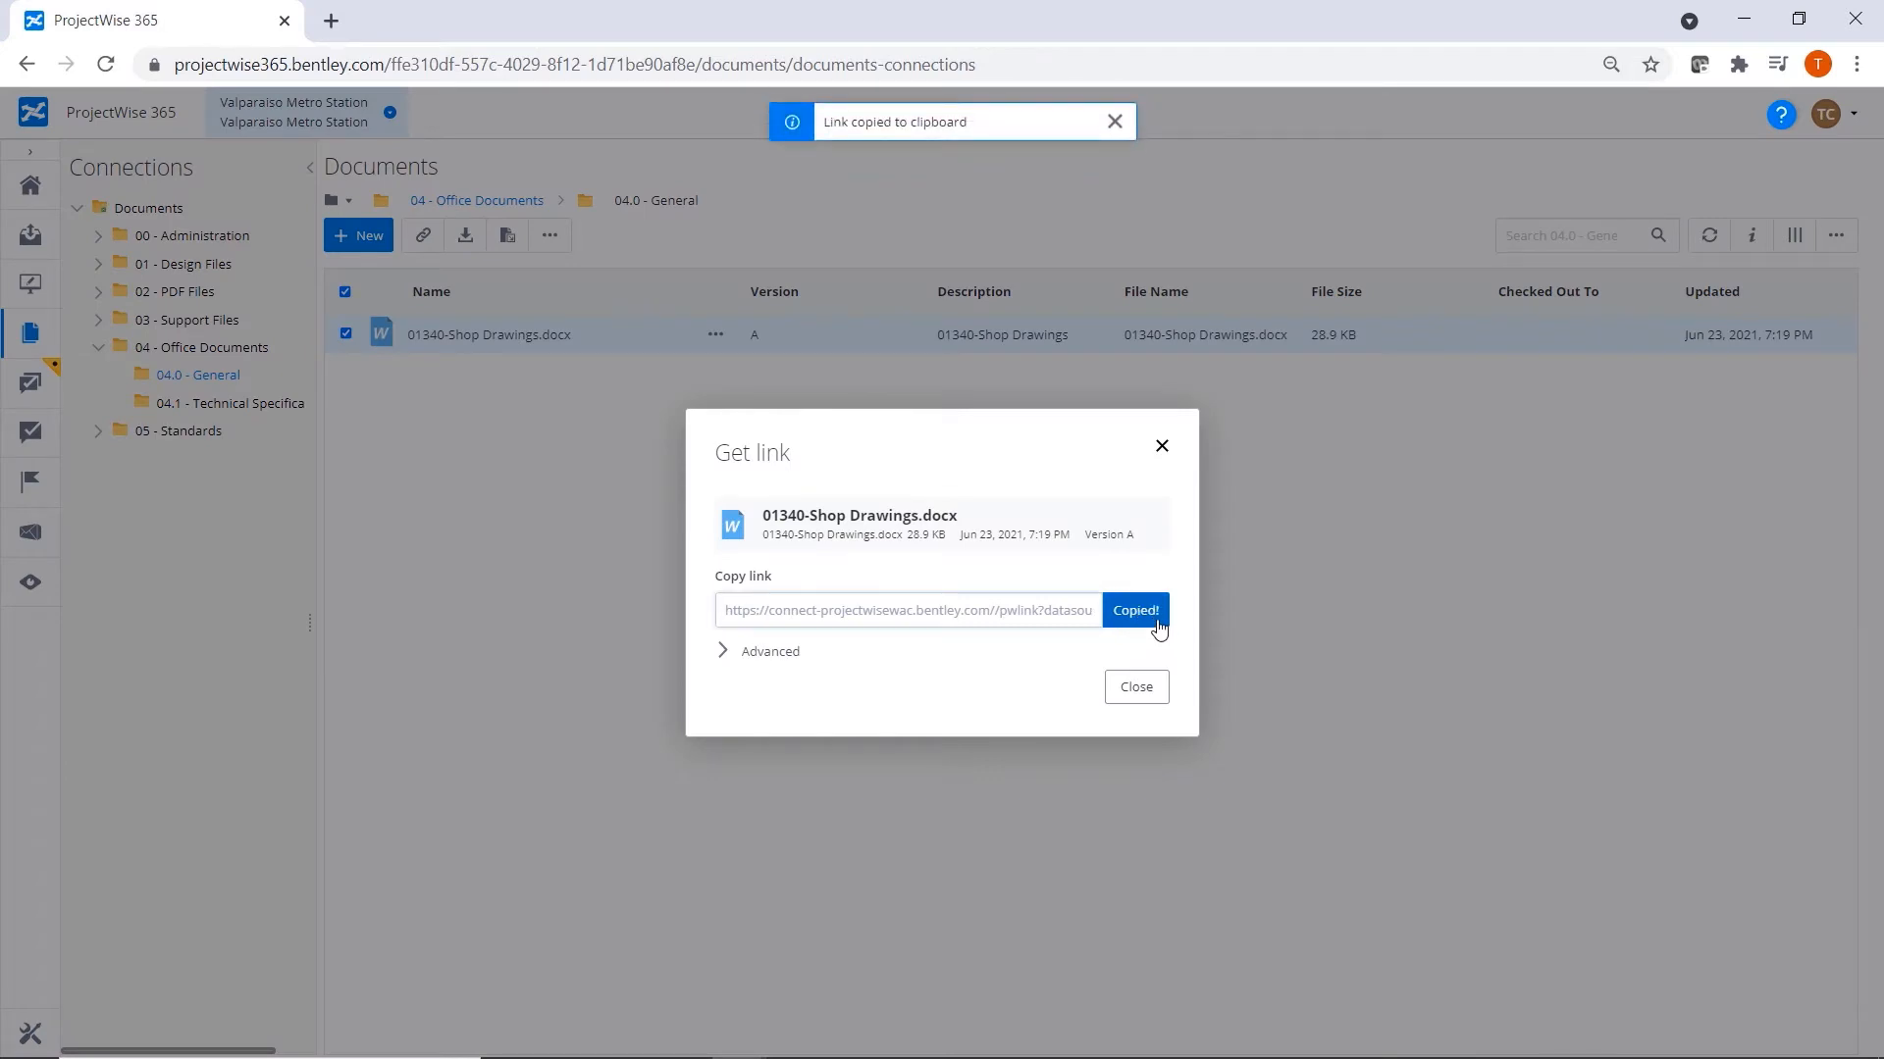
left_click(1136, 685)
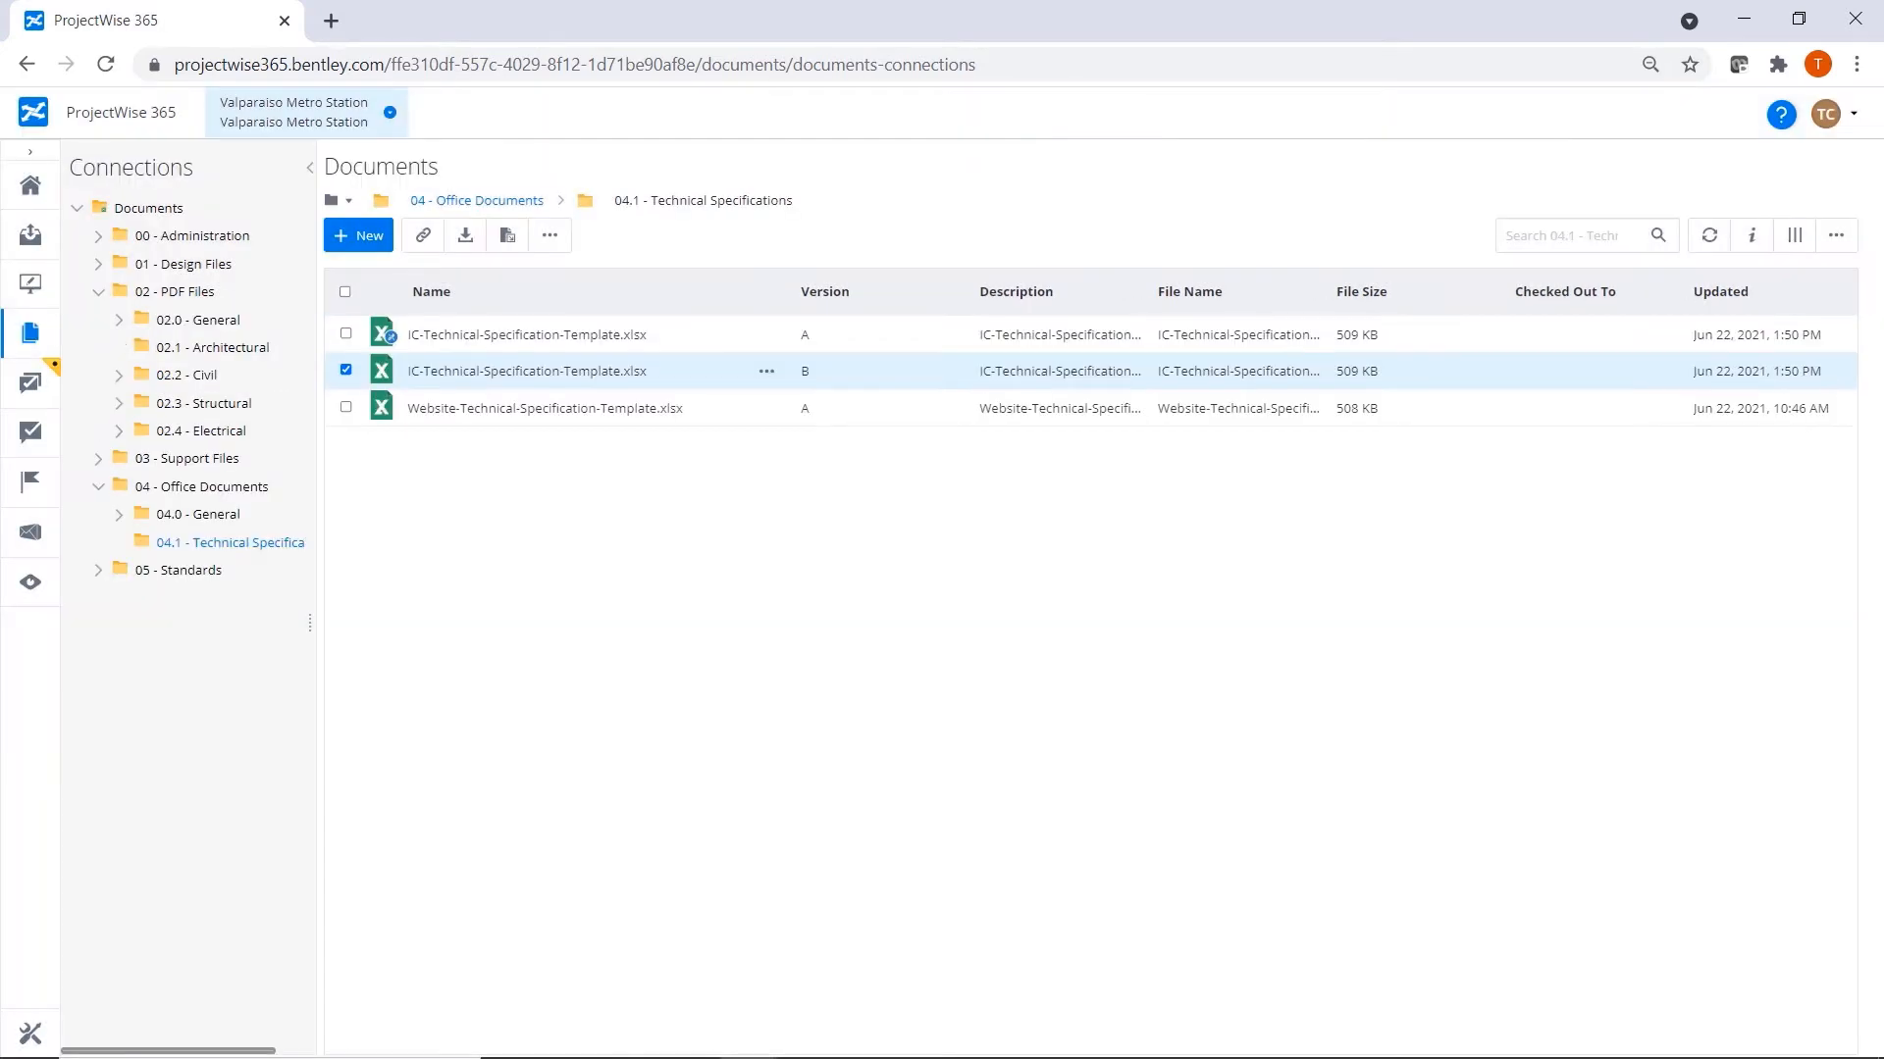
left_click(867, 1058)
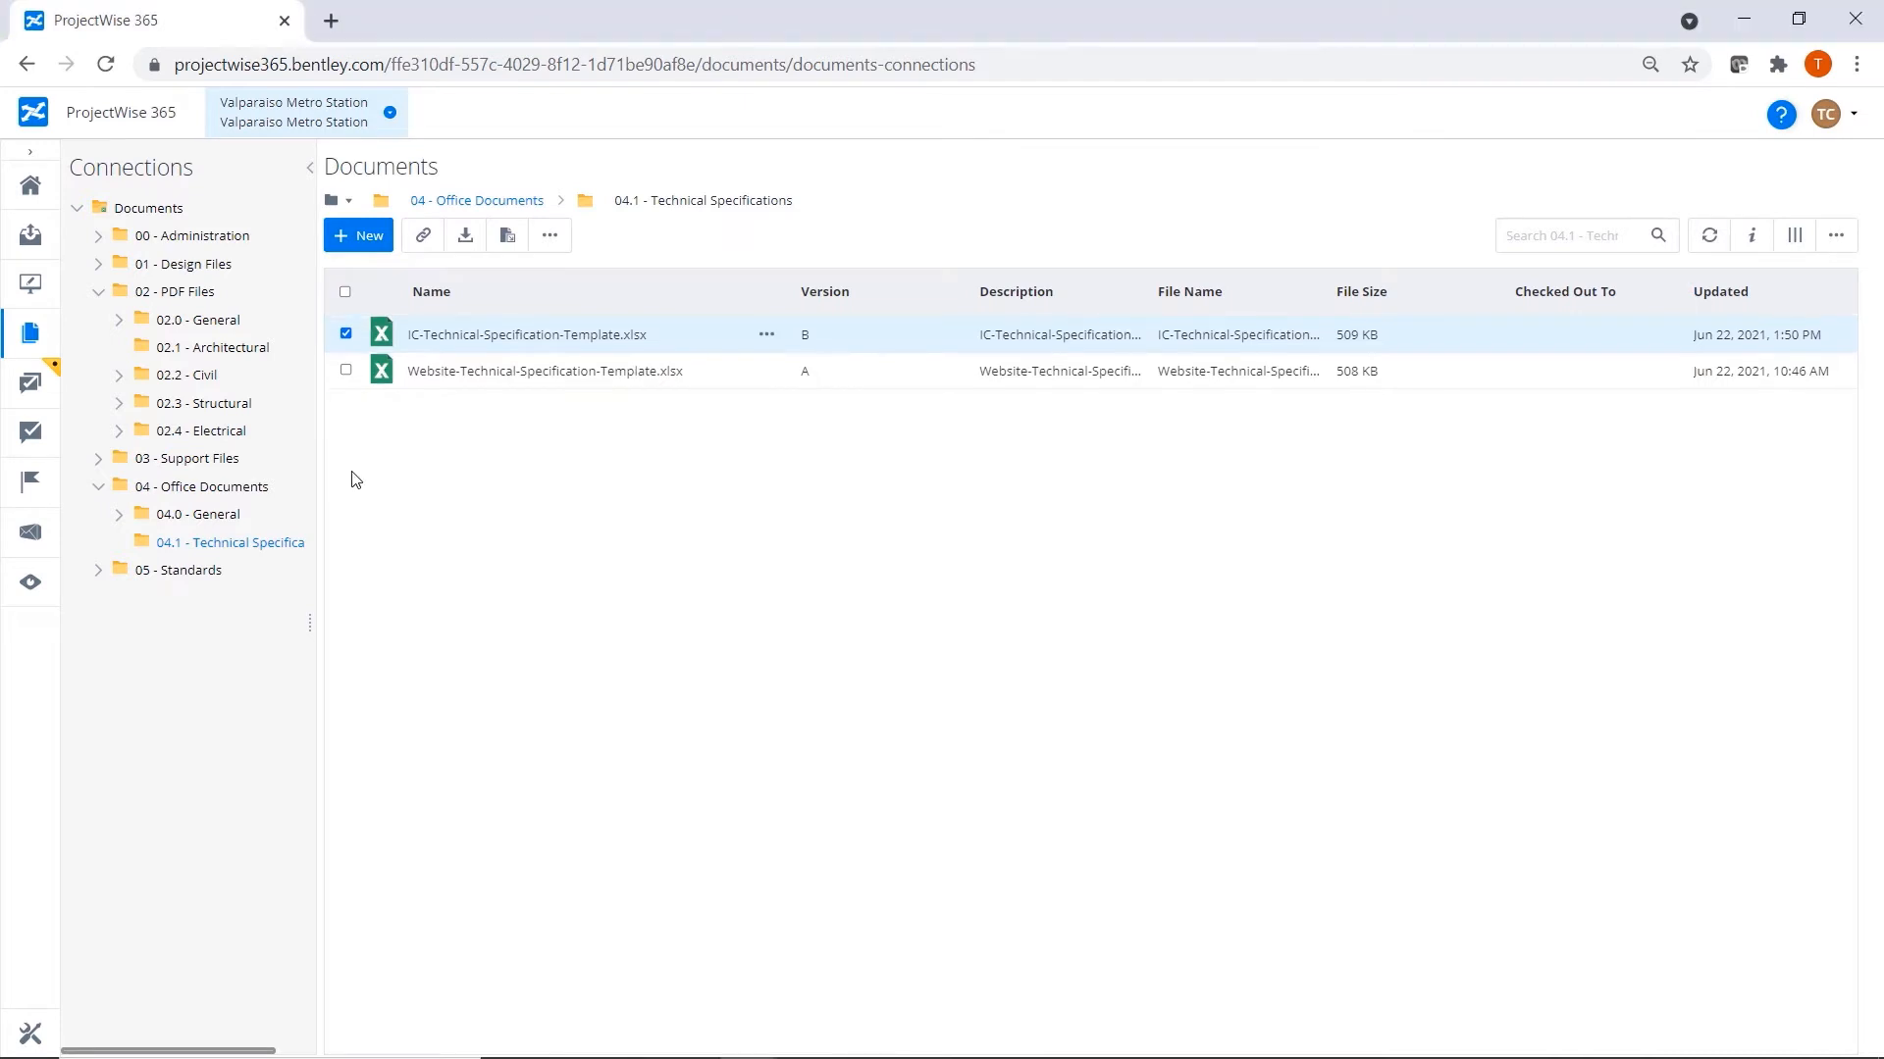
Show the information for IC-Technical-Specification-Template.xlsx and look through its details from version to environment.
left_click(1752, 238)
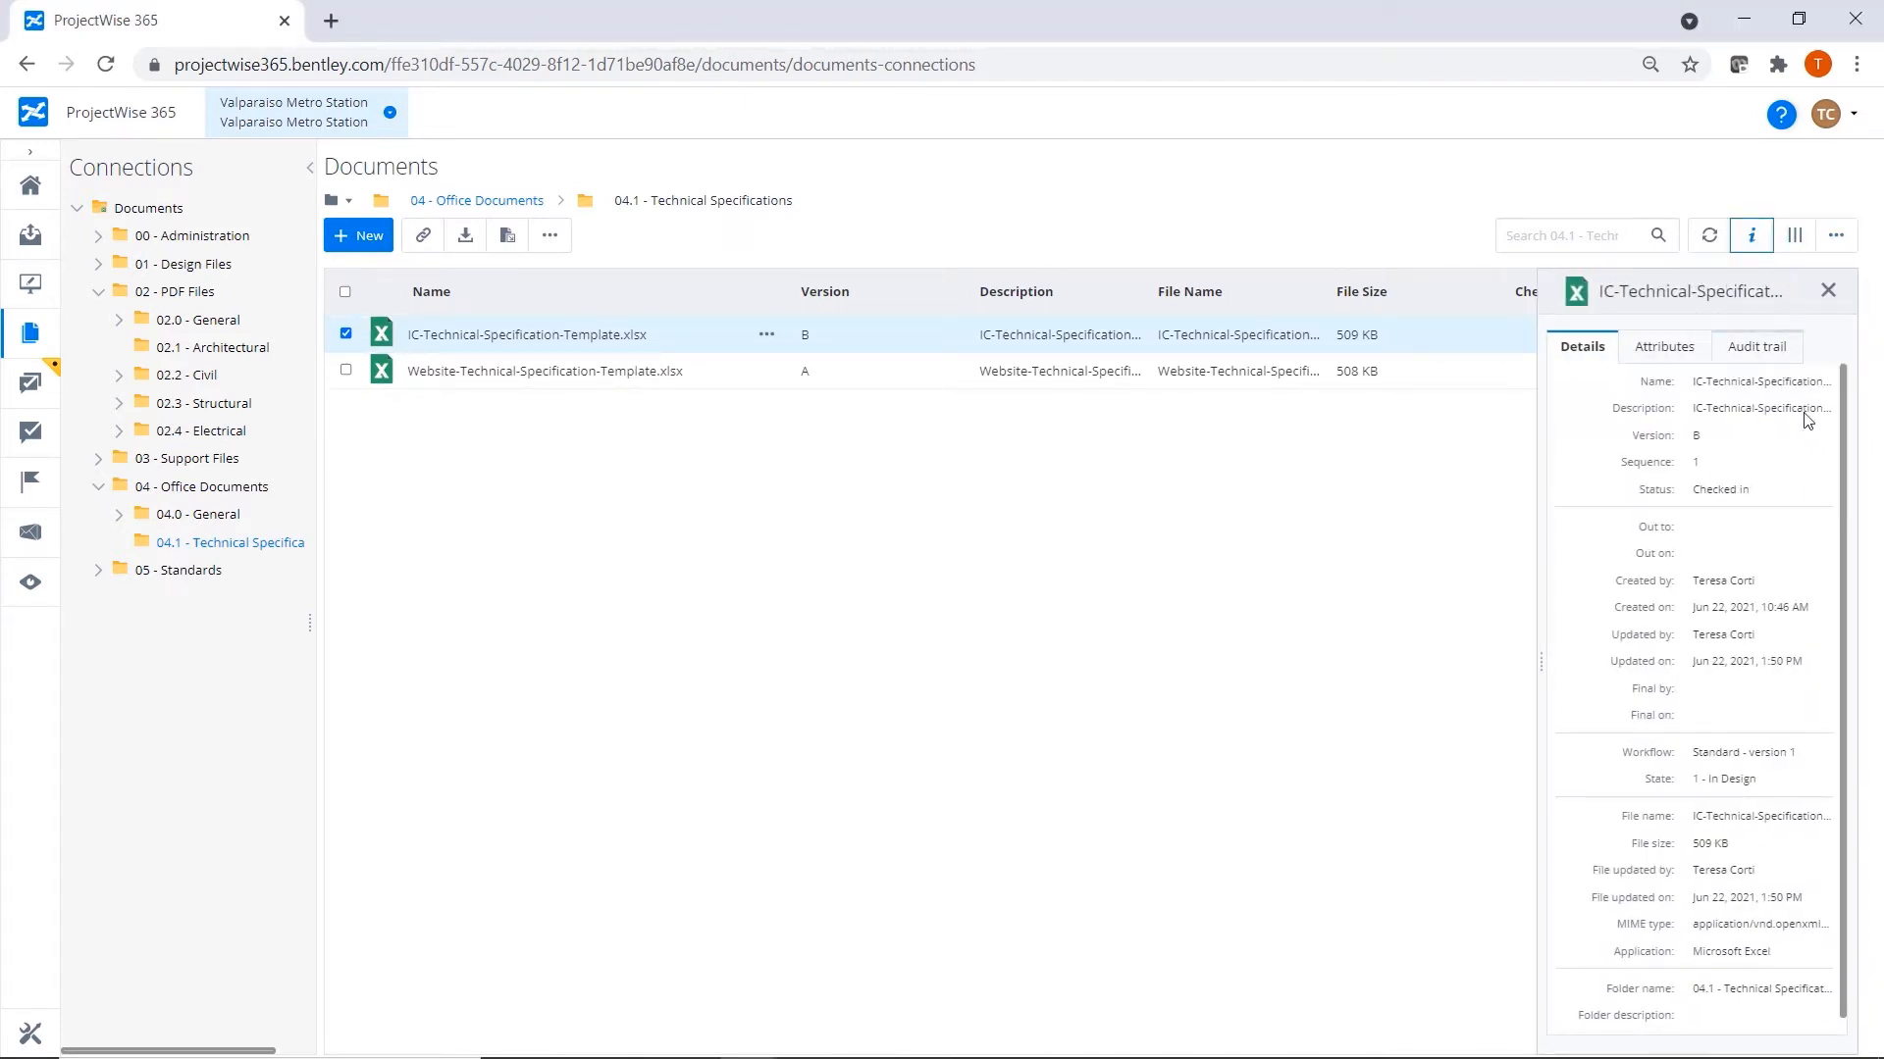
scroll(1841, 552, "down", 1)
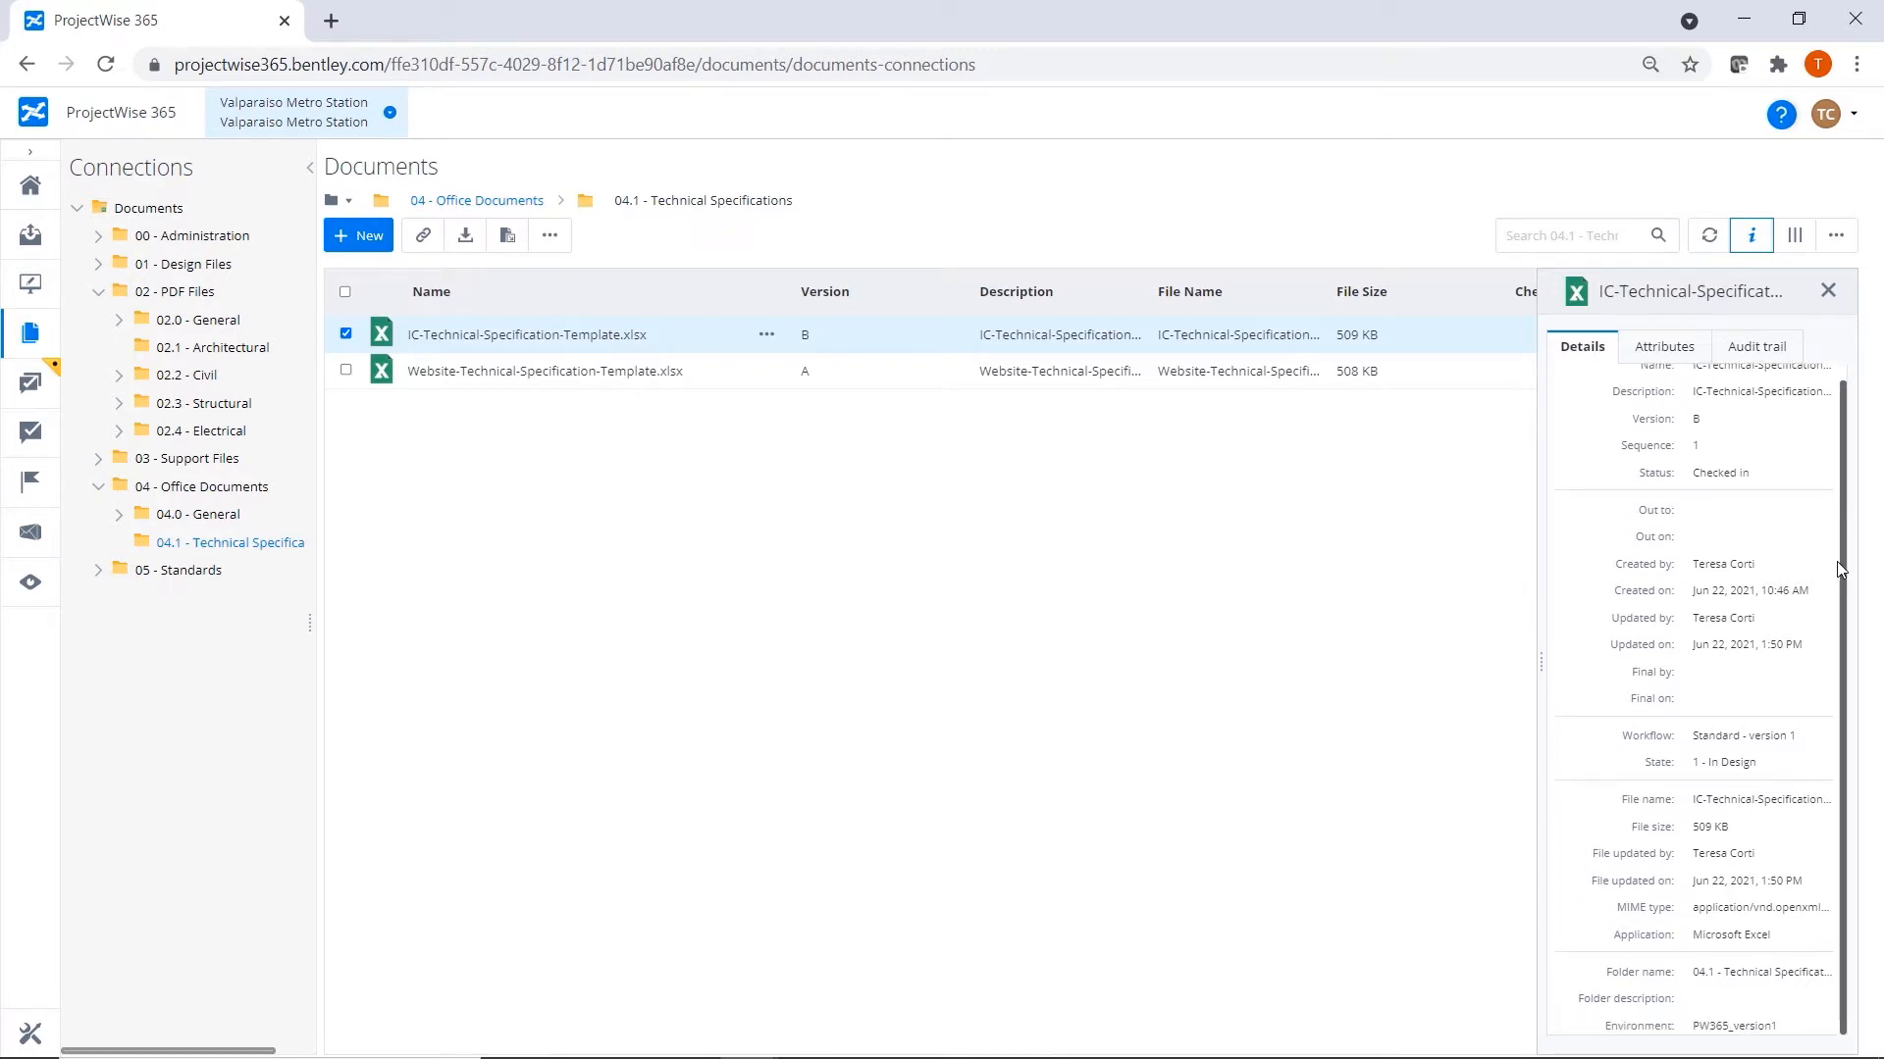
scroll(1835, 547, "up", 1)
Examine the workbook's audit trail, expanding and collapsing the latest version creation entry and the earlier check-in entry.
left_click(1777, 355)
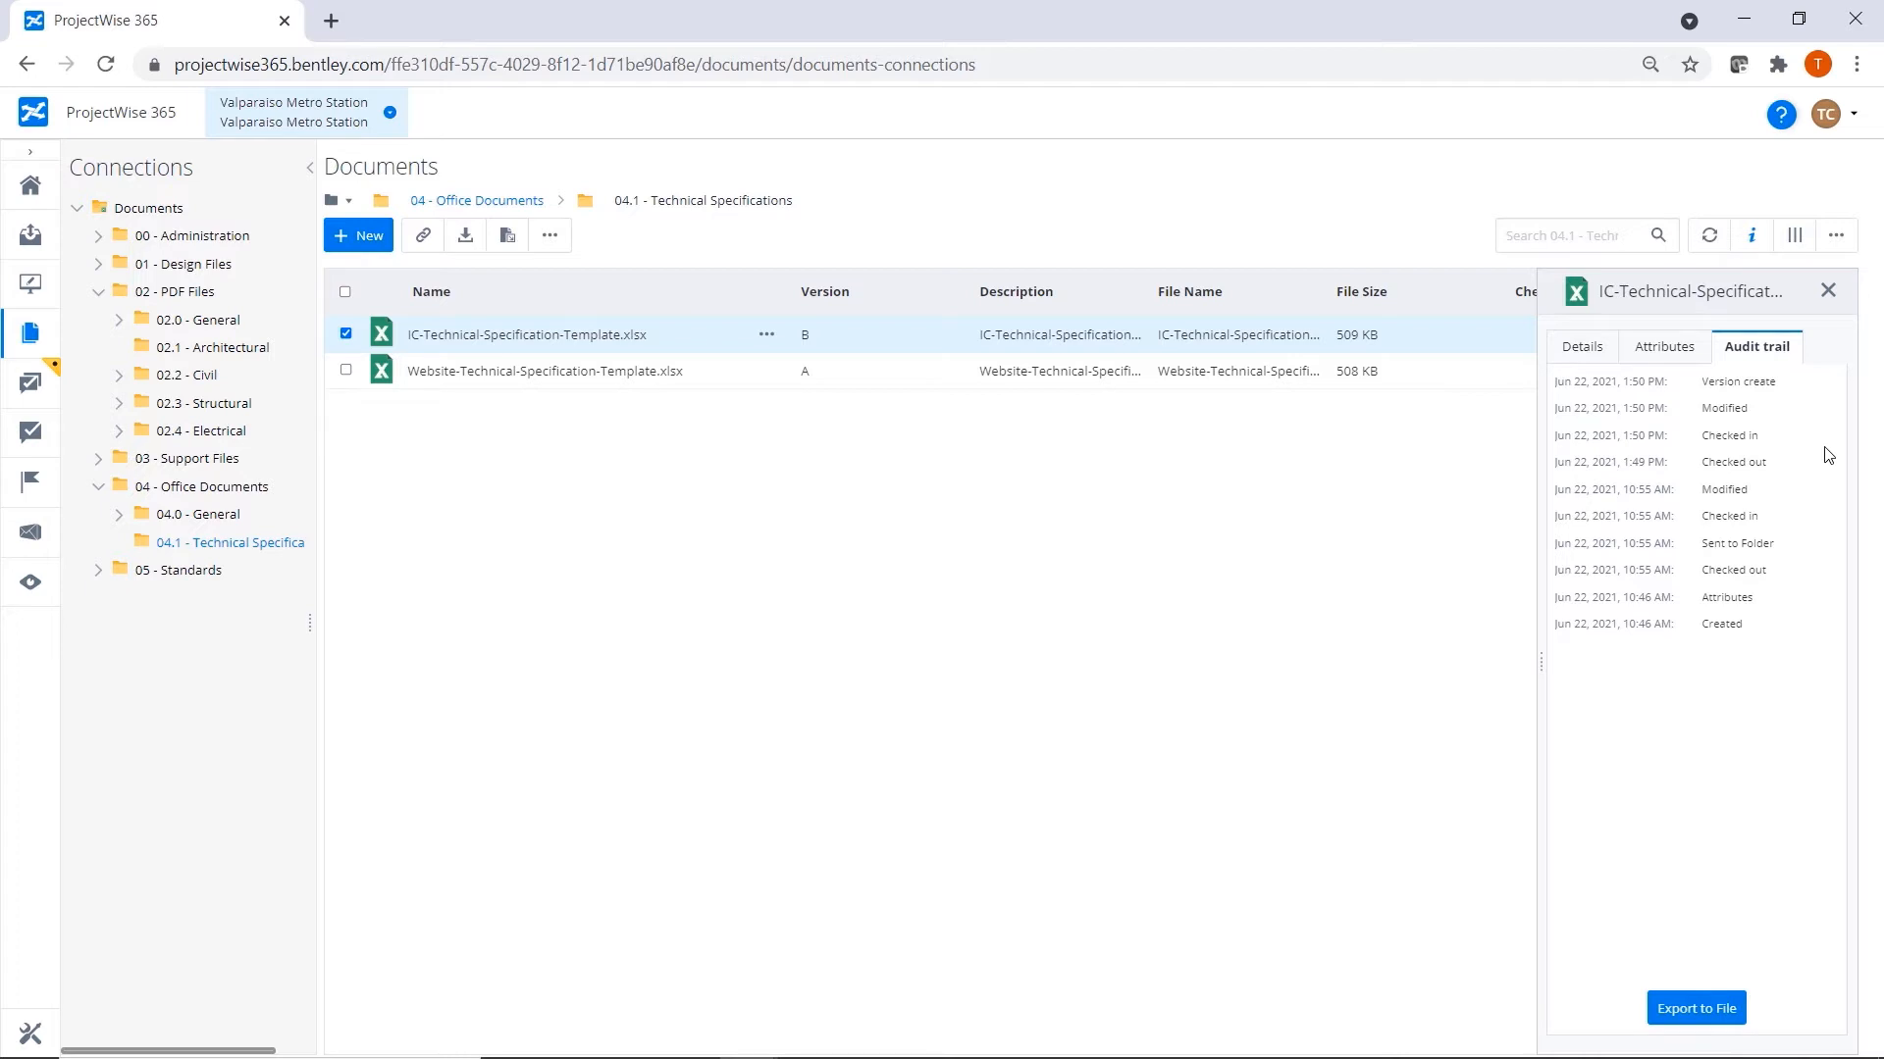
left_click(1772, 385)
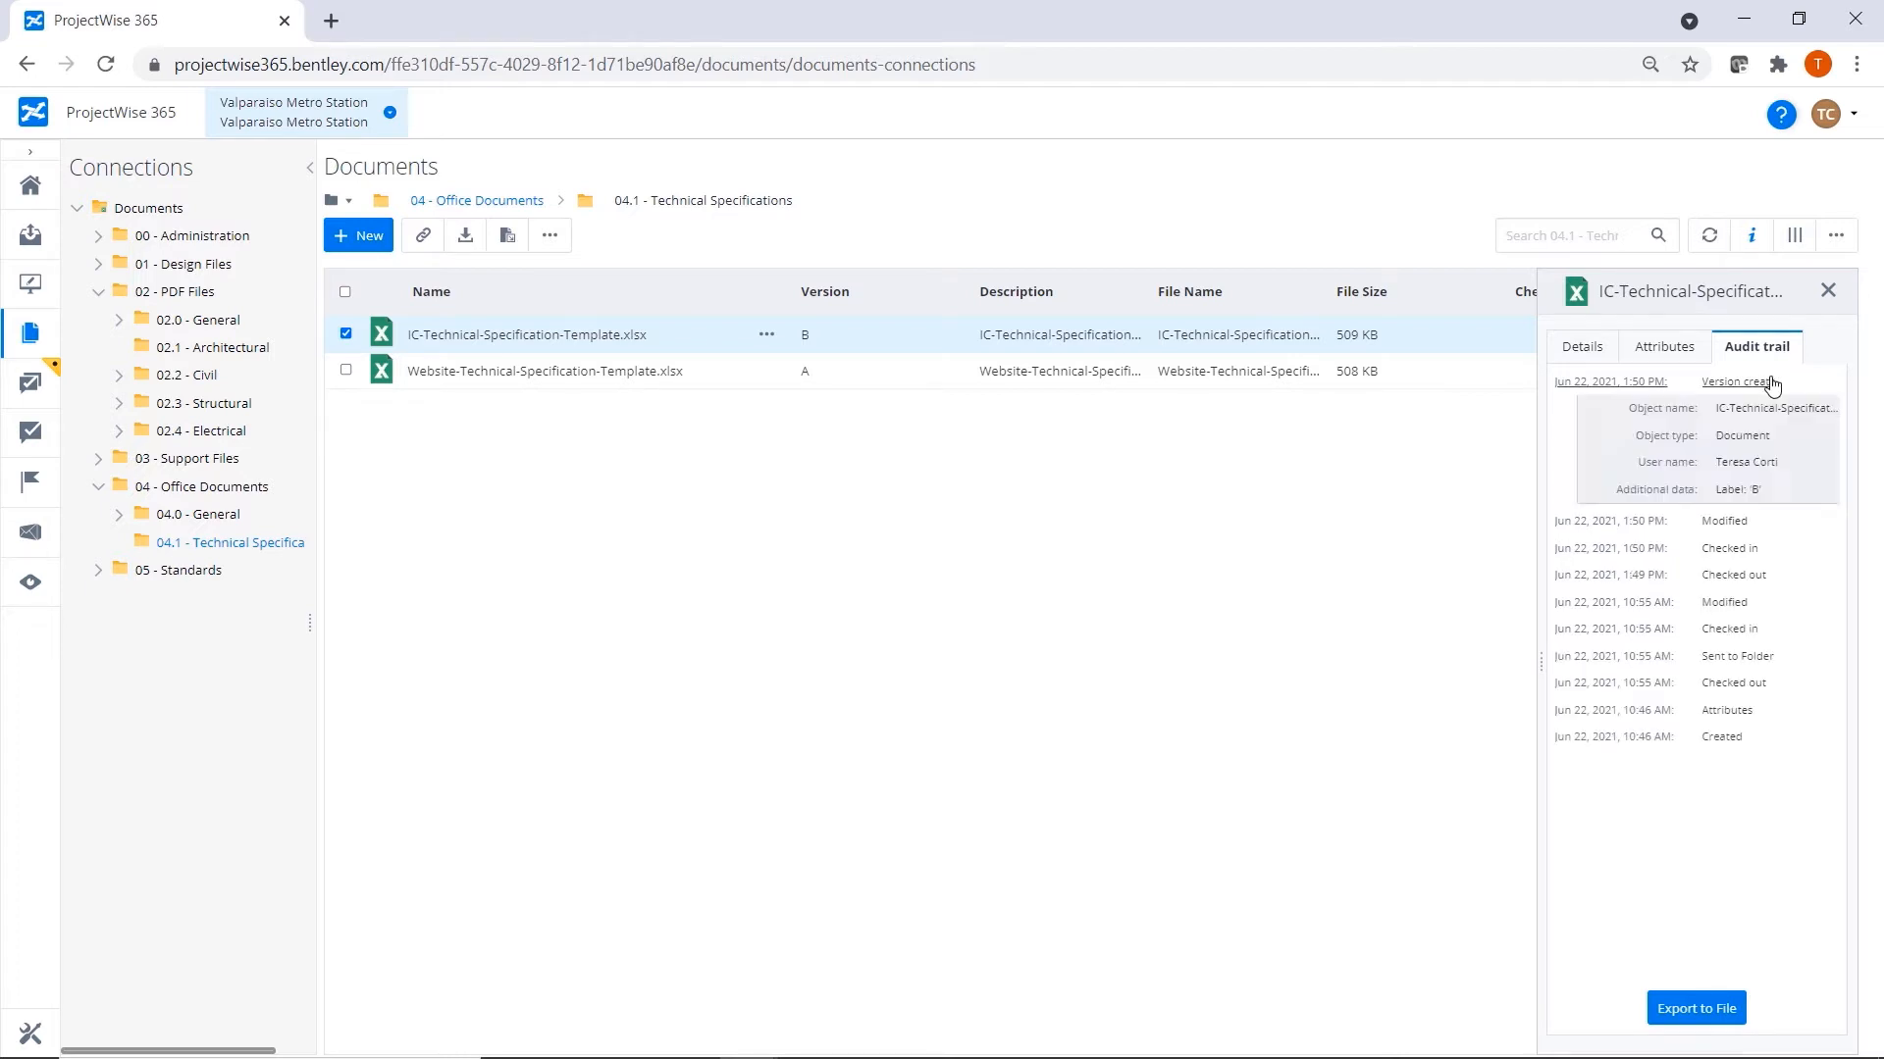
left_click(1772, 385)
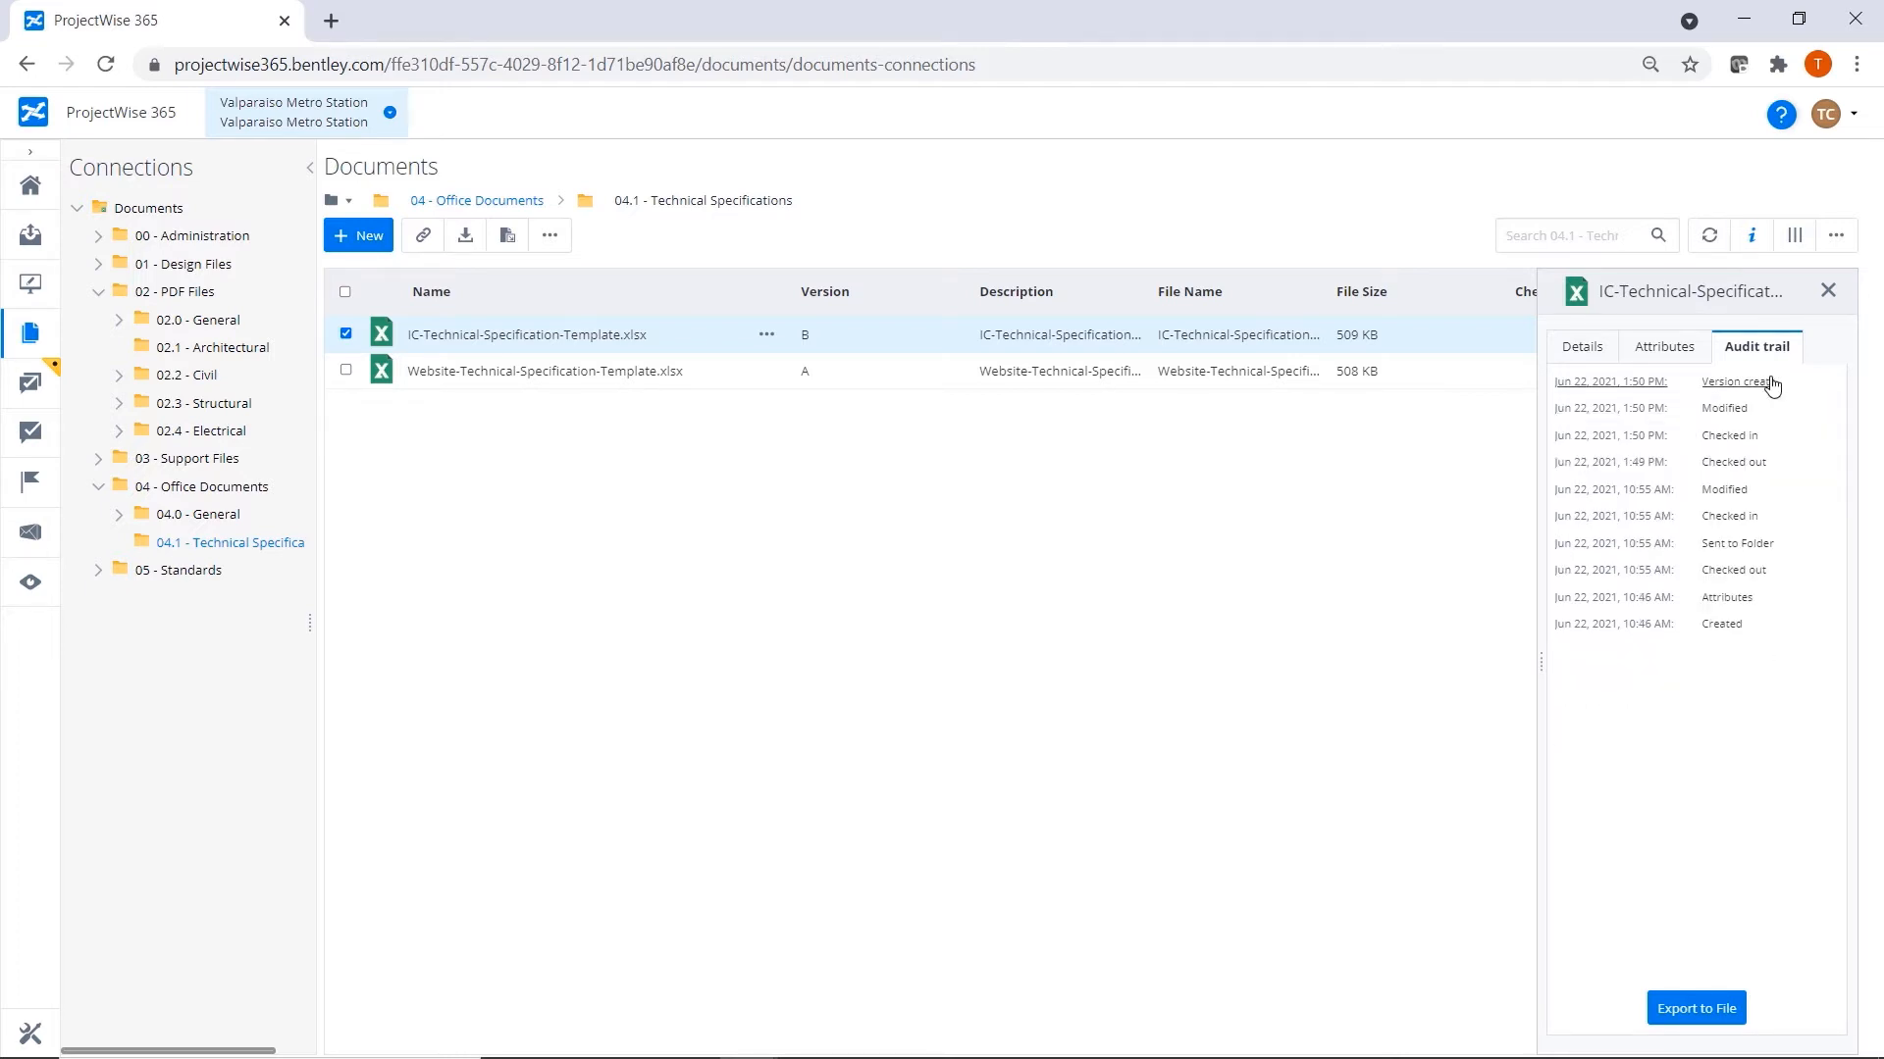
left_click(1751, 522)
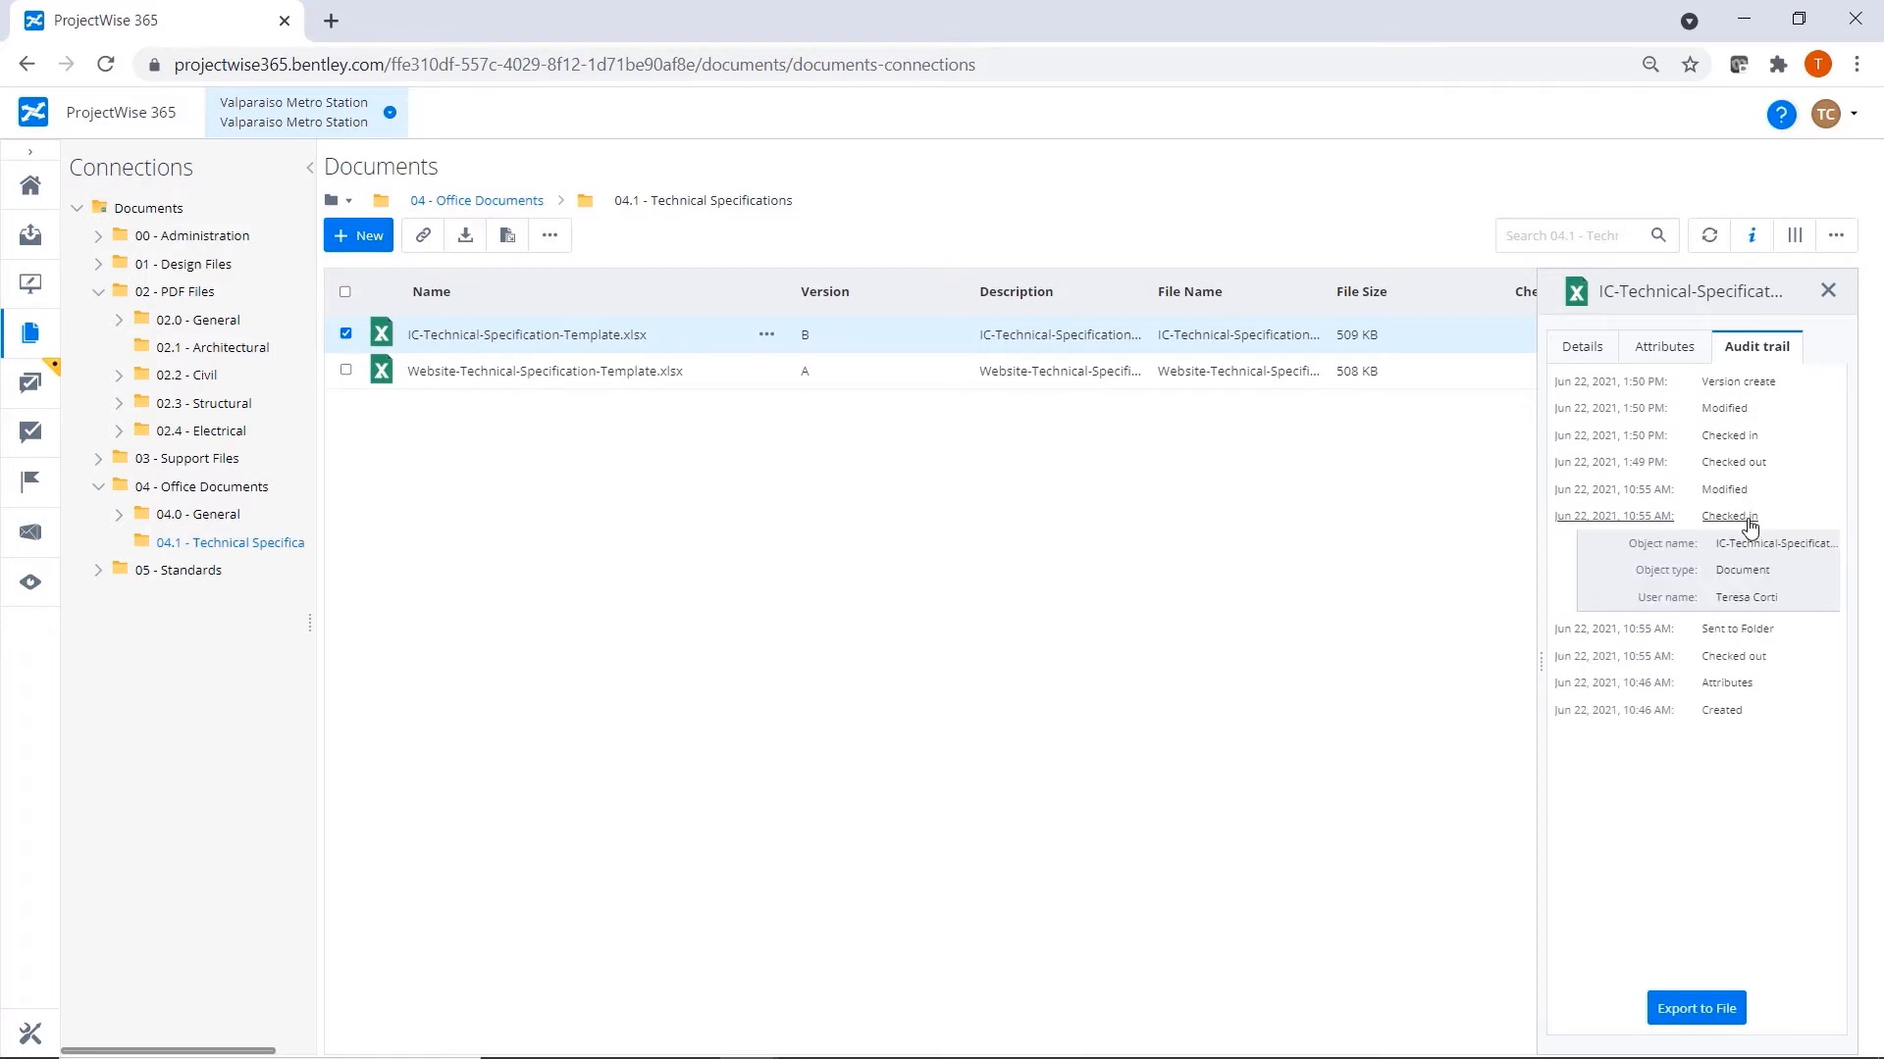
left_click(1750, 522)
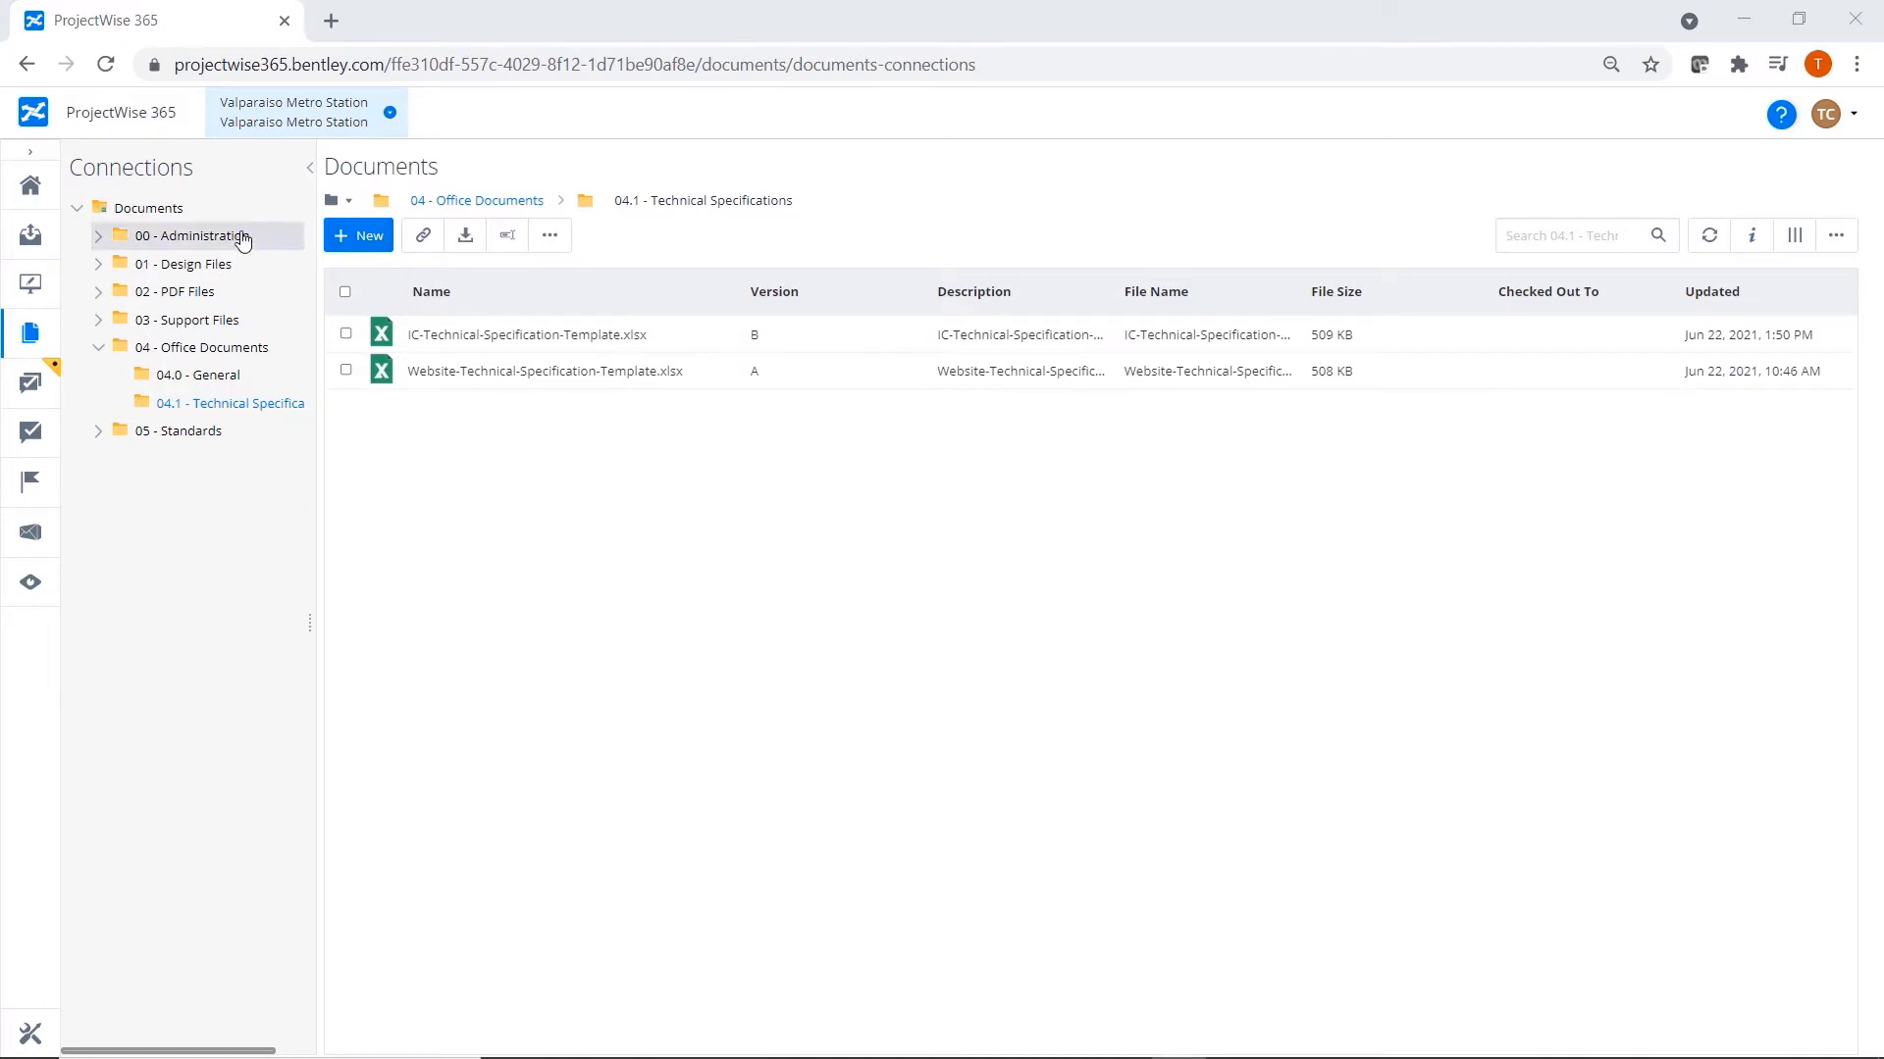
Search all project documents for "escalator", and narrow the Name column and widen the Folder Name column of the results.
left_click(143, 208)
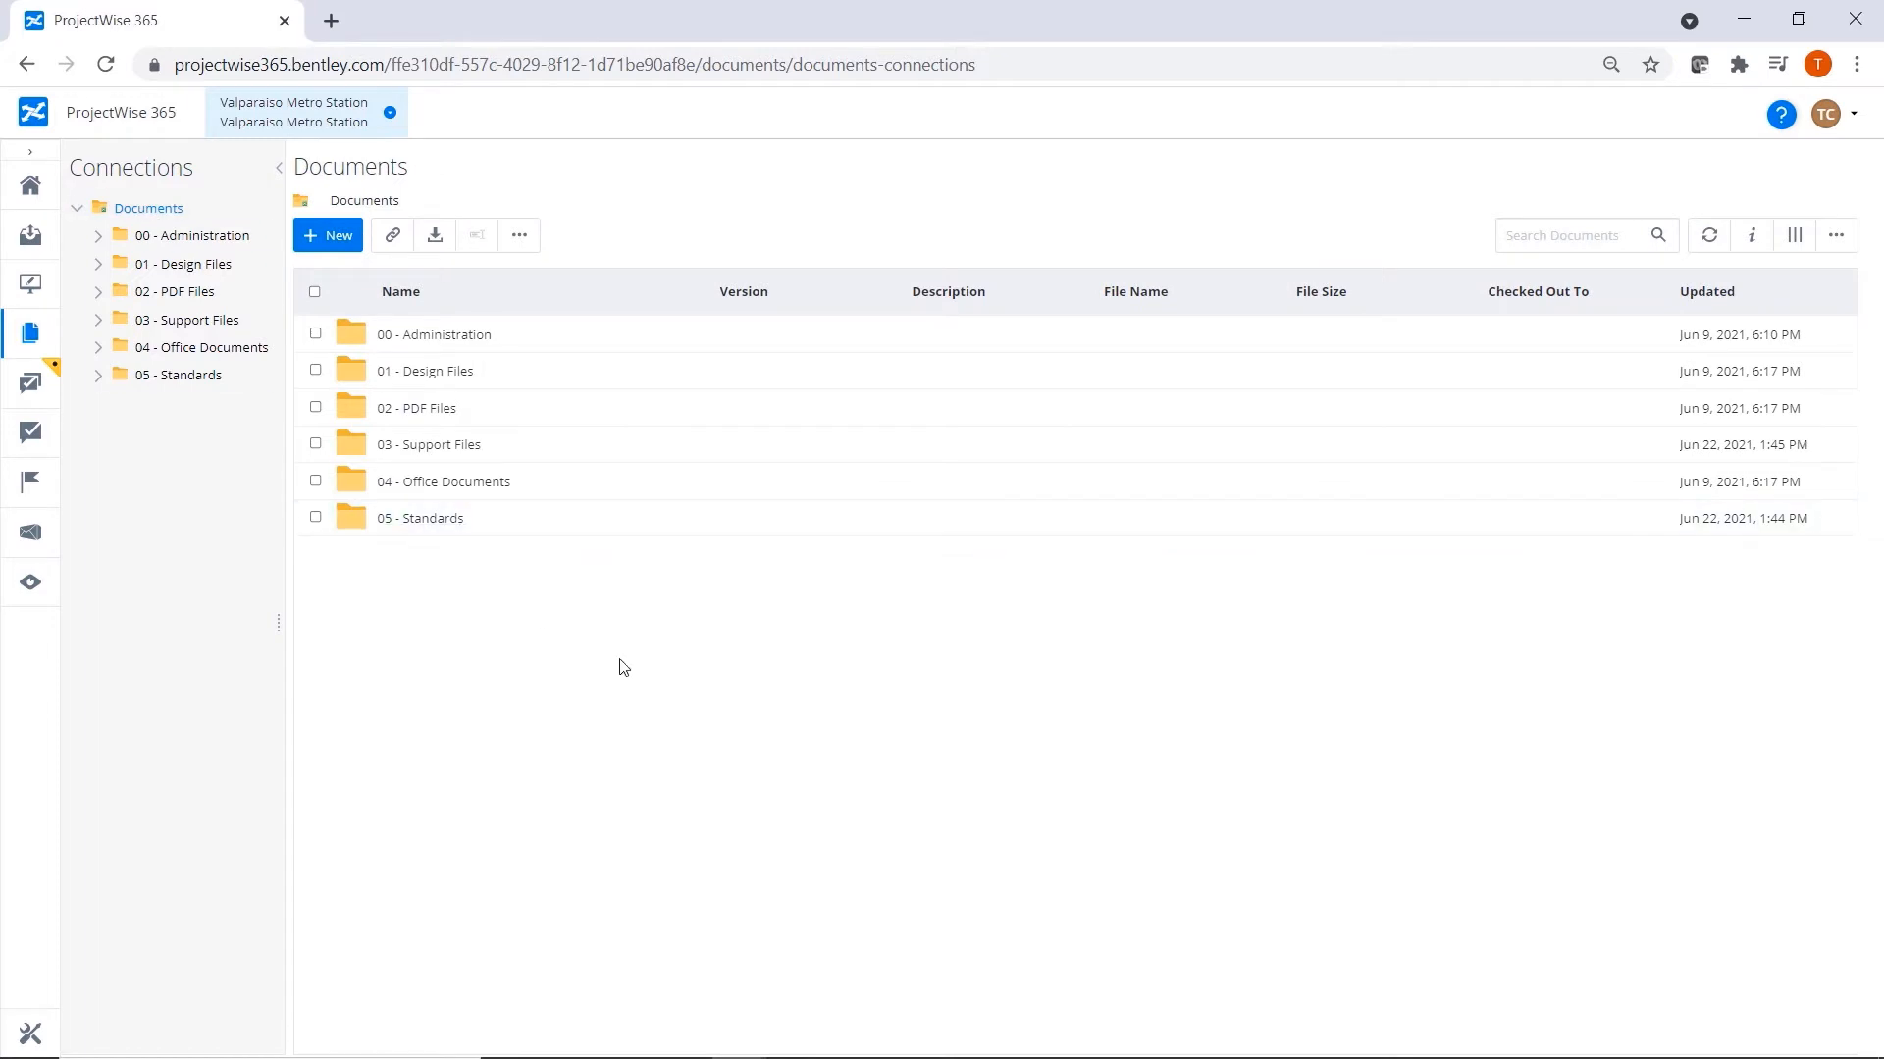
left_click(1583, 237)
type("escalator")
key("Return")
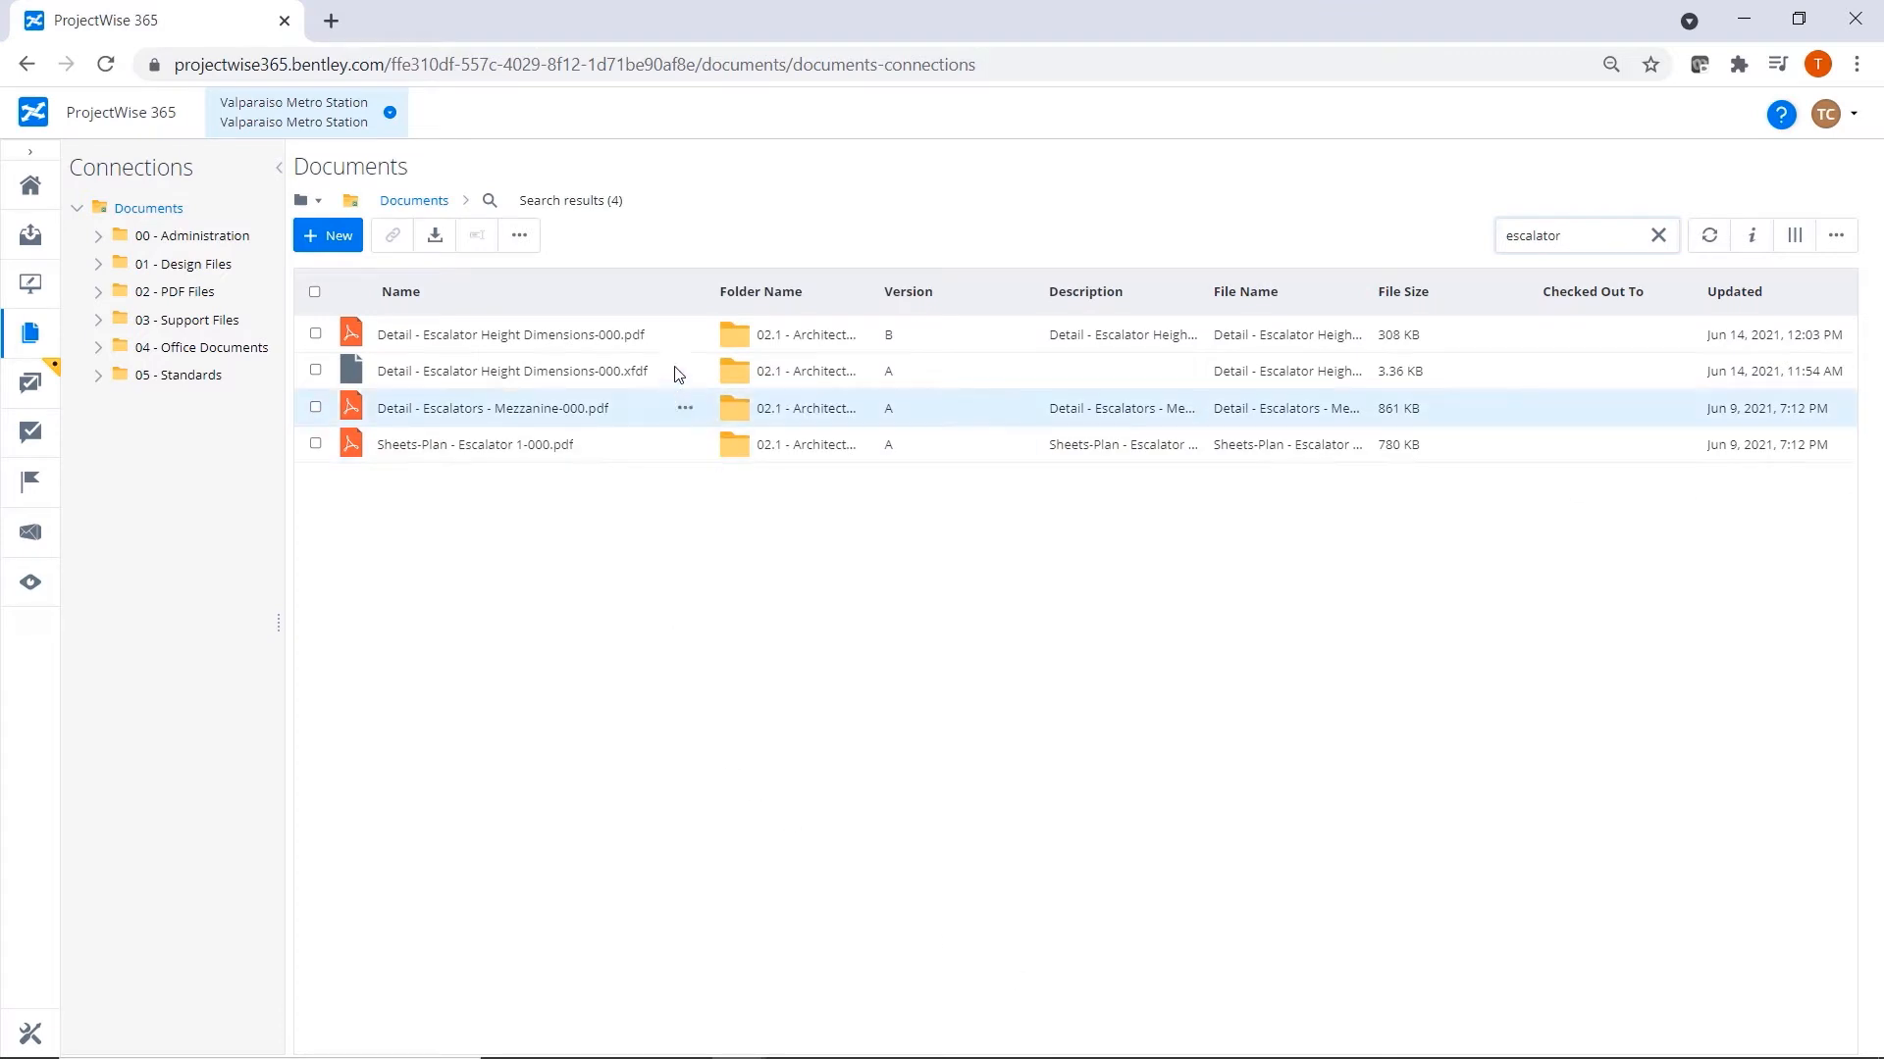
left_click_drag(652, 284, 623, 287)
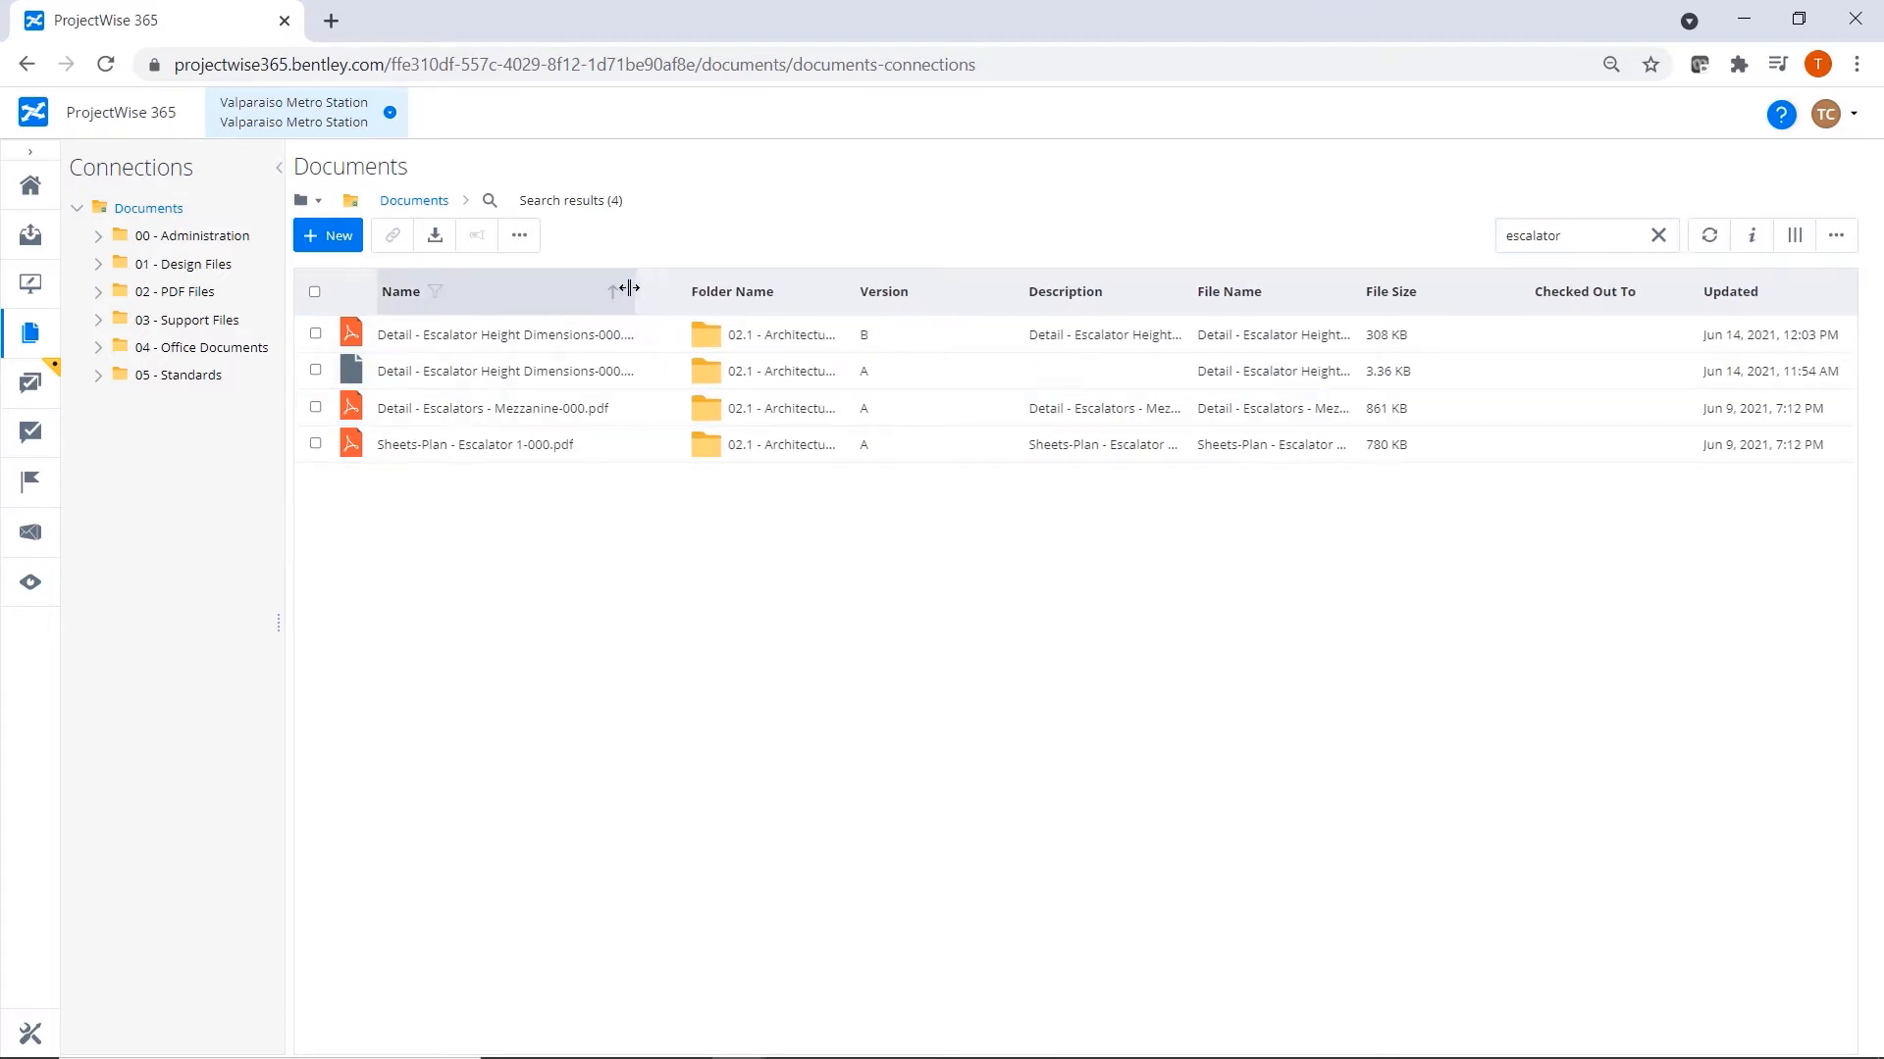
left_click_drag(834, 287, 916, 291)
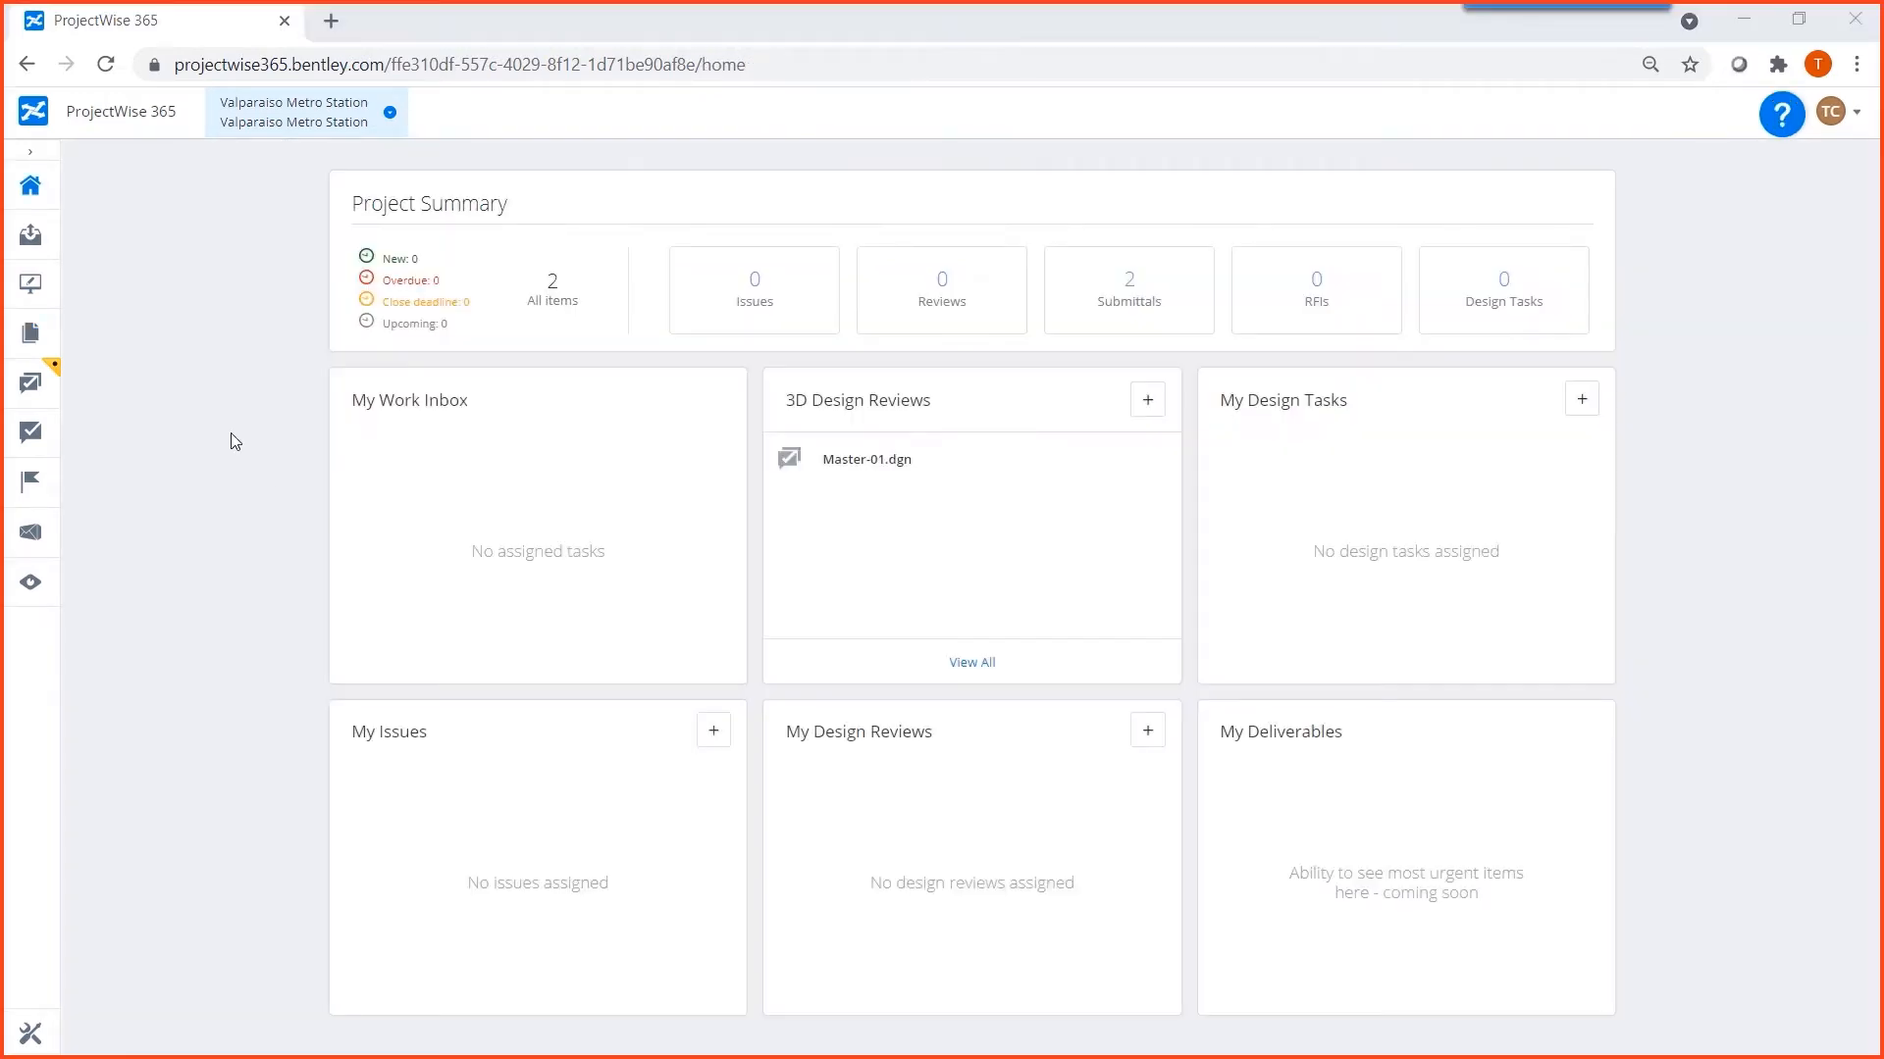
Publish a 3D Design Review of Architectural.dgn from the 01.1 - Architectural design folder, using iModel Bridge for OpenBuildings.
left_click(30, 336)
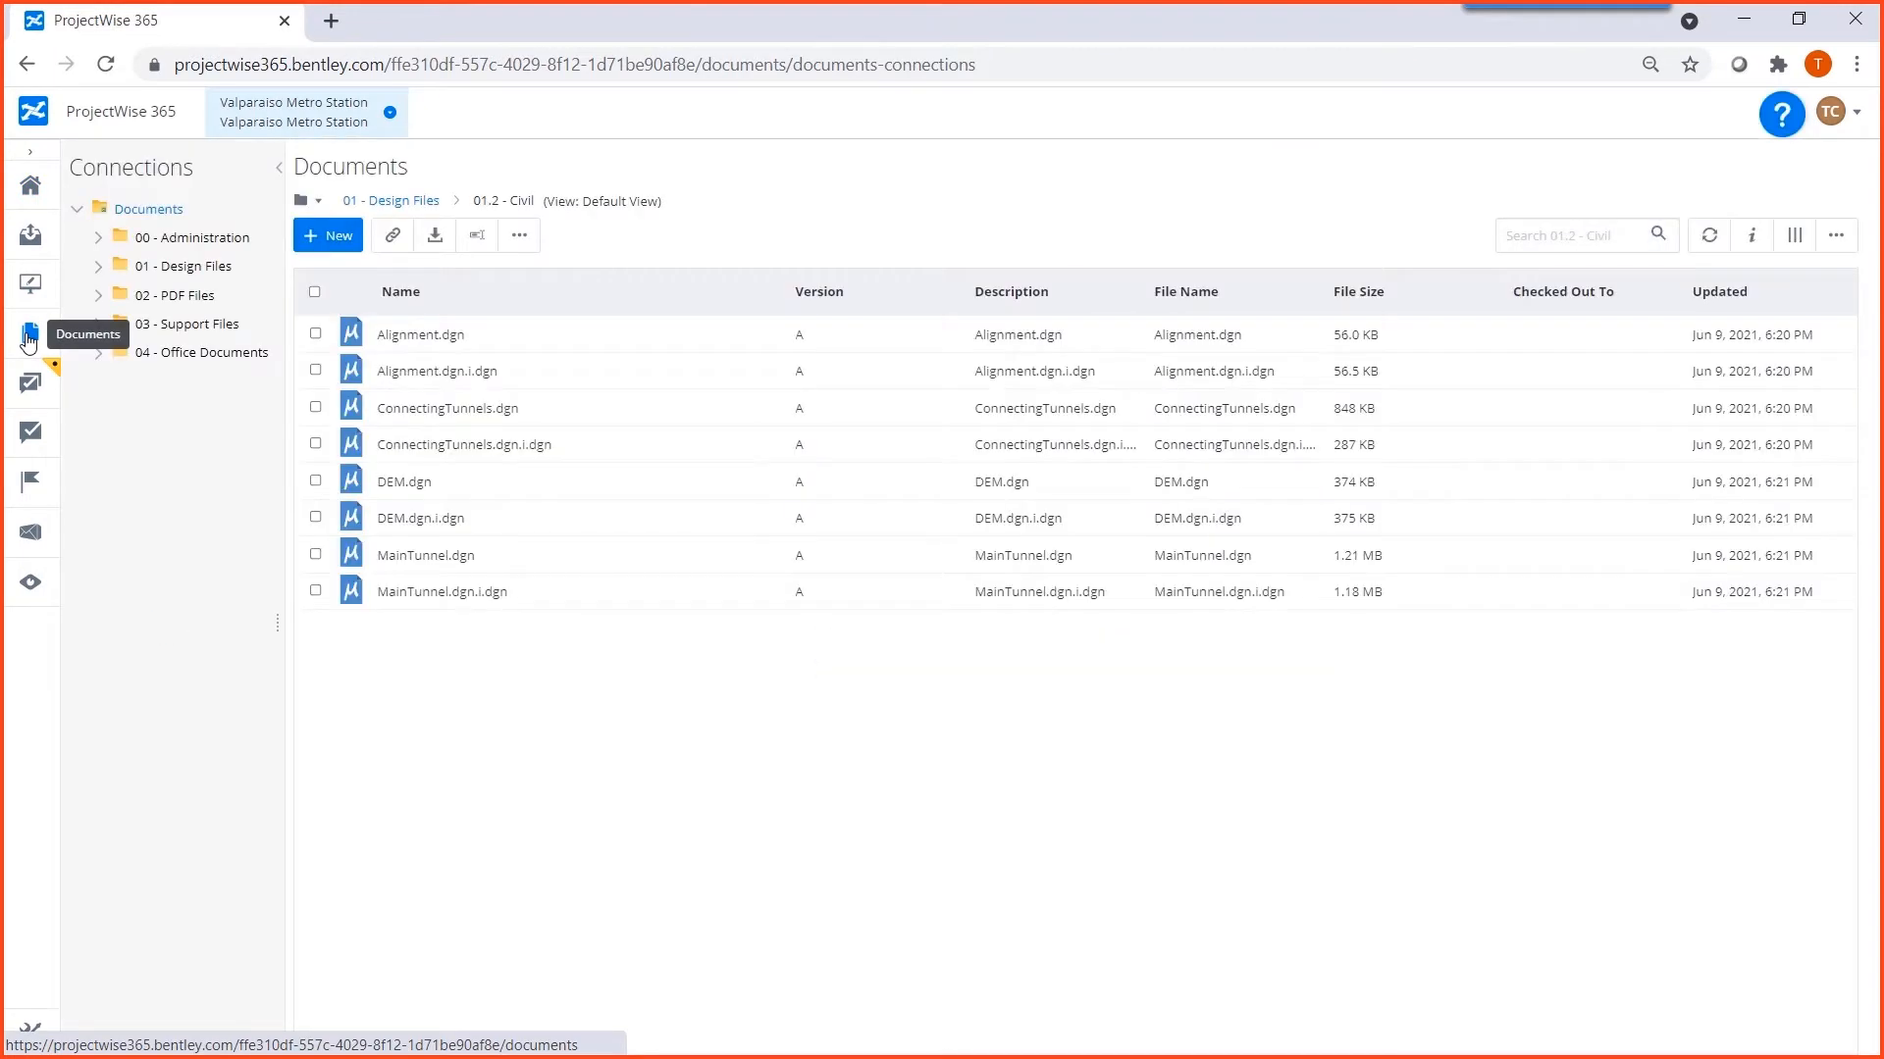
left_click(141, 266)
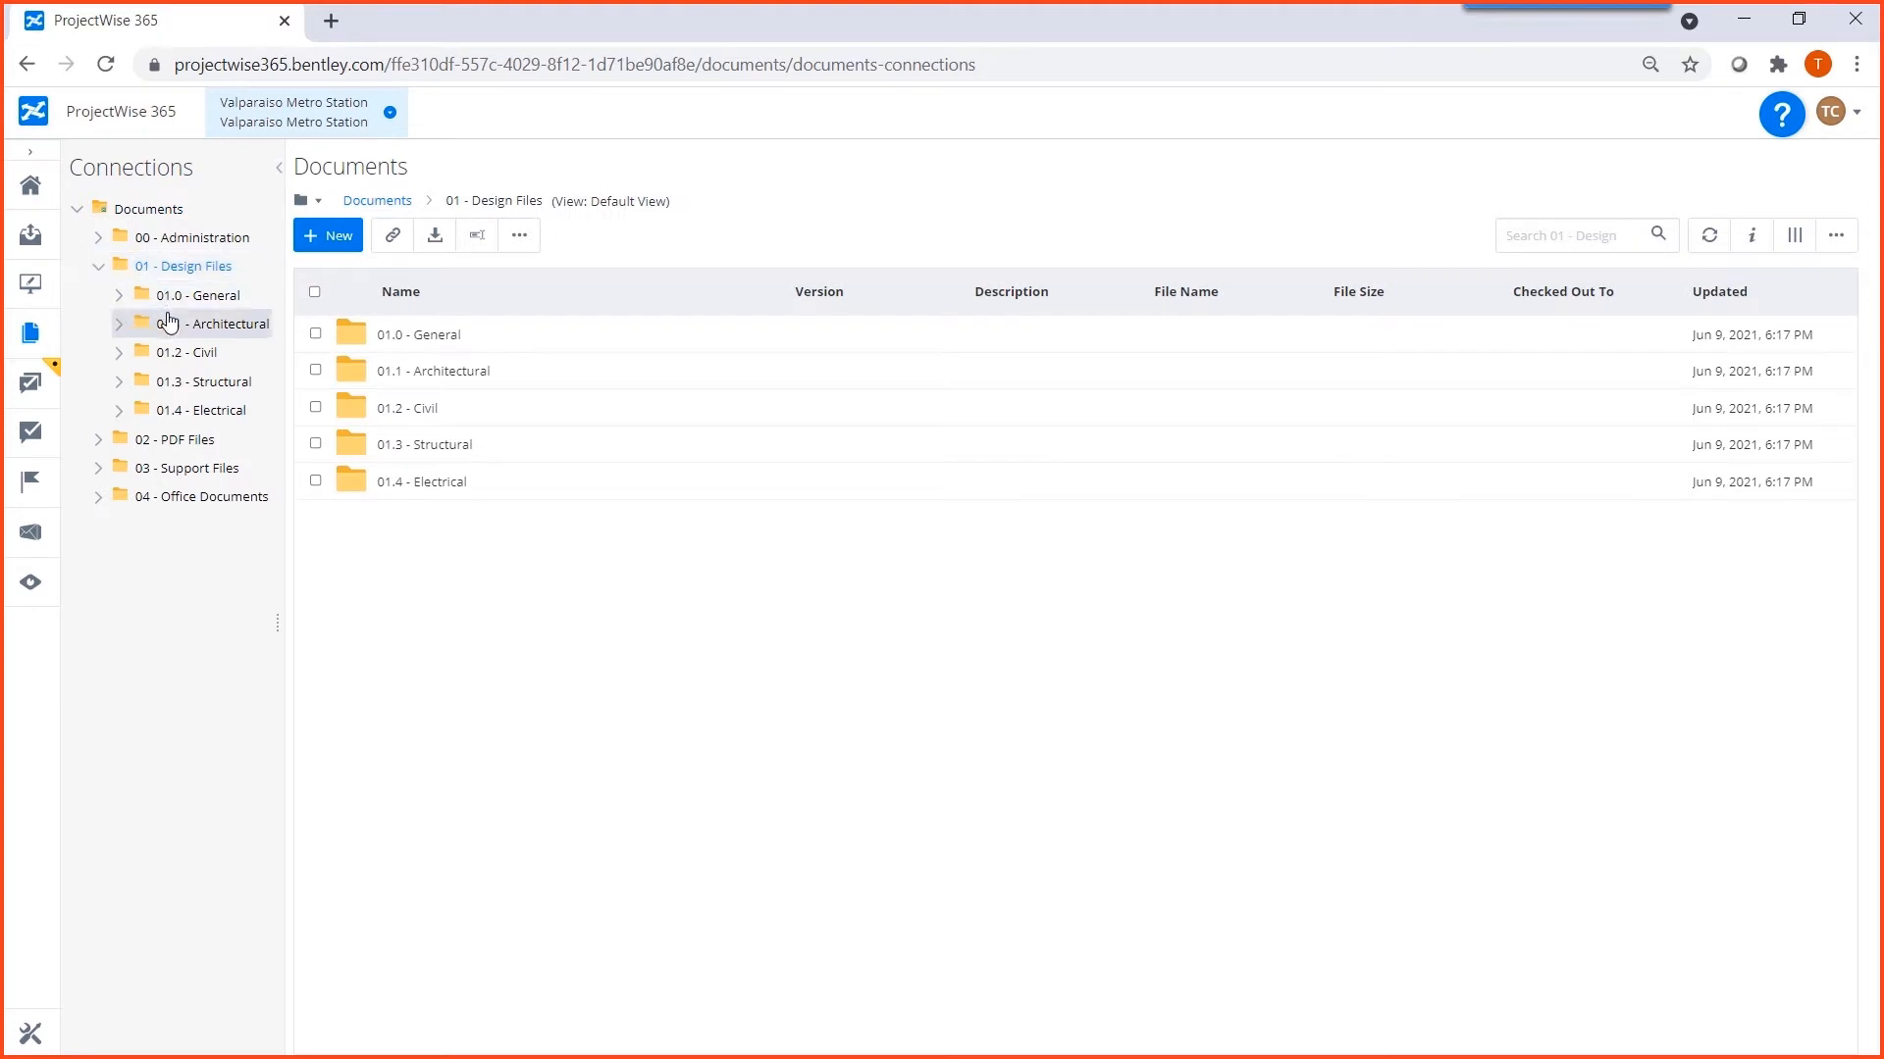
left_click(168, 322)
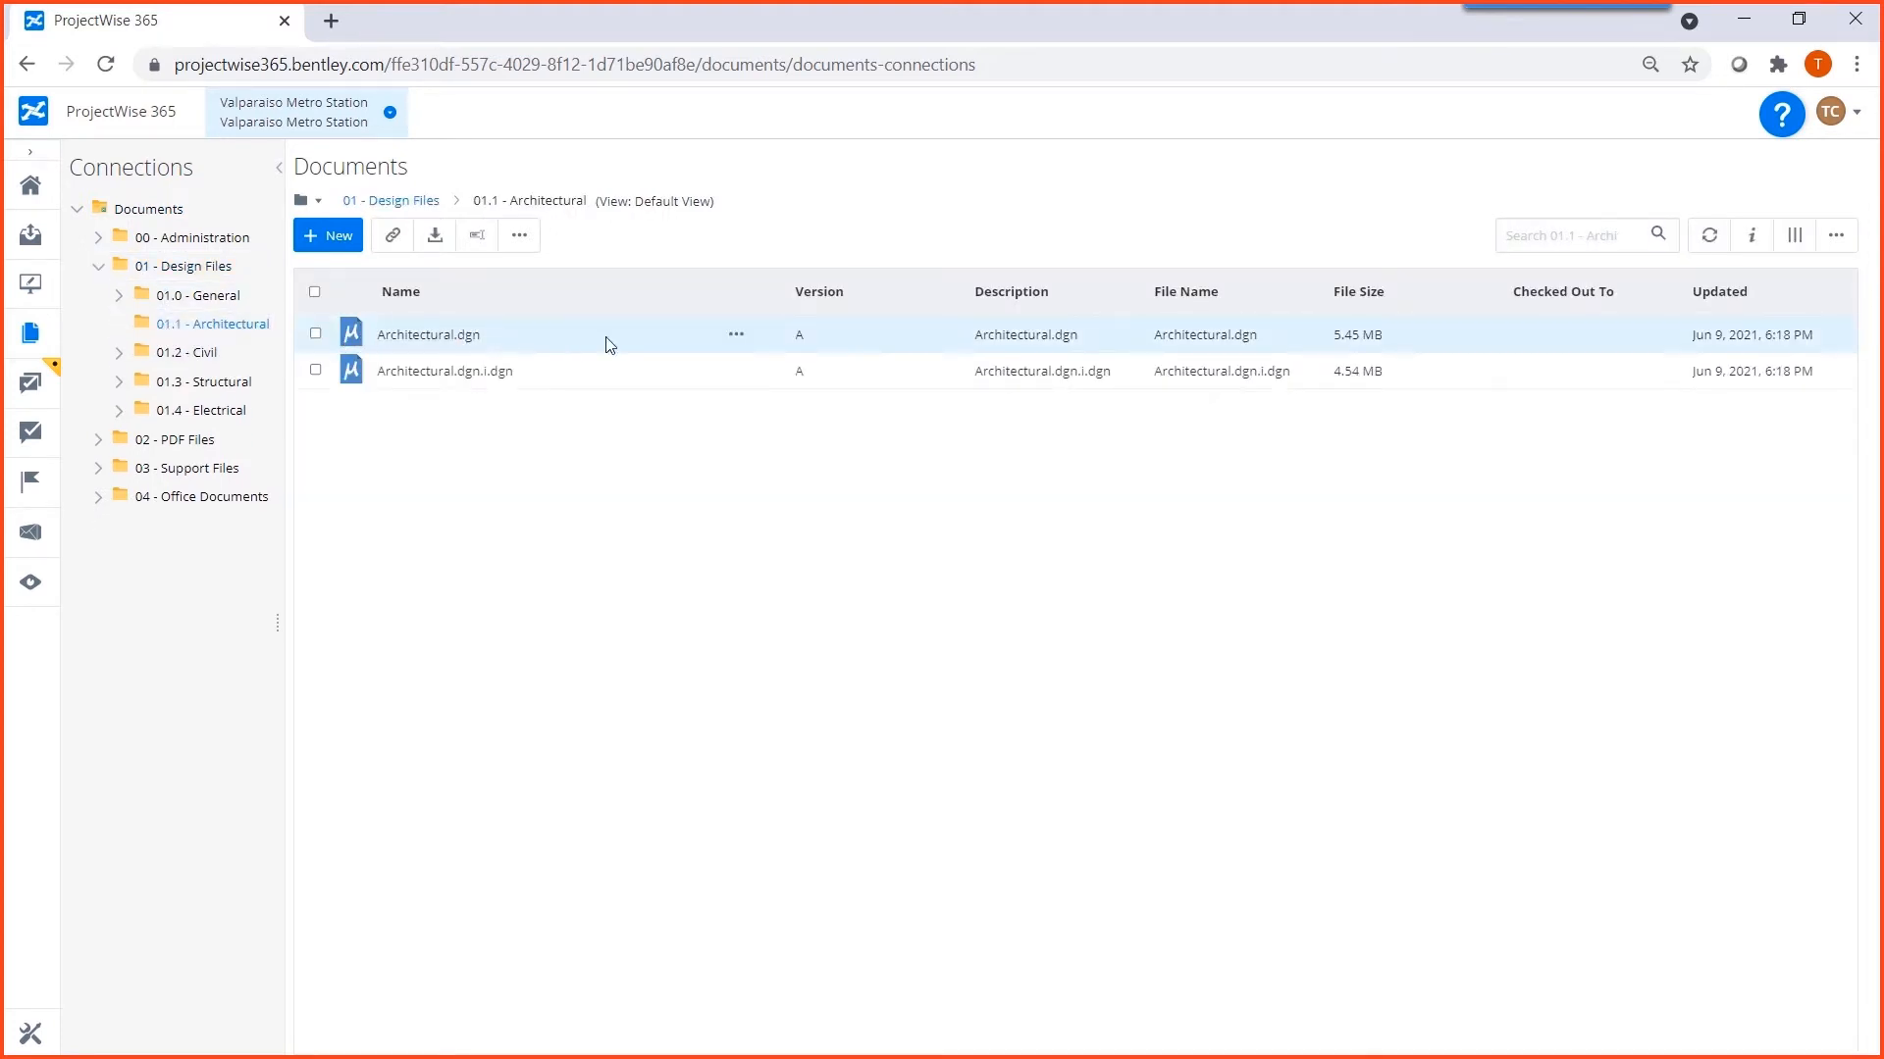
left_click(736, 334)
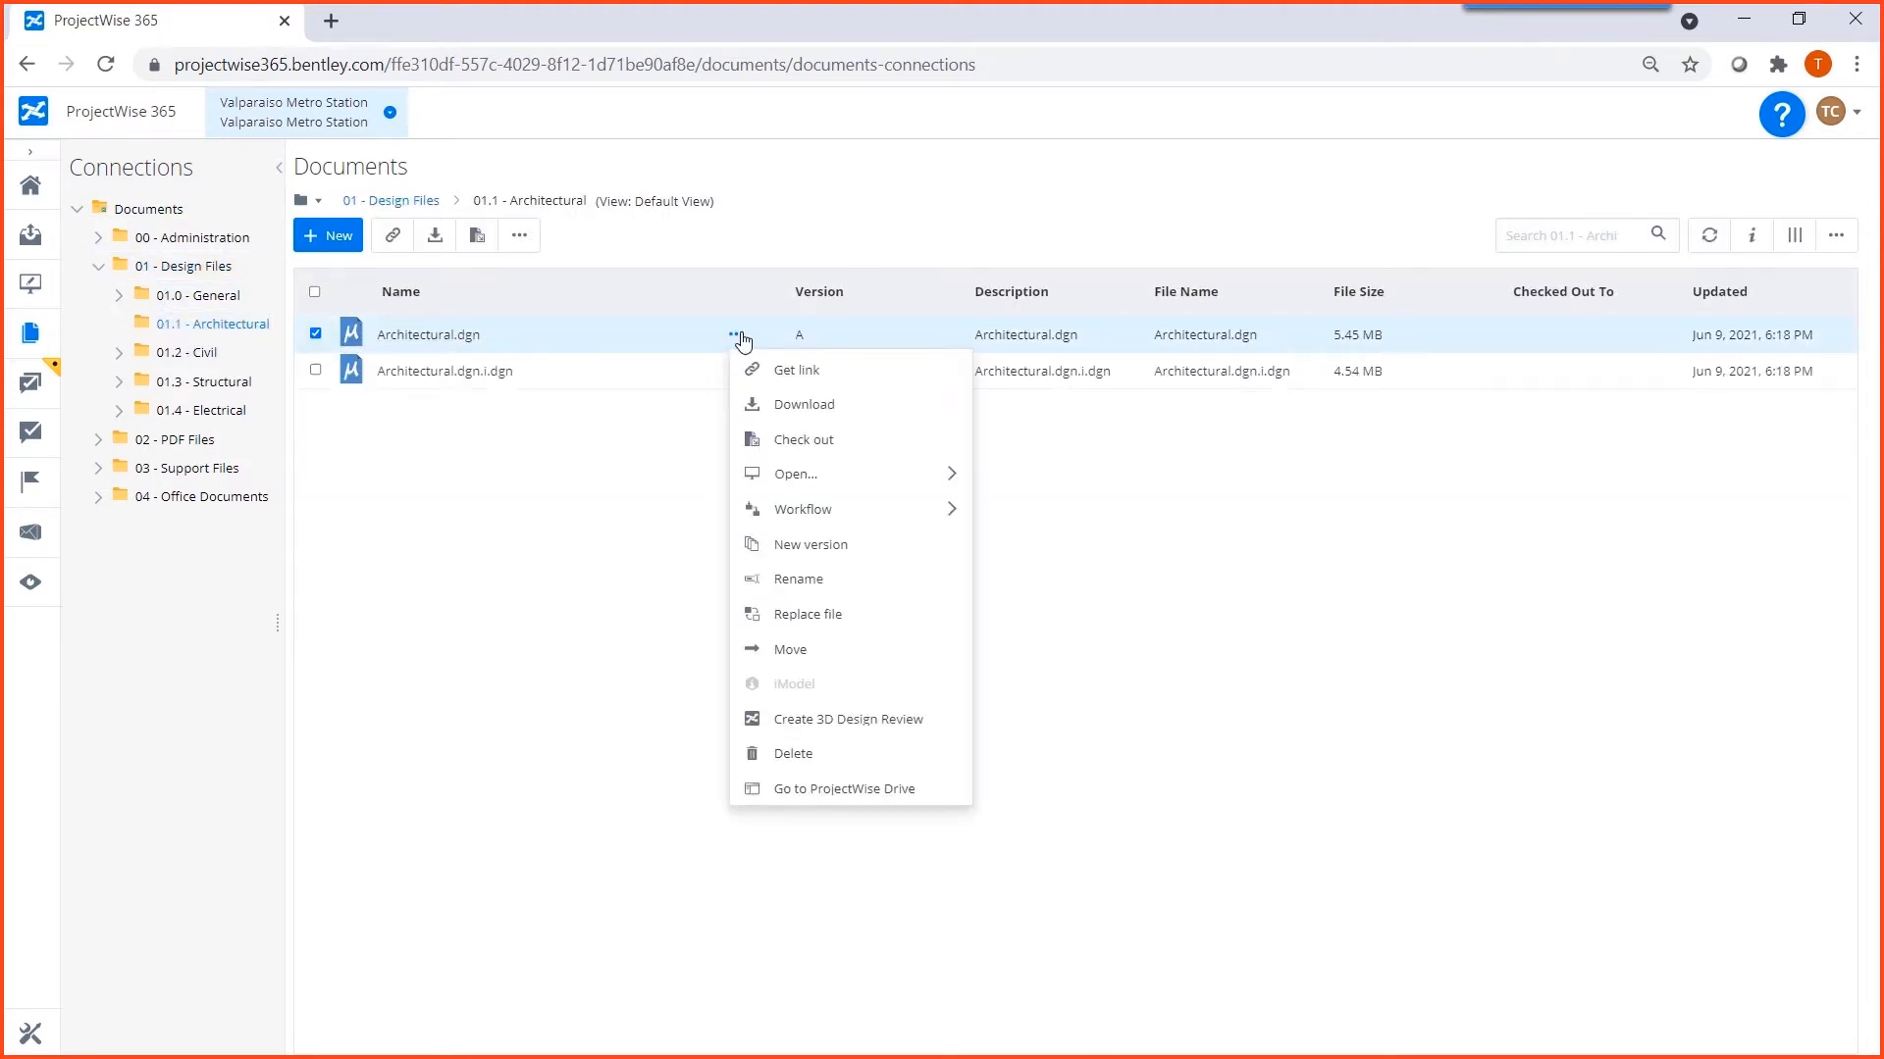
left_click(944, 728)
left_click(1202, 608)
left_click(872, 677)
left_click(1127, 697)
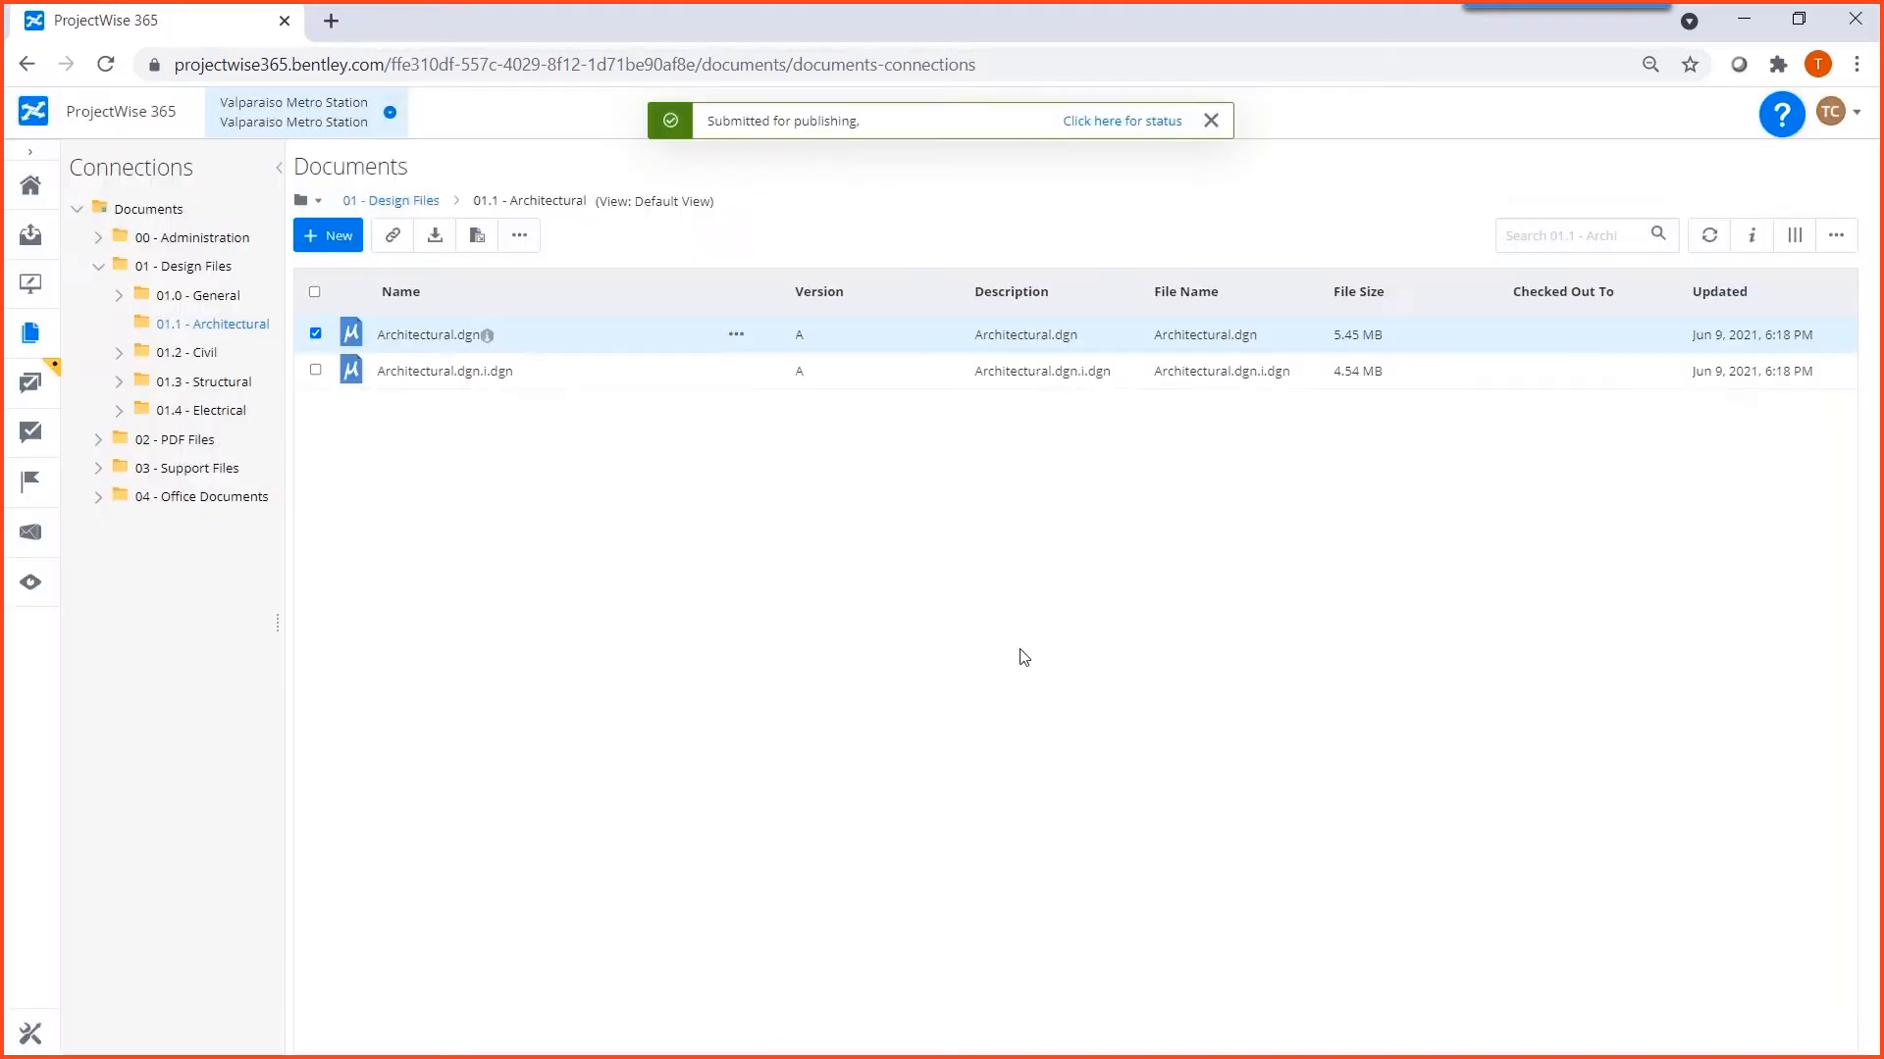
Find a colleague by full name in the project's team management and add them as a team member.
left_click(30, 1033)
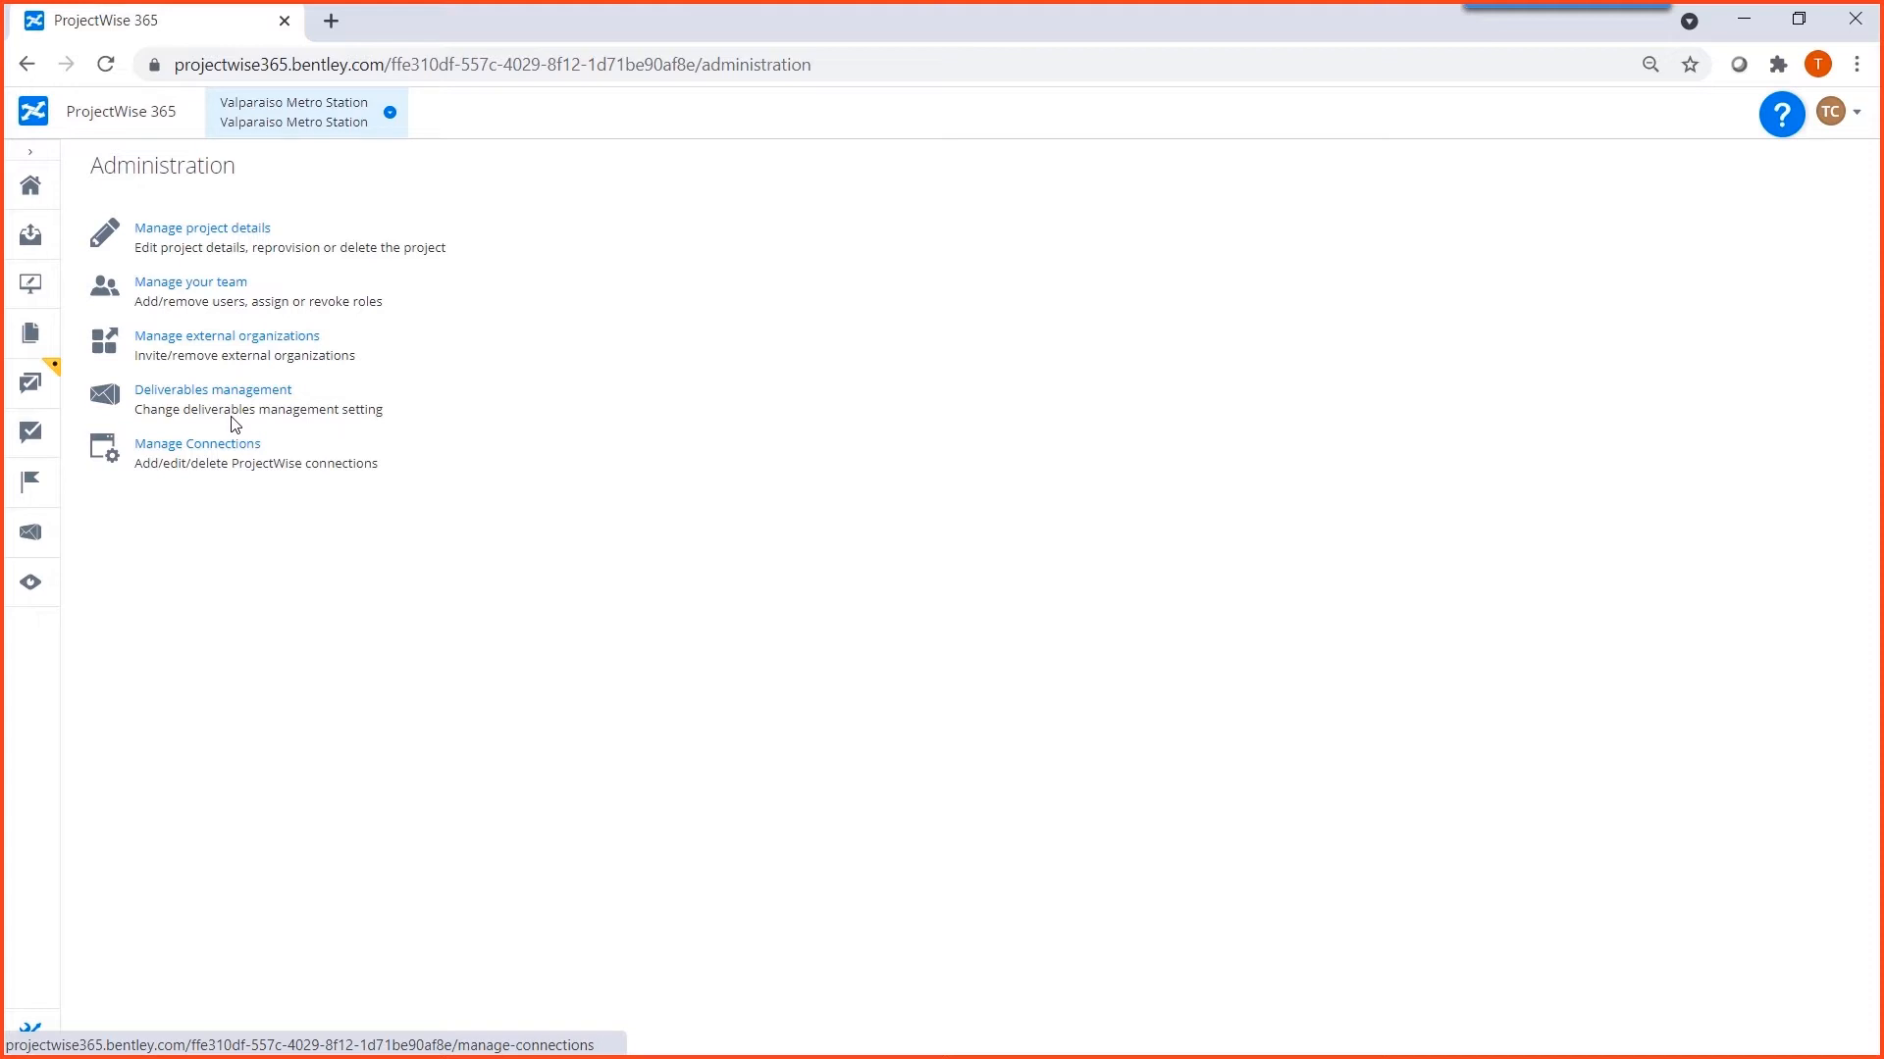
left_click(218, 284)
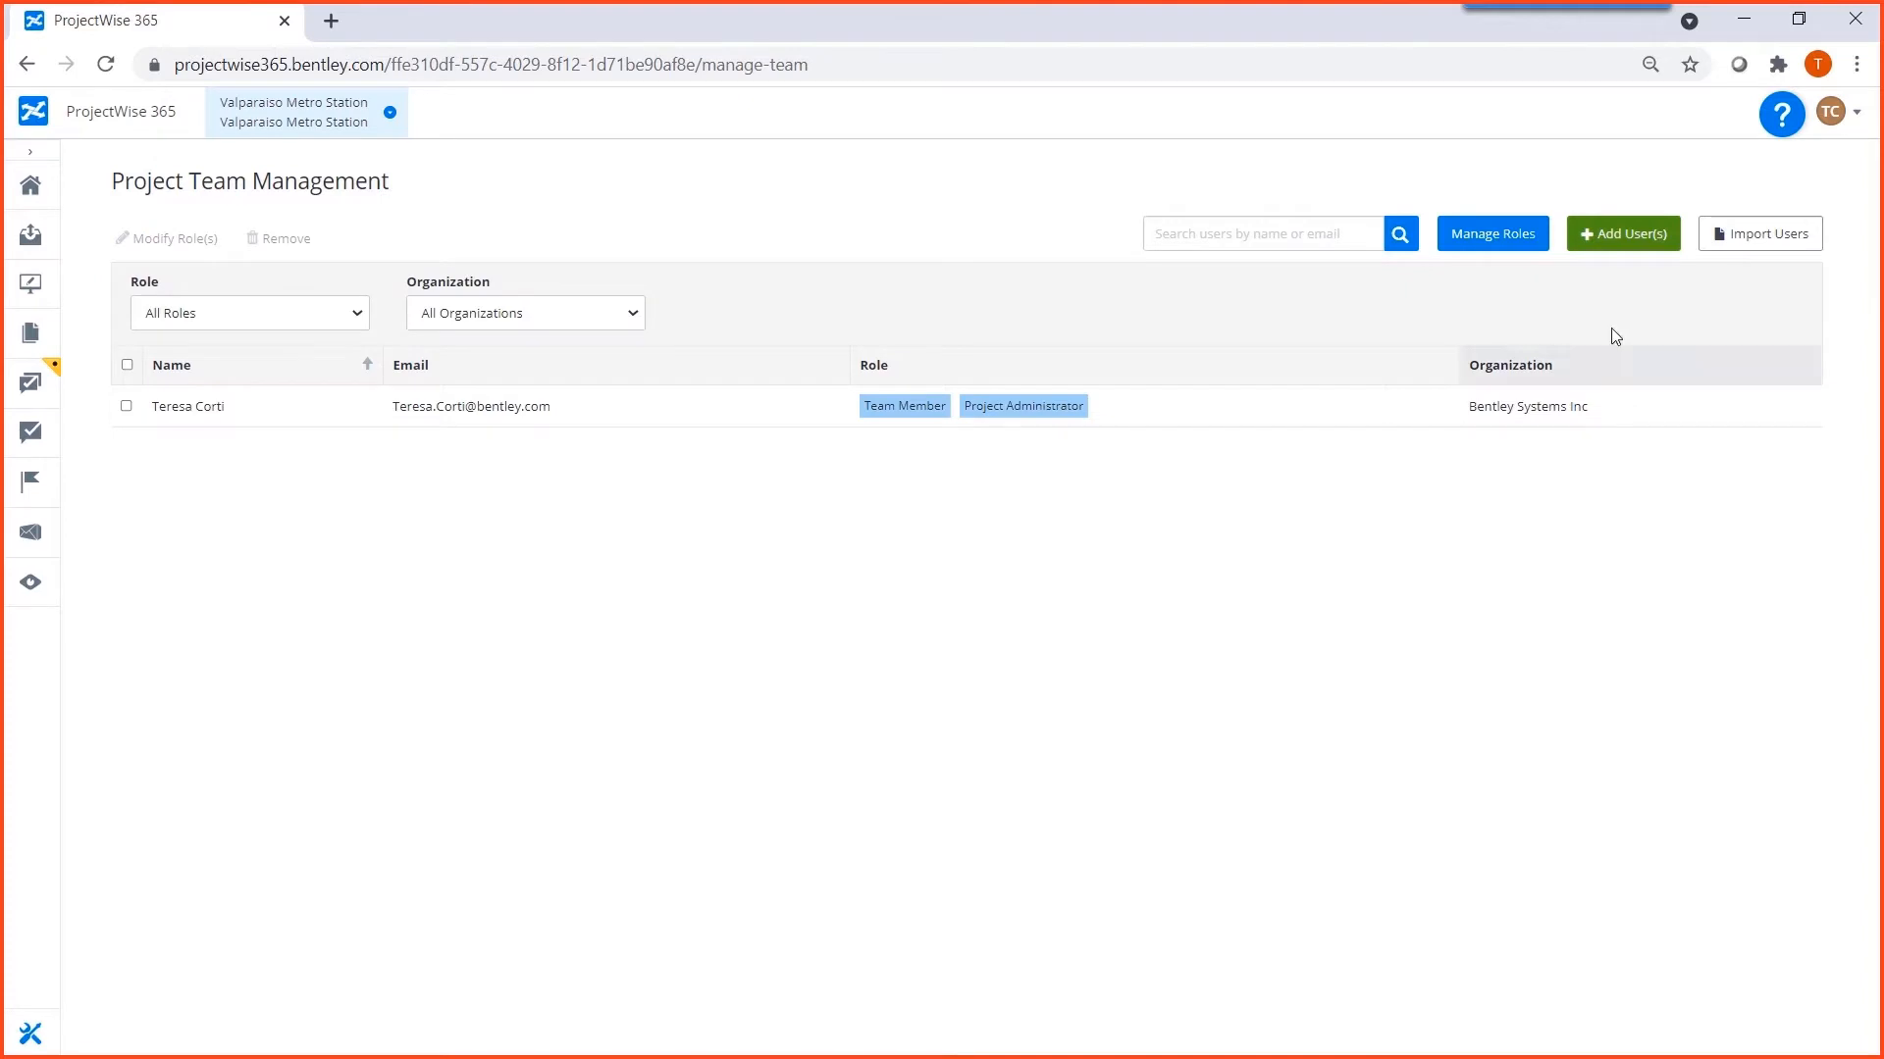
left_click(1628, 240)
left_click(661, 321)
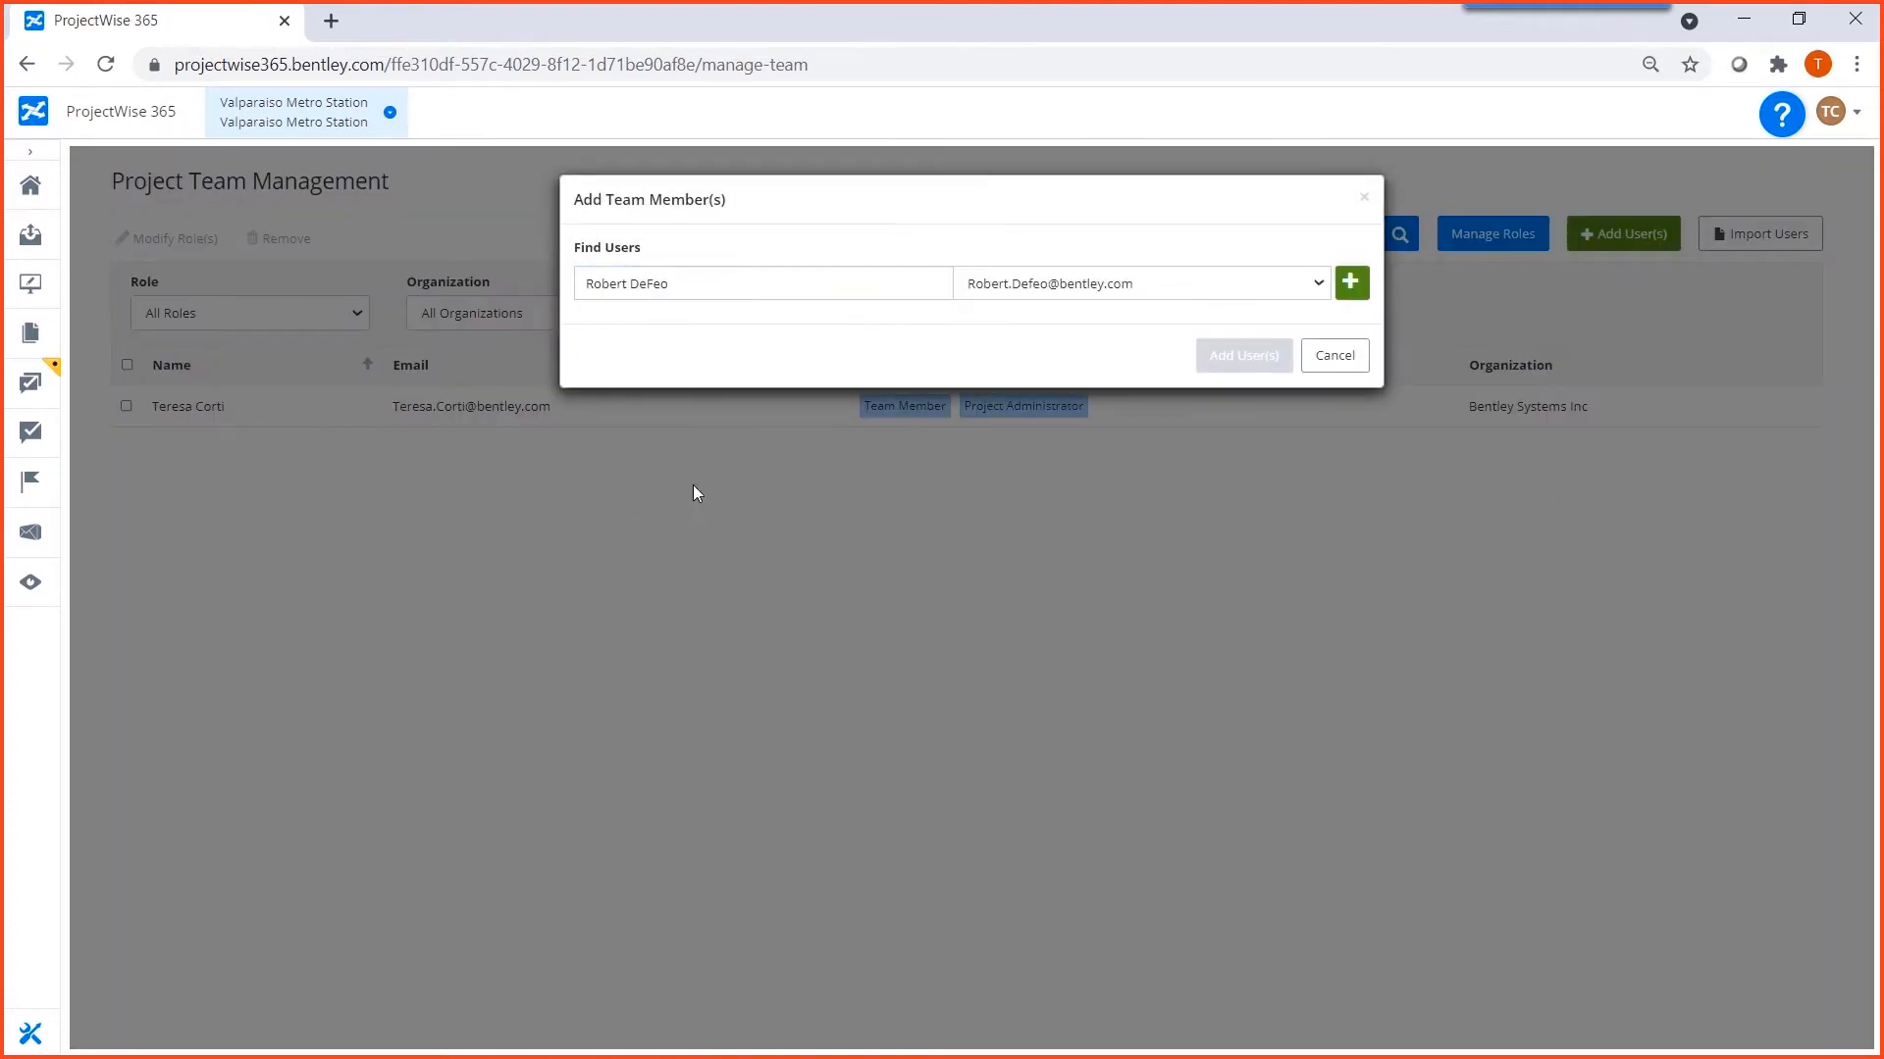
left_click(1355, 286)
left_click(1249, 580)
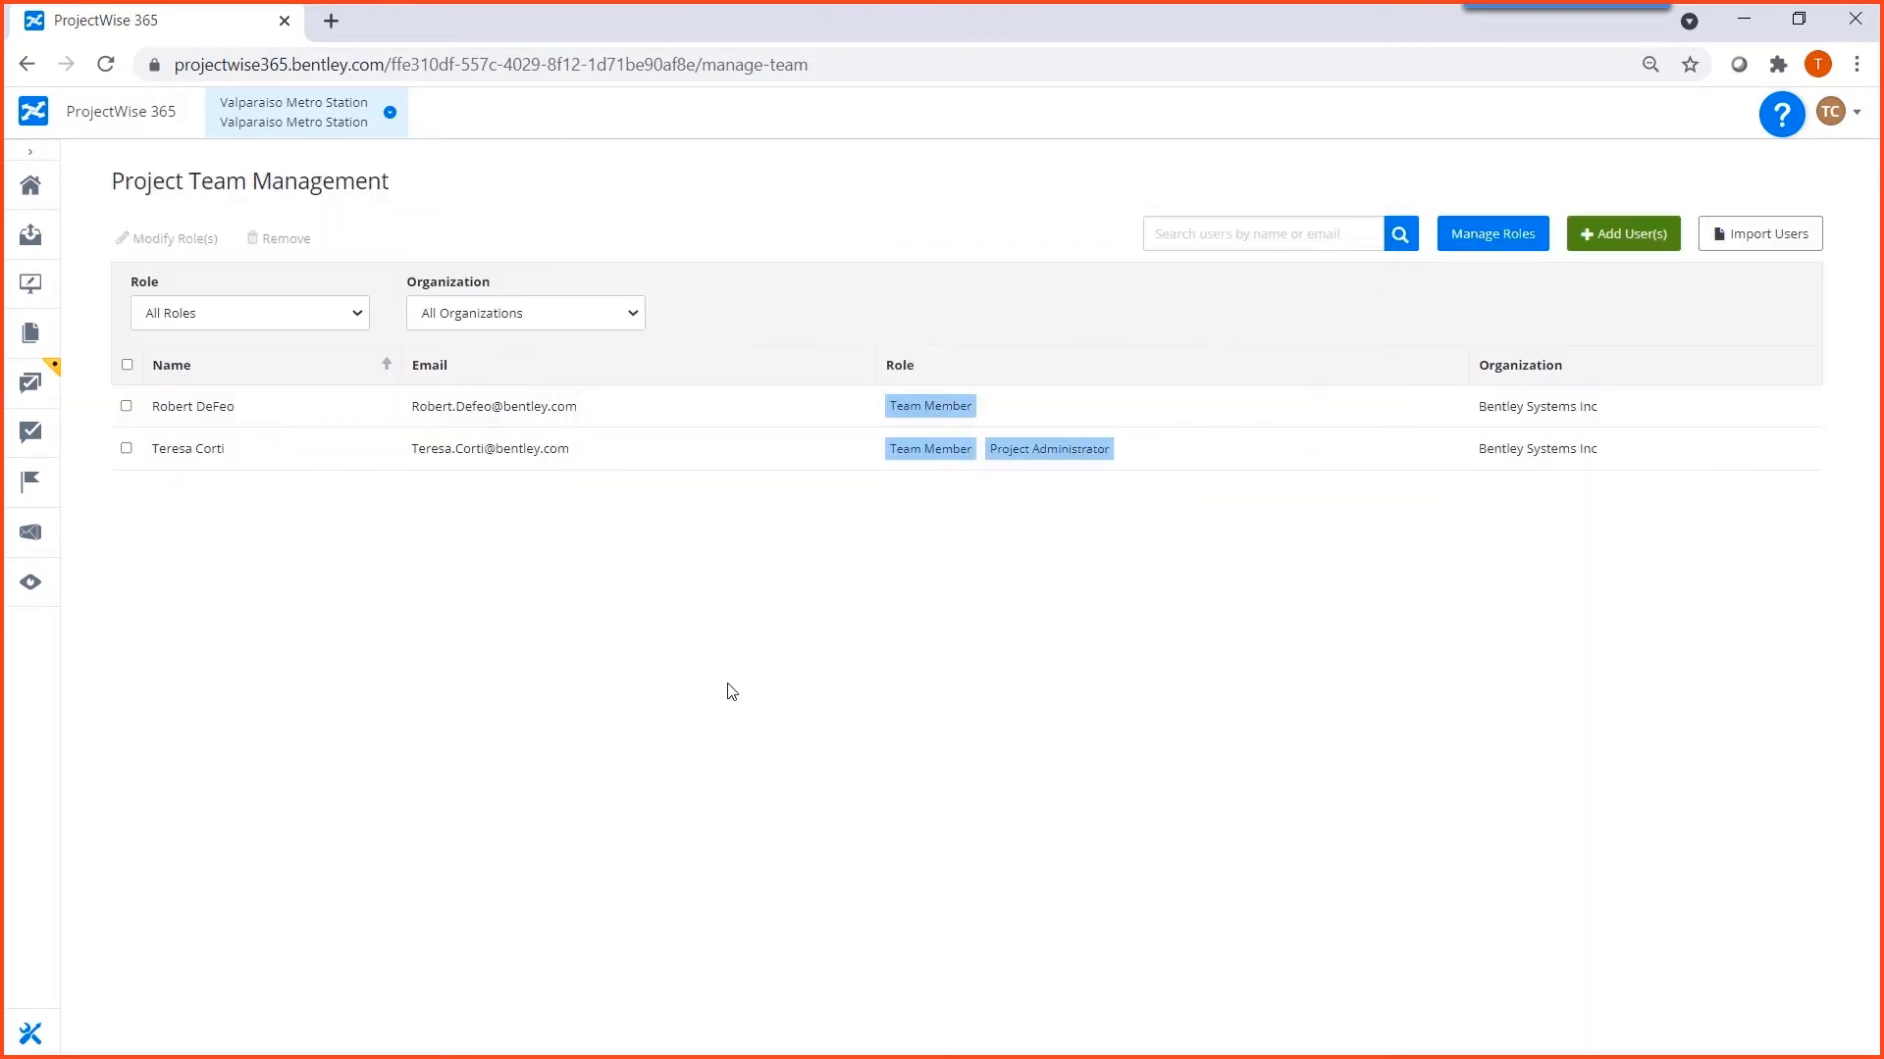
Assign the Architectural Engineer role to the newly added team member.
left_click(127, 406)
left_click(171, 239)
left_click(806, 397)
left_click(1098, 560)
left_click(1144, 402)
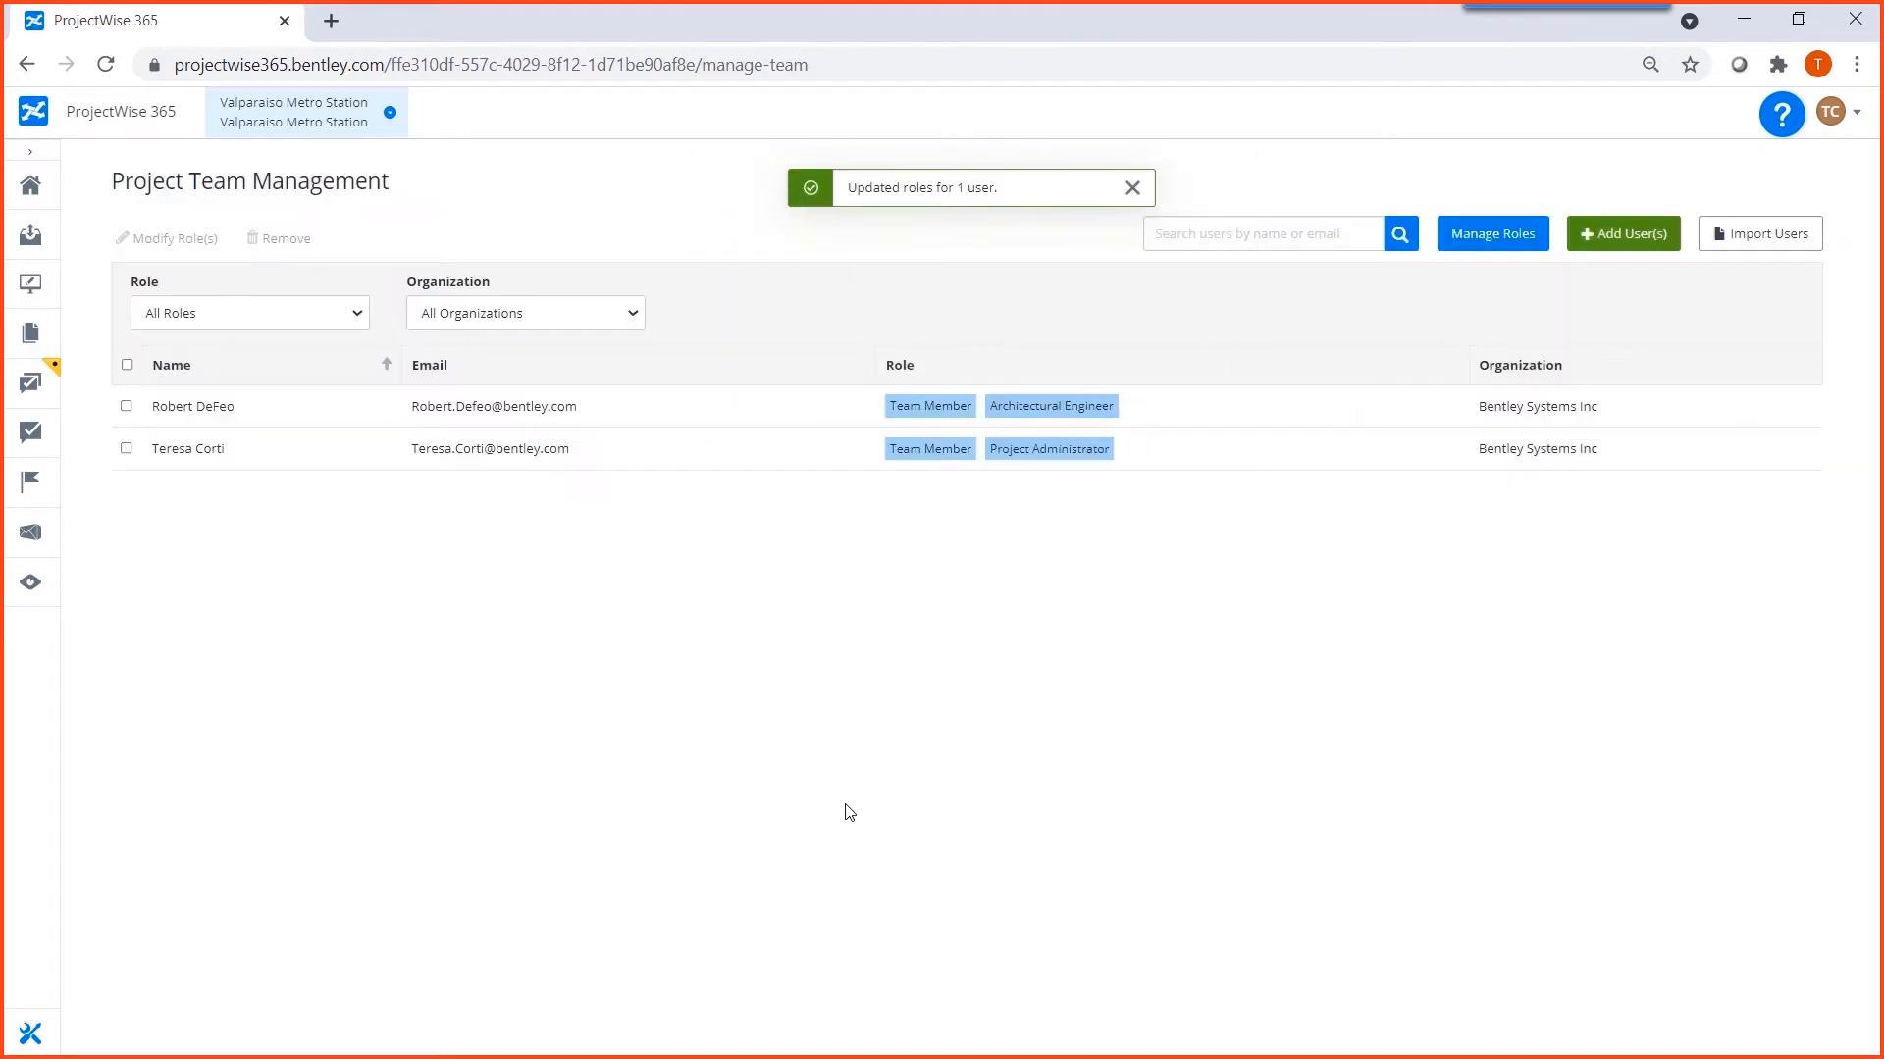
Open the Architectural.dgn 3D design review and add the other project team member as a session participant.
left_click(28, 384)
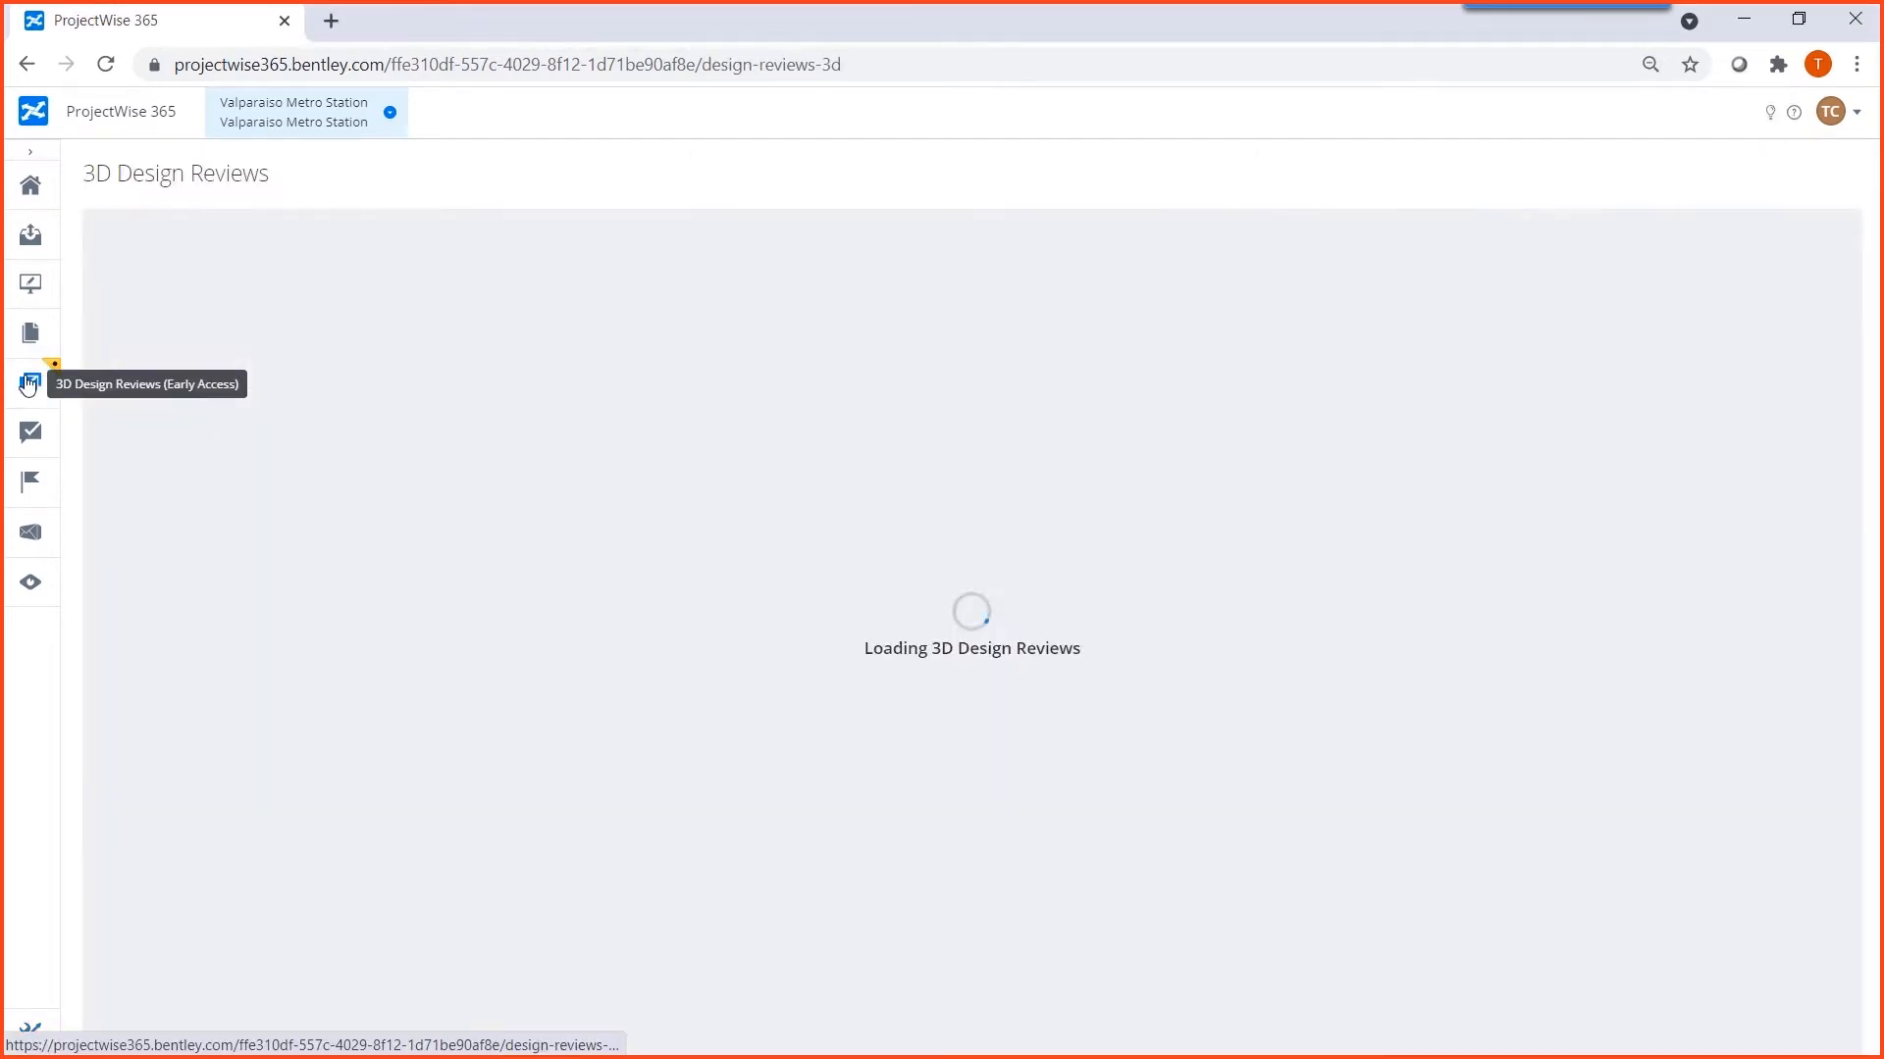
left_click(624, 359)
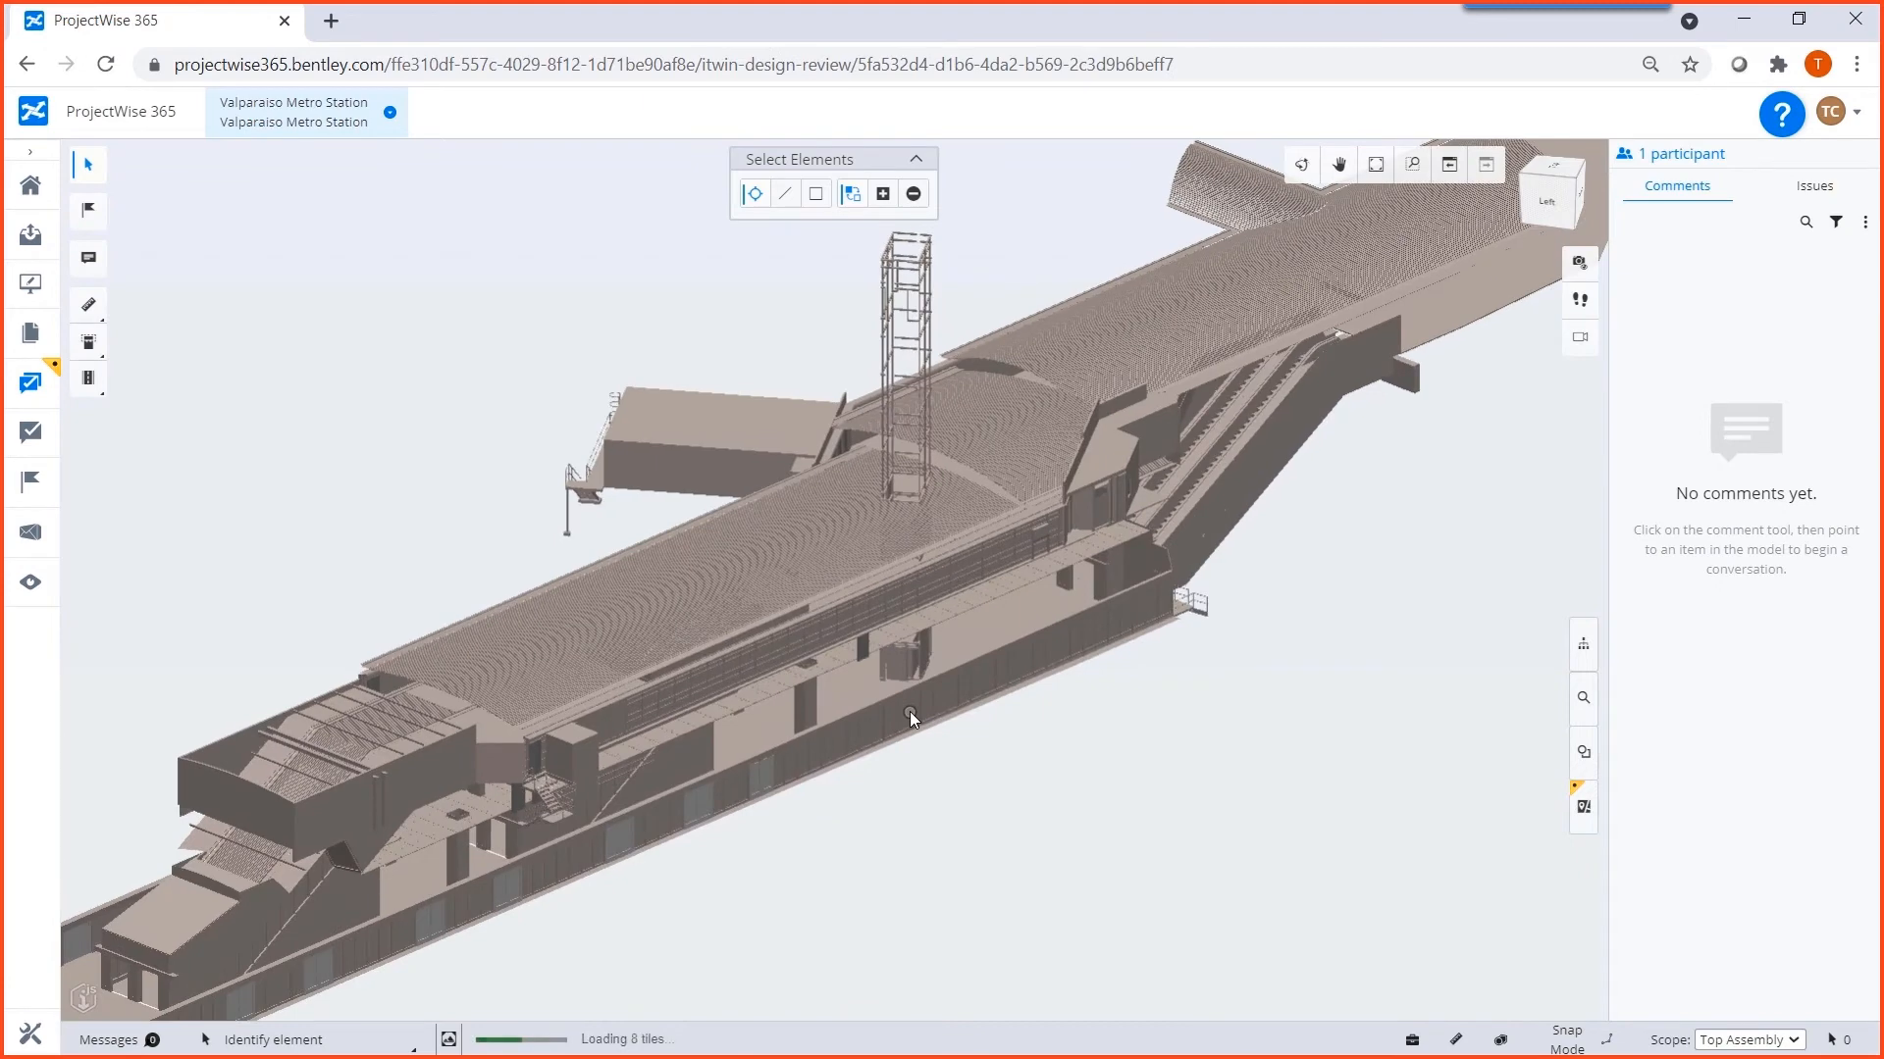
scroll(909, 710, "up", 3)
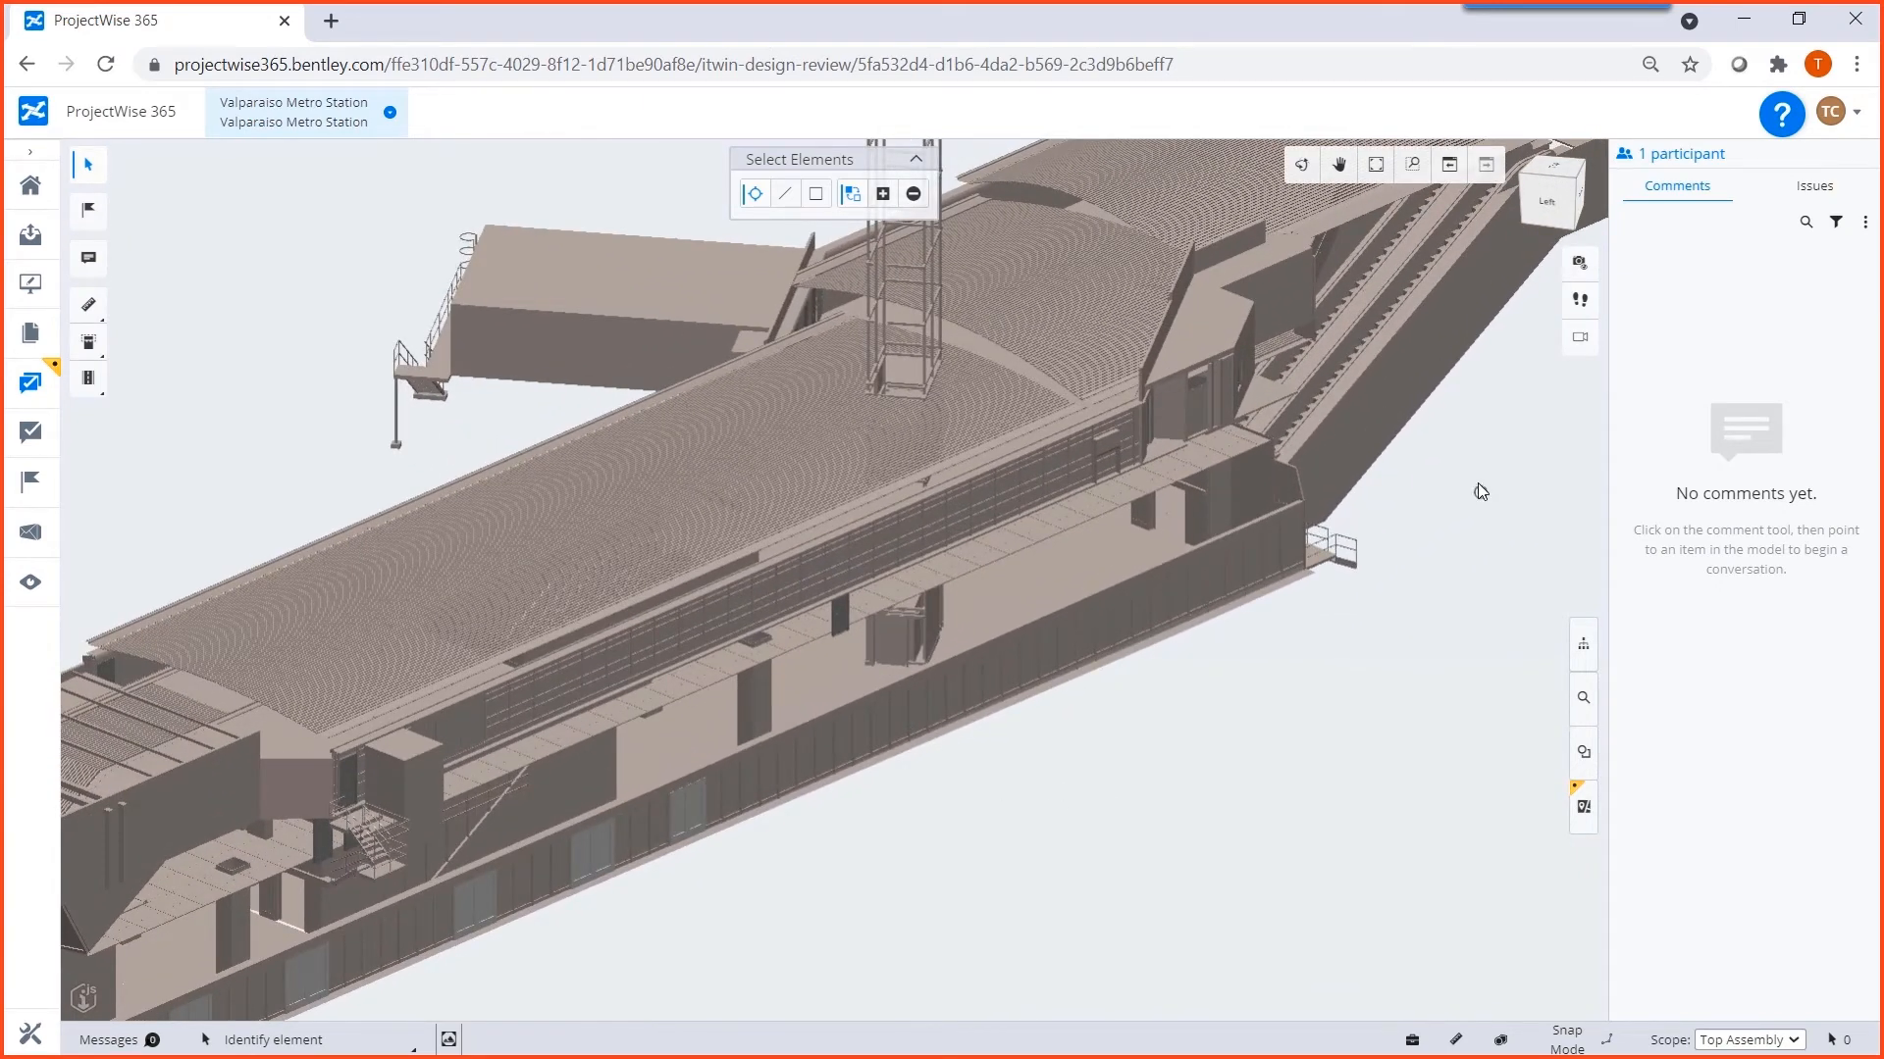
left_click(1668, 157)
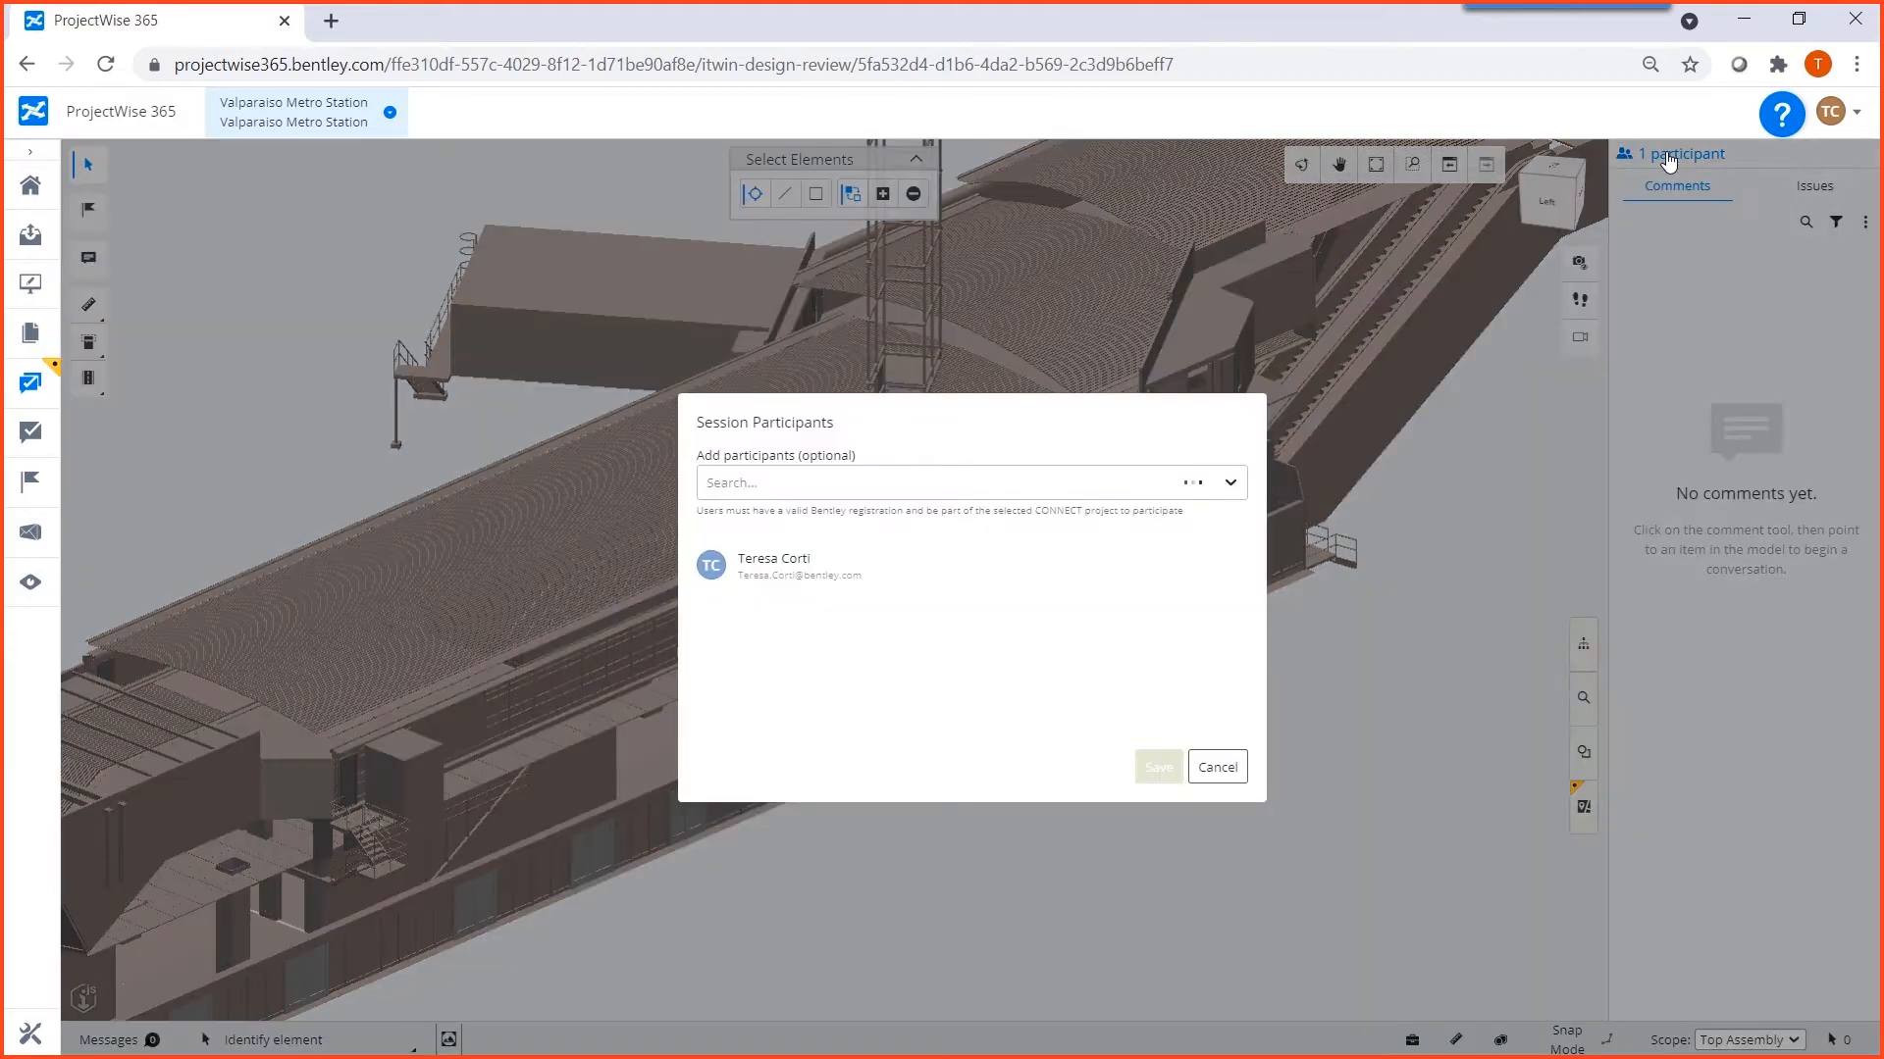
left_click(767, 477)
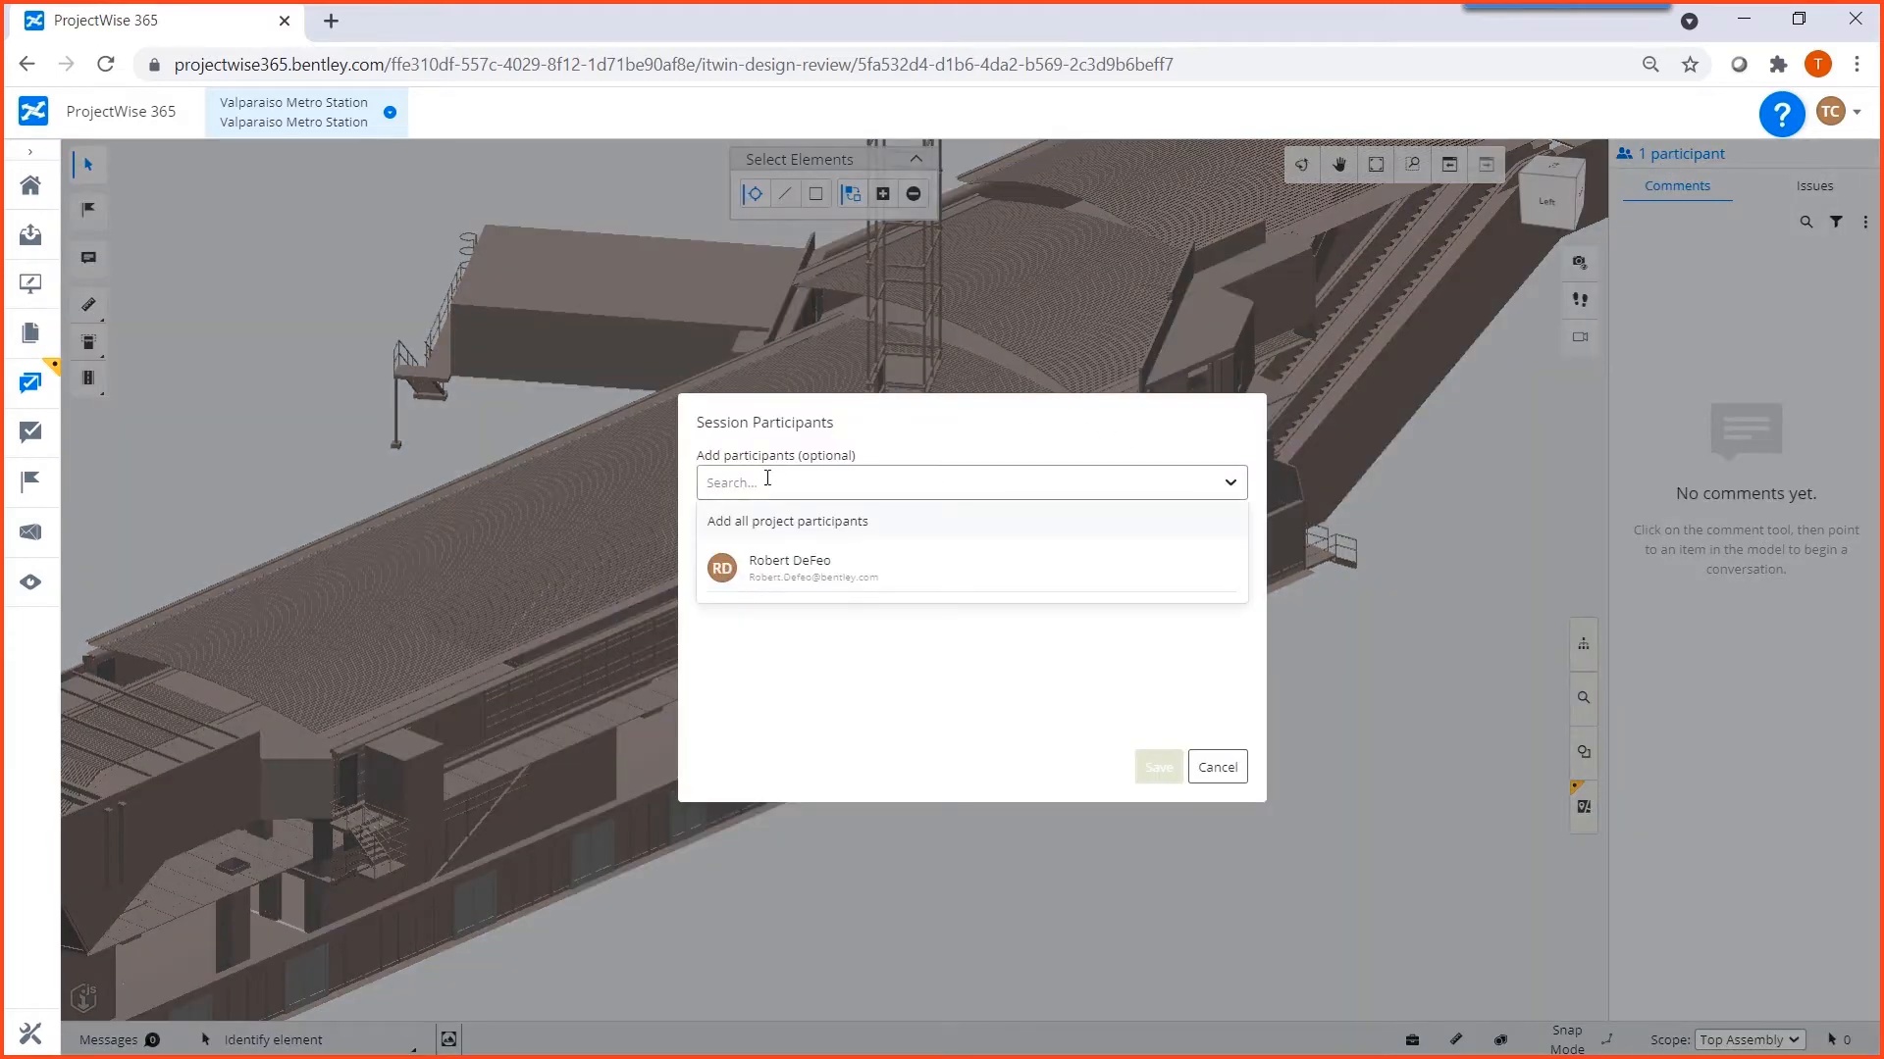
left_click(822, 571)
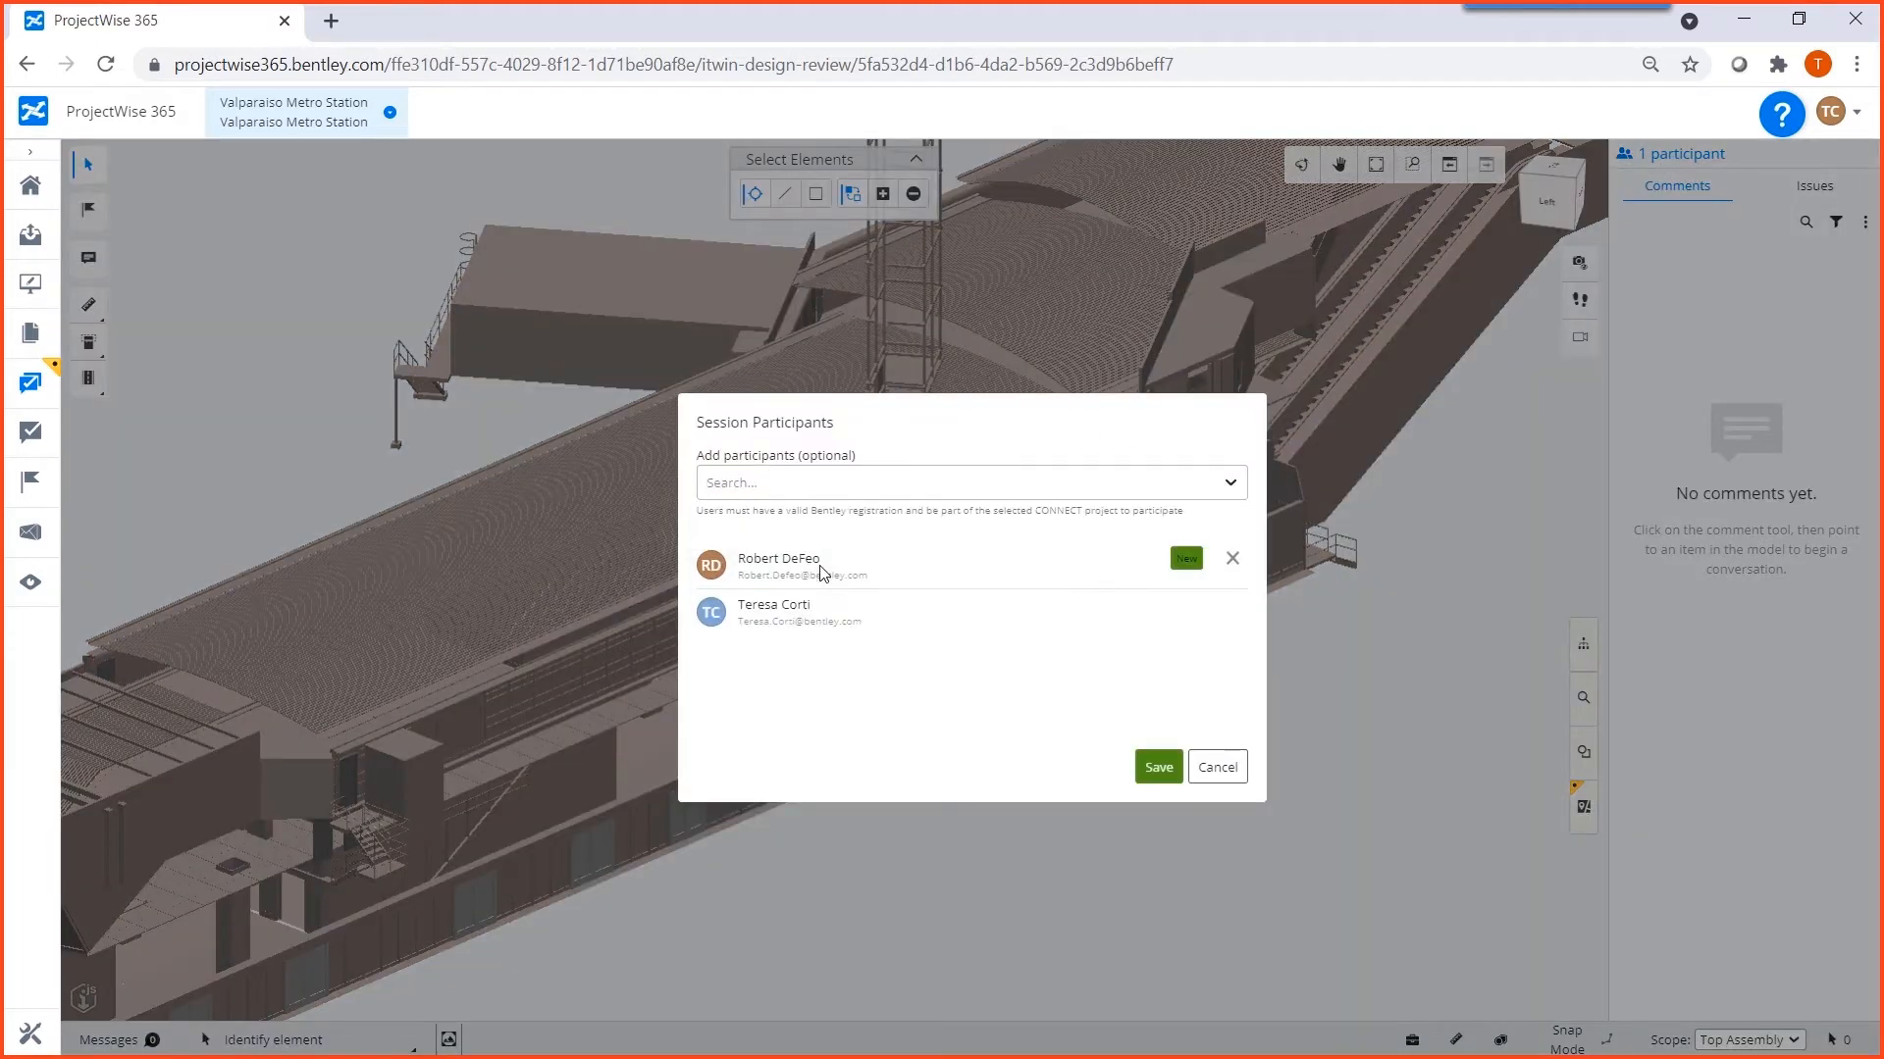
left_click(1159, 770)
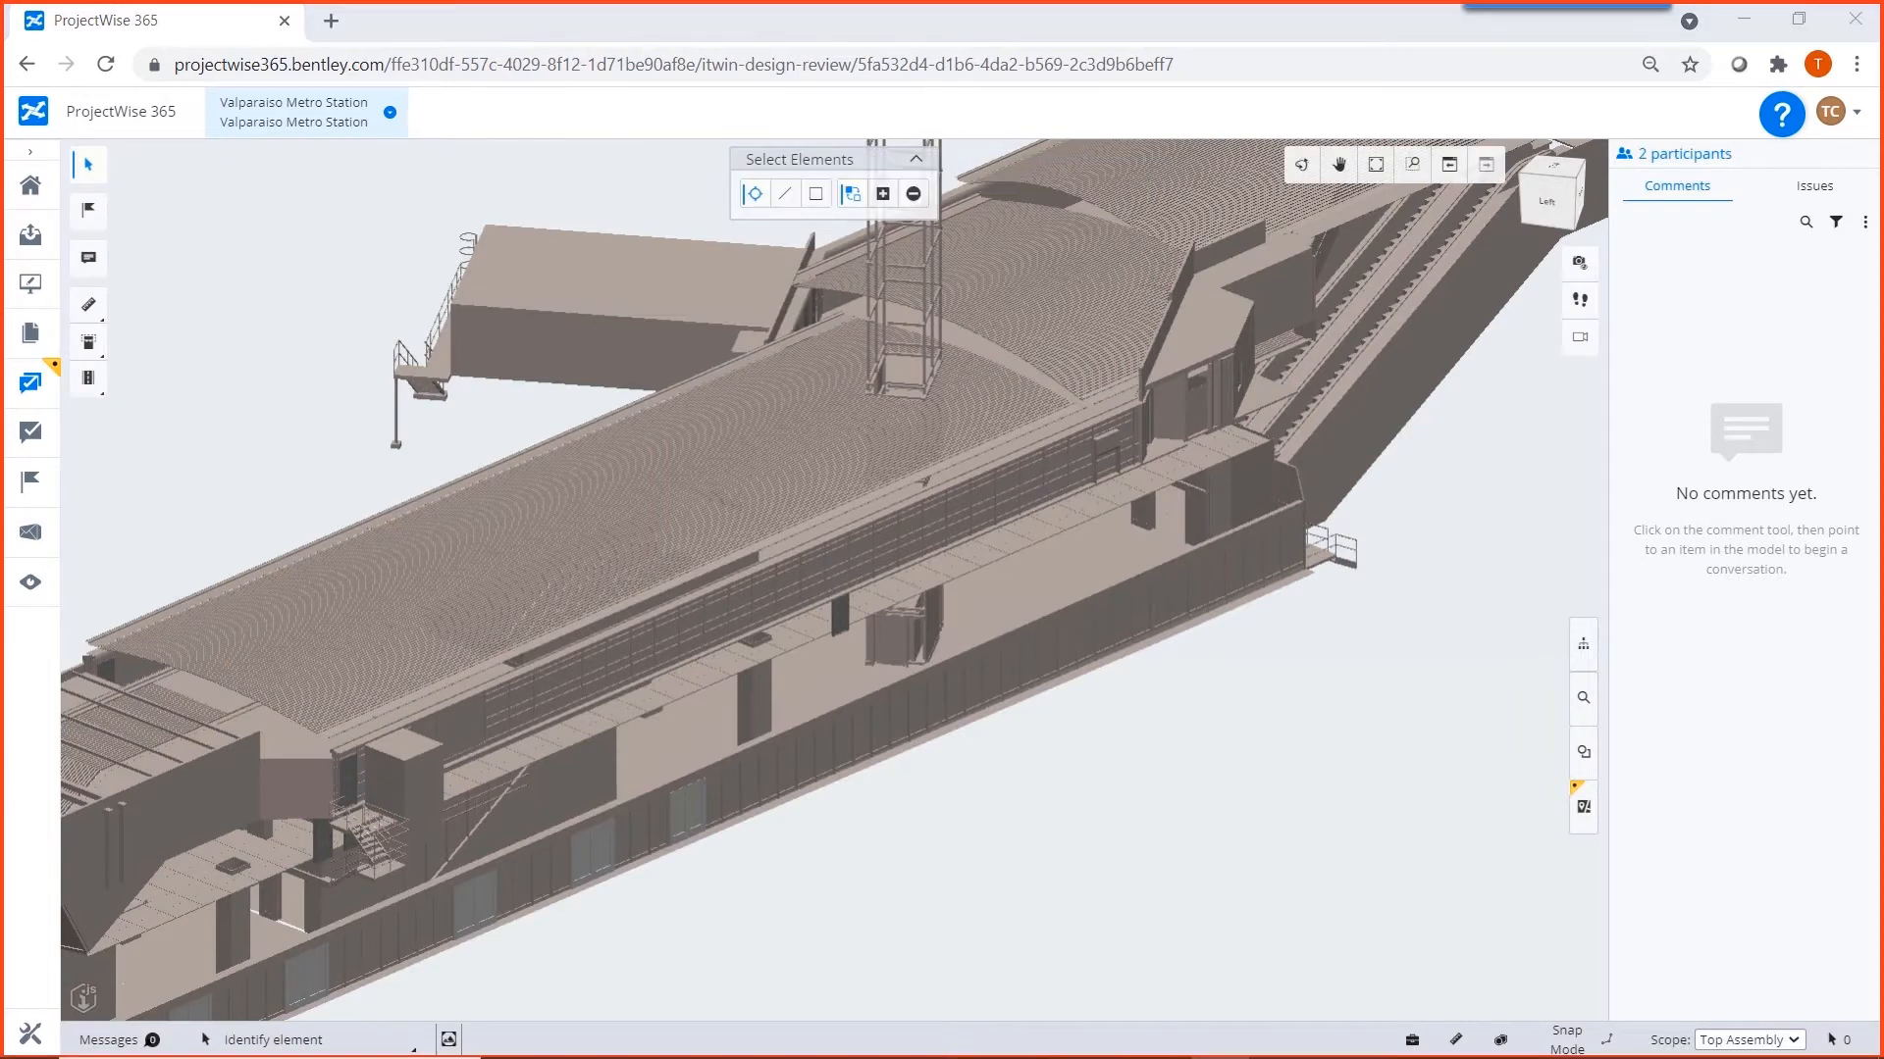
Add a comment at the base of the roof tower with the subject "Detail waterproofing at roof opening", mentioning the colleague in its text.
scroll(956, 667, "up", 5)
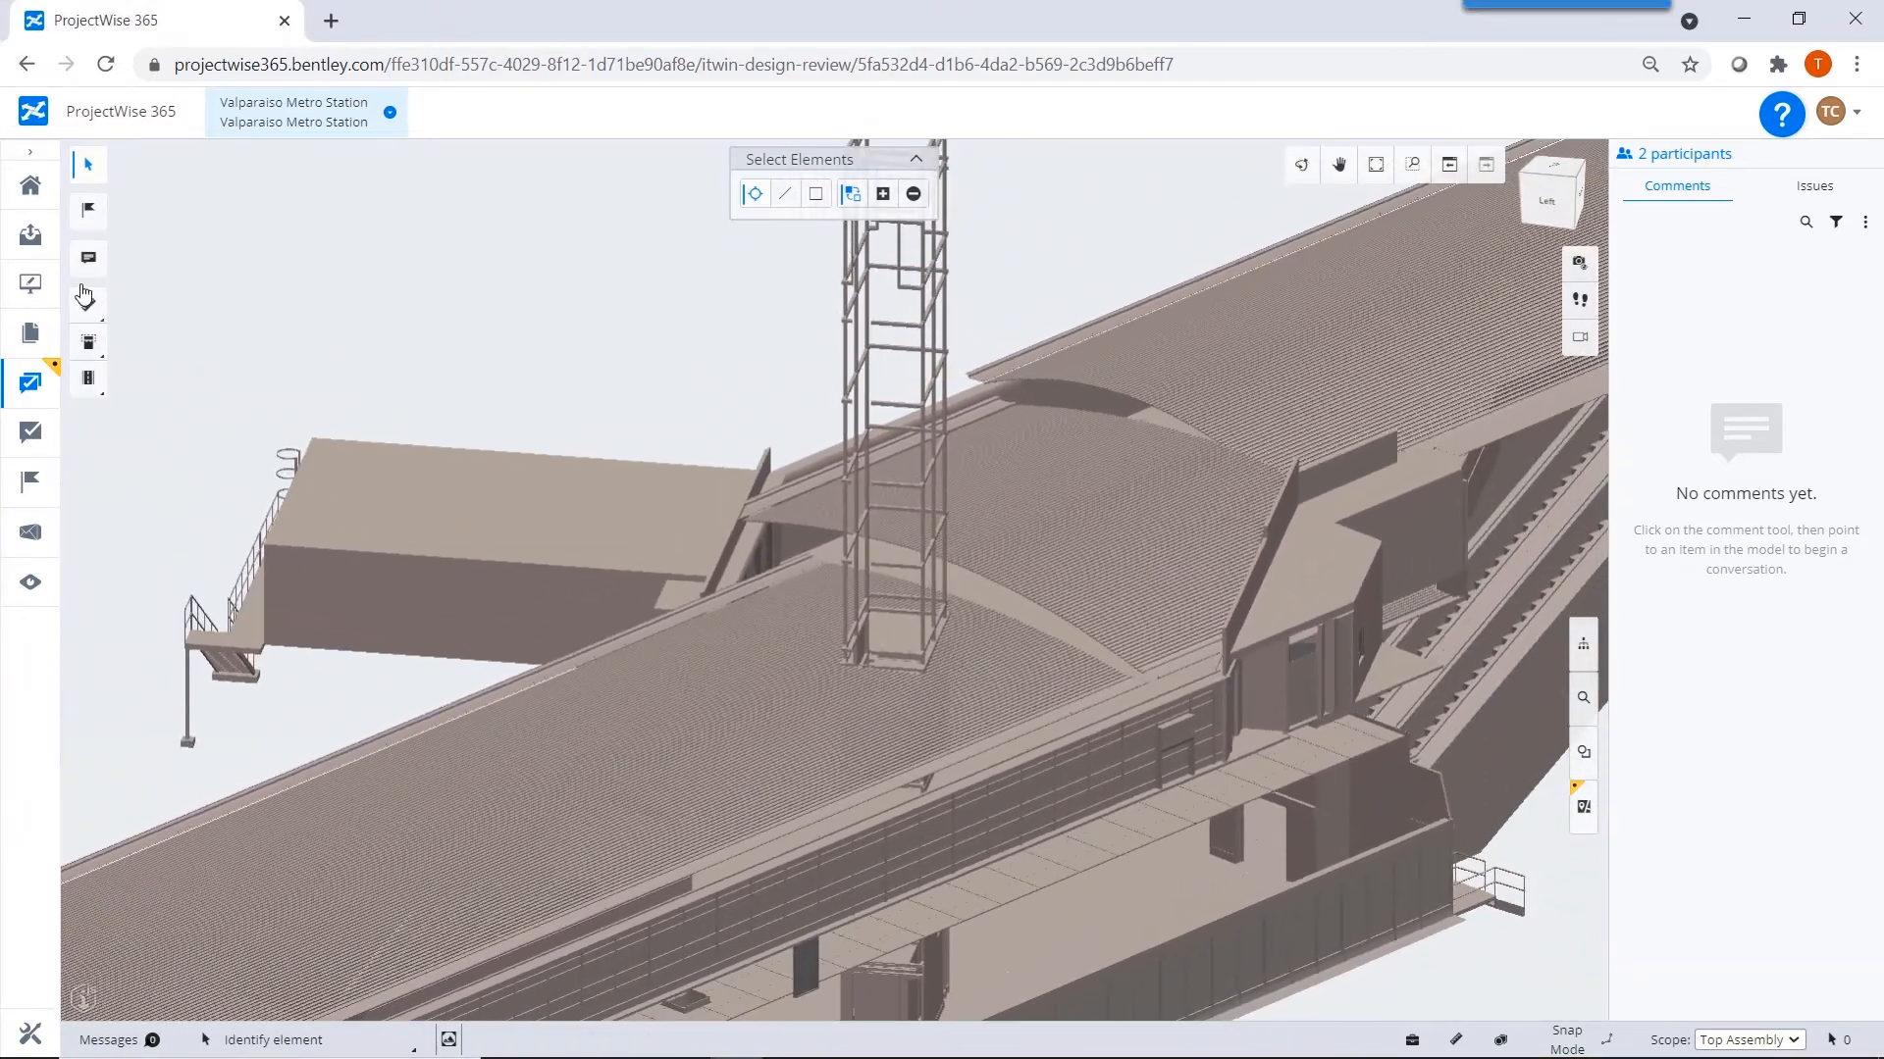
left_click(88, 258)
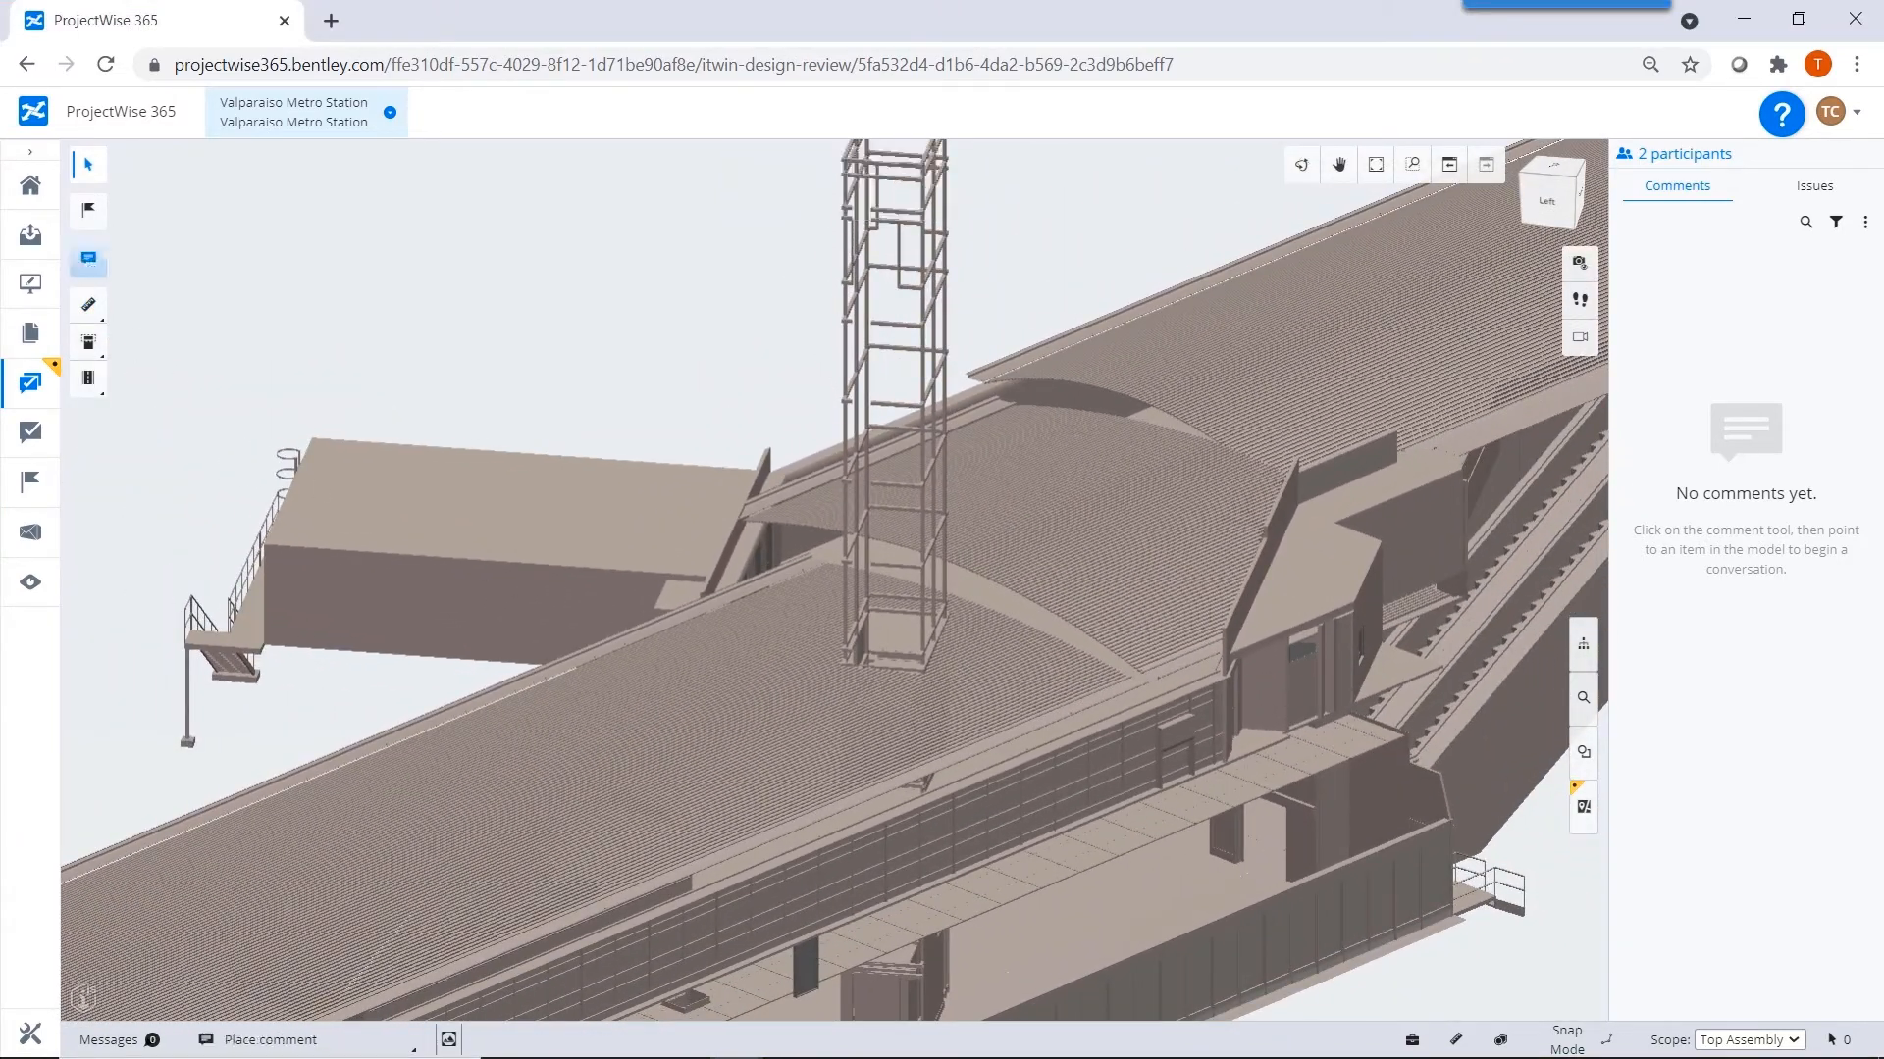
left_click(903, 655)
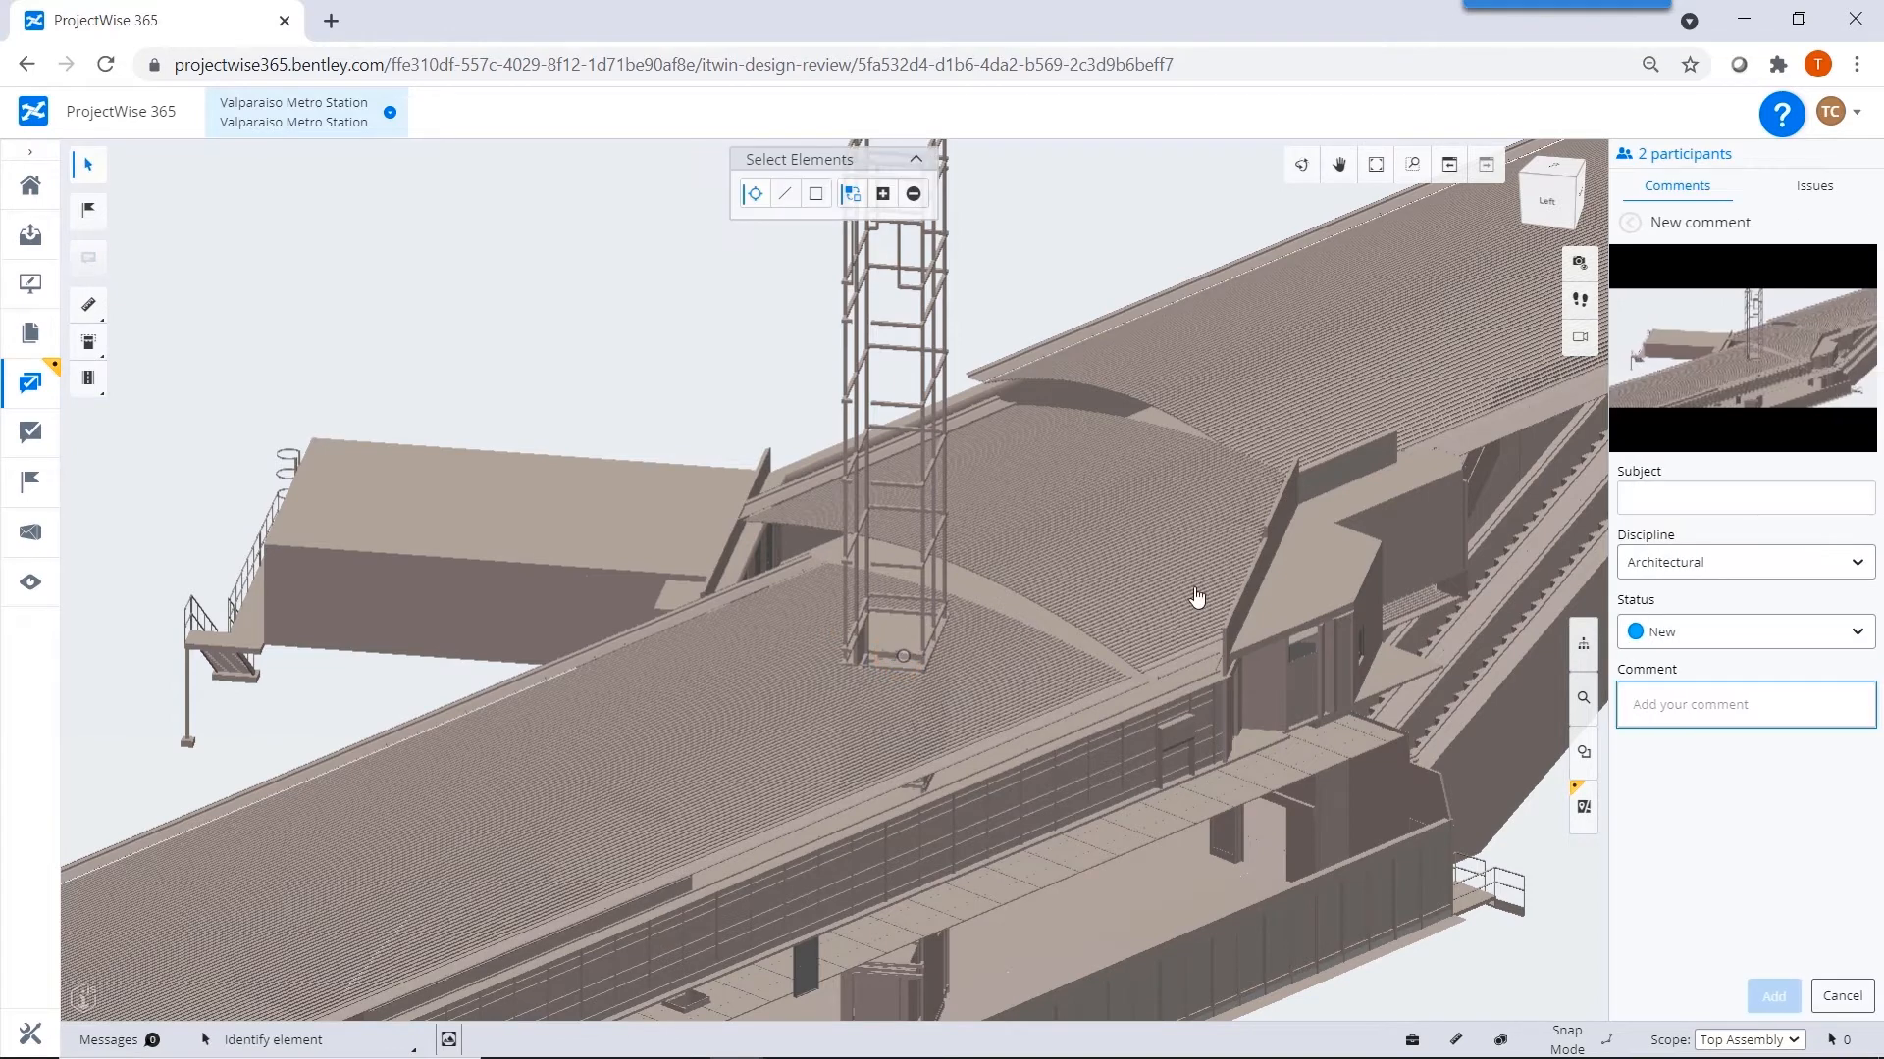
left_click(1668, 498)
type("Detail waterproofing")
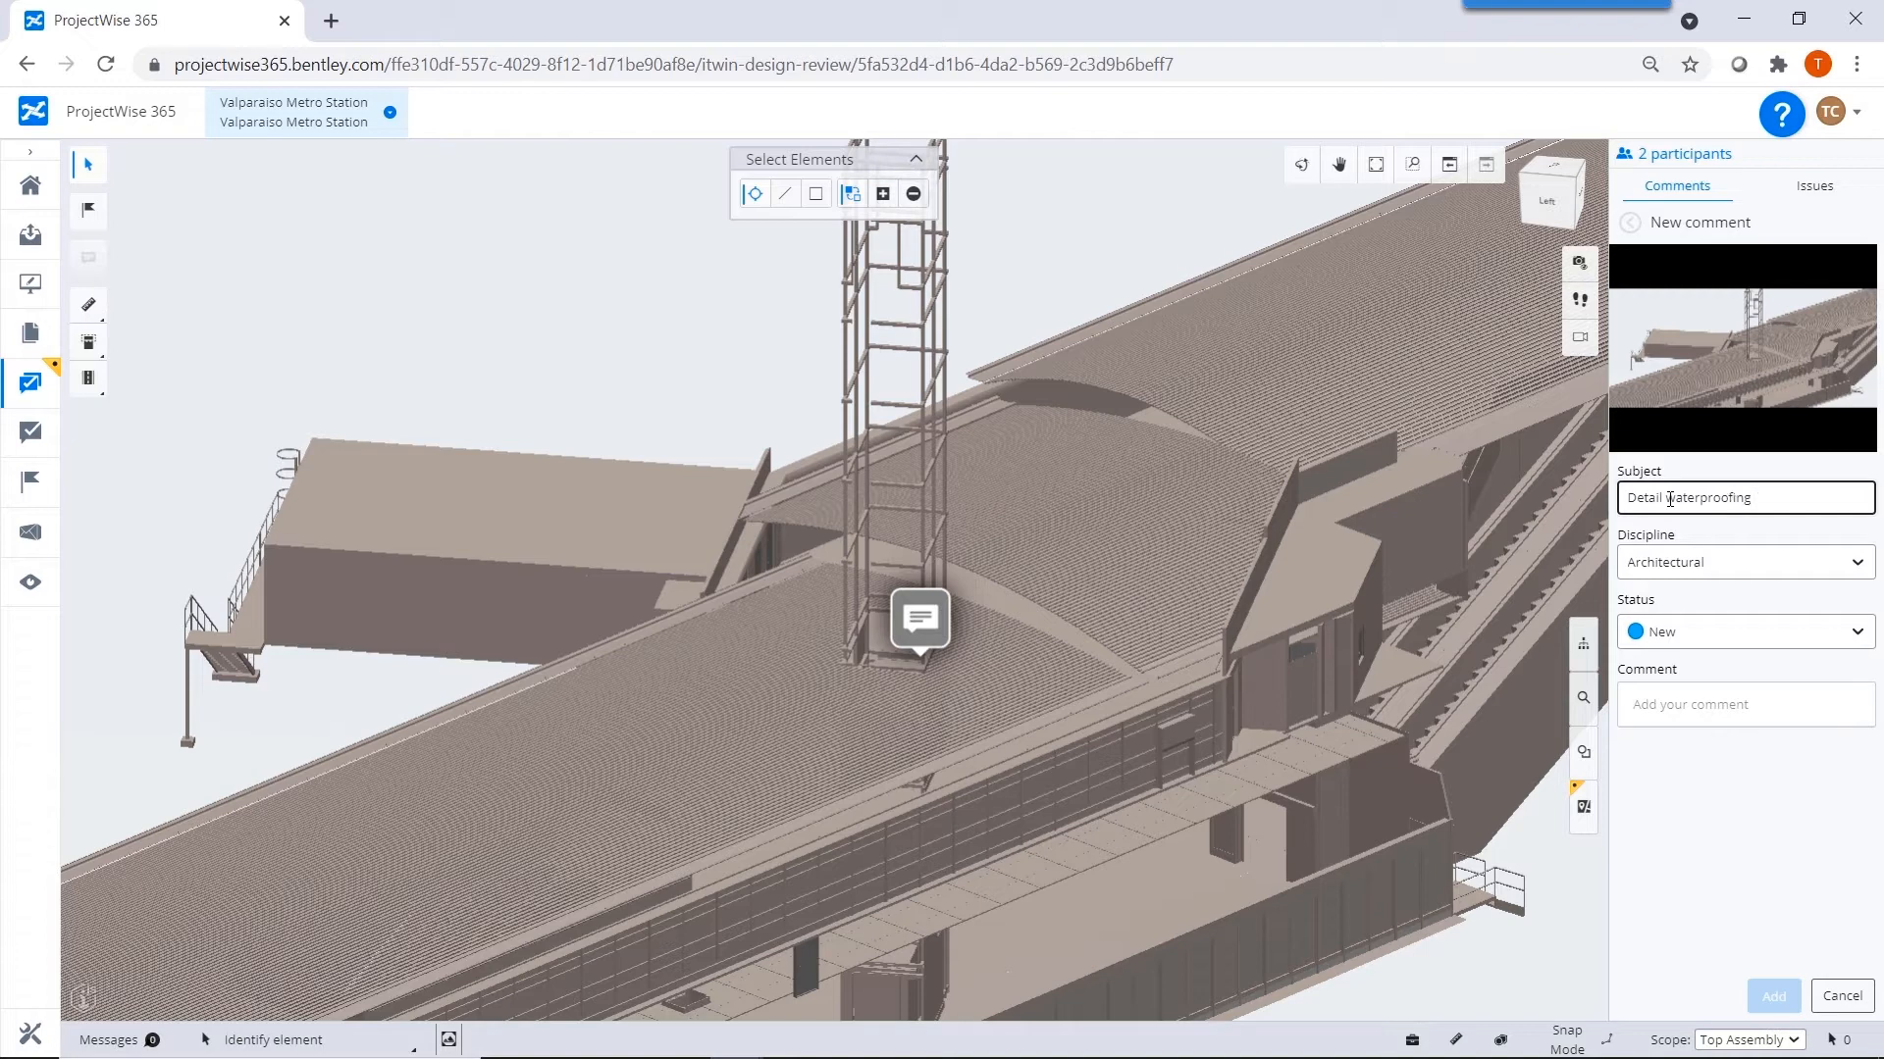
type(" at roof opening")
left_click(1662, 707)
type("@")
left_click(1690, 732)
left_click(1774, 997)
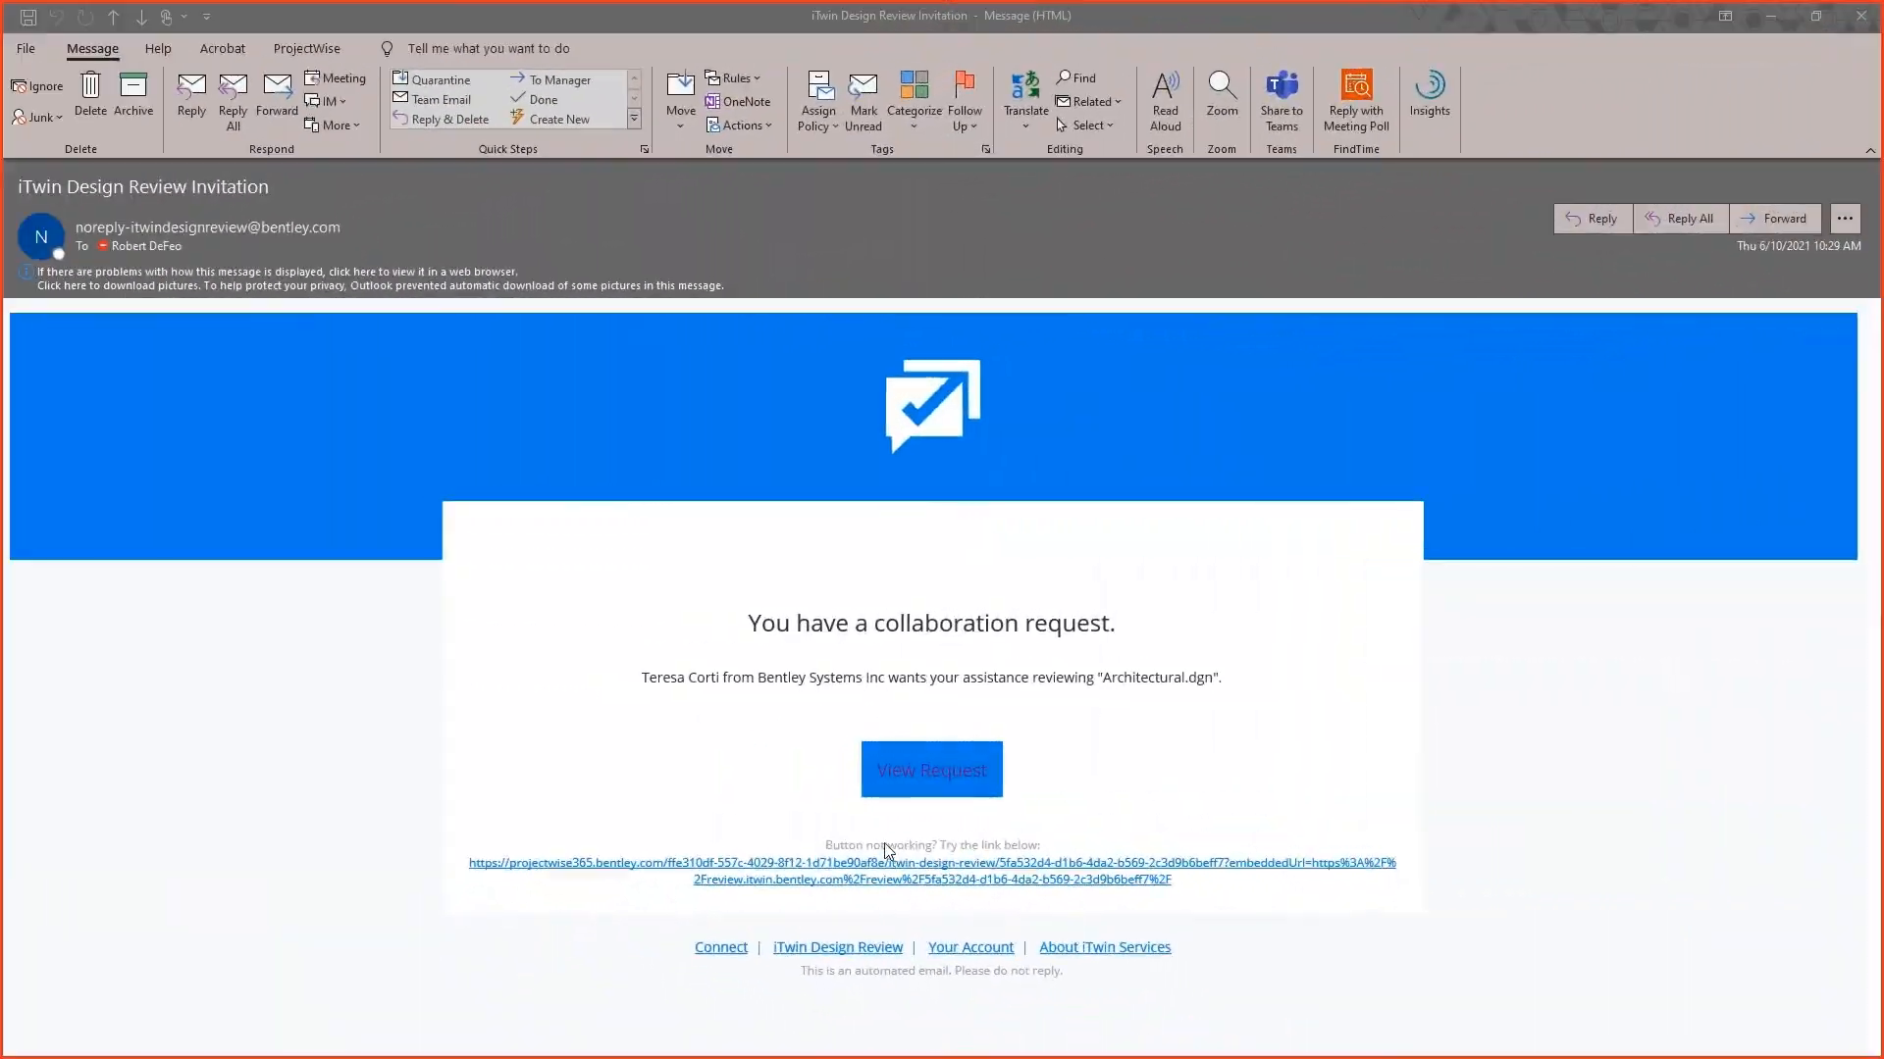
Open the review request from the invitation e-mail, signing in with the listed account, and open comment 001.
left_click(928, 767)
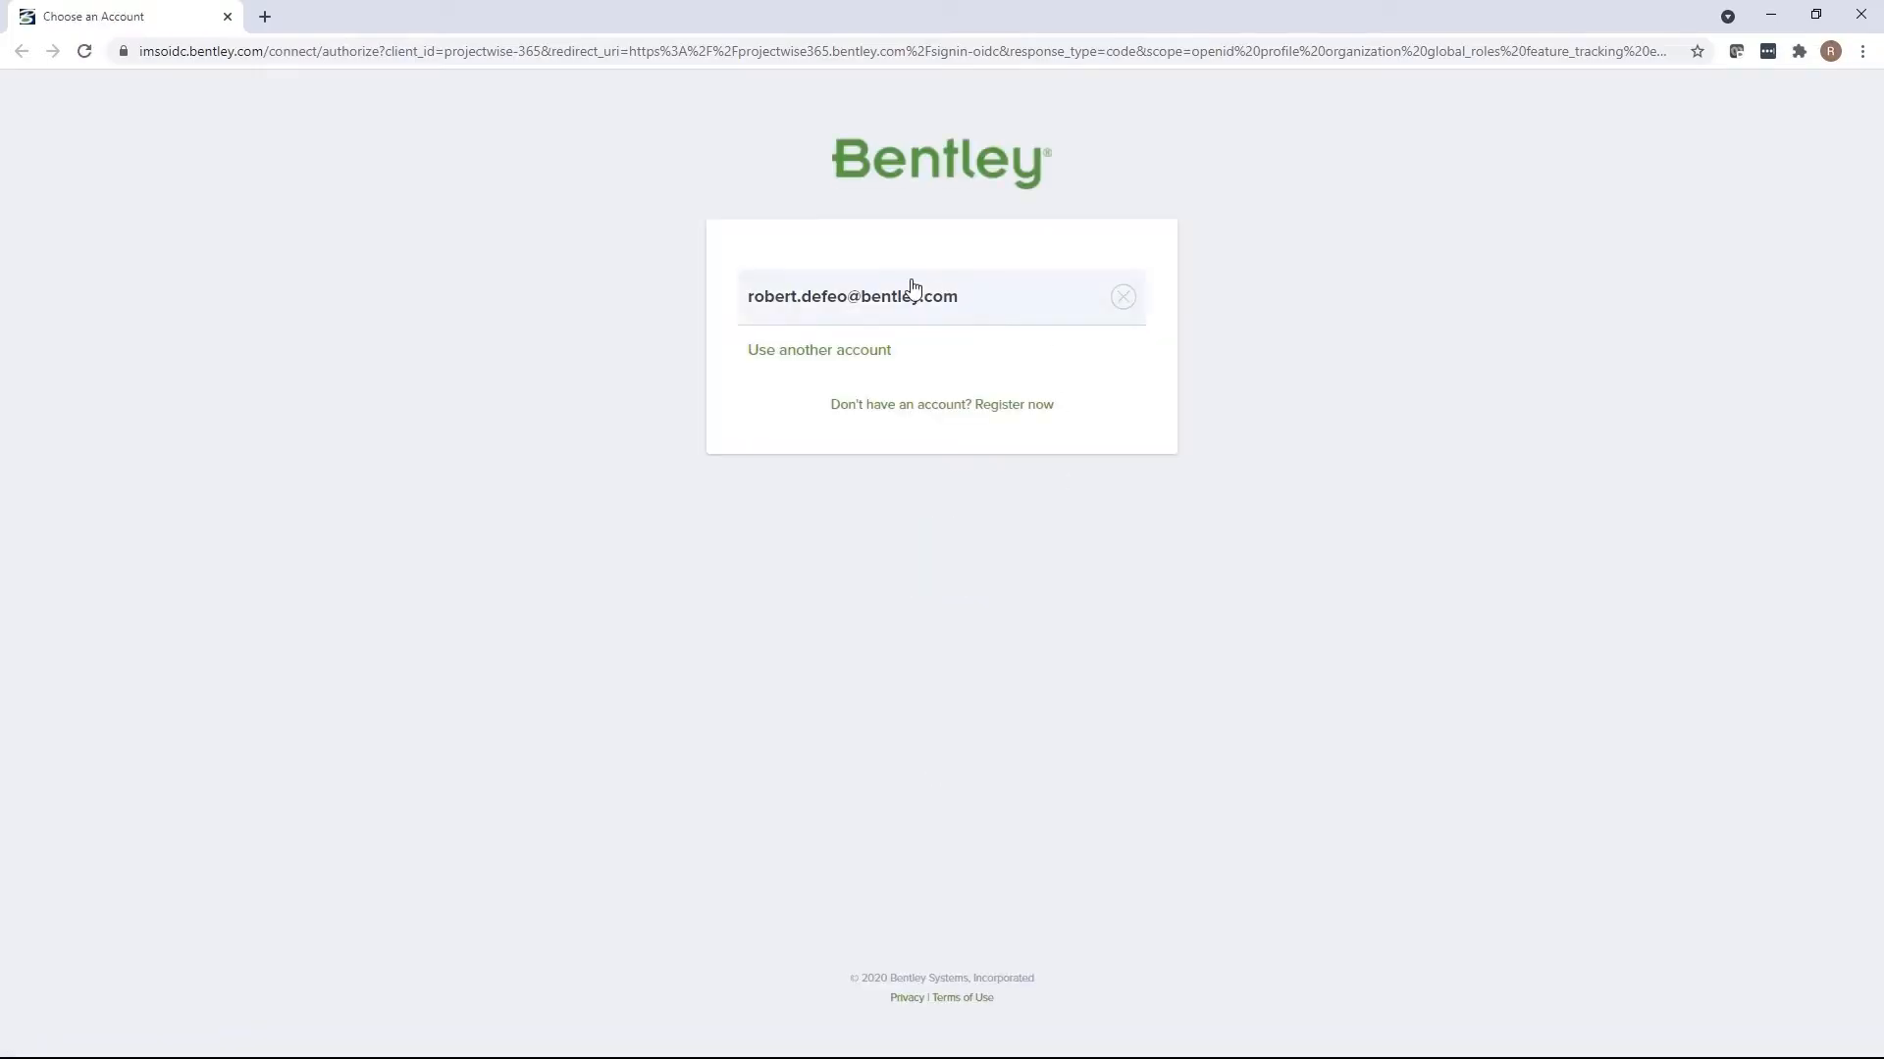
left_click(913, 294)
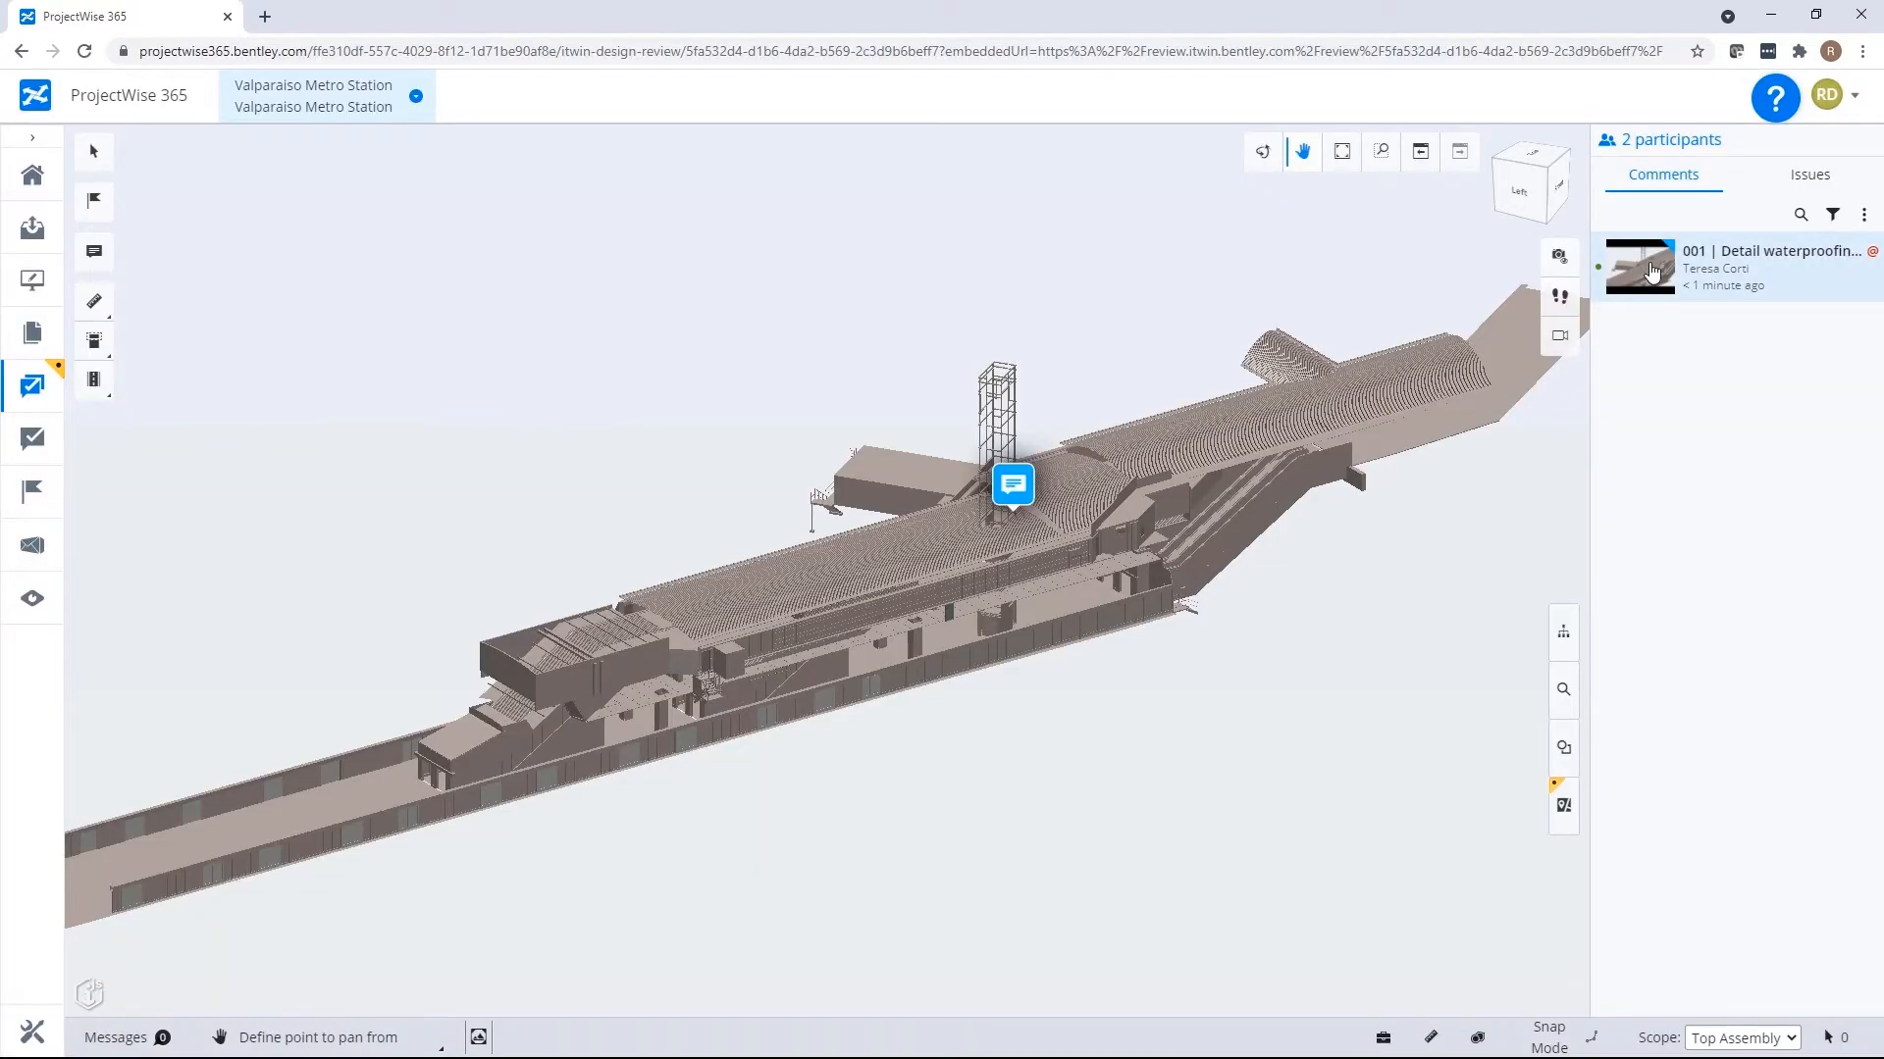
left_click(1652, 273)
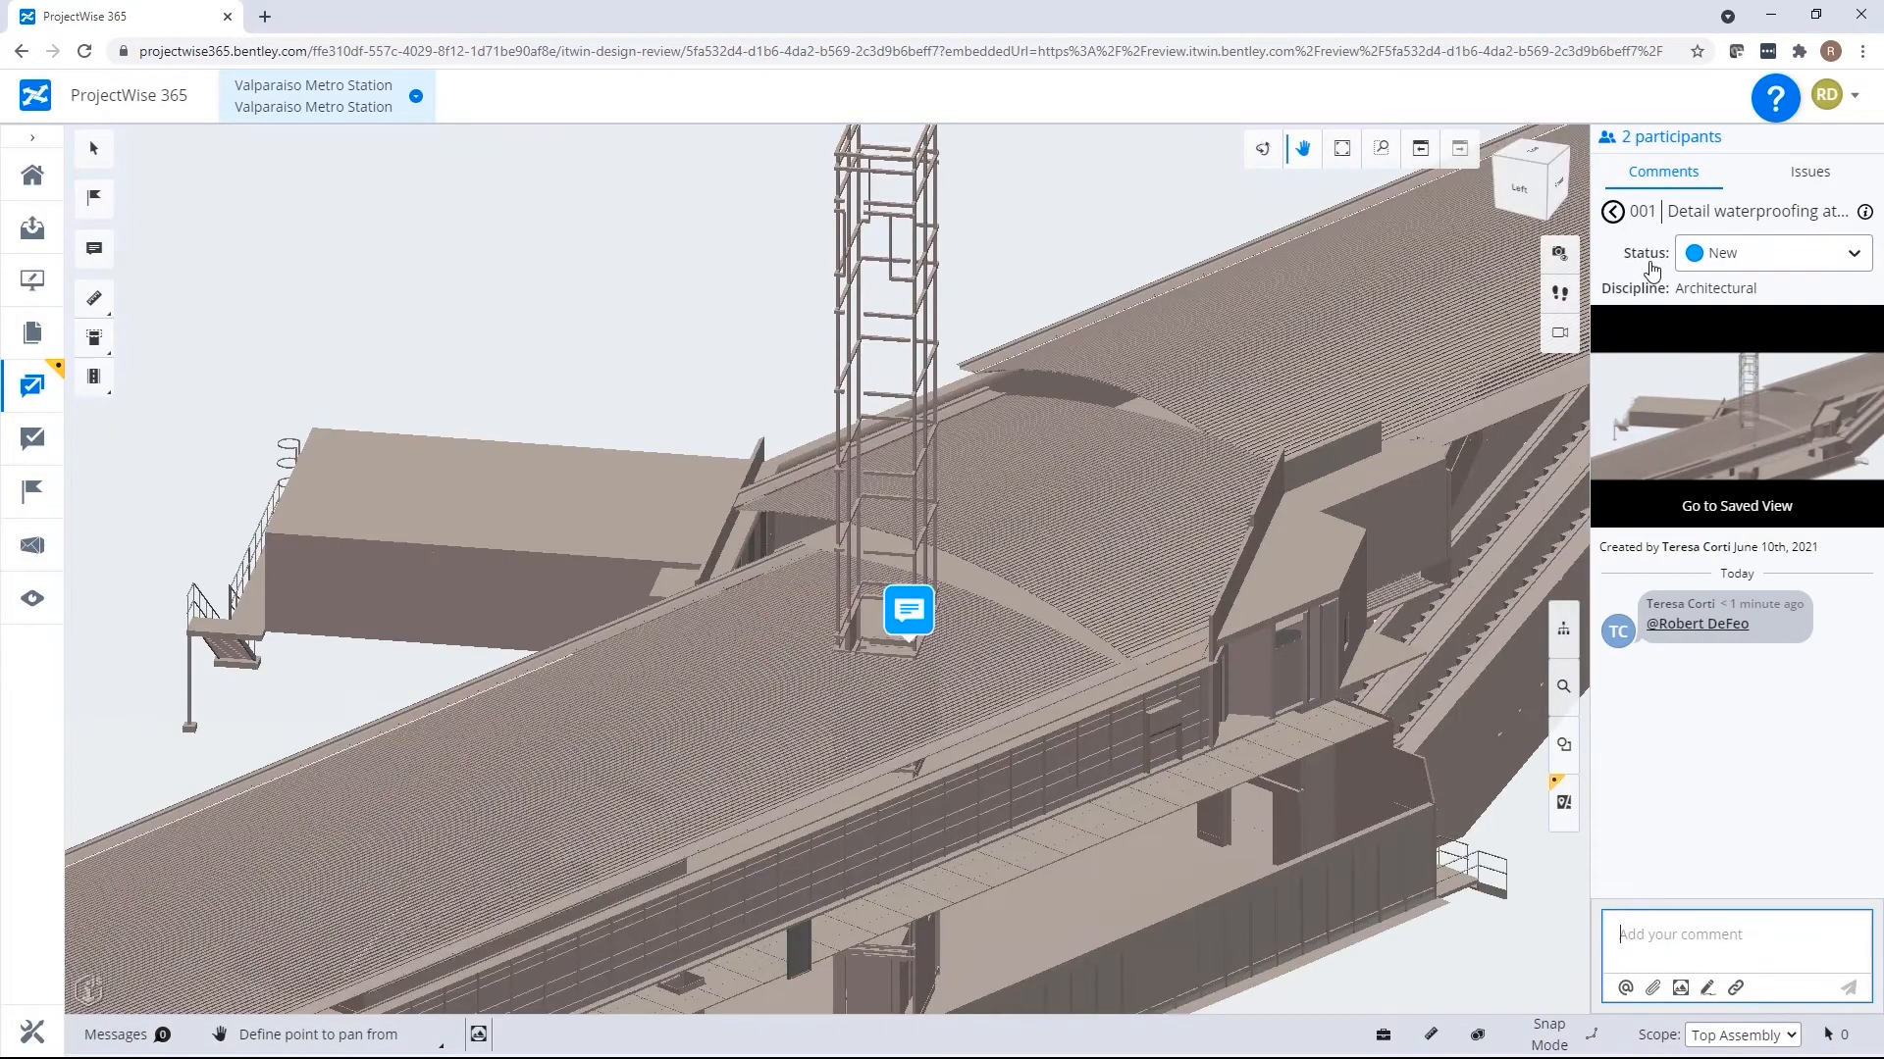
Reply to the waterproofing comment with "Will provide detail of this area on construction documents".
left_click(1709, 960)
type("Will provide detail of this area on c")
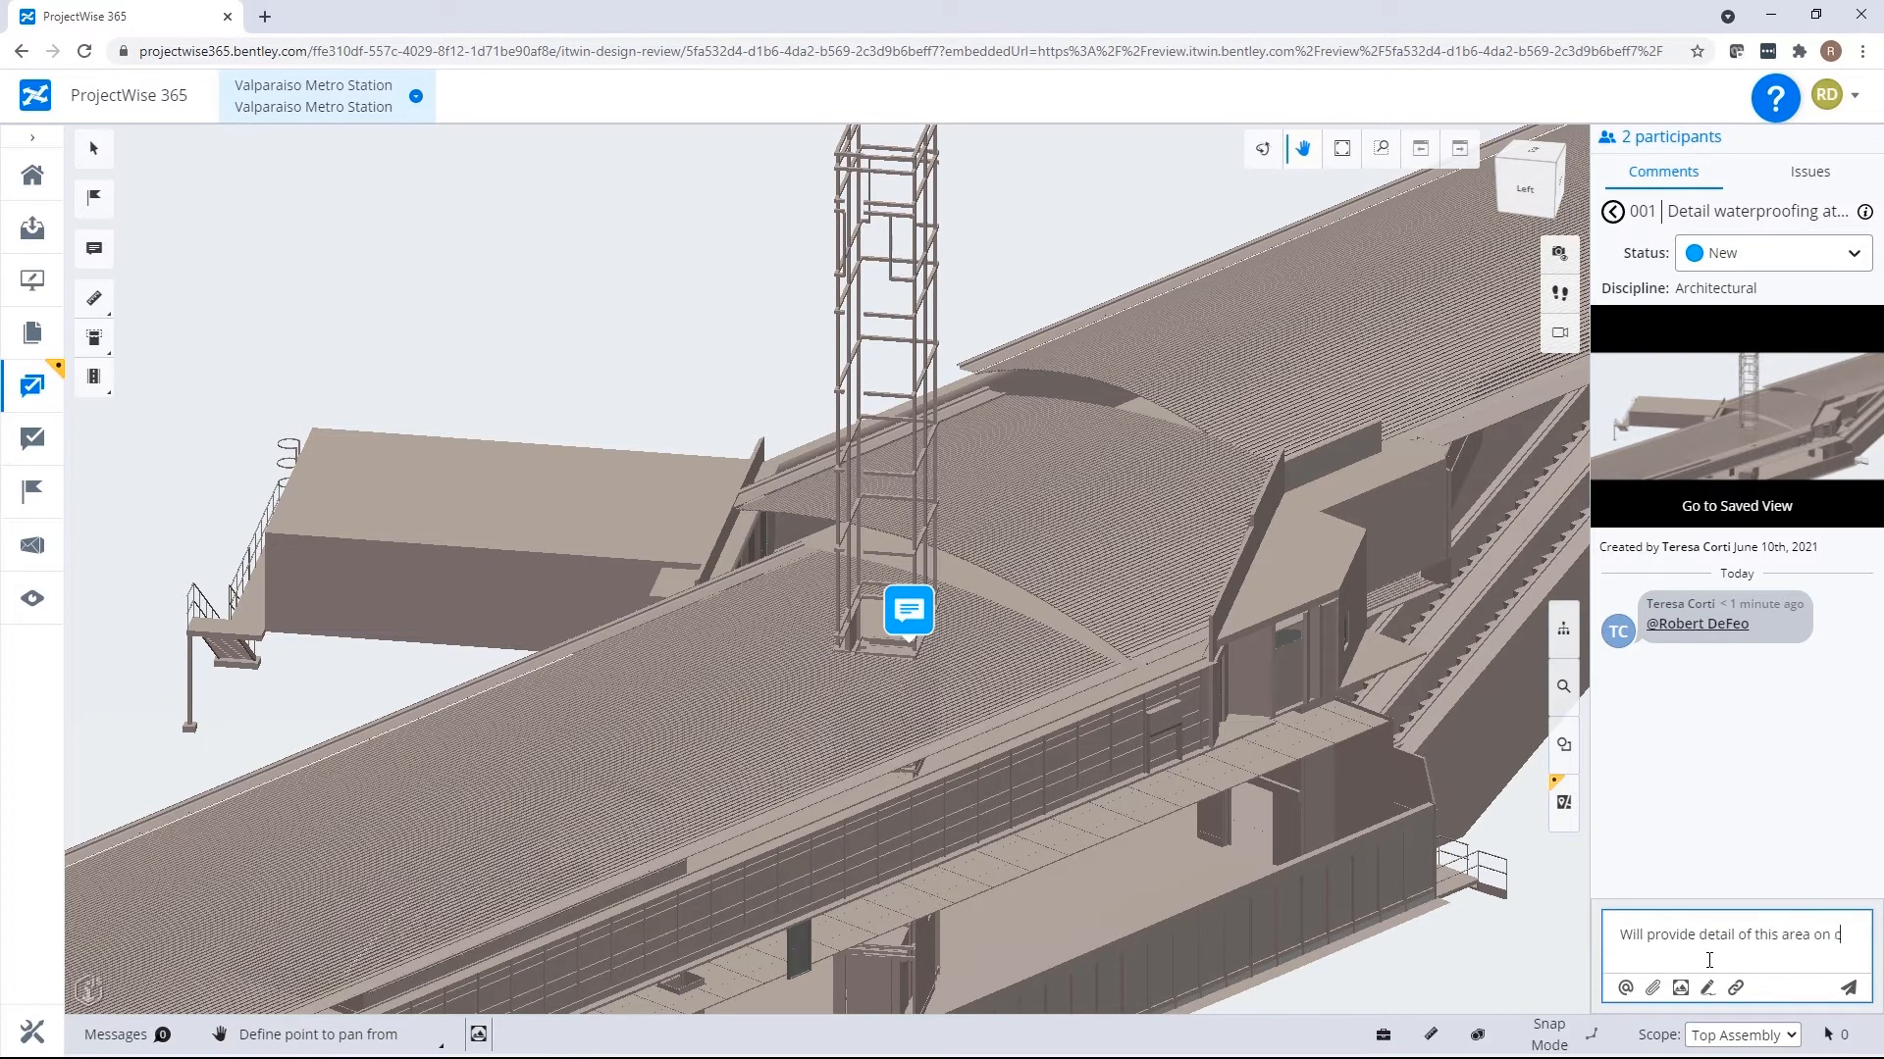
type("onstruction documents")
key("Return")
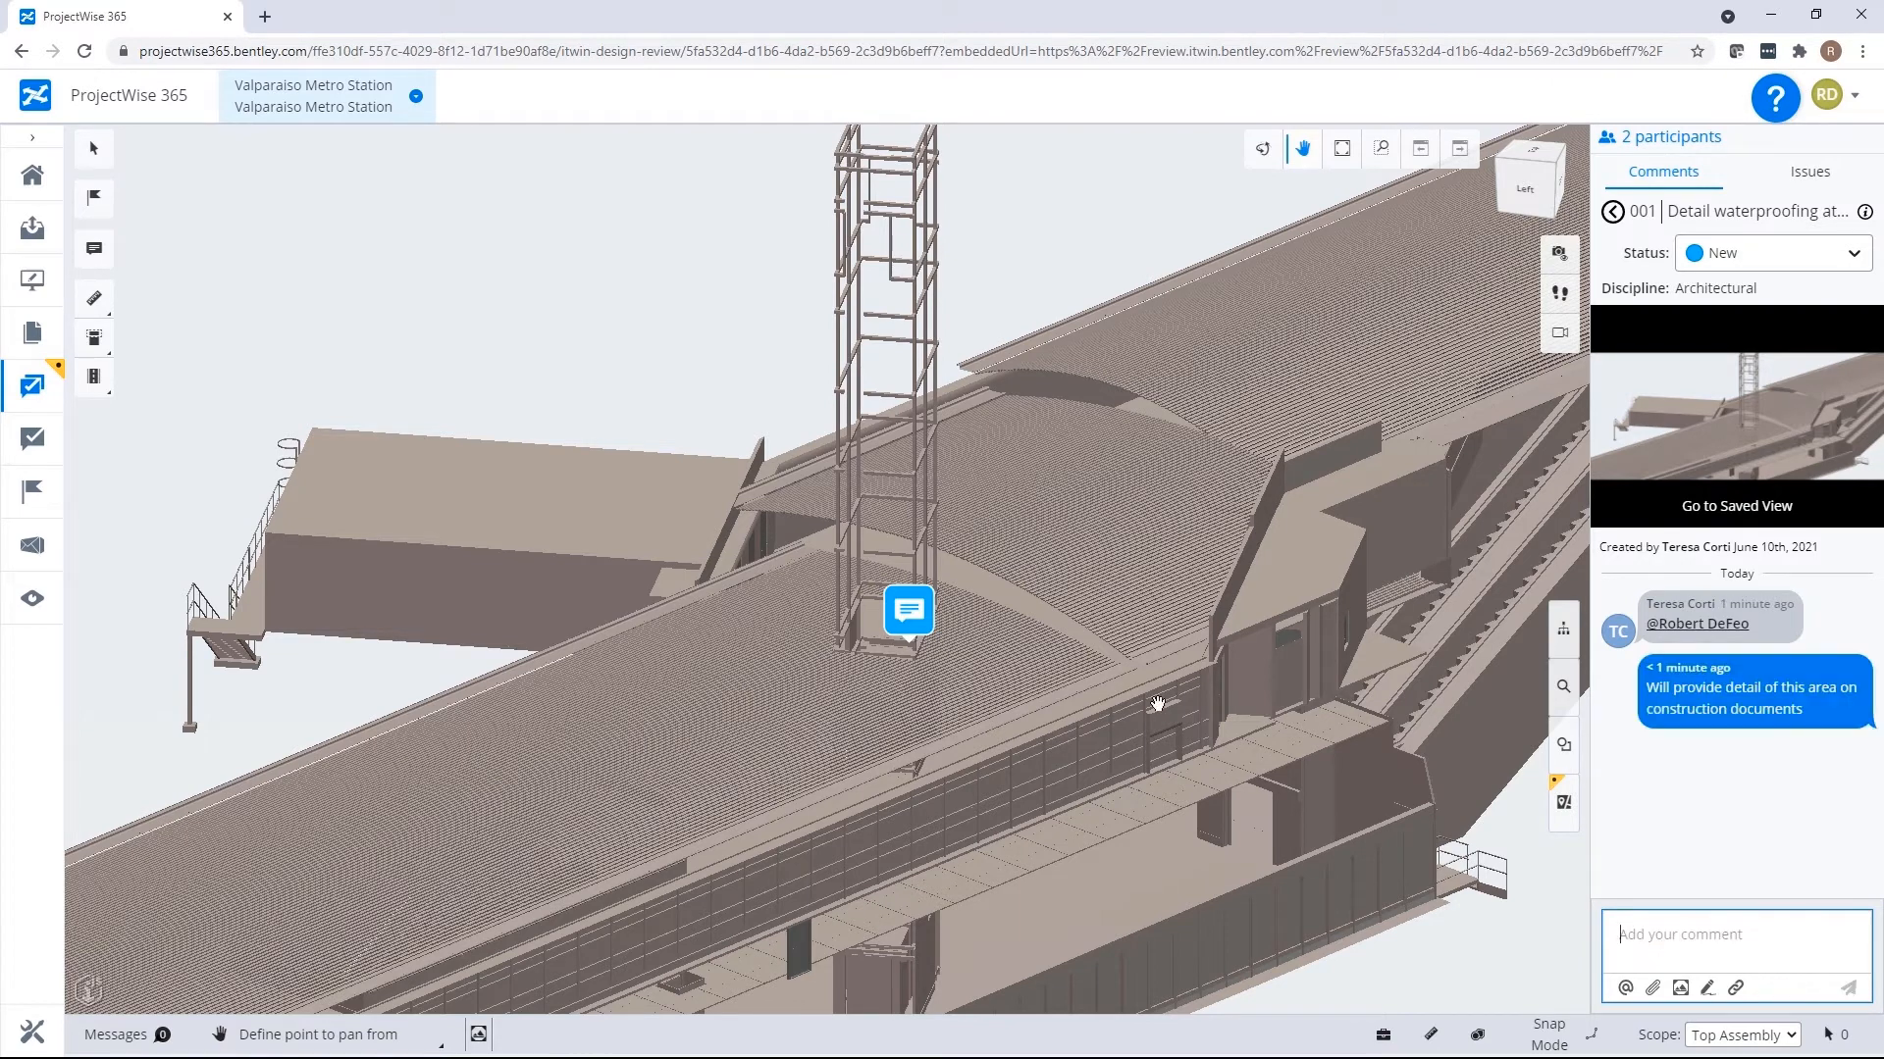
Add a second reply mentioning the comment's author, "Please review detail once complete", and return to the comments list.
left_click(1624, 986)
left_click(1656, 979)
type("Please review detail once complete")
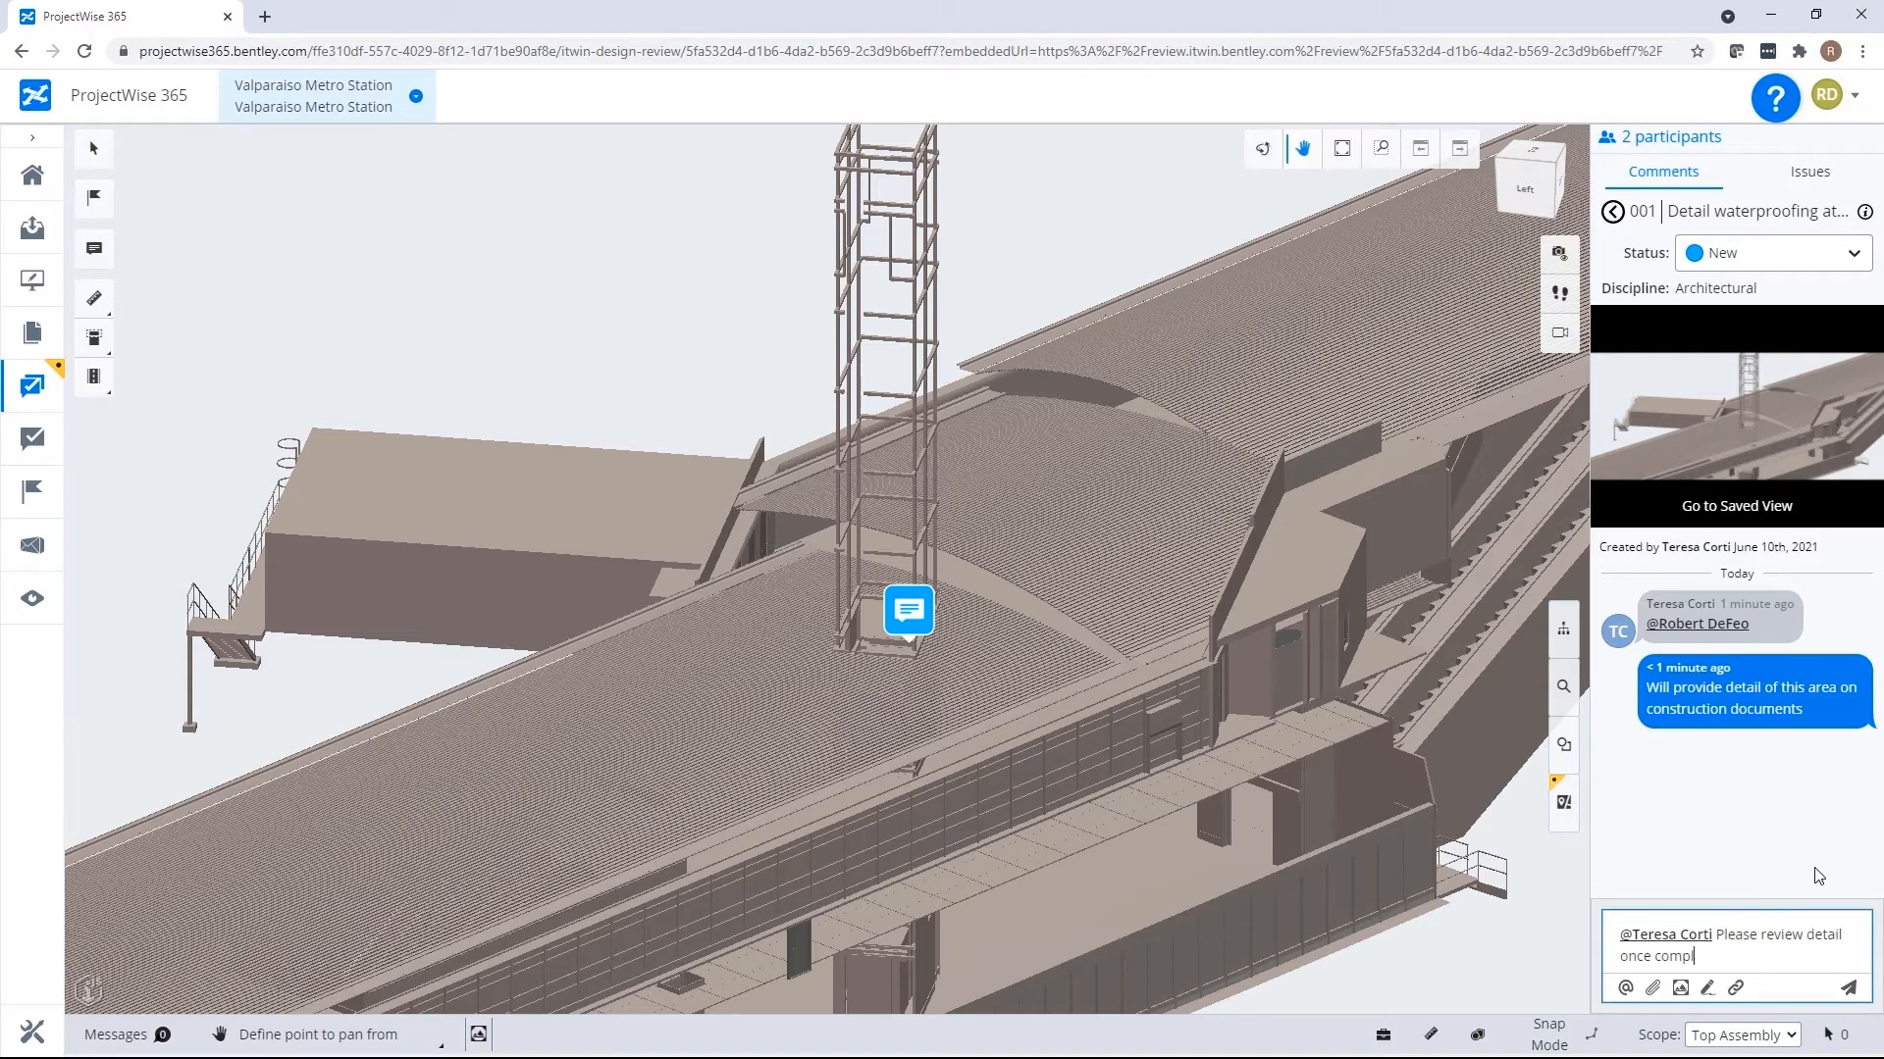
key("Return")
left_click(1613, 212)
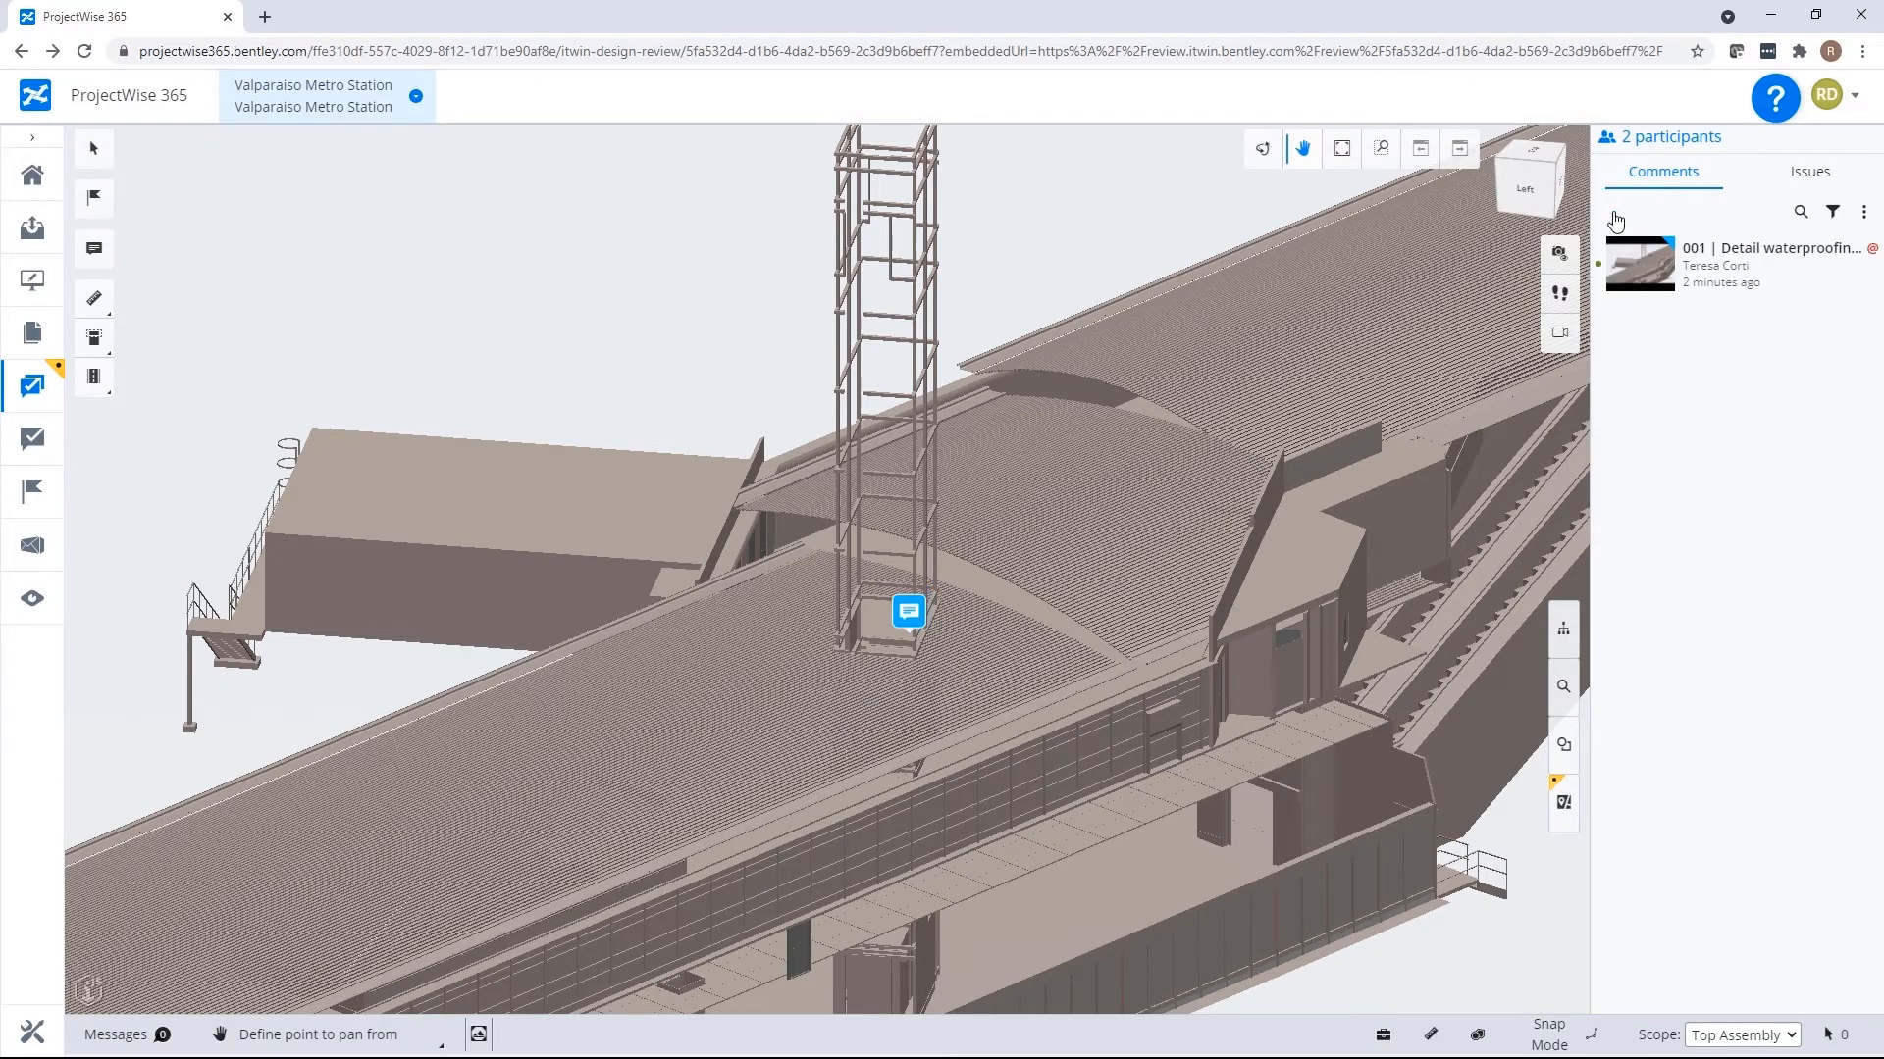
Create a Design Issue at the lower end of the stair stringer with the subject "Stairwell Connection".
scroll(1223, 588, "down", 2)
scroll(745, 900, "up", 4)
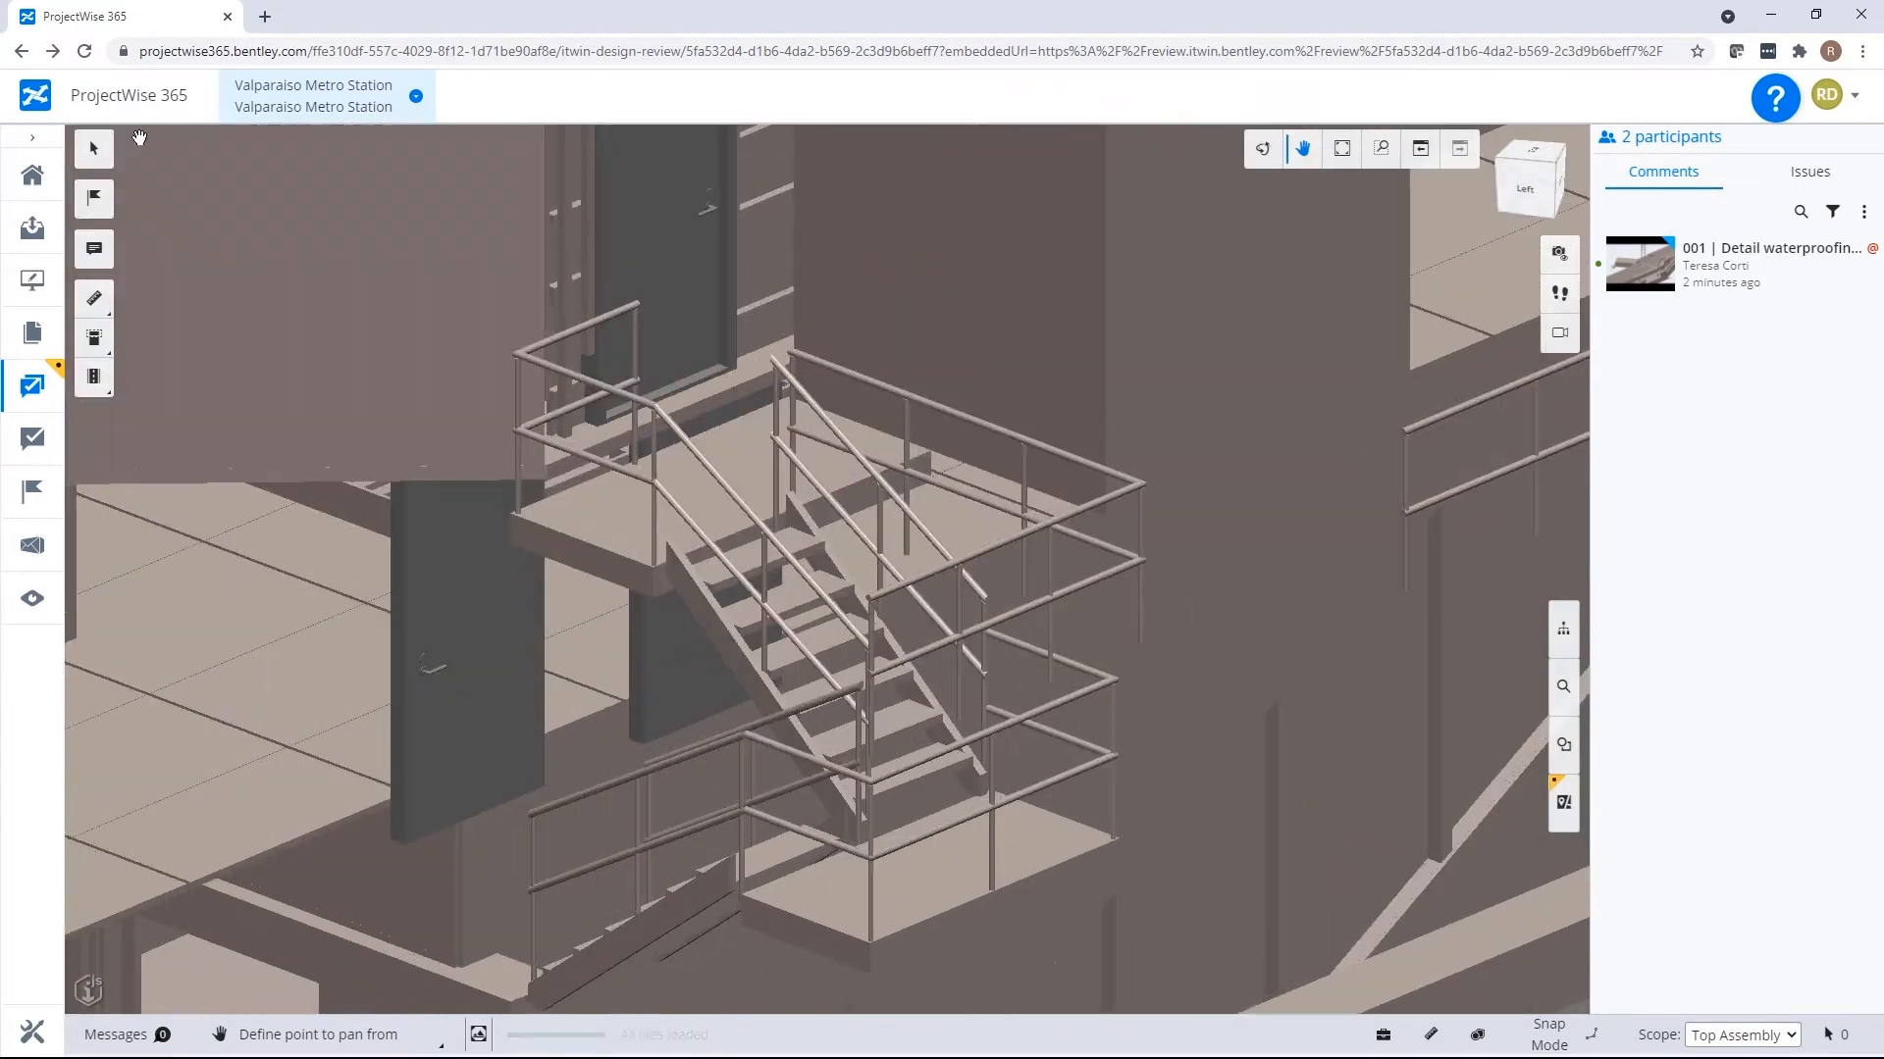
left_click(94, 197)
left_click(974, 770)
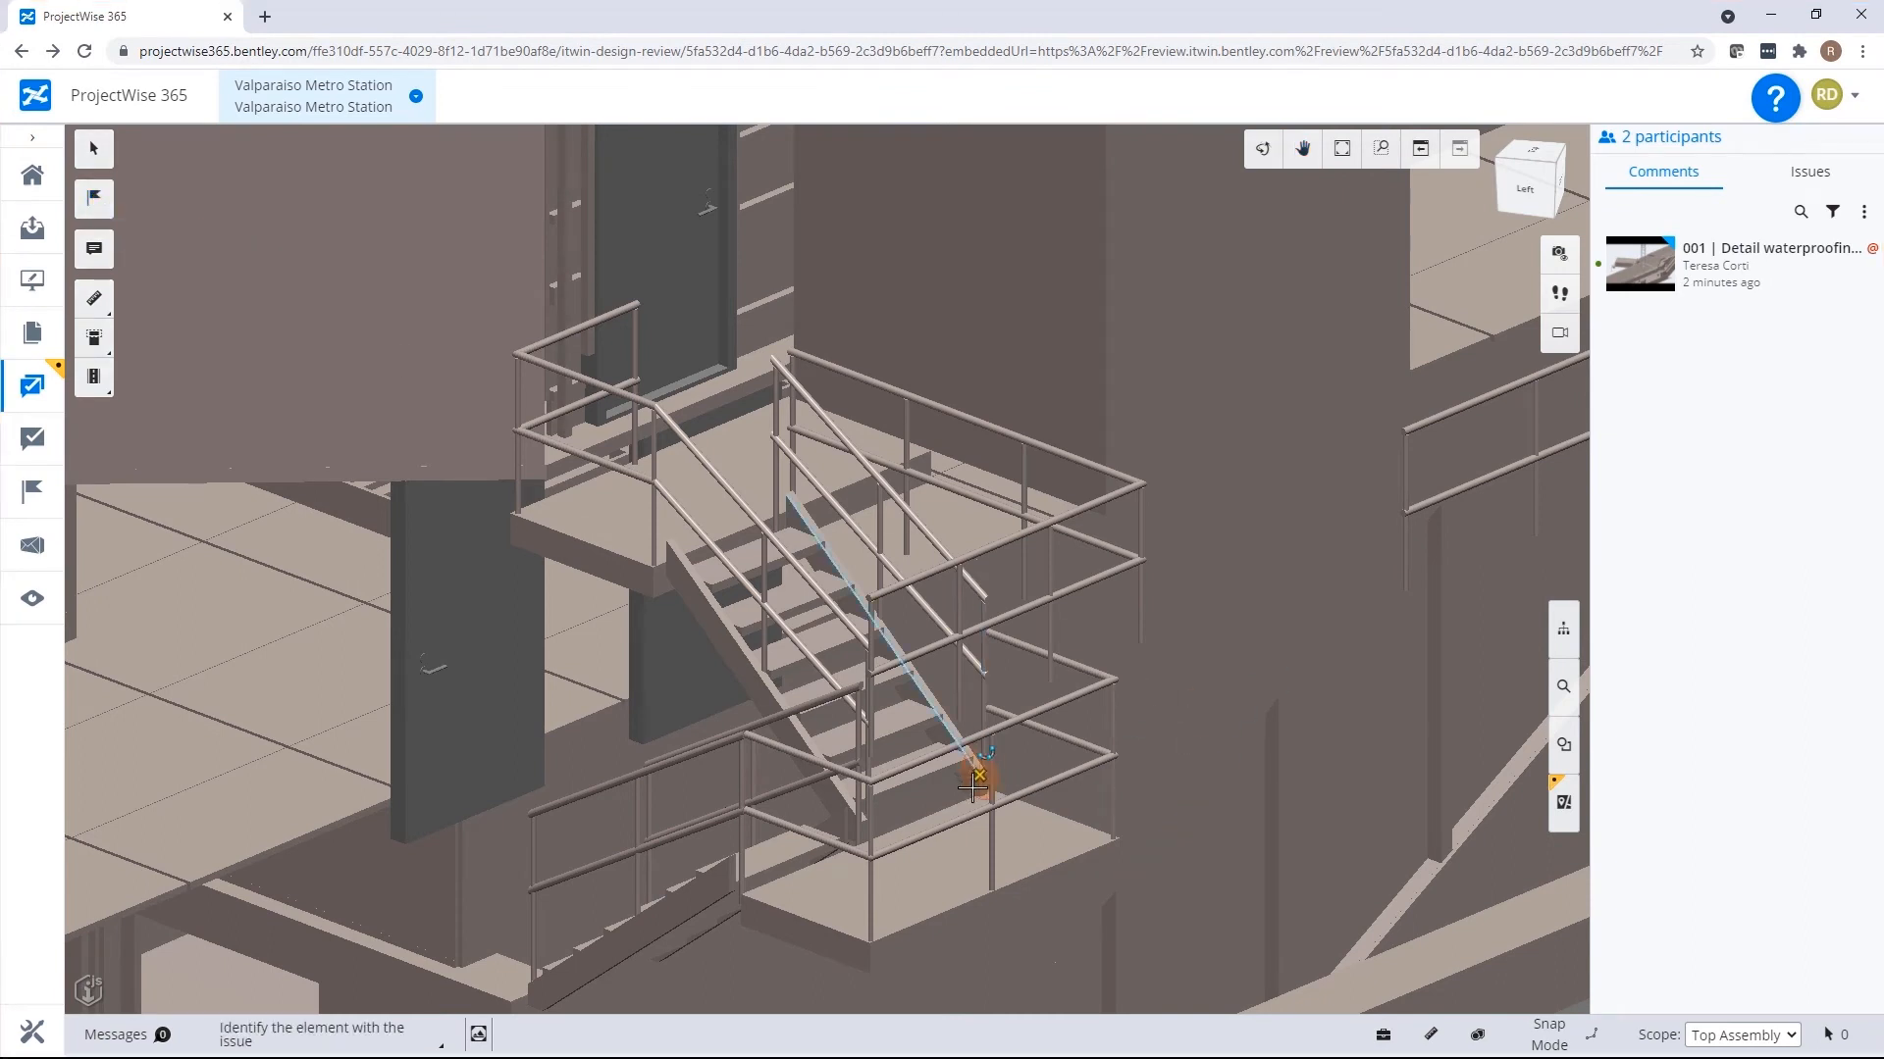
type("Stairwell Connection")
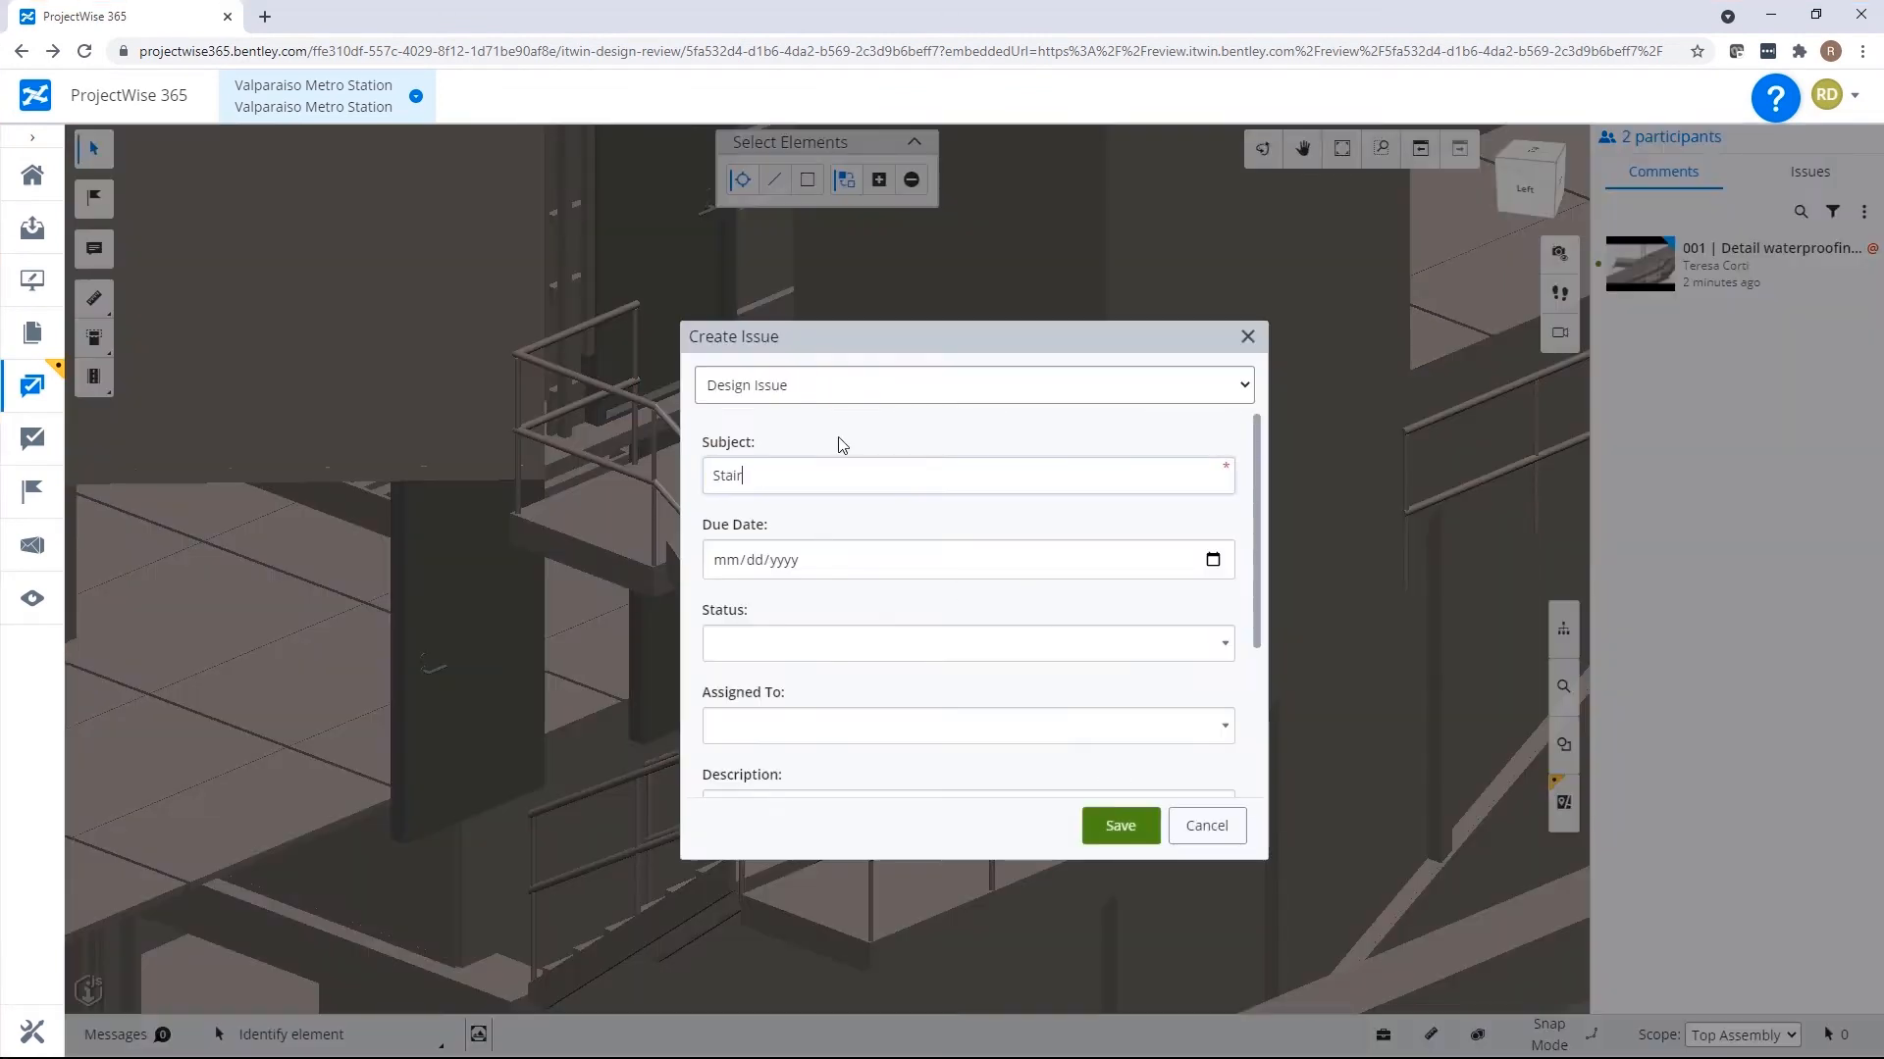
key("Tab")
Set the issue's status, assign it to the colleague, describe it as "Please correct stairwell connection to landing." and save it.
left_click(814, 726)
left_click(807, 647)
left_click(802, 716)
left_click(800, 726)
left_click(795, 688)
scroll(793, 677, "down", 3)
left_click(787, 578)
type("Please correct stairwell connection to landing.")
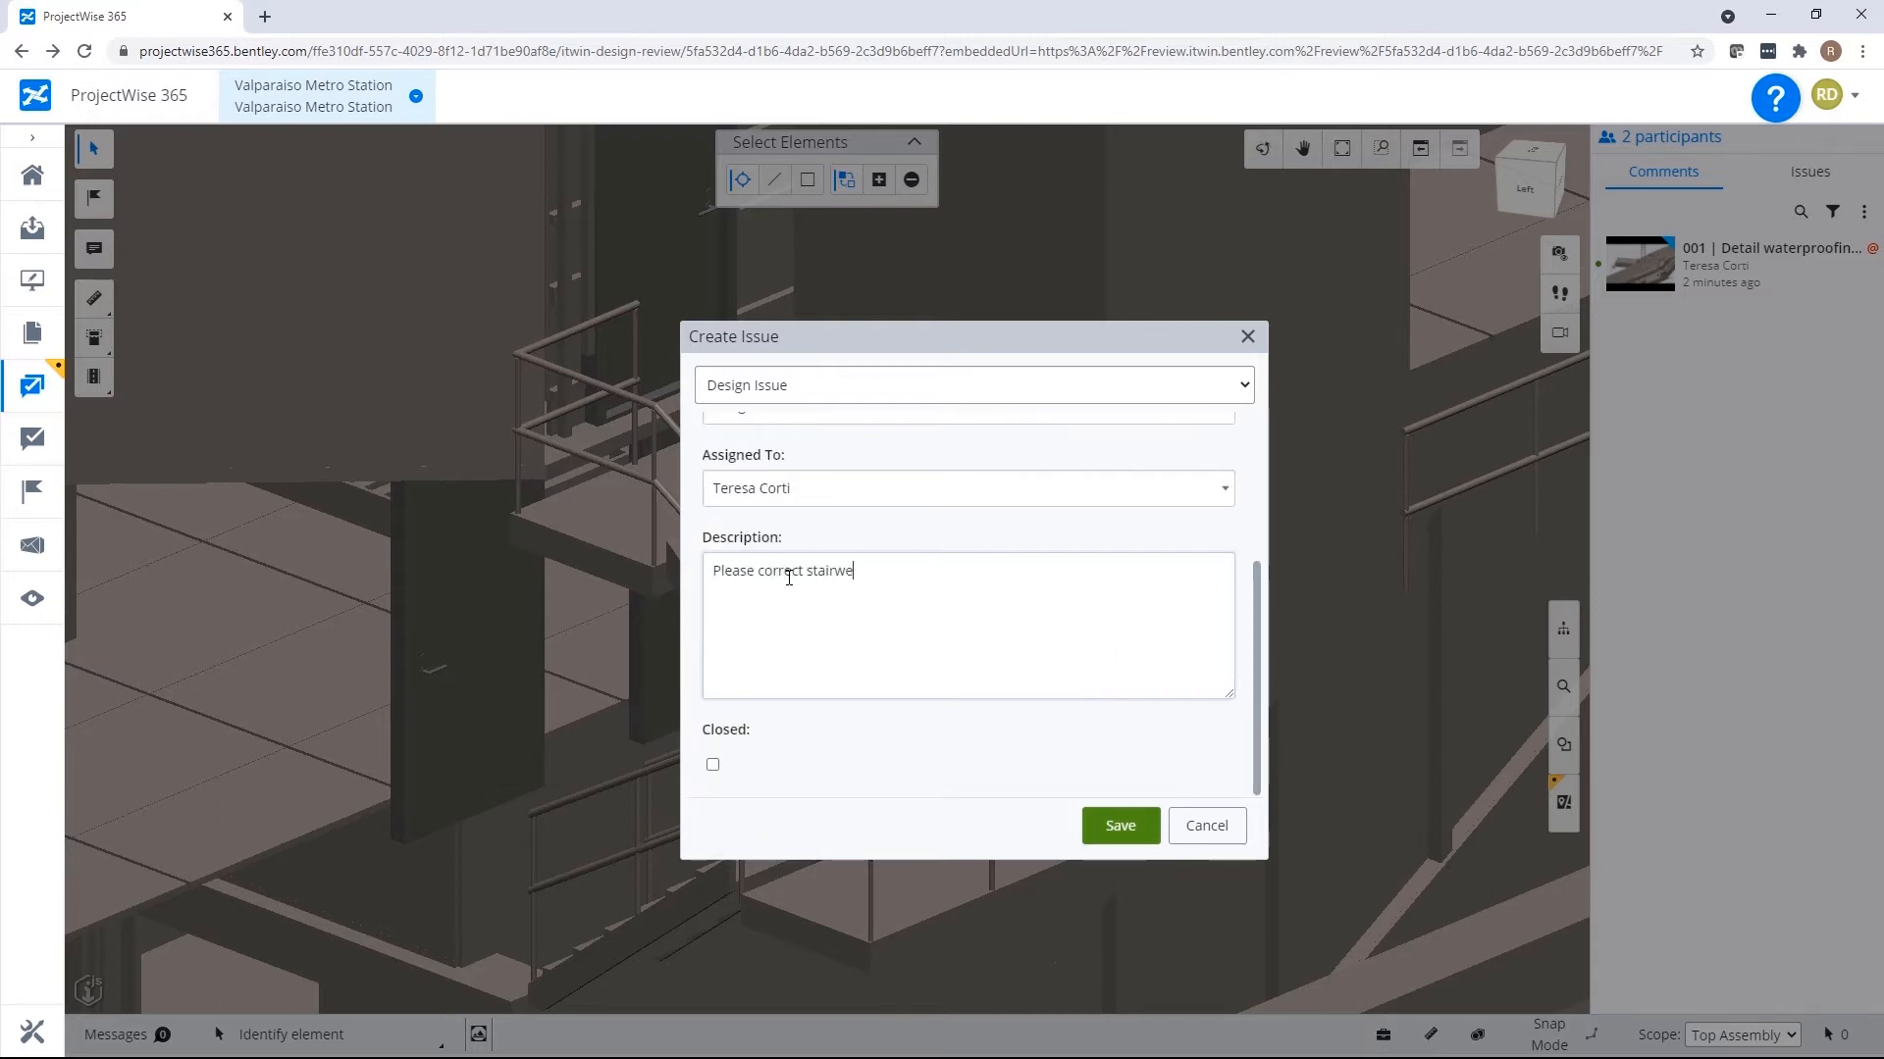
left_click(1120, 828)
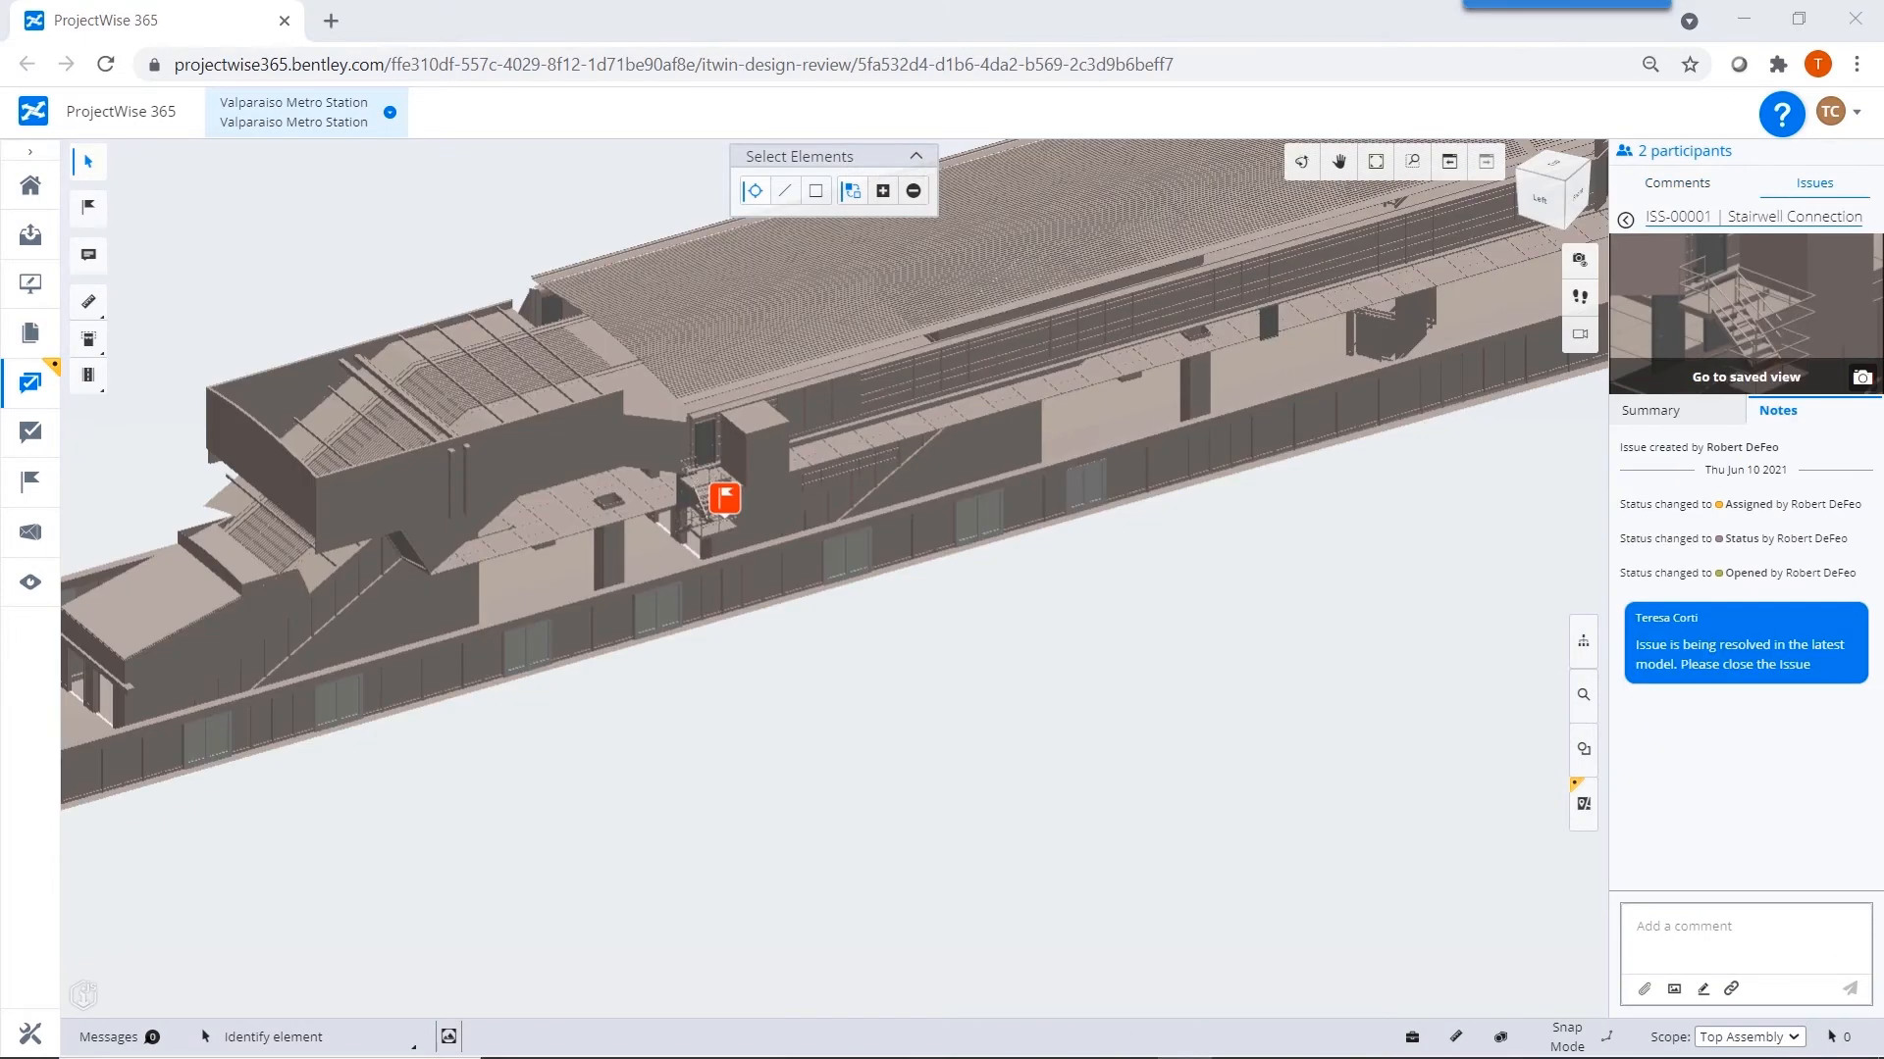
Start a design review of Detail - Escalator Height Dimensions-000.pdf from the 02.1 - Architectural folder under 02 - PDF Files.
left_click(25, 338)
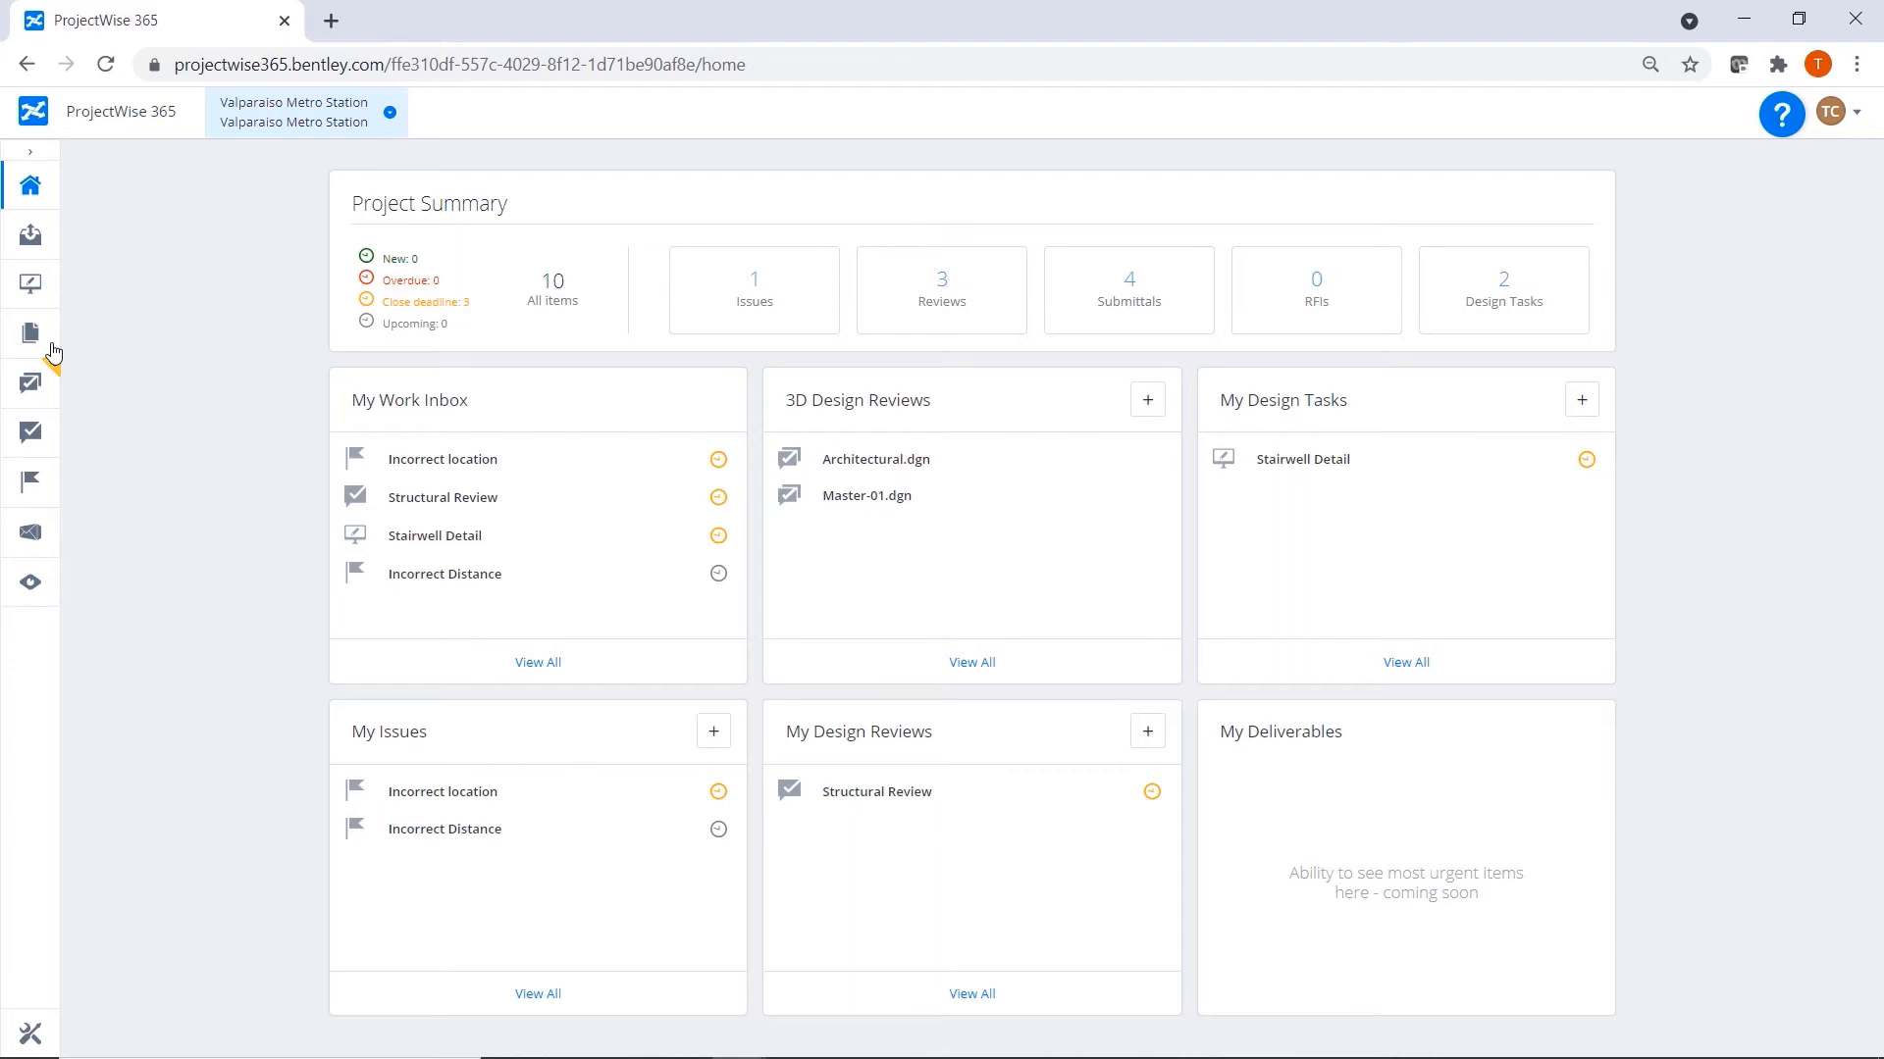
left_click(33, 335)
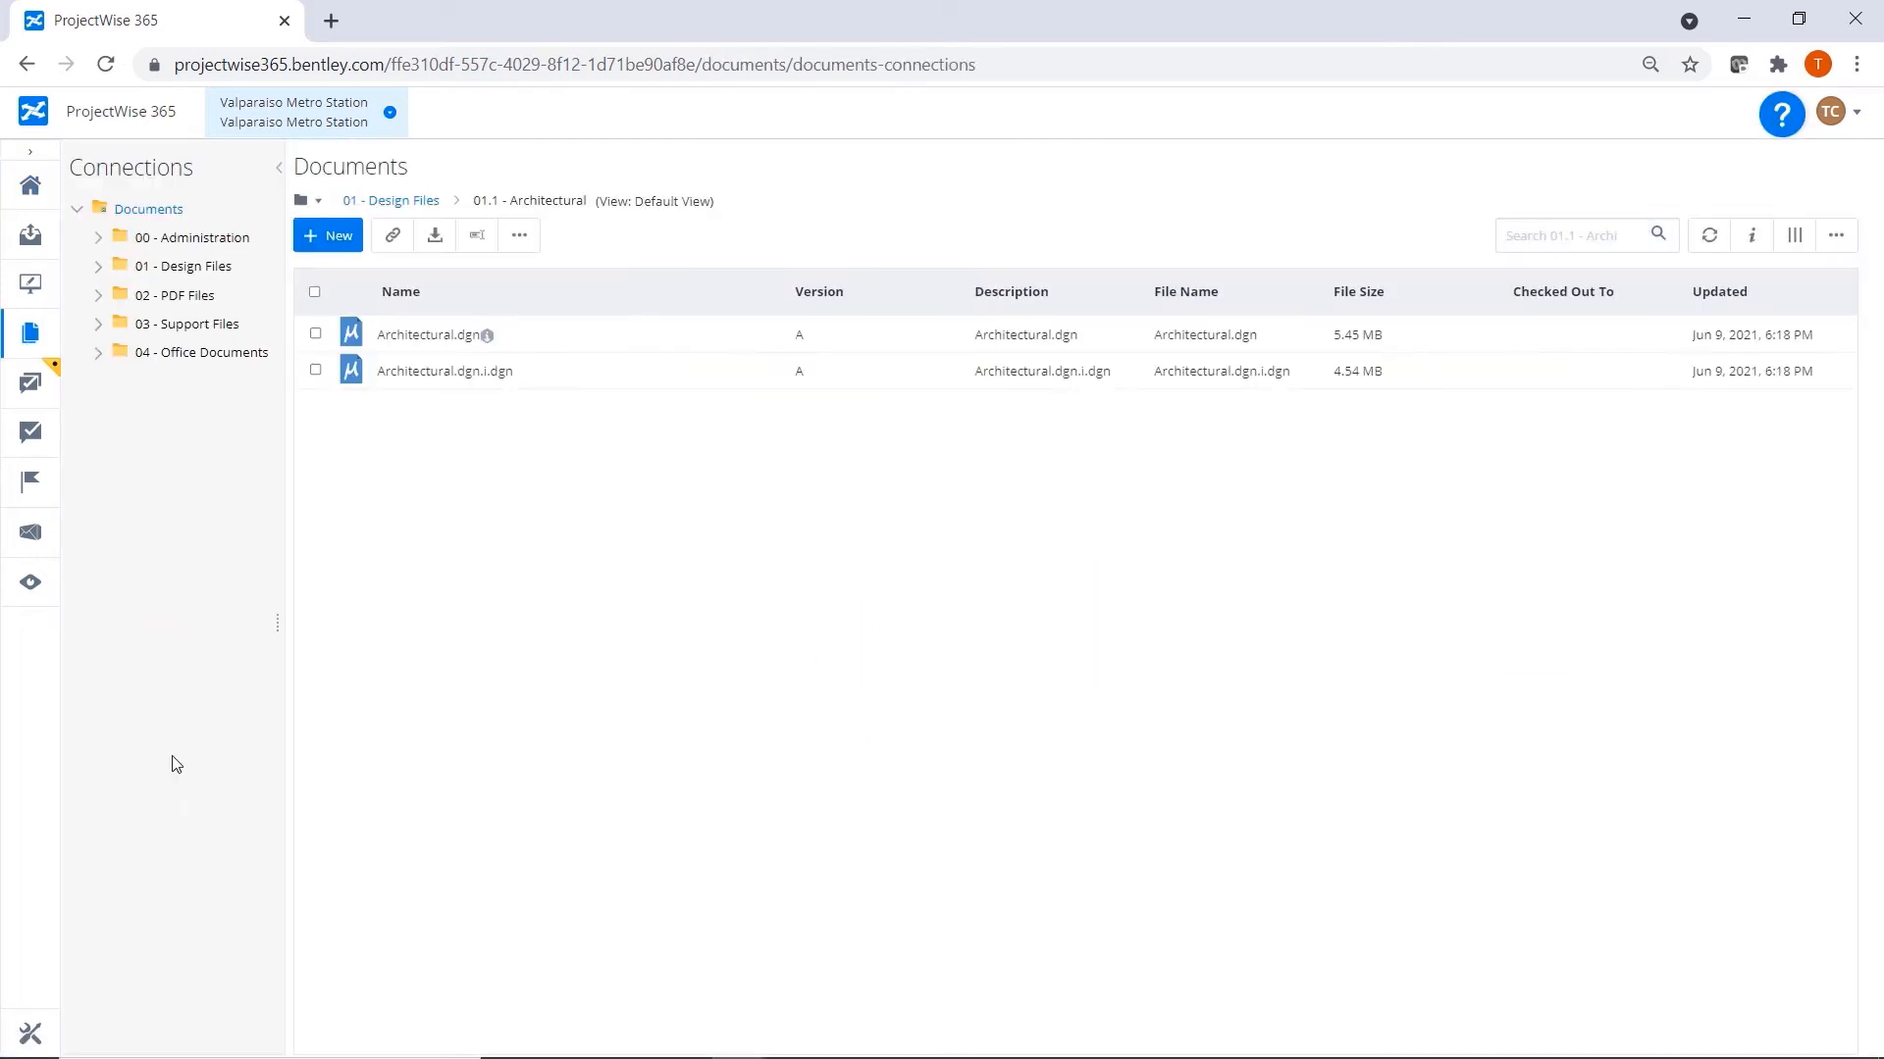
left_click(172, 299)
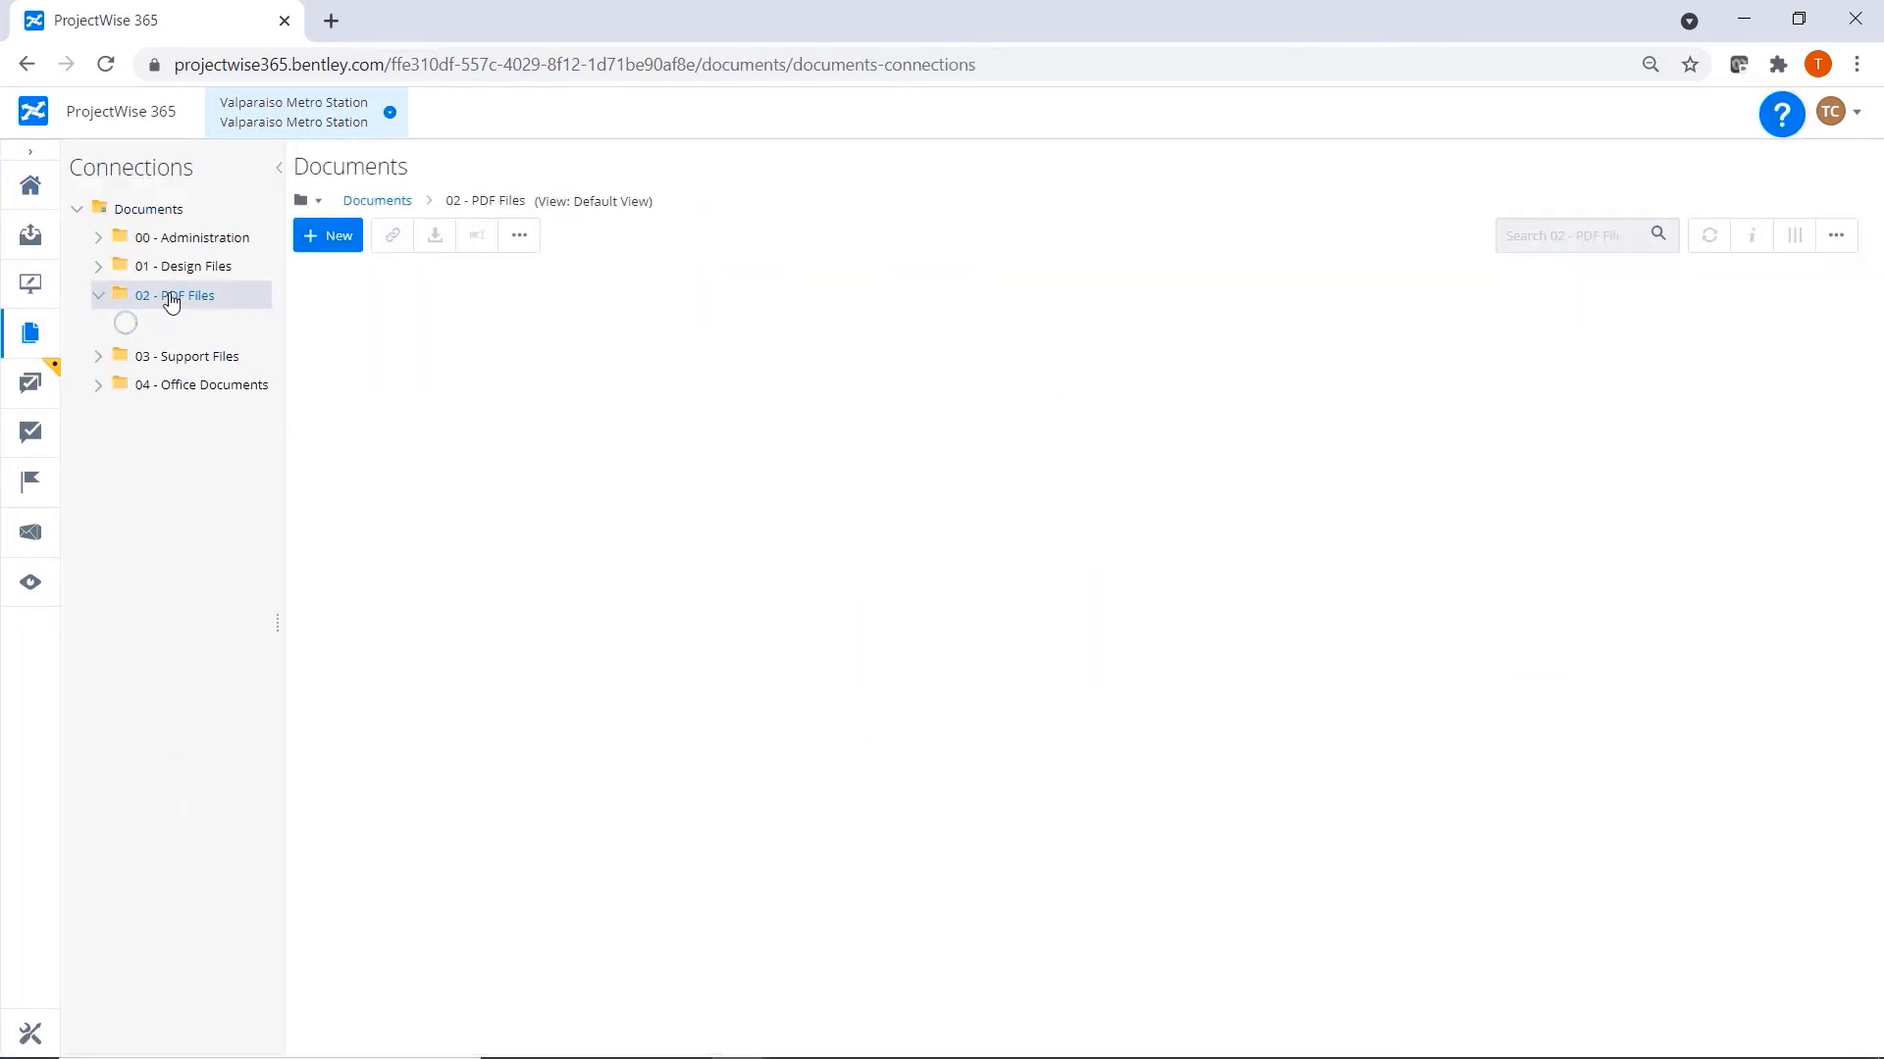
left_click(242, 361)
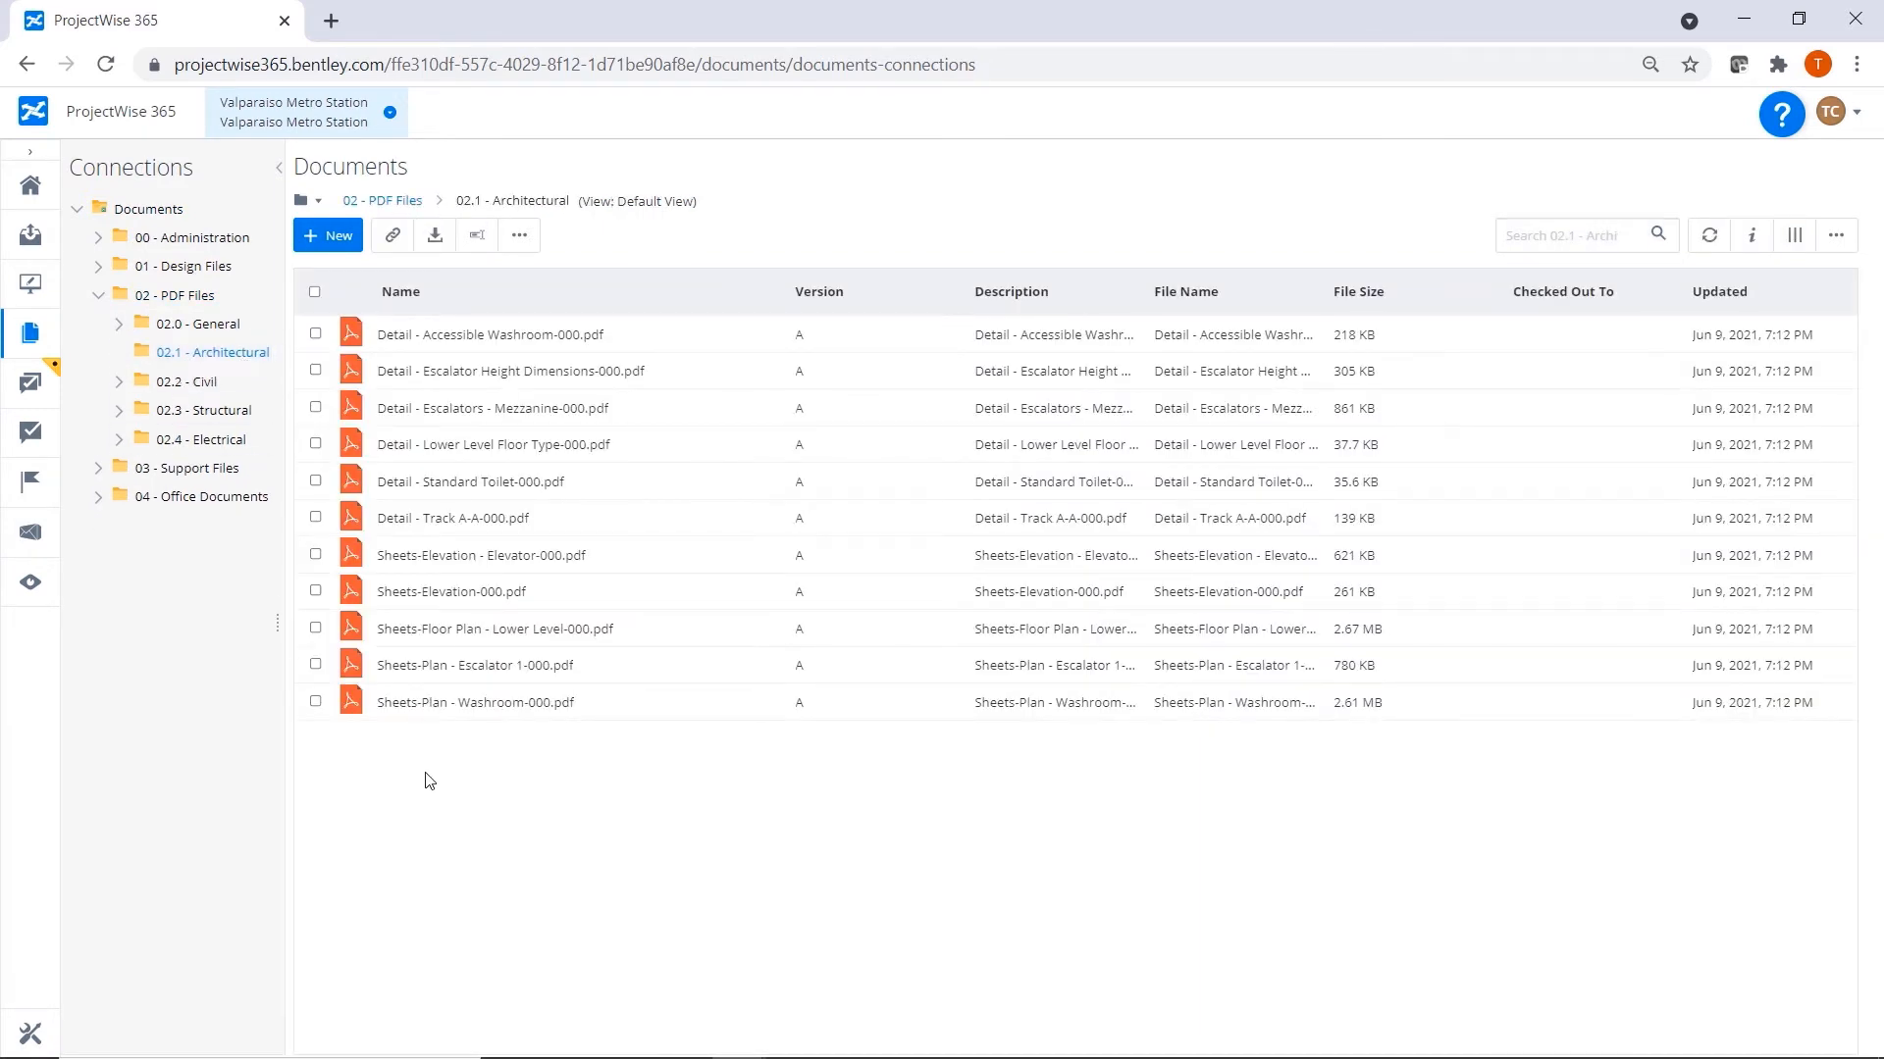
left_click(317, 372)
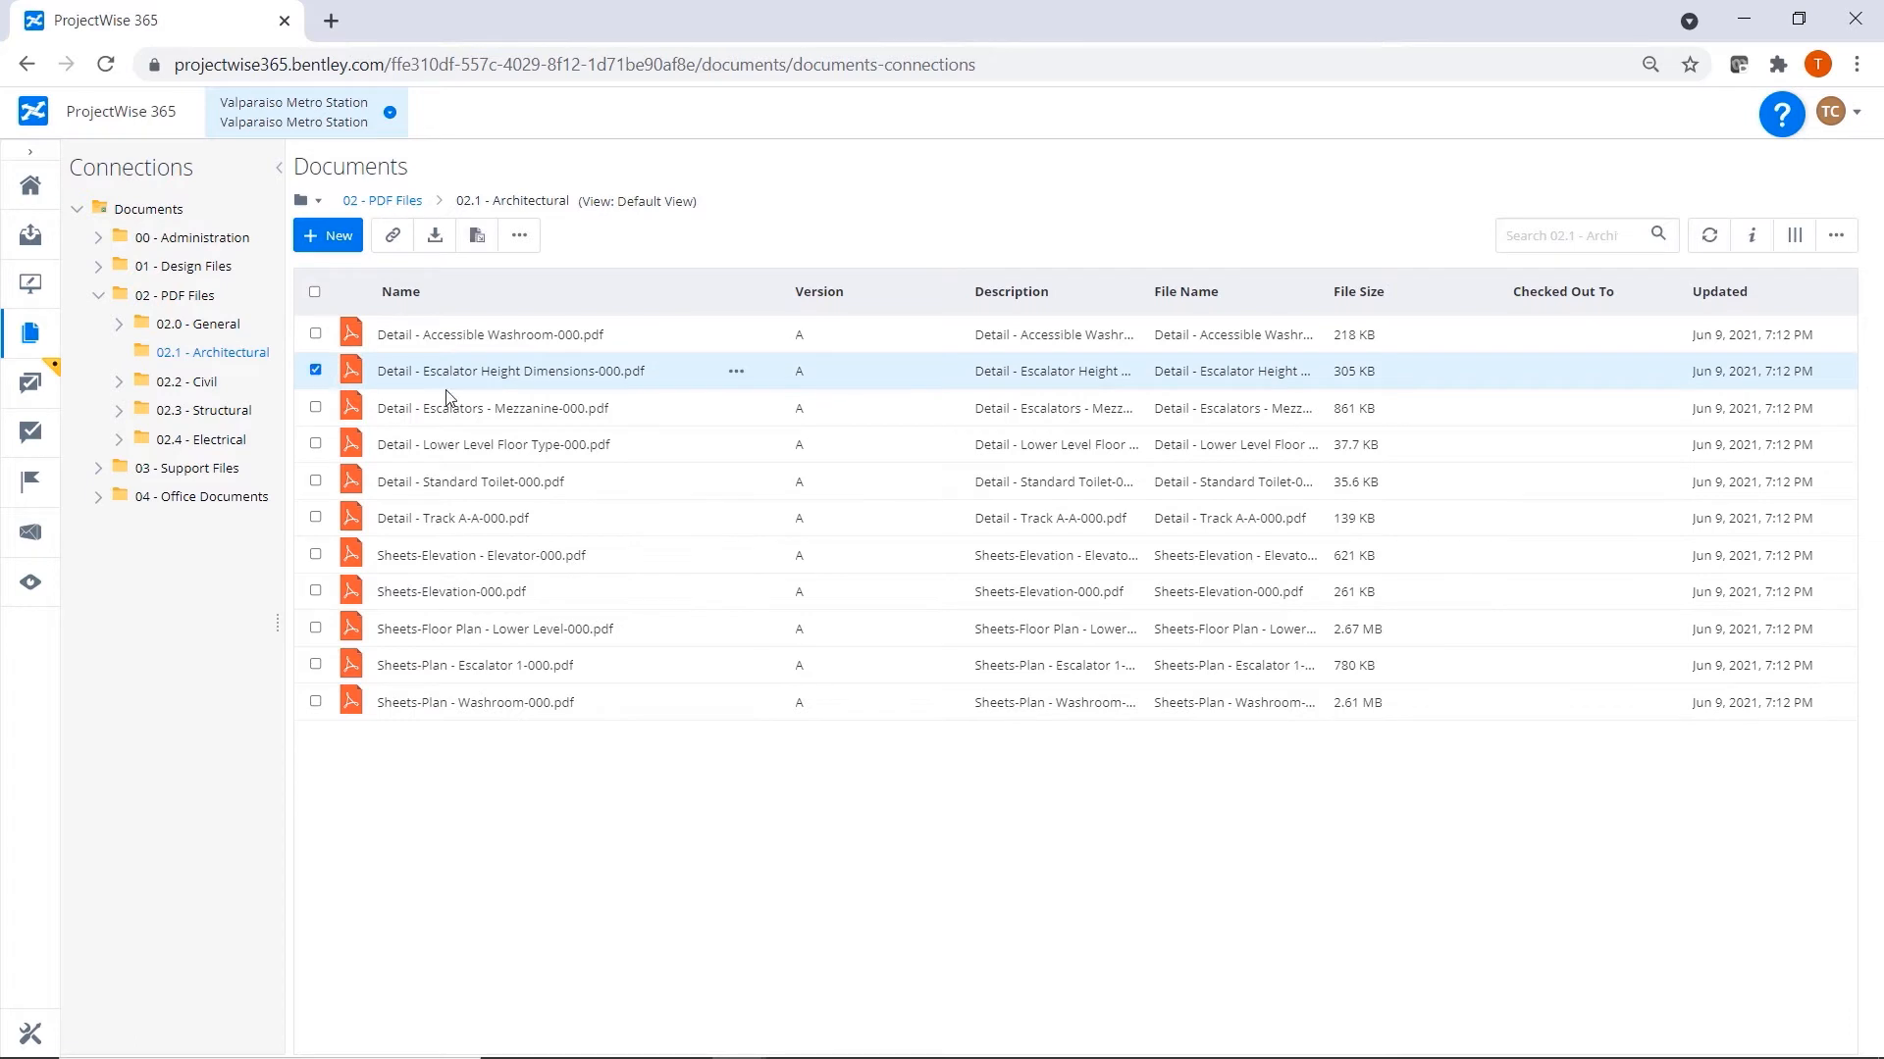
left_click(735, 373)
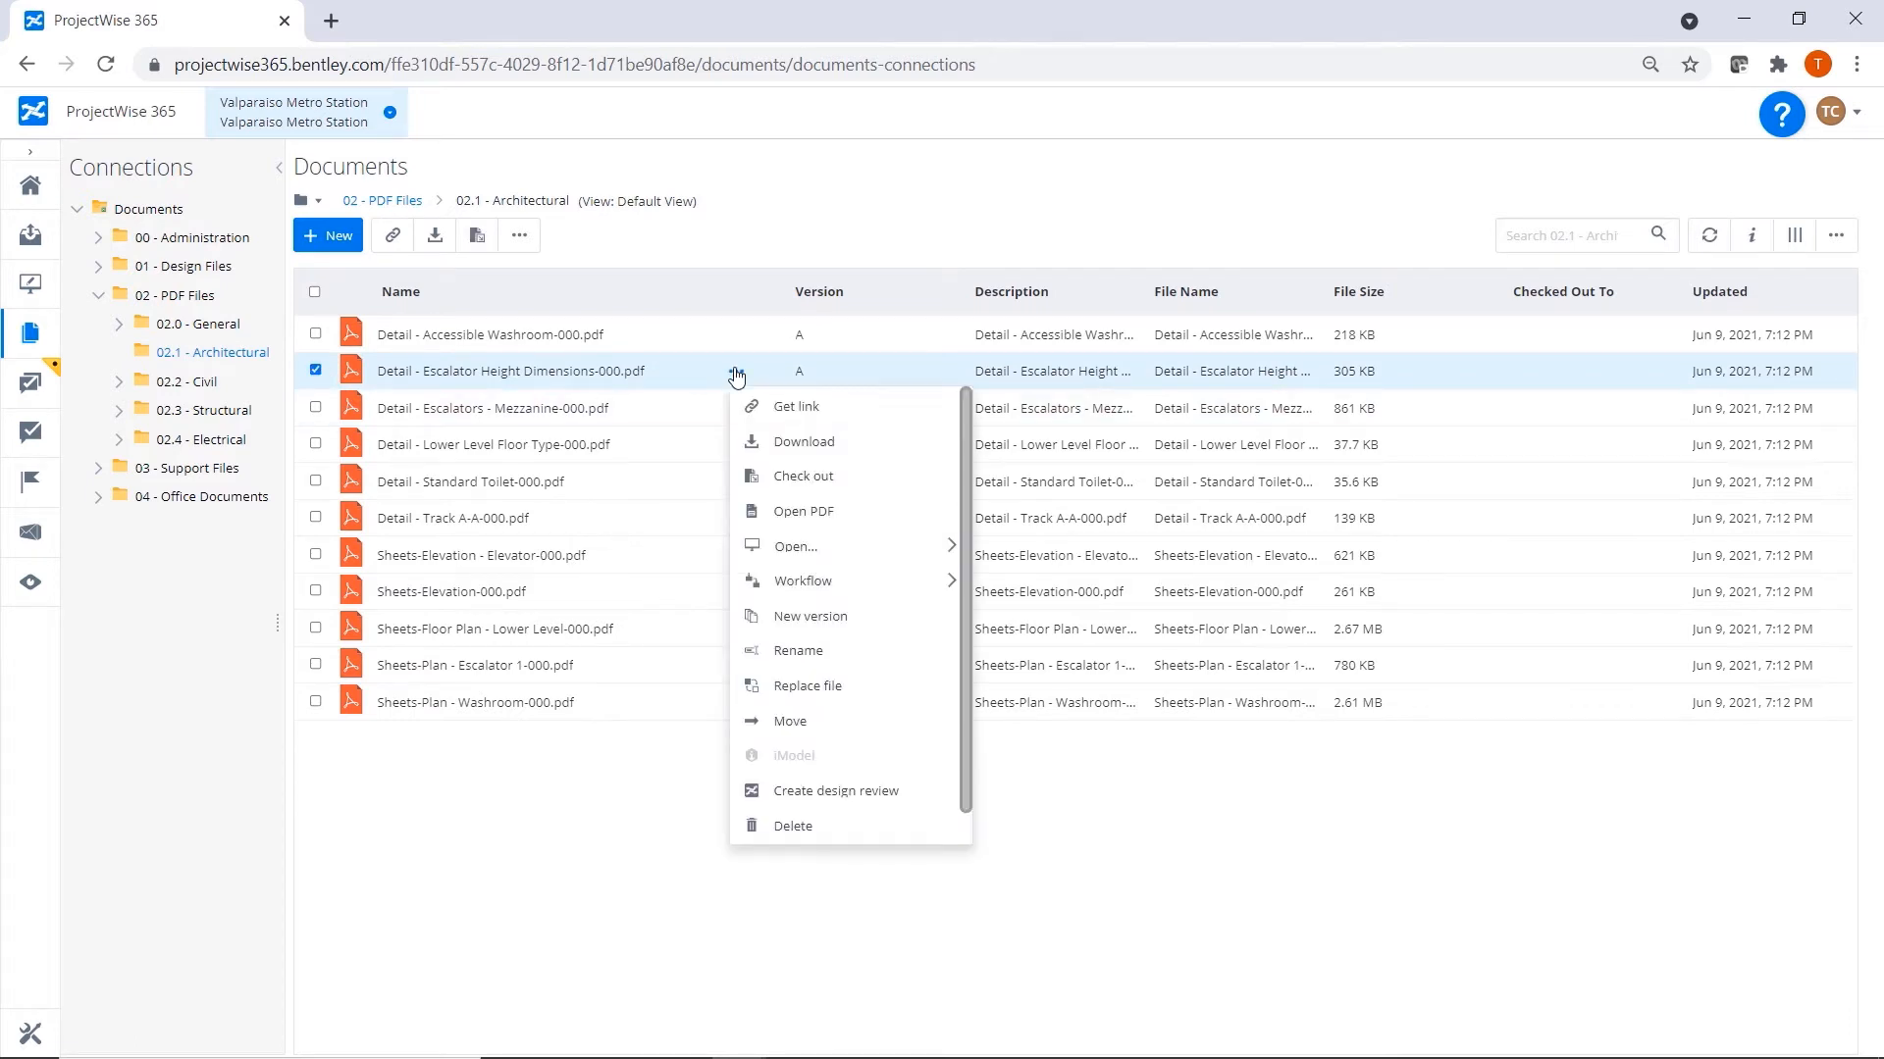
left_click(861, 790)
Name the review "Escalator heights", describe it as "Check all escalator heights against specifications", set the milestone to 60% Review, and save it.
type("Escalator heights")
key("Tab")
type("Check all escalator heights against specifications")
left_click(933, 747)
type("60% Review")
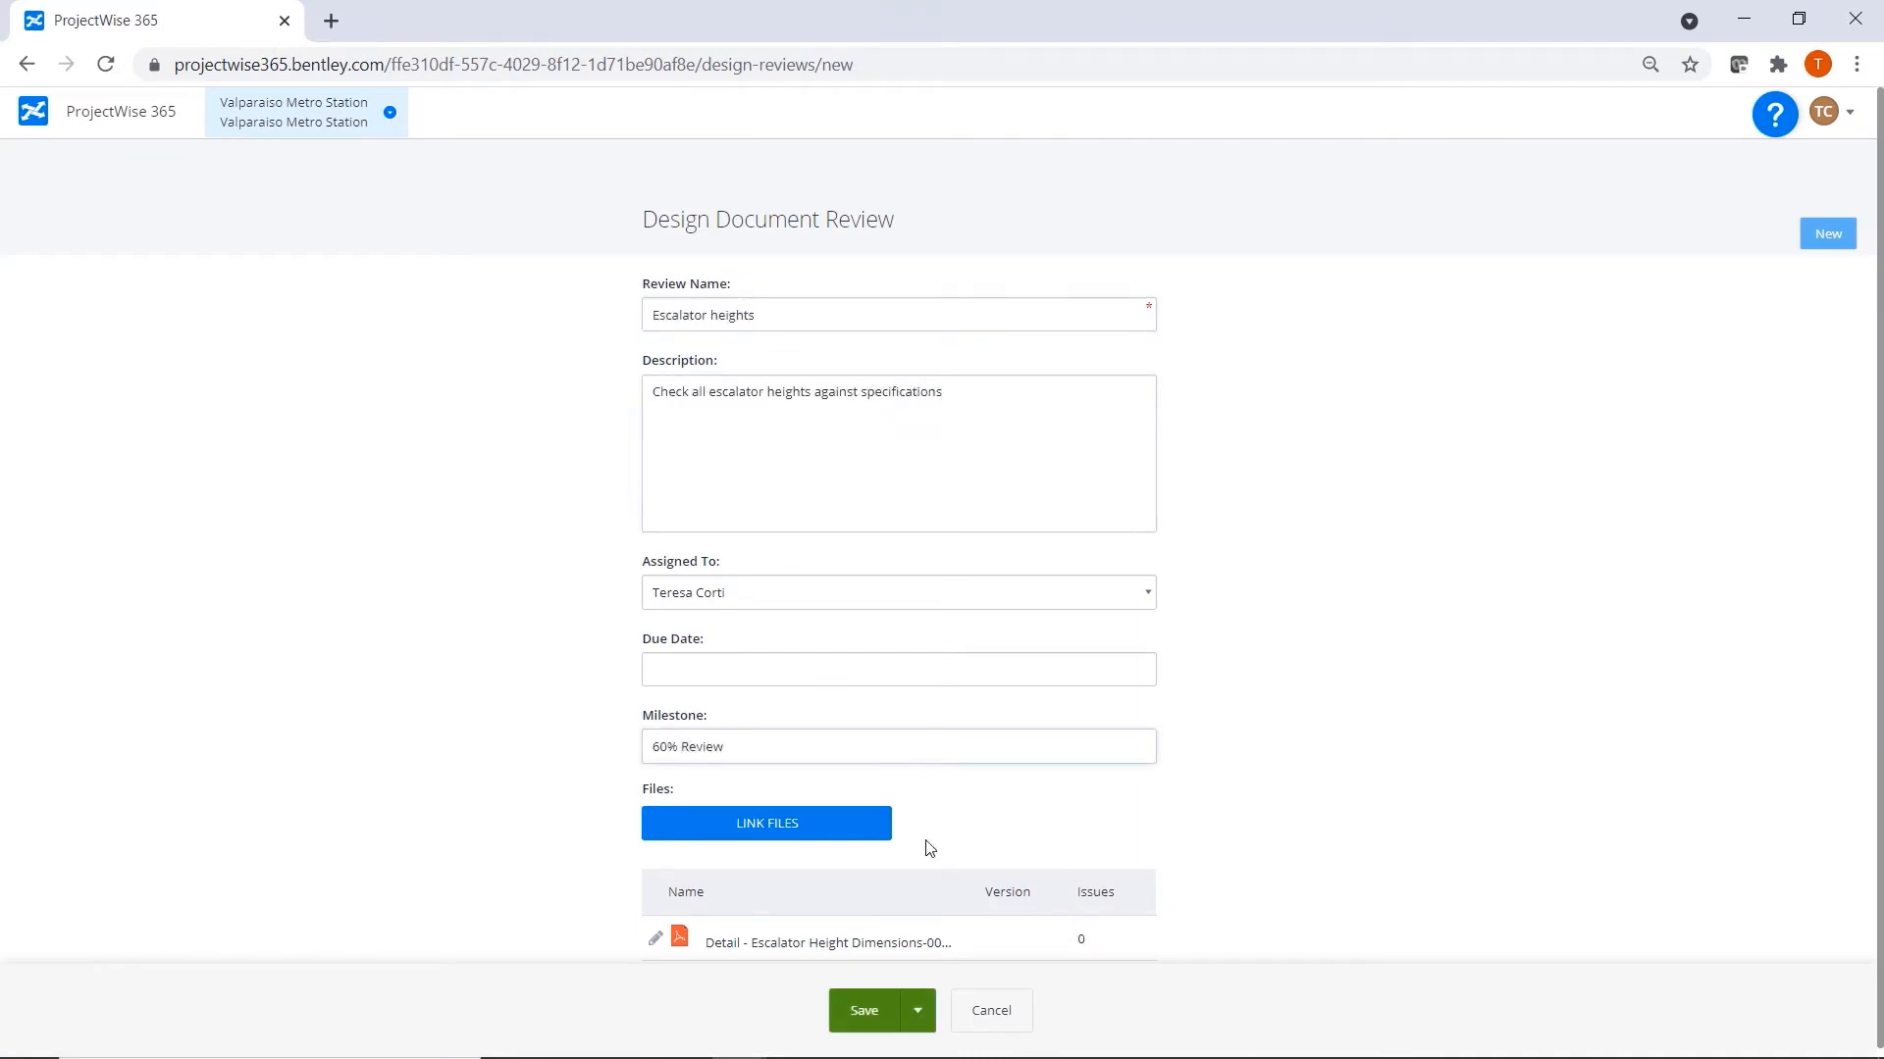
left_click(862, 1014)
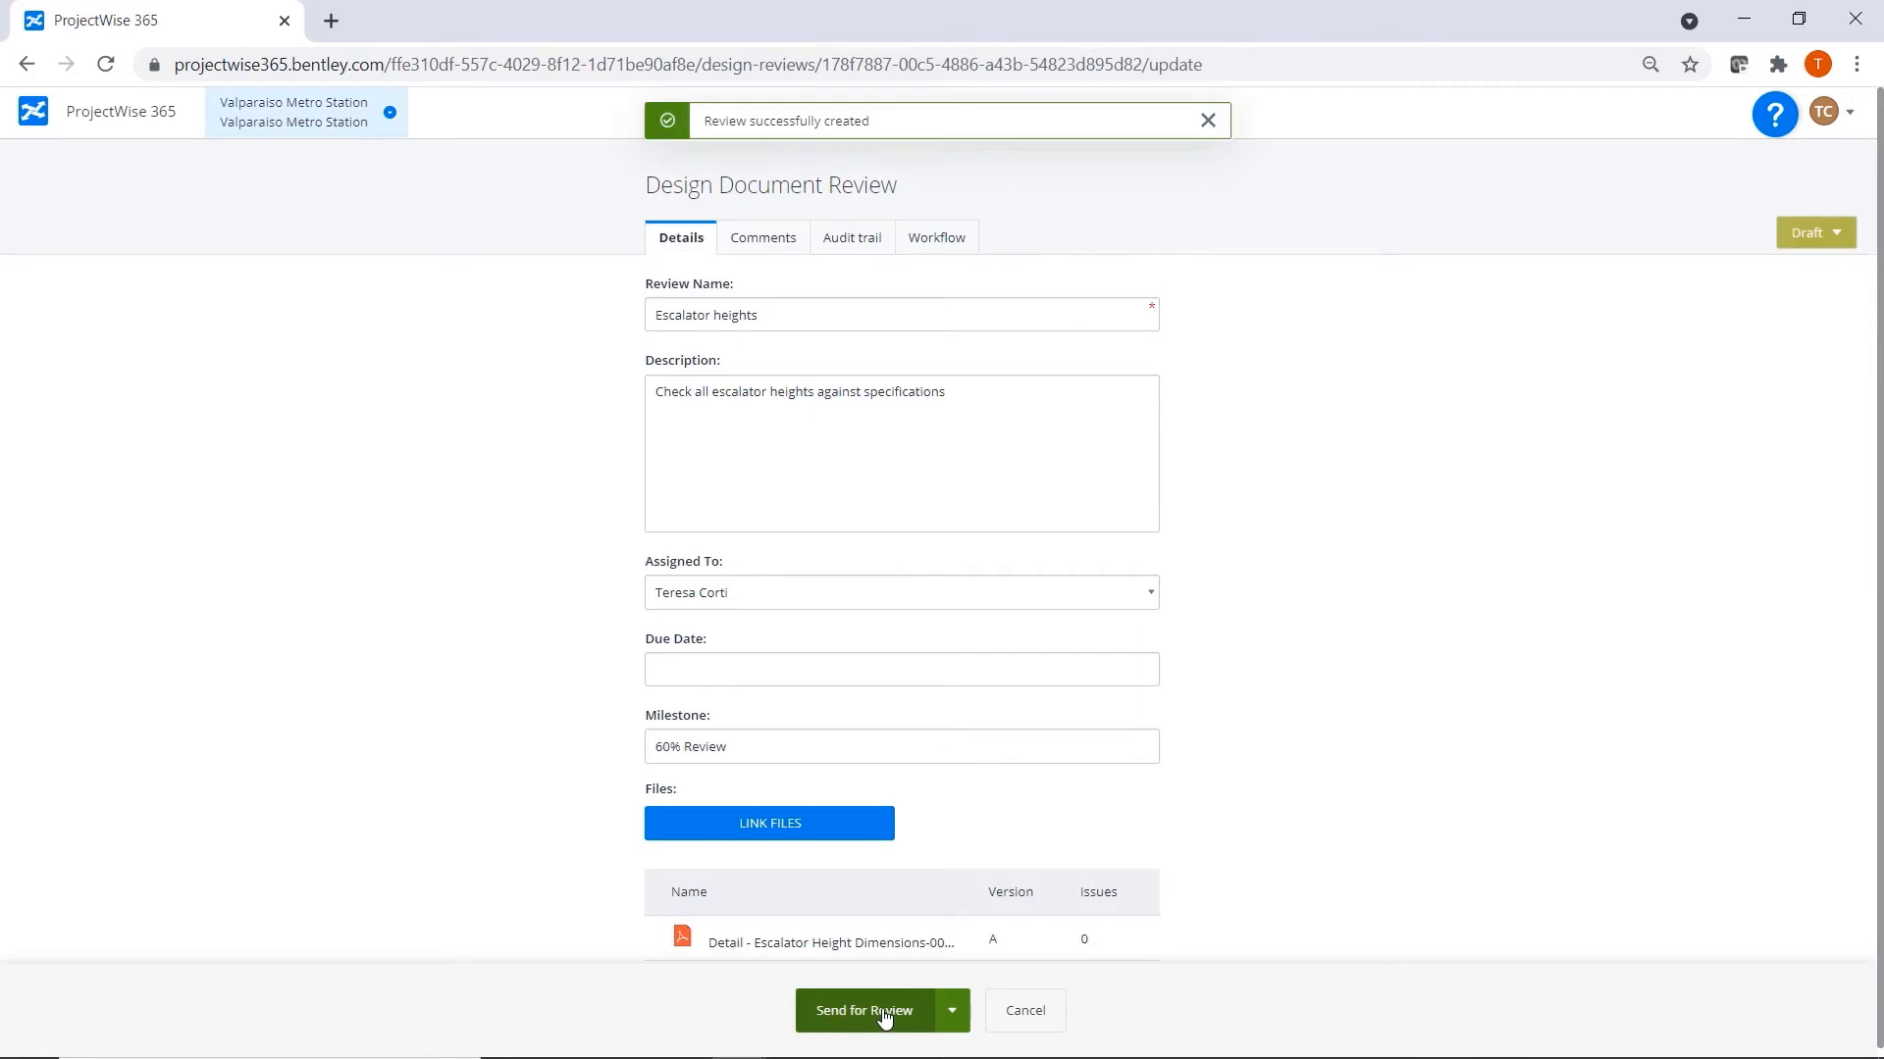
Send the Escalator heights review for review with a due date and the comment "Please review", and return to the project home page.
left_click(883, 1017)
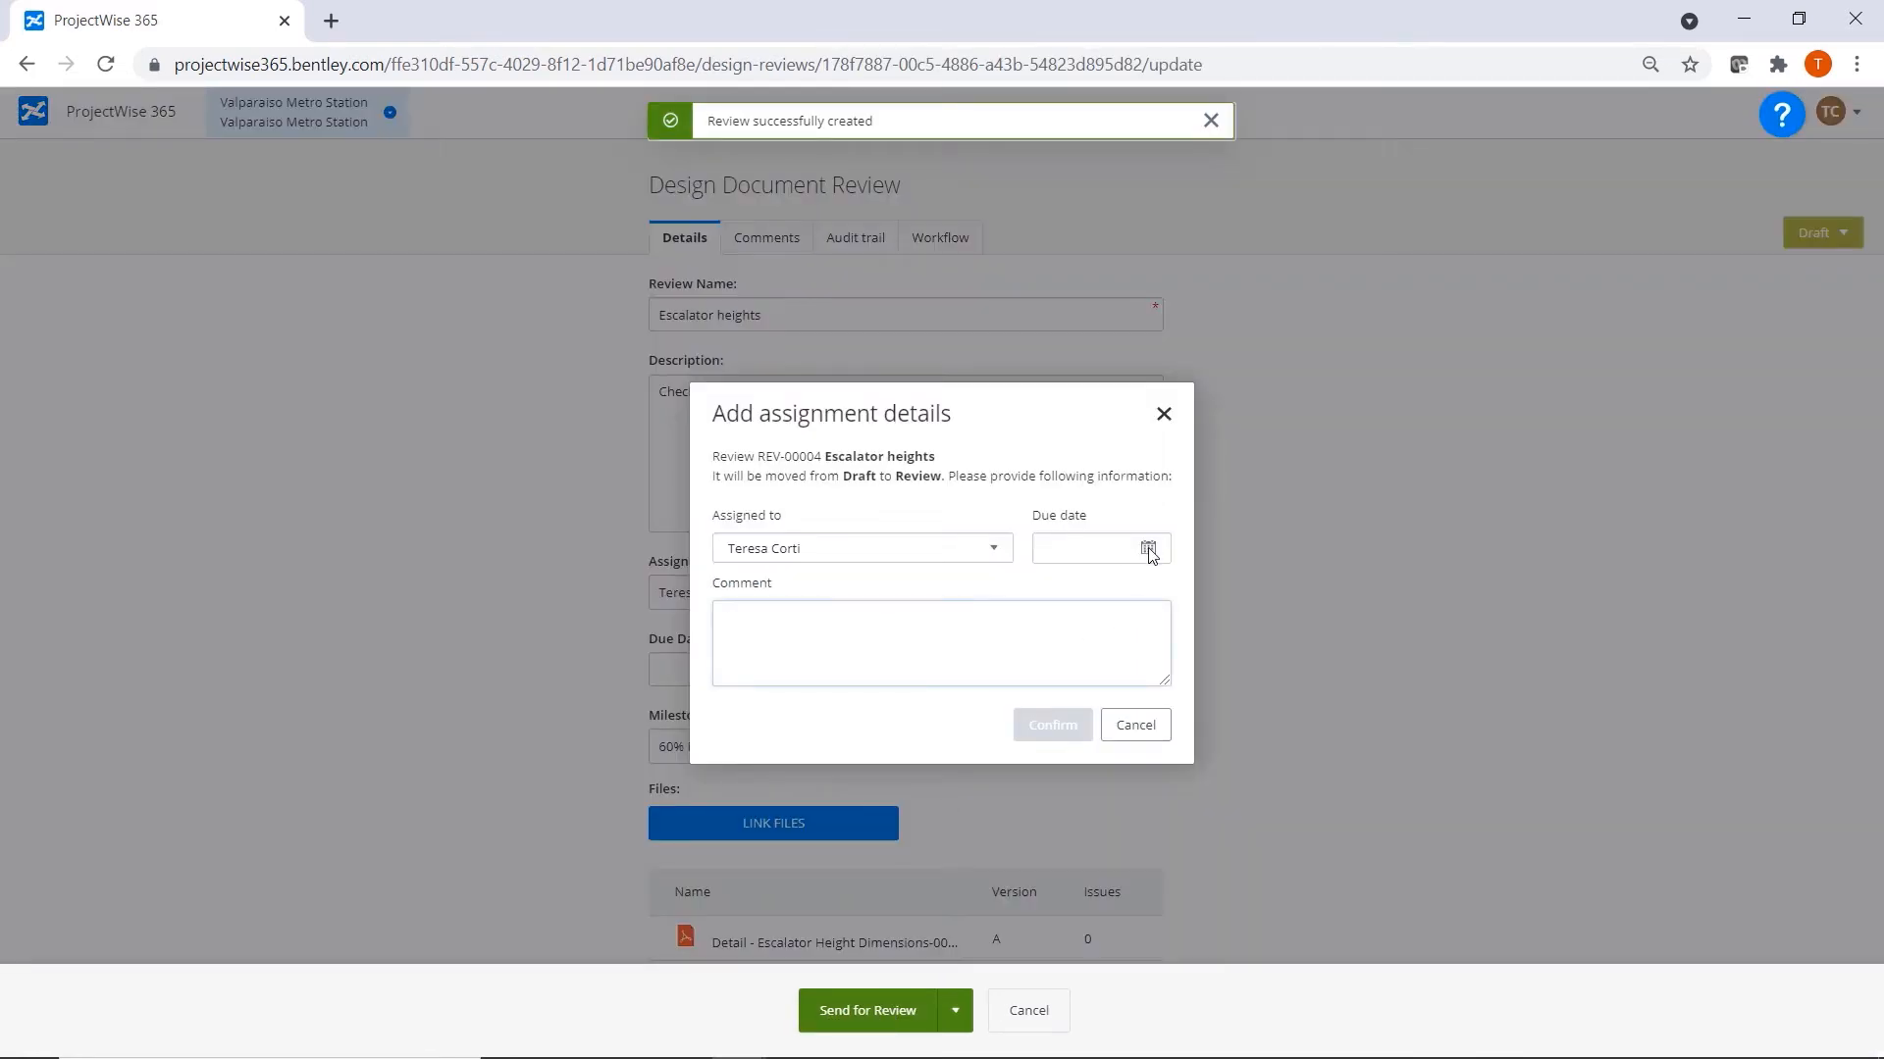
left_click(1148, 548)
left_click(1115, 712)
left_click(772, 648)
type("Please review")
left_click(1054, 724)
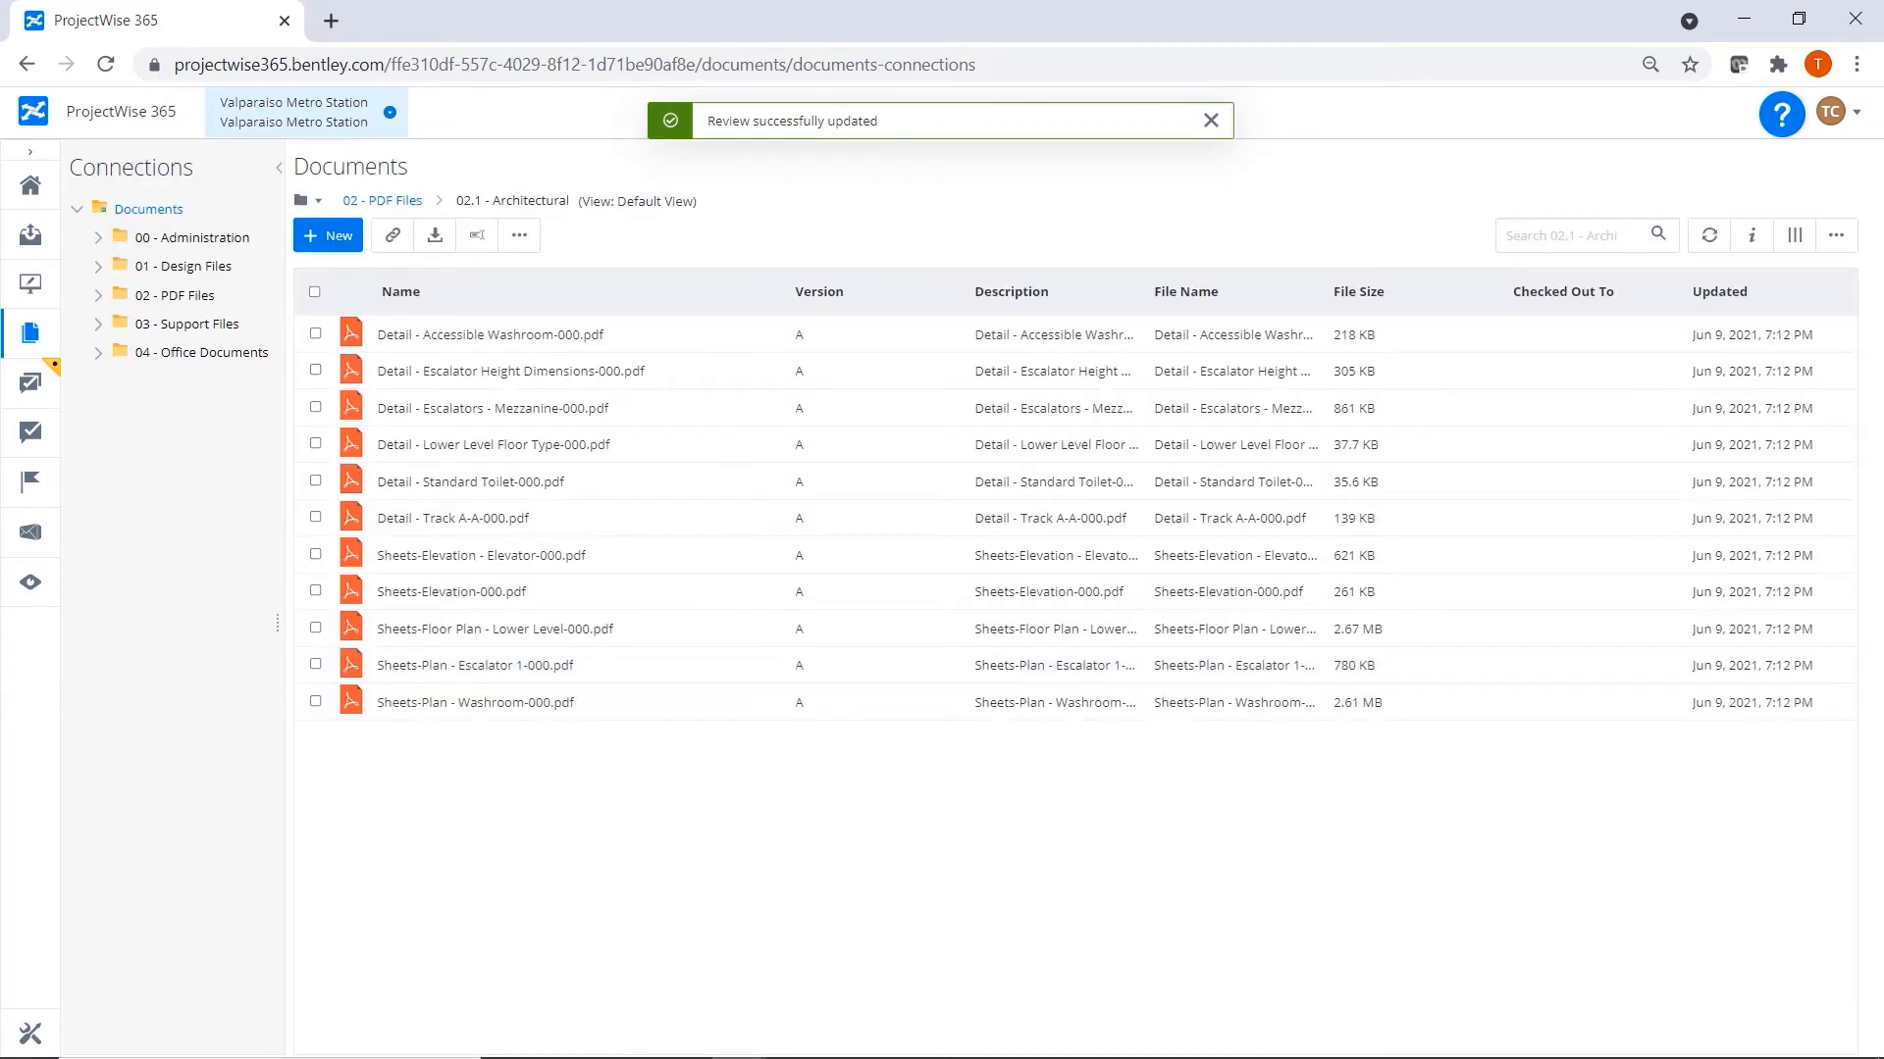
left_click(30, 187)
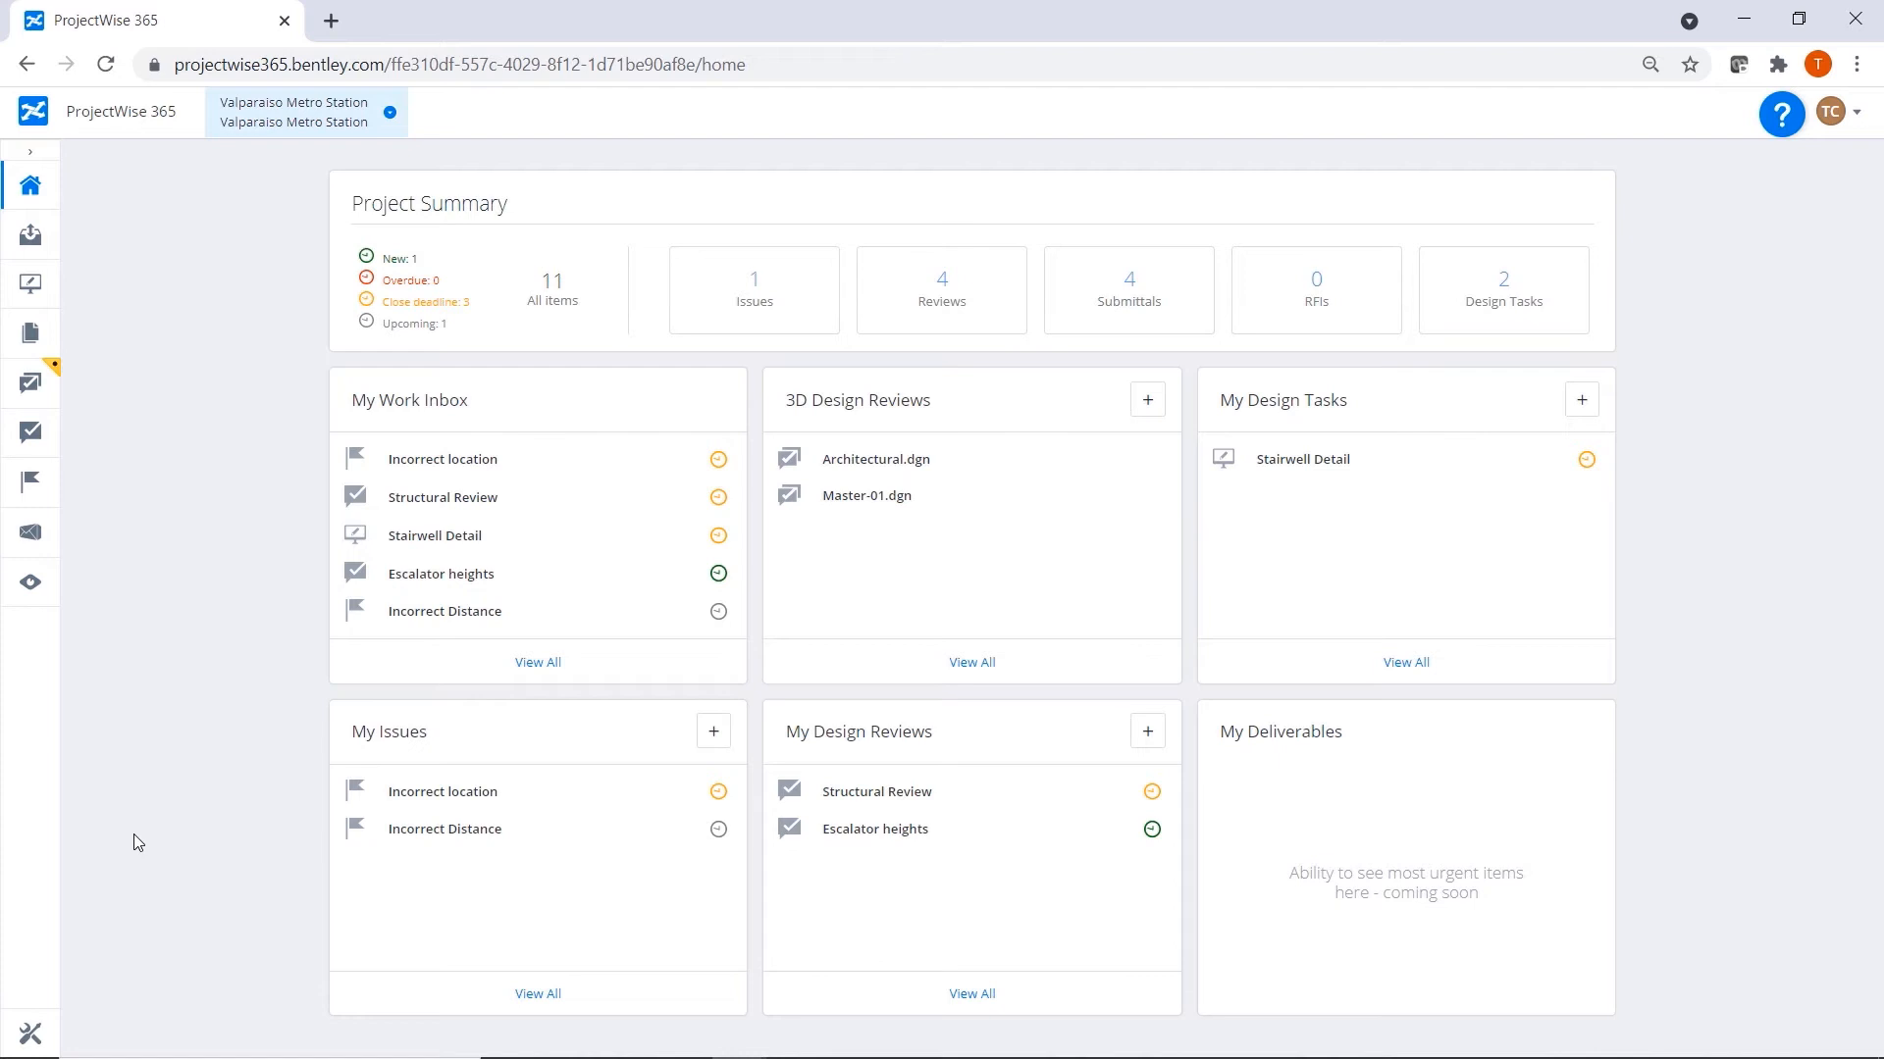
Open Detail - Escalator Height Dimensions-000.pdf from the Escalator heights design review.
left_click(912, 833)
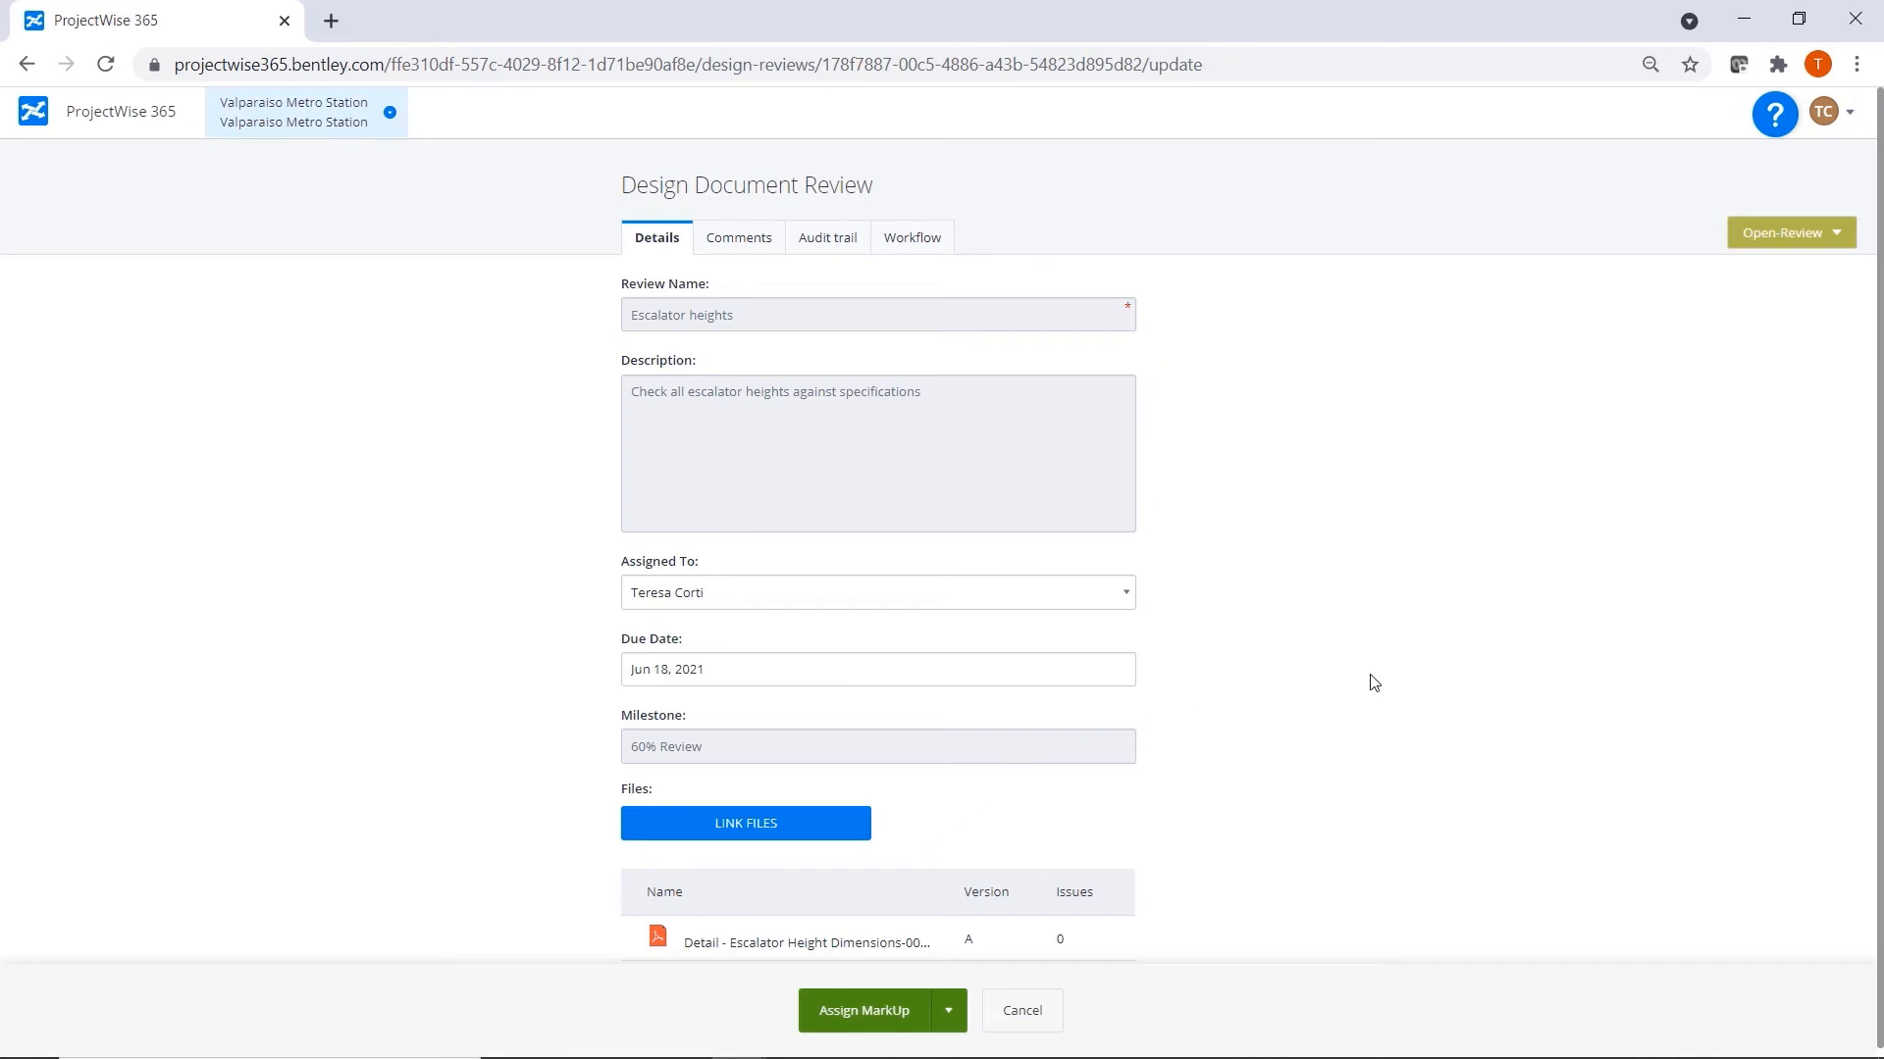
scroll(1371, 684, "down", 1)
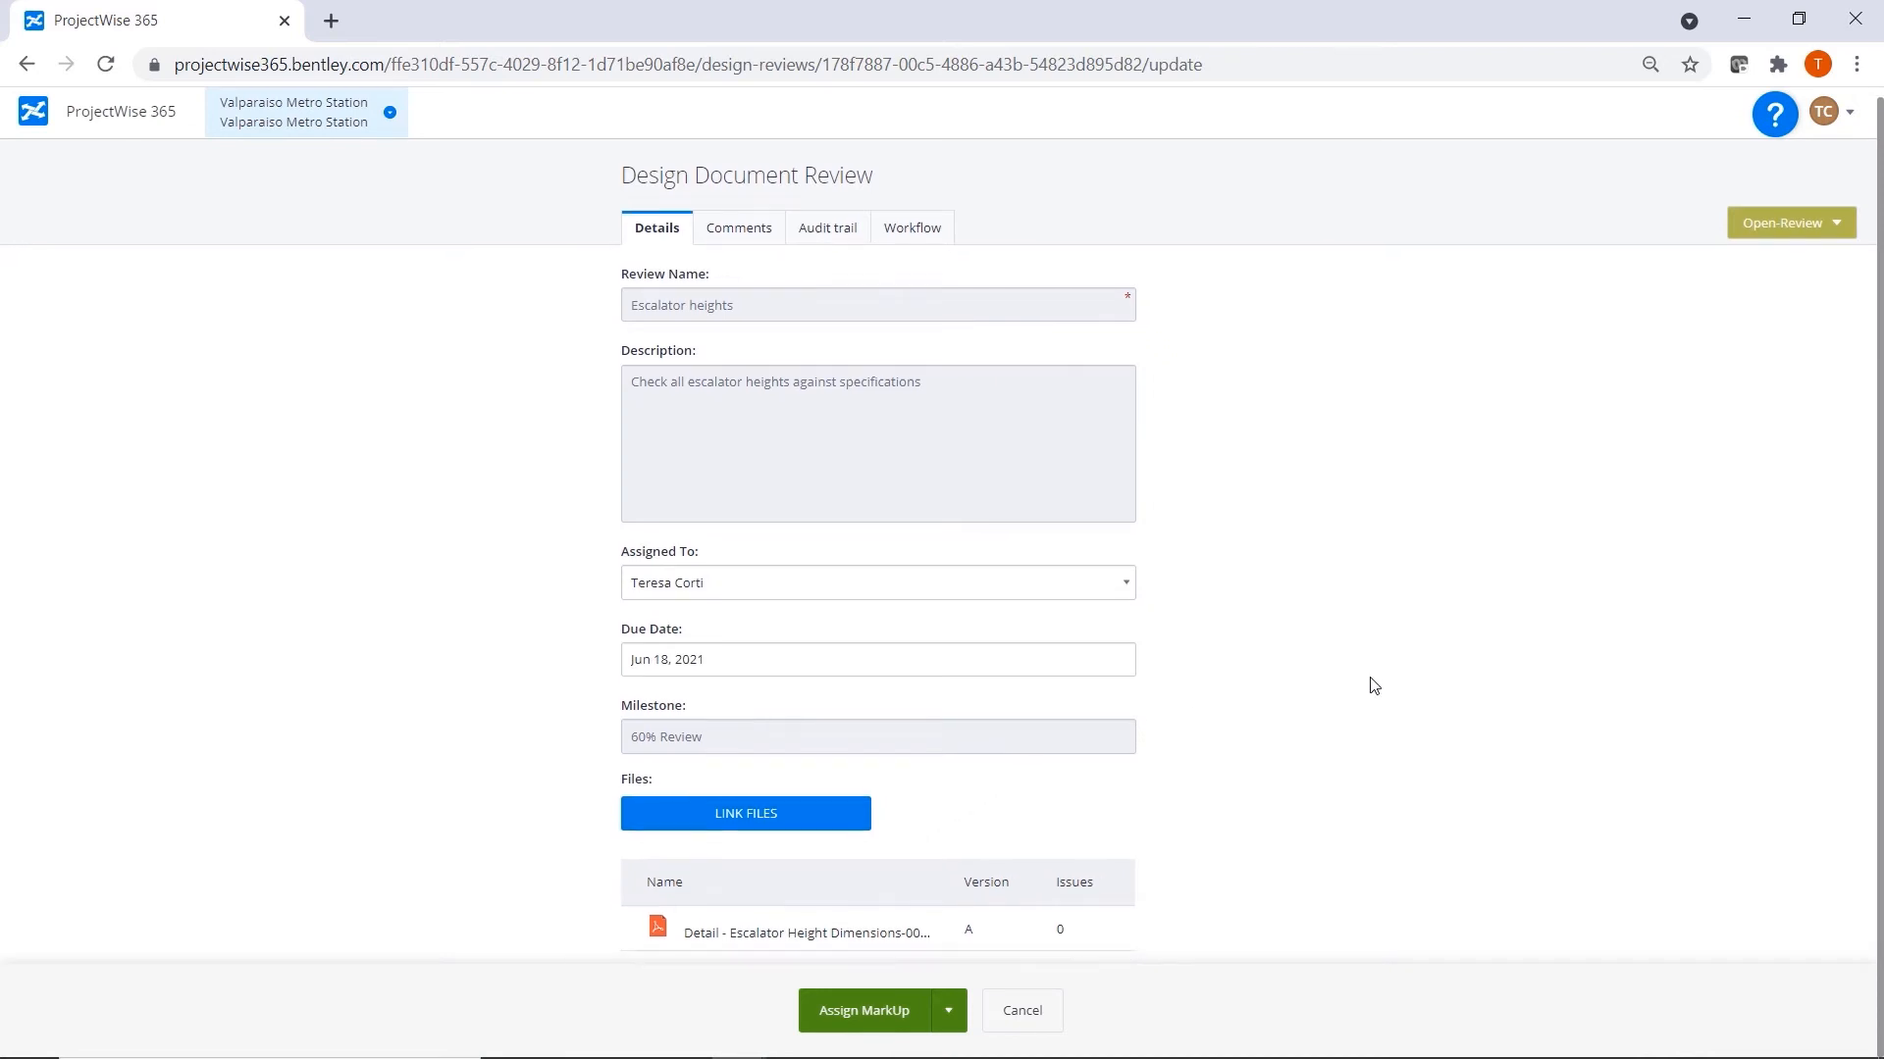
left_click(827, 934)
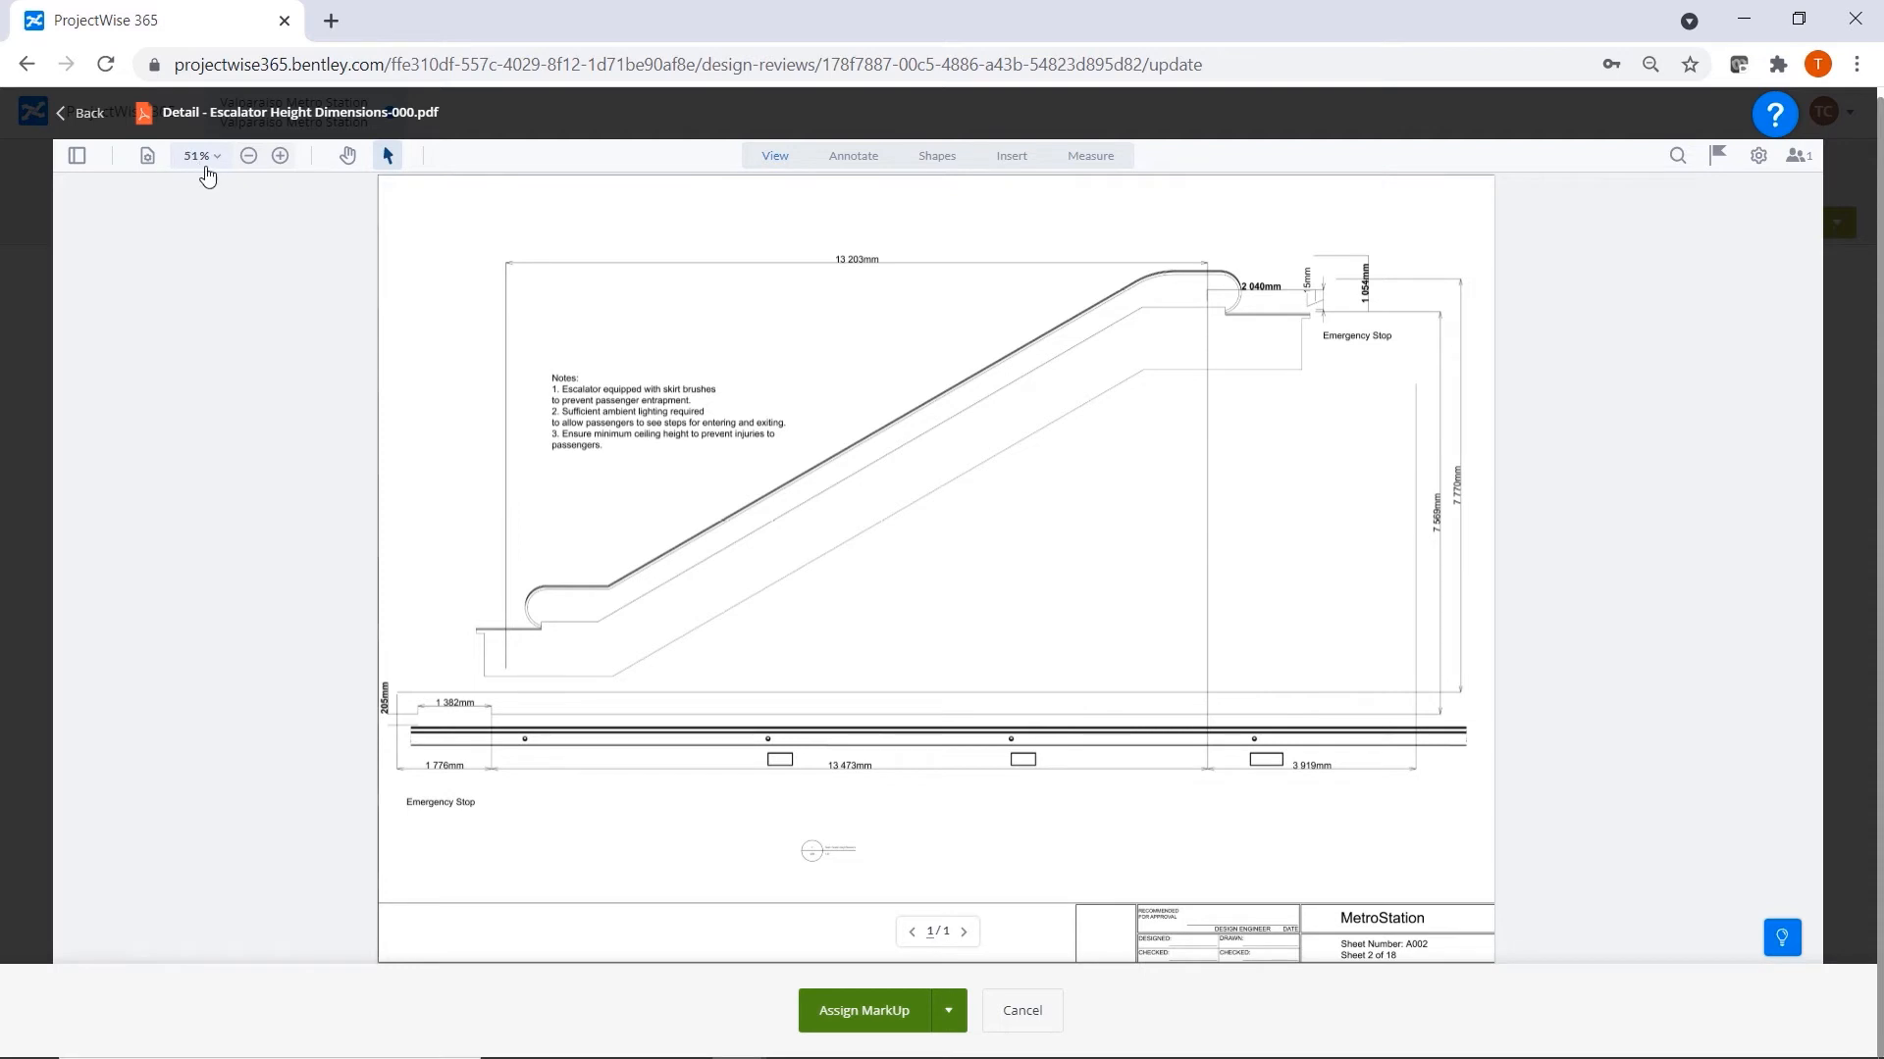
Draw a green revision cloud around the 2 040mm exit dimension at the escalator's upper end.
left_click(280, 157)
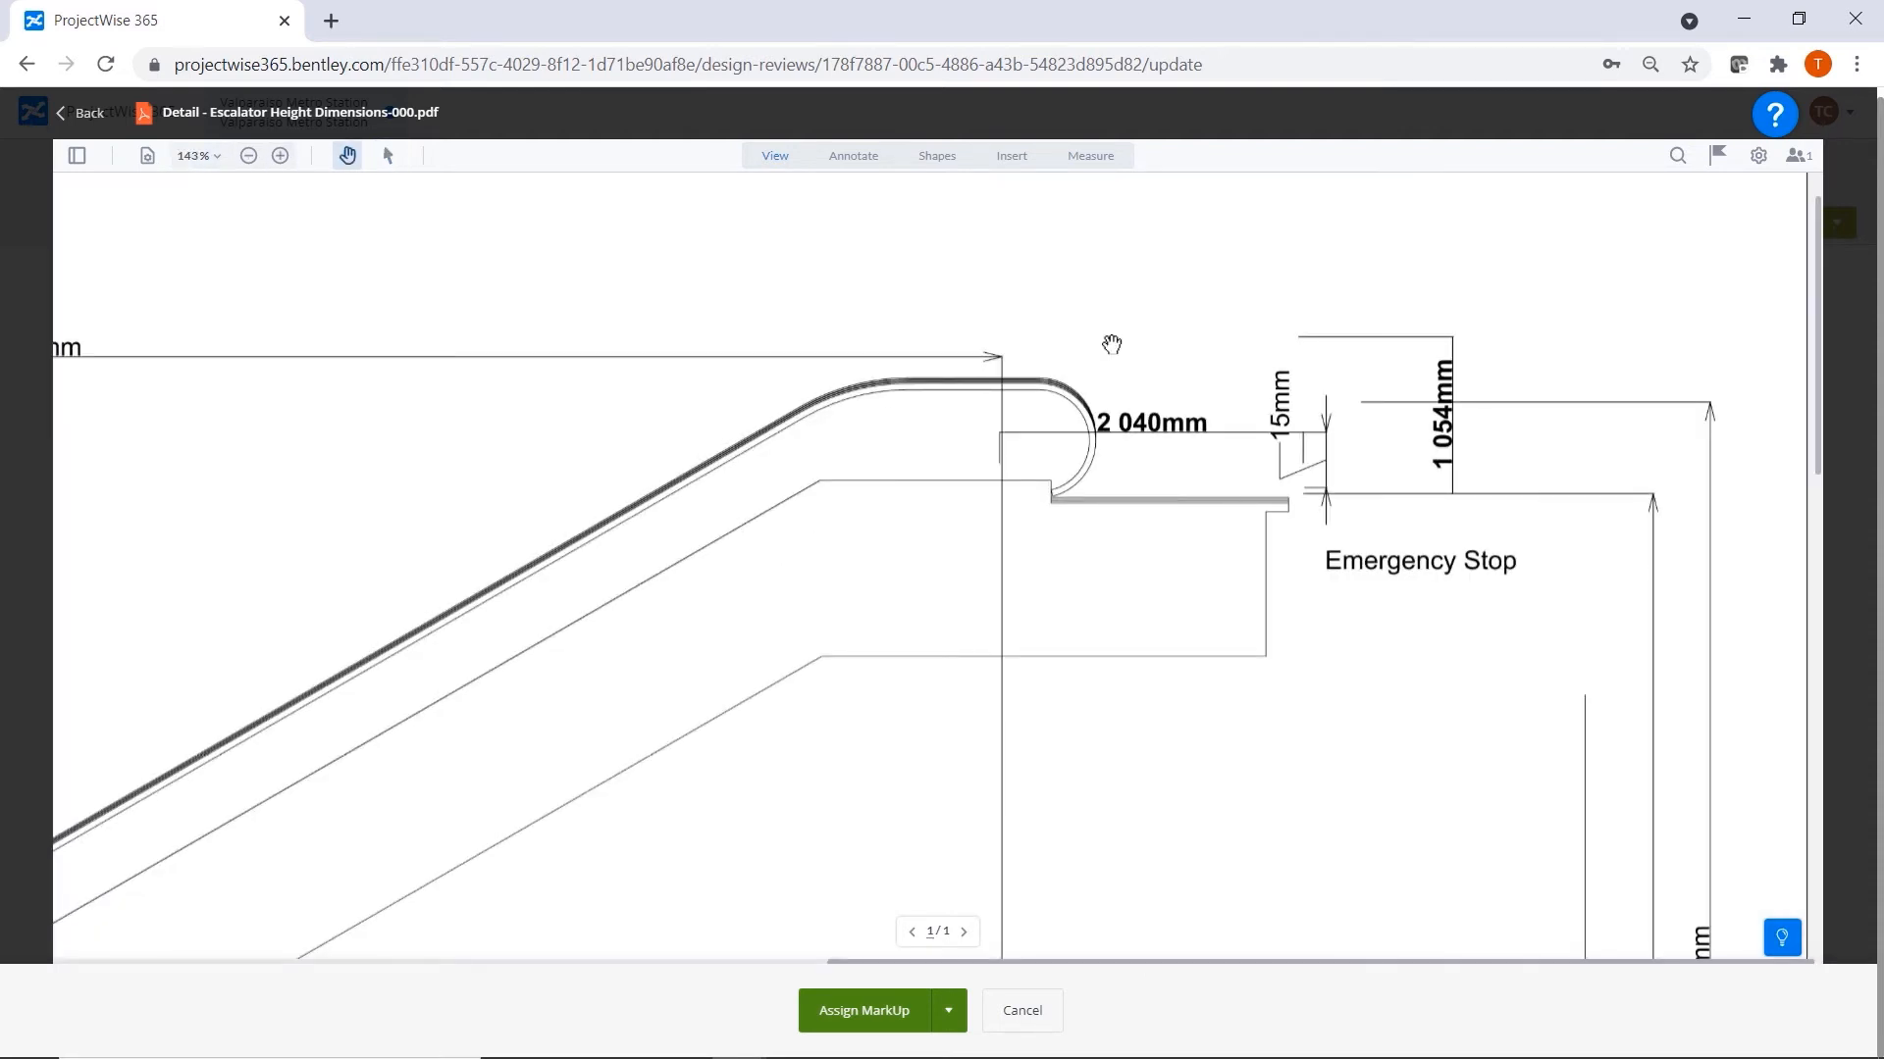
left_click(934, 156)
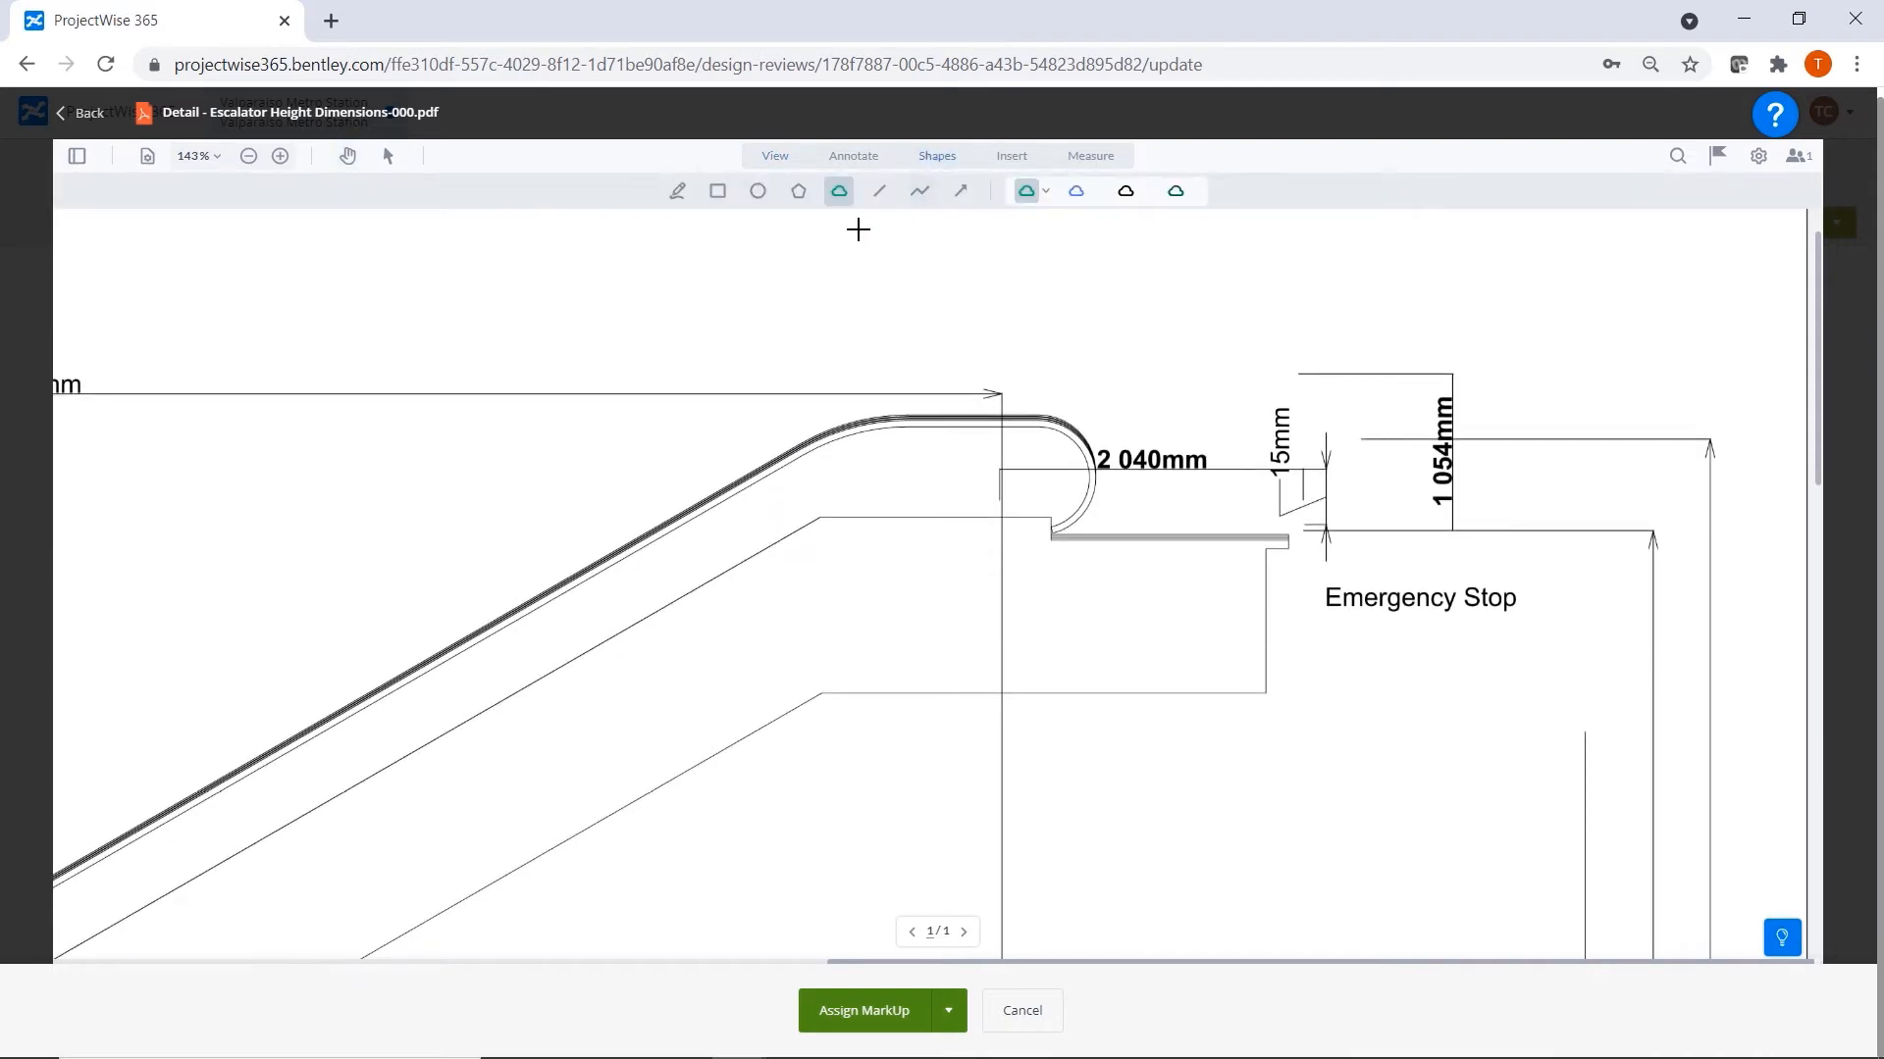
mouse_move(981, 374)
left_mouse_down()
mouse_move(1219, 371)
mouse_move(1323, 533)
mouse_move(970, 398)
mouse_move(986, 381)
left_mouse_up()
left_click(1177, 567)
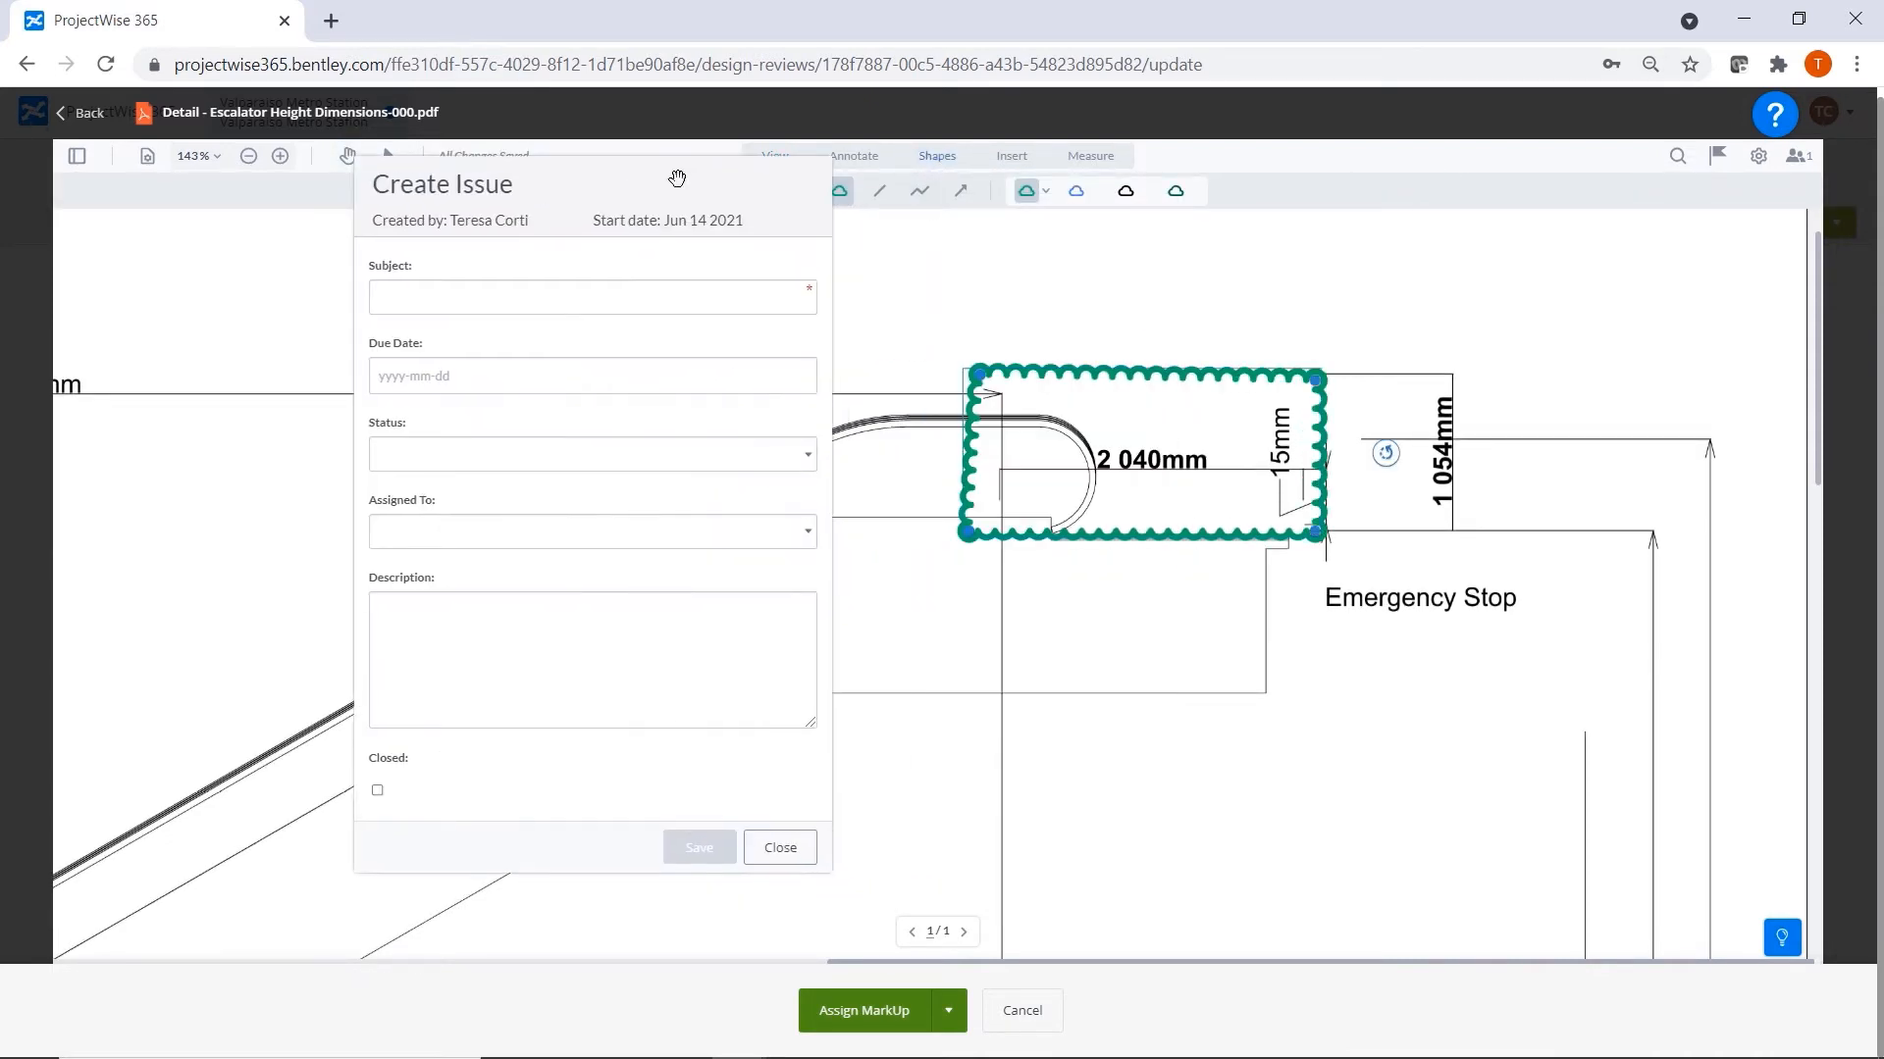
Give the cloud's new issue the subject "Exit Distance", due date 2021-06-17 and status Assigned.
left_click(408, 298)
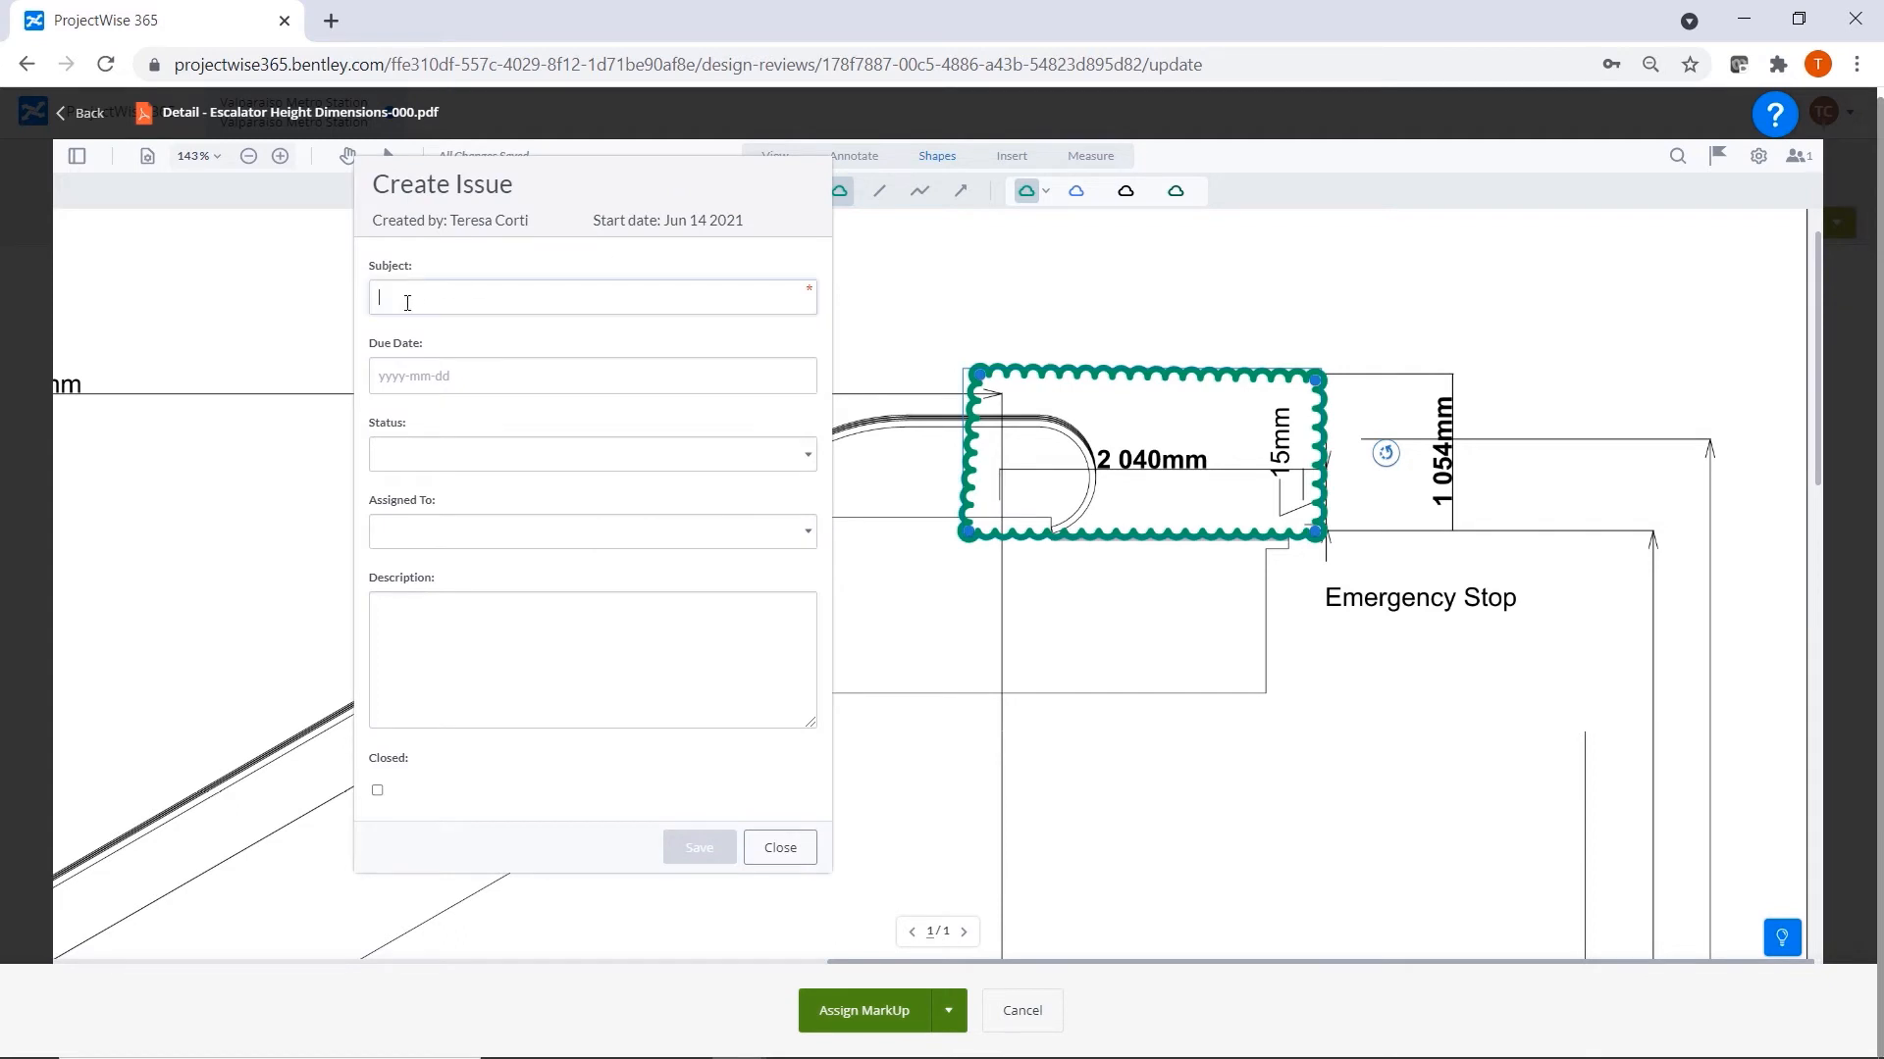
type("Exit Distance")
left_click(769, 376)
left_click(490, 525)
left_click(807, 456)
left_click(422, 517)
Assign the Exit Distance issue to the team member, describe it as "Exit distance should be 2000 mm" and save it.
left_click(800, 527)
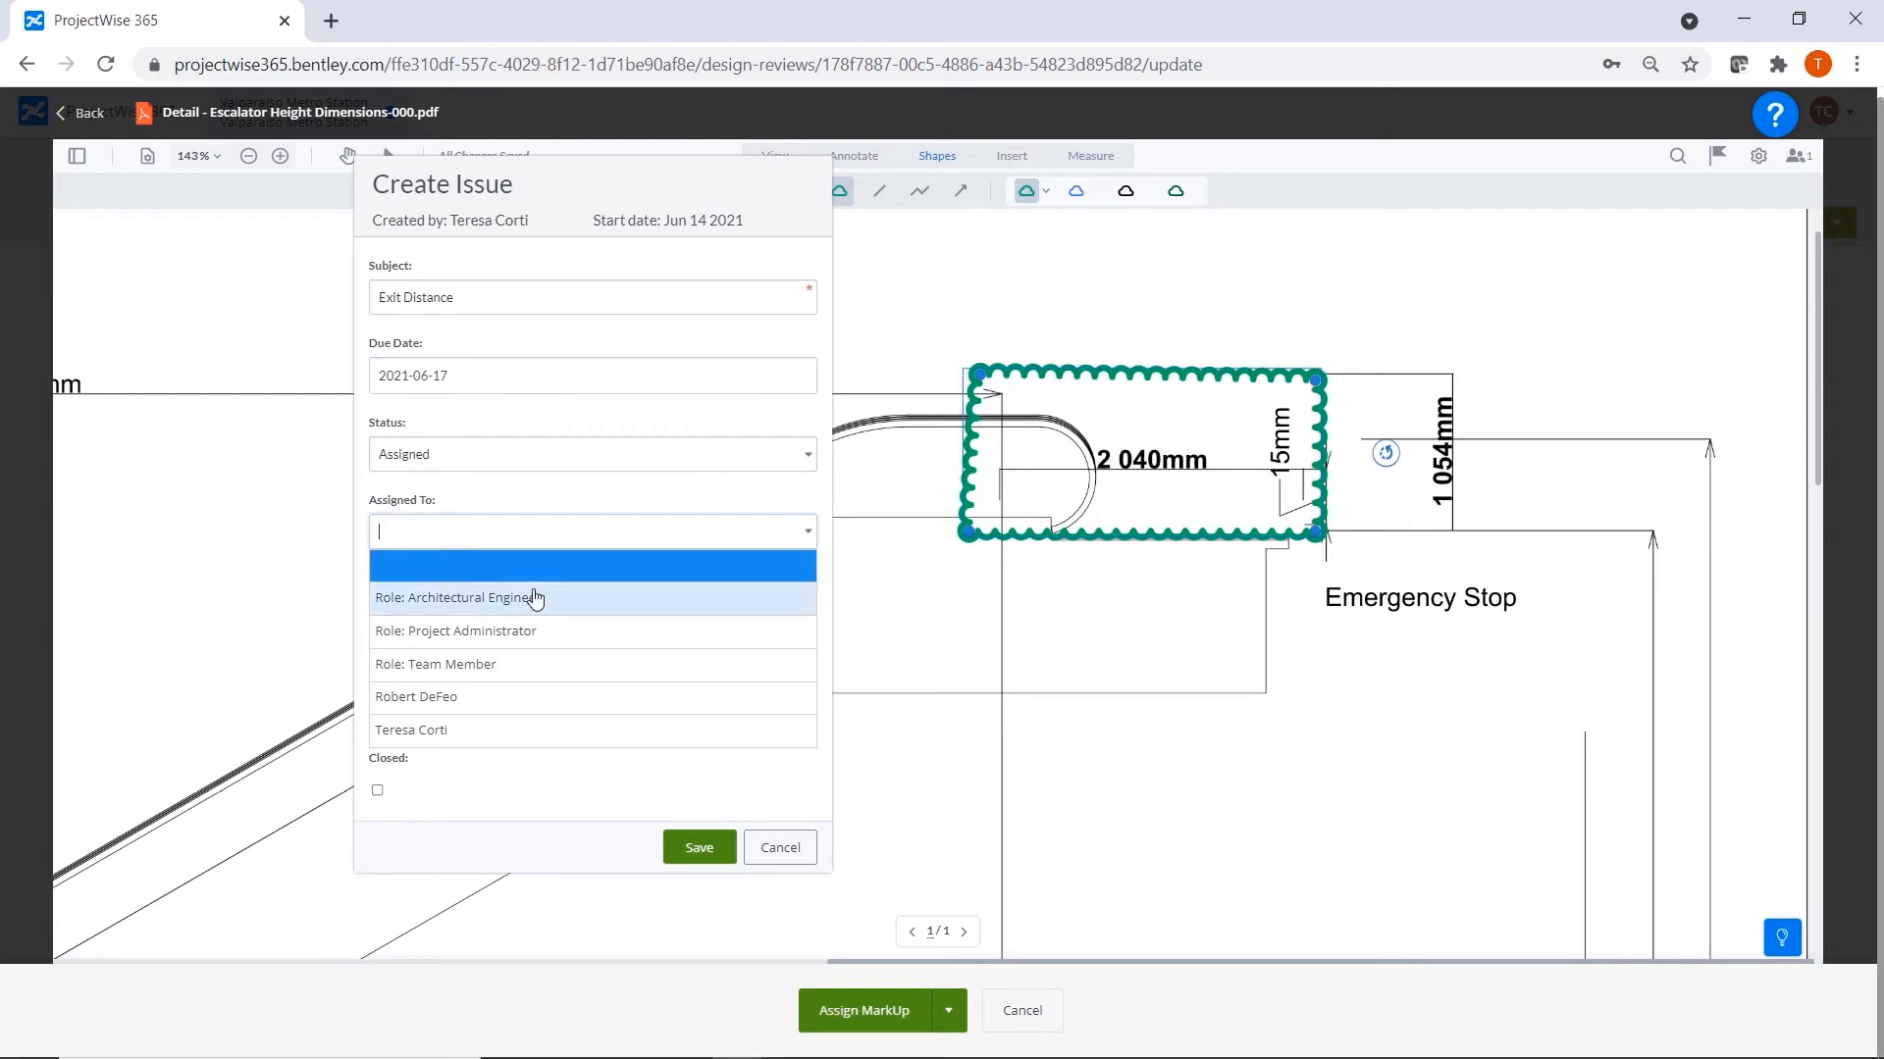
left_click(429, 732)
left_click(435, 633)
type("Exit distance should be 20000")
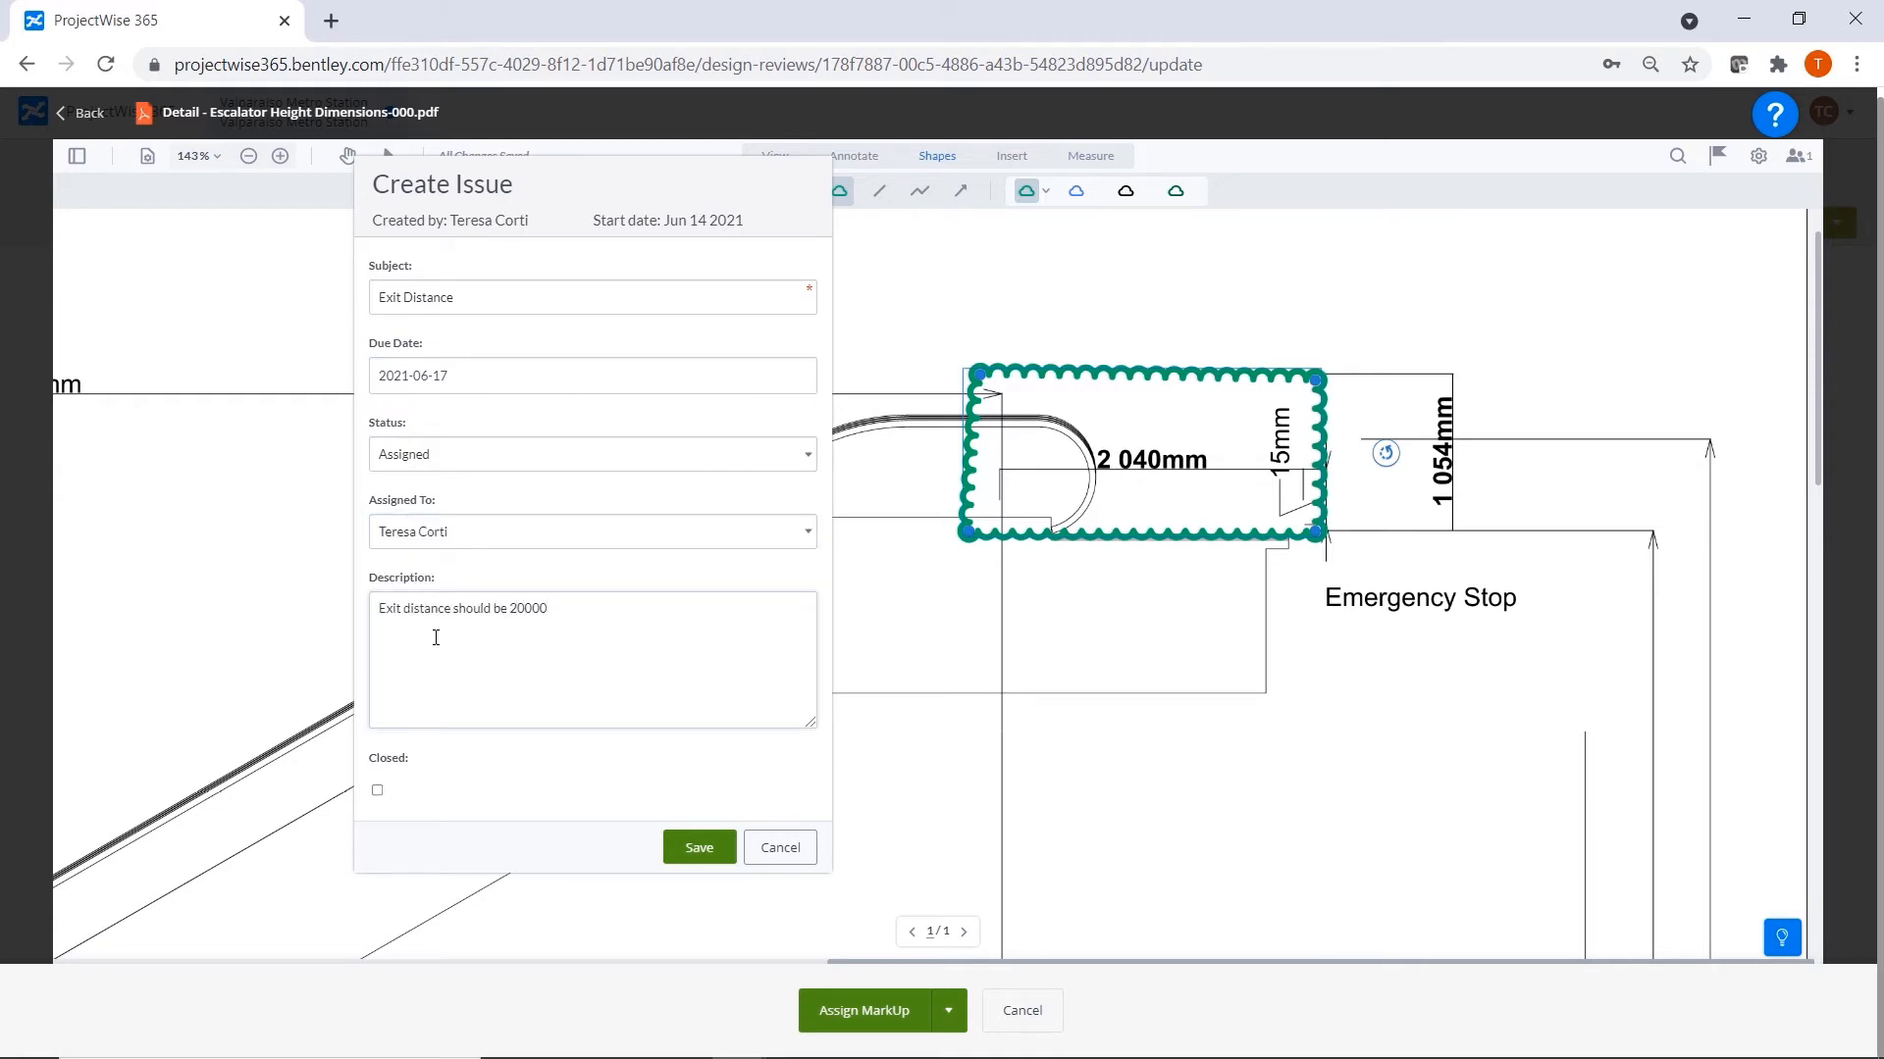
key("BackSpace")
type("mm")
left_click(698, 848)
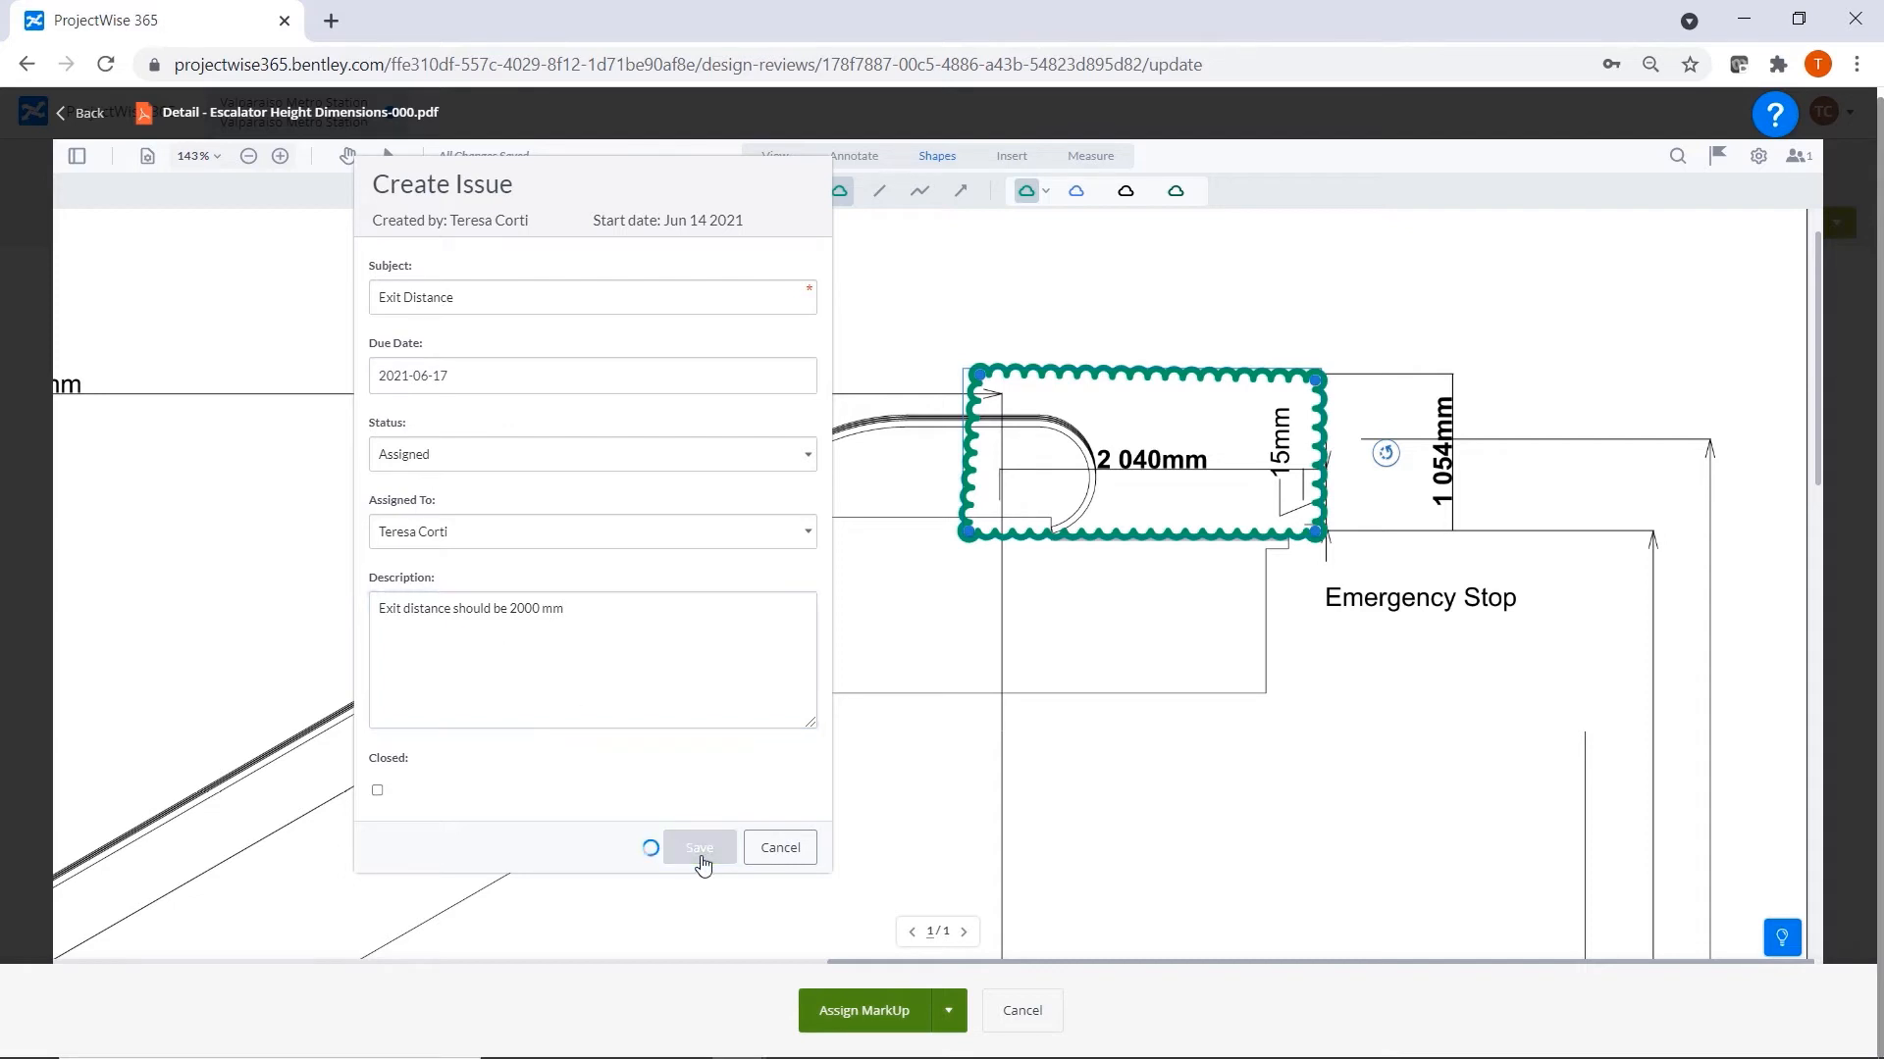
Show the markup list and draw a revision cloud around the title block's Recommended for Approval area.
left_click(1718, 157)
scroll(1328, 761, "down", 10)
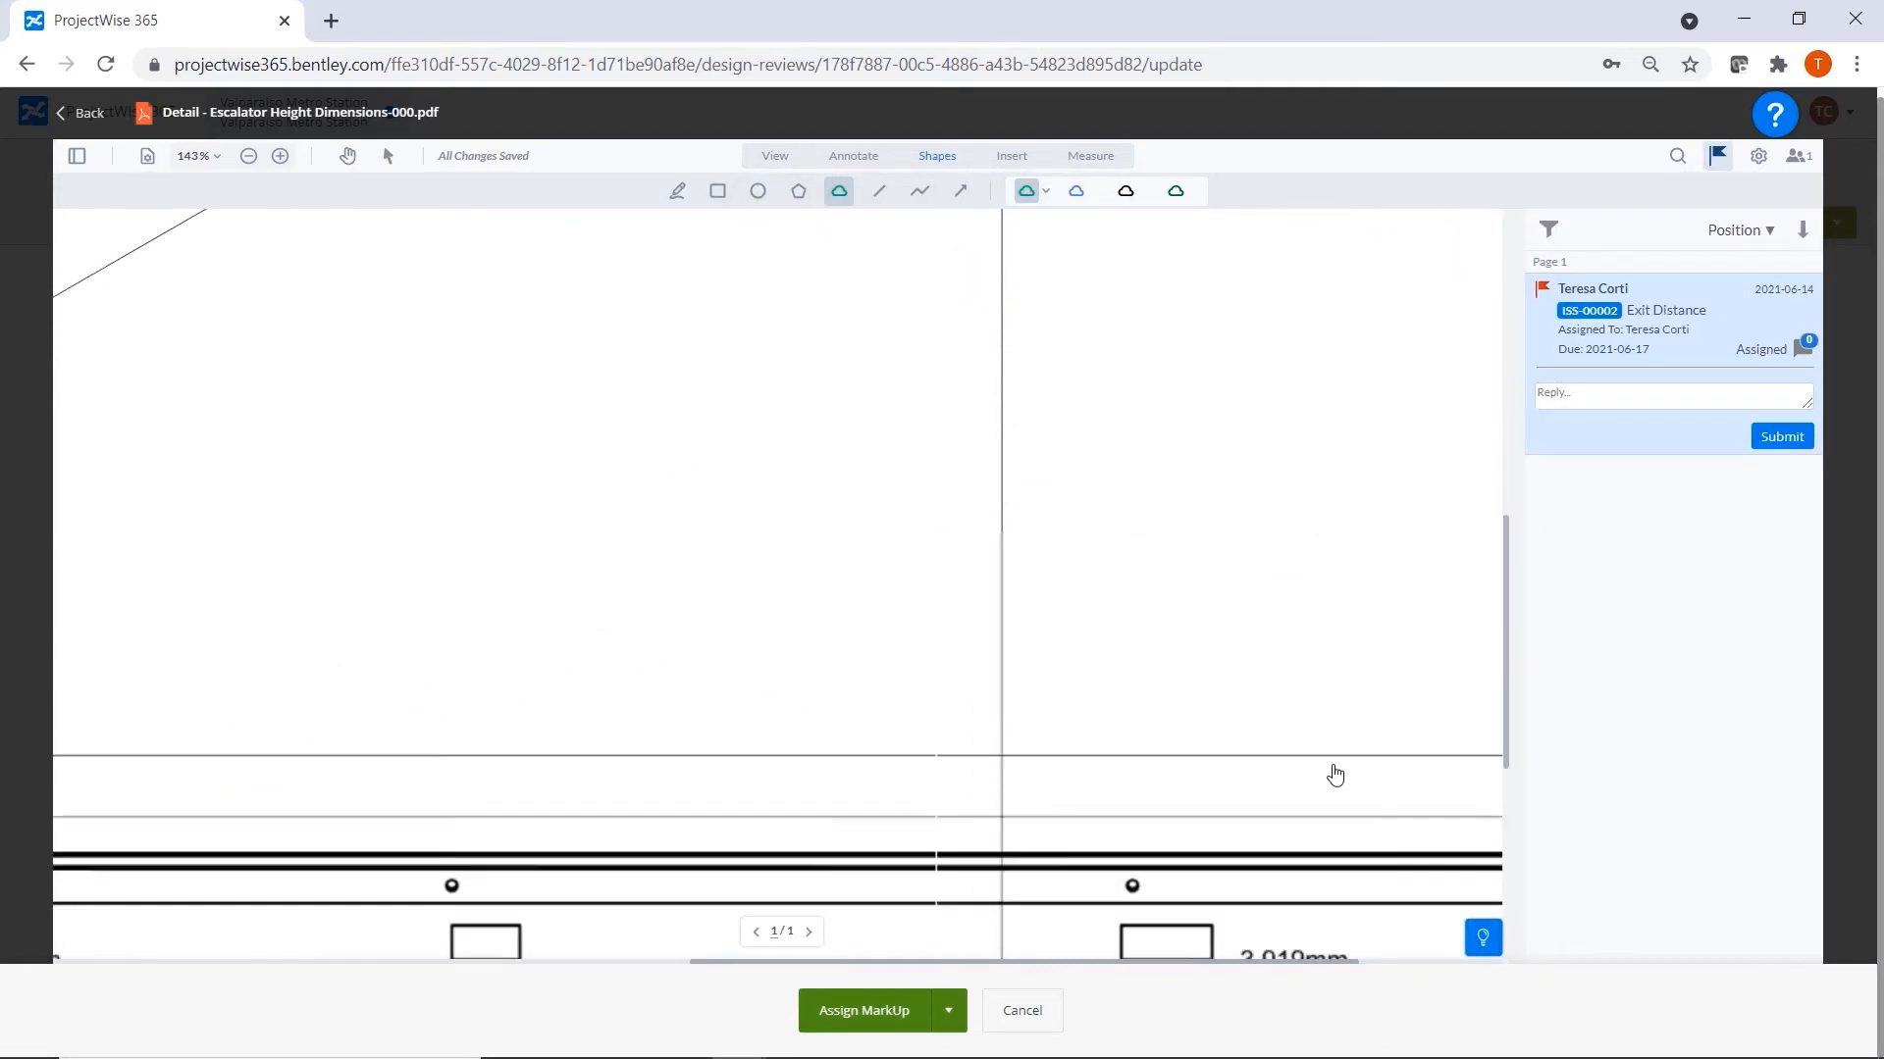
mouse_move(791, 751)
left_mouse_down()
mouse_move(1293, 757)
mouse_move(1221, 898)
mouse_move(793, 754)
left_mouse_up()
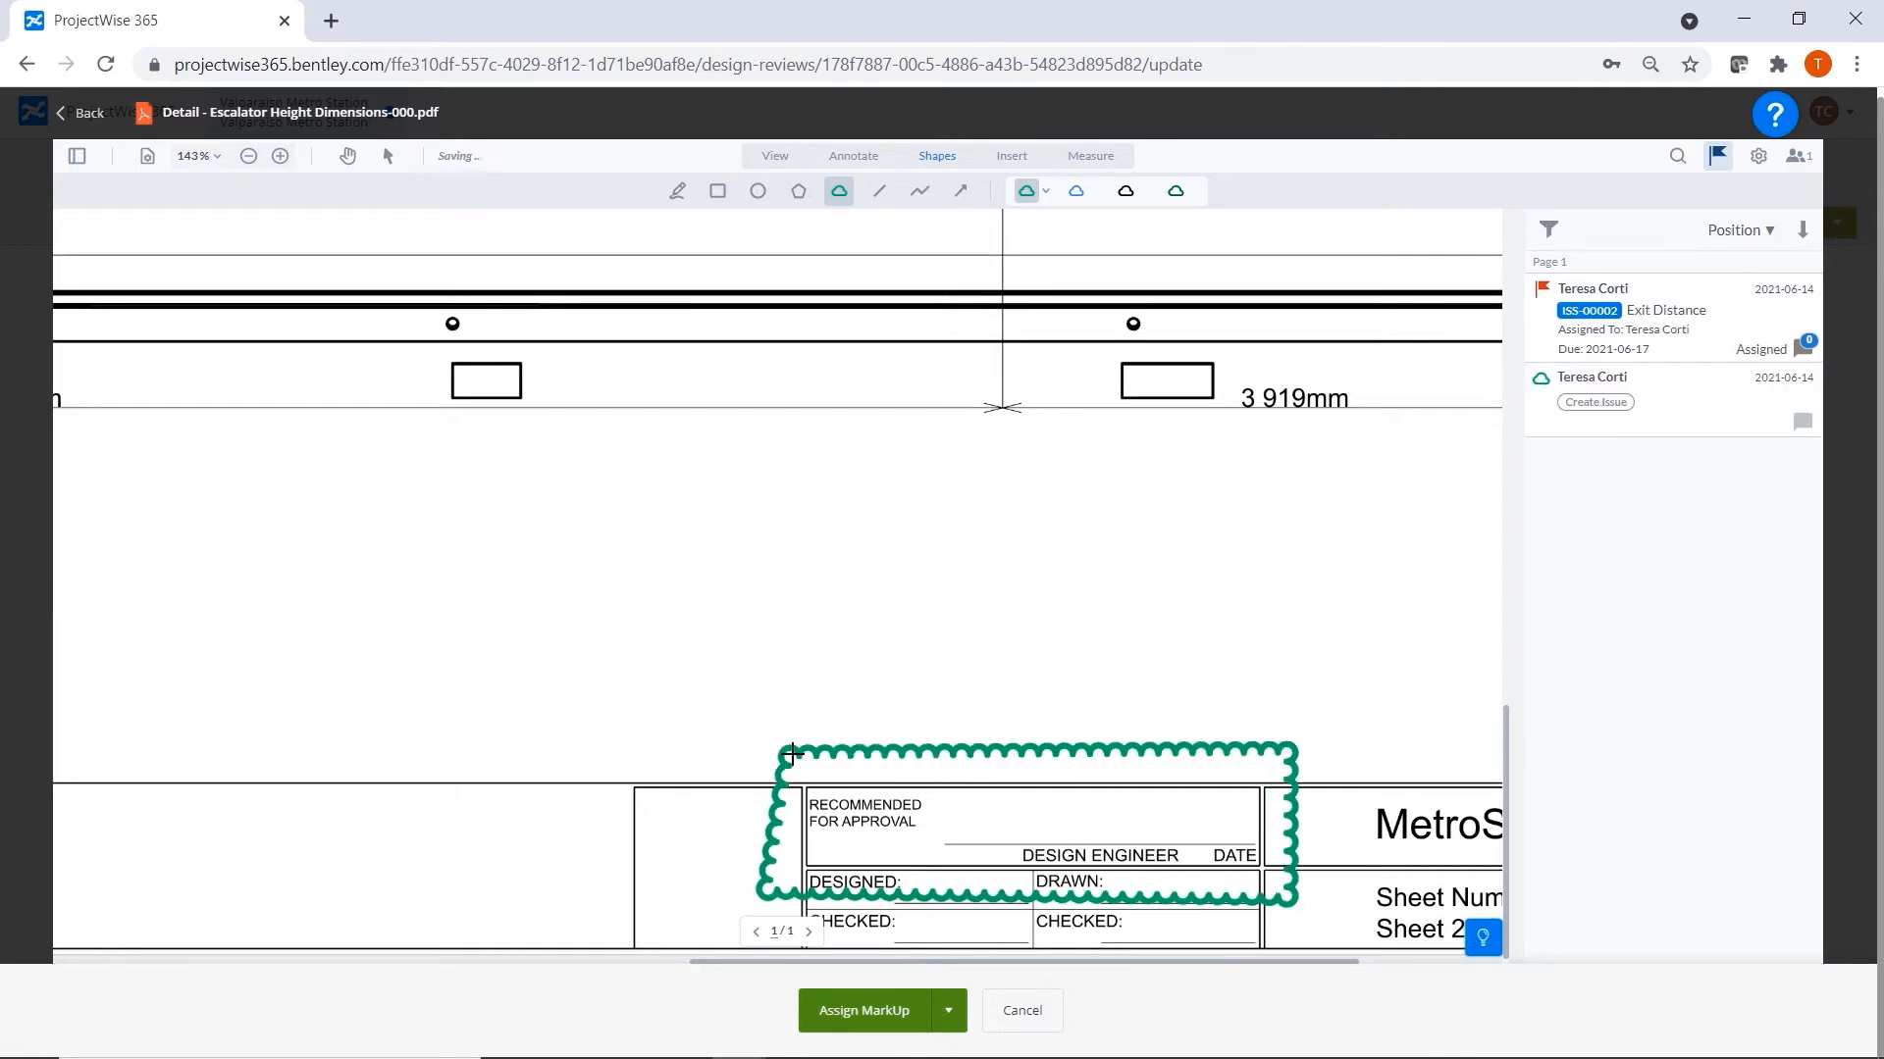
Add the green text annotation "Add Design Engineer information" and place it inside the title block's cloud.
left_click(849, 155)
left_click(880, 192)
left_click(1046, 191)
left_click(1106, 278)
left_click(857, 719)
type("Add")
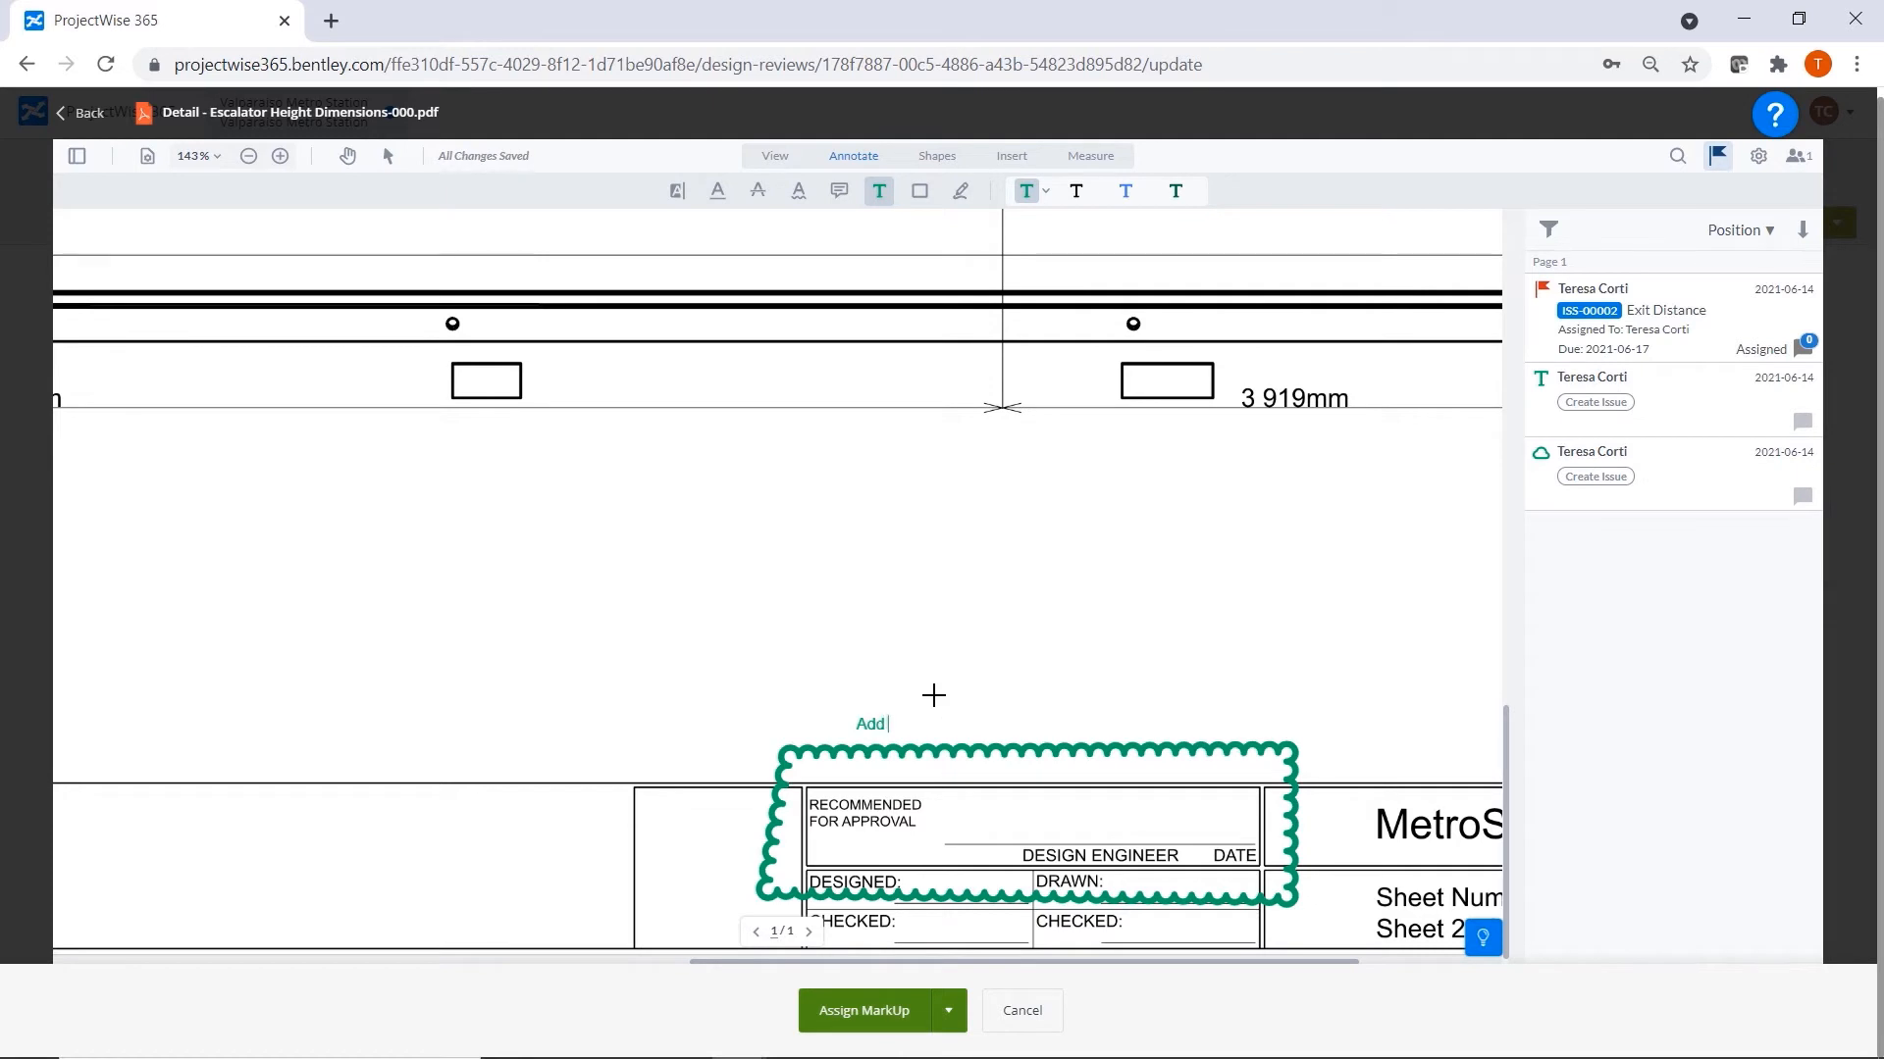
type(" Design Engineer information")
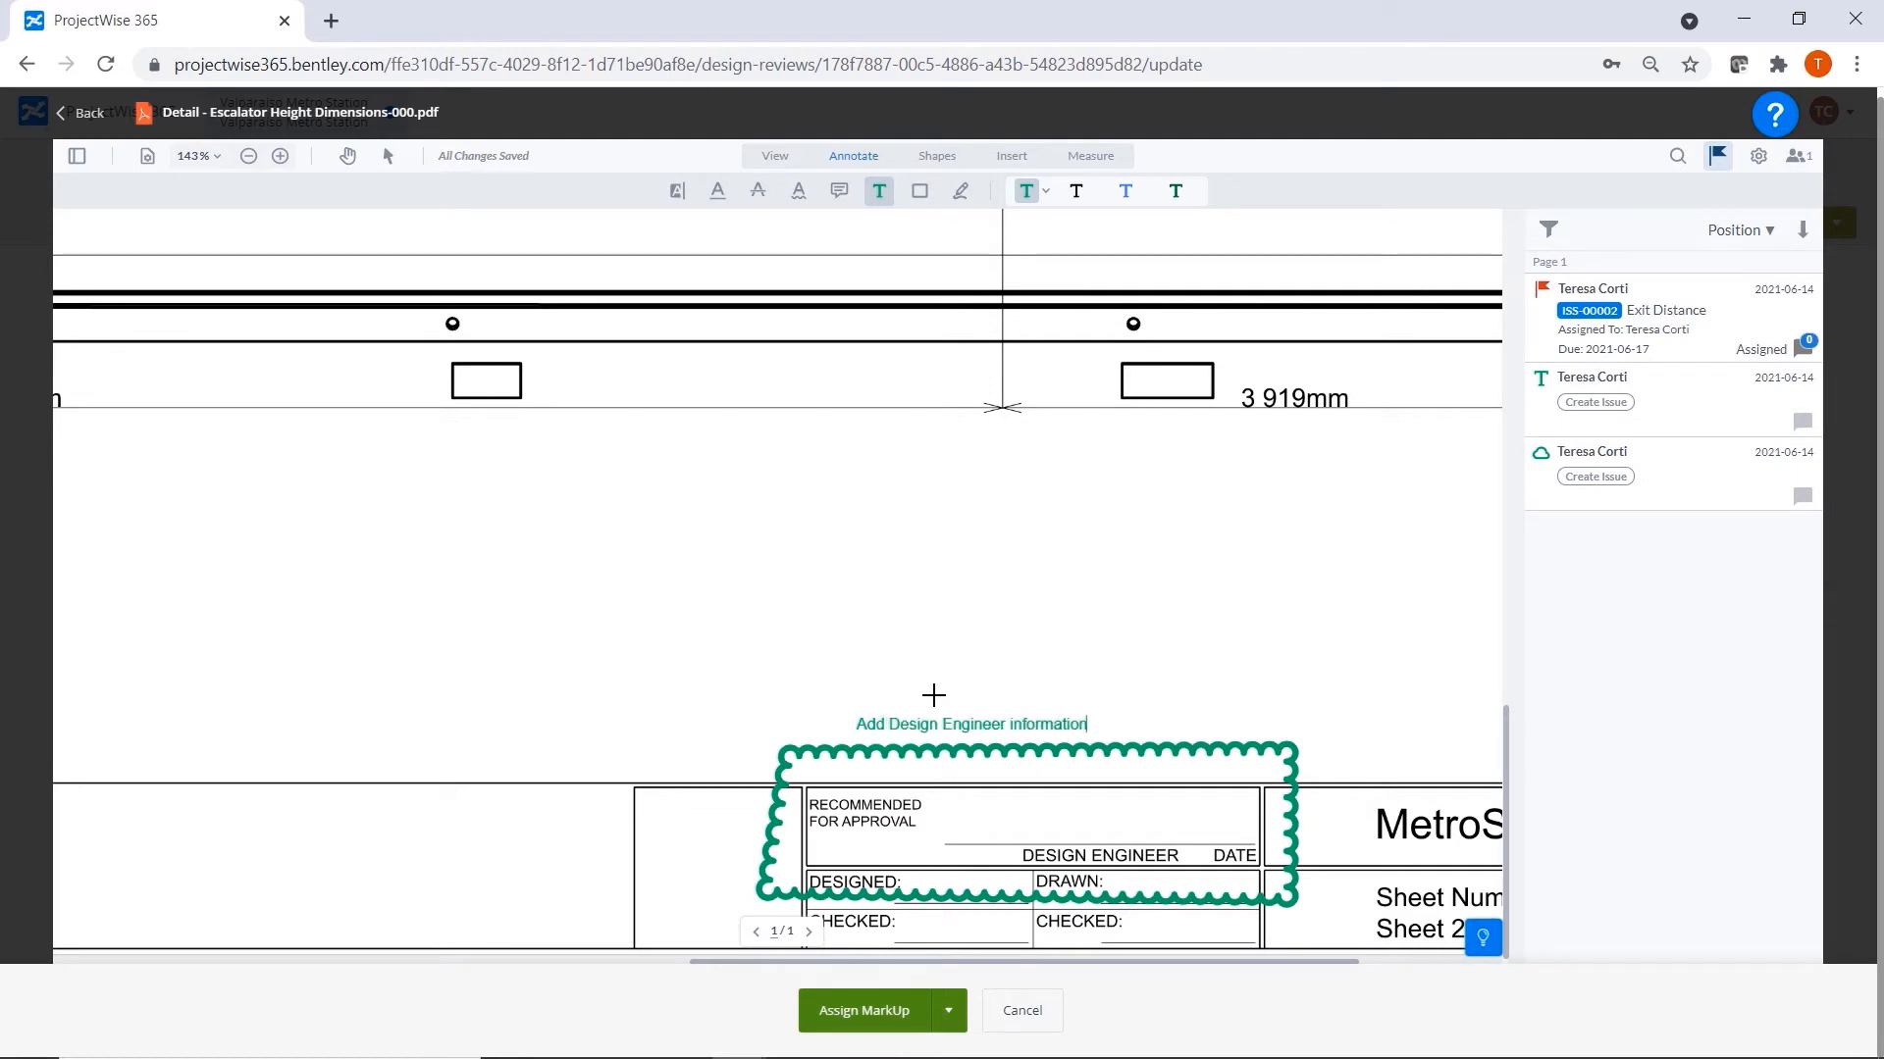
left_click(1148, 715)
left_click_drag(981, 724, 1070, 814)
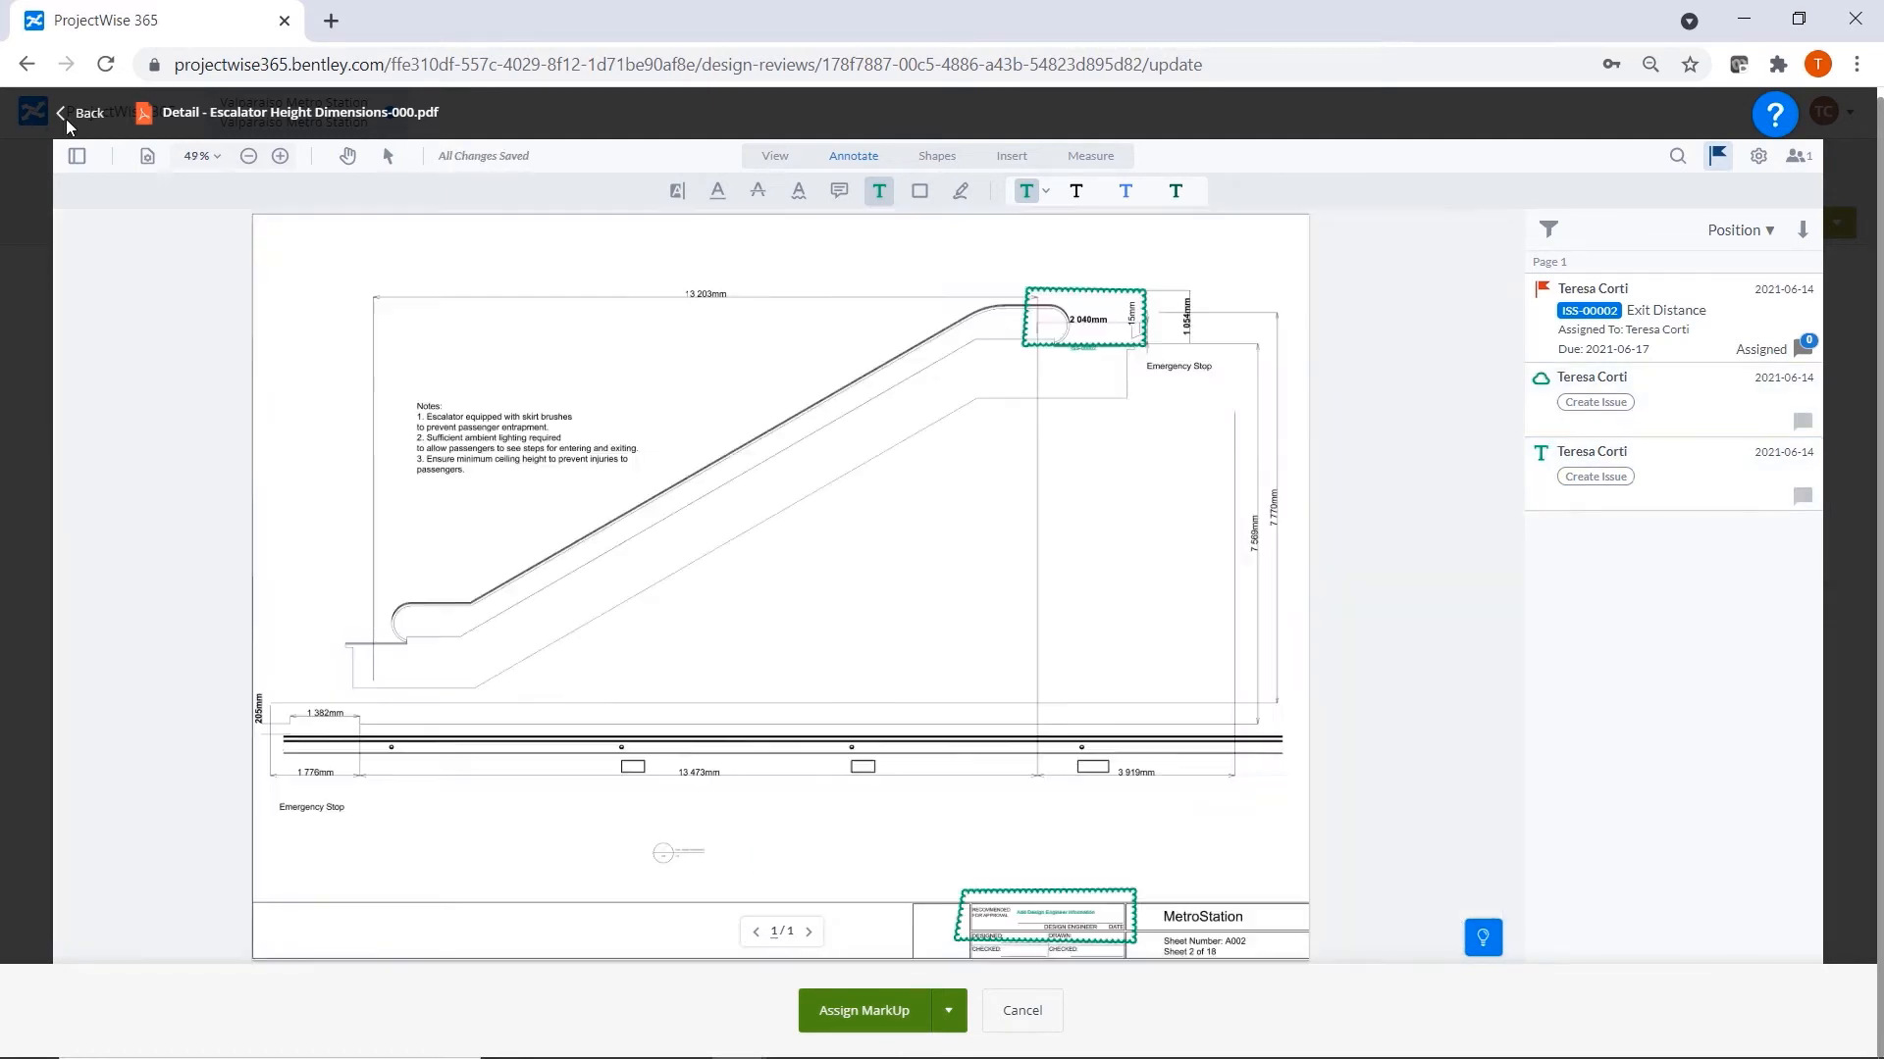
Return to the Escalator heights review and move it to Assign MarkUp with the comment "Fix markups by the due date".
left_click(76, 112)
left_click(912, 1019)
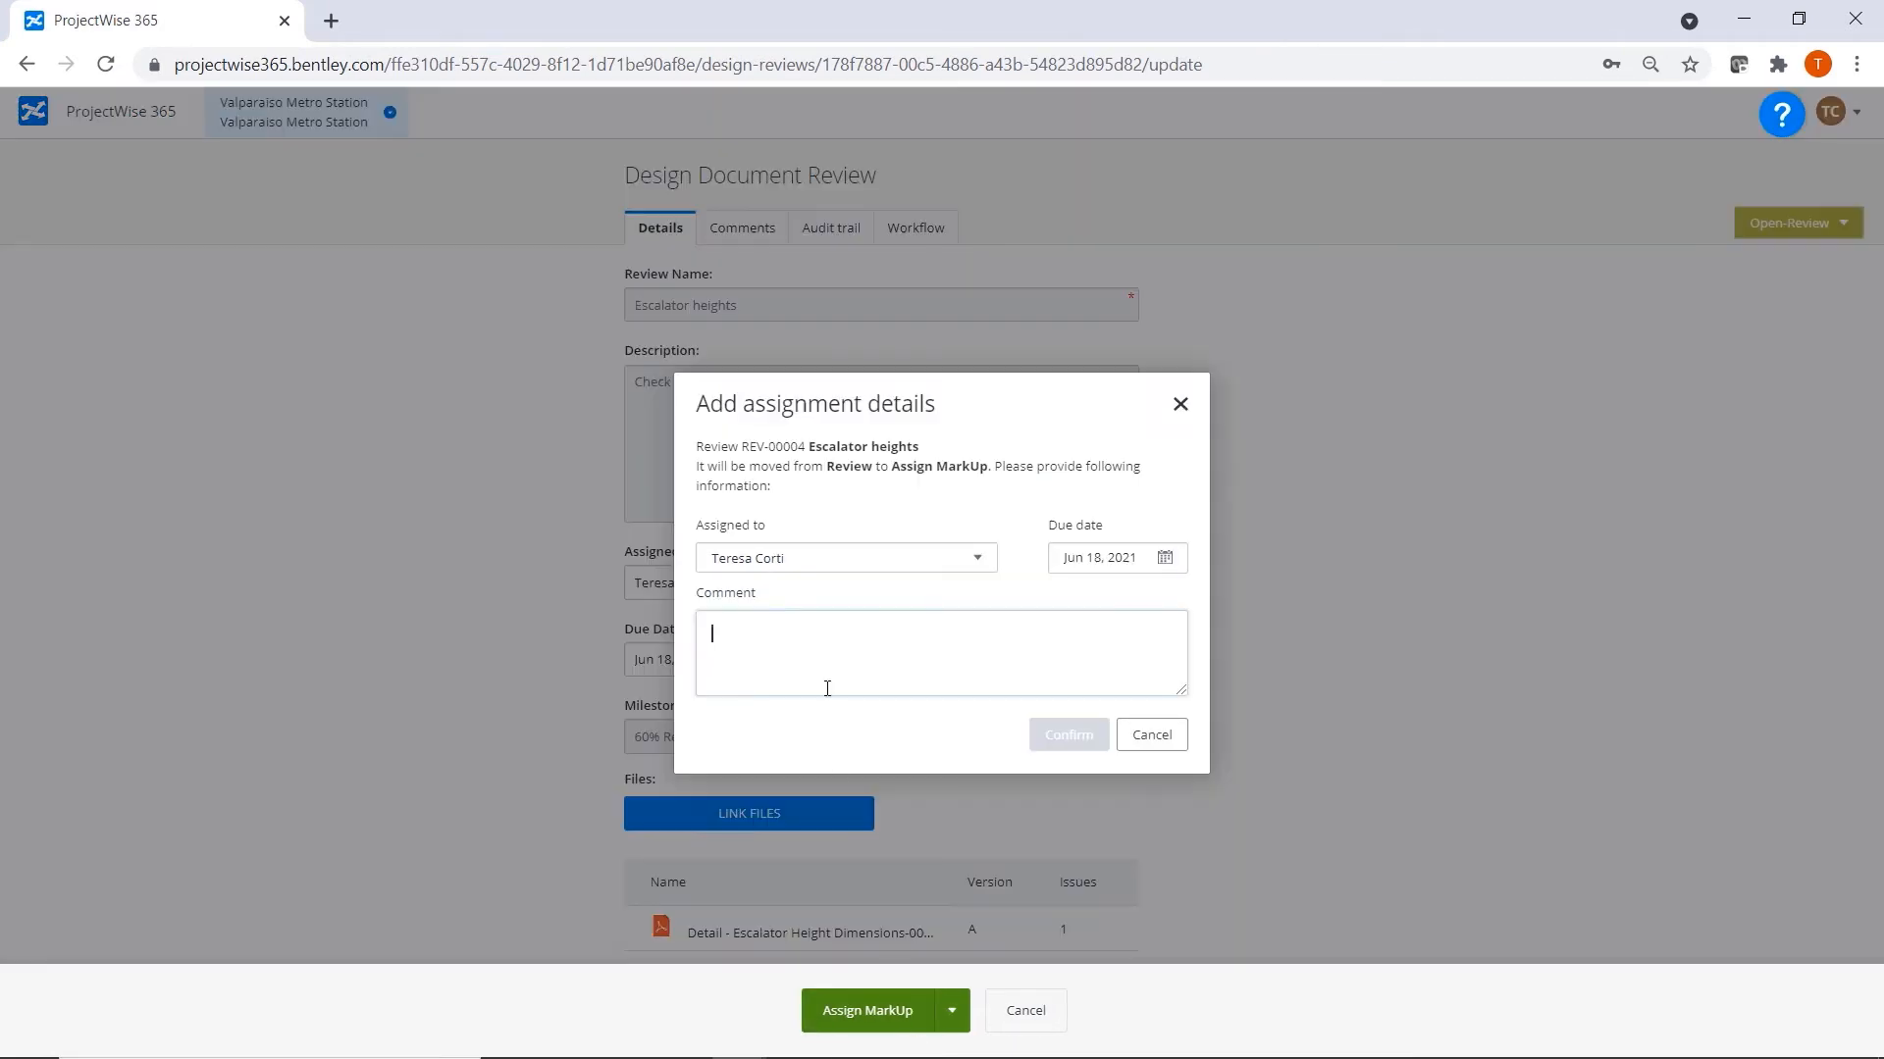
type("Fix markups")
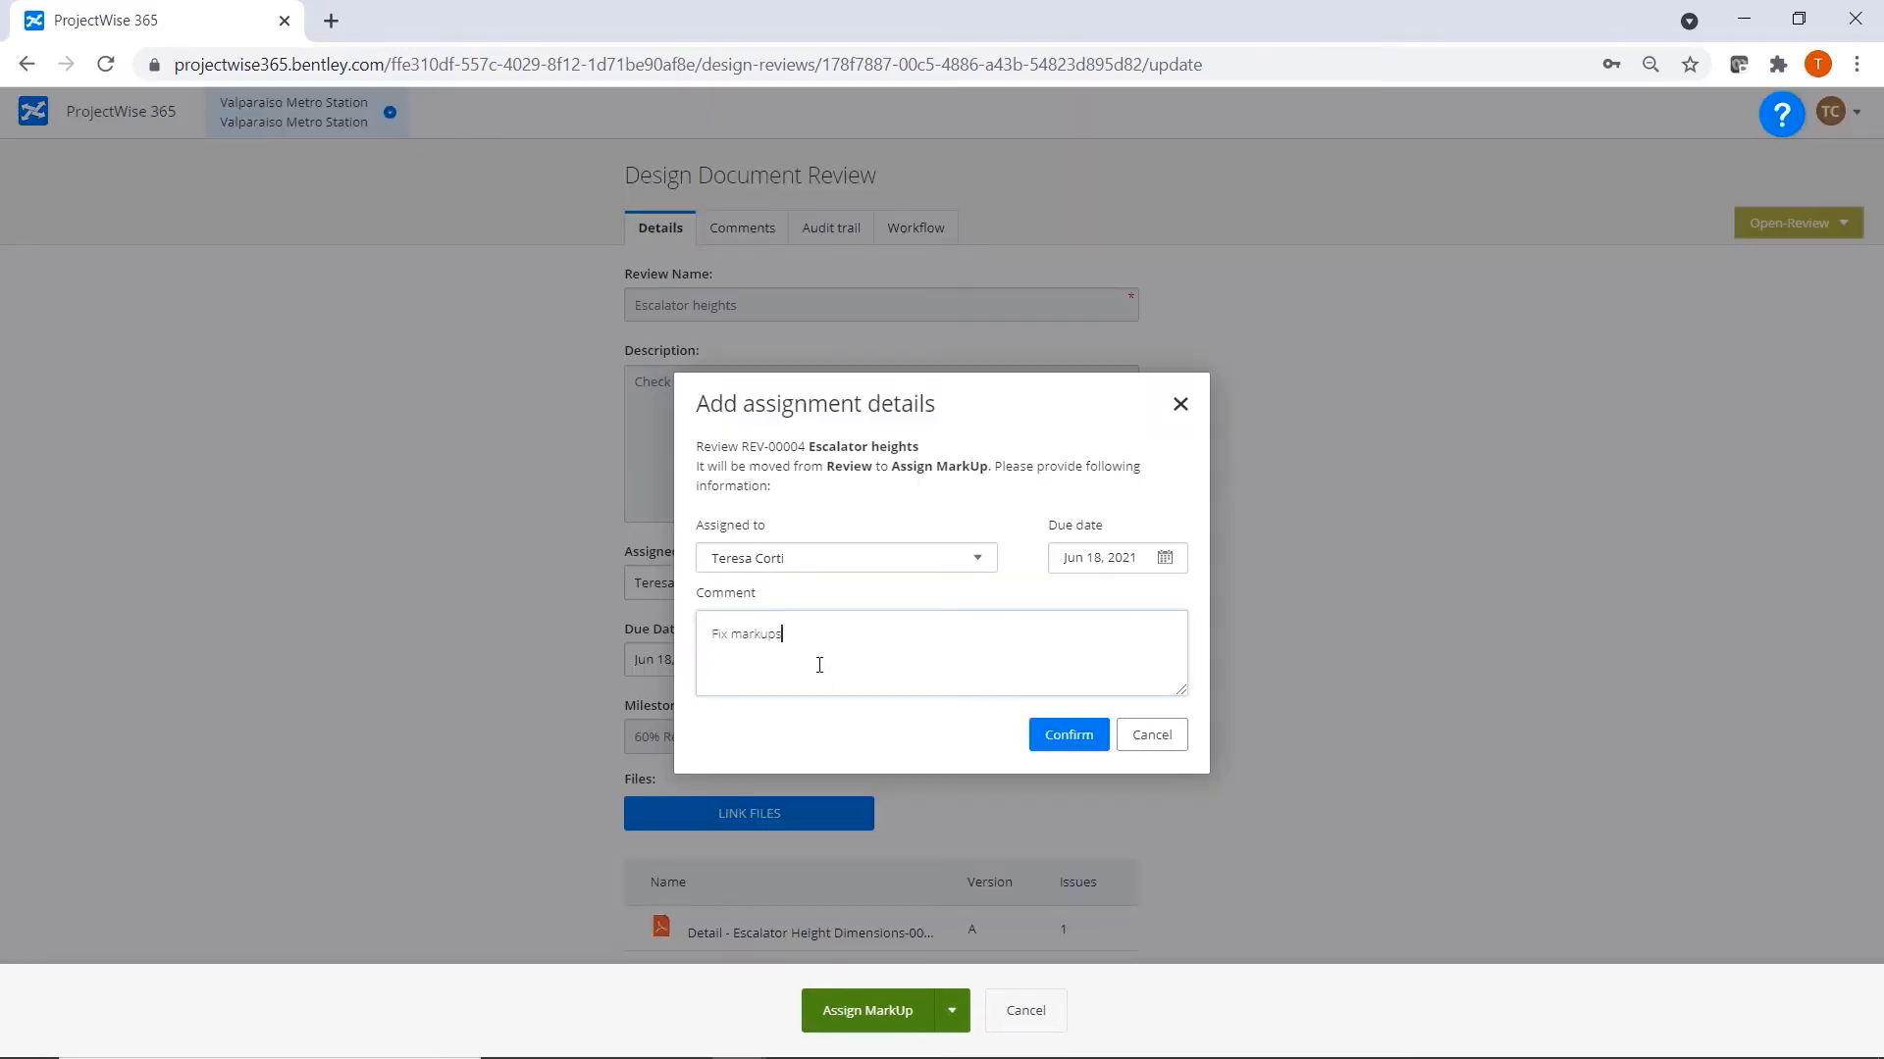
type(" by the due date")
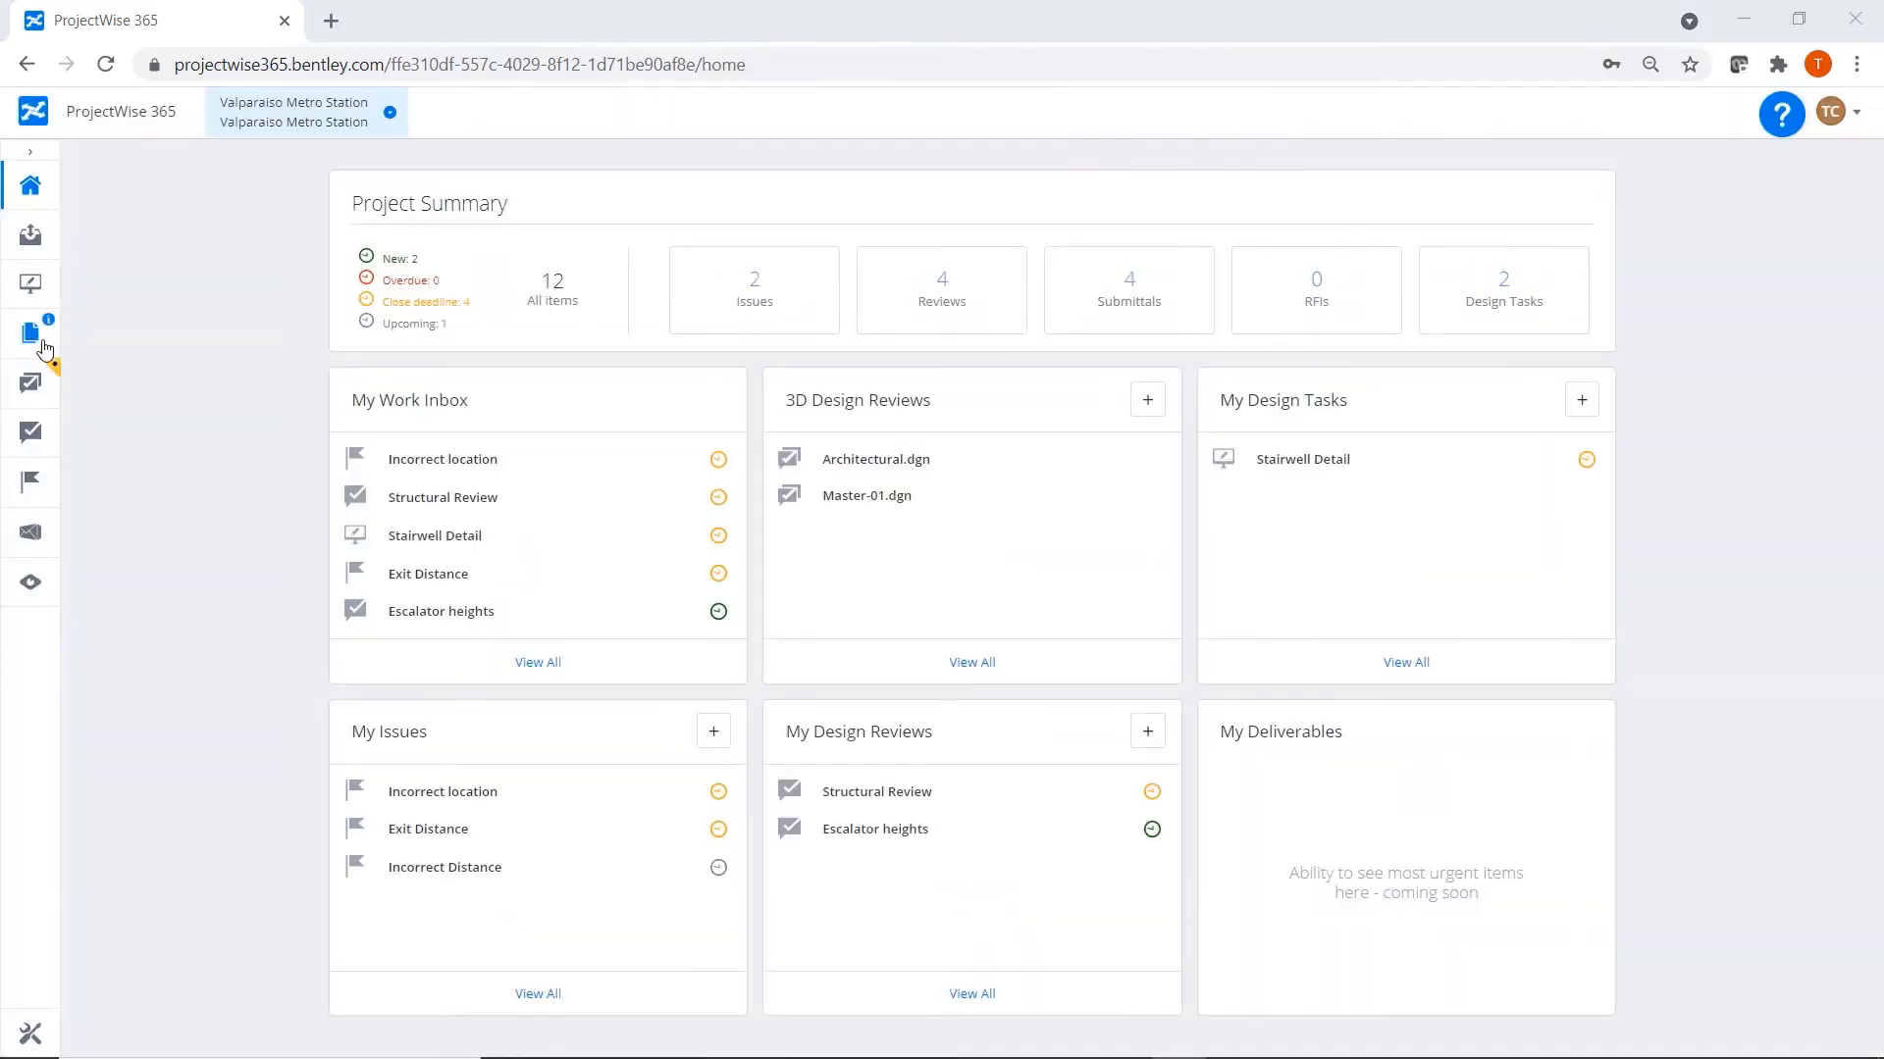
Examine the exit dimension and the title block's design engineer entry in version B of Detail - Escalator Height Dimensions-000.pdf.
left_click(29, 337)
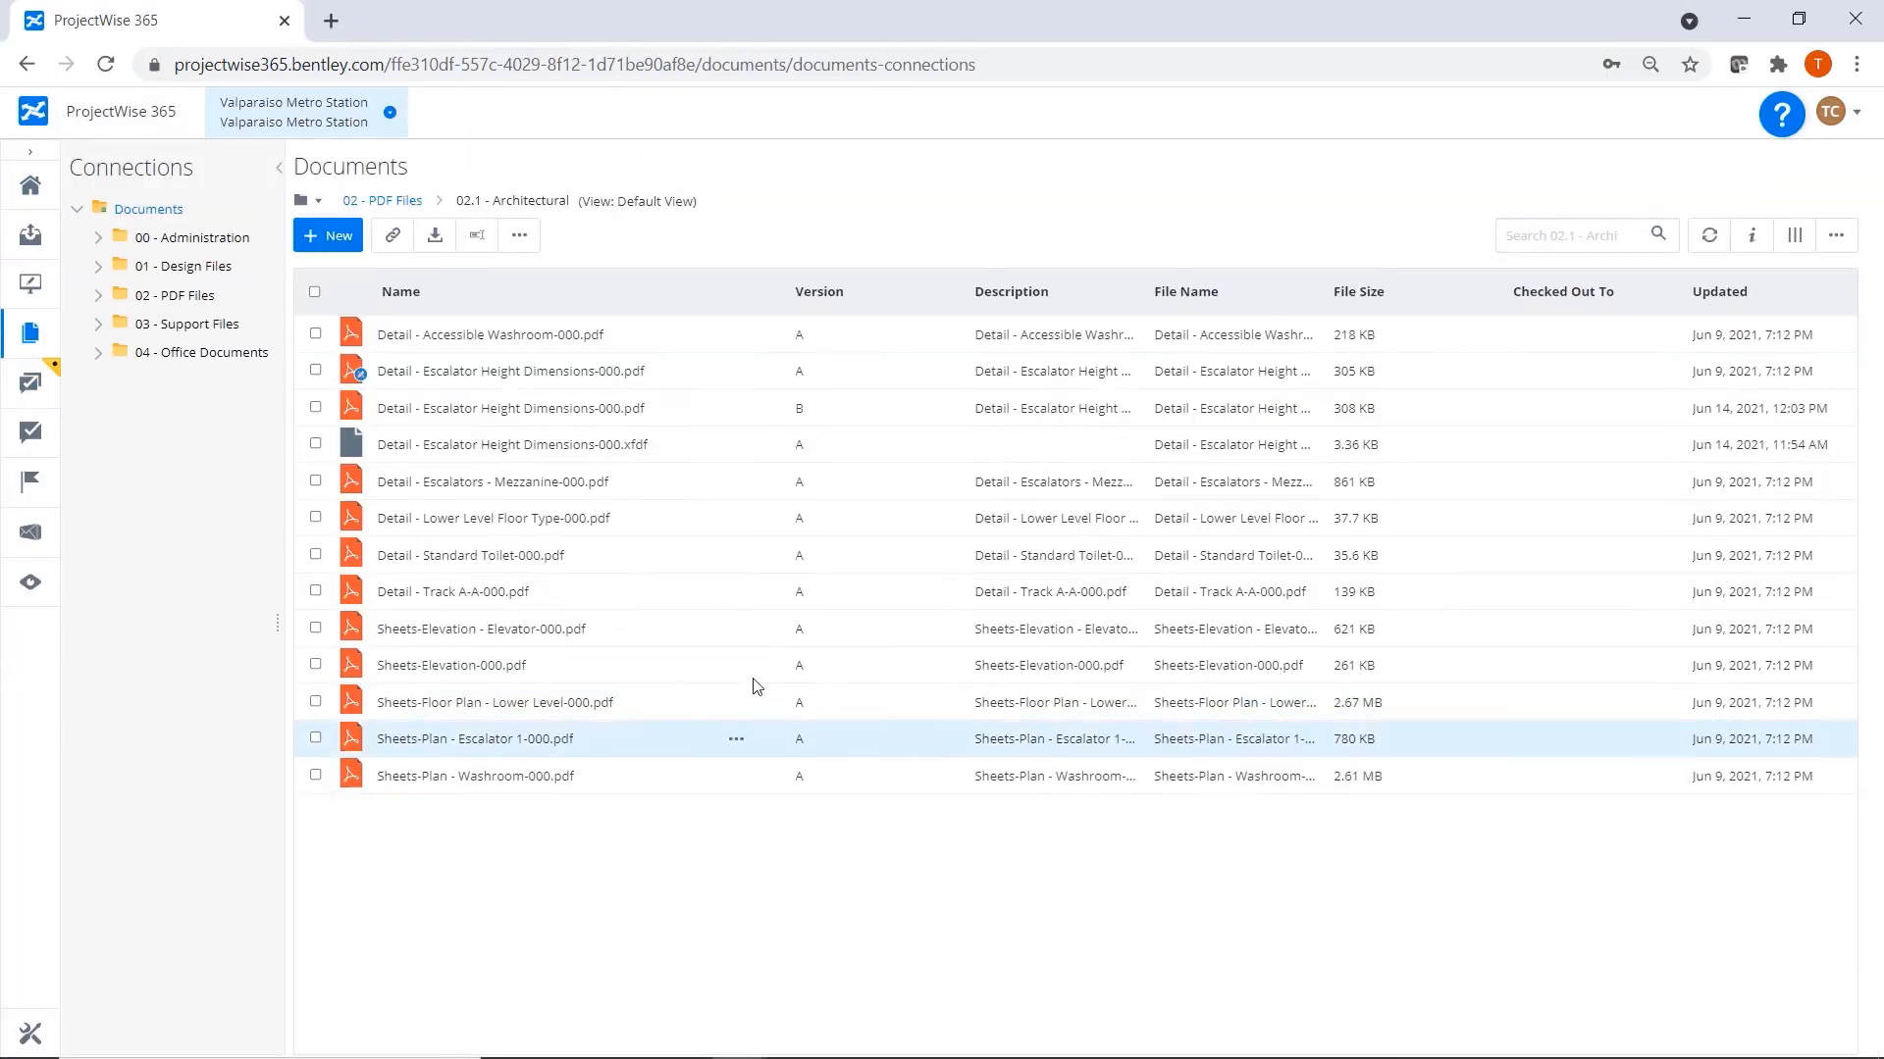
double_click(877, 455)
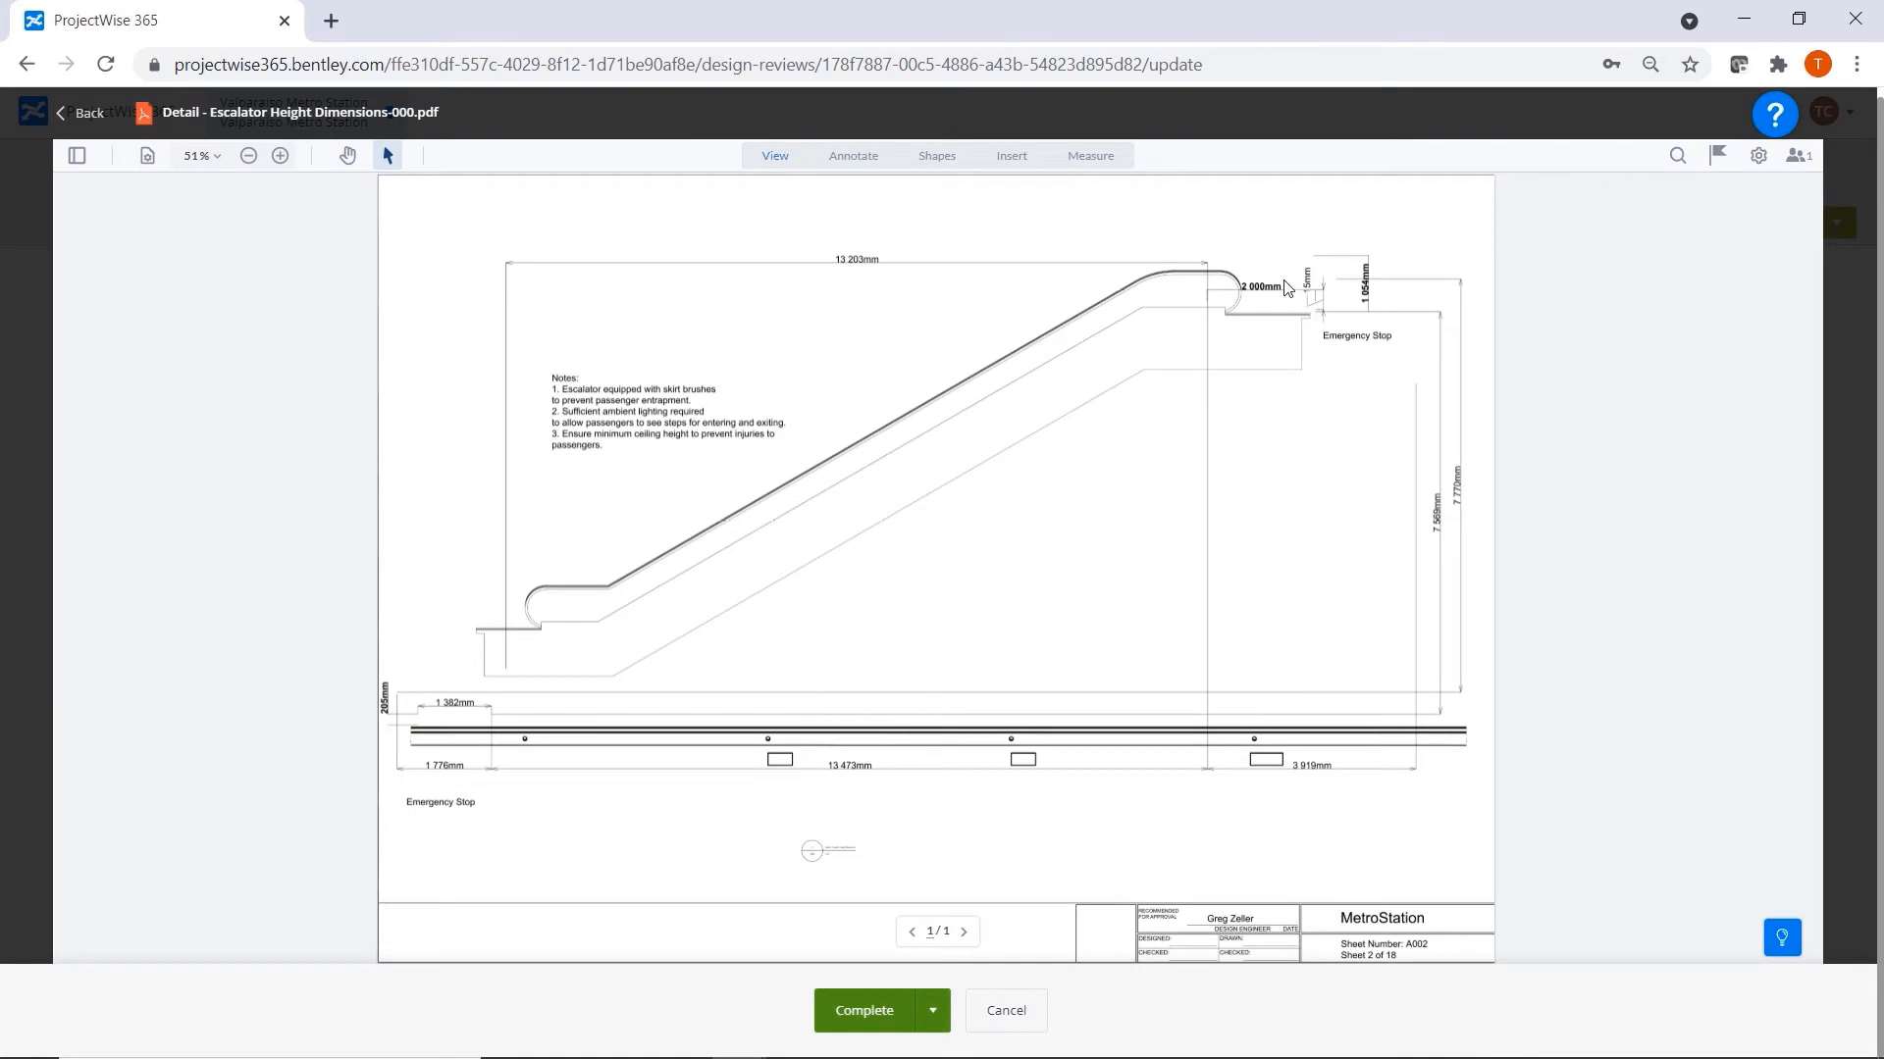
scroll(1125, 308, "up", 5)
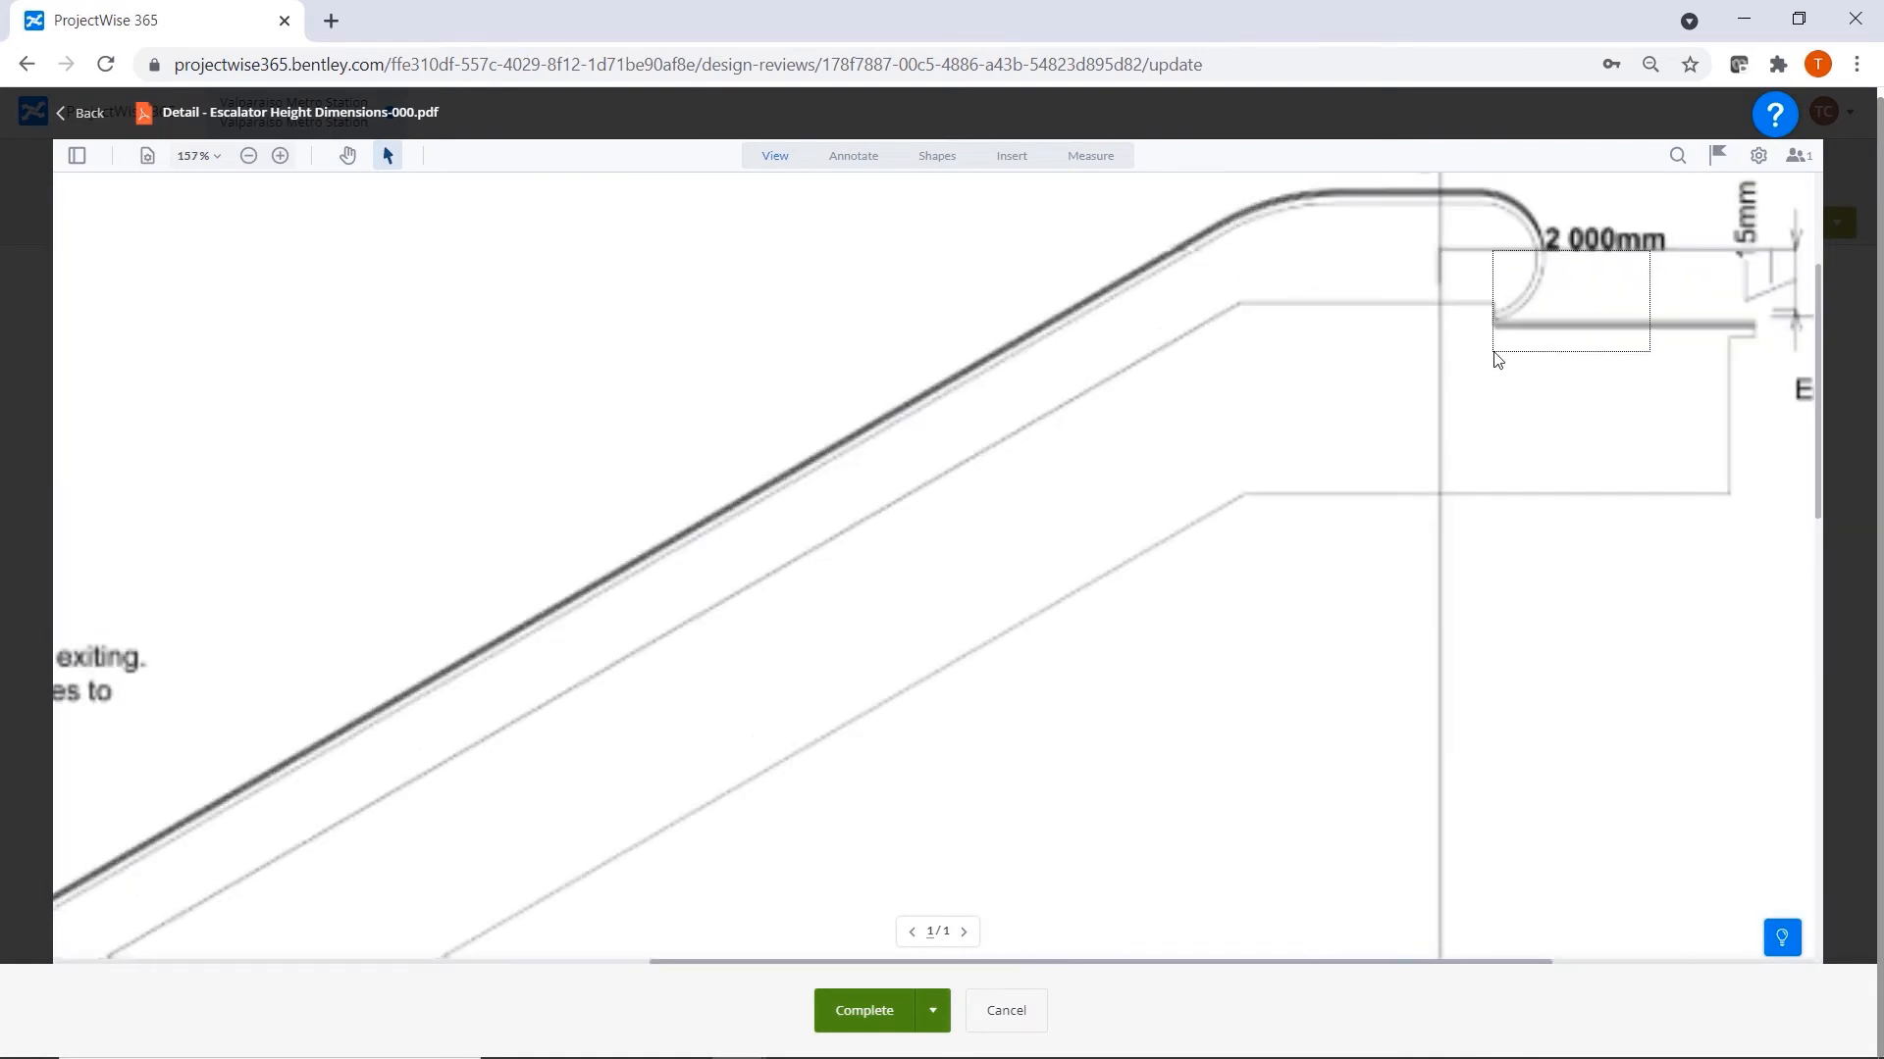
left_click(347, 155)
mouse_move(1609, 306)
left_mouse_down()
mouse_move(1275, 412)
mouse_move(1125, 363)
left_mouse_up()
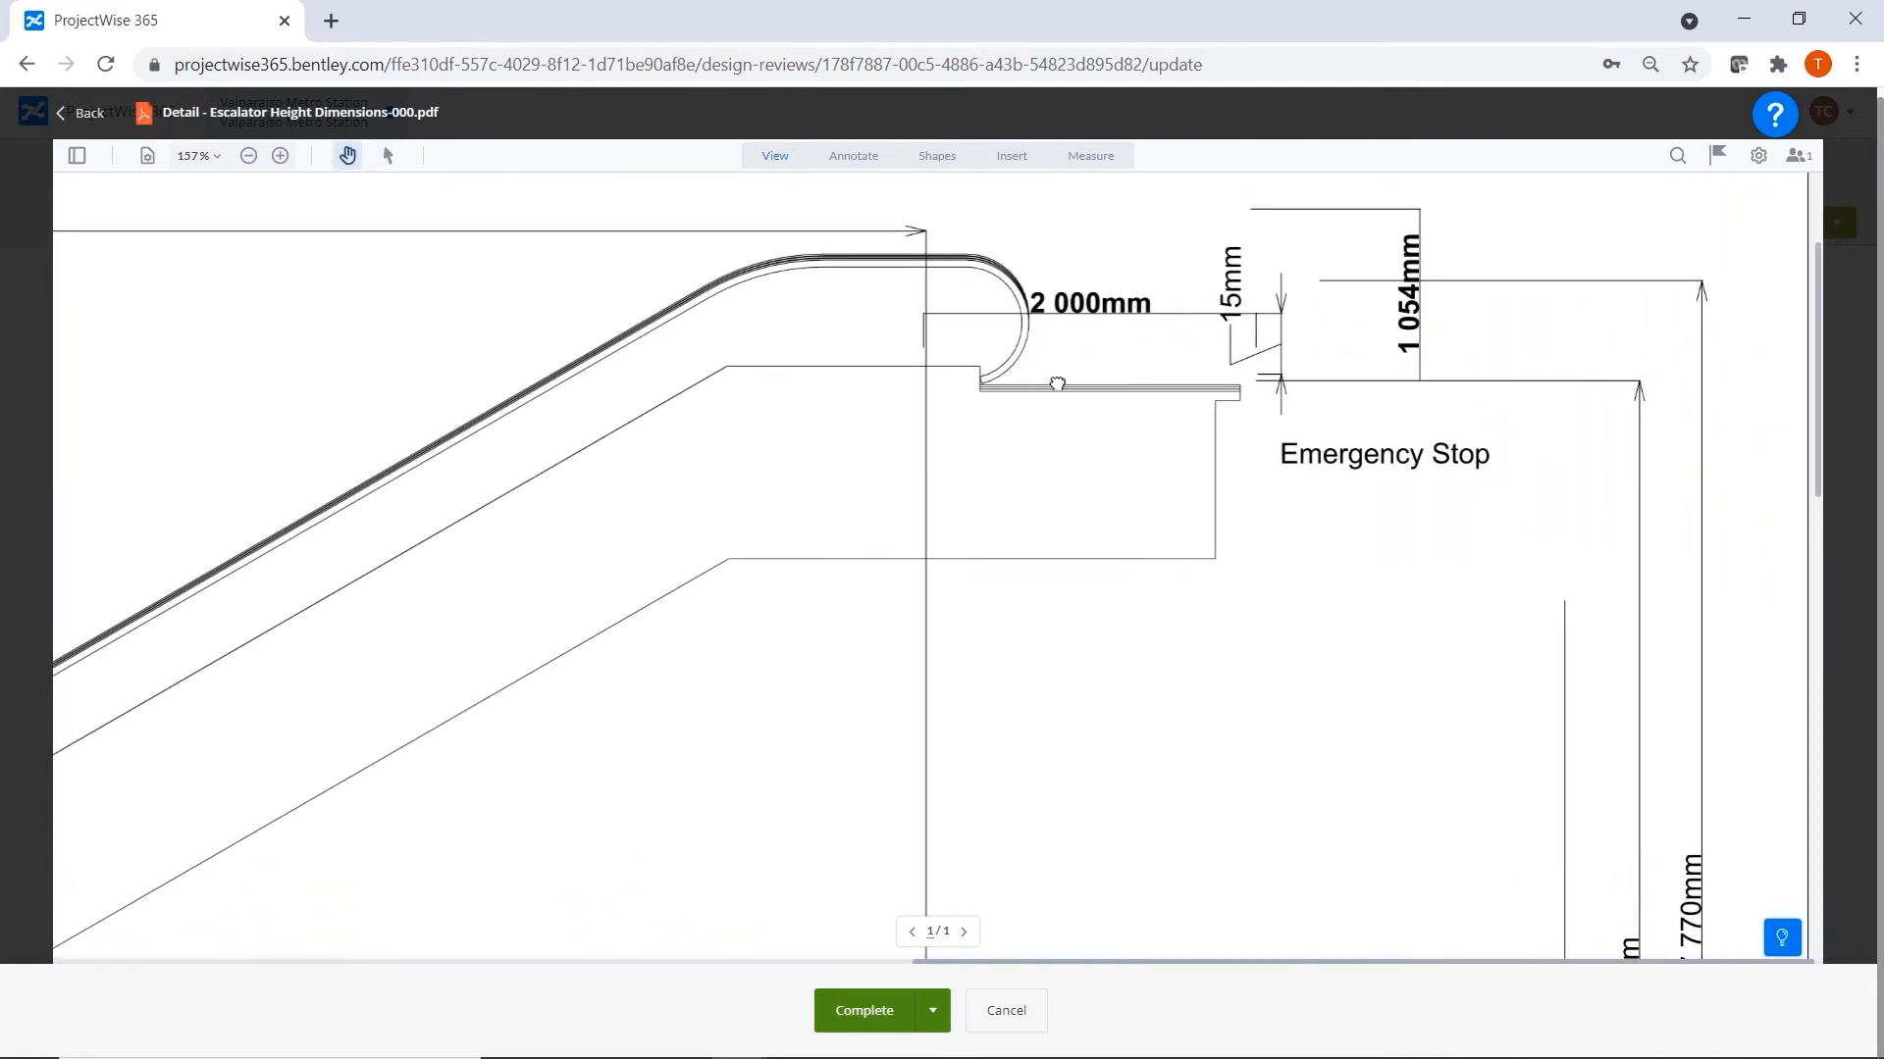
scroll(1215, 445, "down", 15)
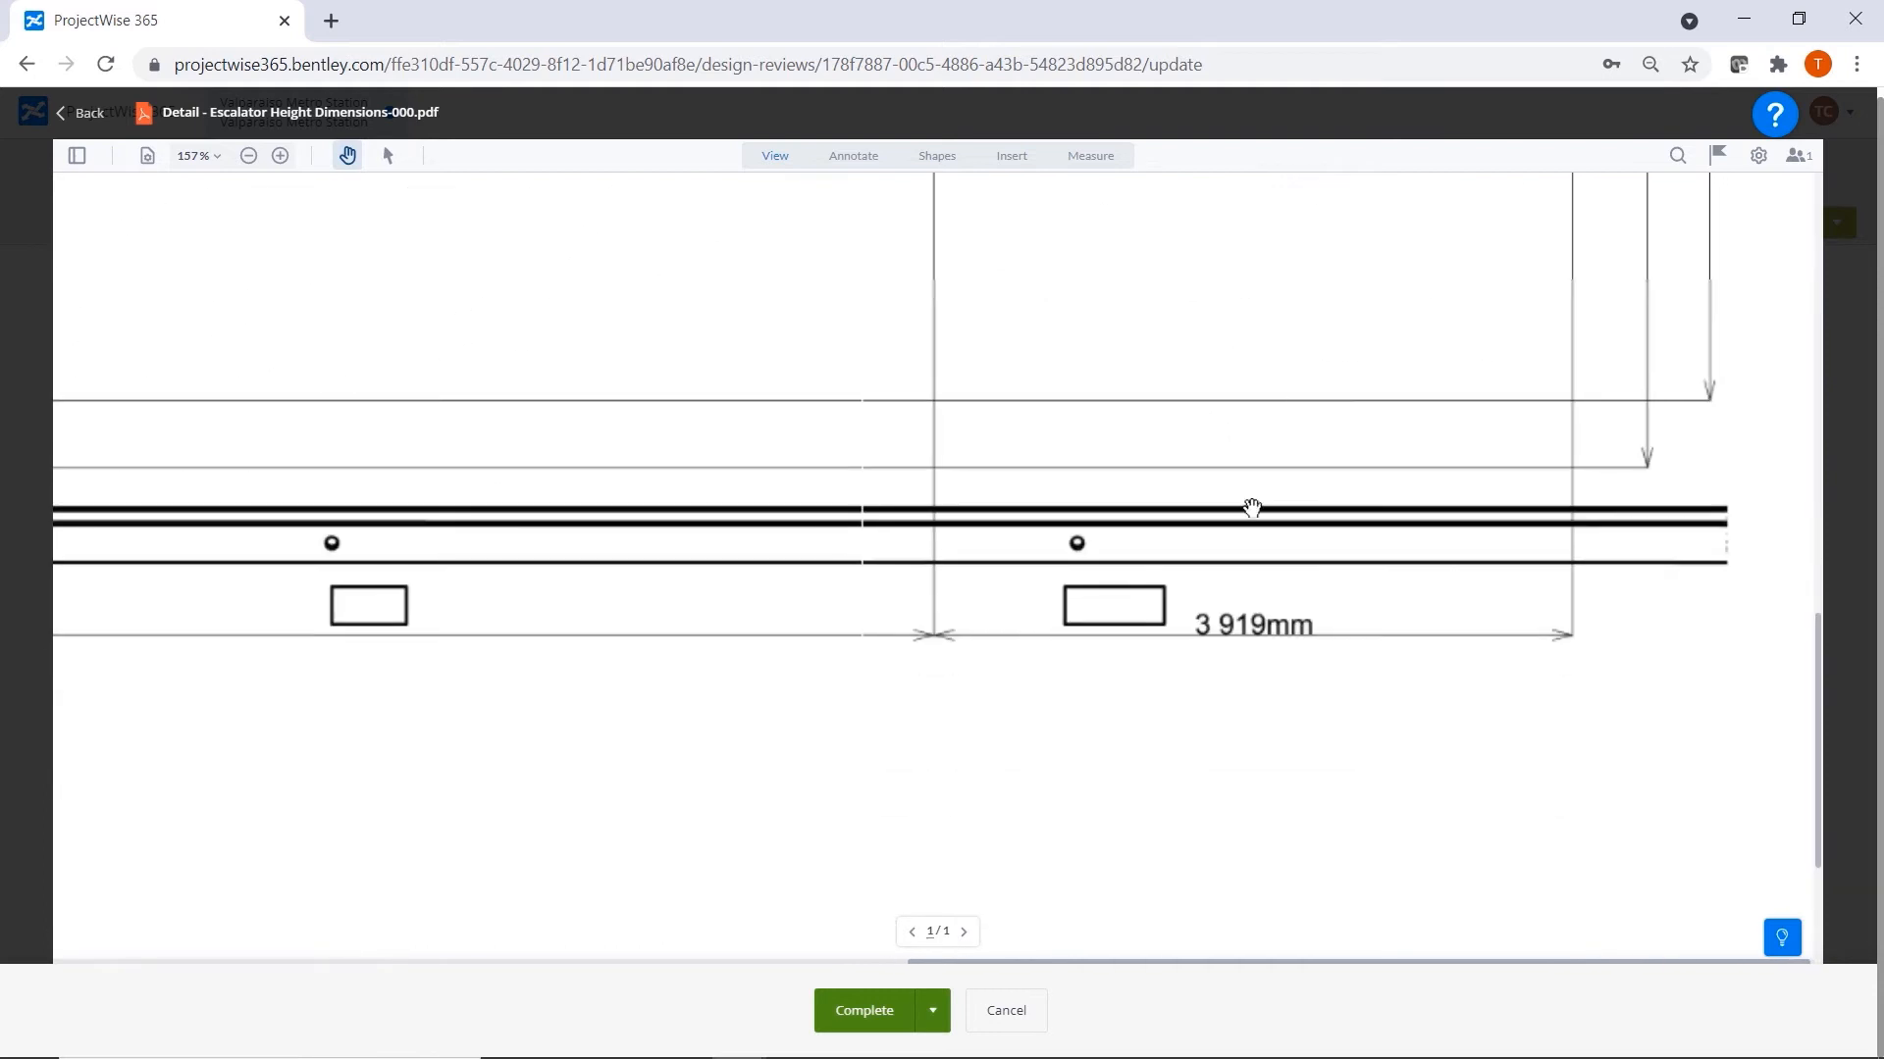
left_click(77, 114)
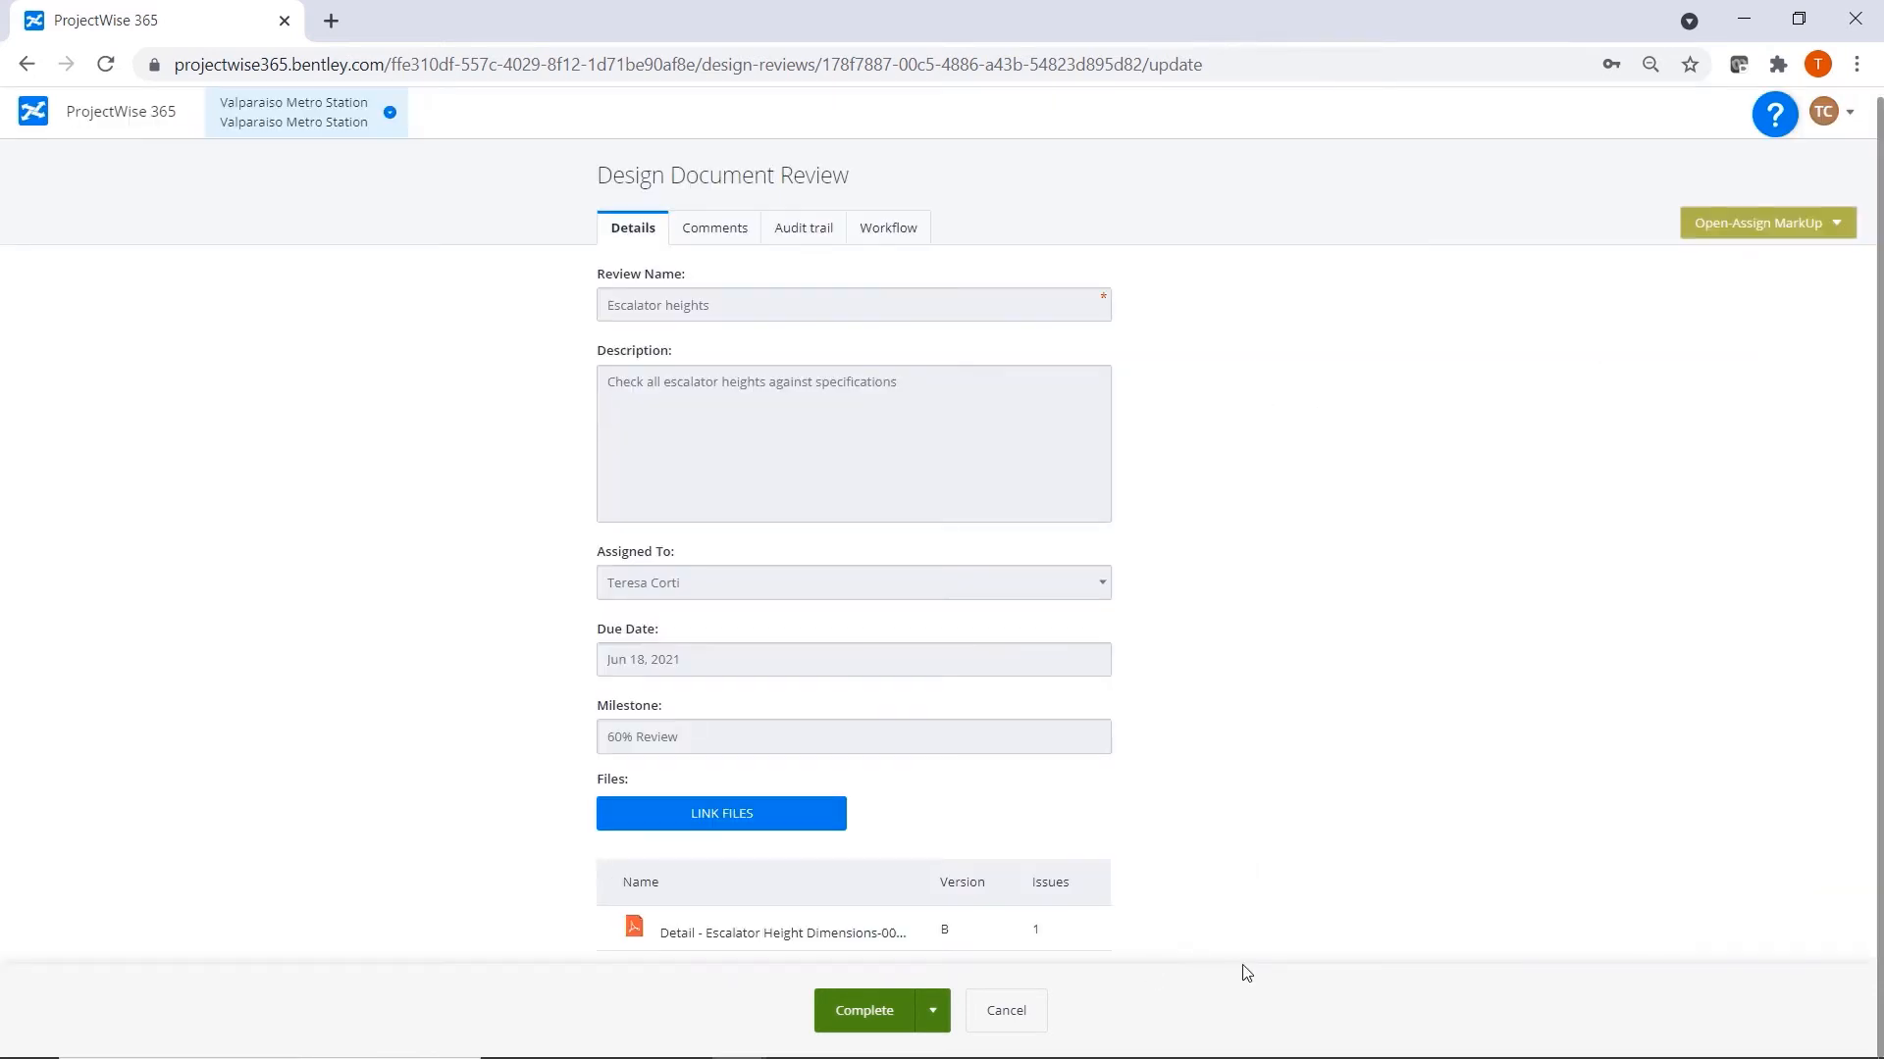
Complete the Escalator heights review with the comment "Markups and Issues fixed".
left_click(862, 1011)
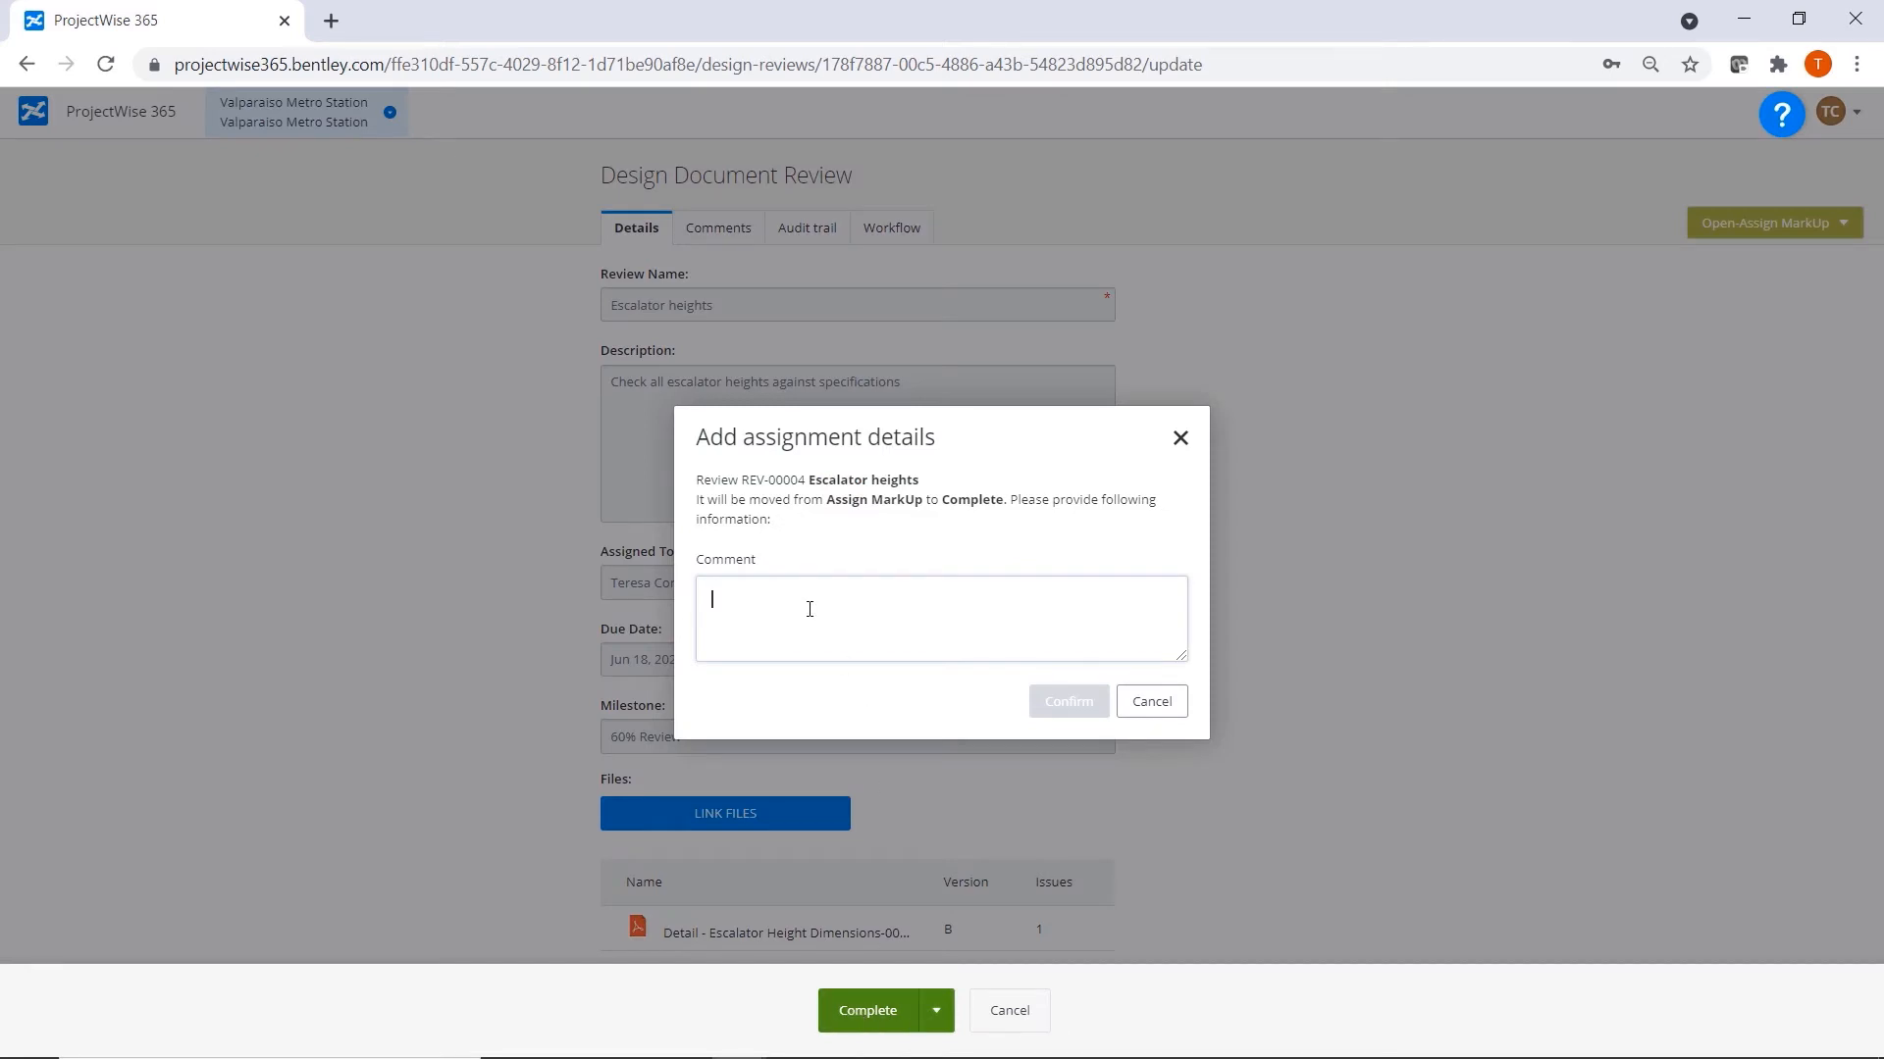
type("Markups and ")
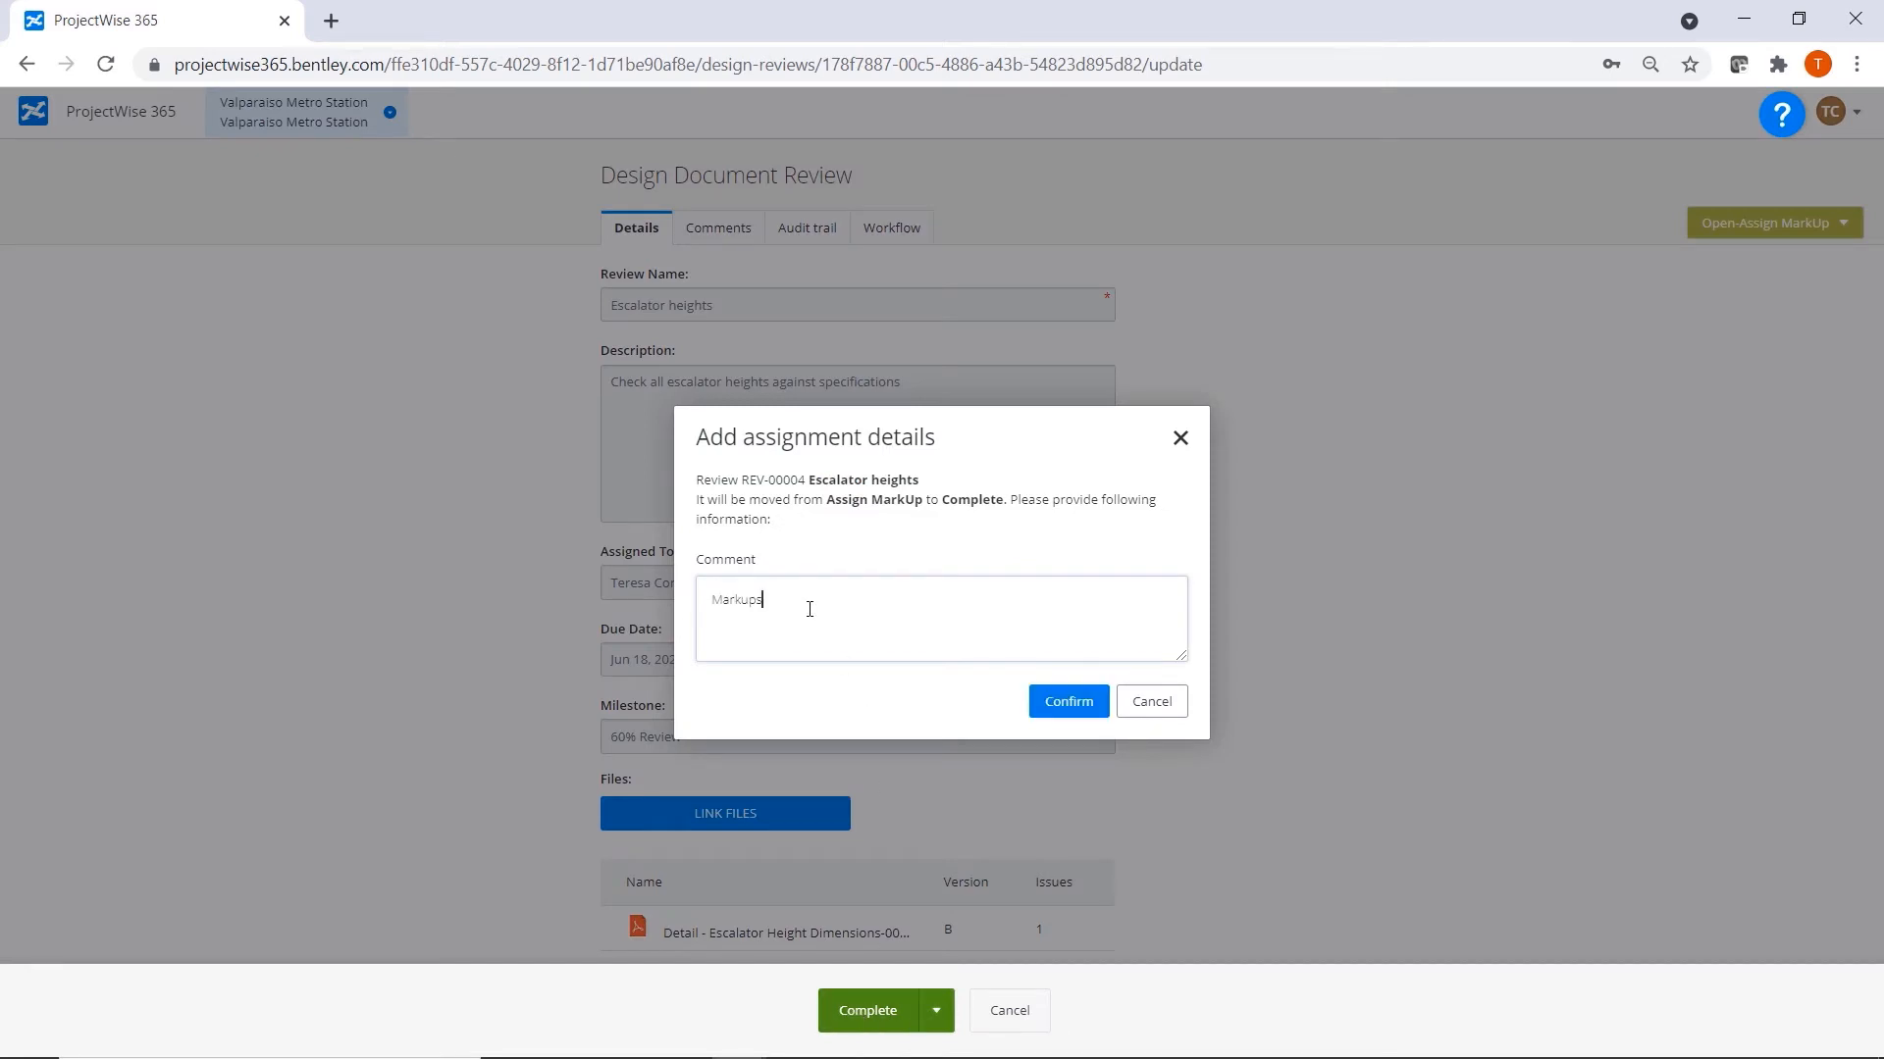
type("Issues fixed")
left_click(1074, 704)
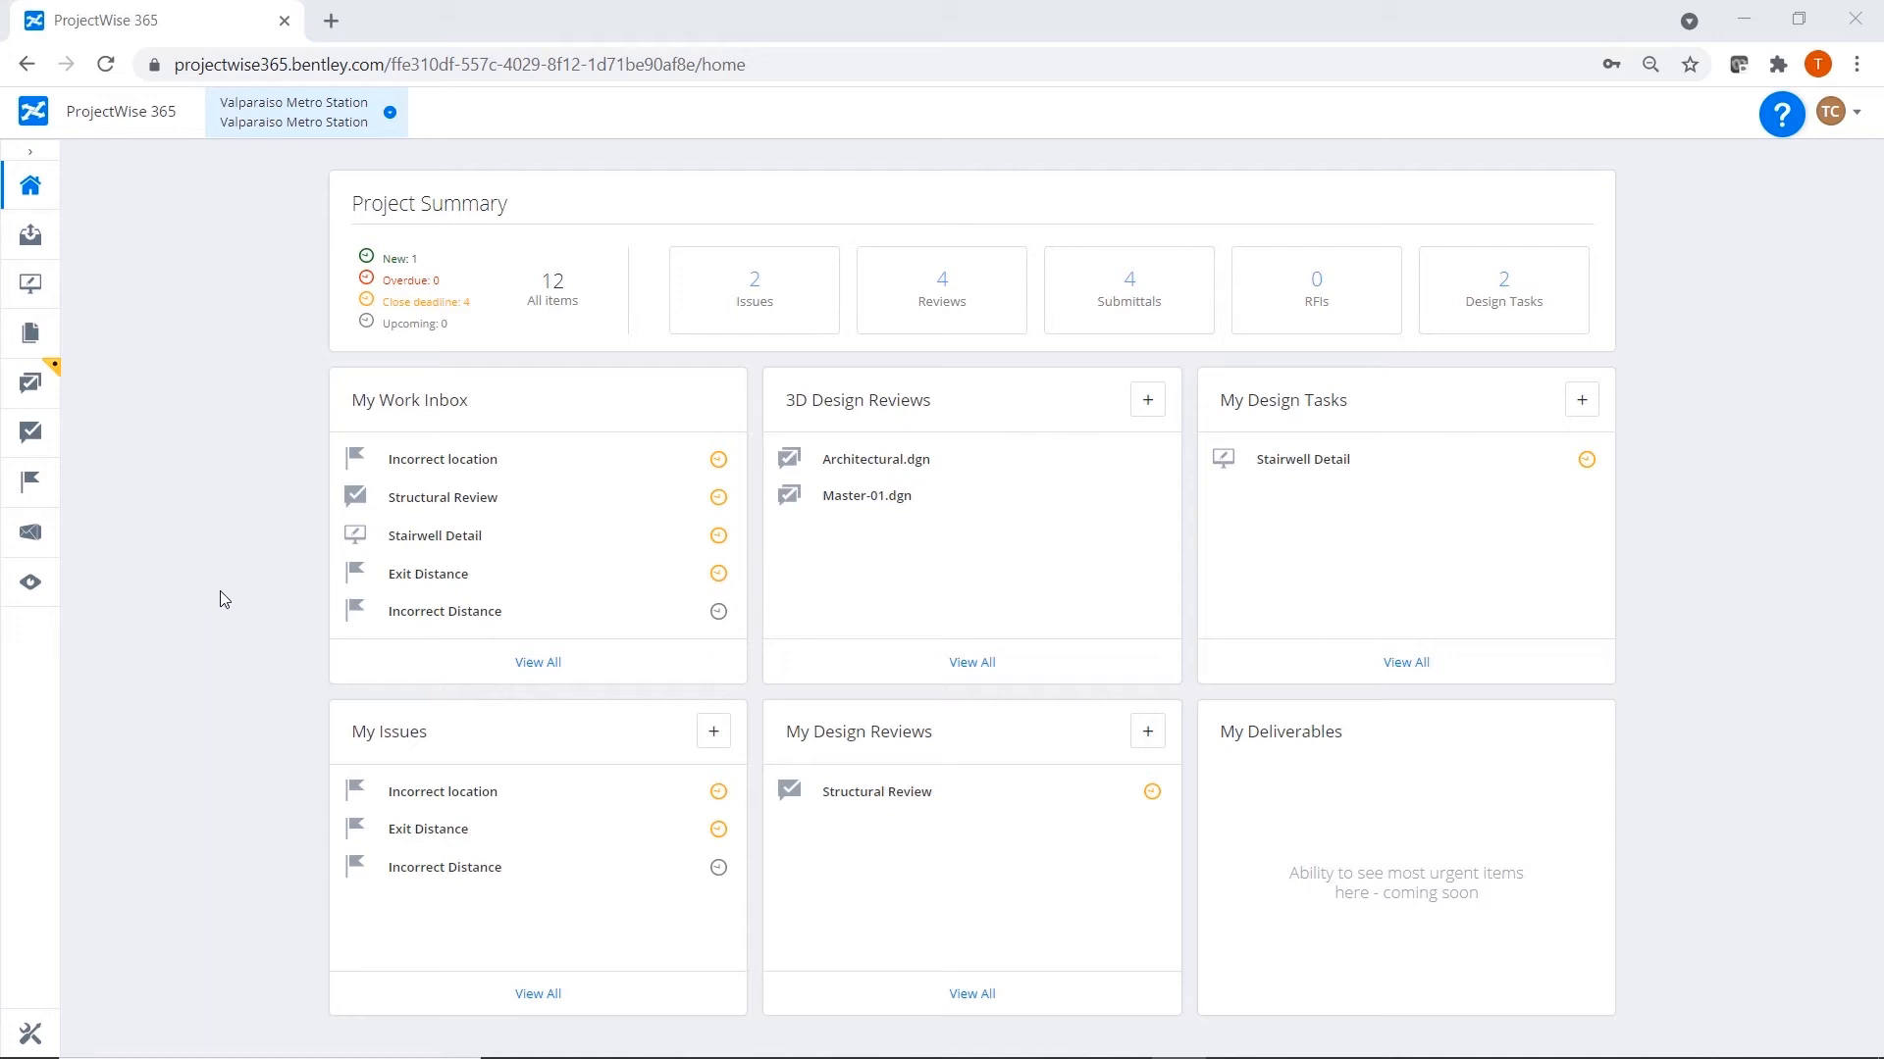
Create a new transmittal in Deliverables Management with the subject "Architectural Drawings".
left_click(29, 537)
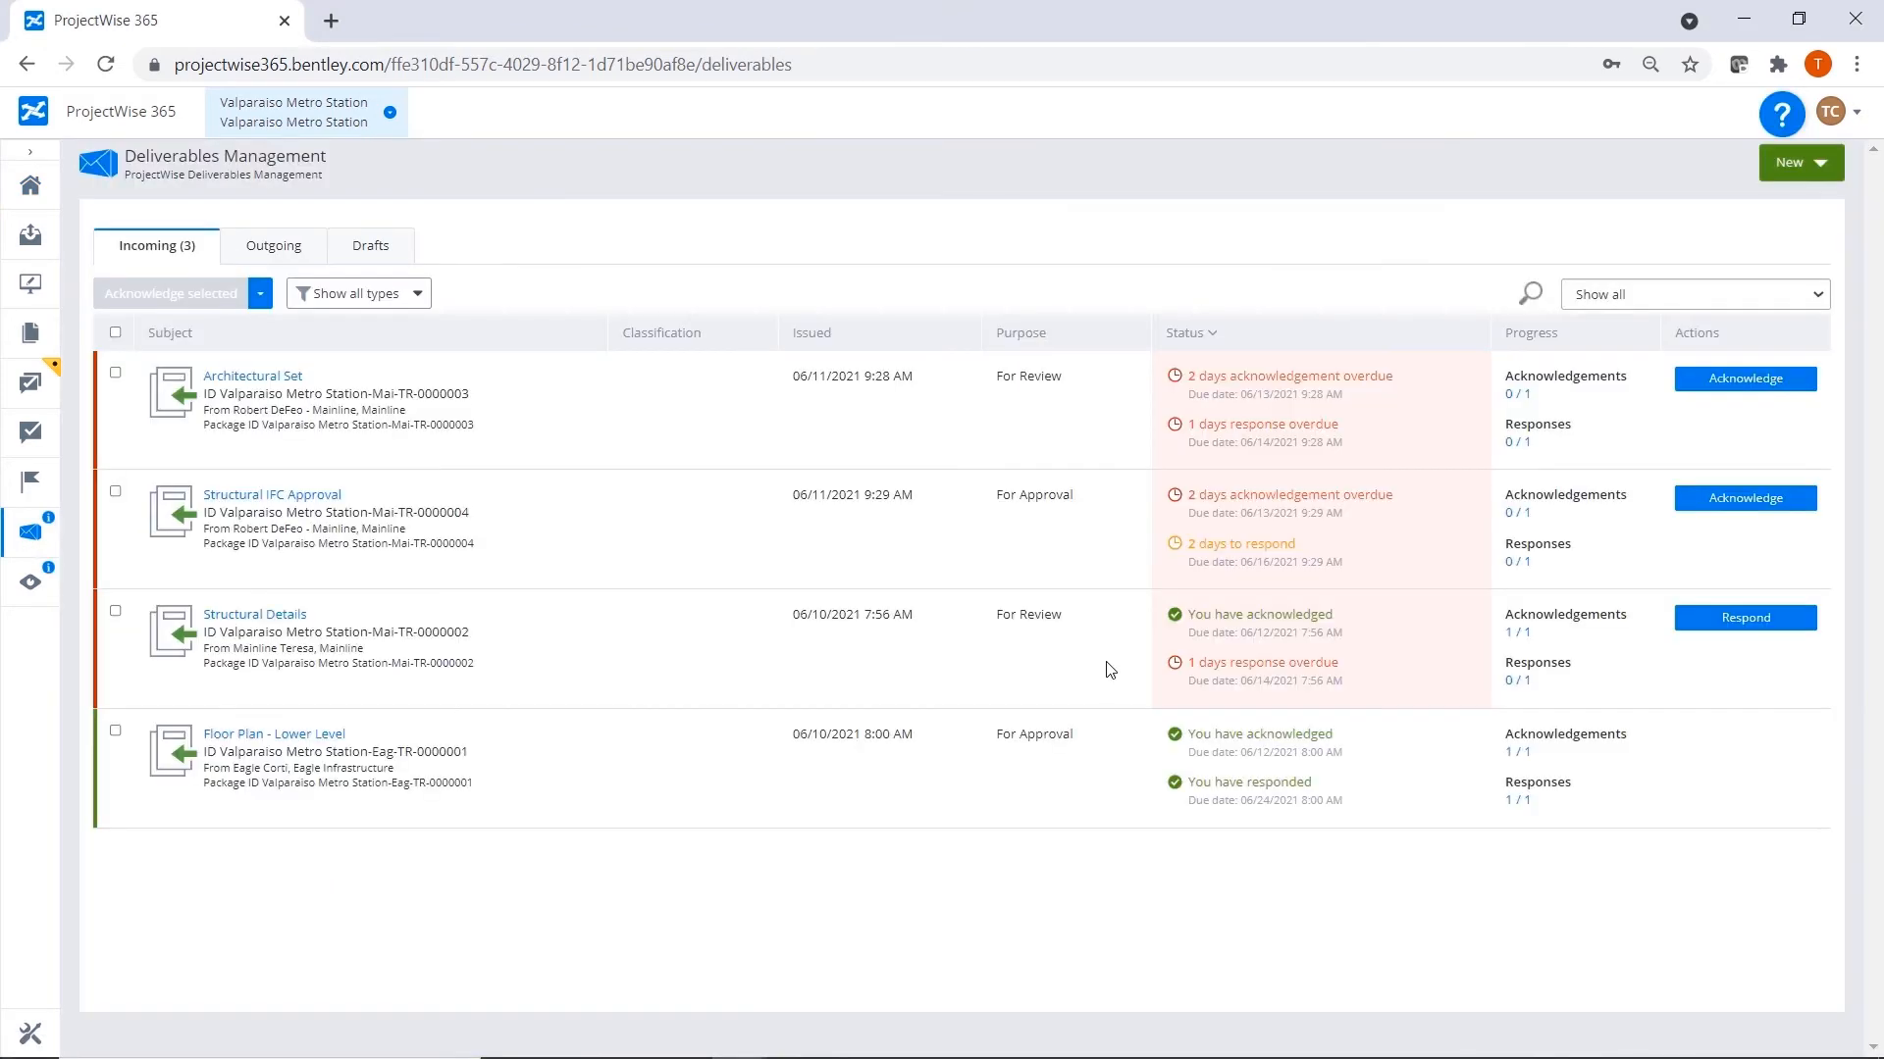
left_click(1815, 174)
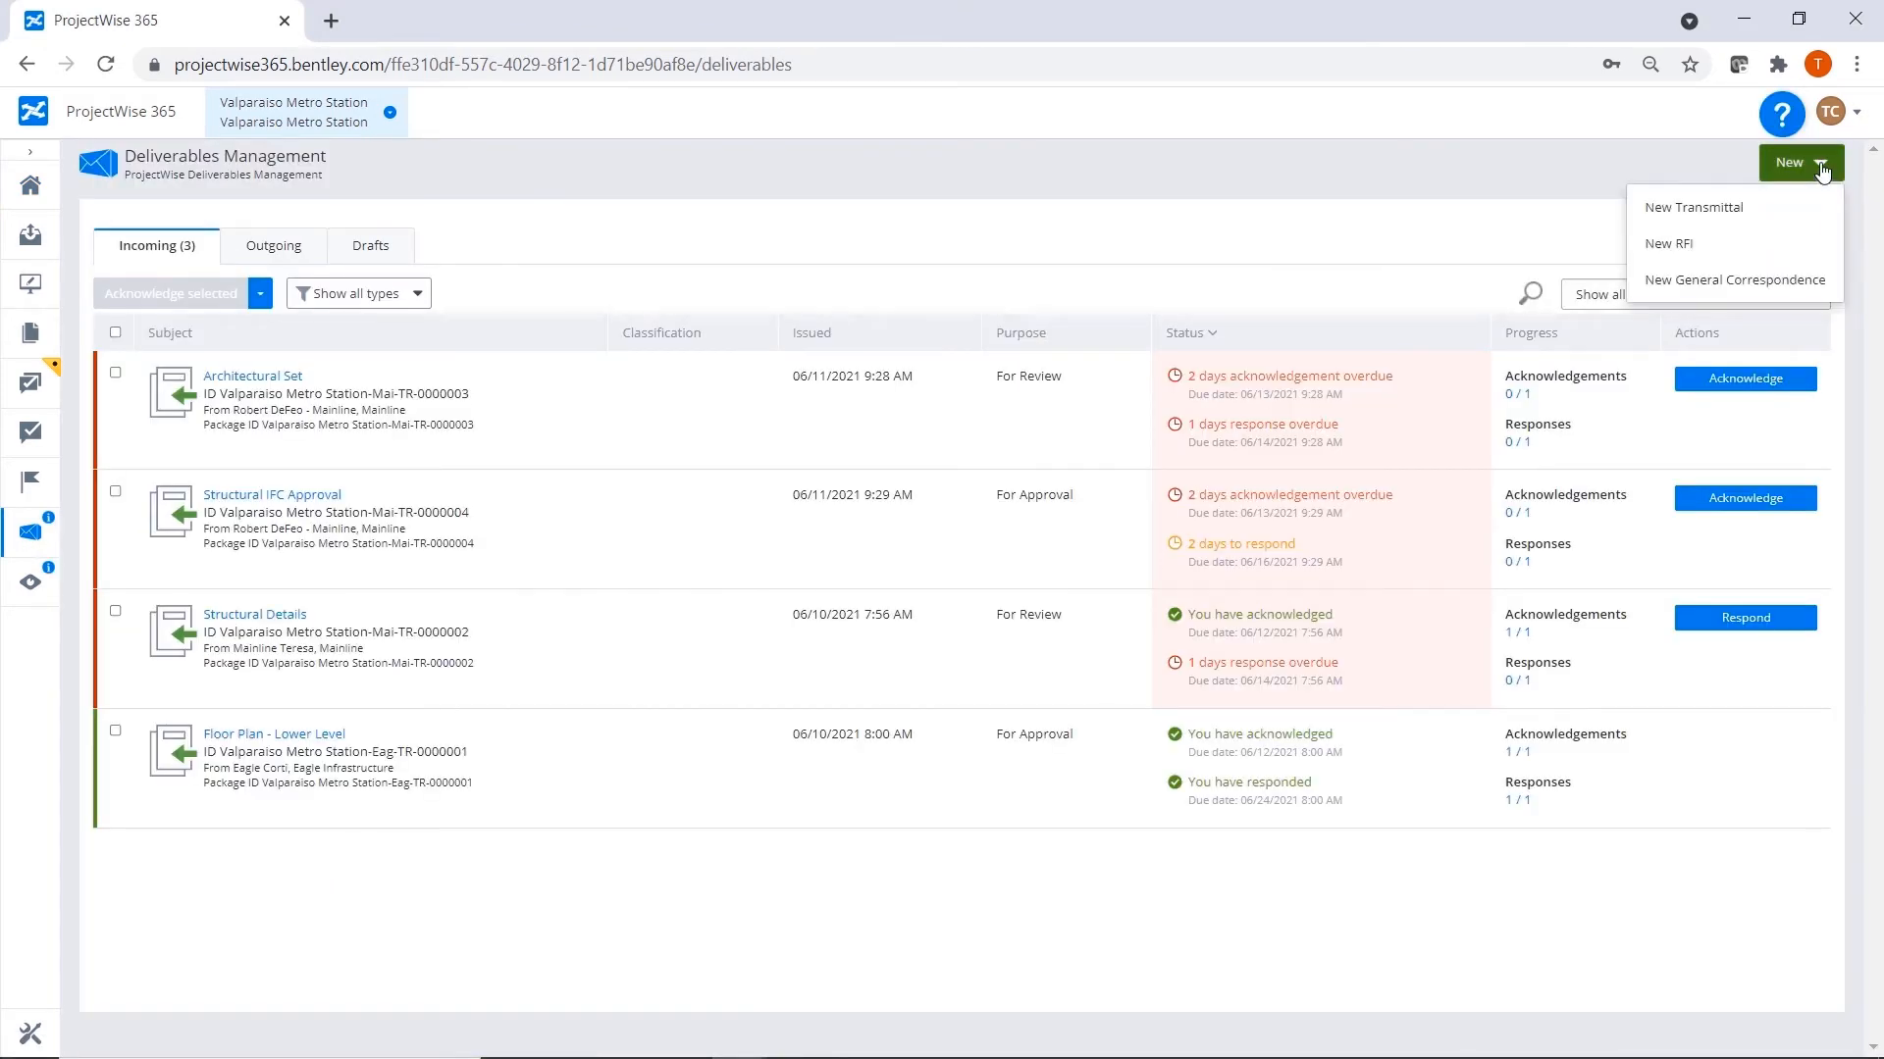
left_click(1749, 208)
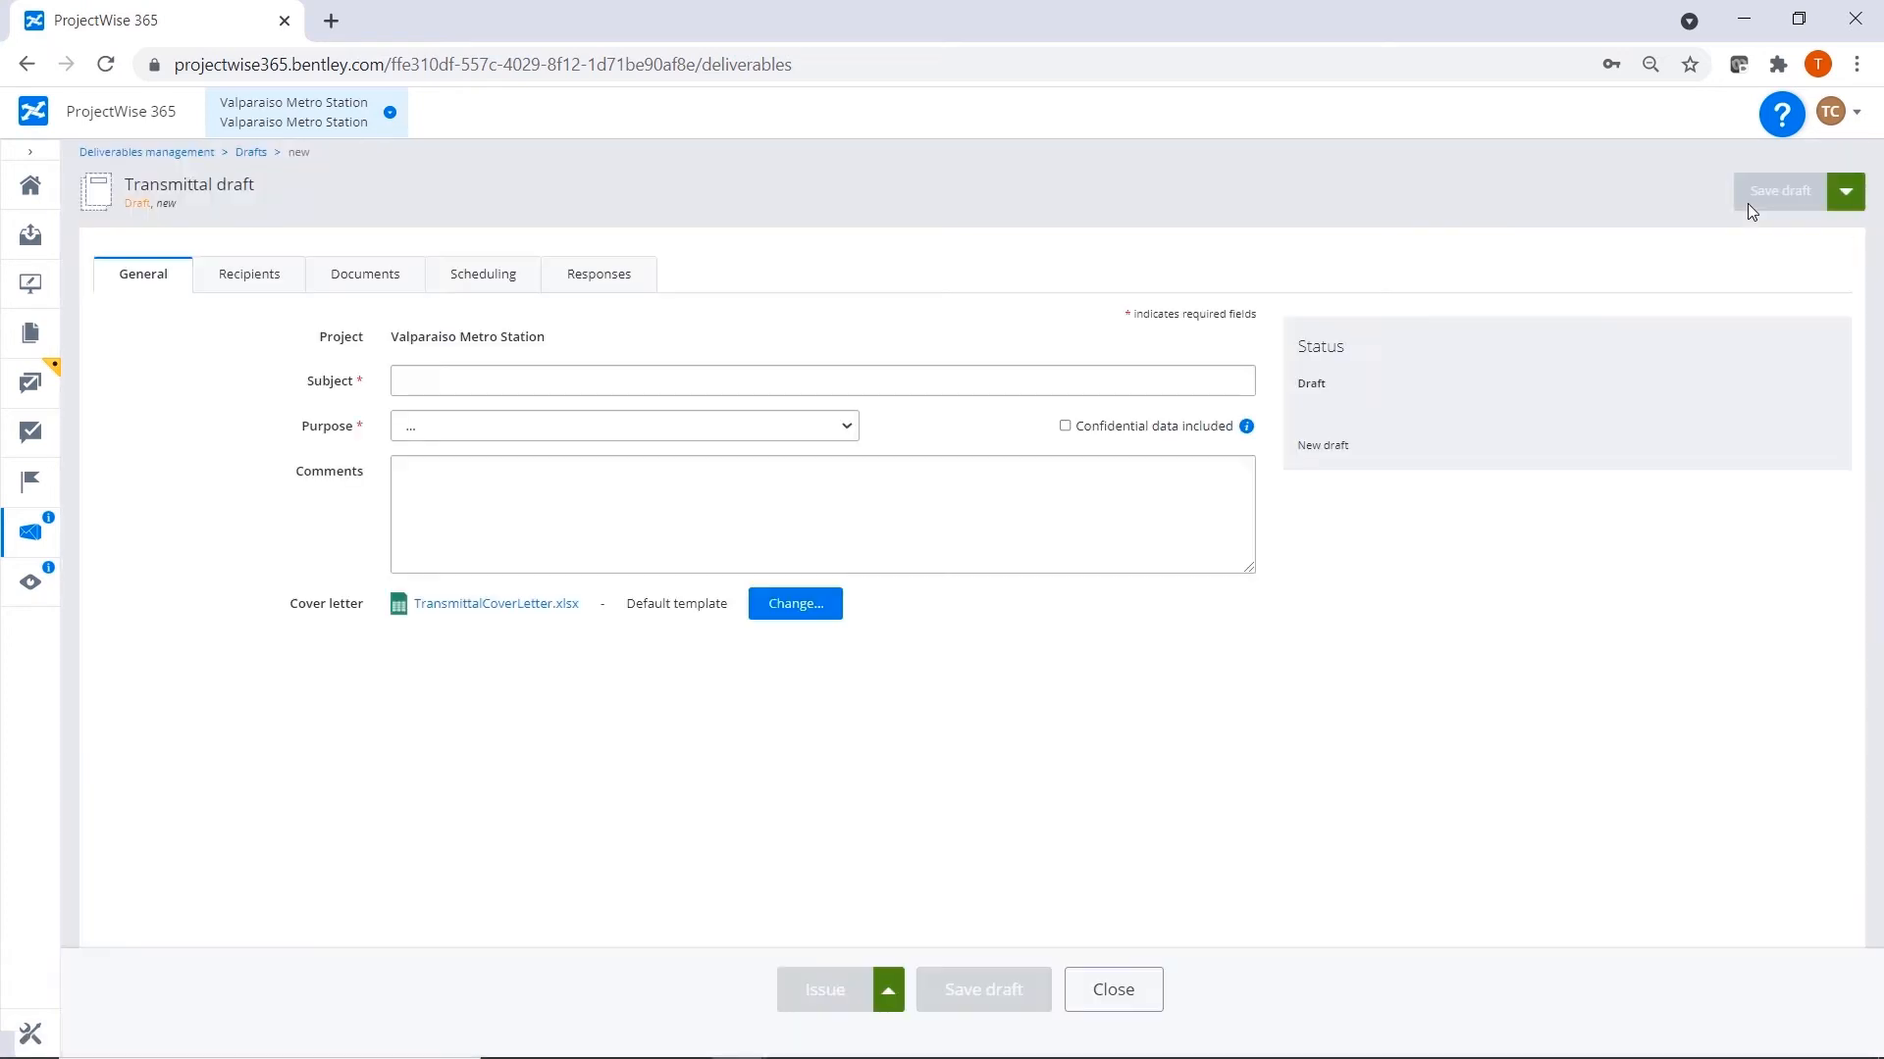
left_click(447, 384)
type("Architectural Drawings")
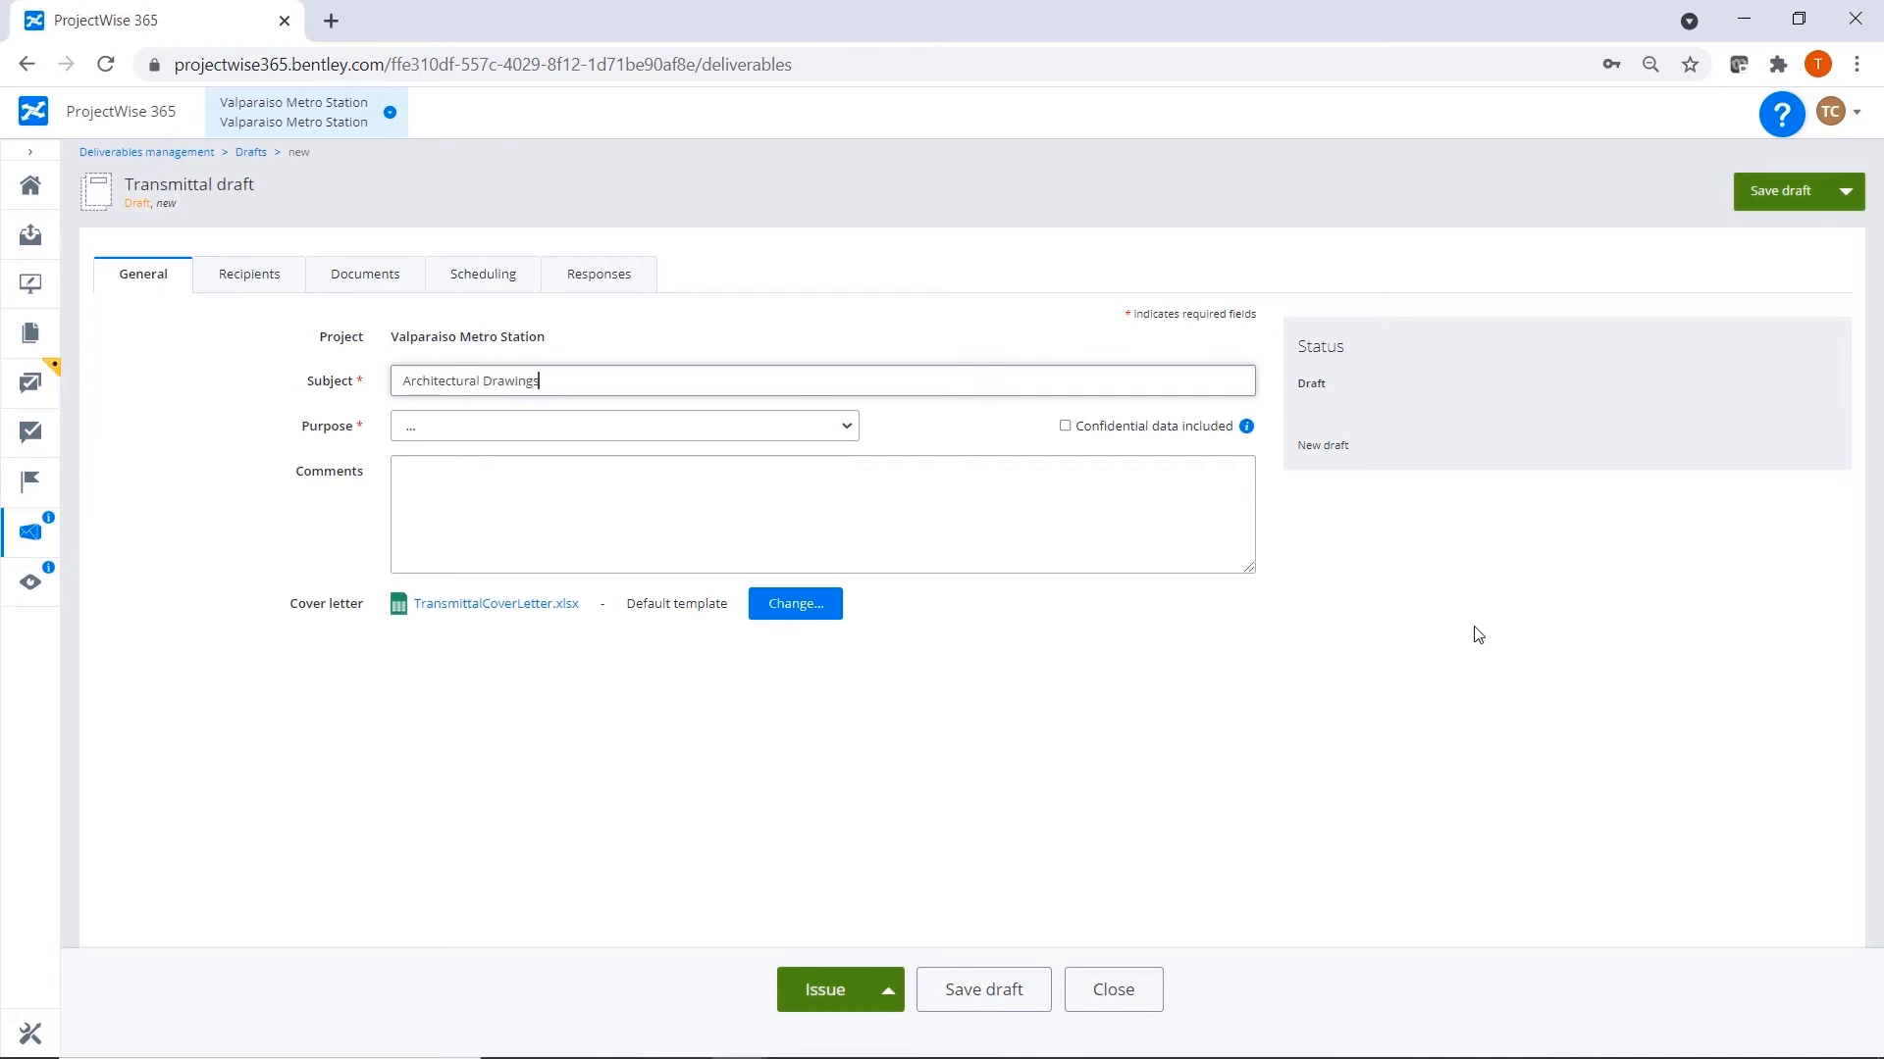
Set the transmittal's purpose to For Review, enter the comment "Please review and approve", and open its recipients page.
left_click(847, 424)
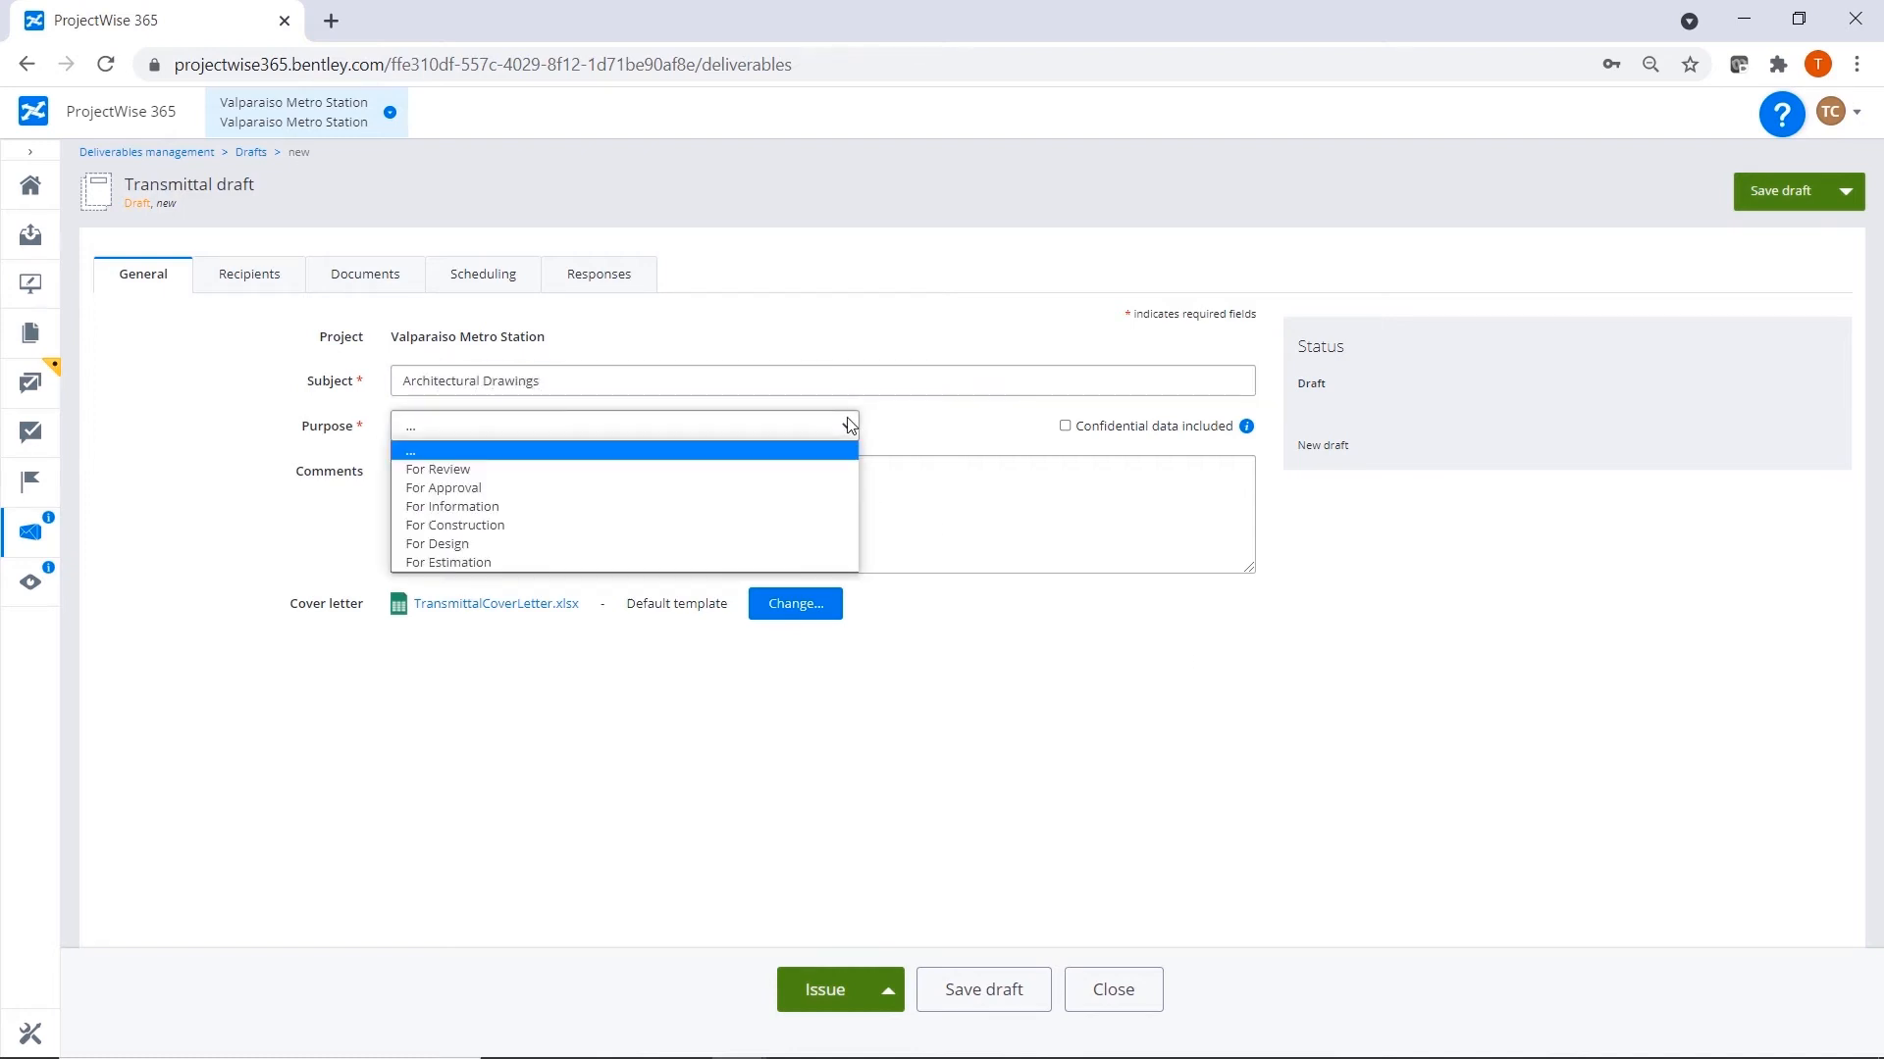
left_click(804, 472)
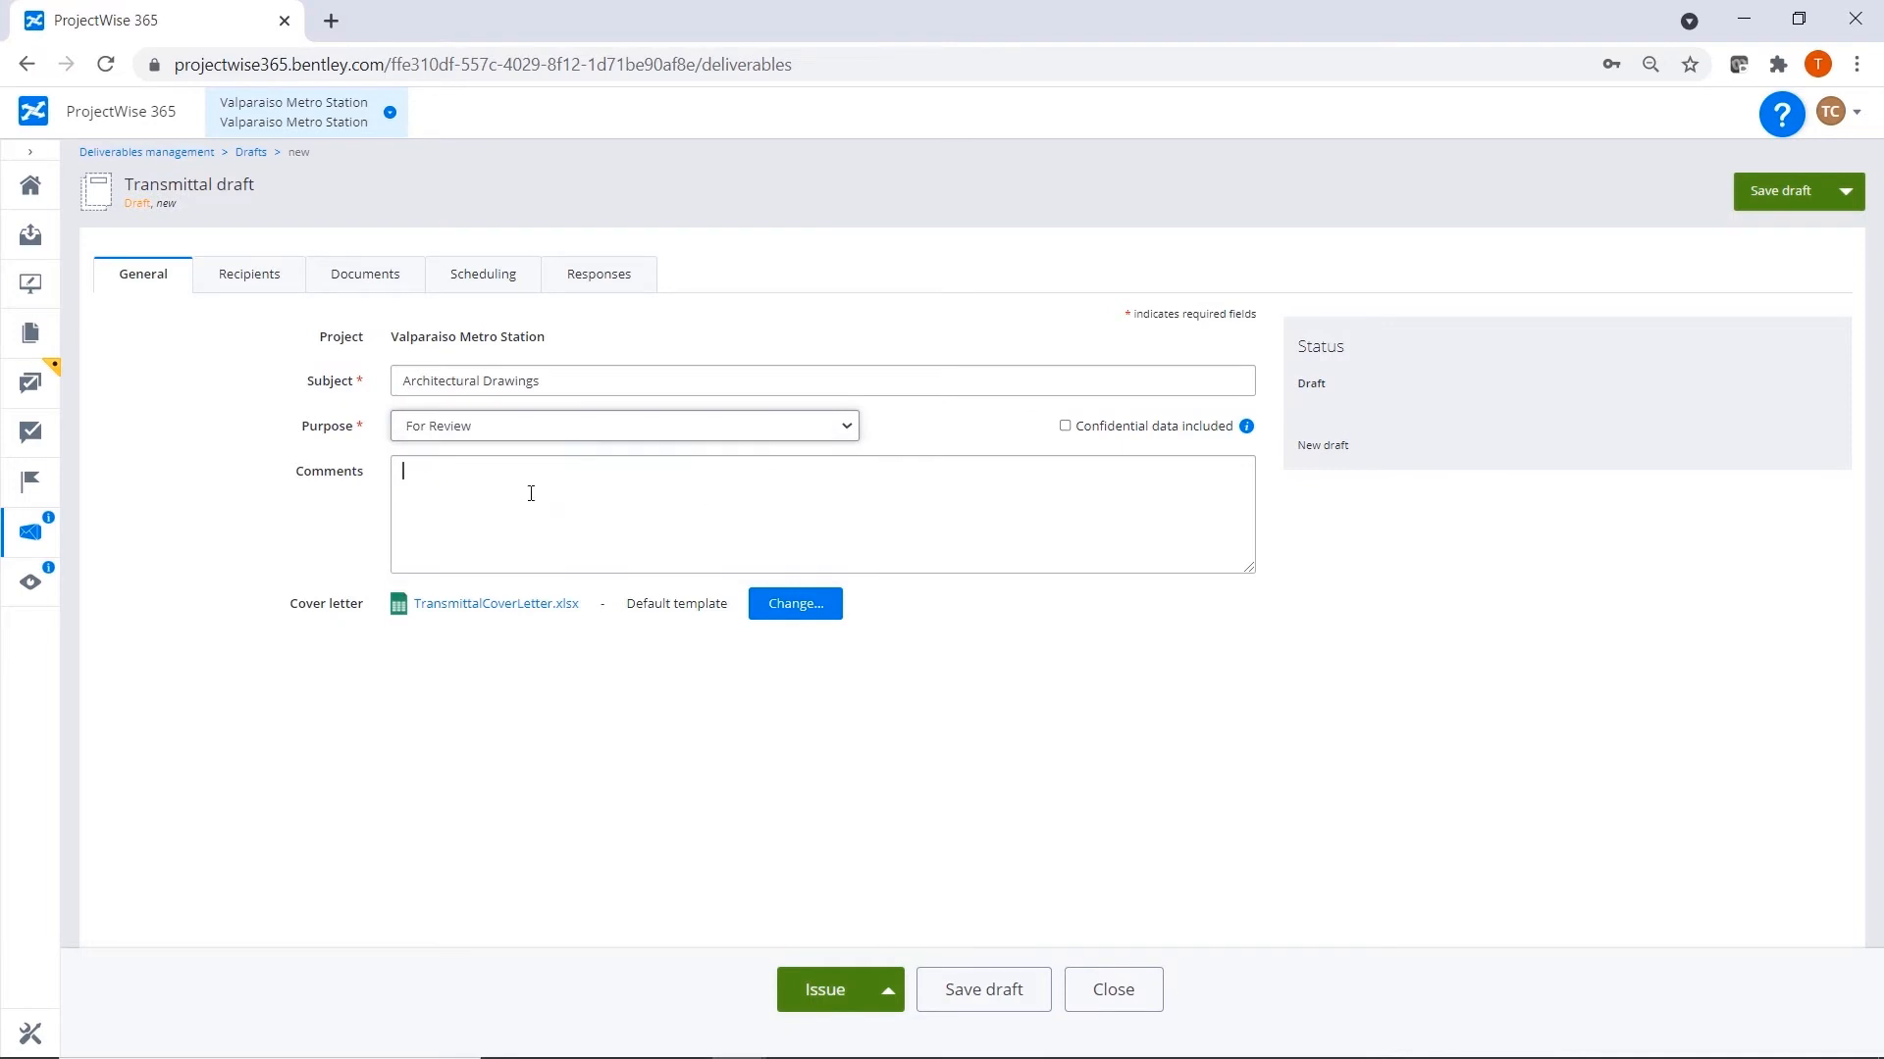
type("Please r")
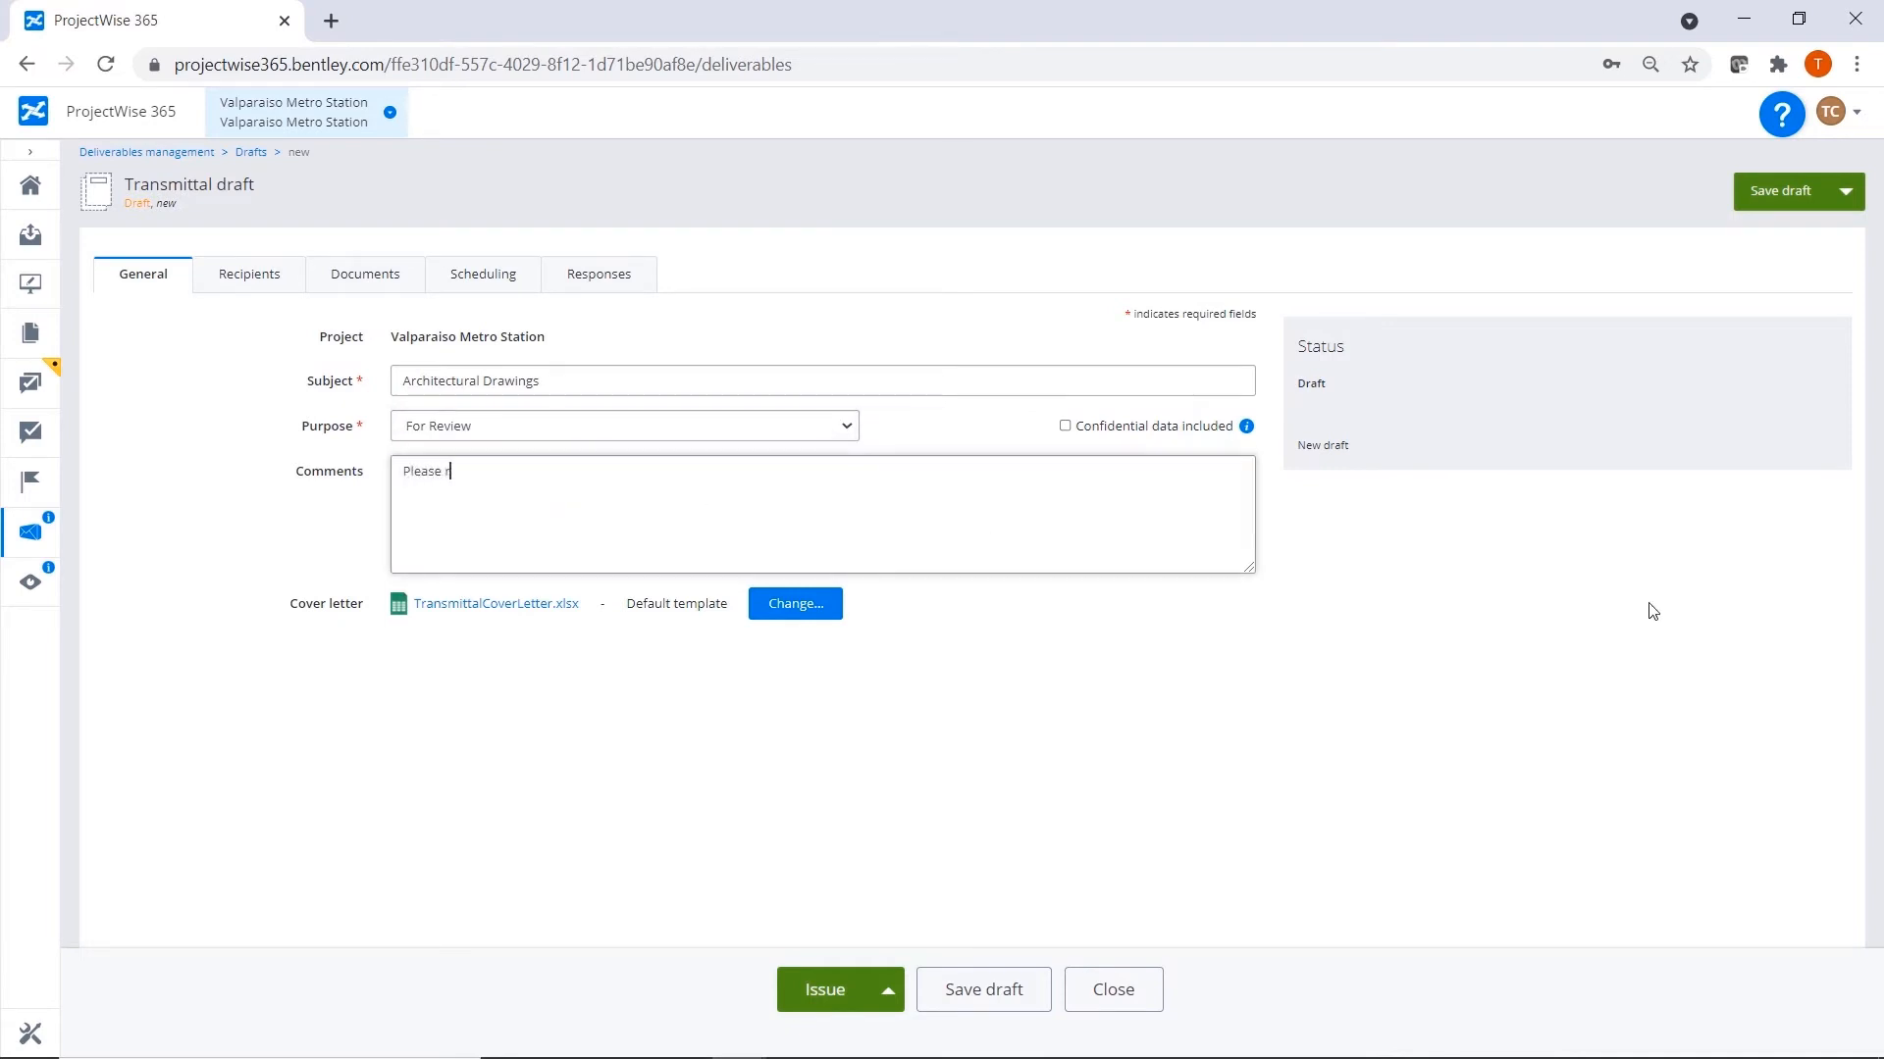
type("eview and approve")
left_click(239, 284)
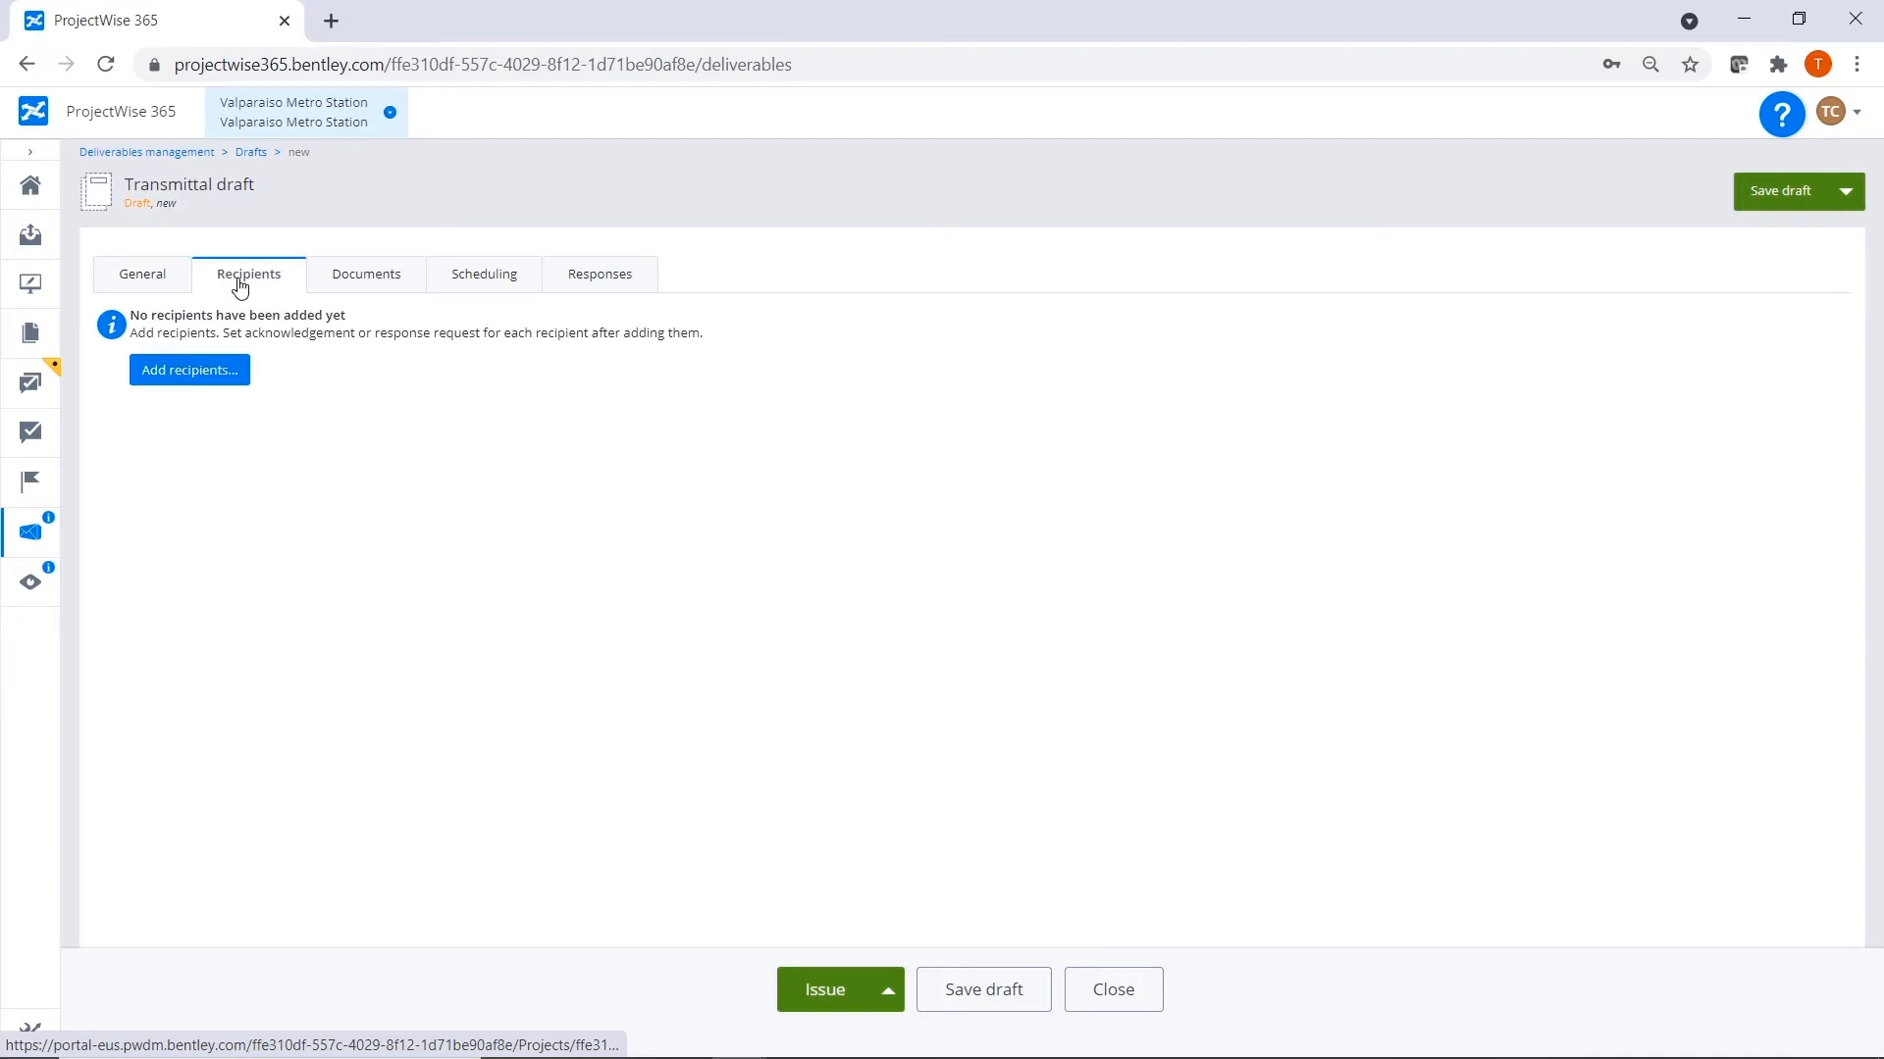
Add the first-listed Mainline project manager as the transmittal's recipient.
left_click(215, 372)
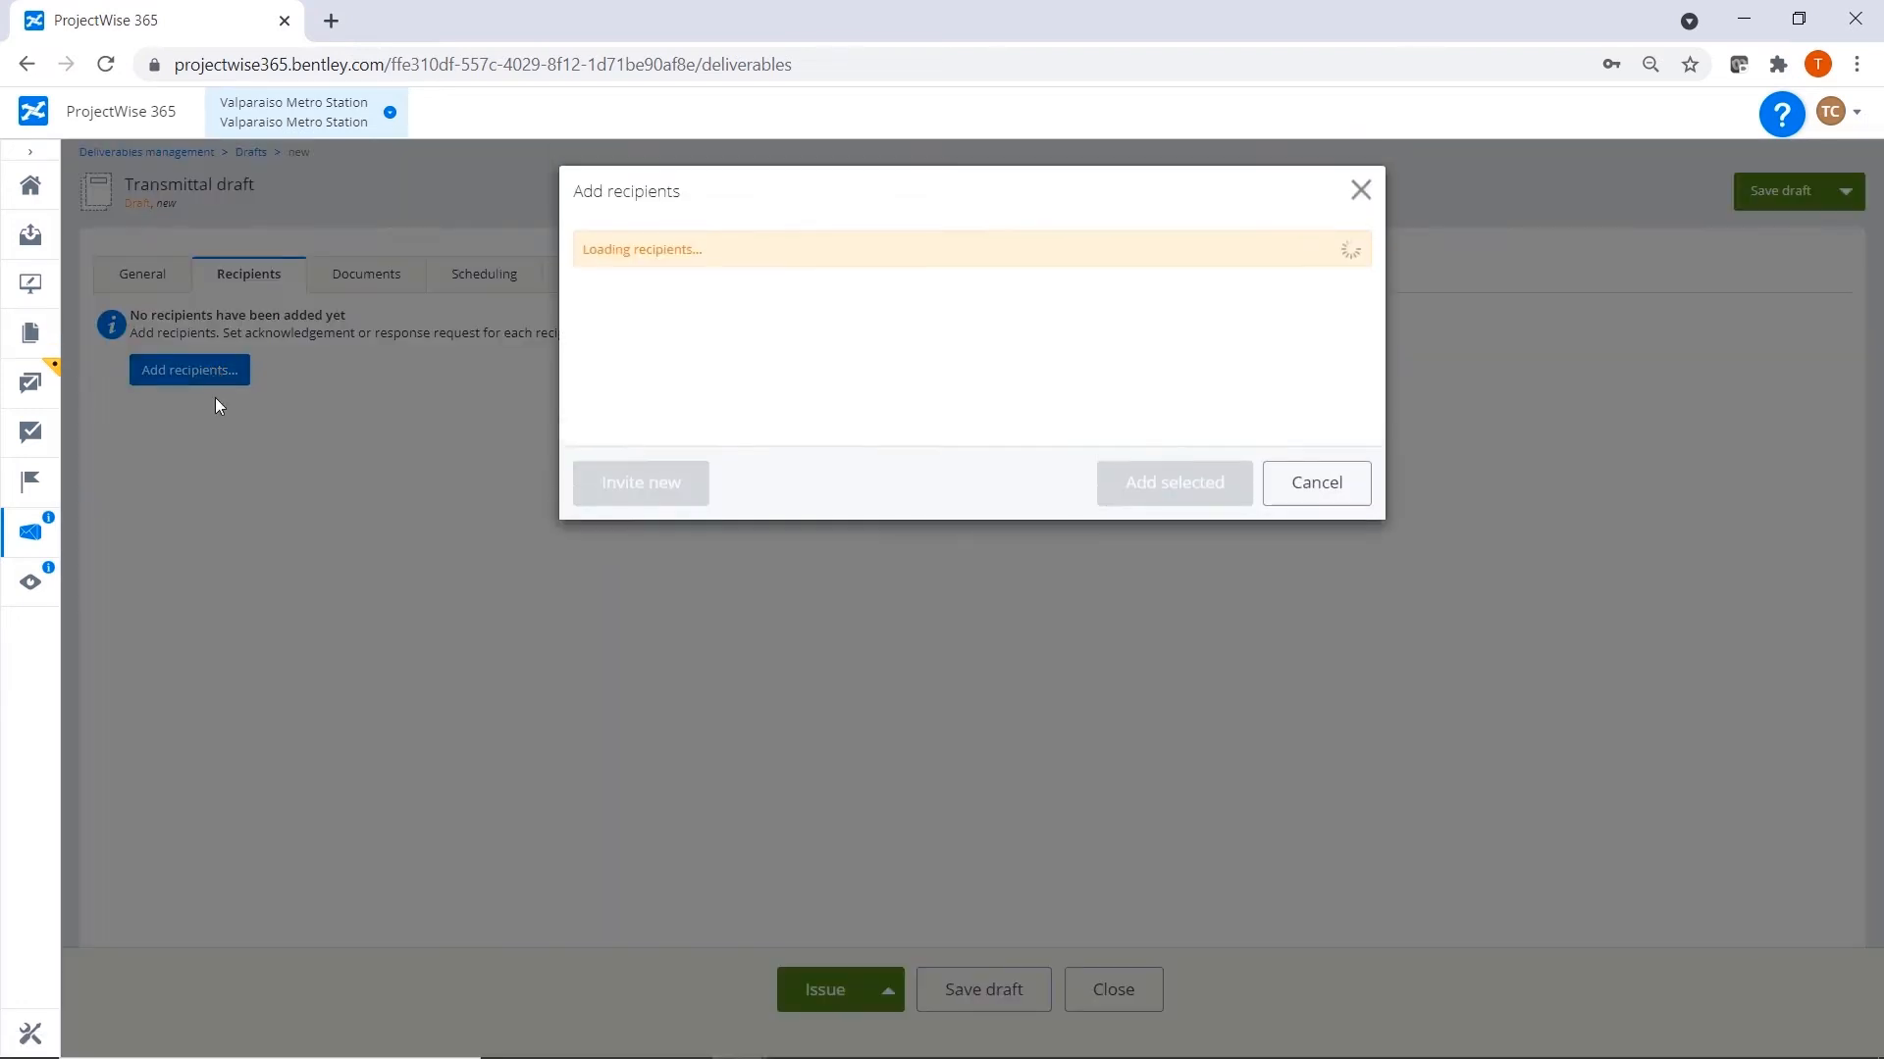
left_click(593, 403)
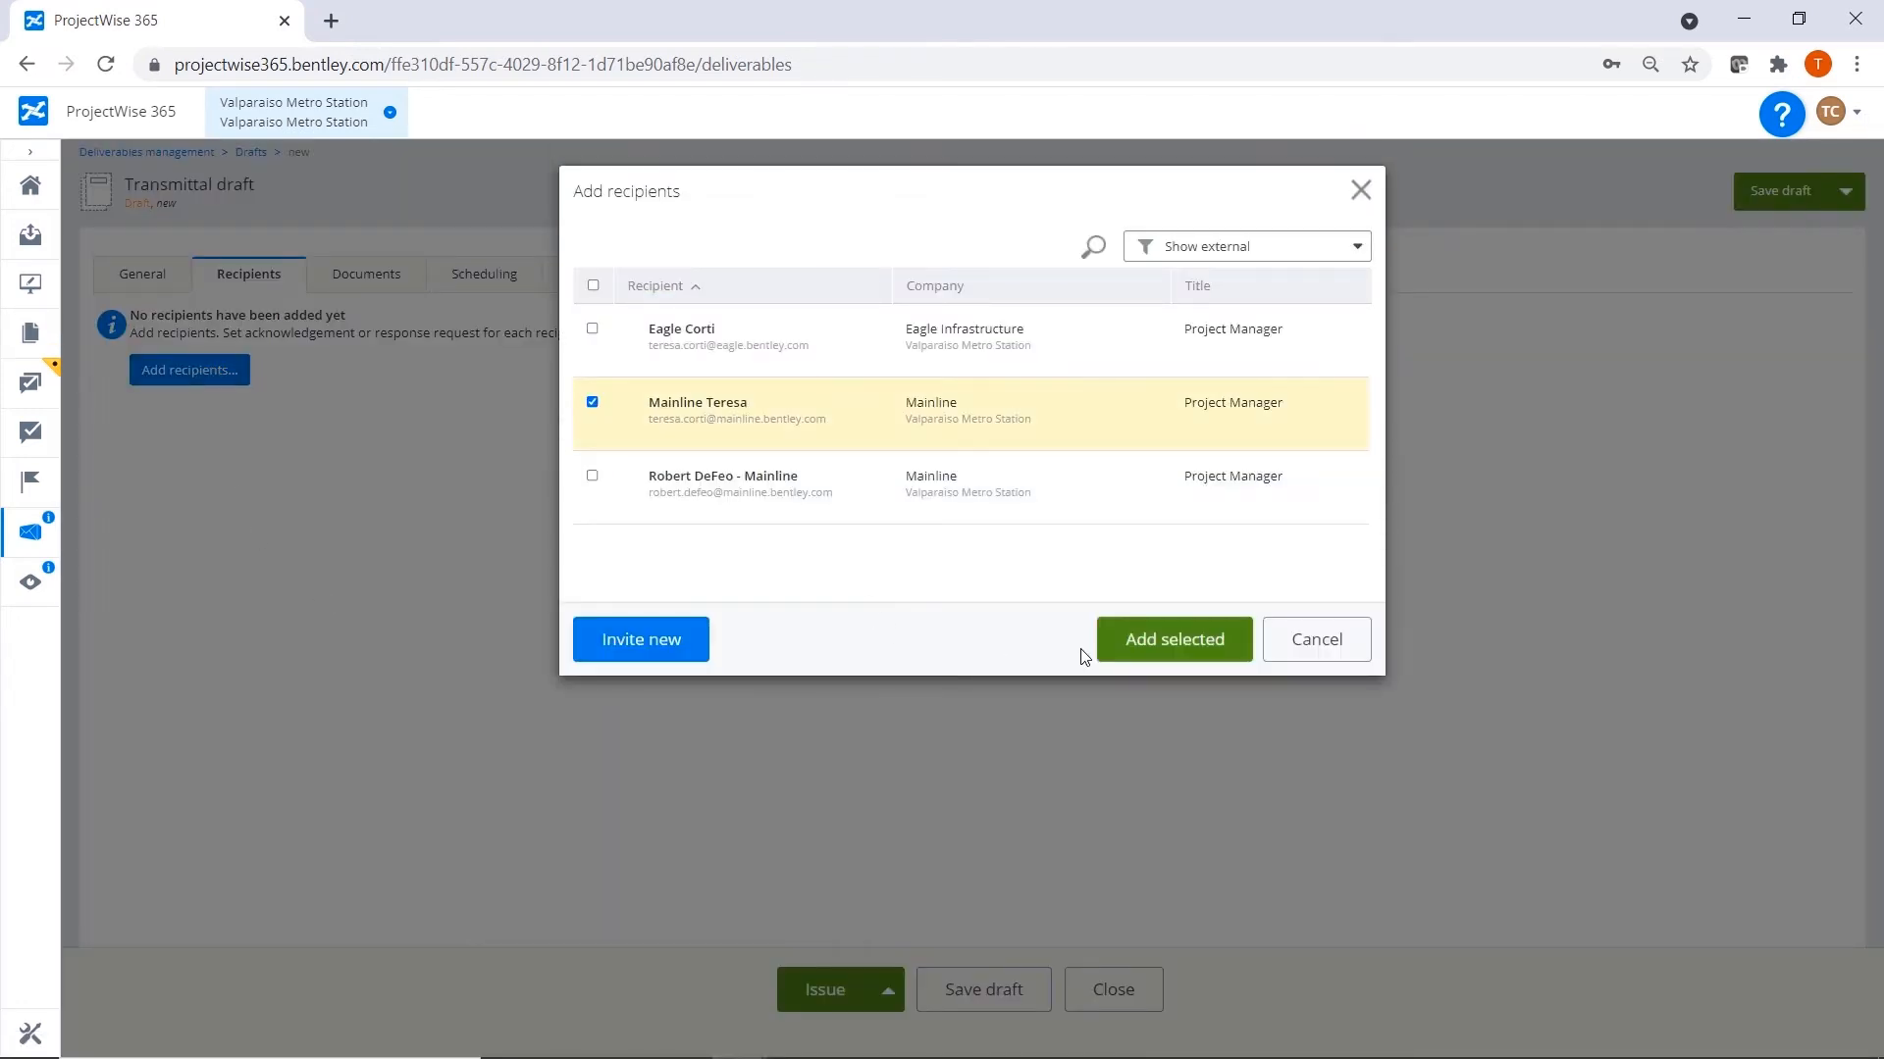
left_click(1178, 642)
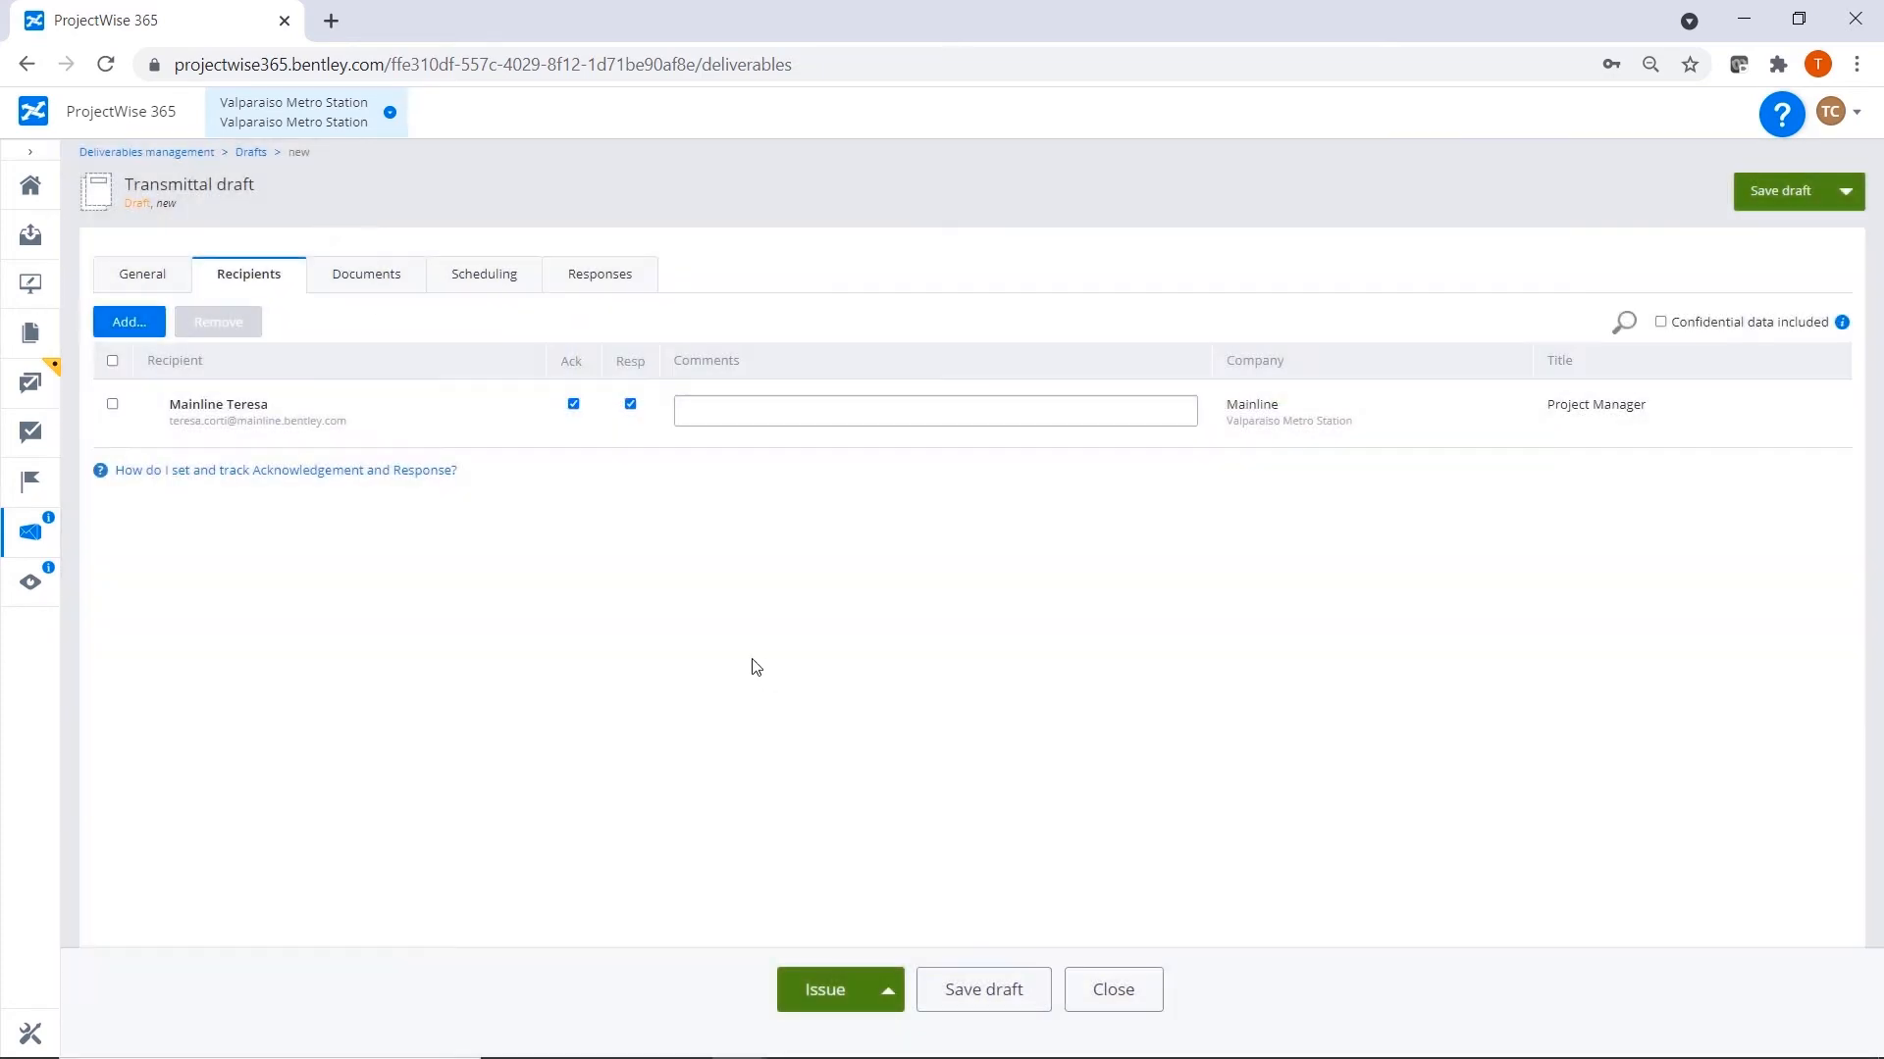
Attach version B of Detail - Escalator Height Dimensions-000.pdf from the 02.1 - Architectural storage folder to the transmittal.
left_click(363, 279)
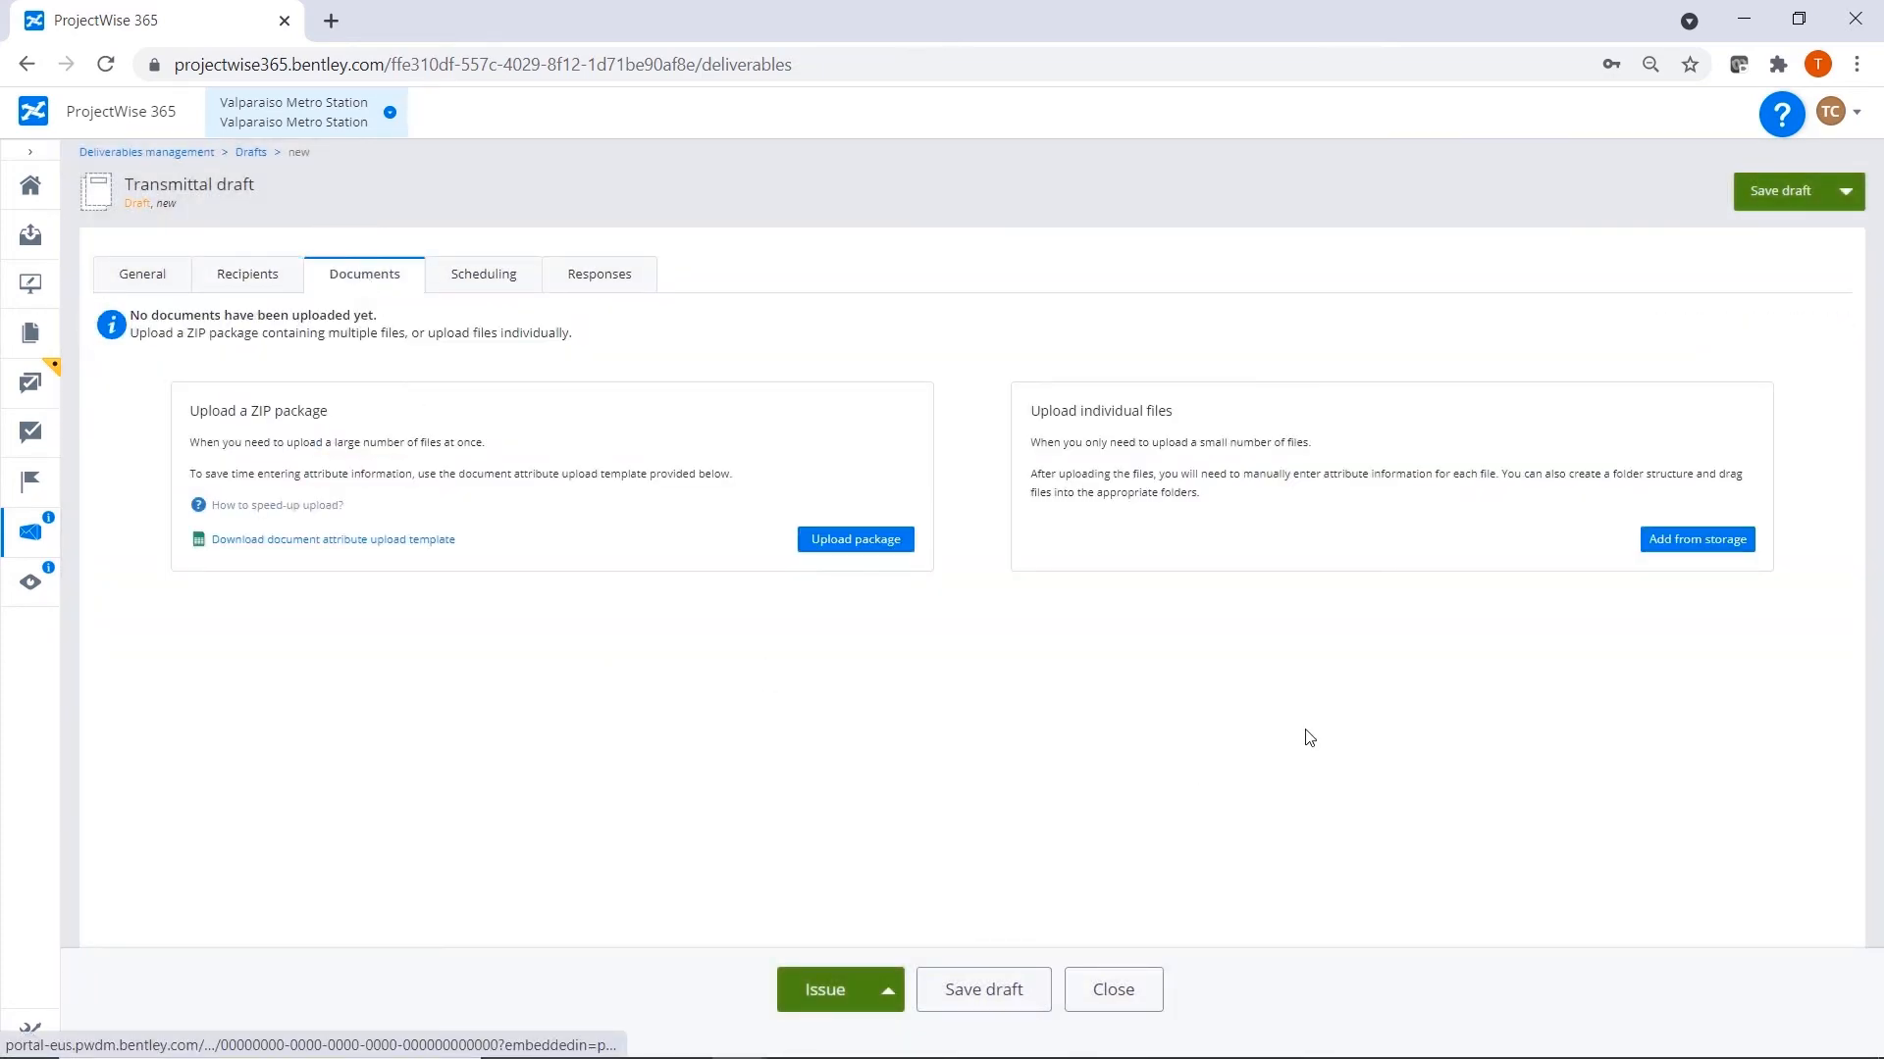
left_click(1691, 544)
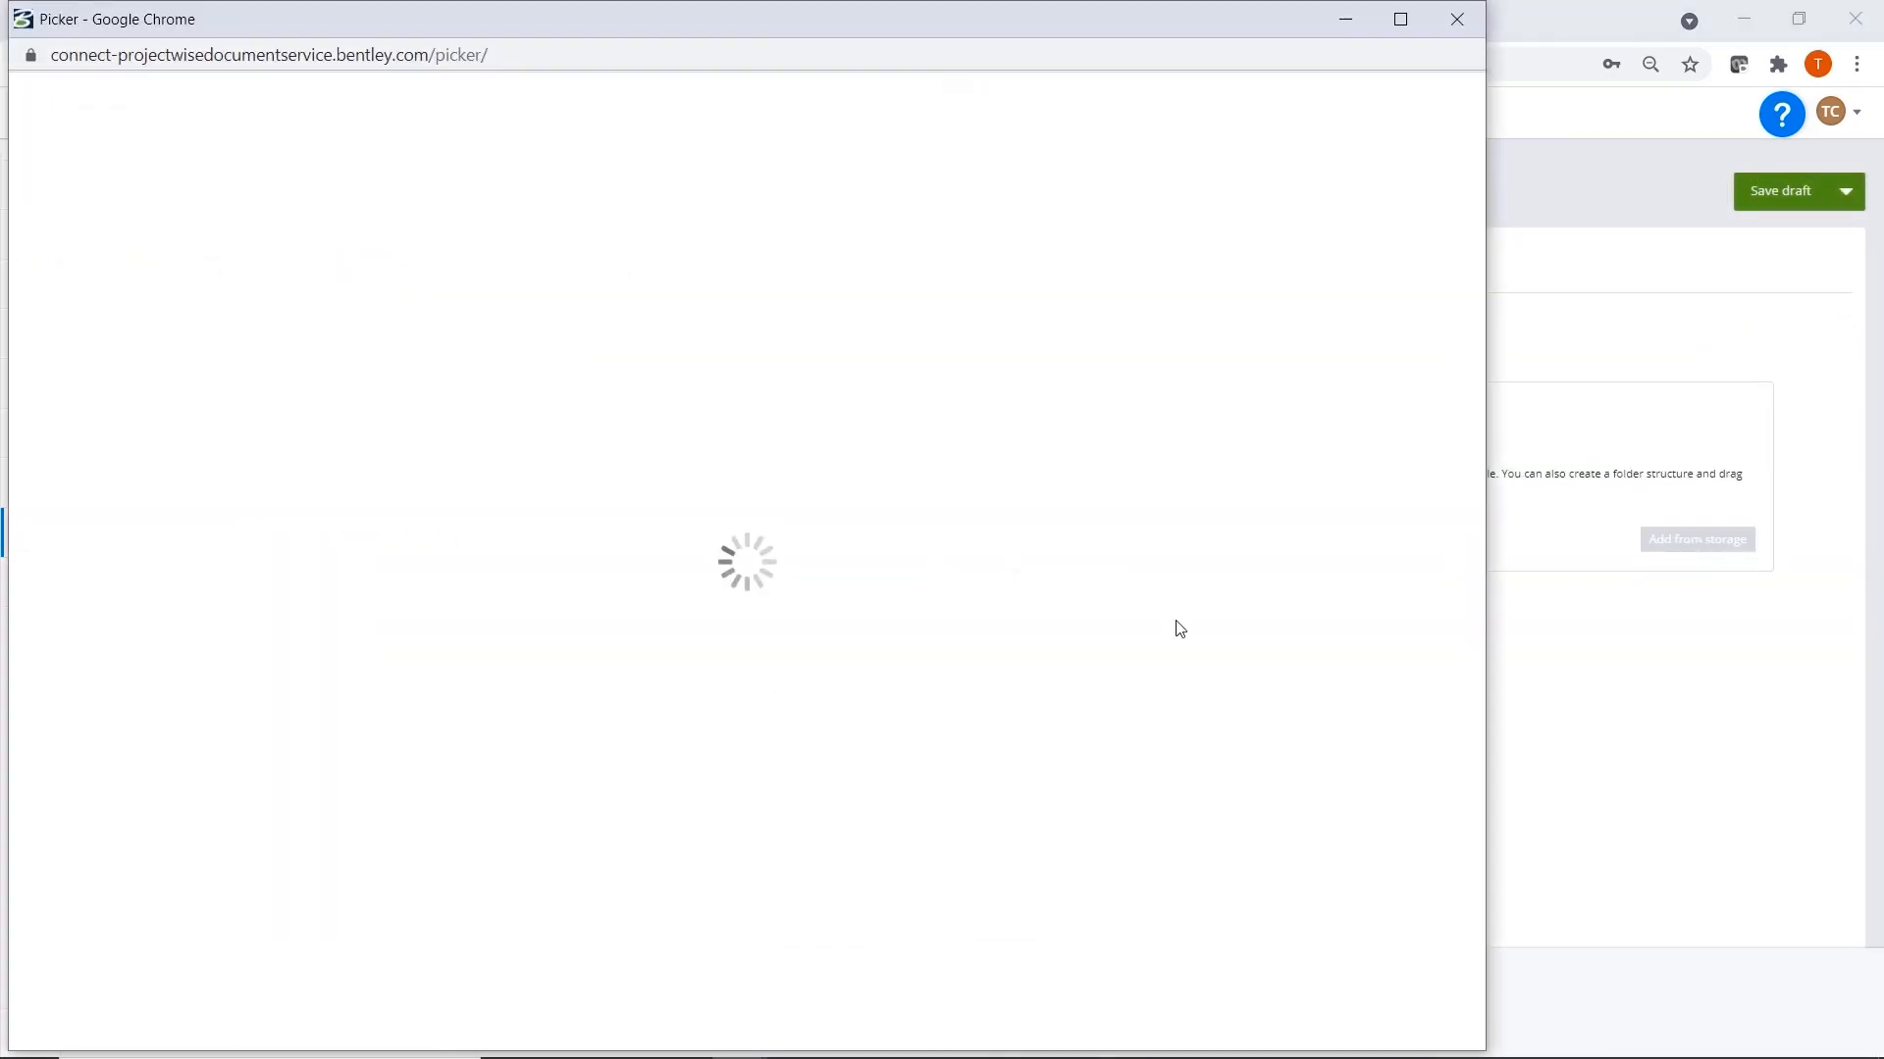
double_click(178, 412)
double_click(206, 365)
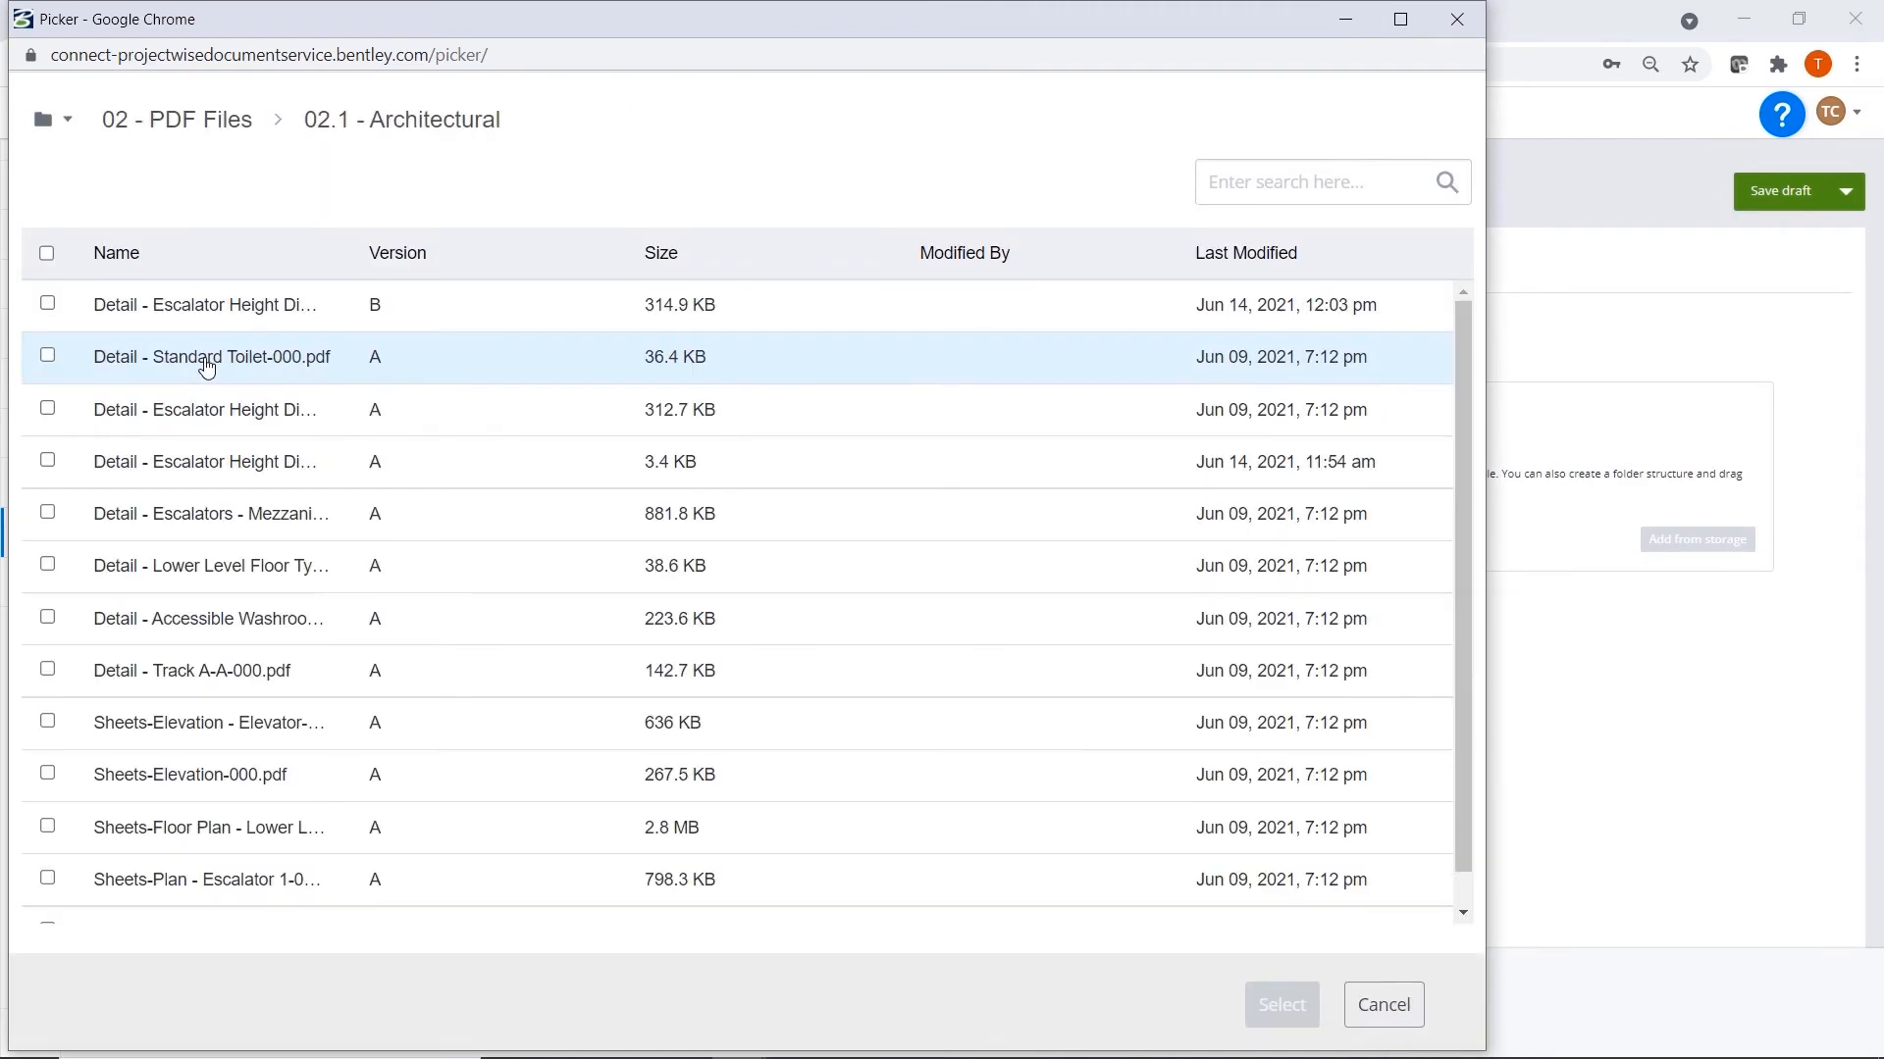
left_click(47, 303)
left_click(1281, 1004)
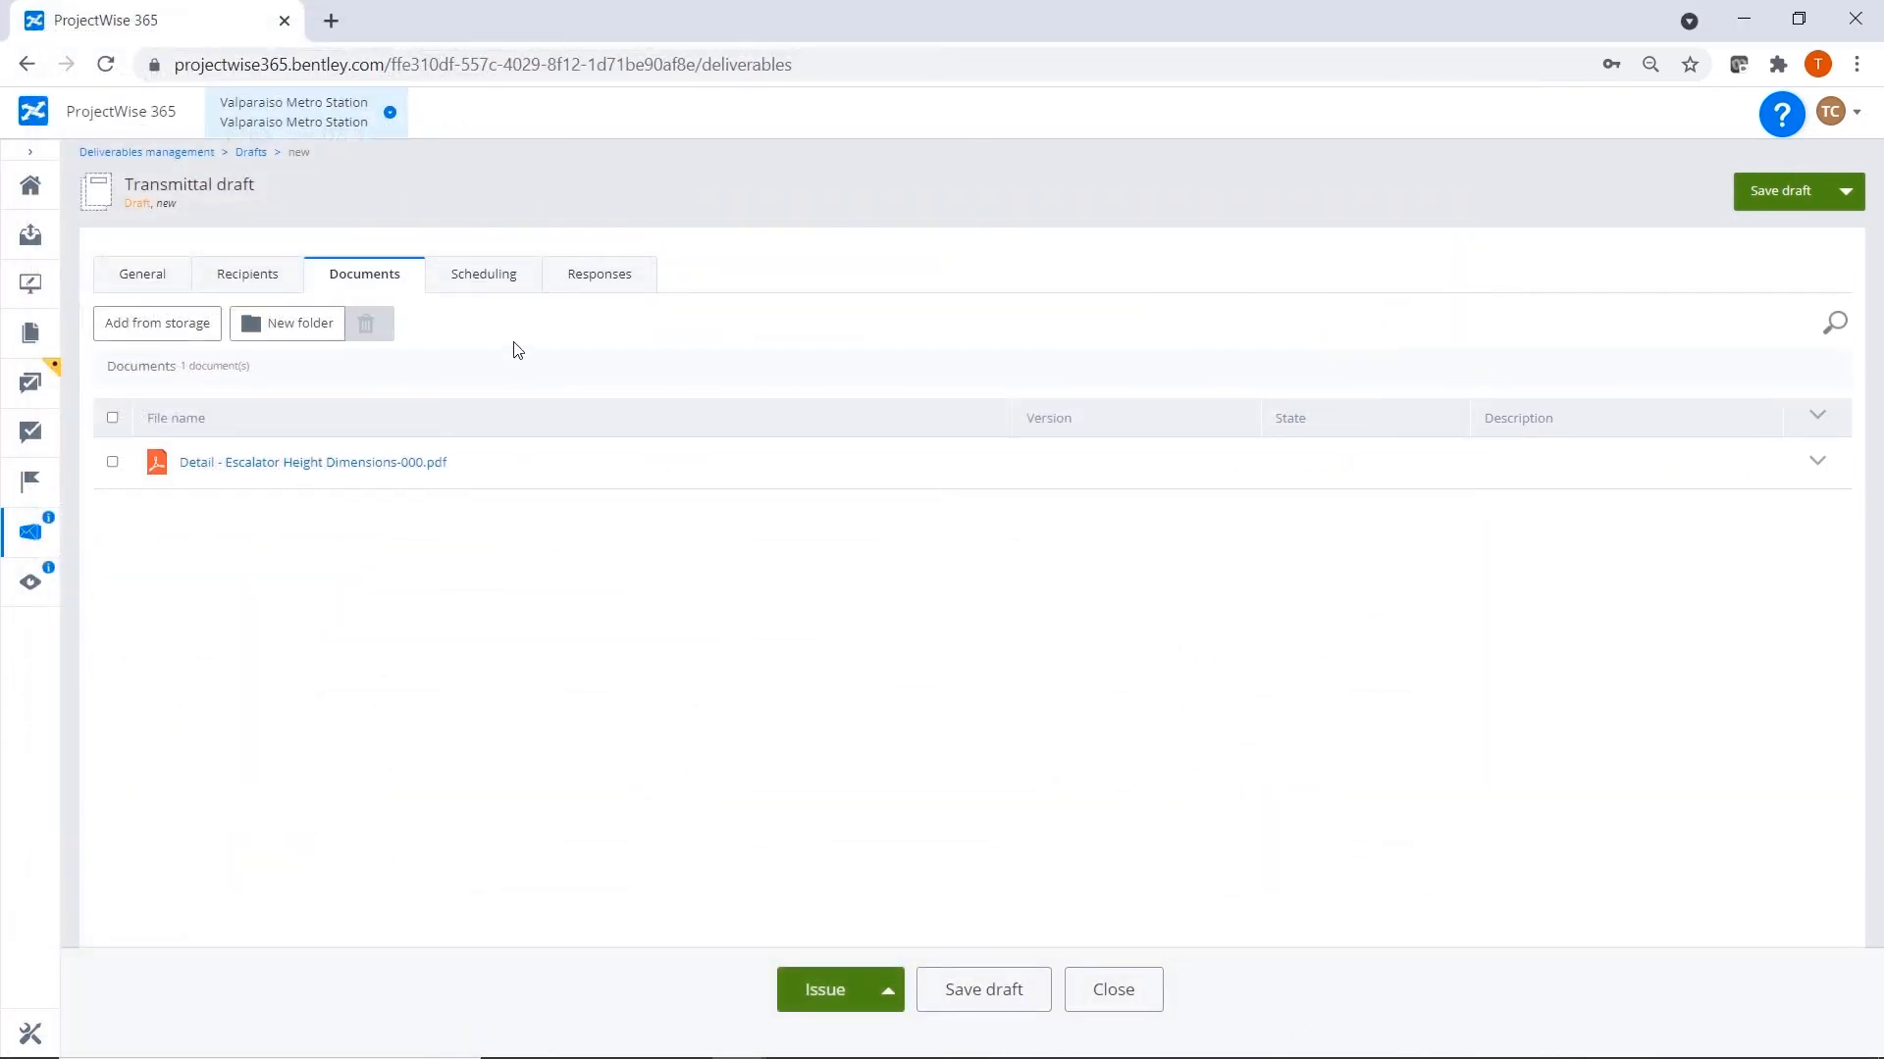
Schedule the transmittal's planned issue date for 06/18/2021 with a reminder 1 day before it.
left_click(489, 276)
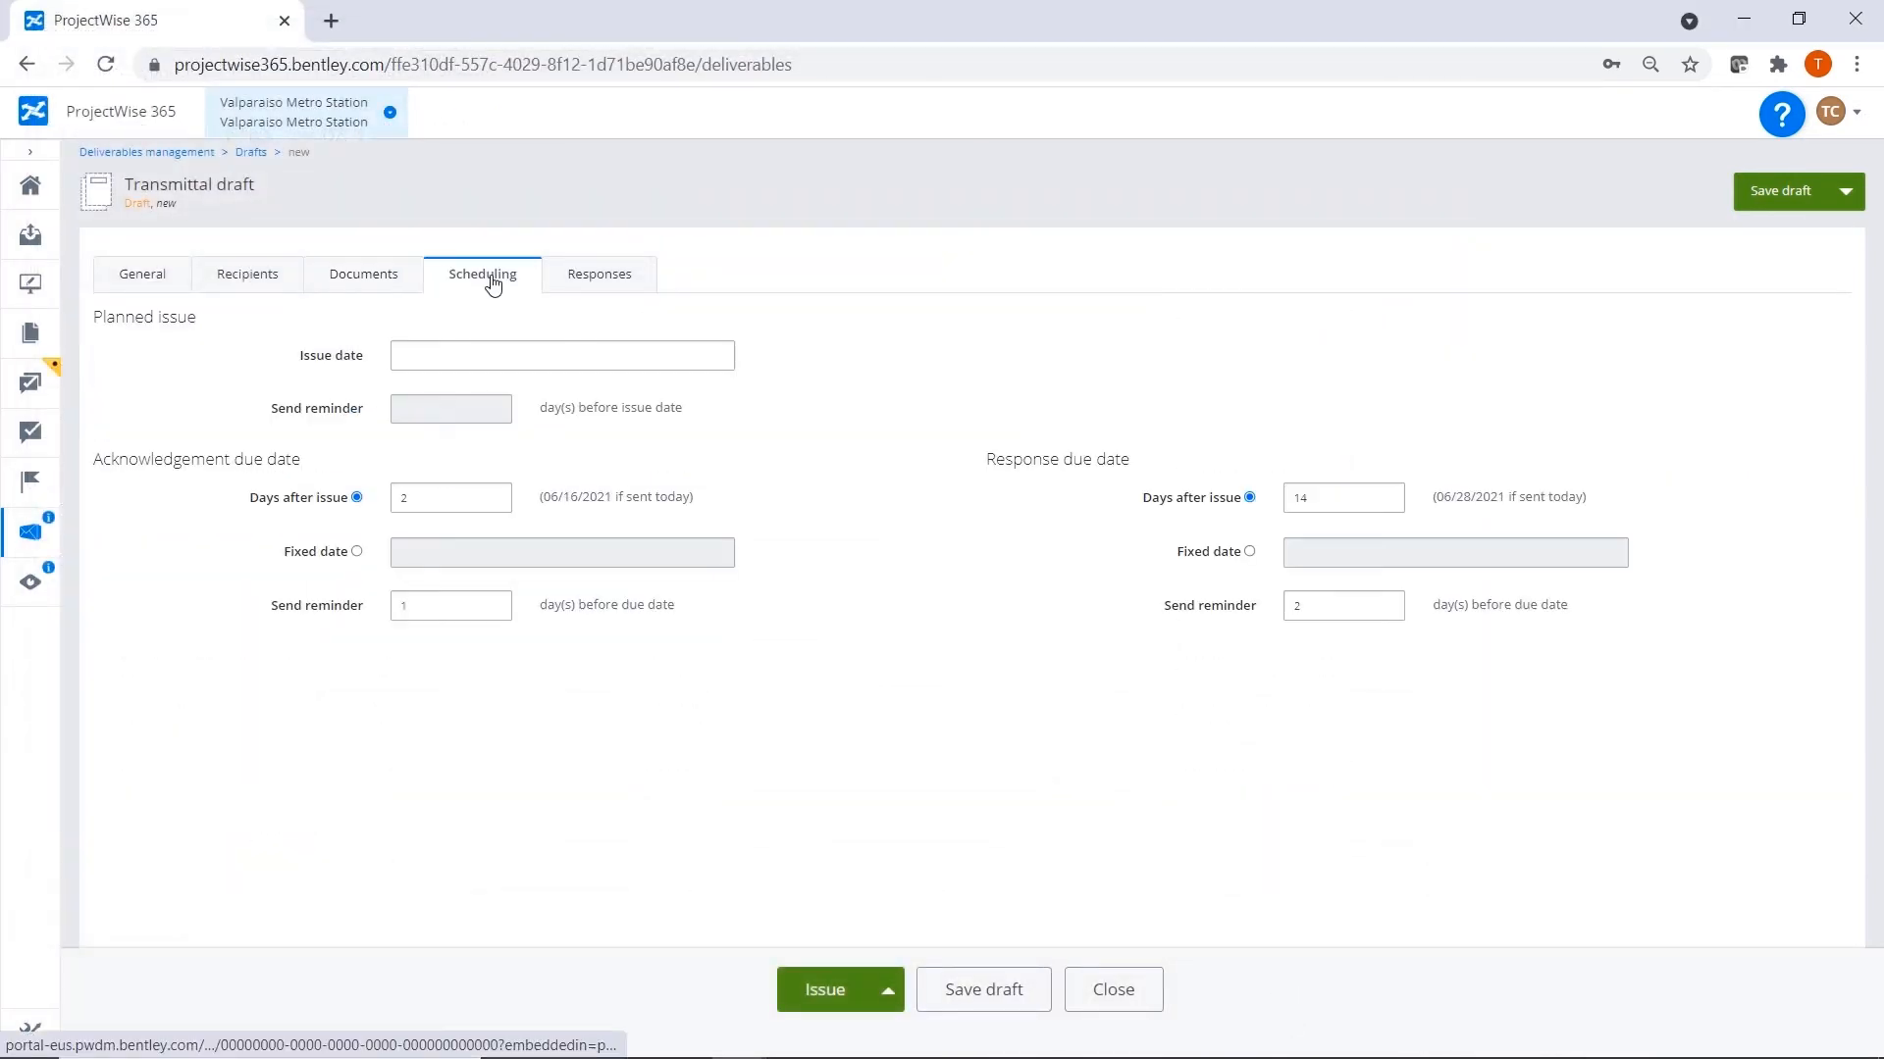
left_click(536, 357)
left_click(583, 496)
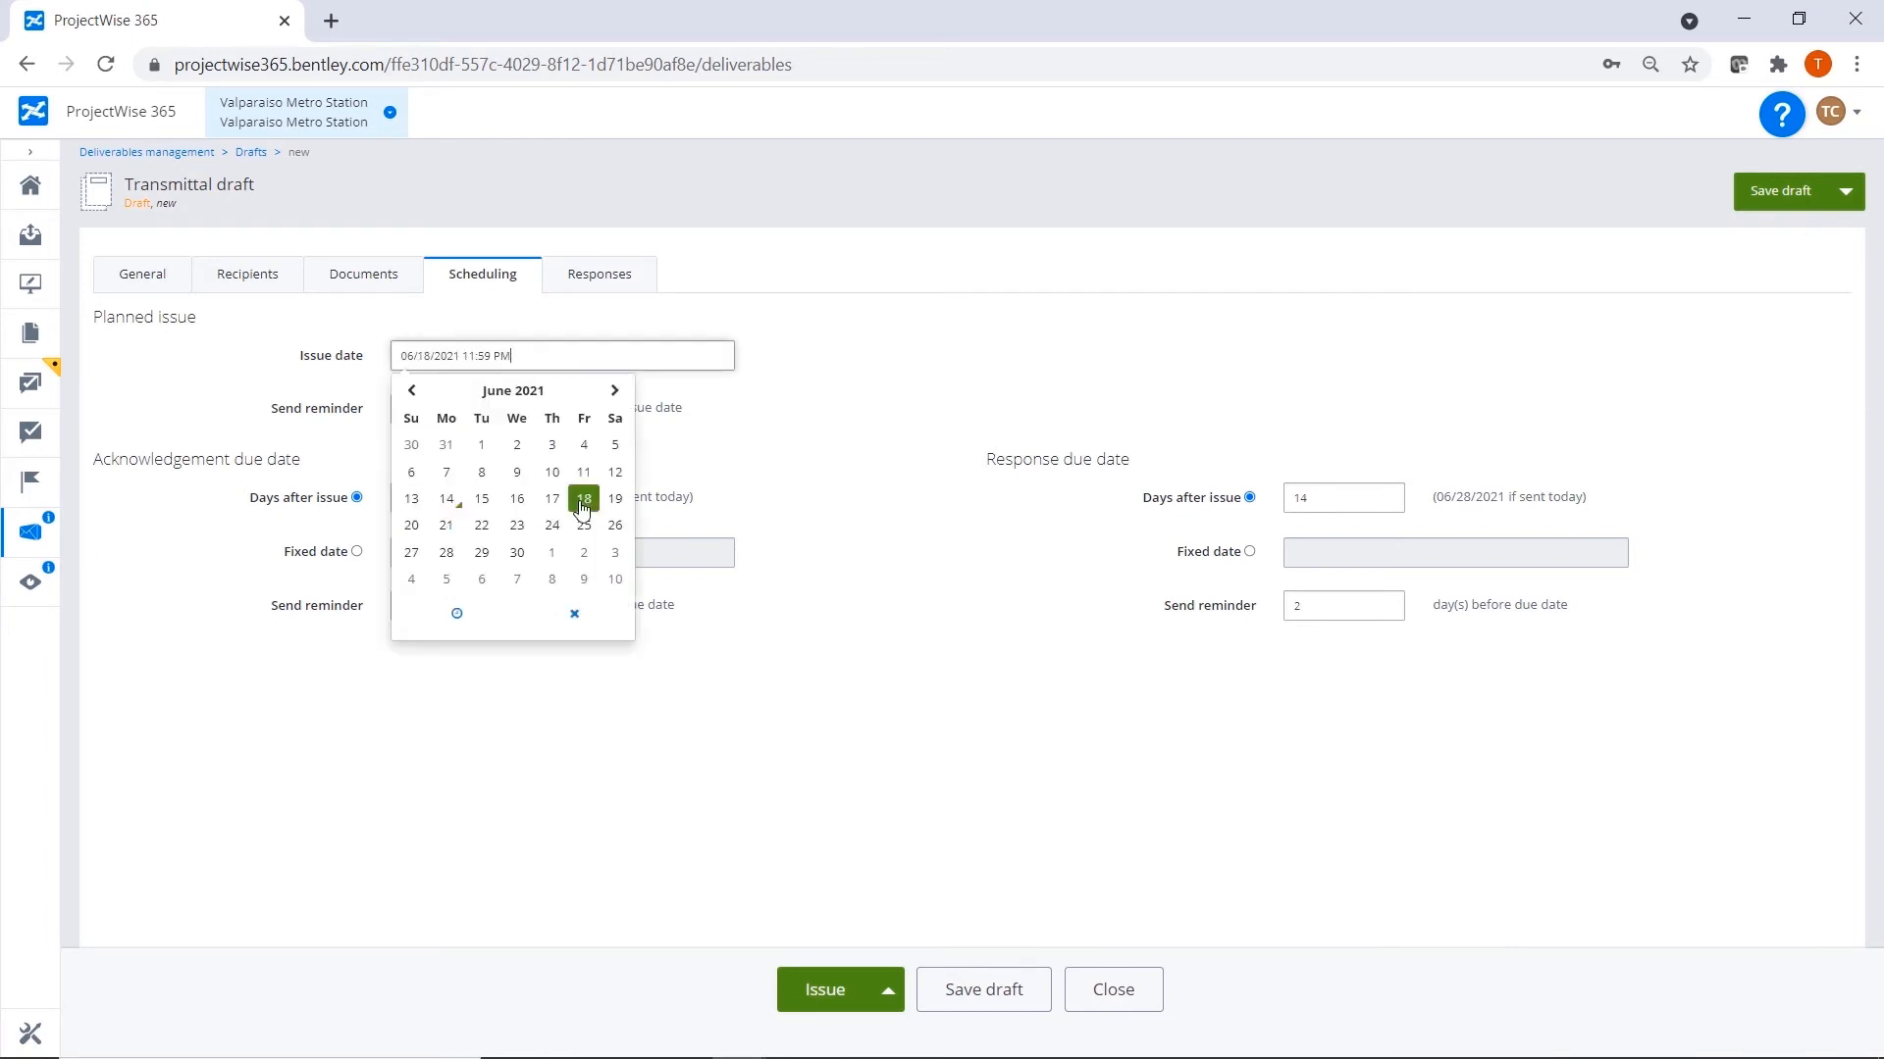
left_click(929, 729)
left_click_drag(413, 410, 382, 416)
type("1")
left_click(1002, 819)
Set the response due date to 7 days after issue, with a reminder 1 day before the due date.
left_click_drag(1383, 497, 1248, 502)
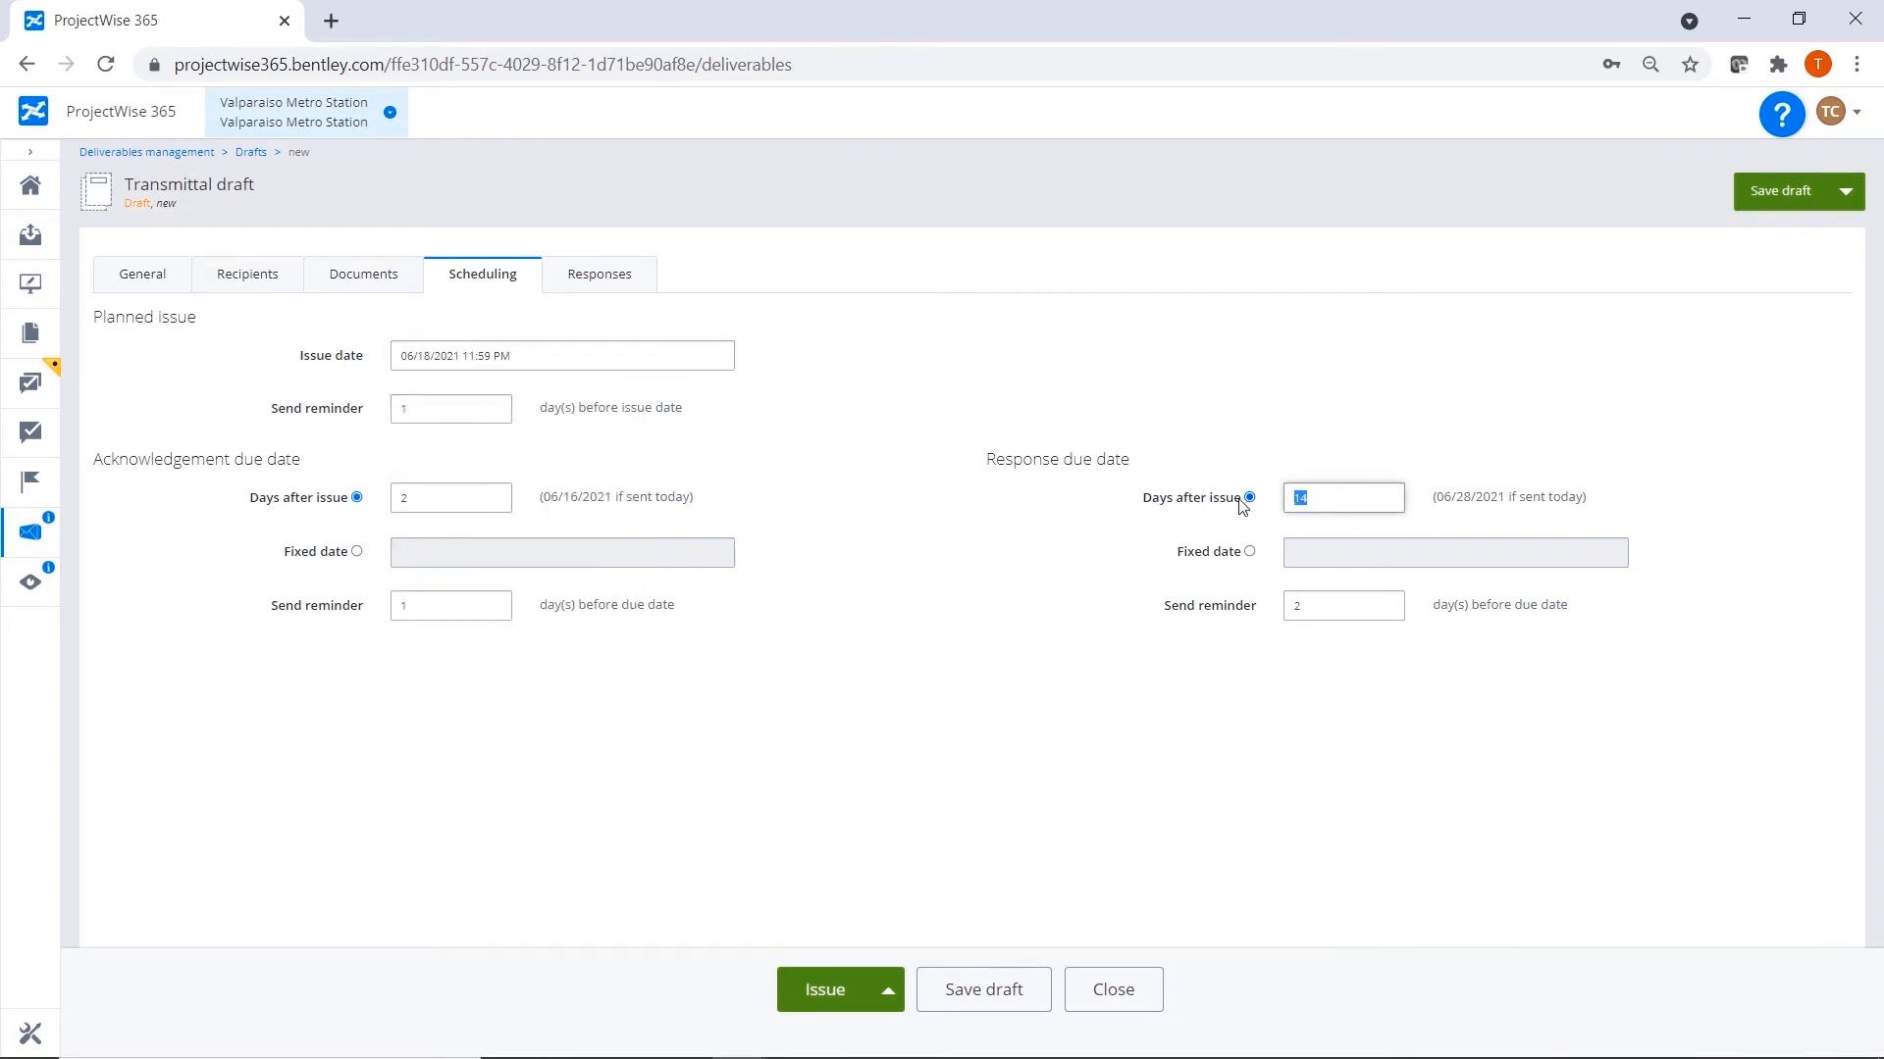
type("7")
left_click(929, 626)
left_click_drag(1302, 601, 1287, 608)
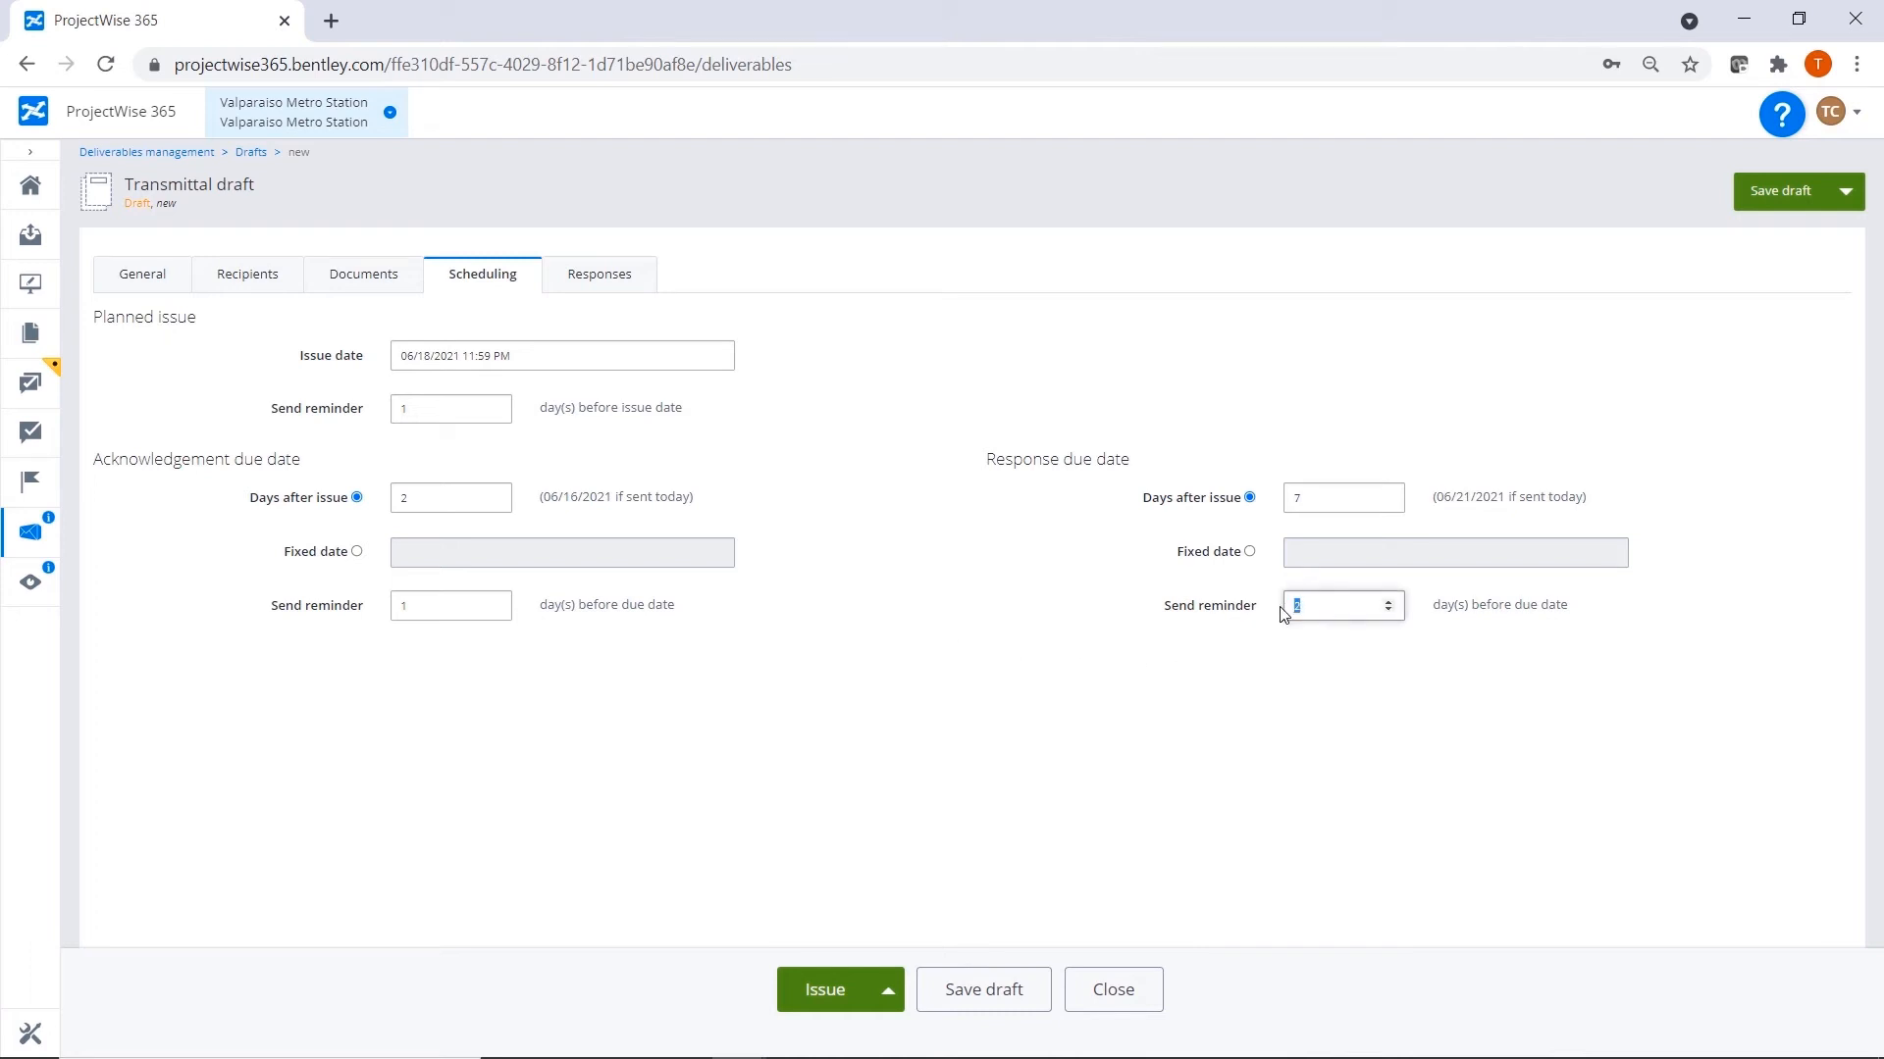
type("1")
left_click(1072, 680)
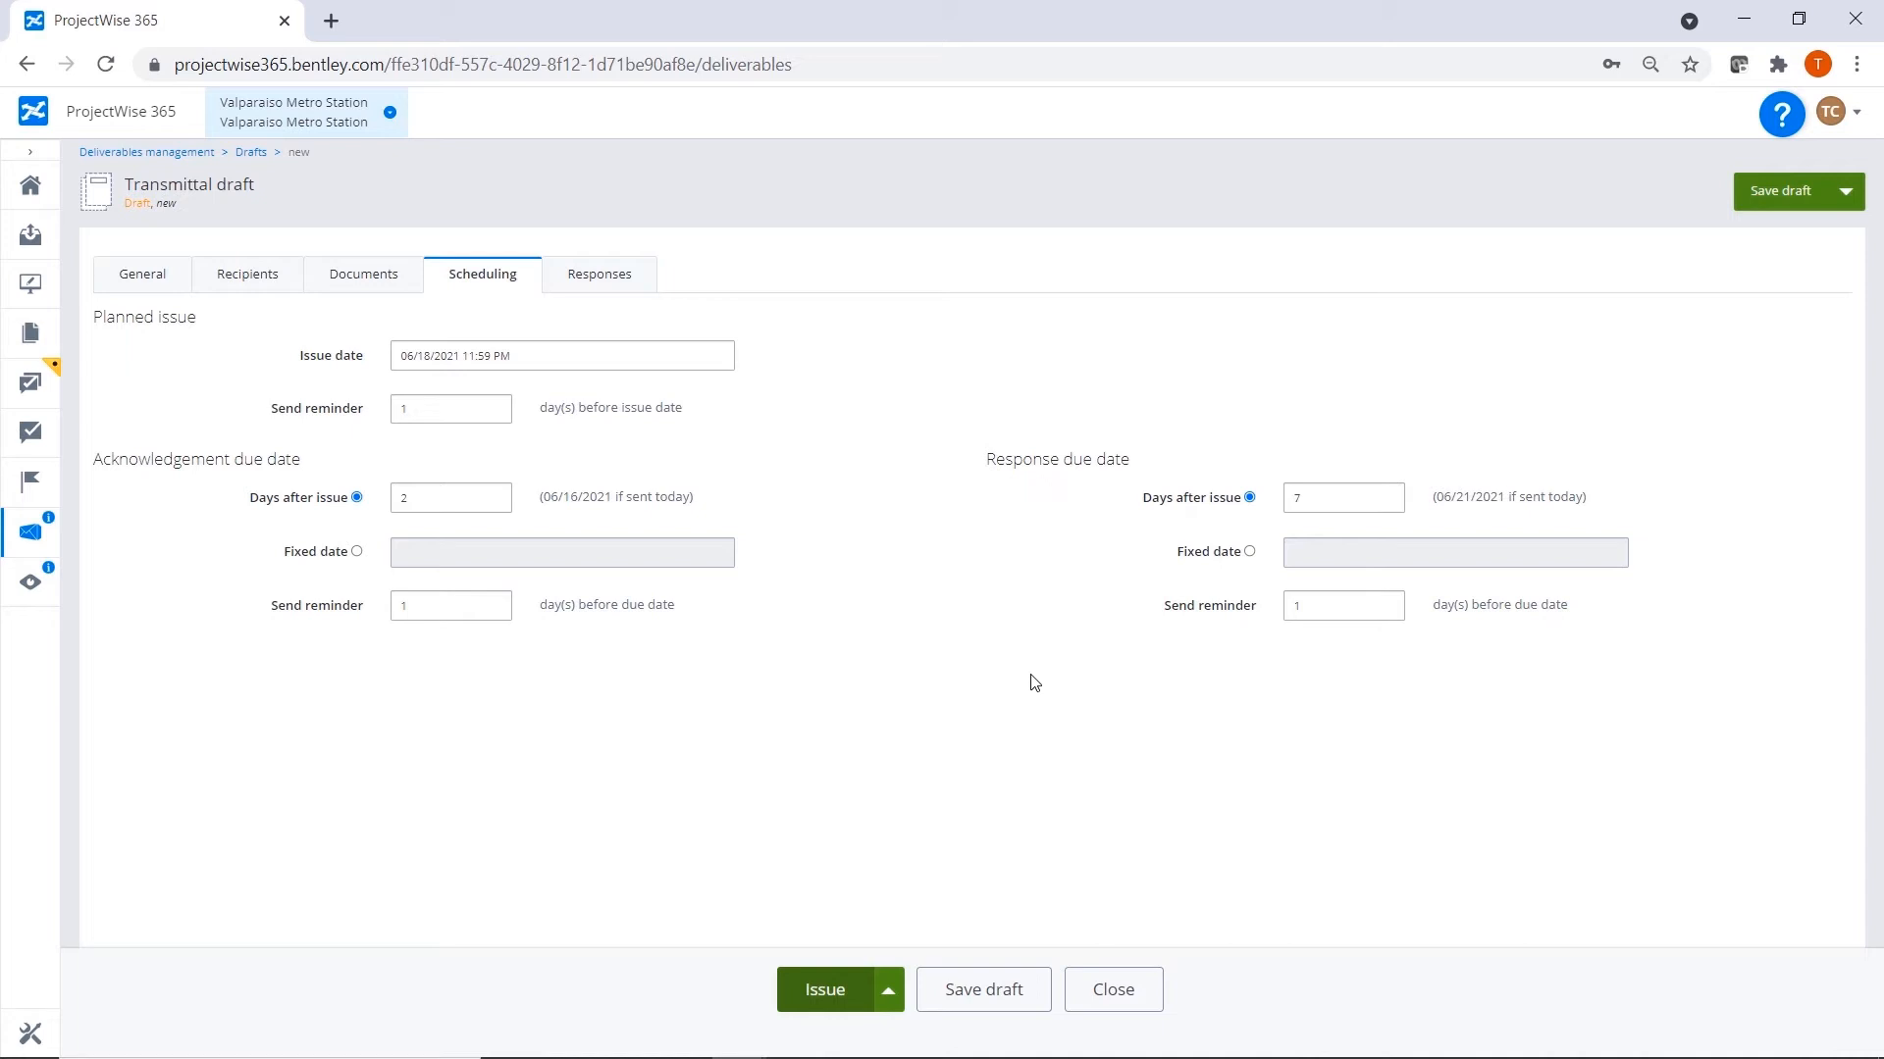
Issue the transmittal package, viewing its generated cover letter before confirming.
left_click(827, 992)
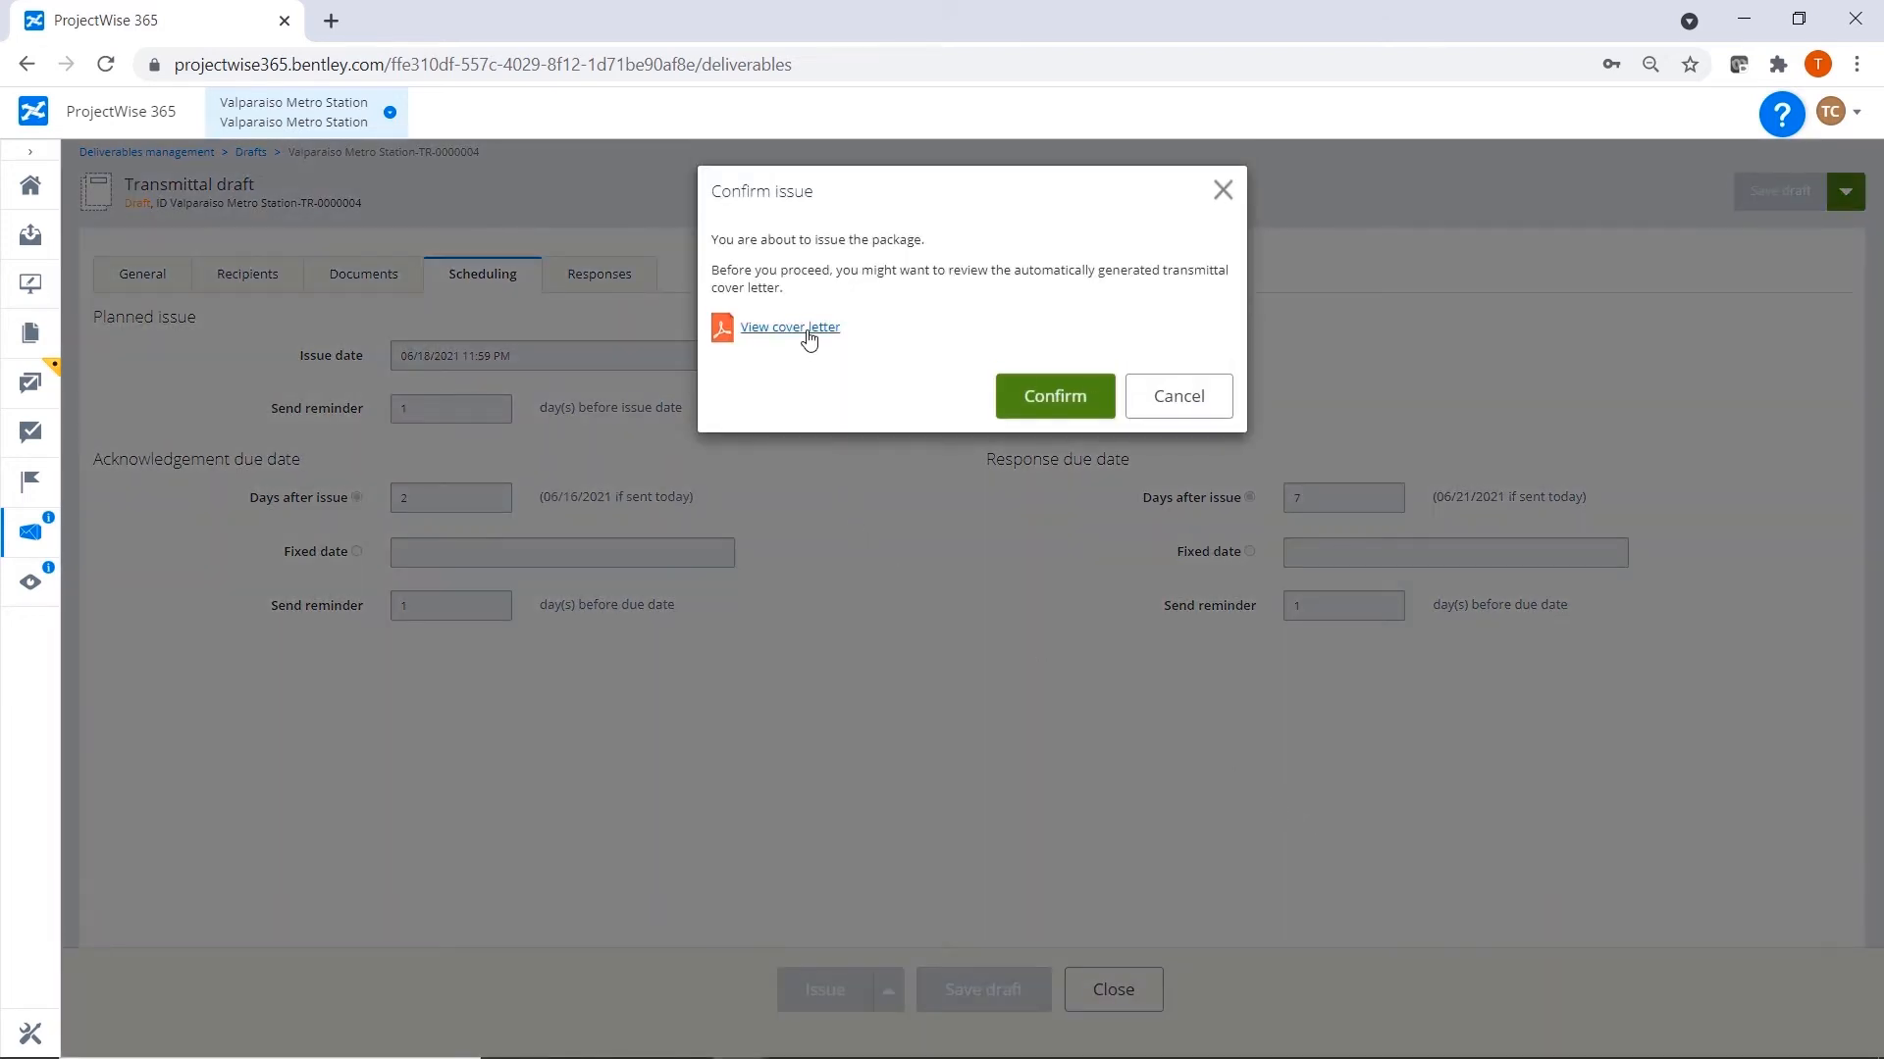
left_click(790, 328)
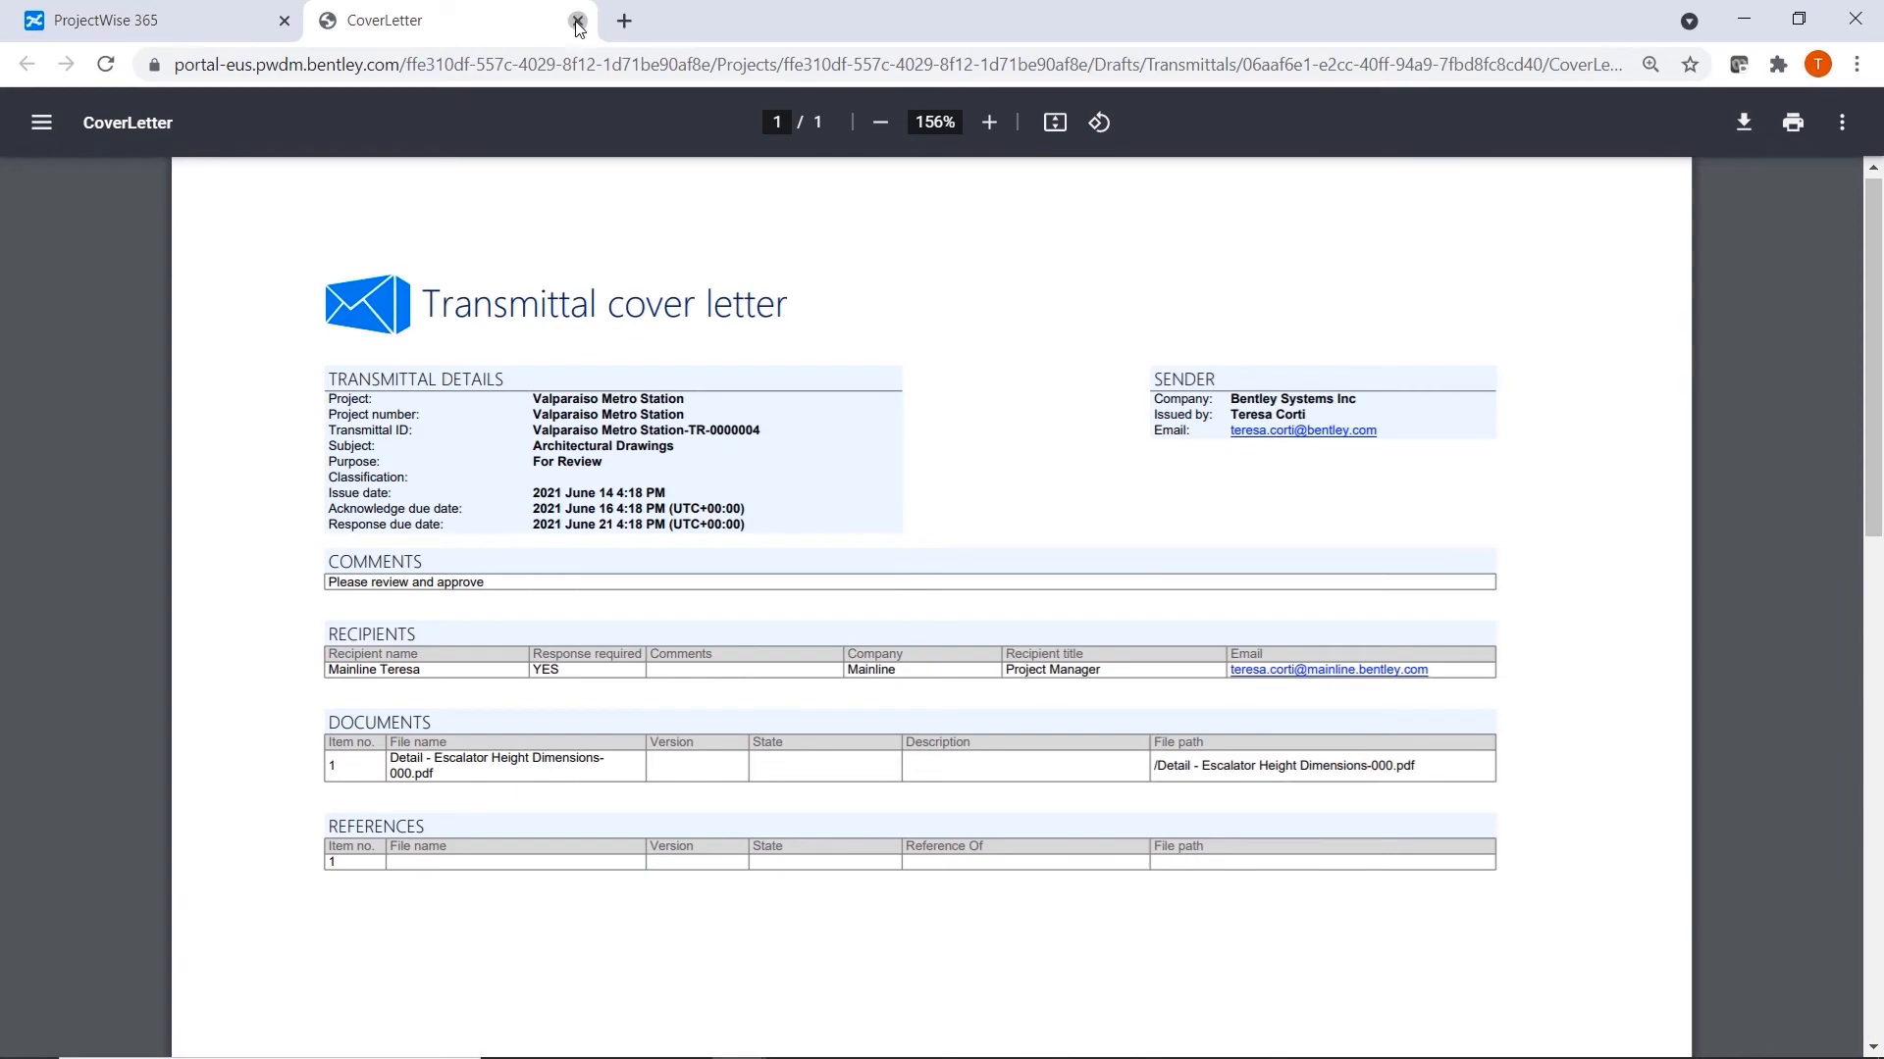
left_click(578, 24)
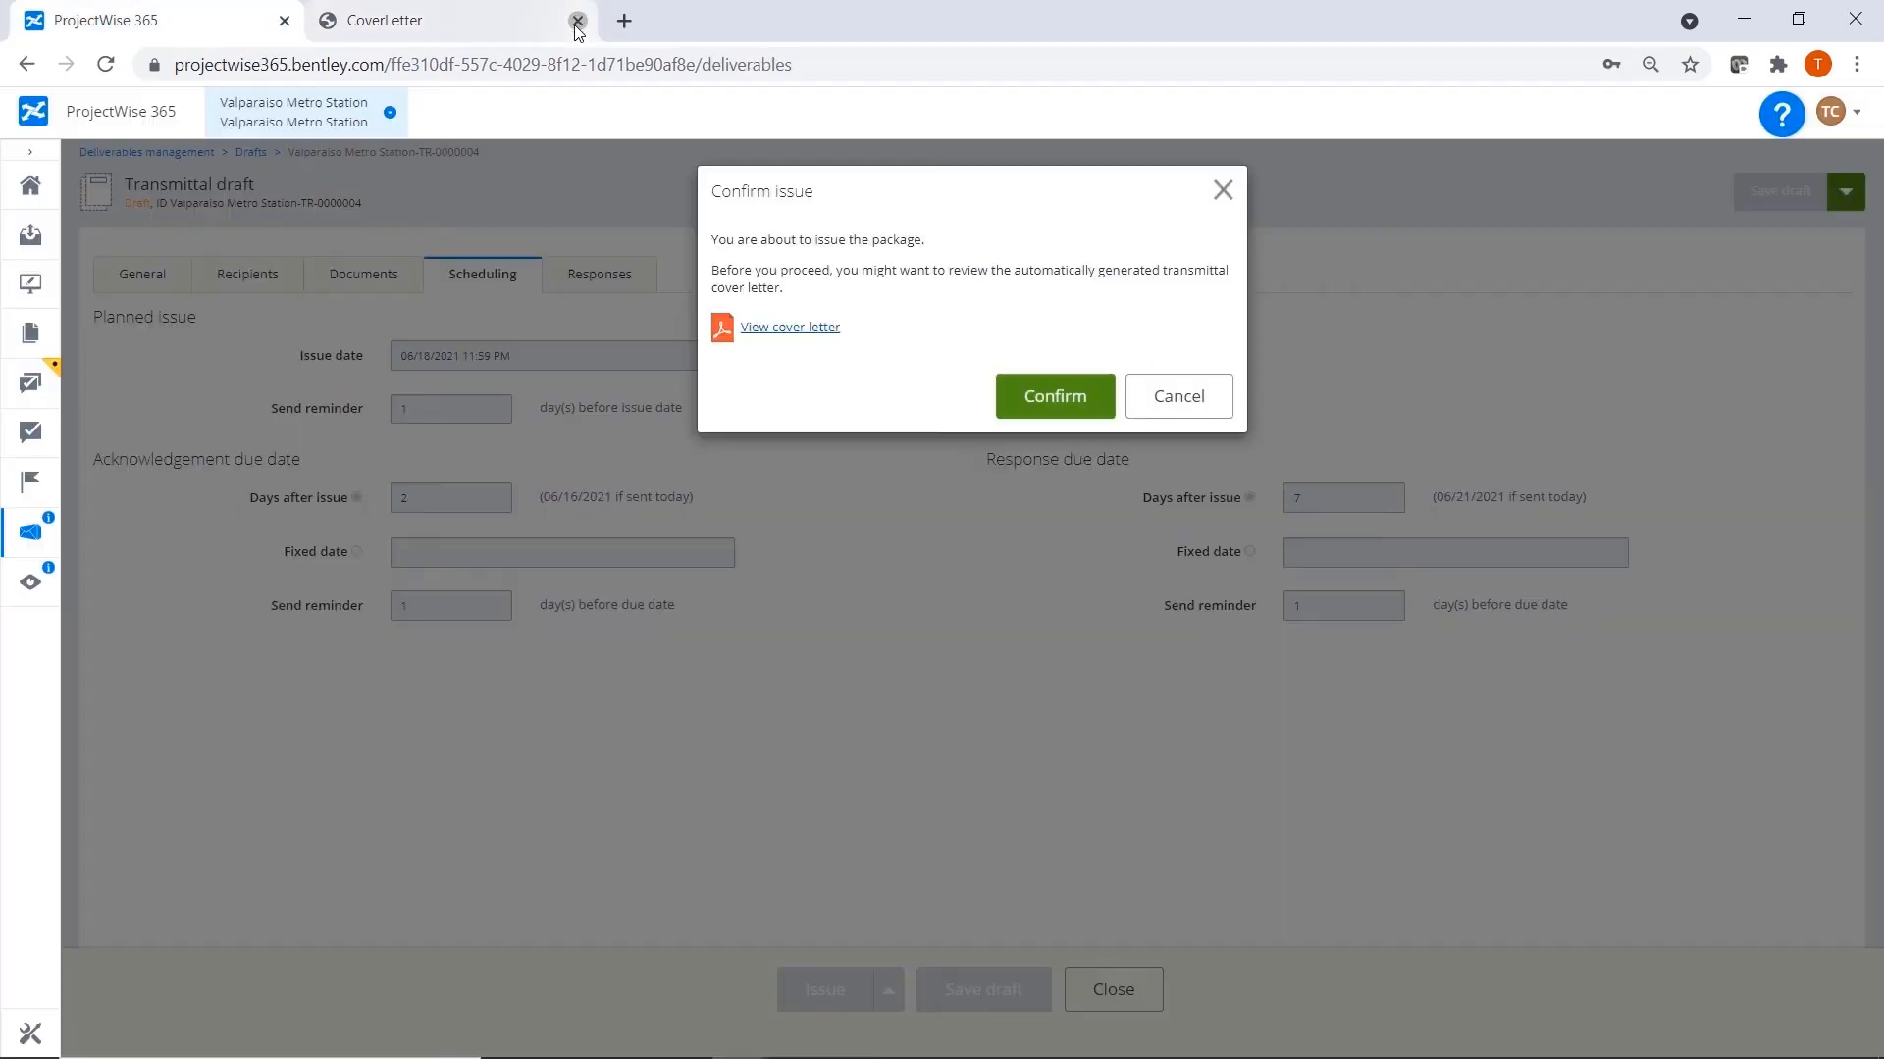
left_click(1051, 398)
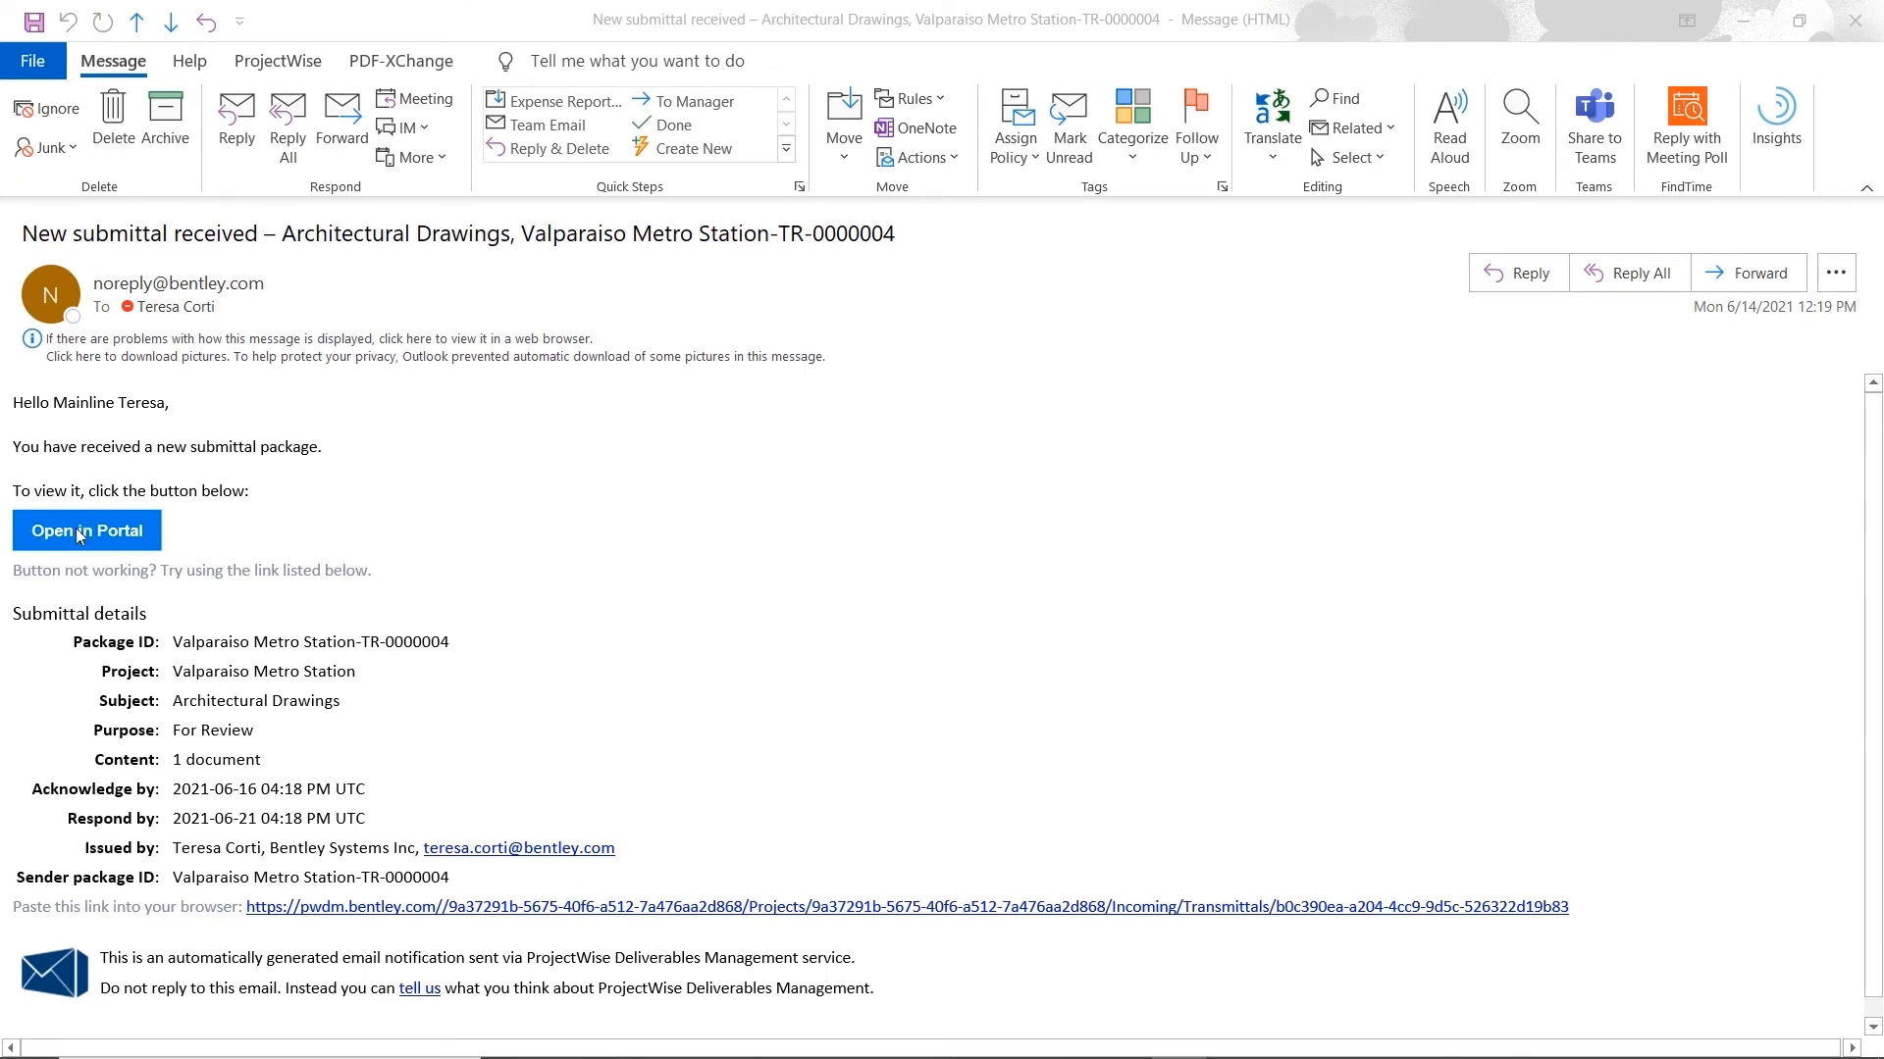
Open the received submittal in the portal from its Outlook notification email and read the transmittal cover letter.
left_click(252, 545)
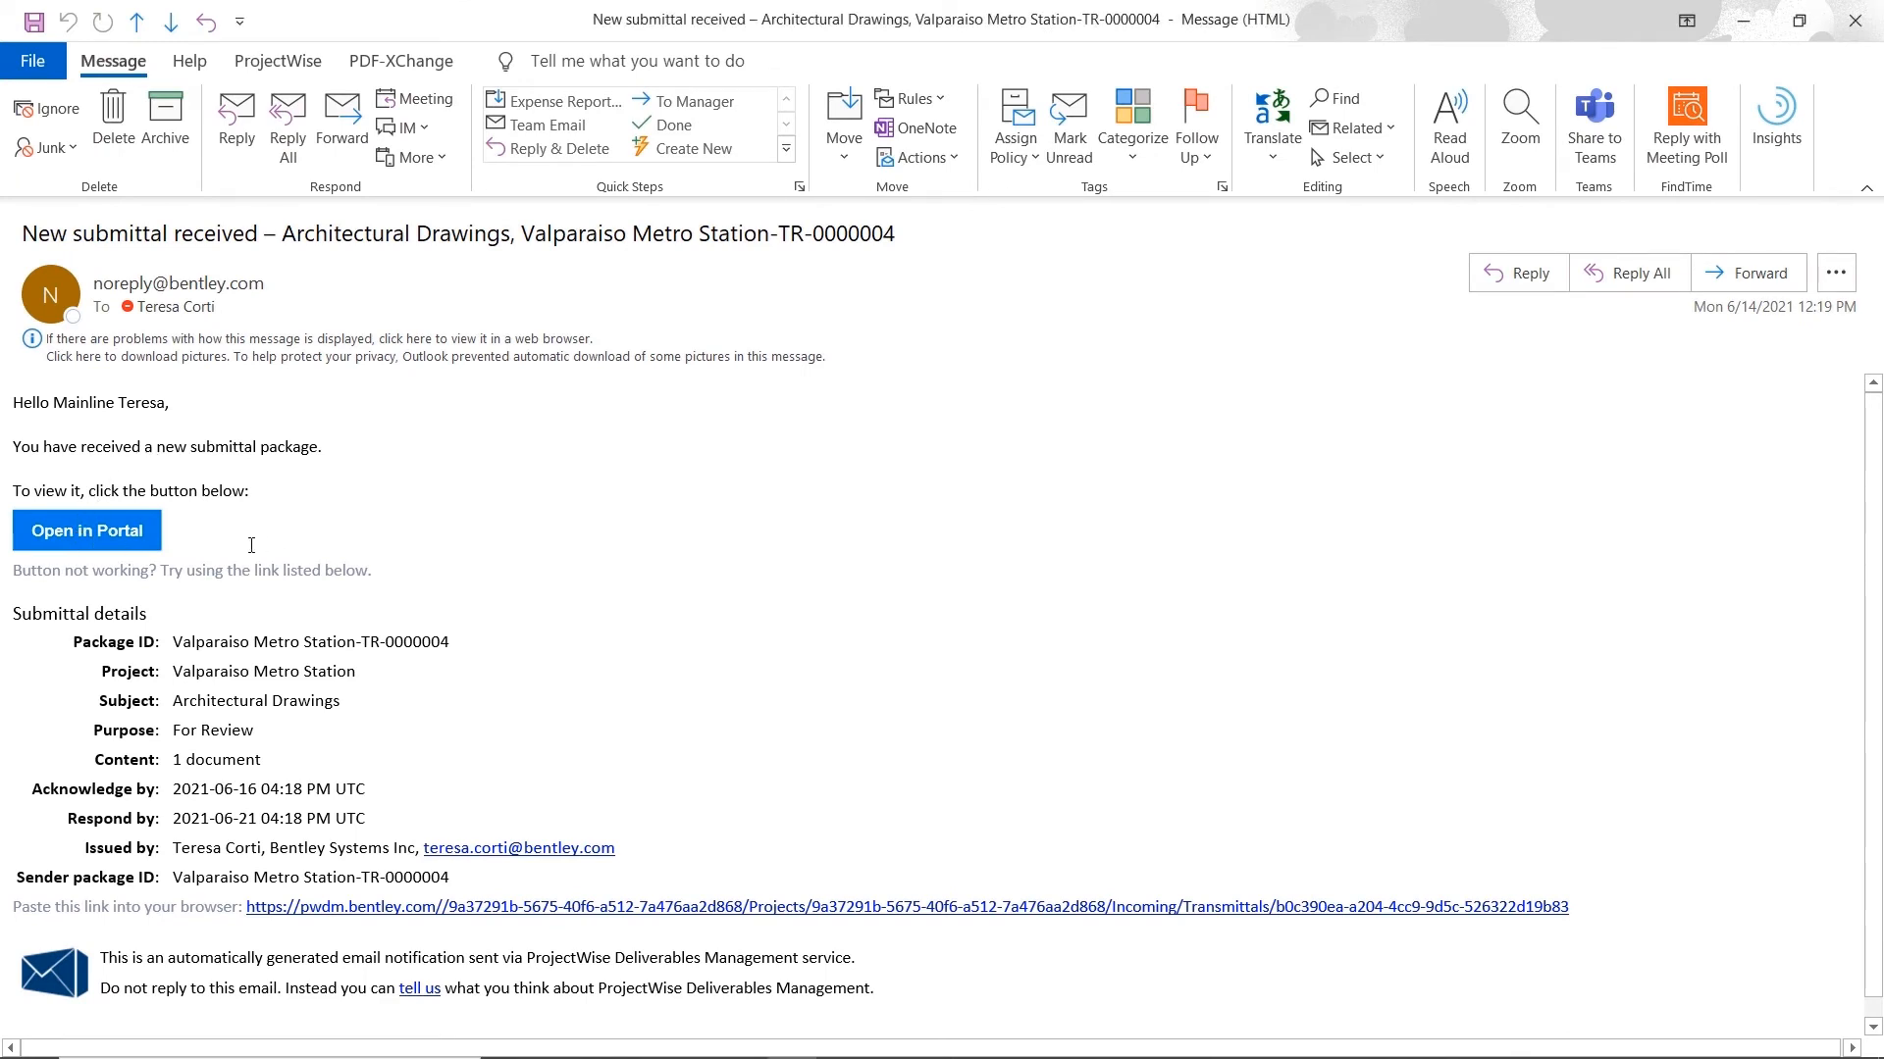
left_click(105, 542)
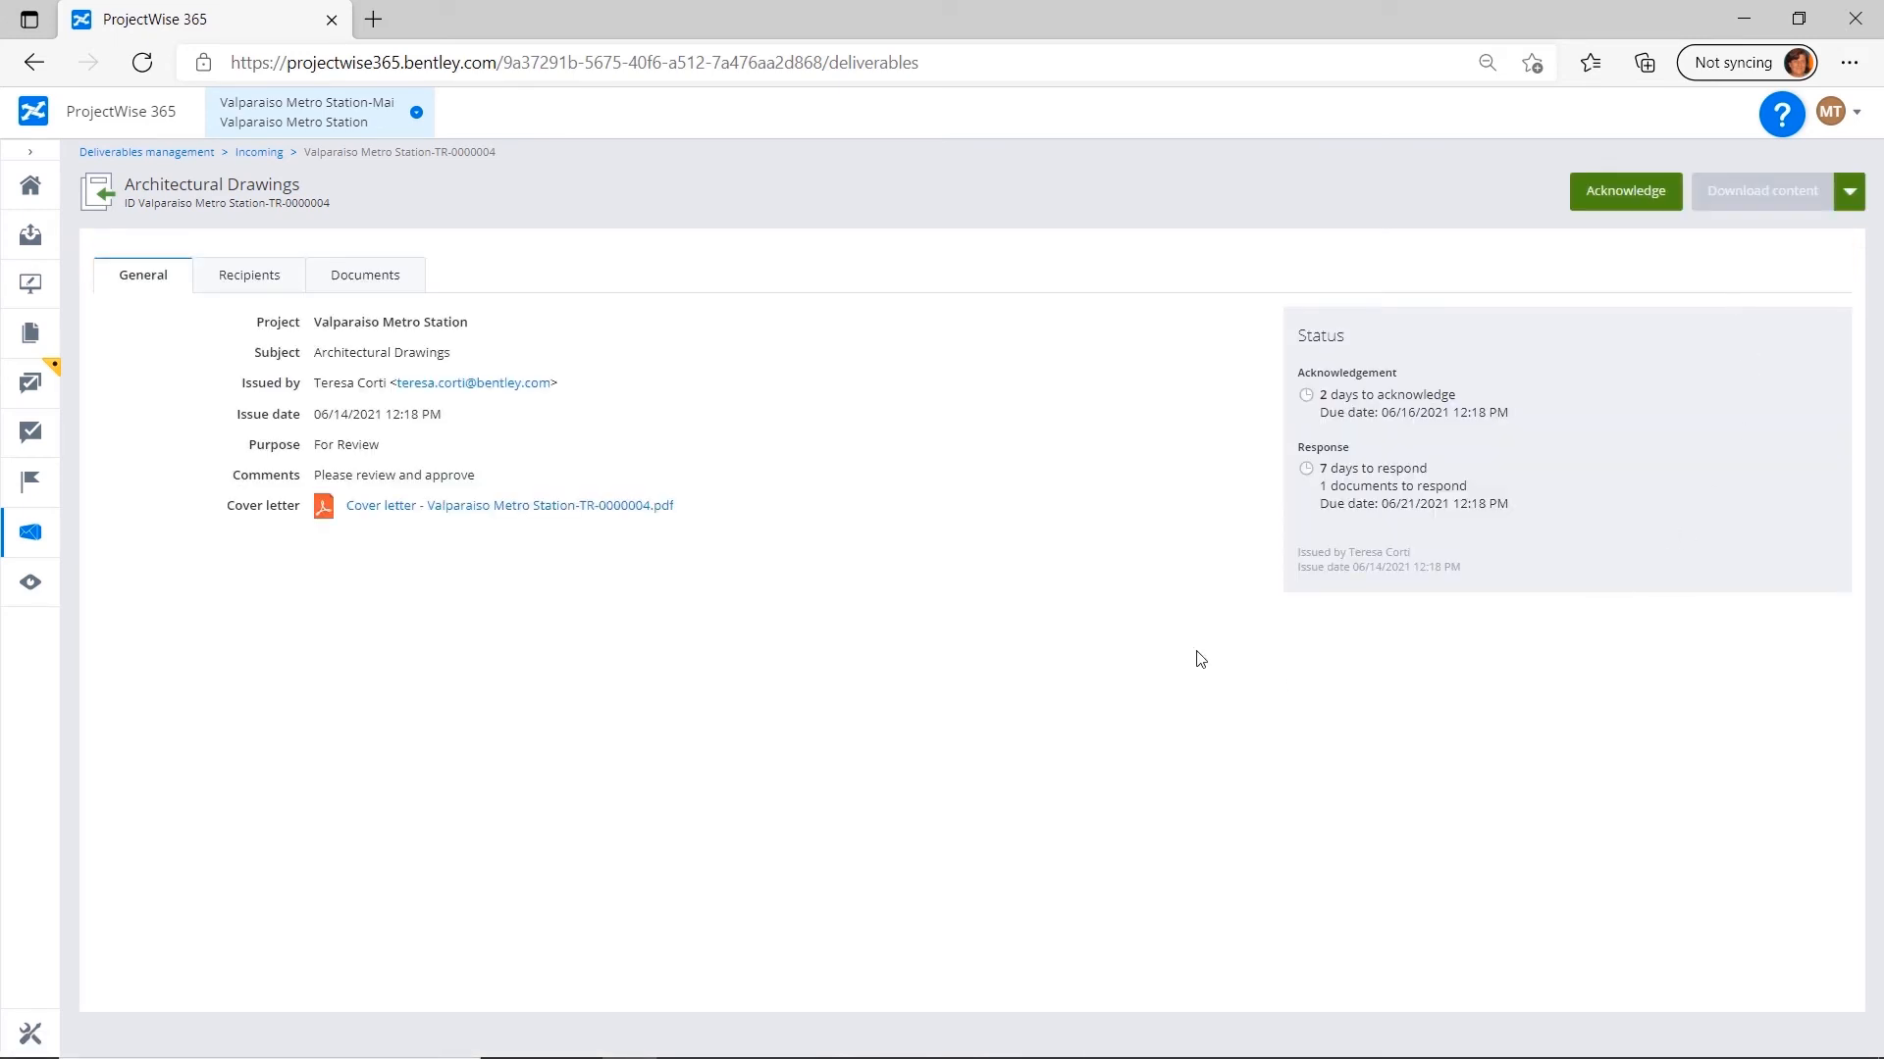
left_click(518, 517)
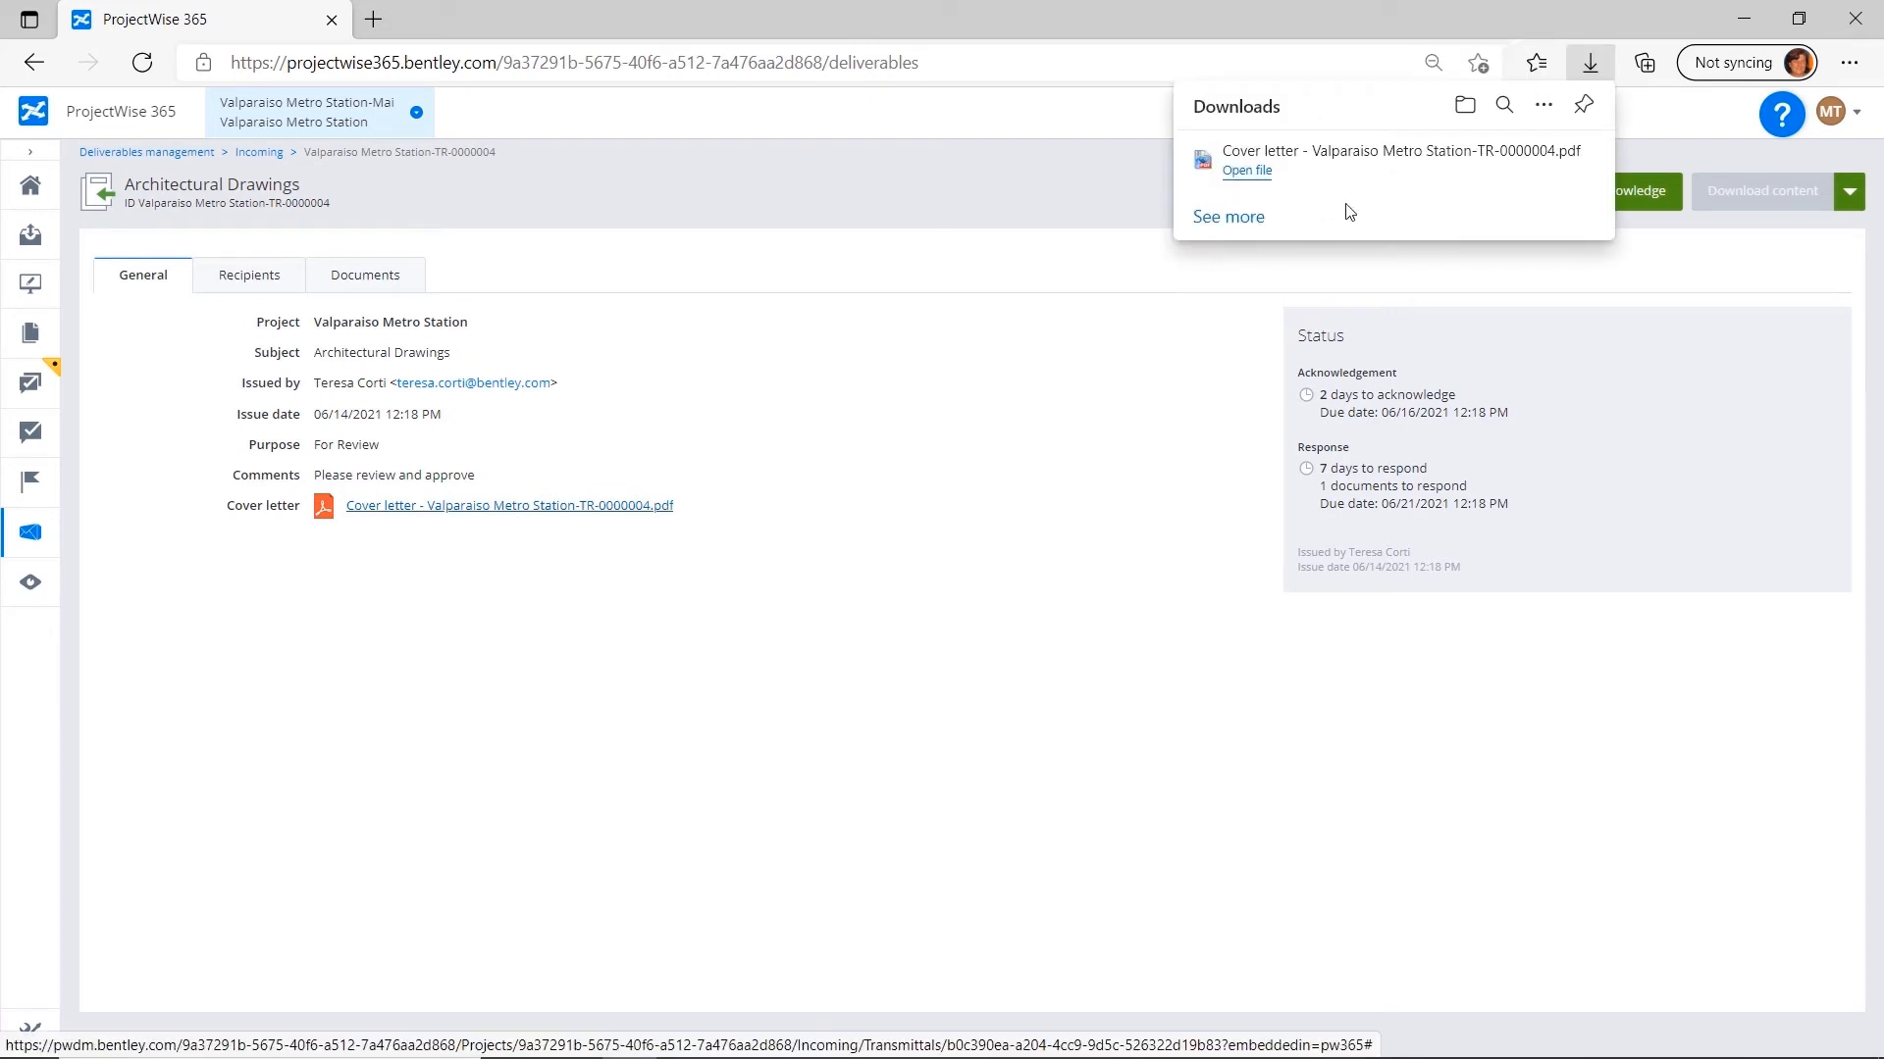
left_click(1246, 170)
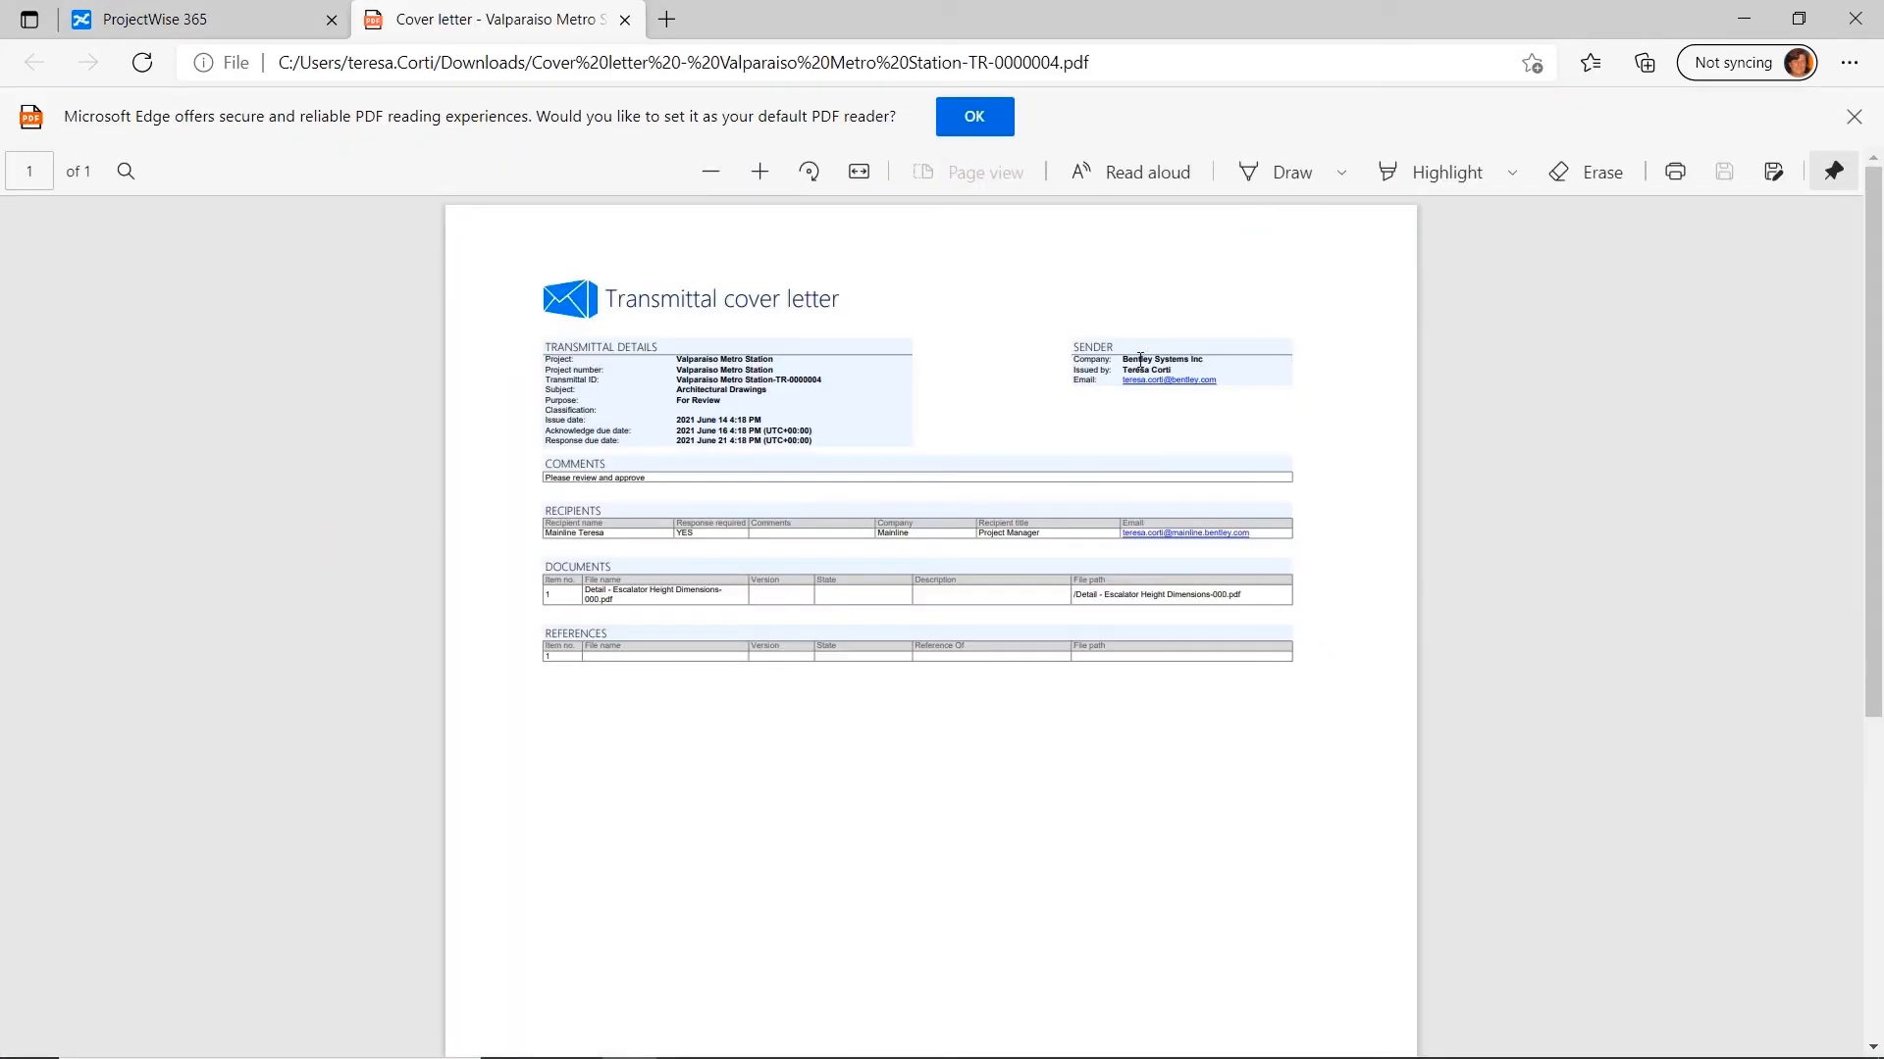
left_click(625, 20)
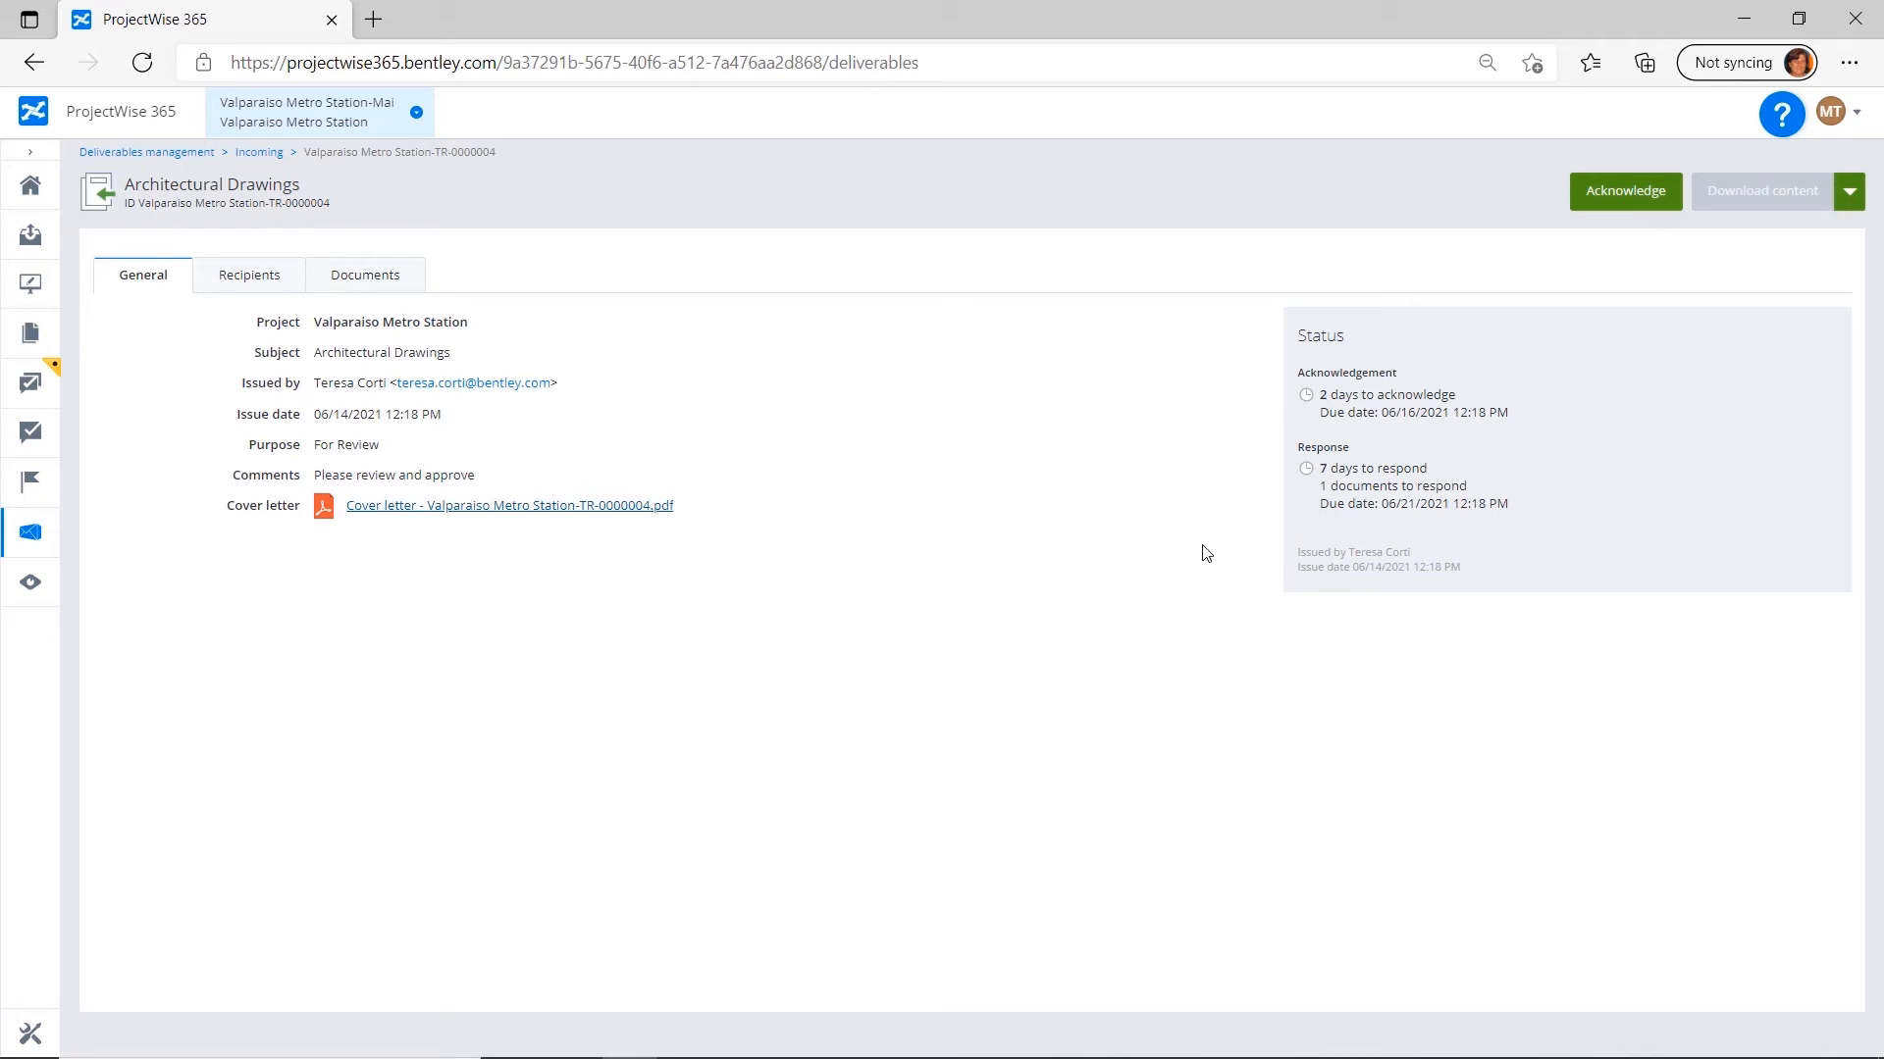
Check the documents in the incoming Architectural Drawings package and acknowledge its receipt.
left_click(353, 292)
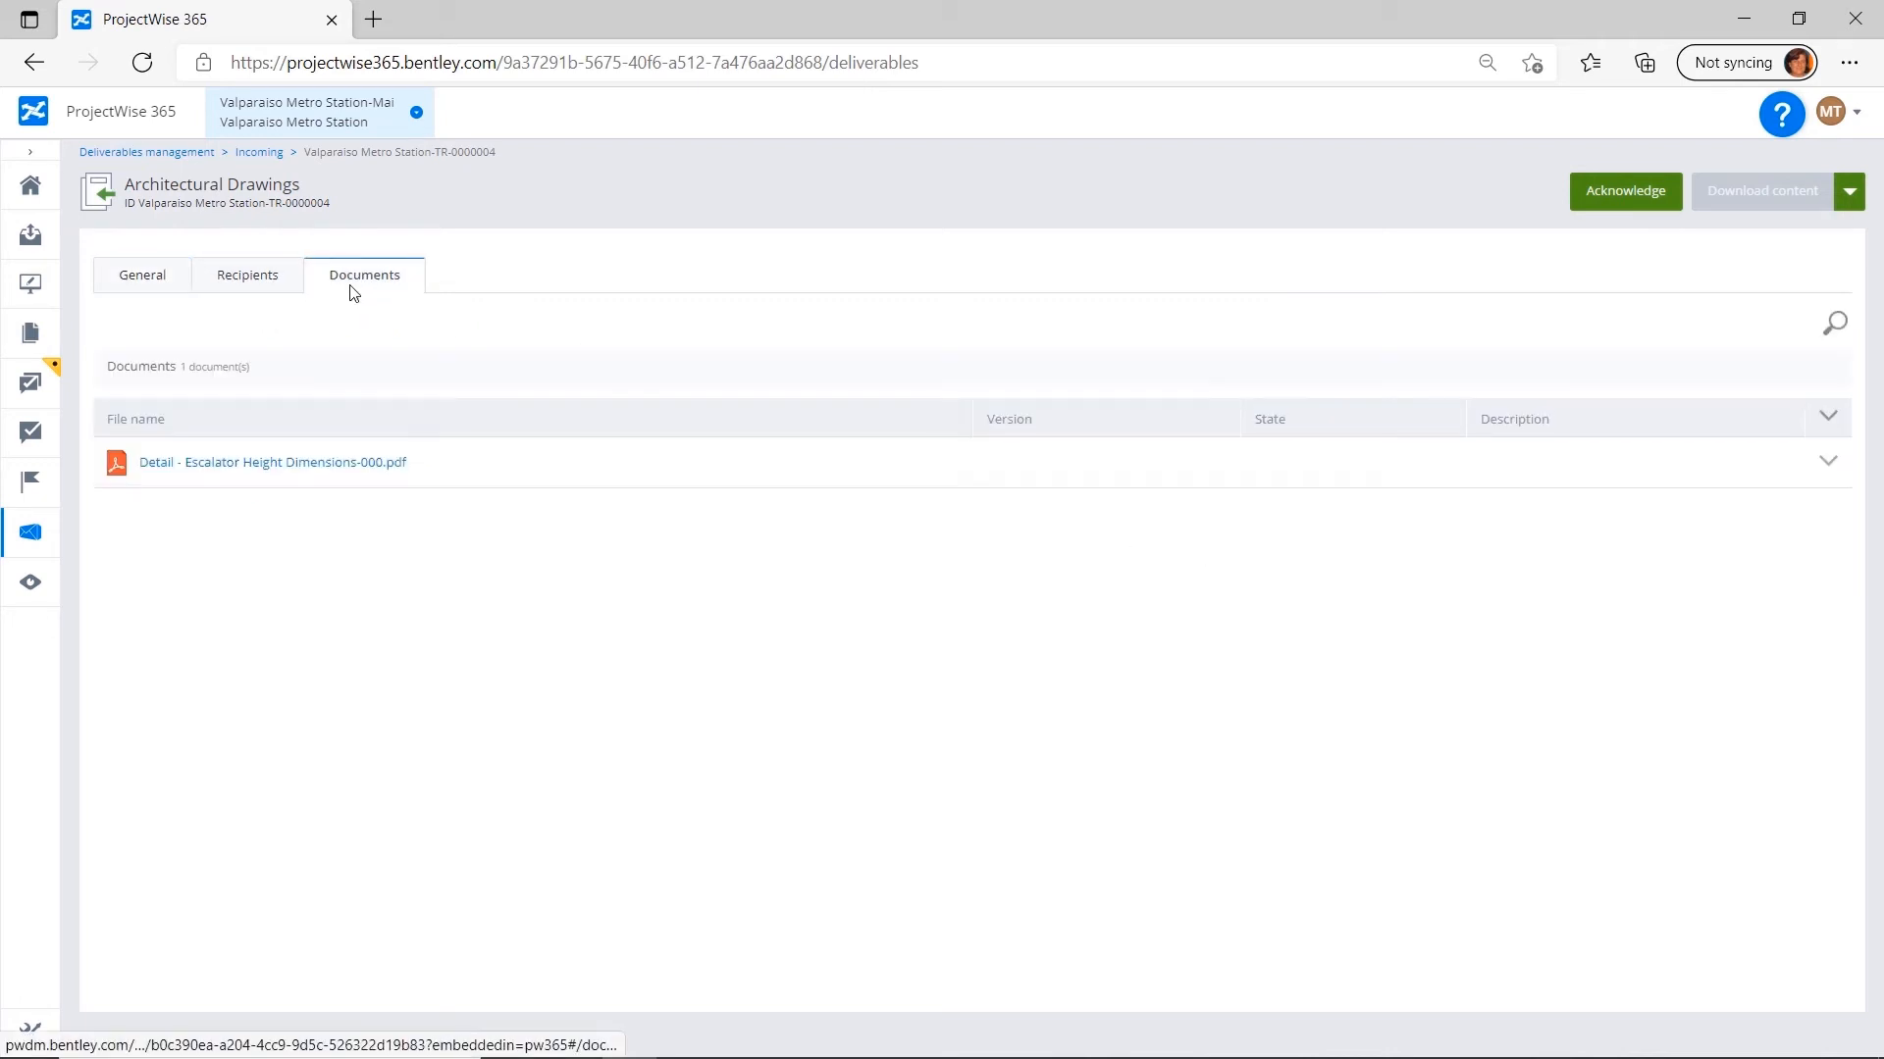
mouse_move(388, 465)
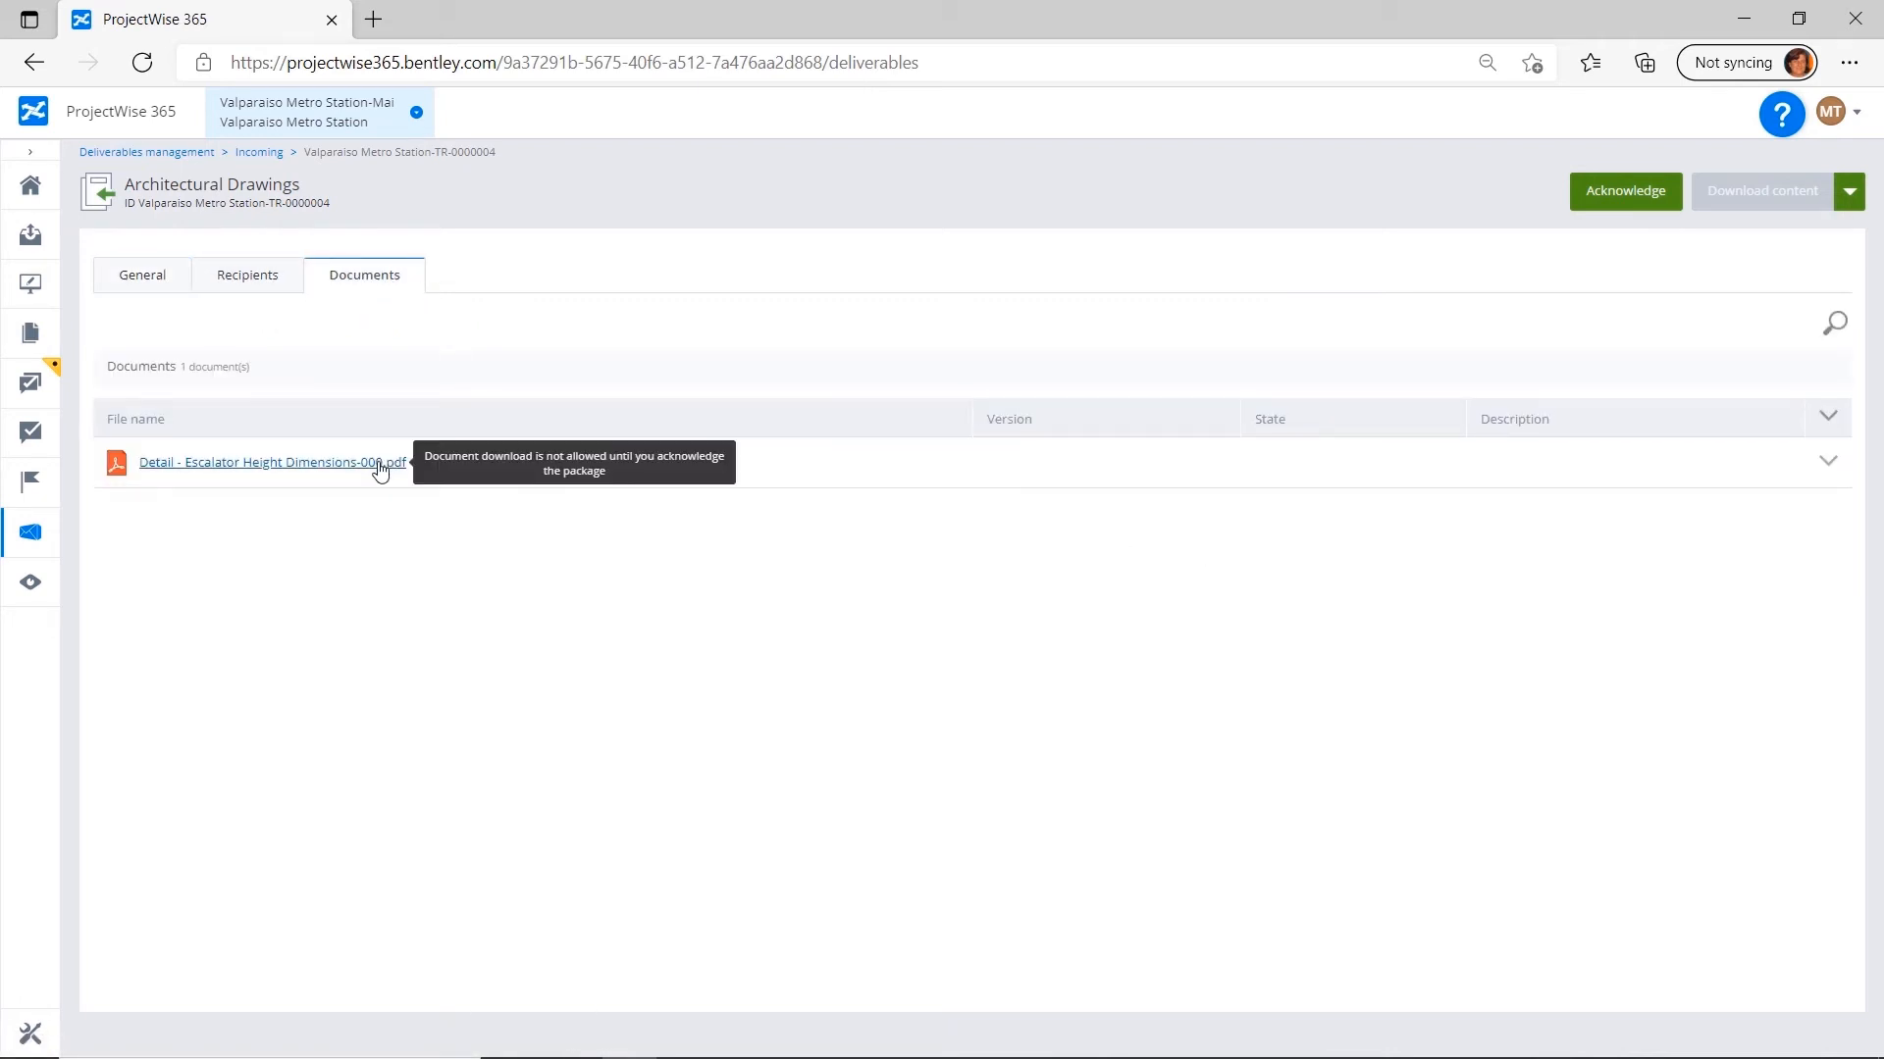
left_click(1637, 200)
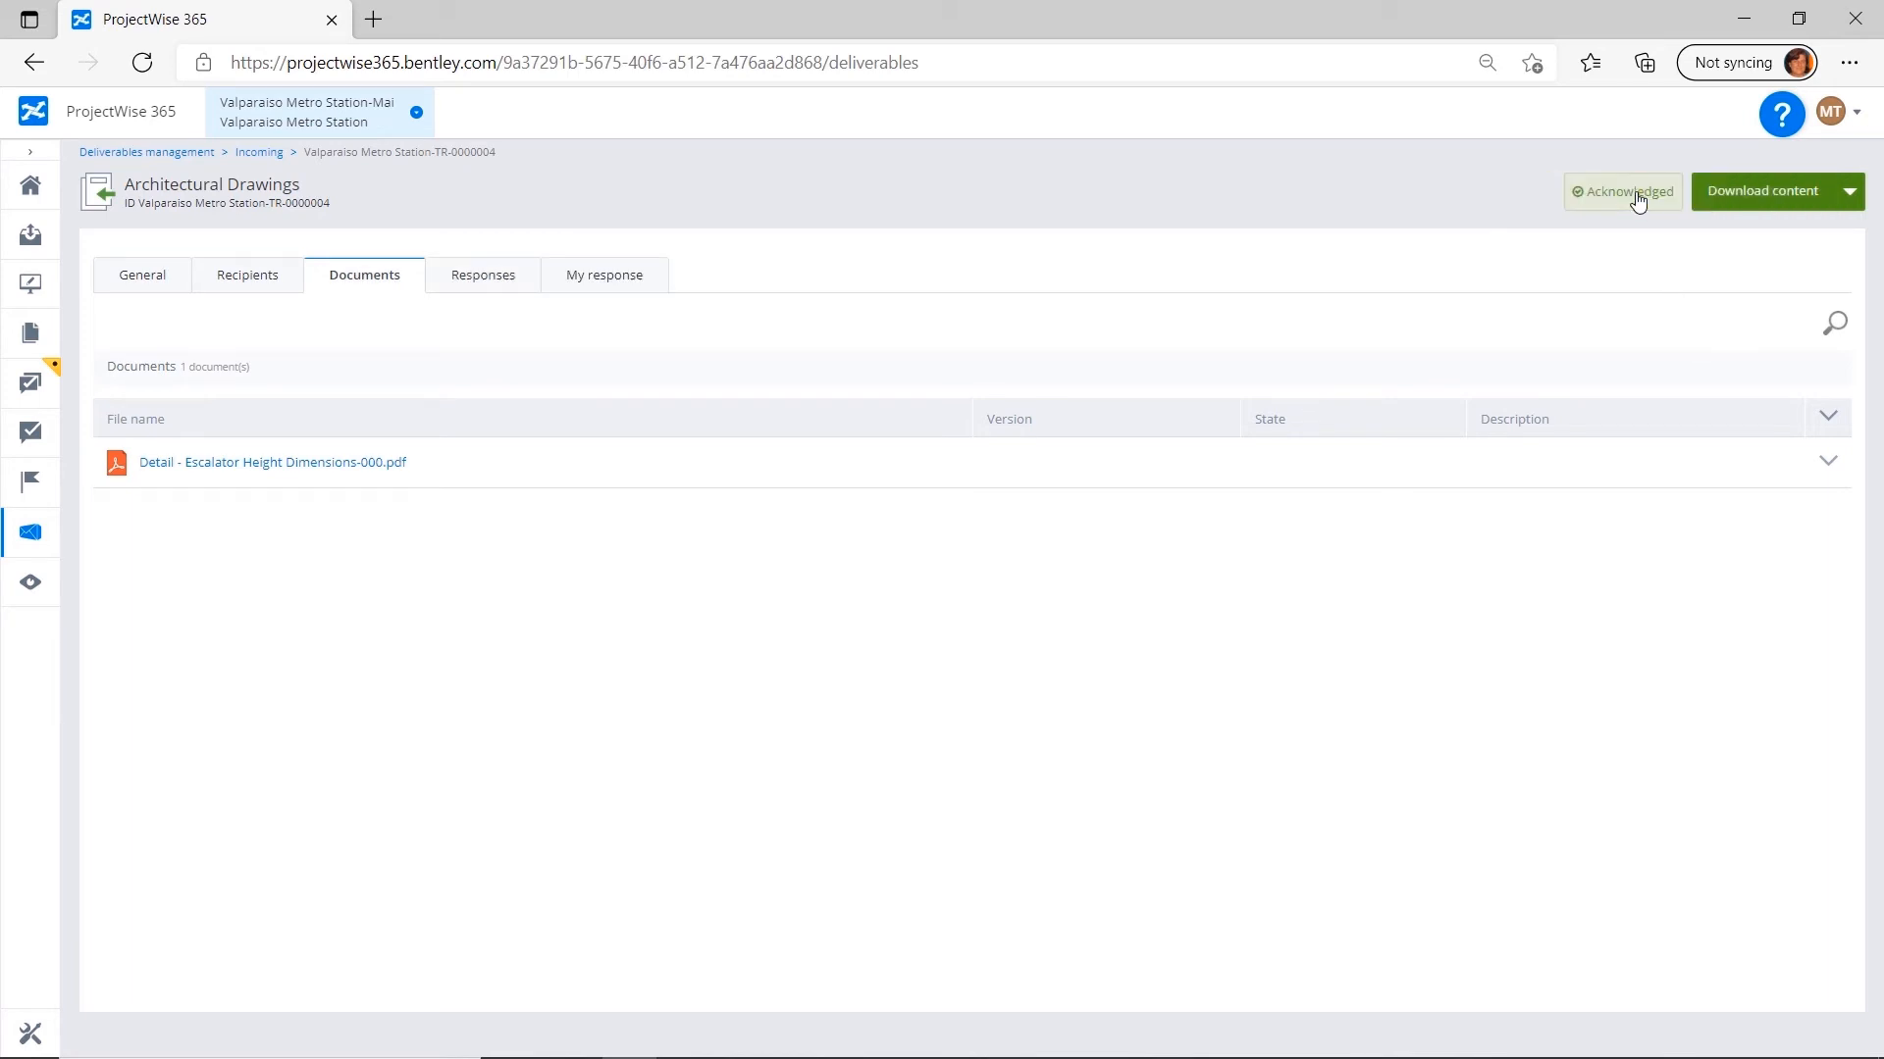
Start responding to the package and add a reviewer for Detail - Escalator Height Dimensions-000.pdf.
left_click(1616, 189)
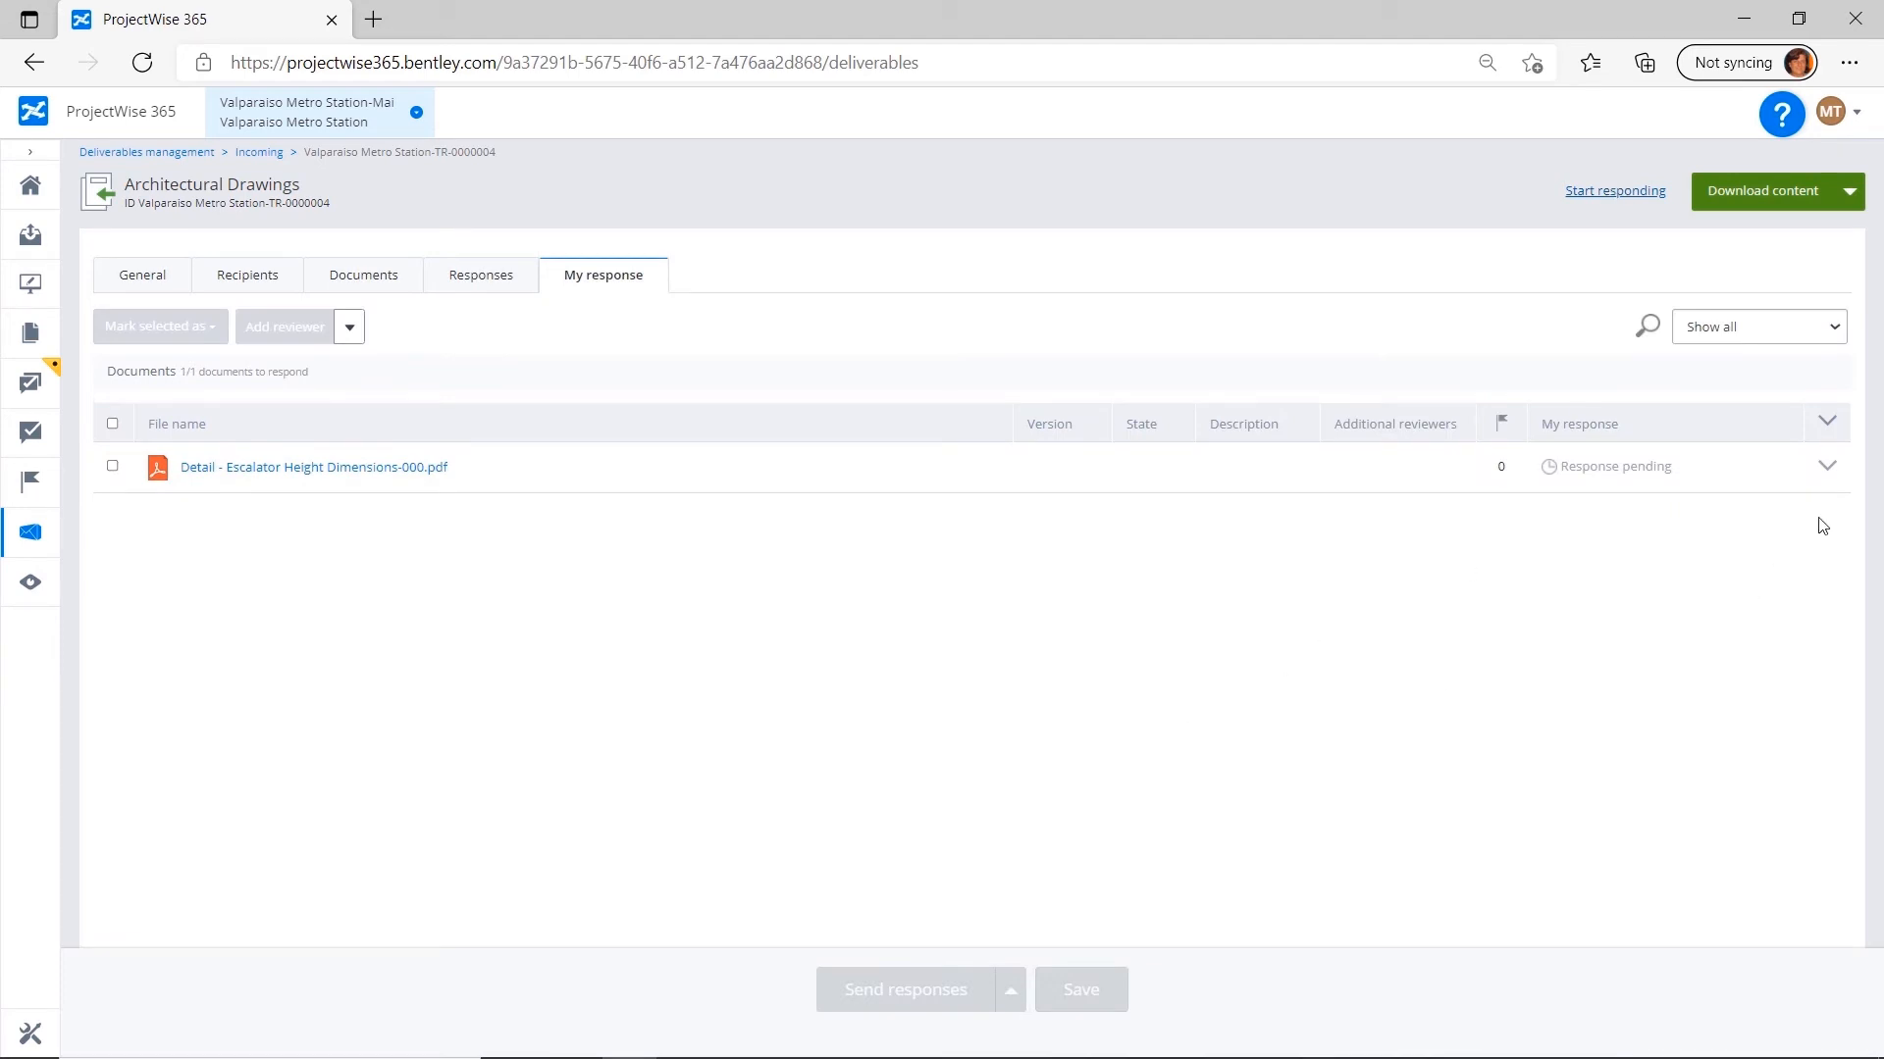
left_click(111, 466)
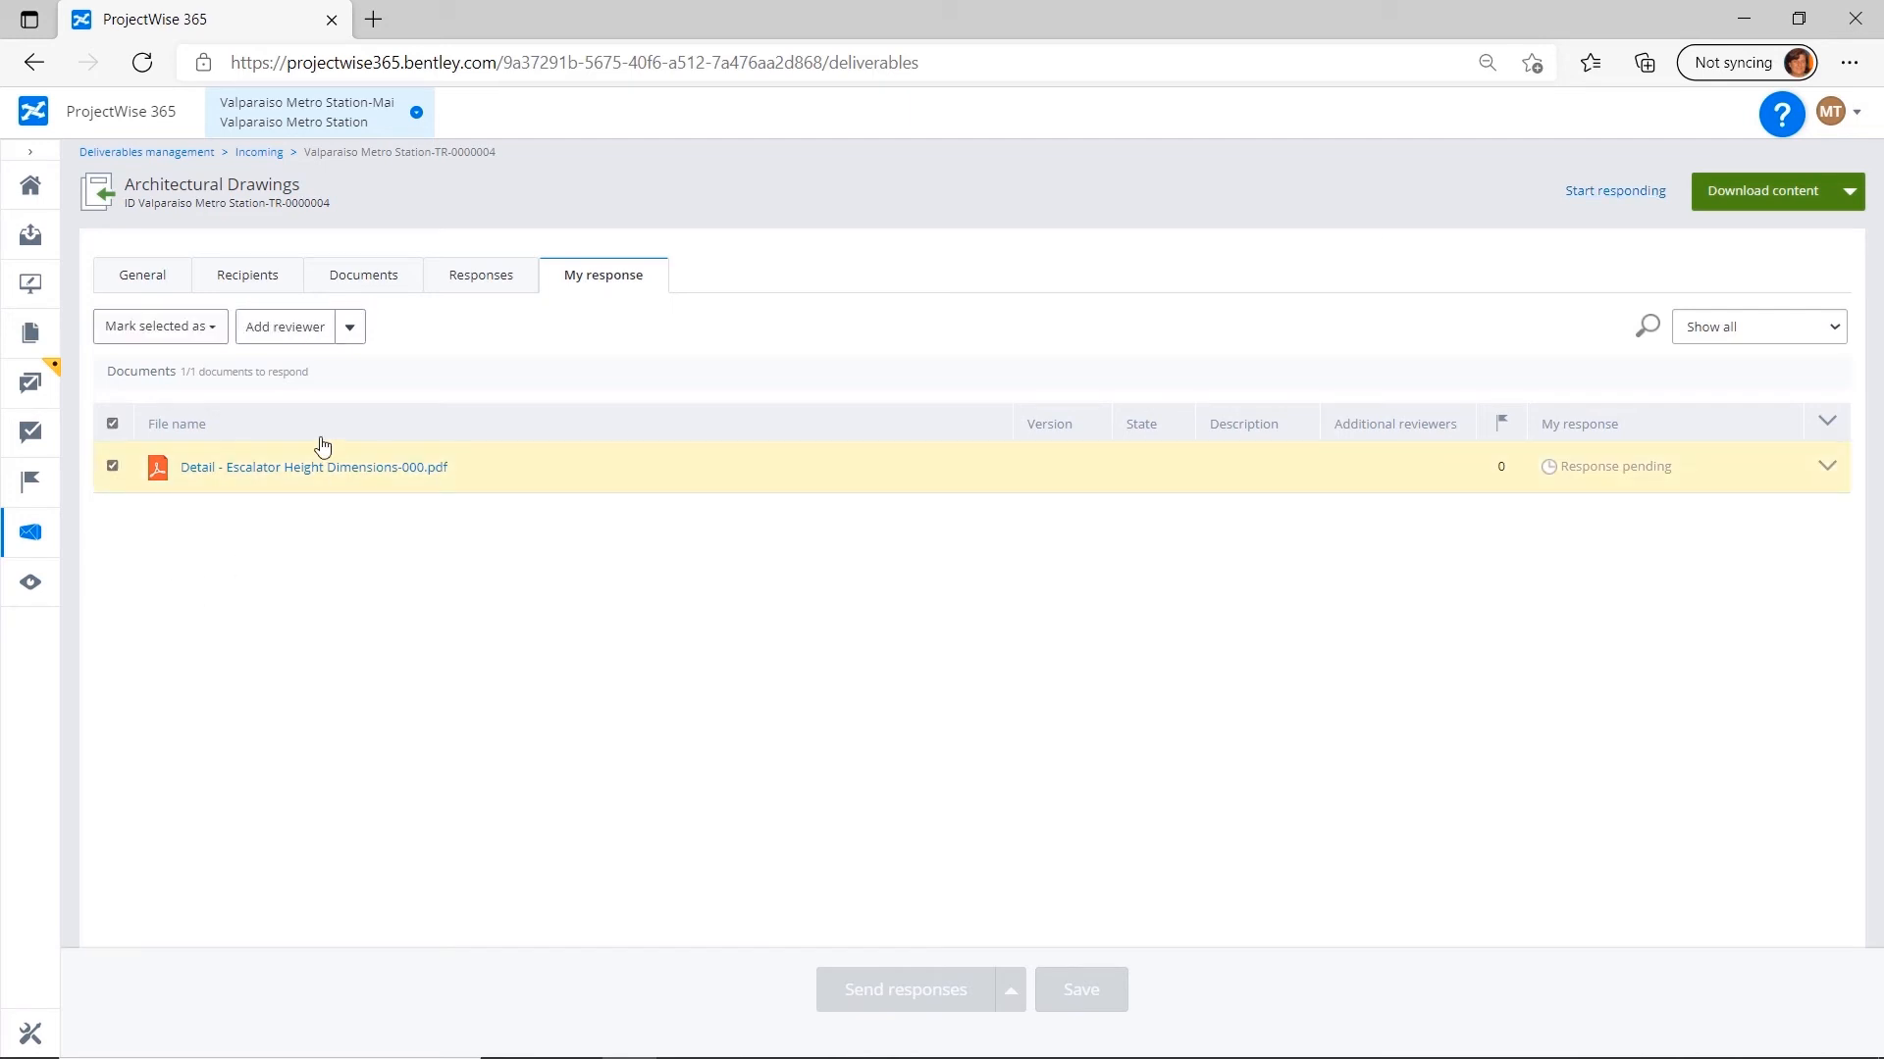
left_click(306, 333)
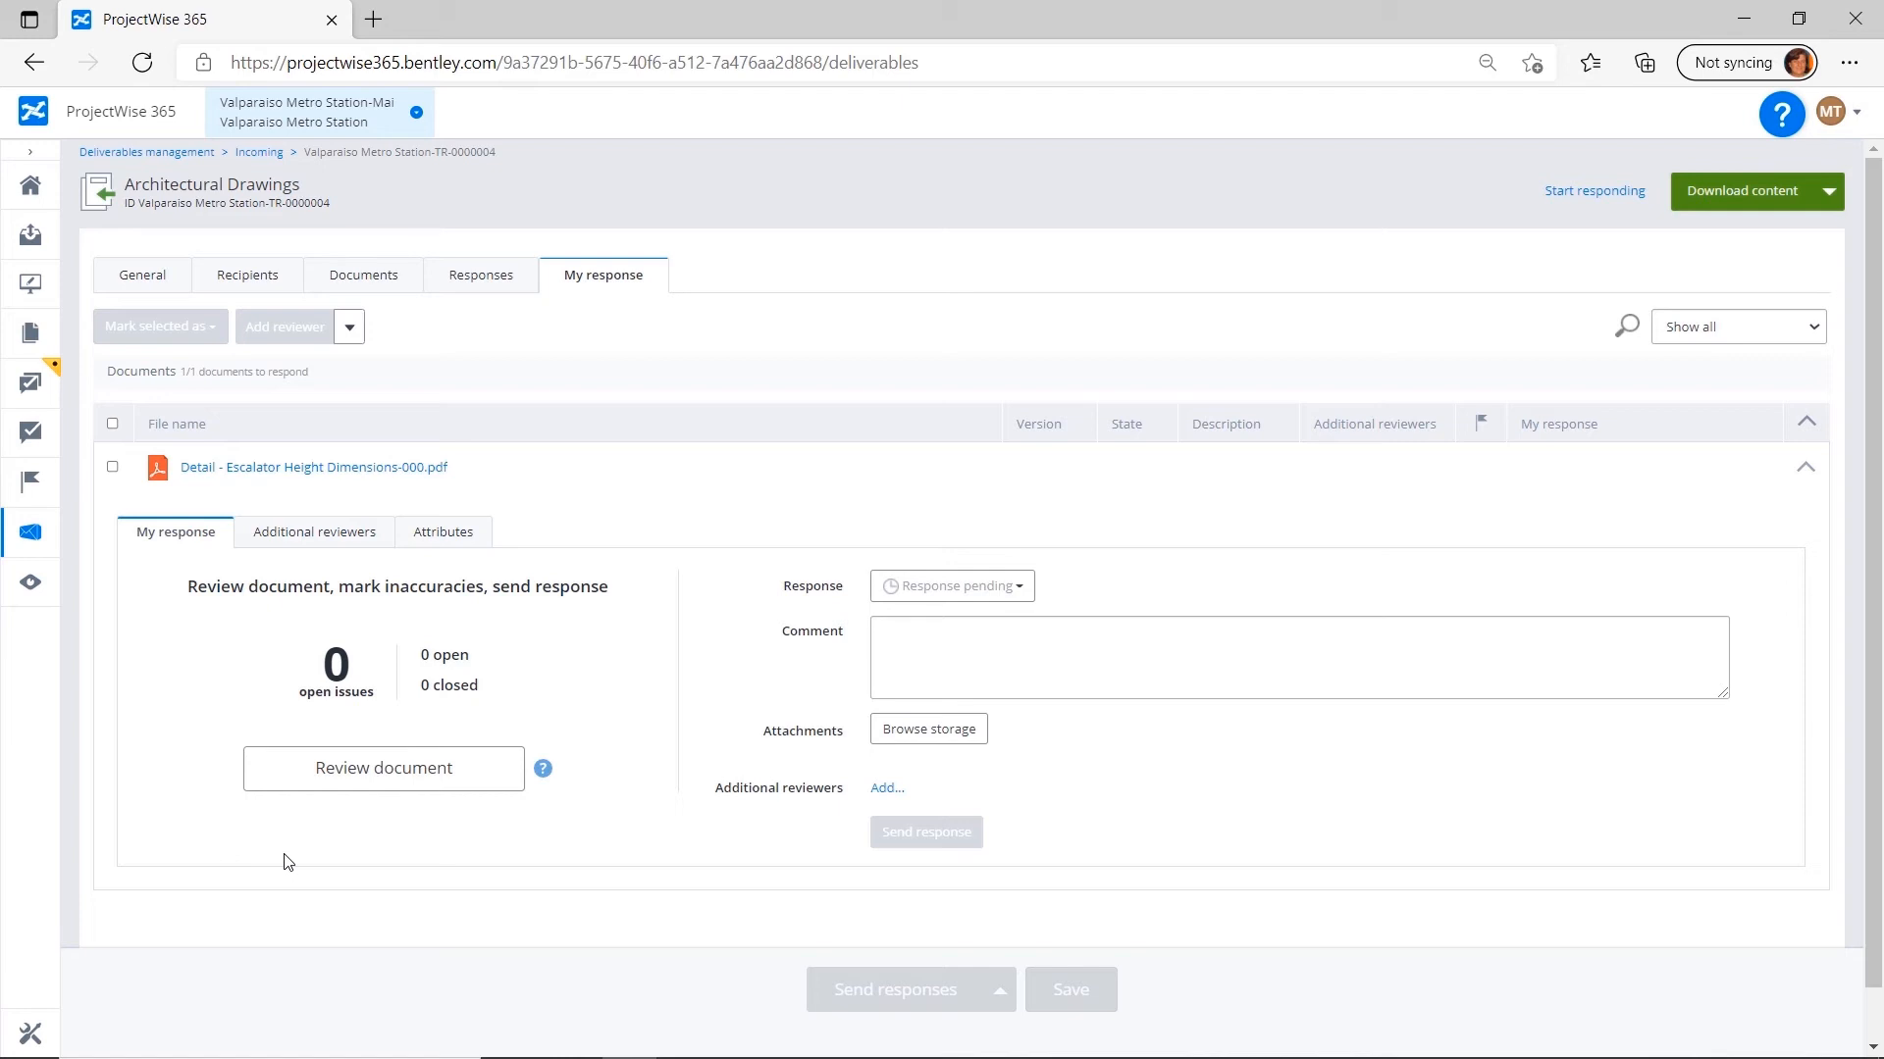
Review the escalator drawing, look through the markup tools, and place a standard APPROVED stamp beside its title block.
left_click(420, 771)
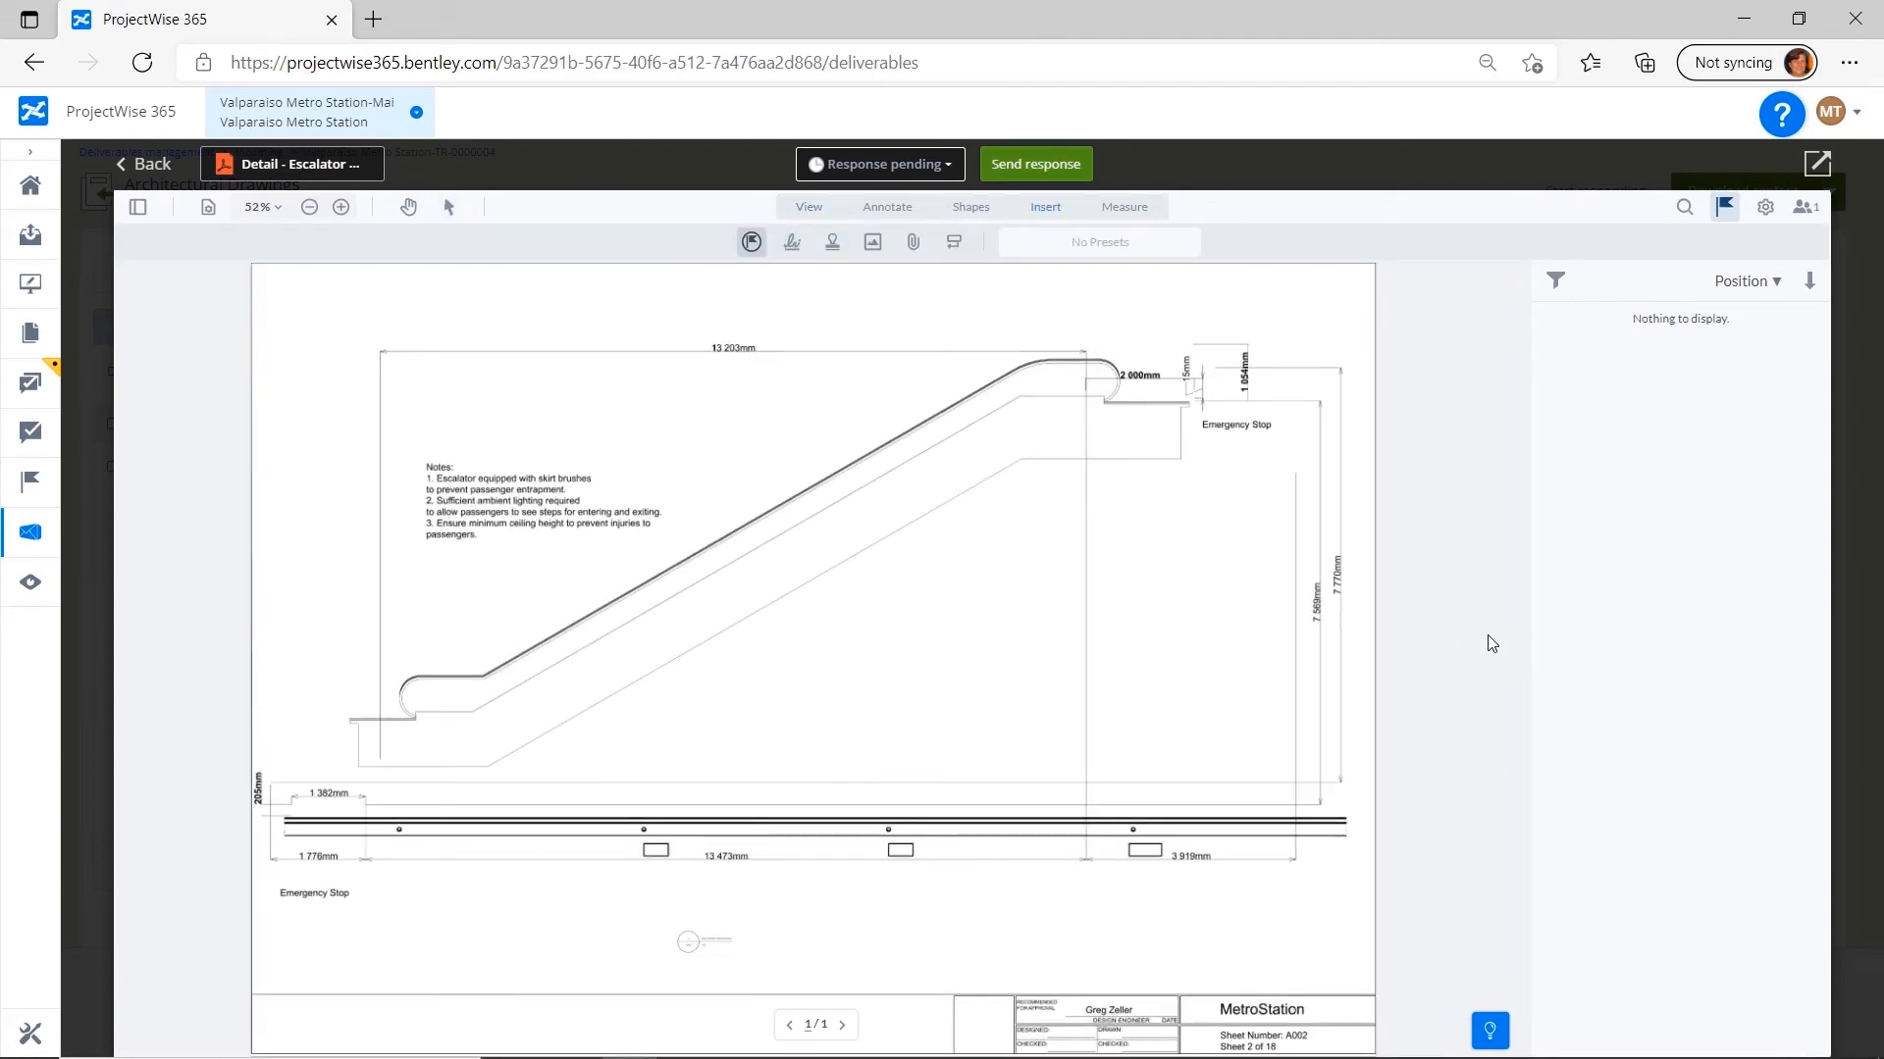
left_click(891, 208)
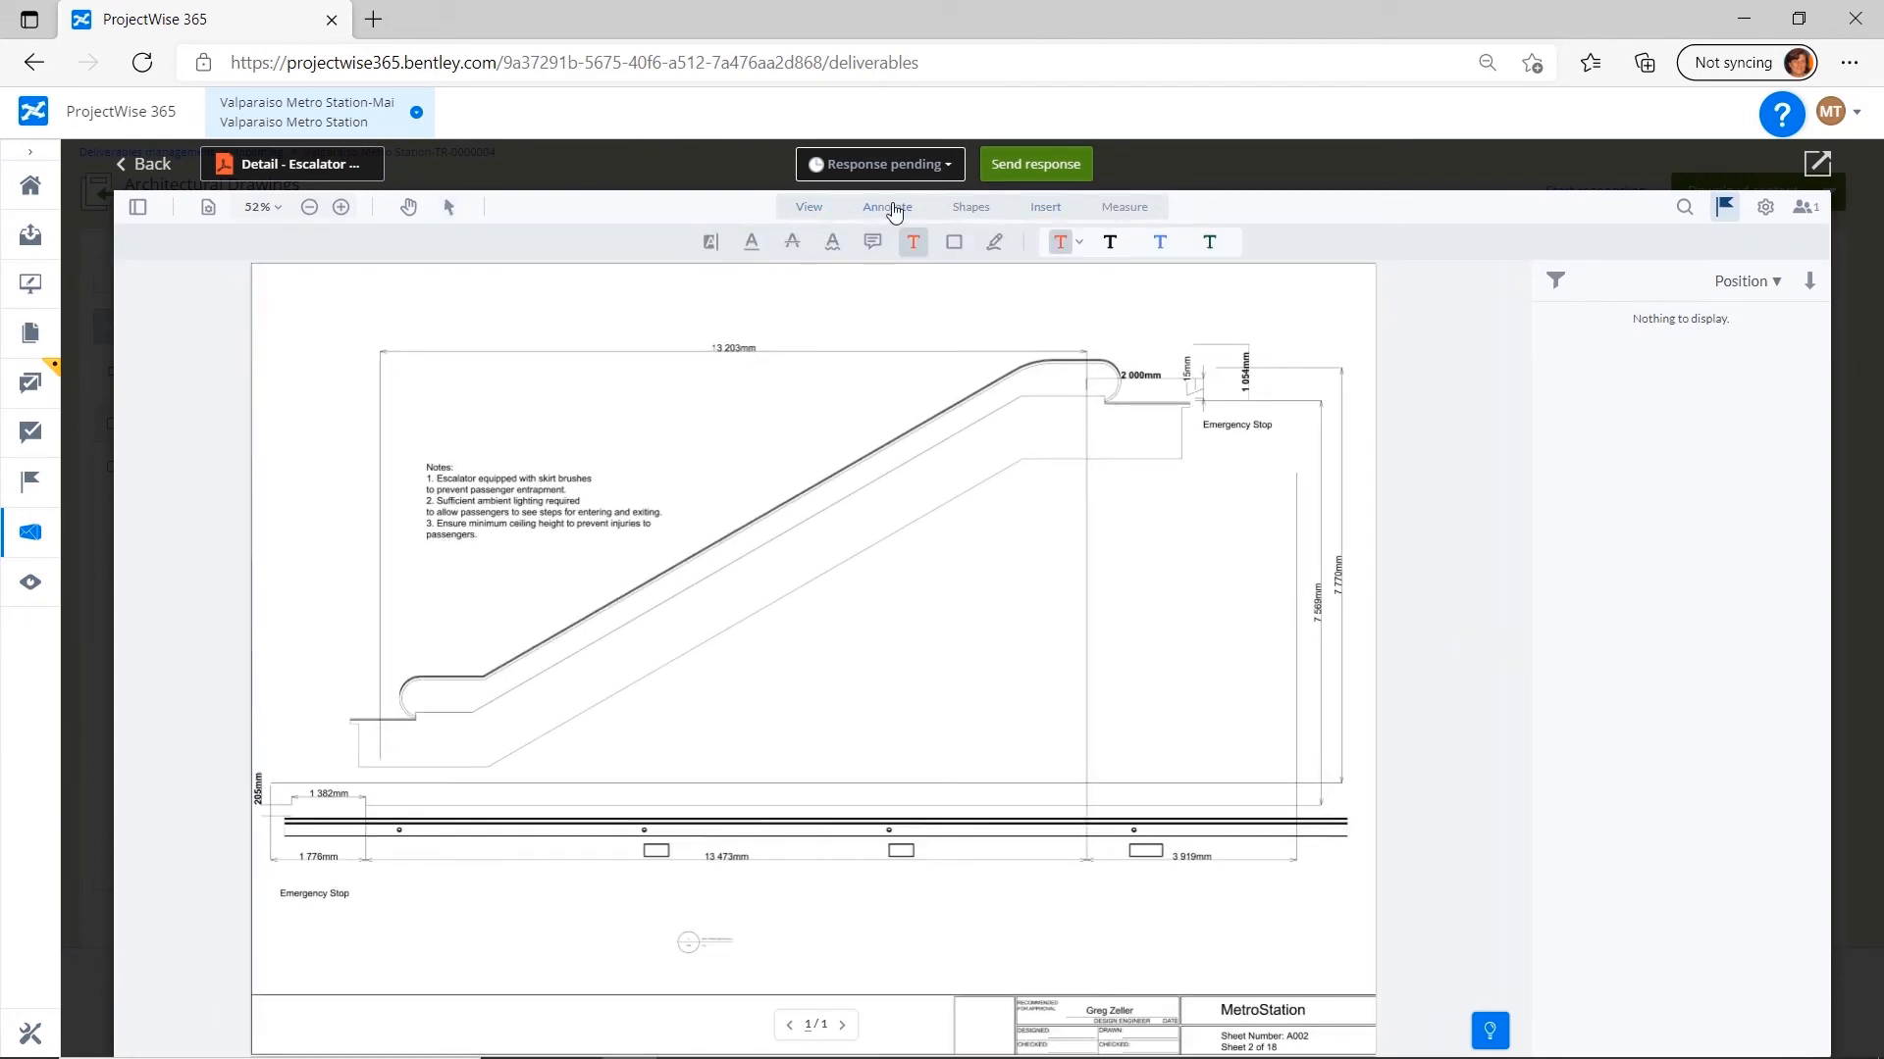
left_click(971, 208)
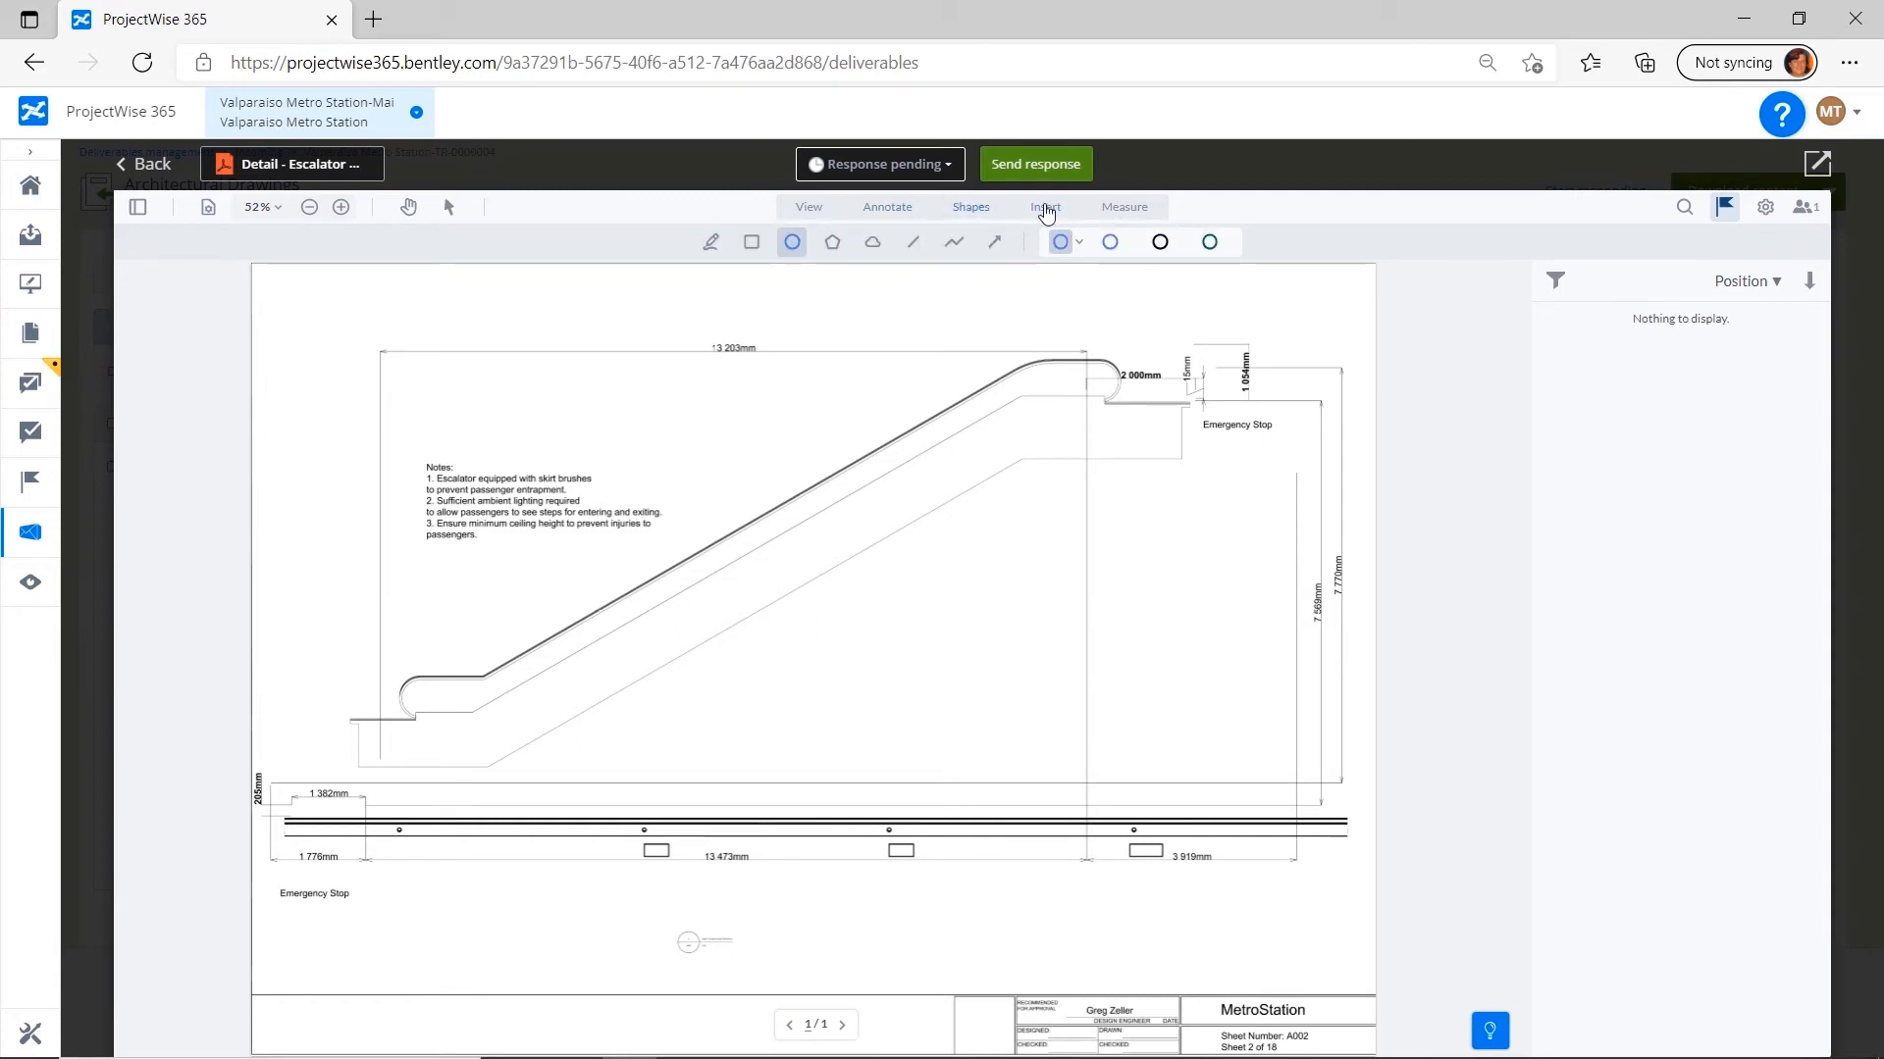
left_click(1046, 208)
left_click(833, 243)
left_click(1178, 243)
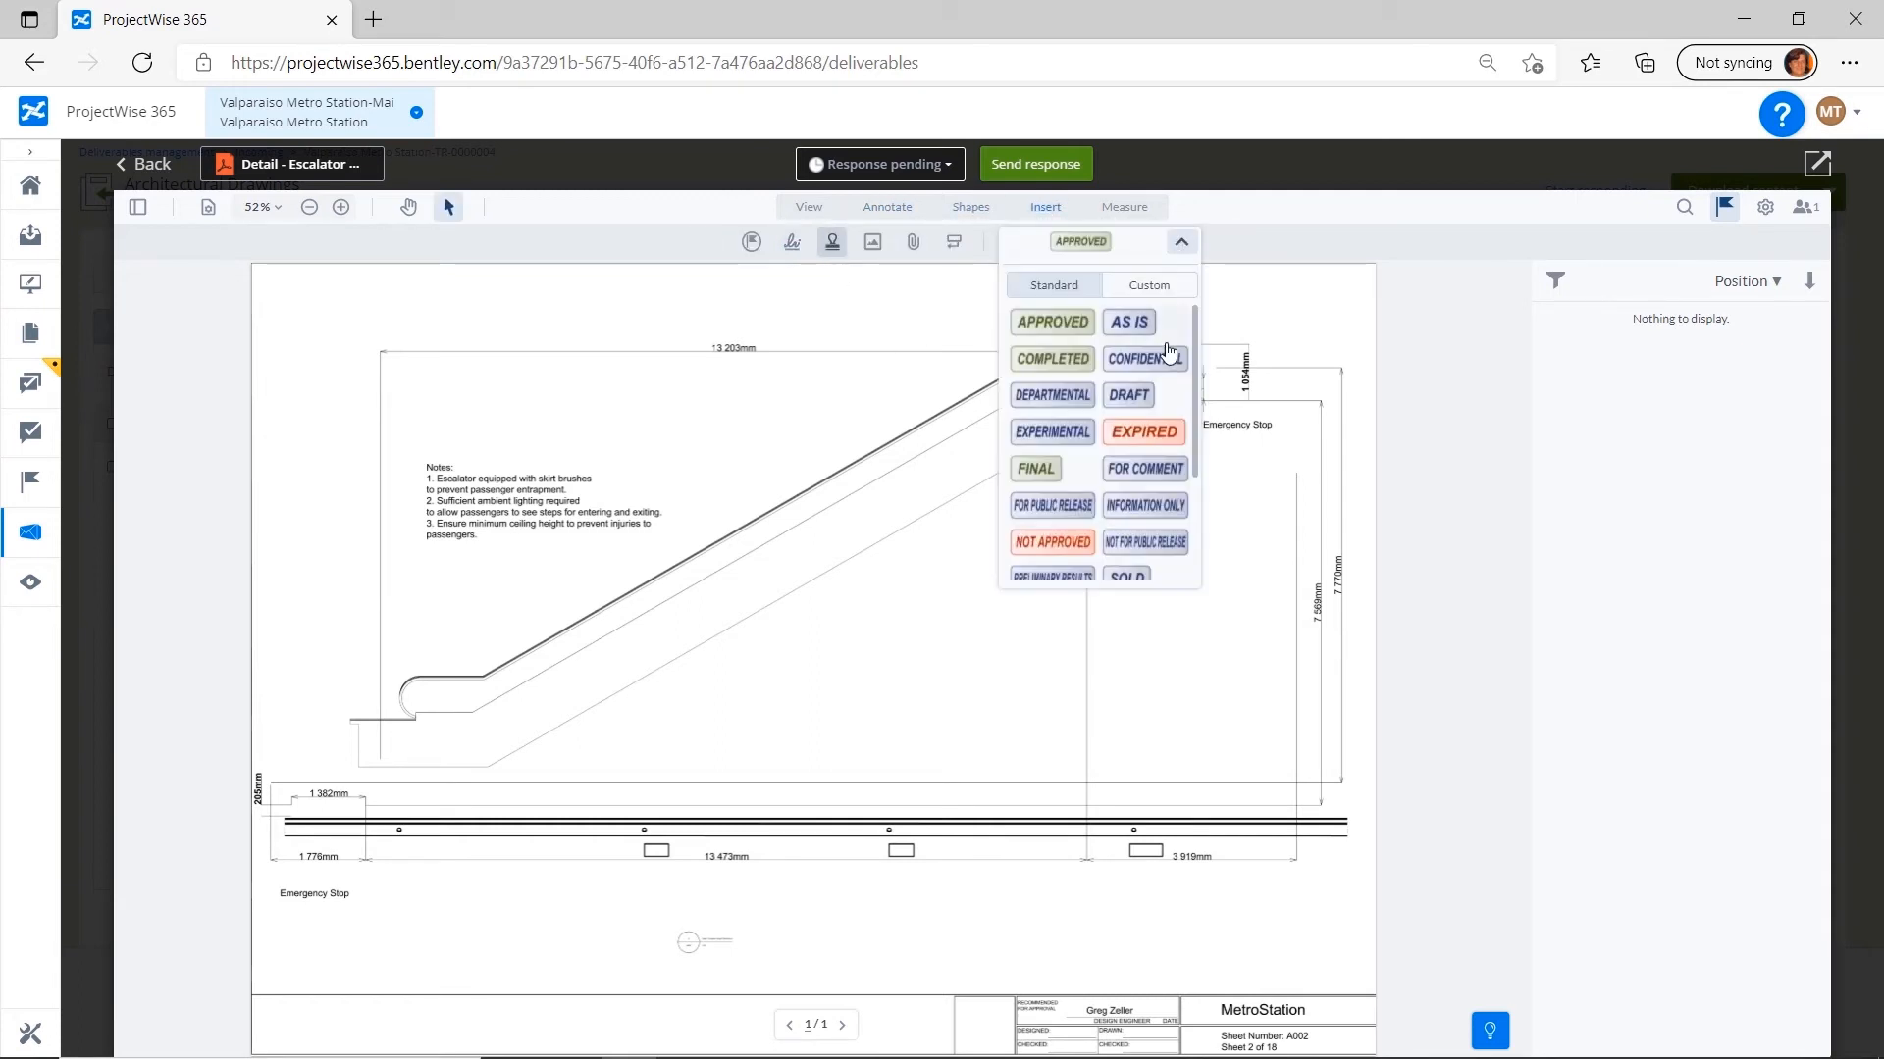
left_click(1052, 324)
left_click(877, 960)
left_click(1496, 883)
Set the escalator drawing's response to Approved and send it without waiting for the additional reviewers.
left_click(140, 164)
left_click(1008, 600)
left_click(948, 622)
left_click(926, 833)
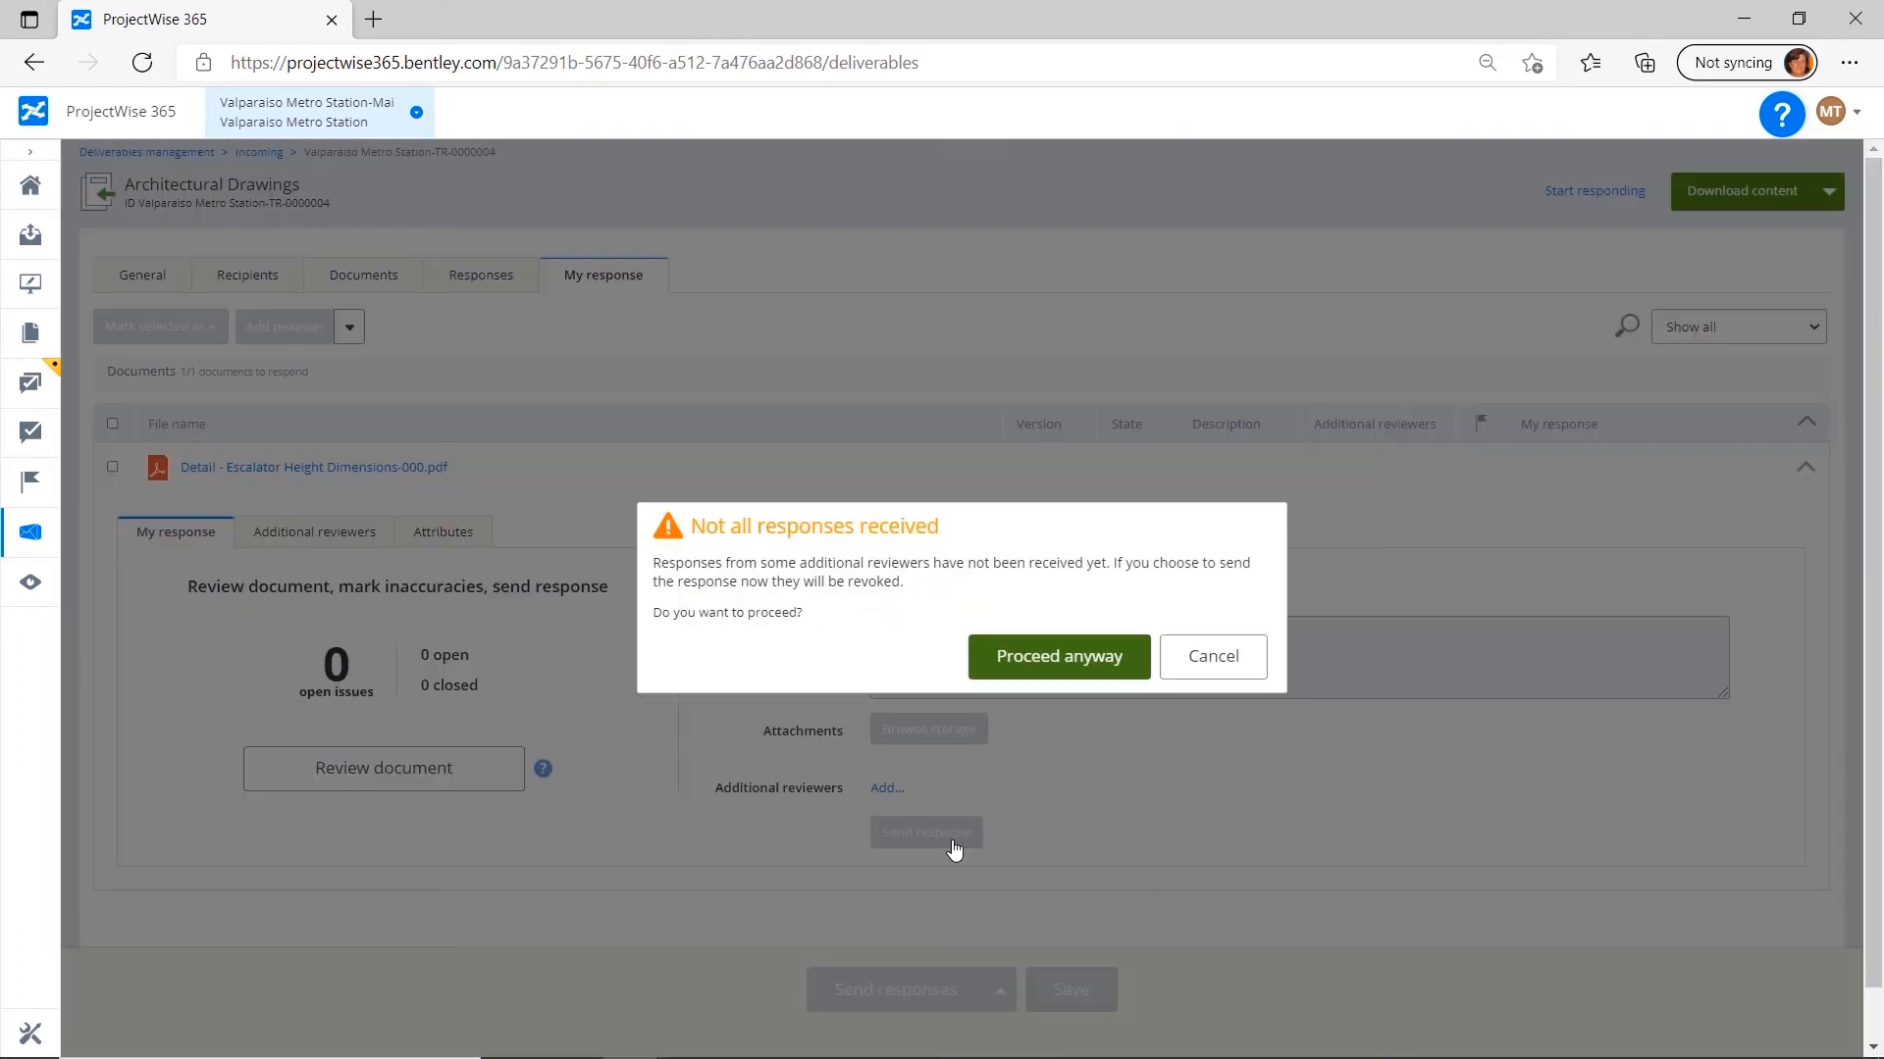
left_click(1070, 659)
left_click(1038, 334)
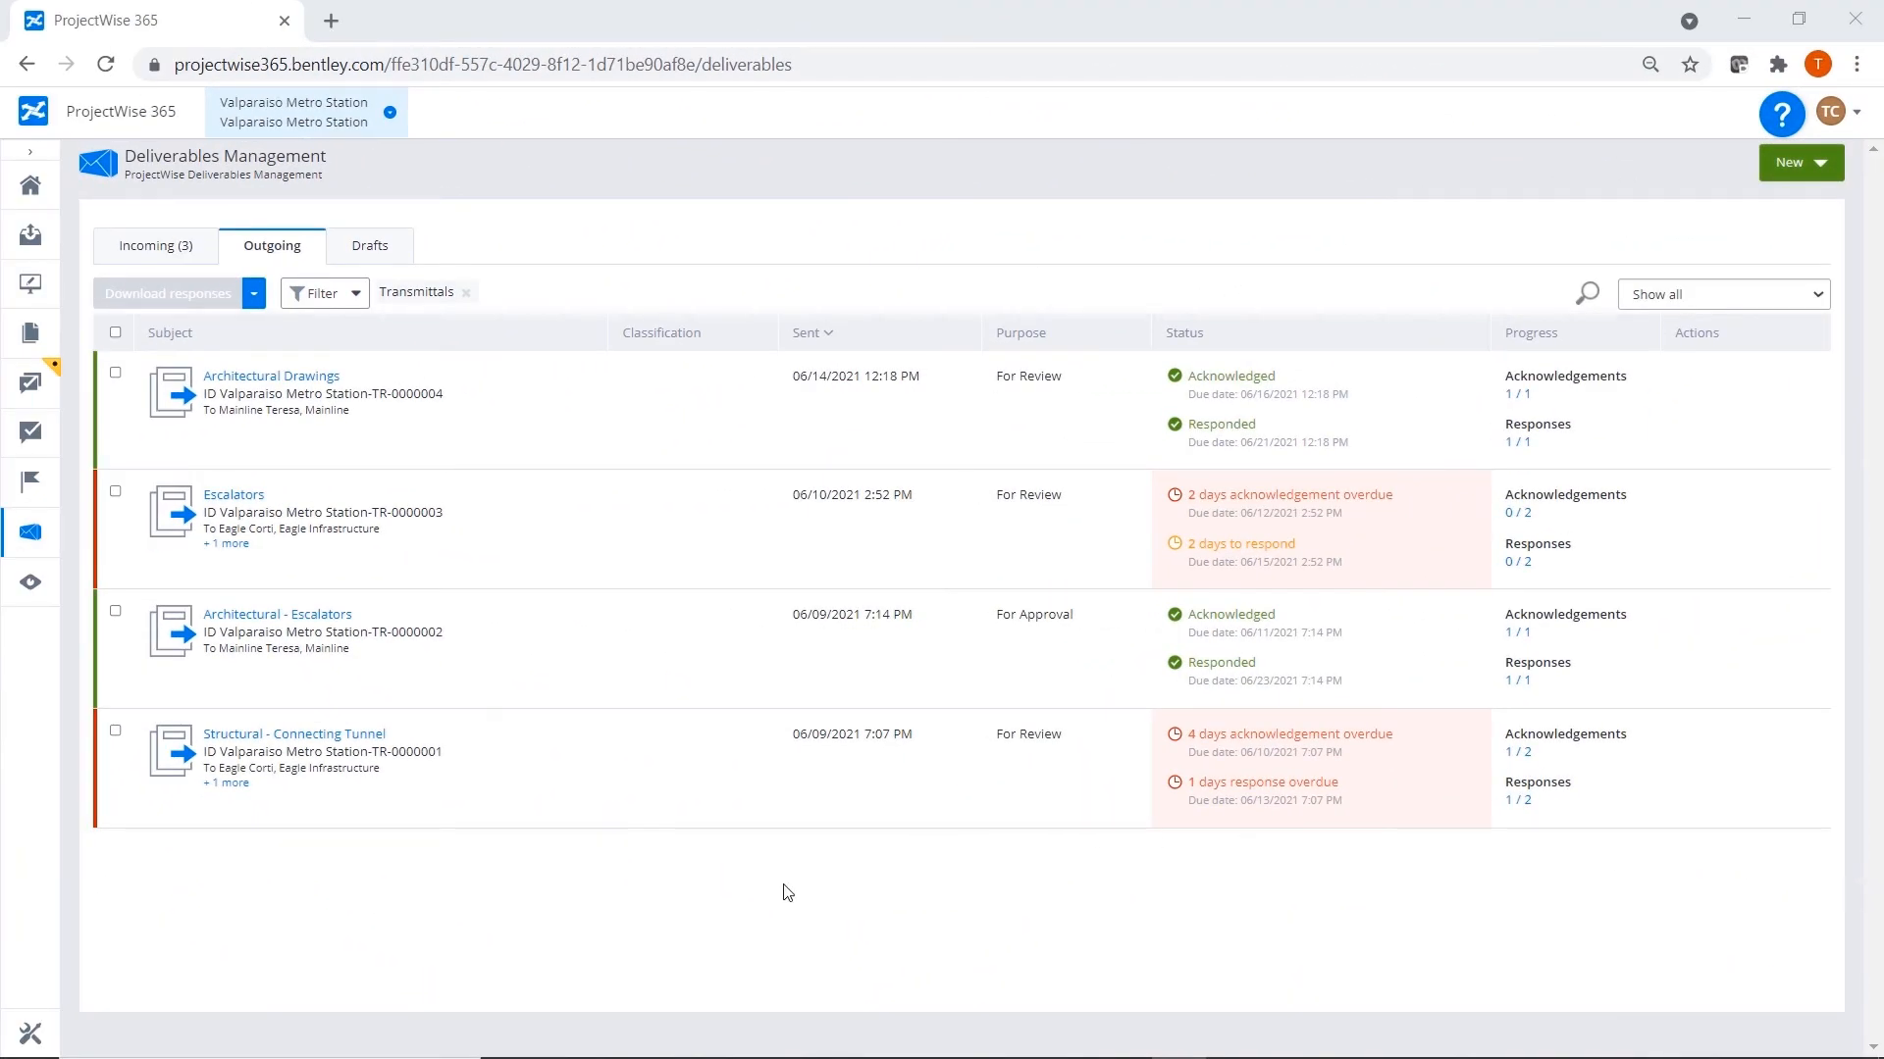
Examine the response summary of the outgoing Architectural Drawings transmittal and the follow-up actions available for the package.
left_click(303, 378)
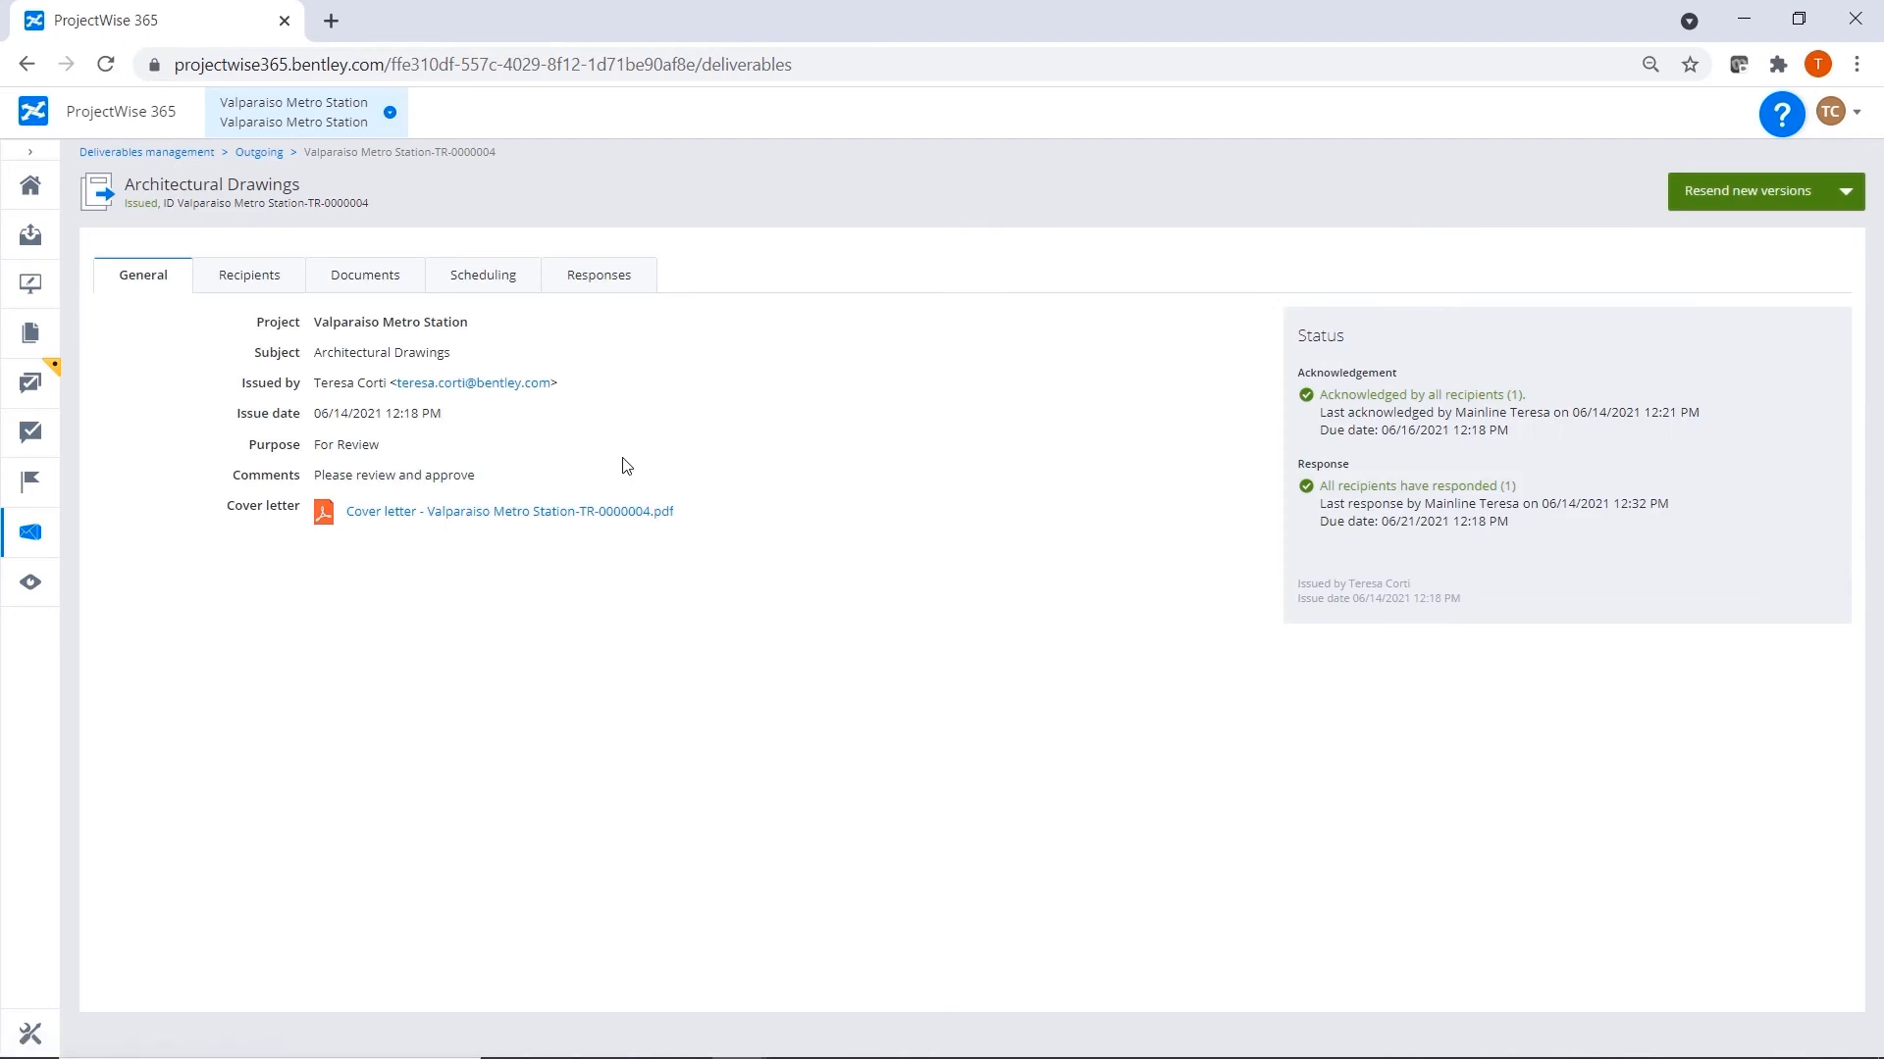
left_click(632, 276)
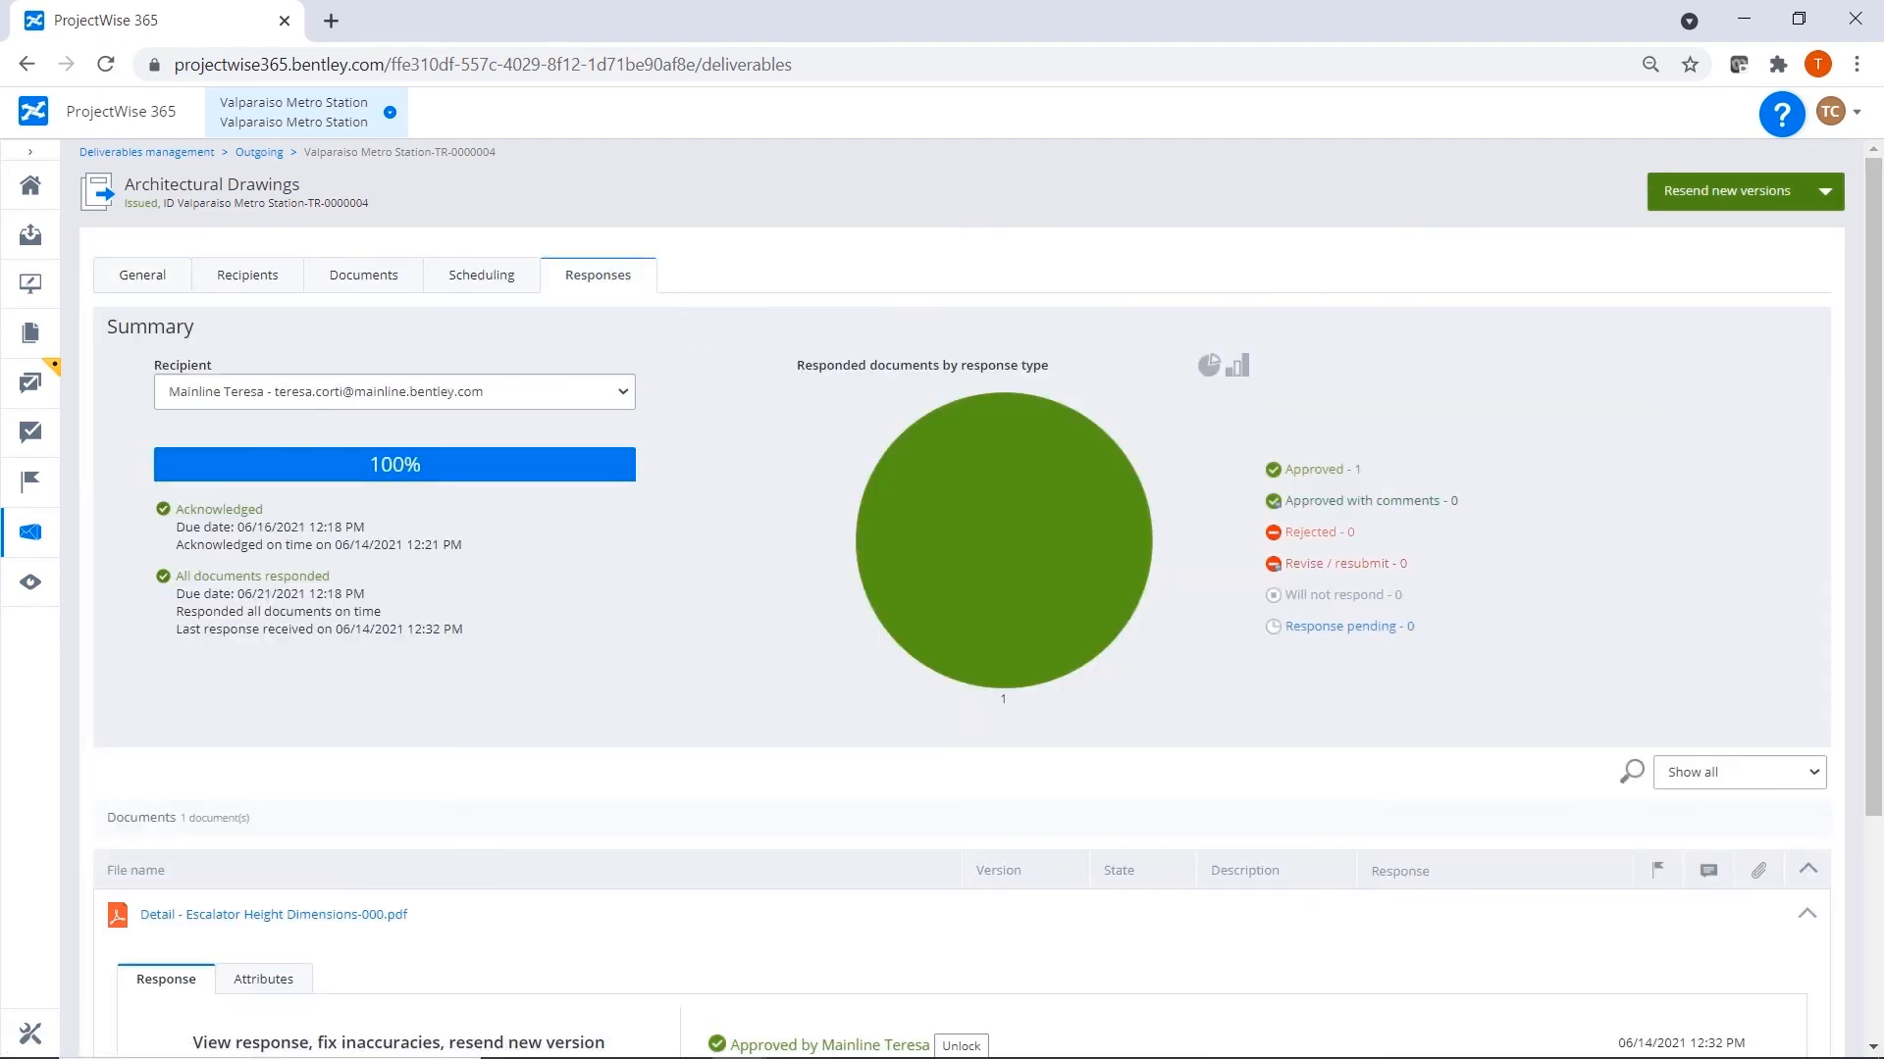
mouse_move(1875, 716)
left_mouse_down()
mouse_move(1879, 952)
mouse_move(1879, 731)
left_mouse_up()
left_click(1825, 191)
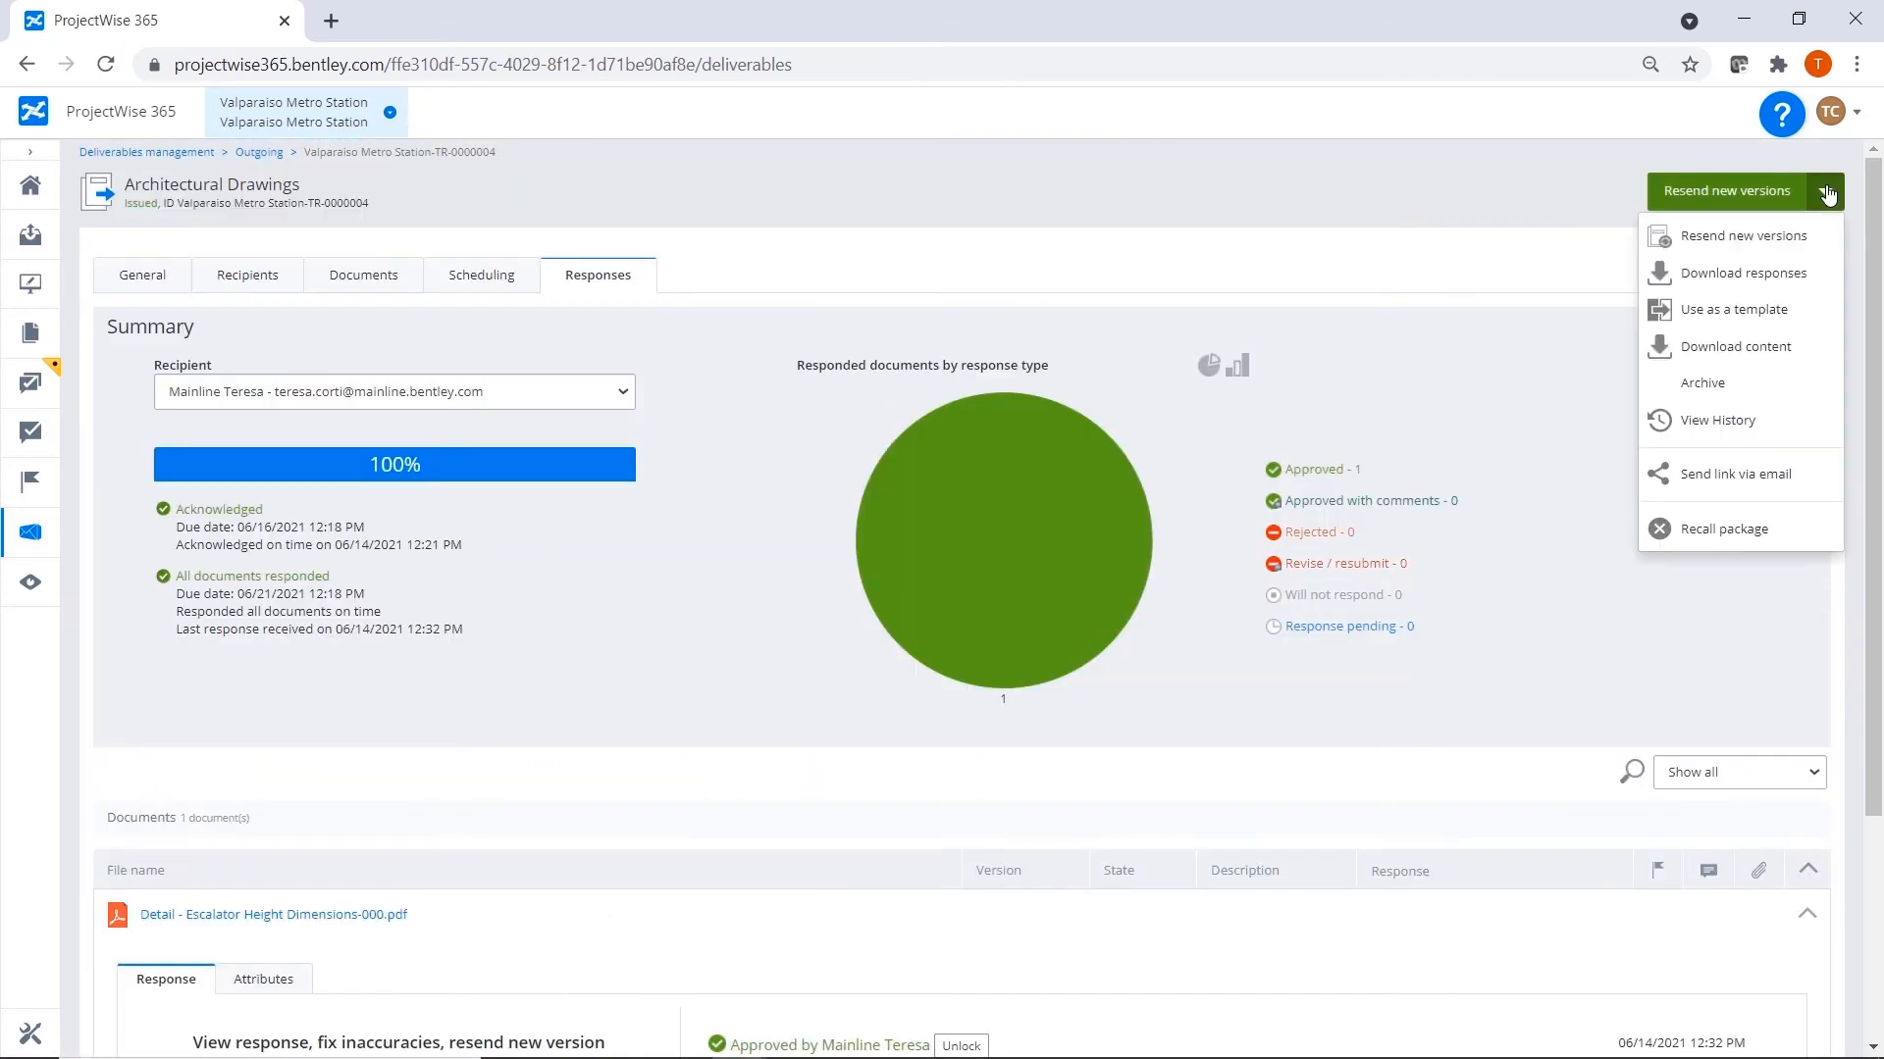
Examine the history log of the outgoing Architectural Drawings transmittal.
left_click(1739, 430)
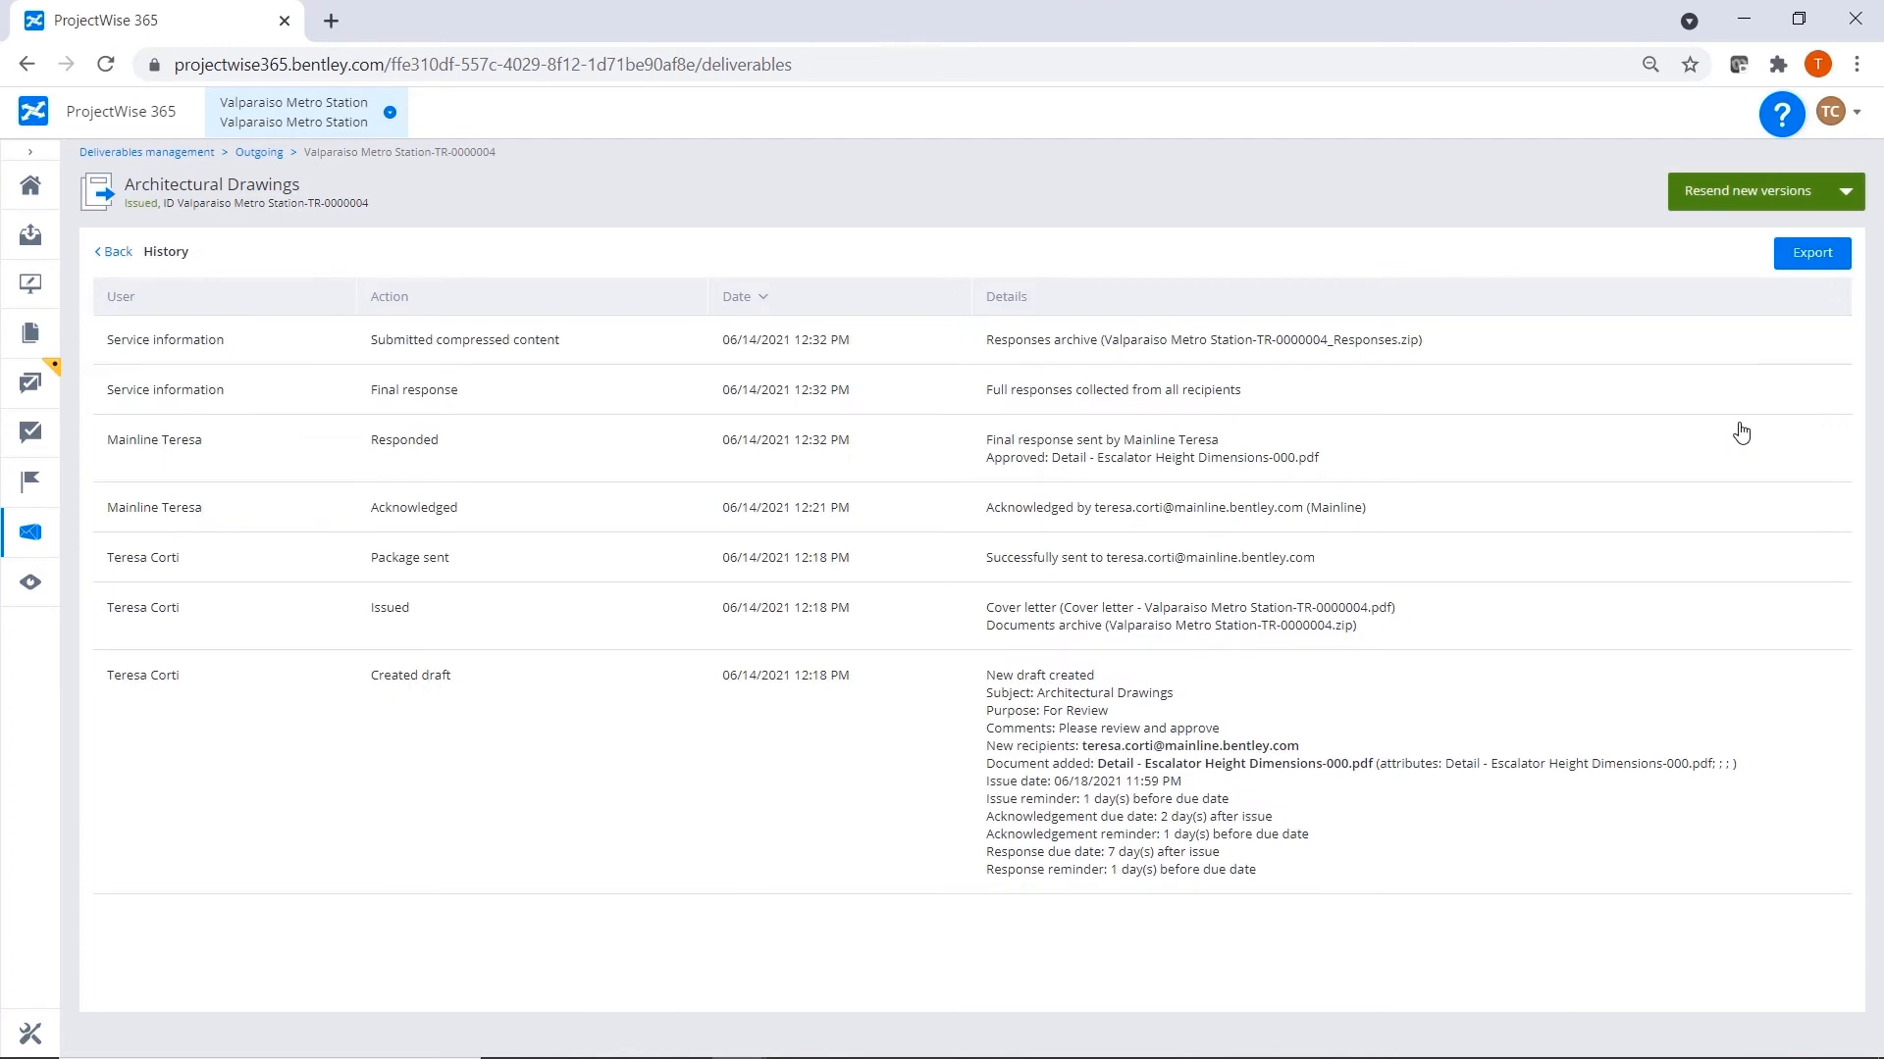
left_click(759, 297)
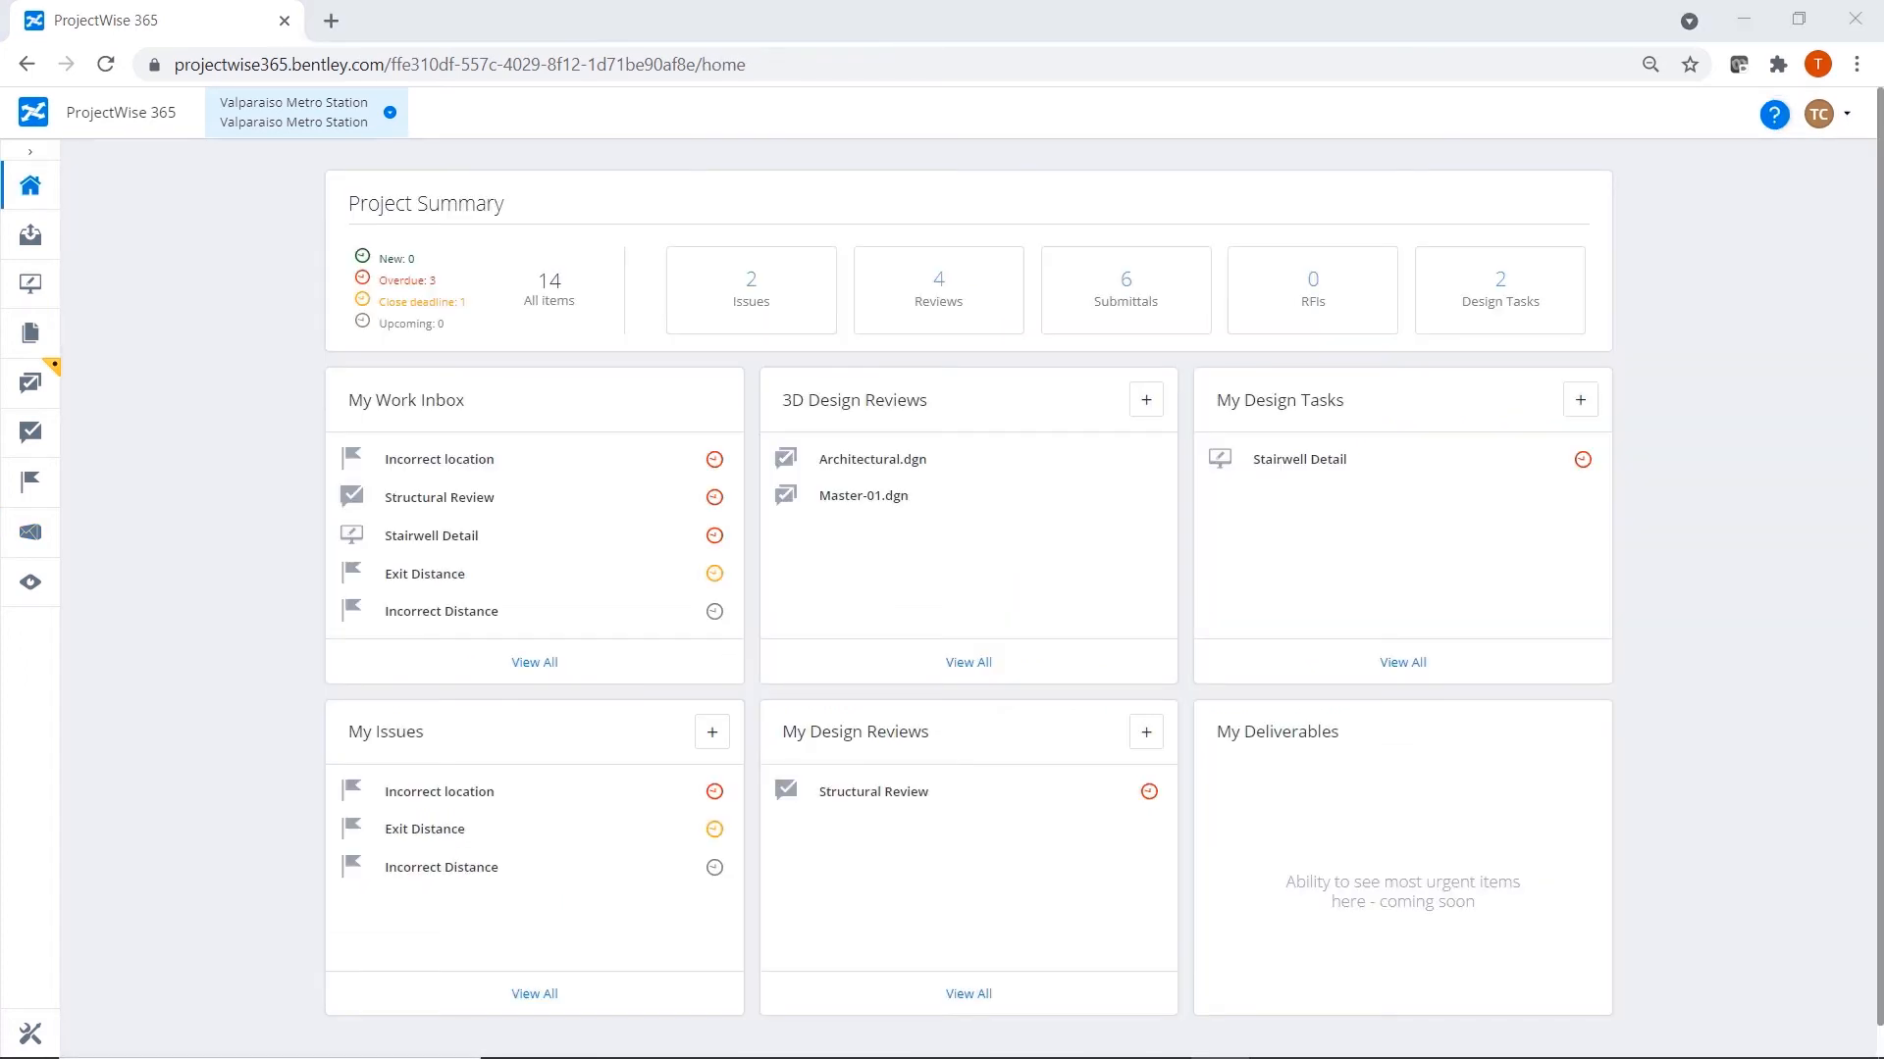
In the project's Insights, drill through the outgoing Issued 1st time (response pending) slice to the transmittal document and package lists.
left_click(32, 587)
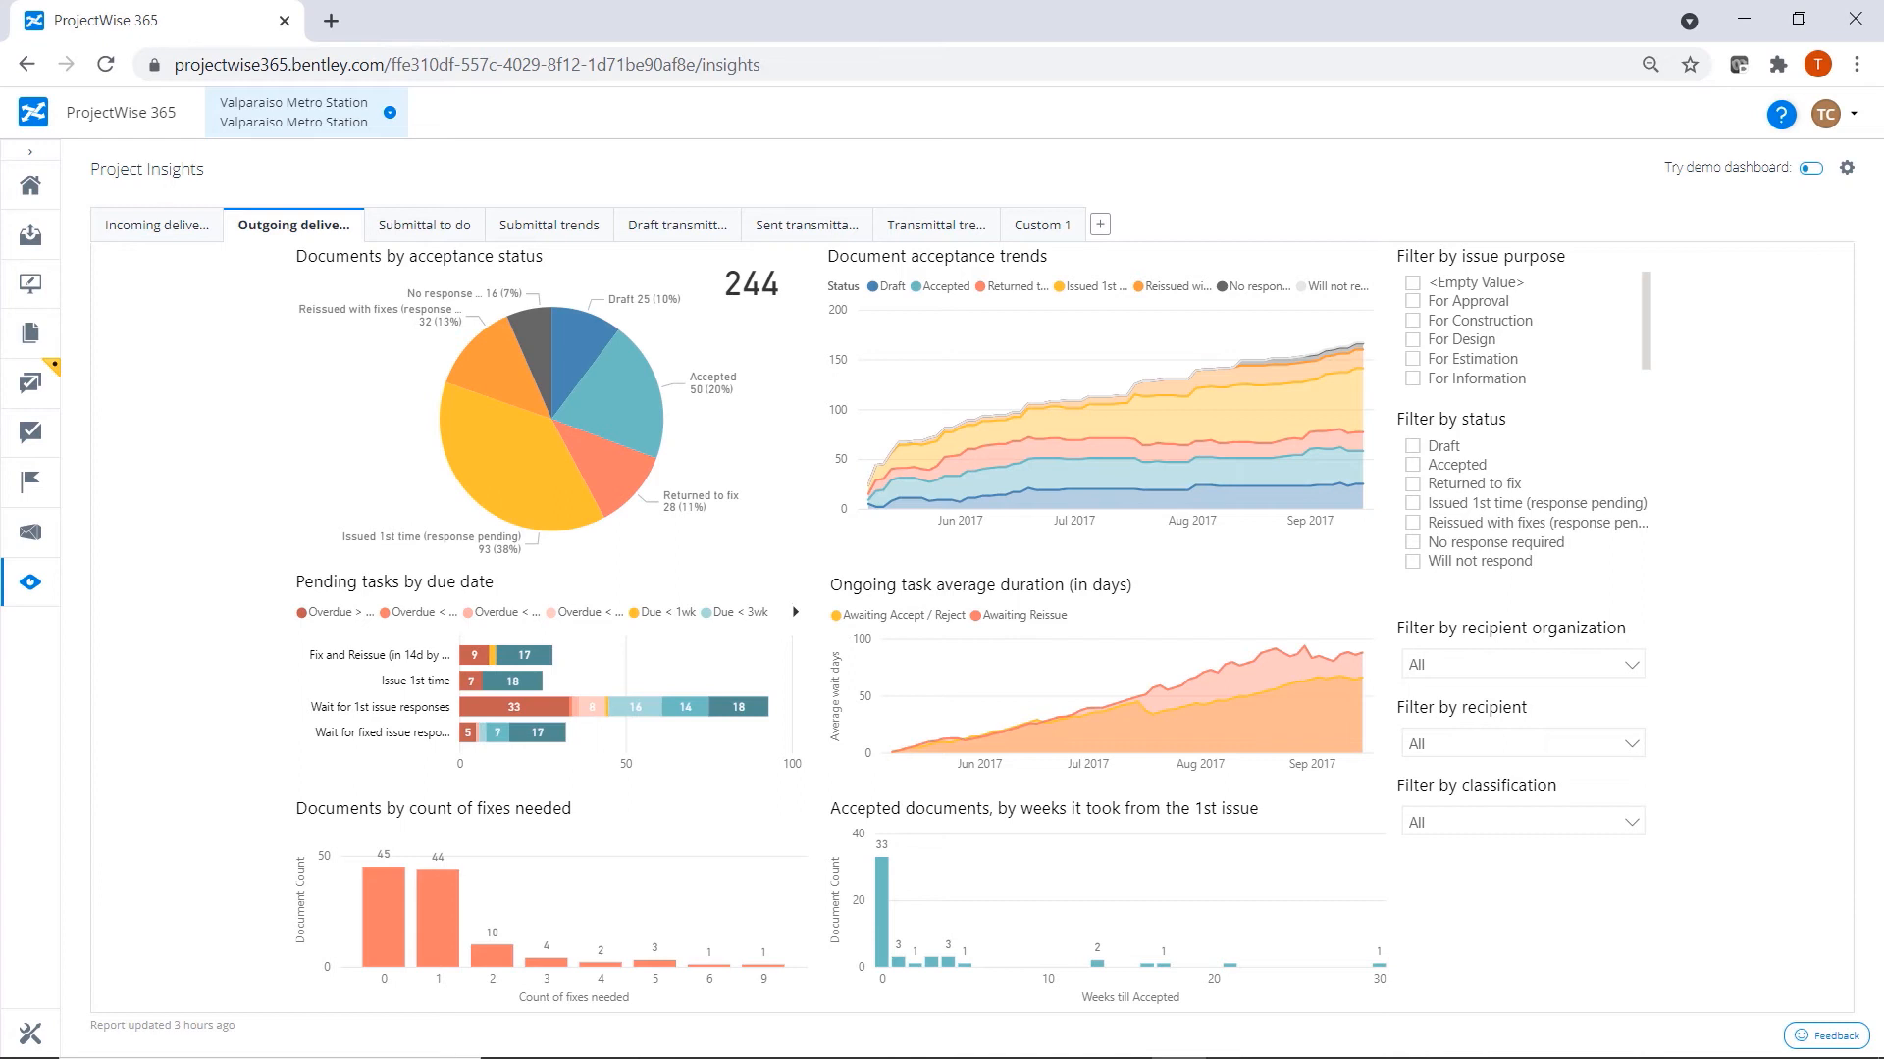
mouse_move(1092, 691)
right_click(525, 485)
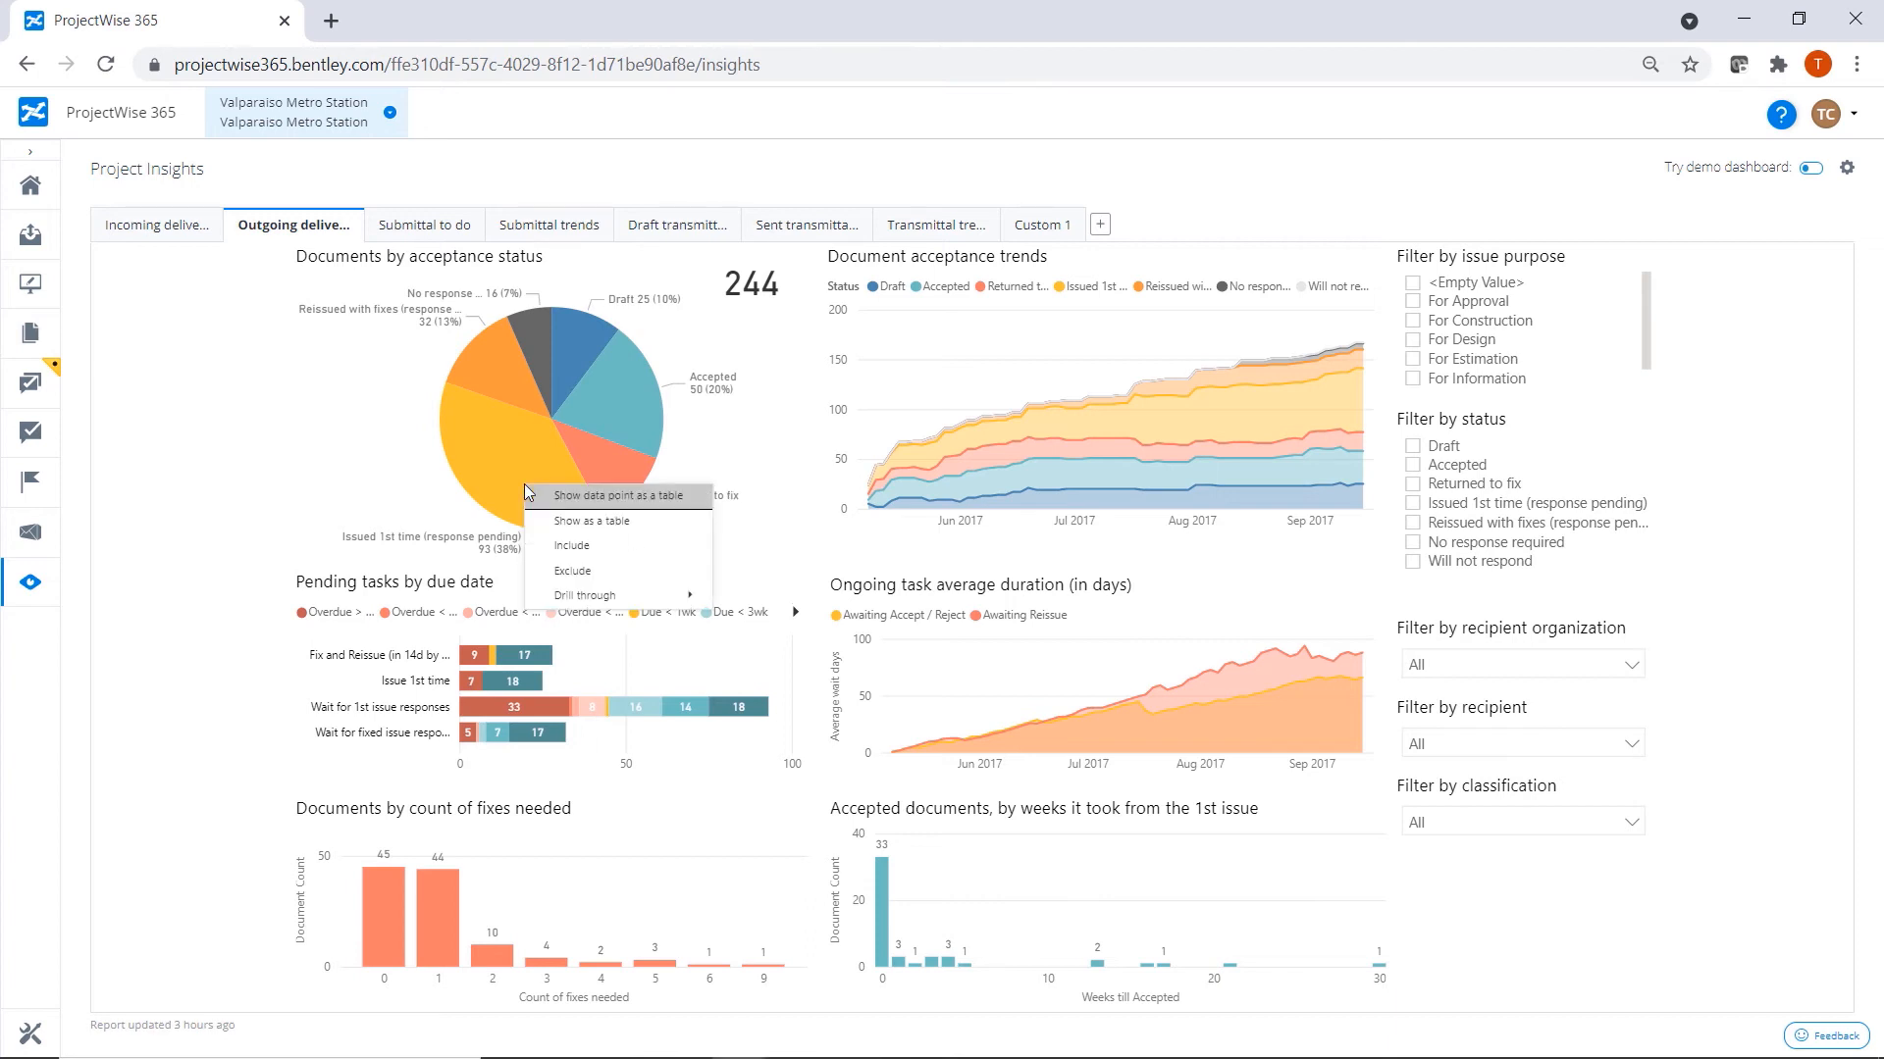
mouse_move(616, 600)
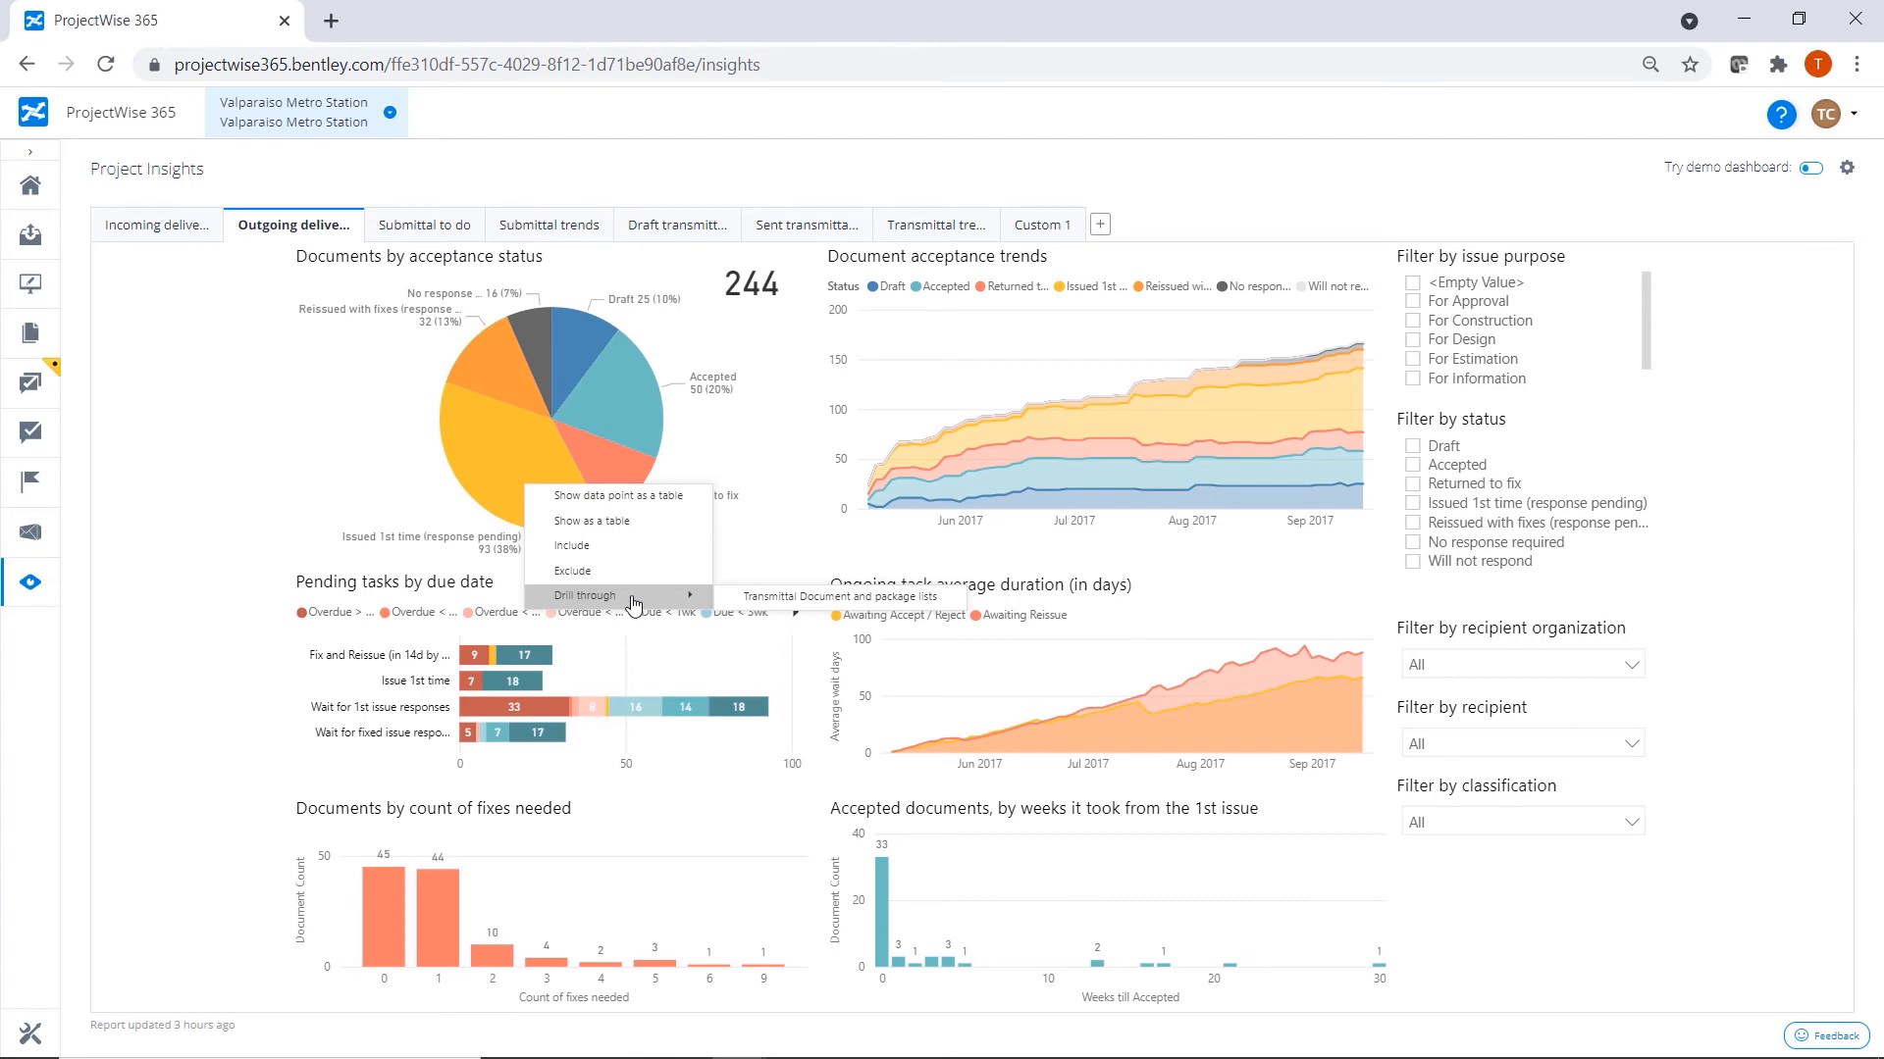
left_click(747, 598)
Find the blueprint drywall-UQI-high-rise document by filtering codes on "blue", look over its package details, and return to the outgoing deliverables dashboard.
type("blue")
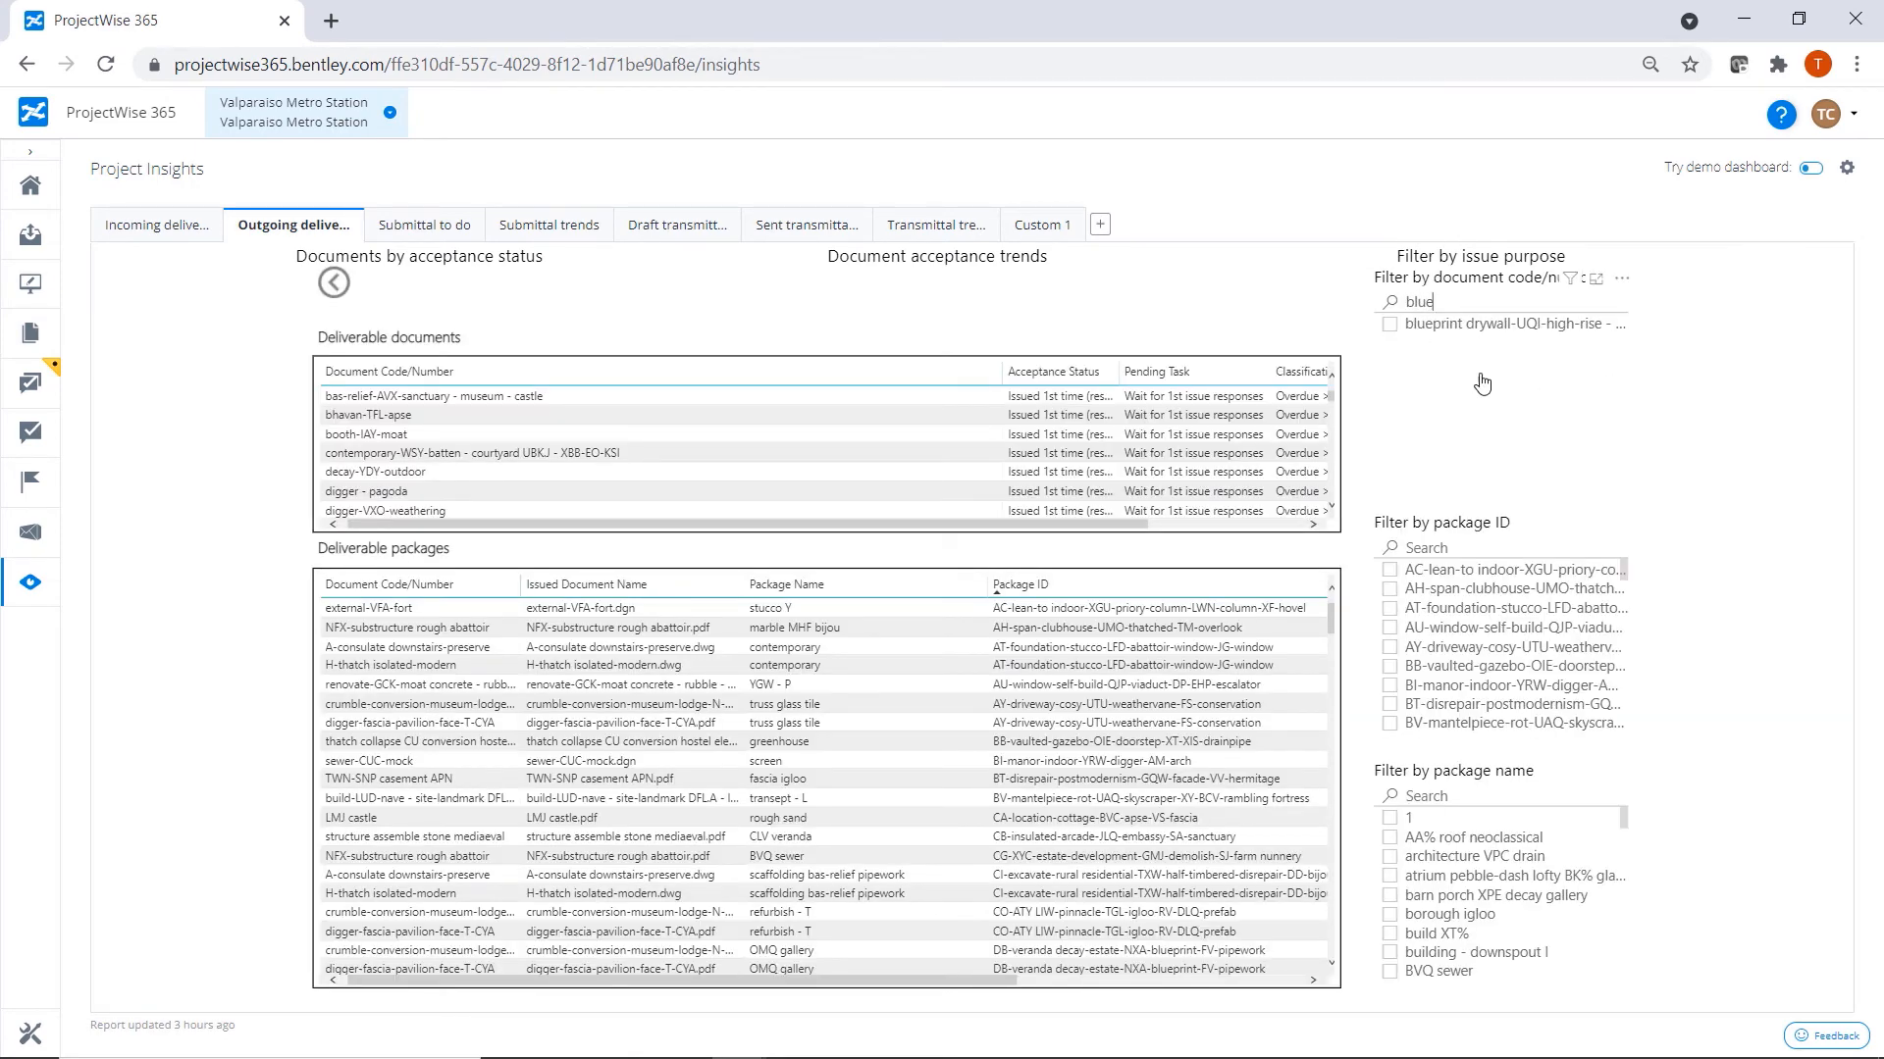
left_click(1391, 325)
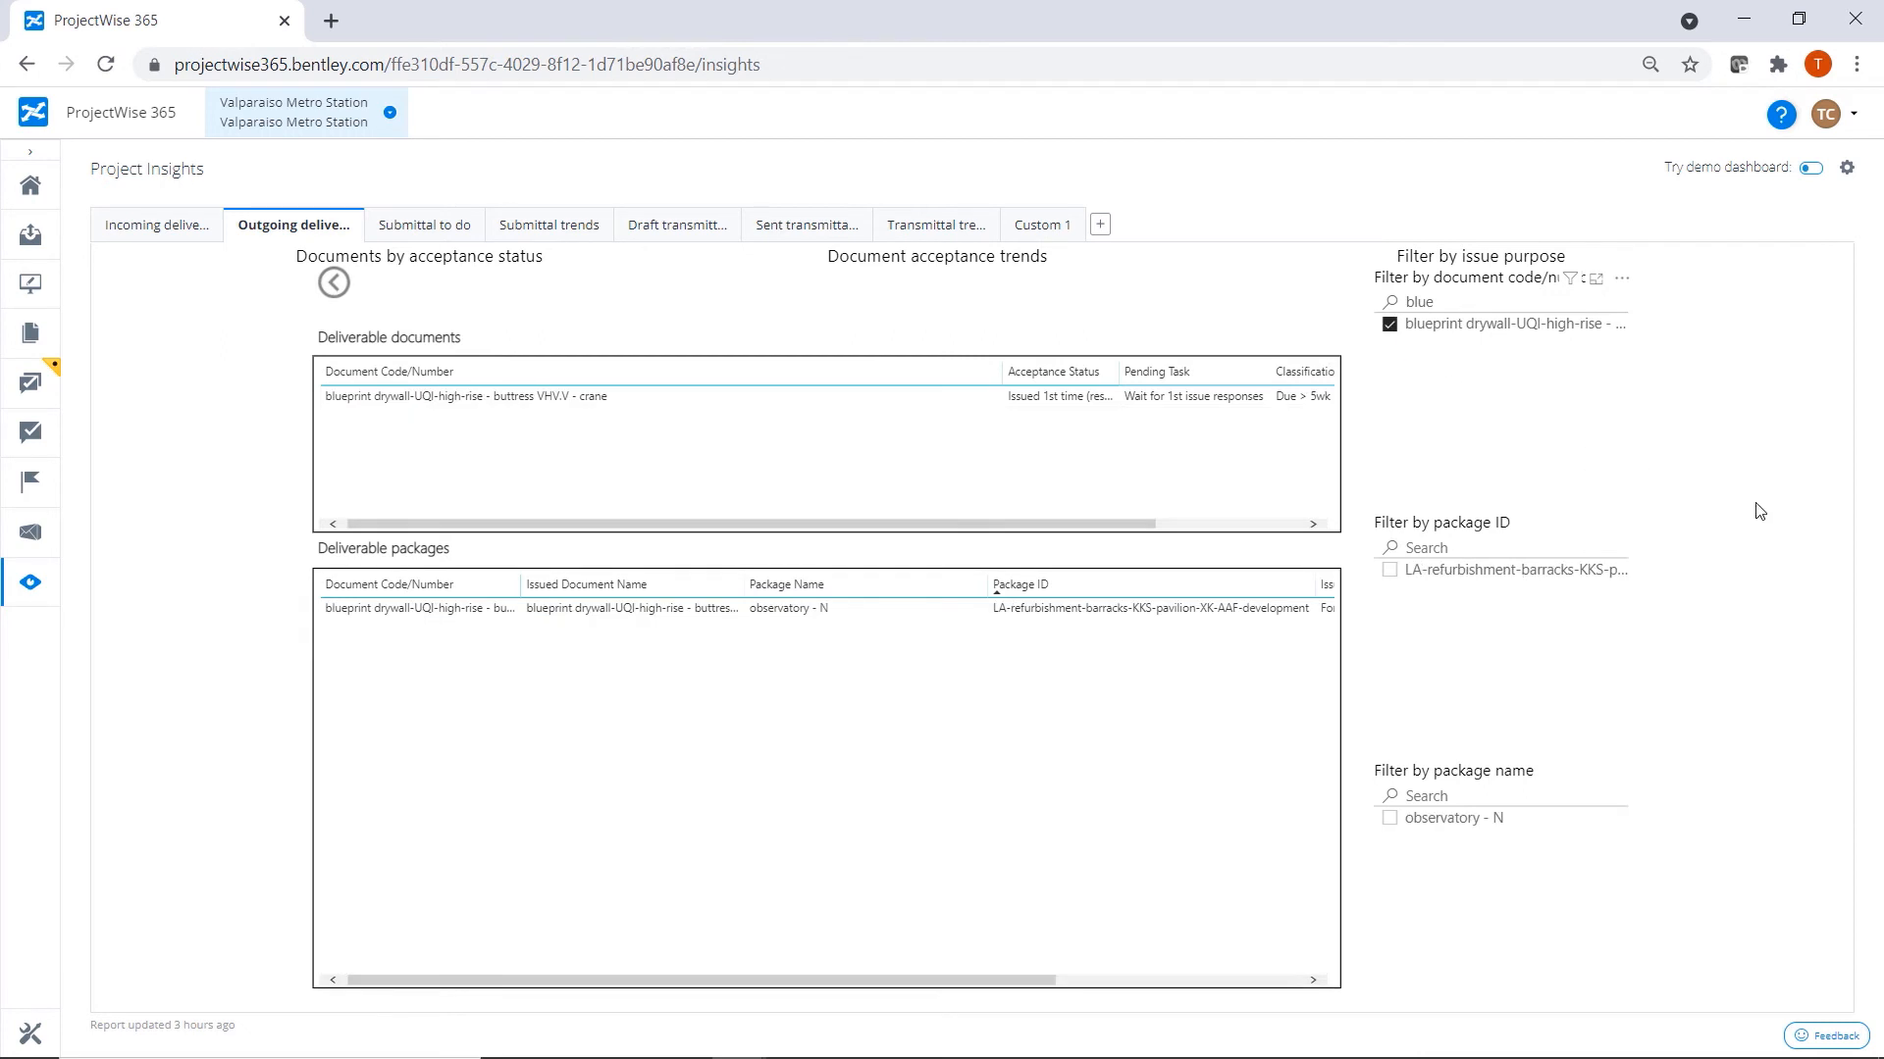
left_click_drag(980, 980, 1336, 983)
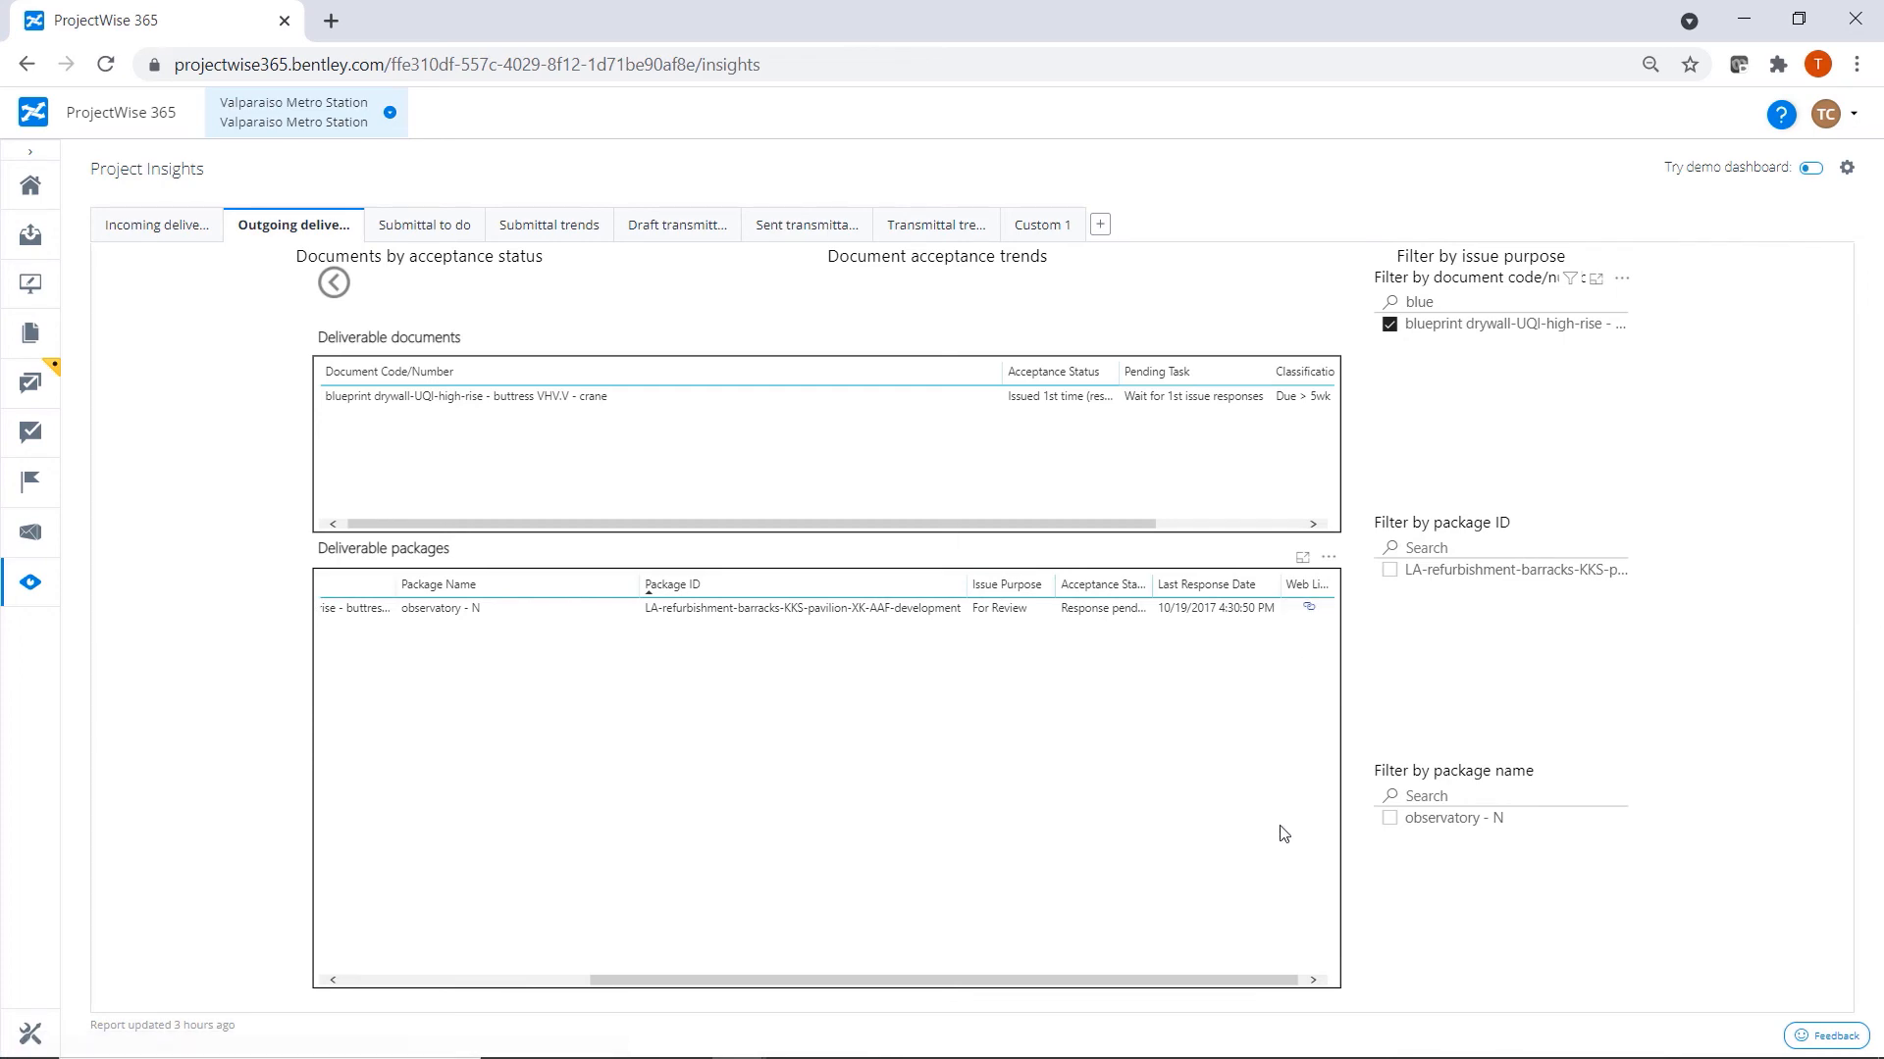
left_click(332, 287)
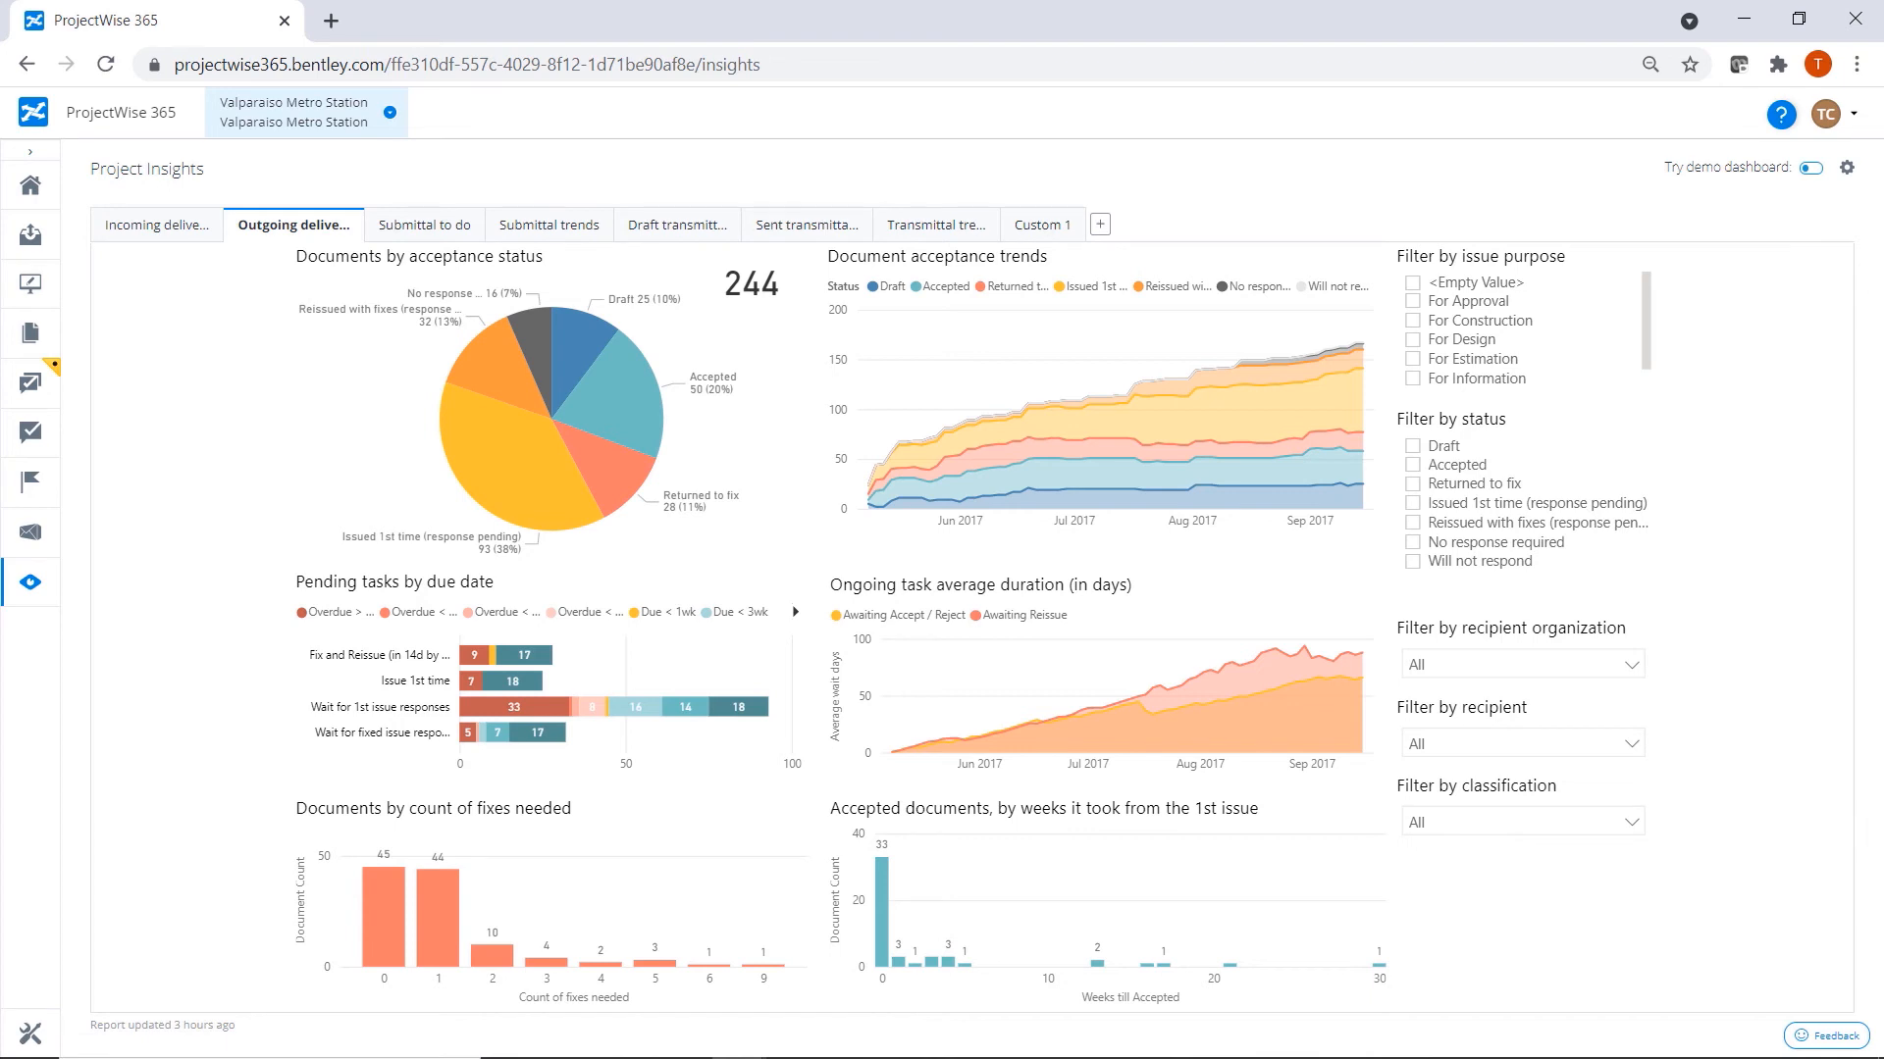
Filter the outgoing deliverables by the For Review issue purpose and examine pending tasks by due date and documents by fixes needed.
scroll(1471, 333, "down", 1)
left_click(1452, 380)
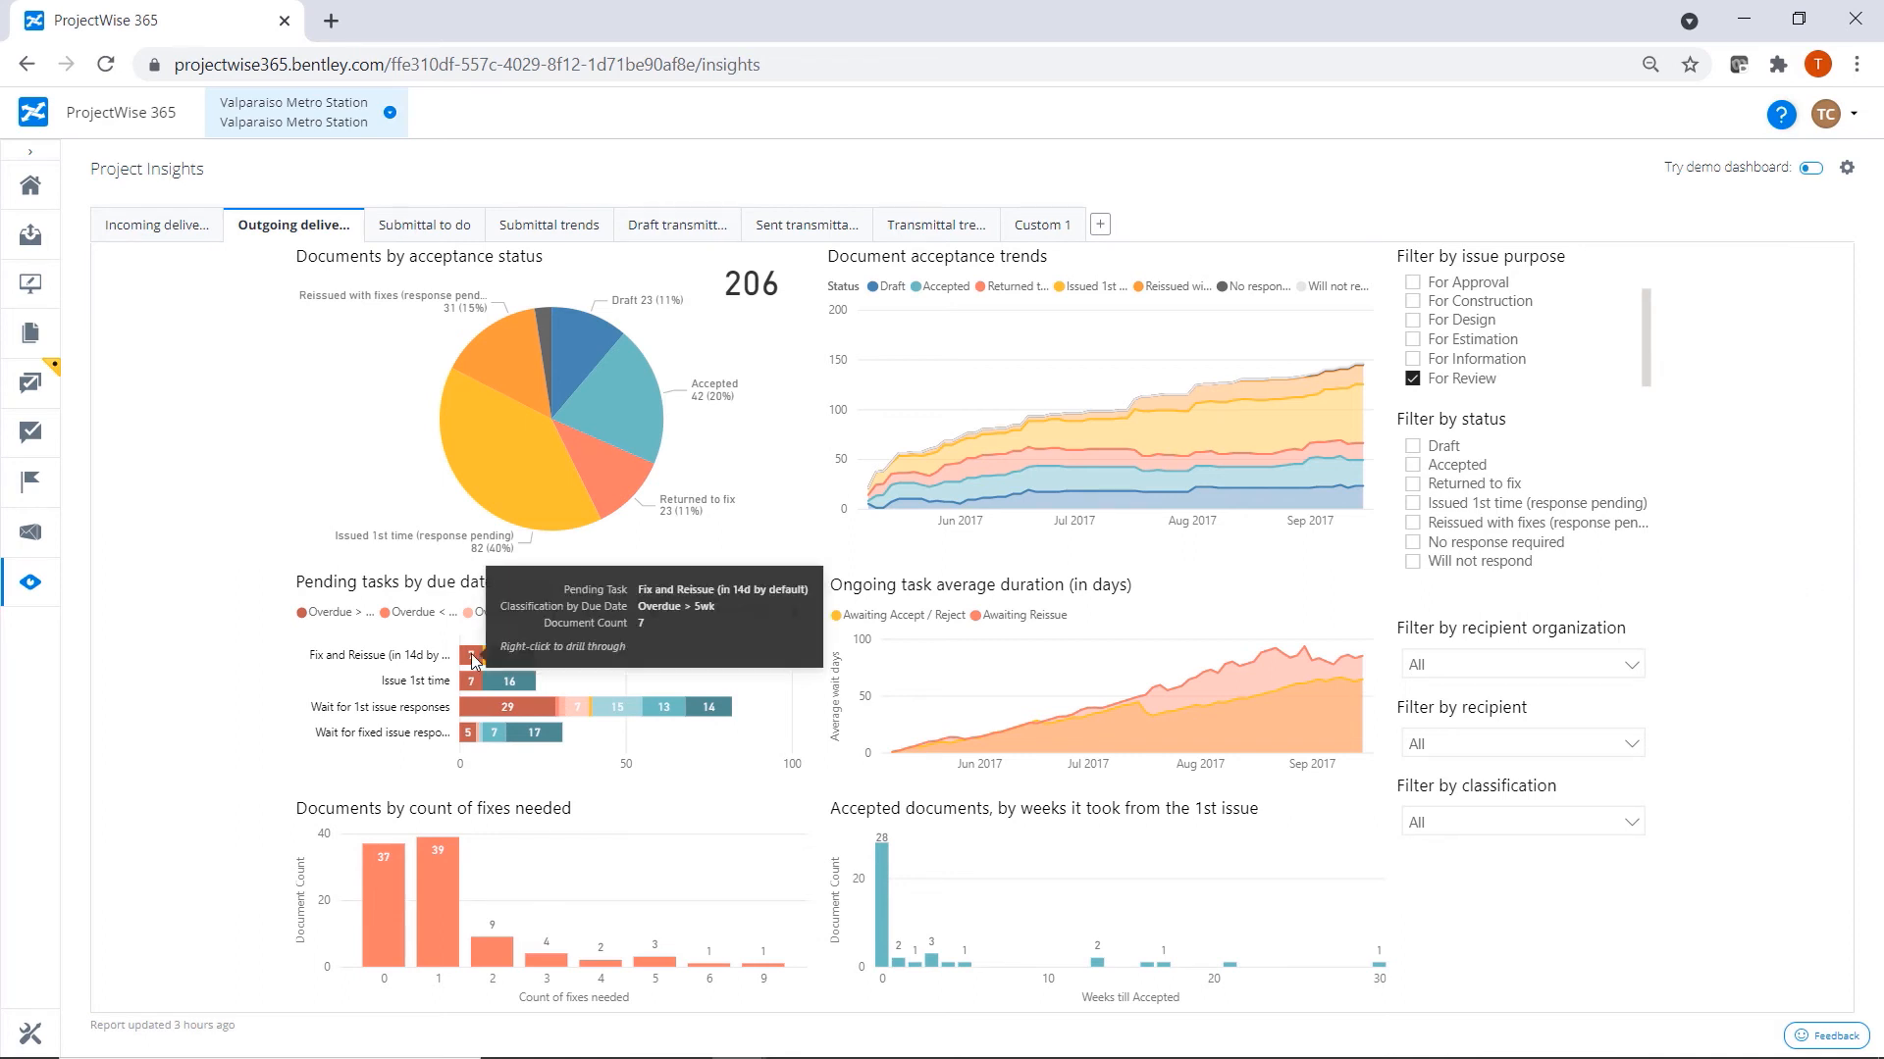
mouse_move(521, 663)
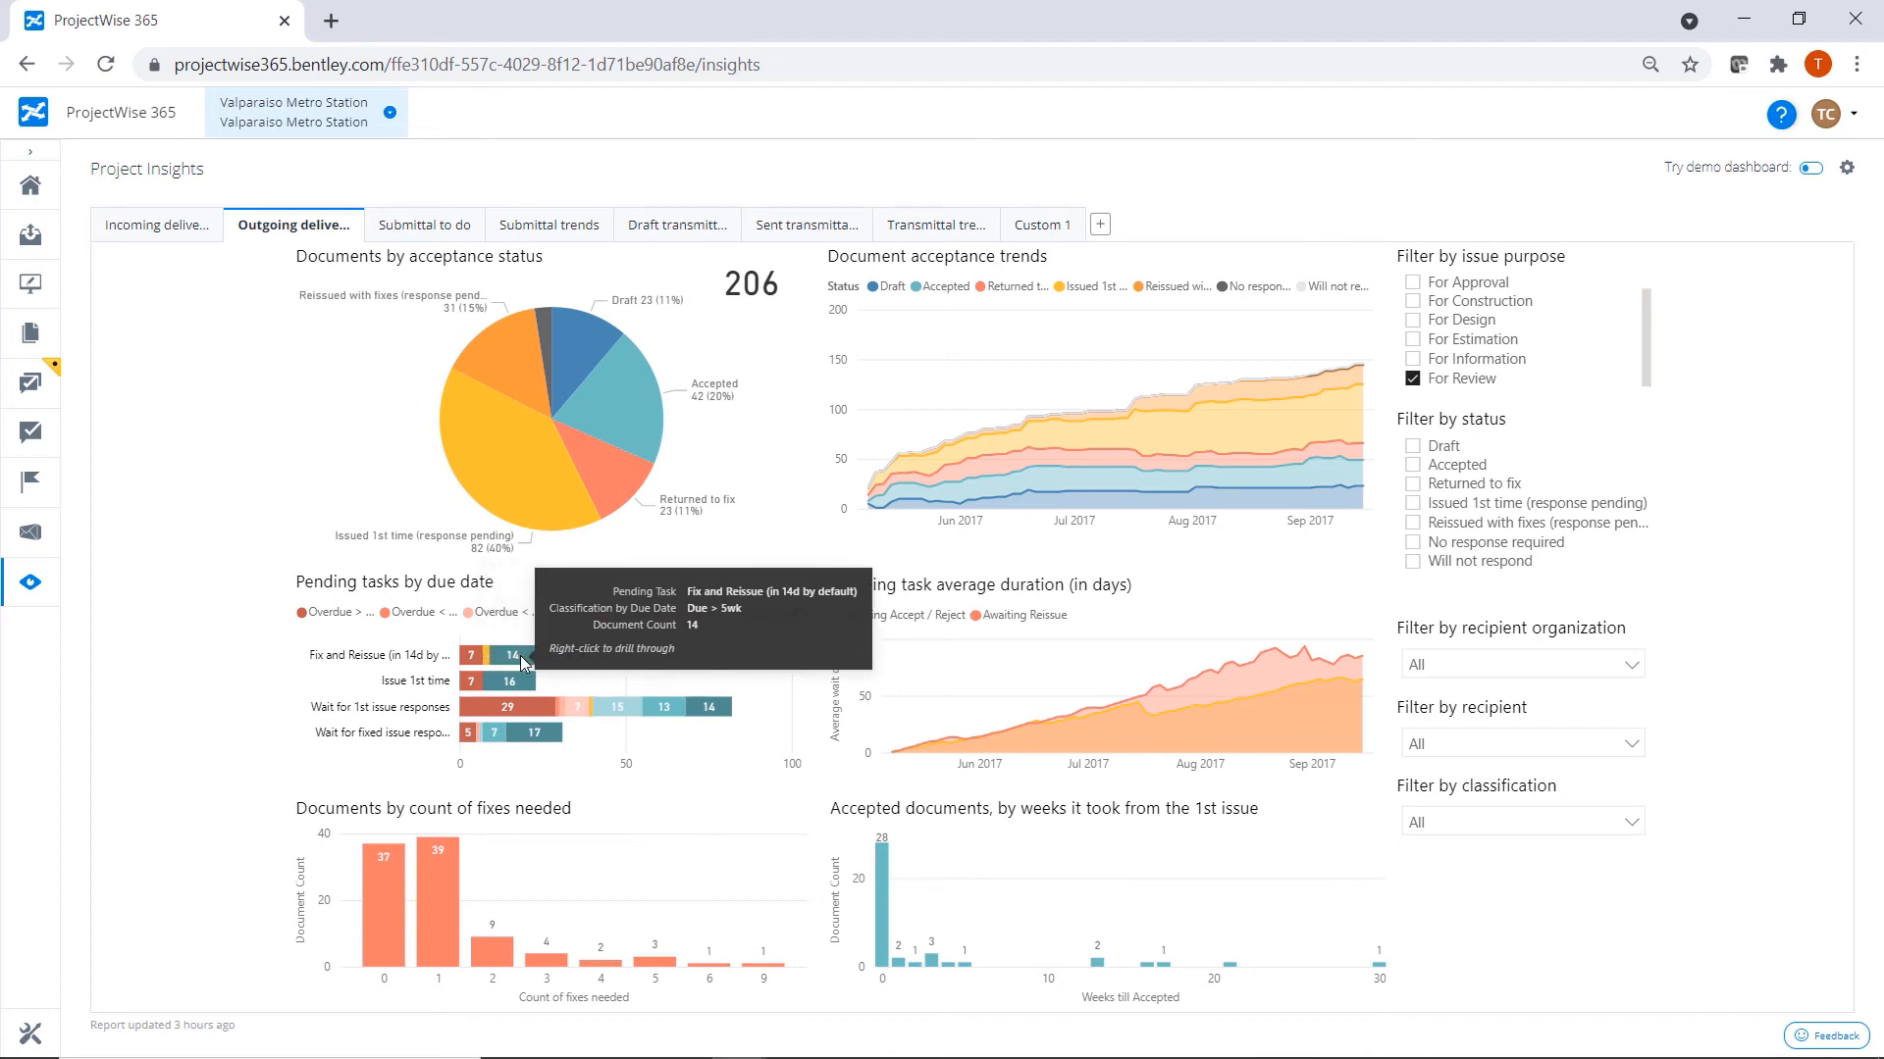
mouse_move(473, 704)
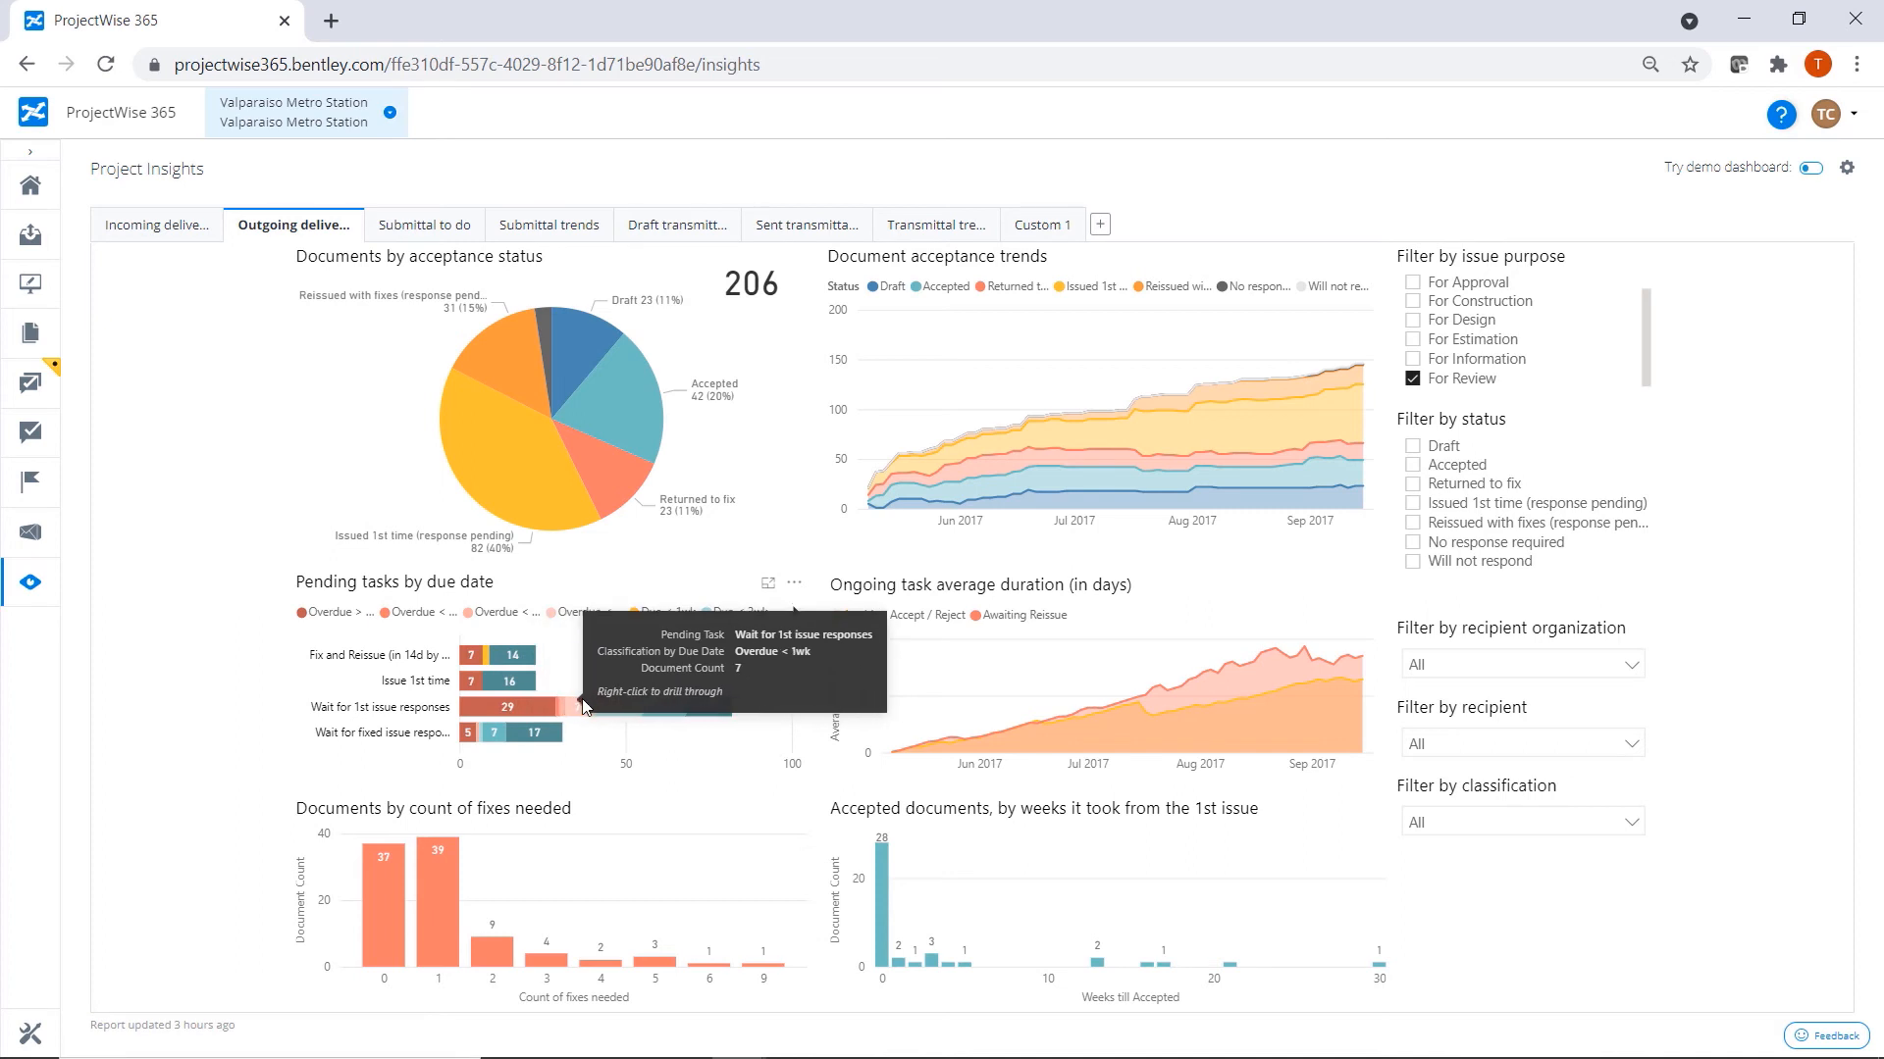
mouse_move(610, 704)
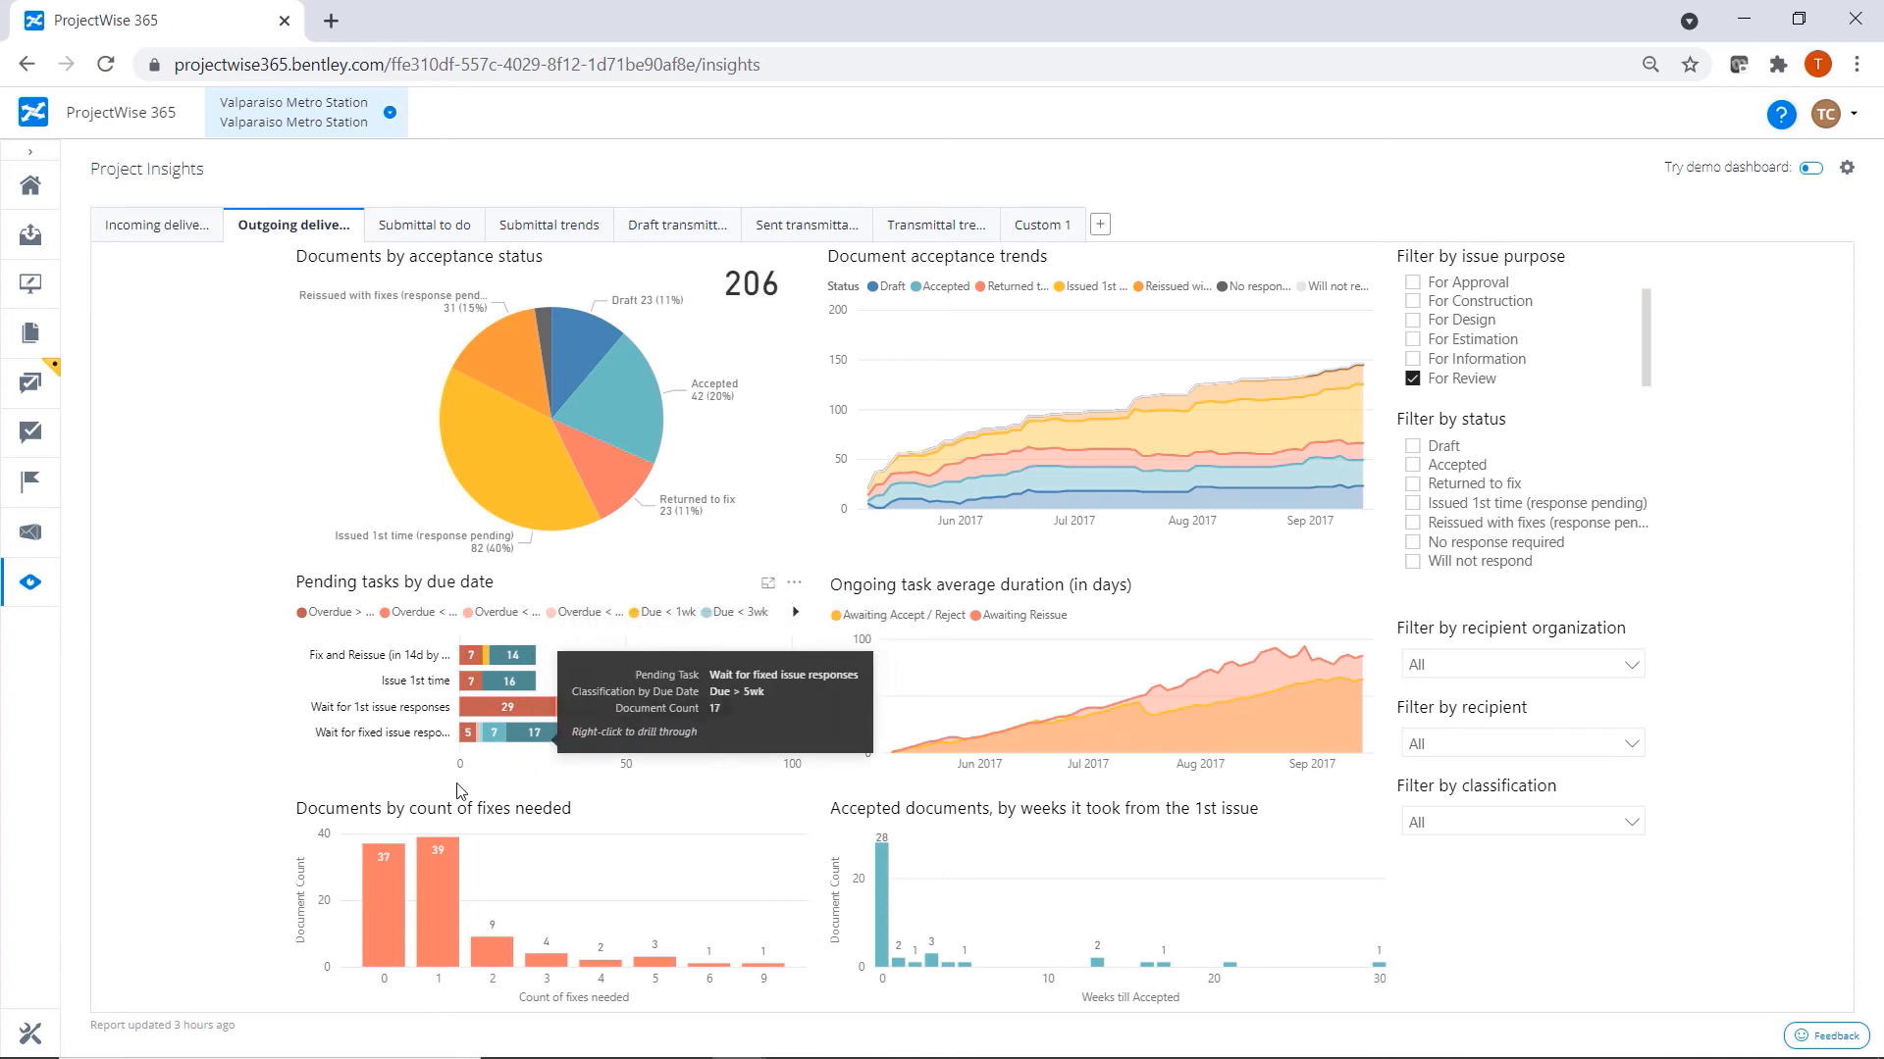
mouse_move(387, 886)
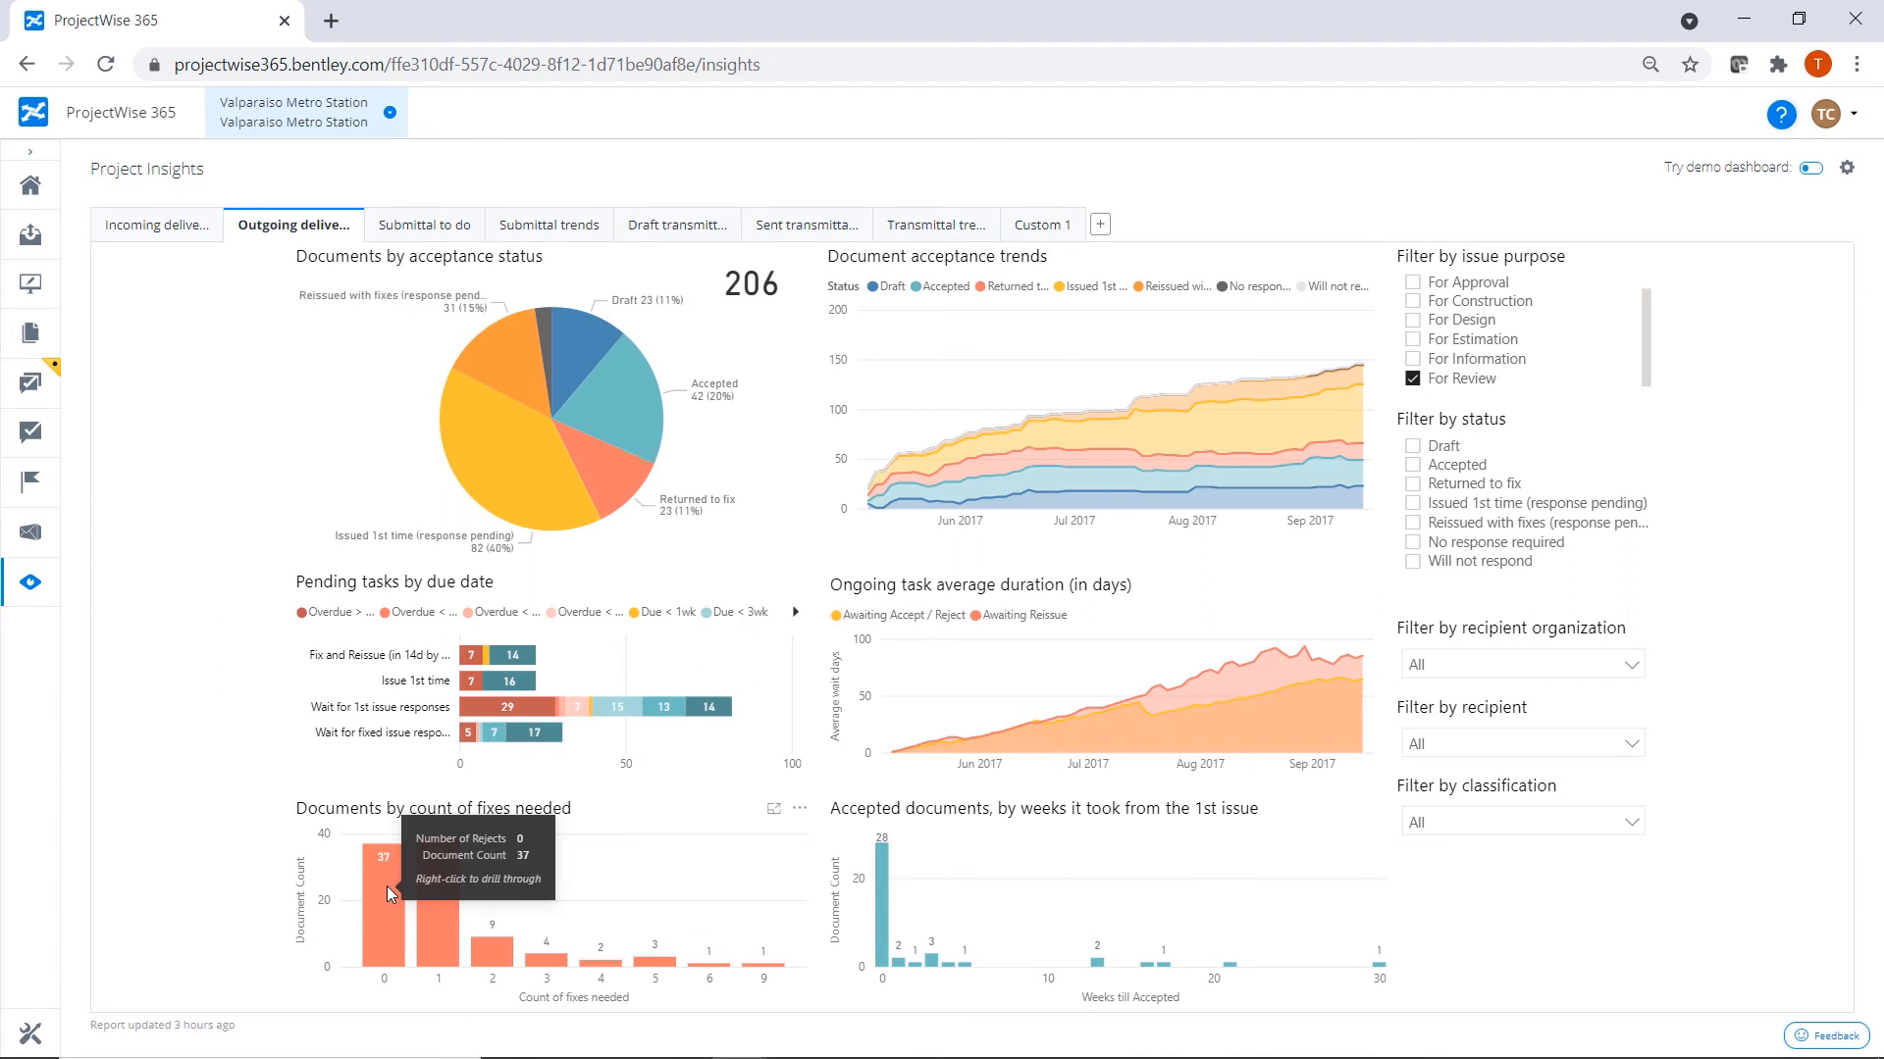
mouse_move(422, 921)
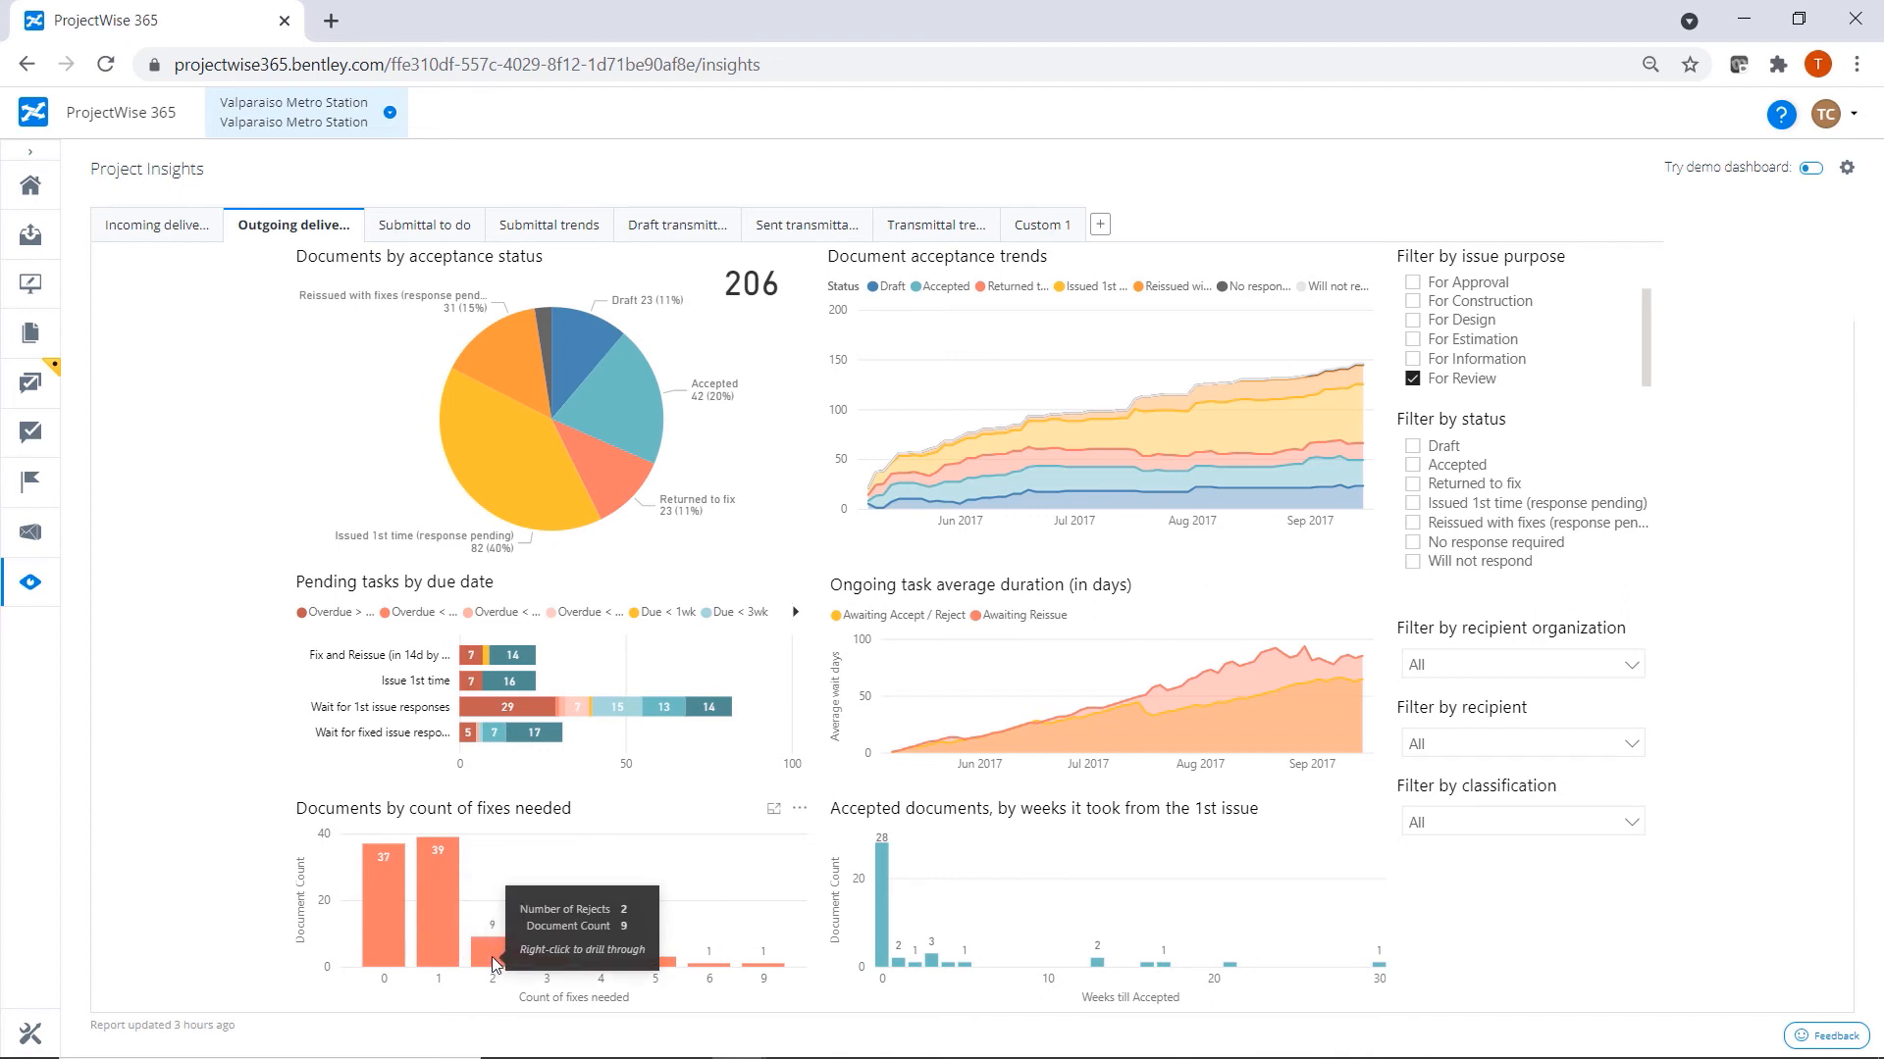
mouse_move(536, 966)
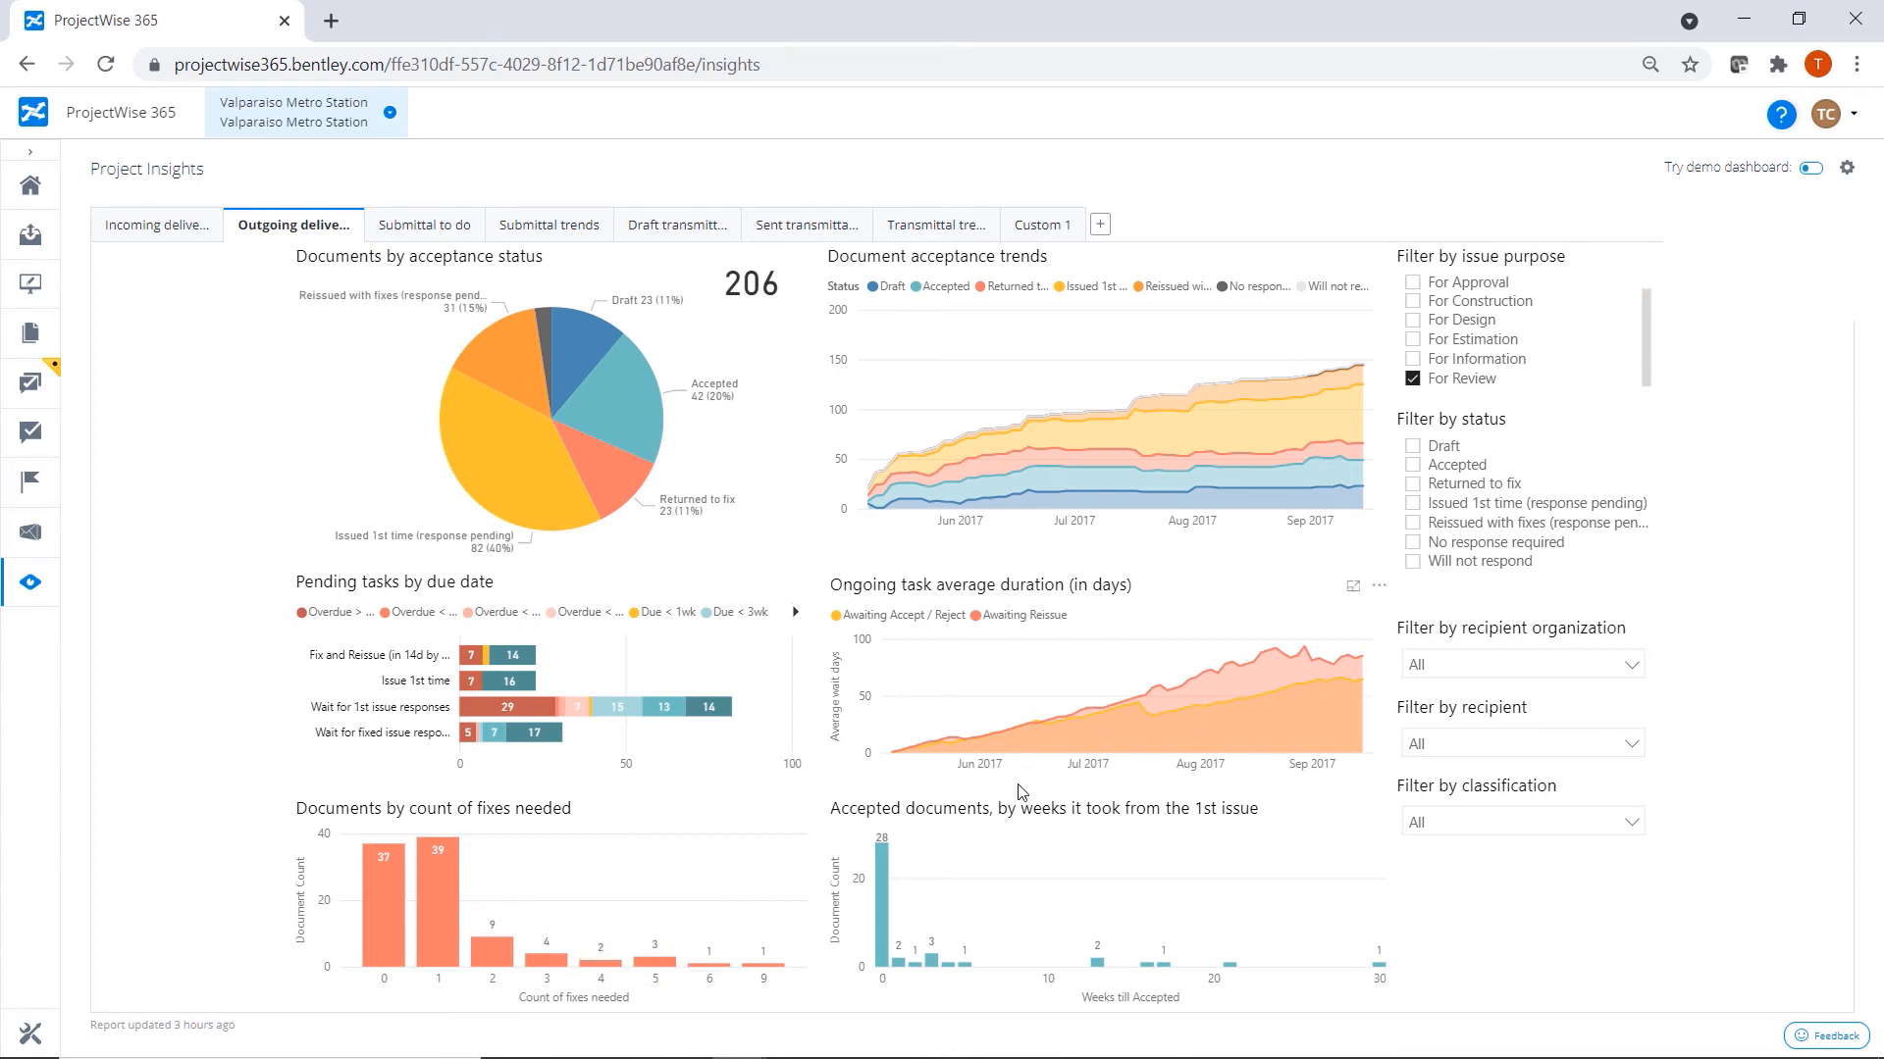
Examine the dashboards for transmittal trends, pending actions on sent transmittals, and incoming deliverables.
left_click(929, 229)
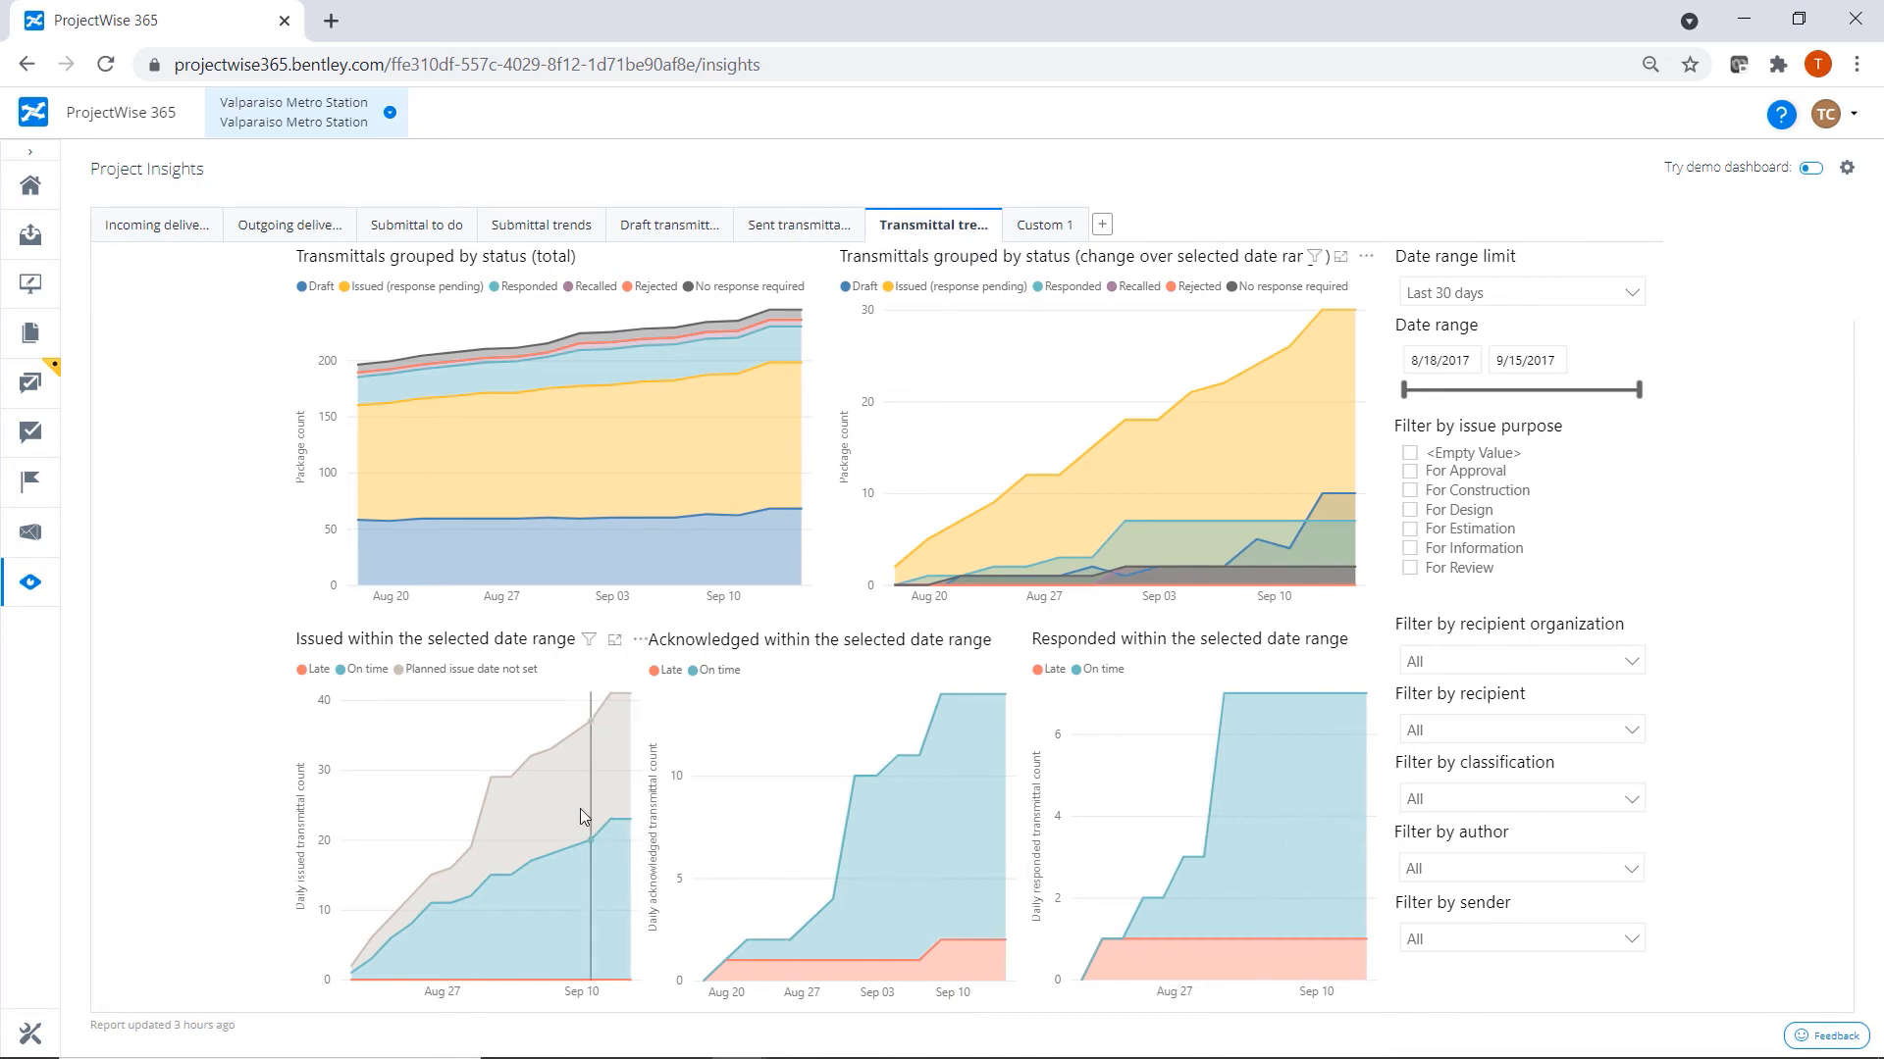
mouse_move(581, 777)
left_click(797, 233)
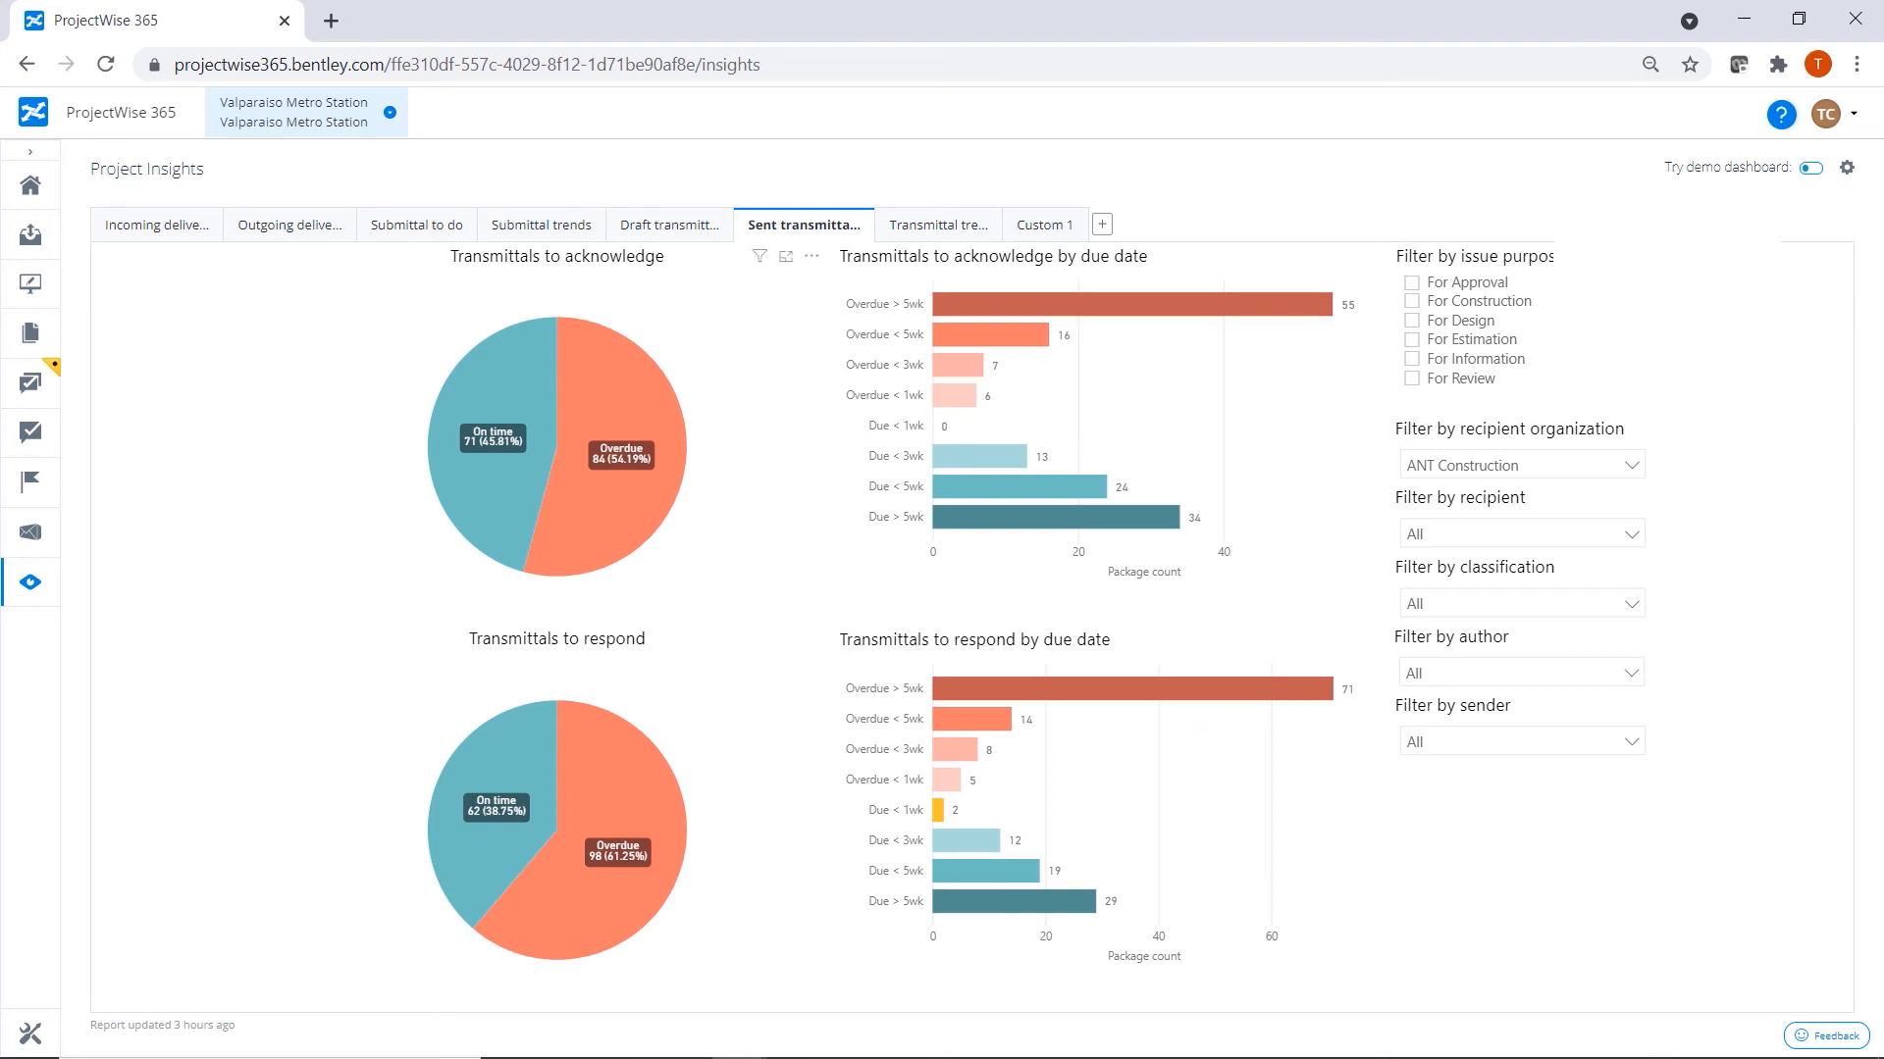
left_click(152, 228)
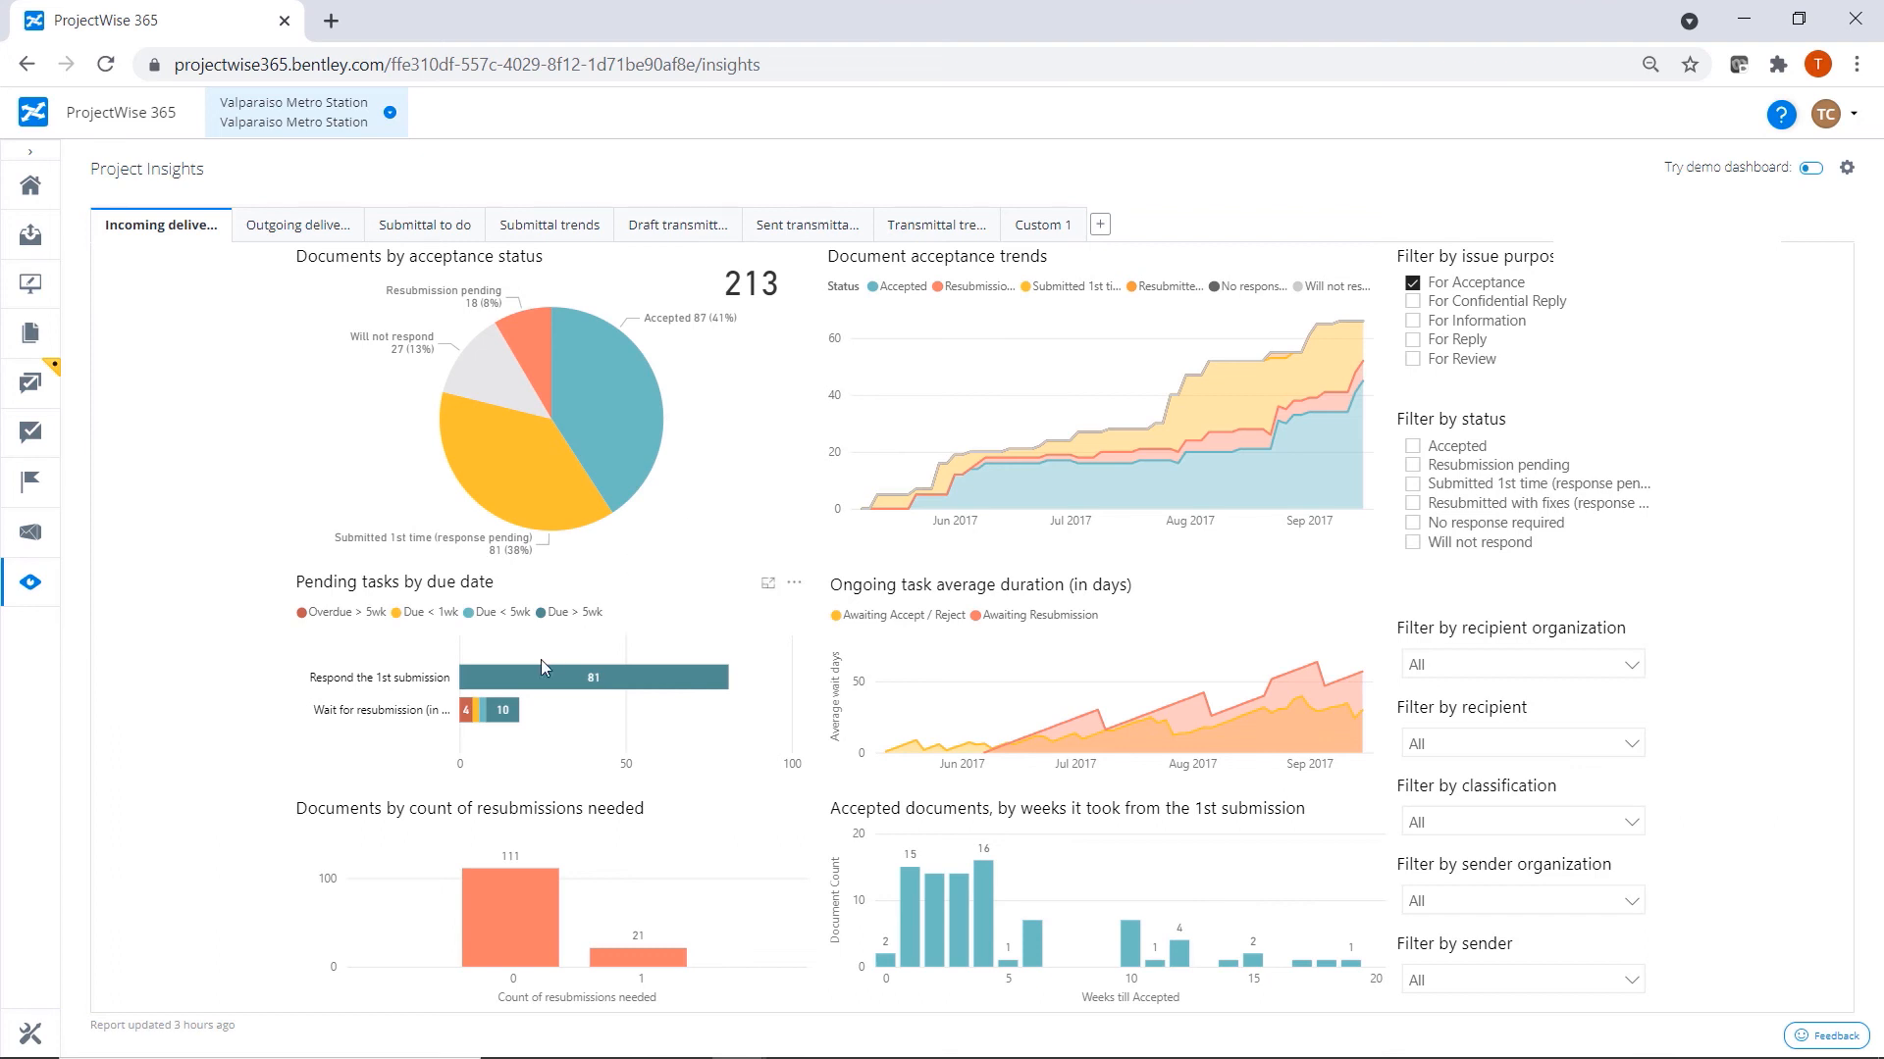
mouse_move(504, 719)
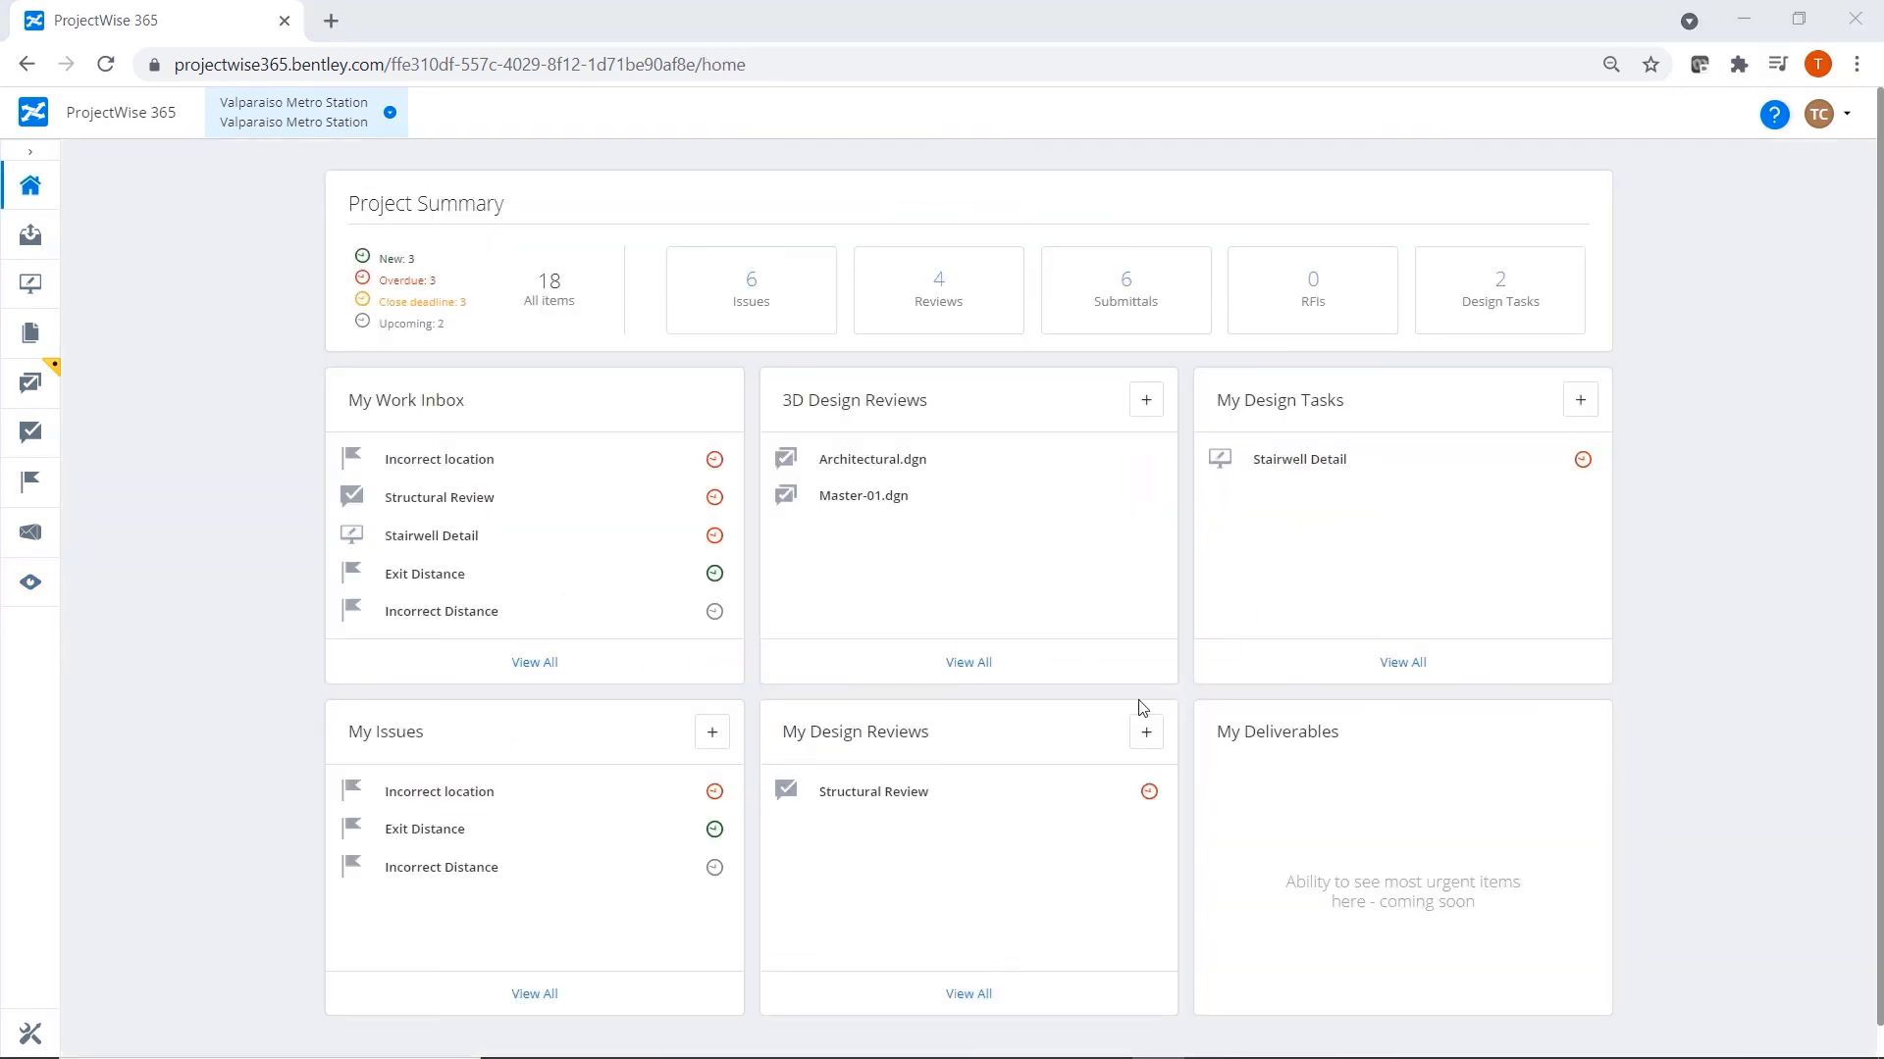
Update the Exit Distance issue's status, add the comment "Will modify and change status to resolved", and save the issue.
left_click(418, 833)
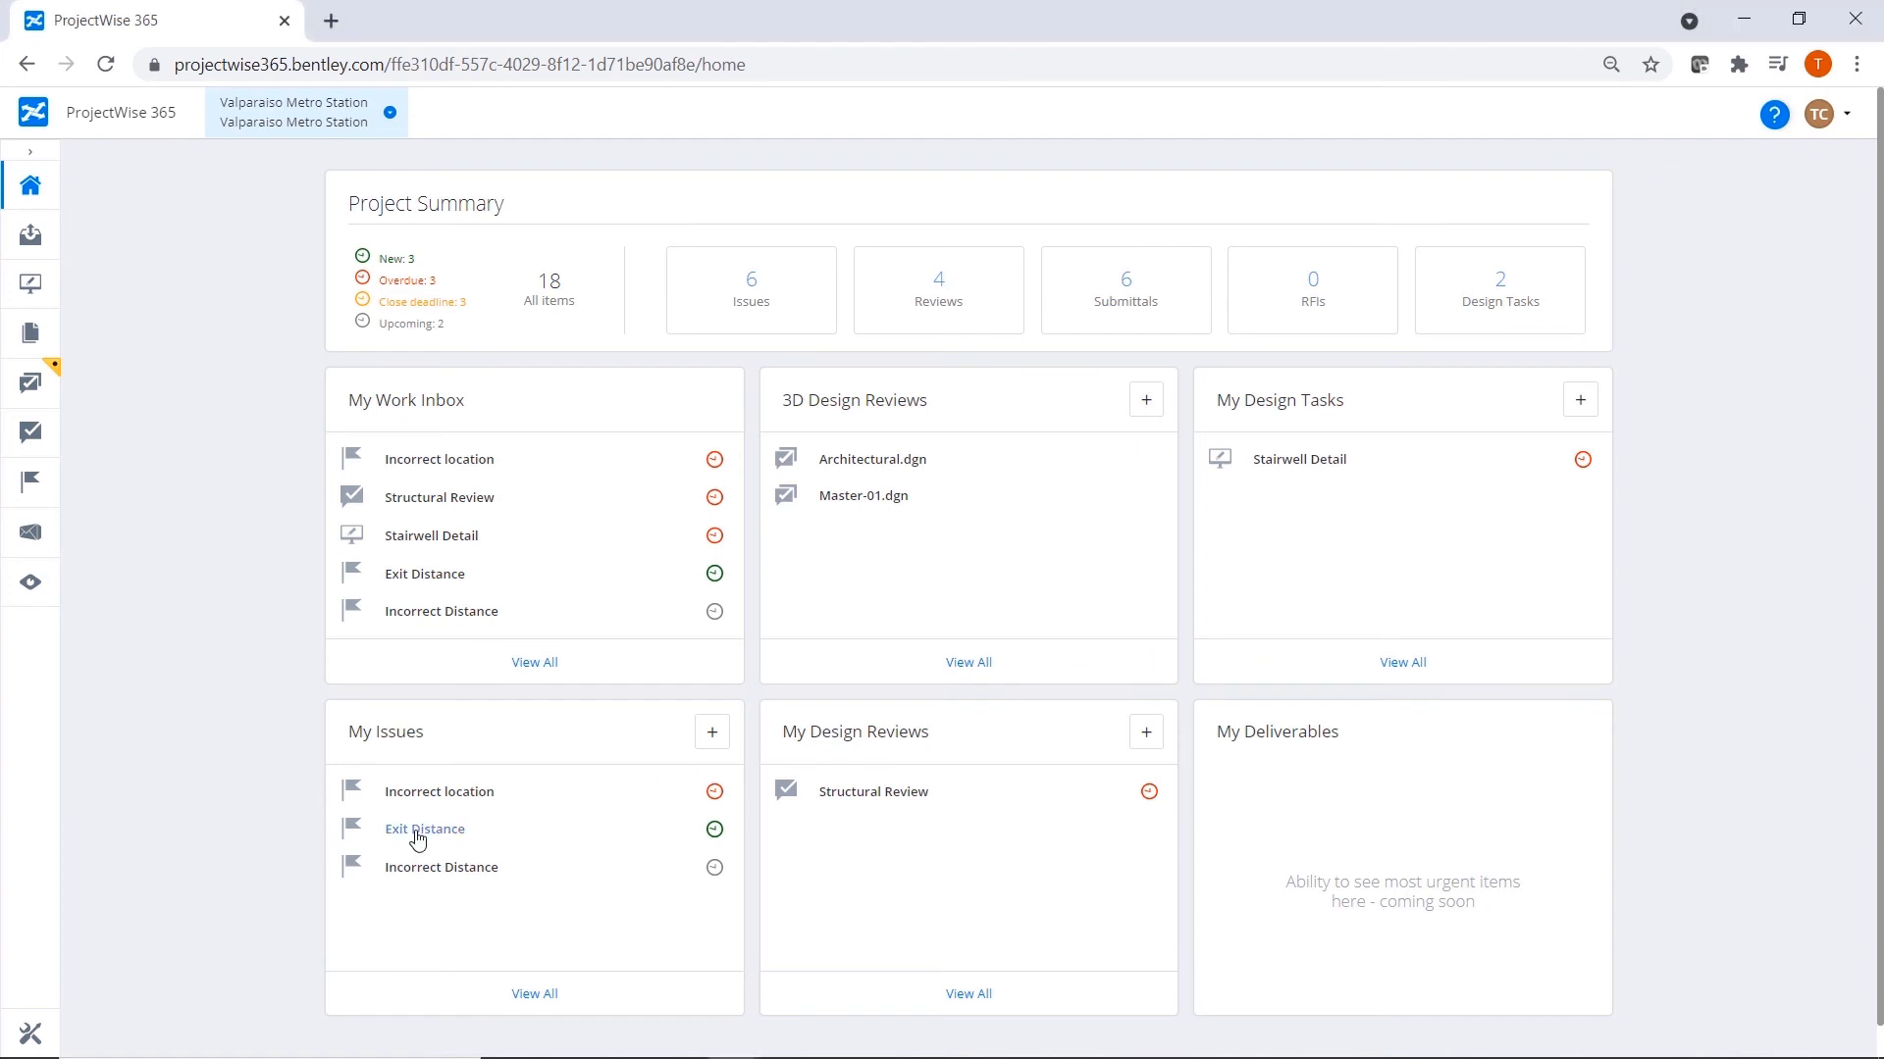
left_click(418, 834)
left_click(1079, 474)
left_click(726, 569)
left_click(816, 237)
left_click(750, 294)
type("Will")
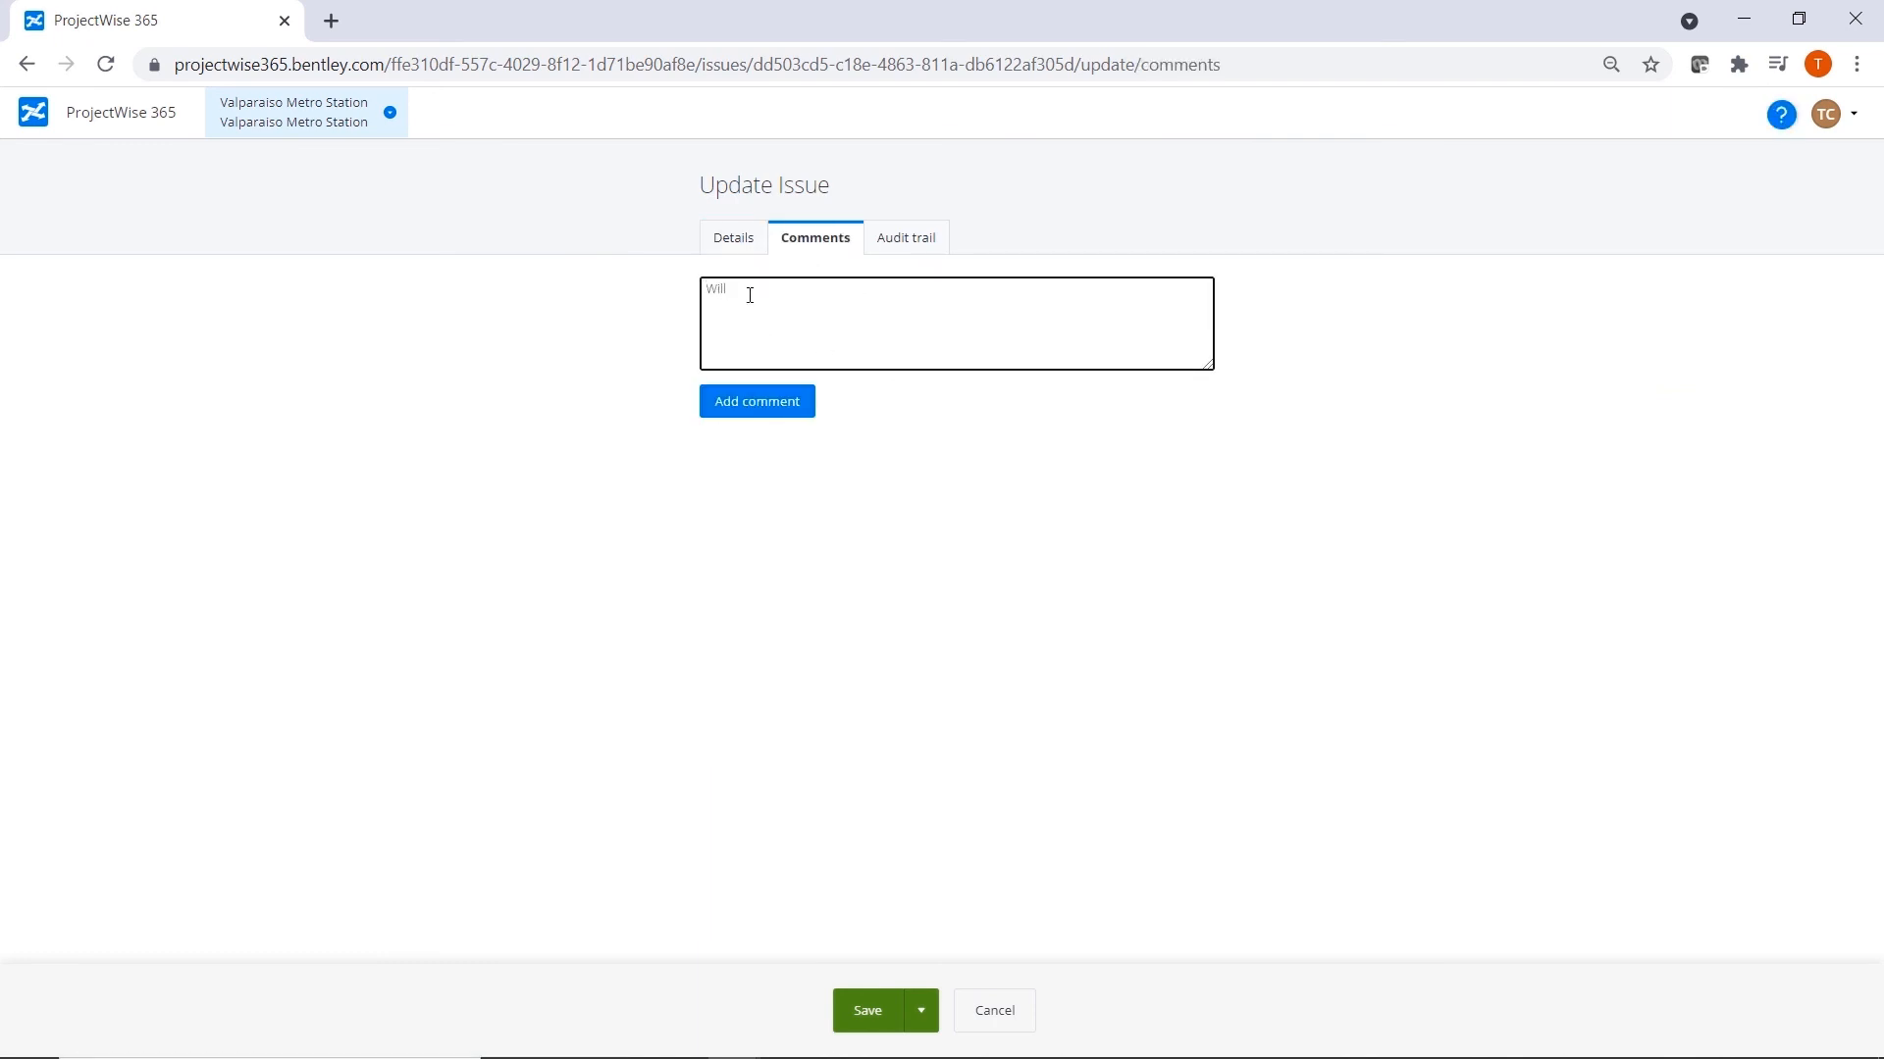
type(" modify and change status to resolved")
left_click(758, 417)
left_click(905, 1011)
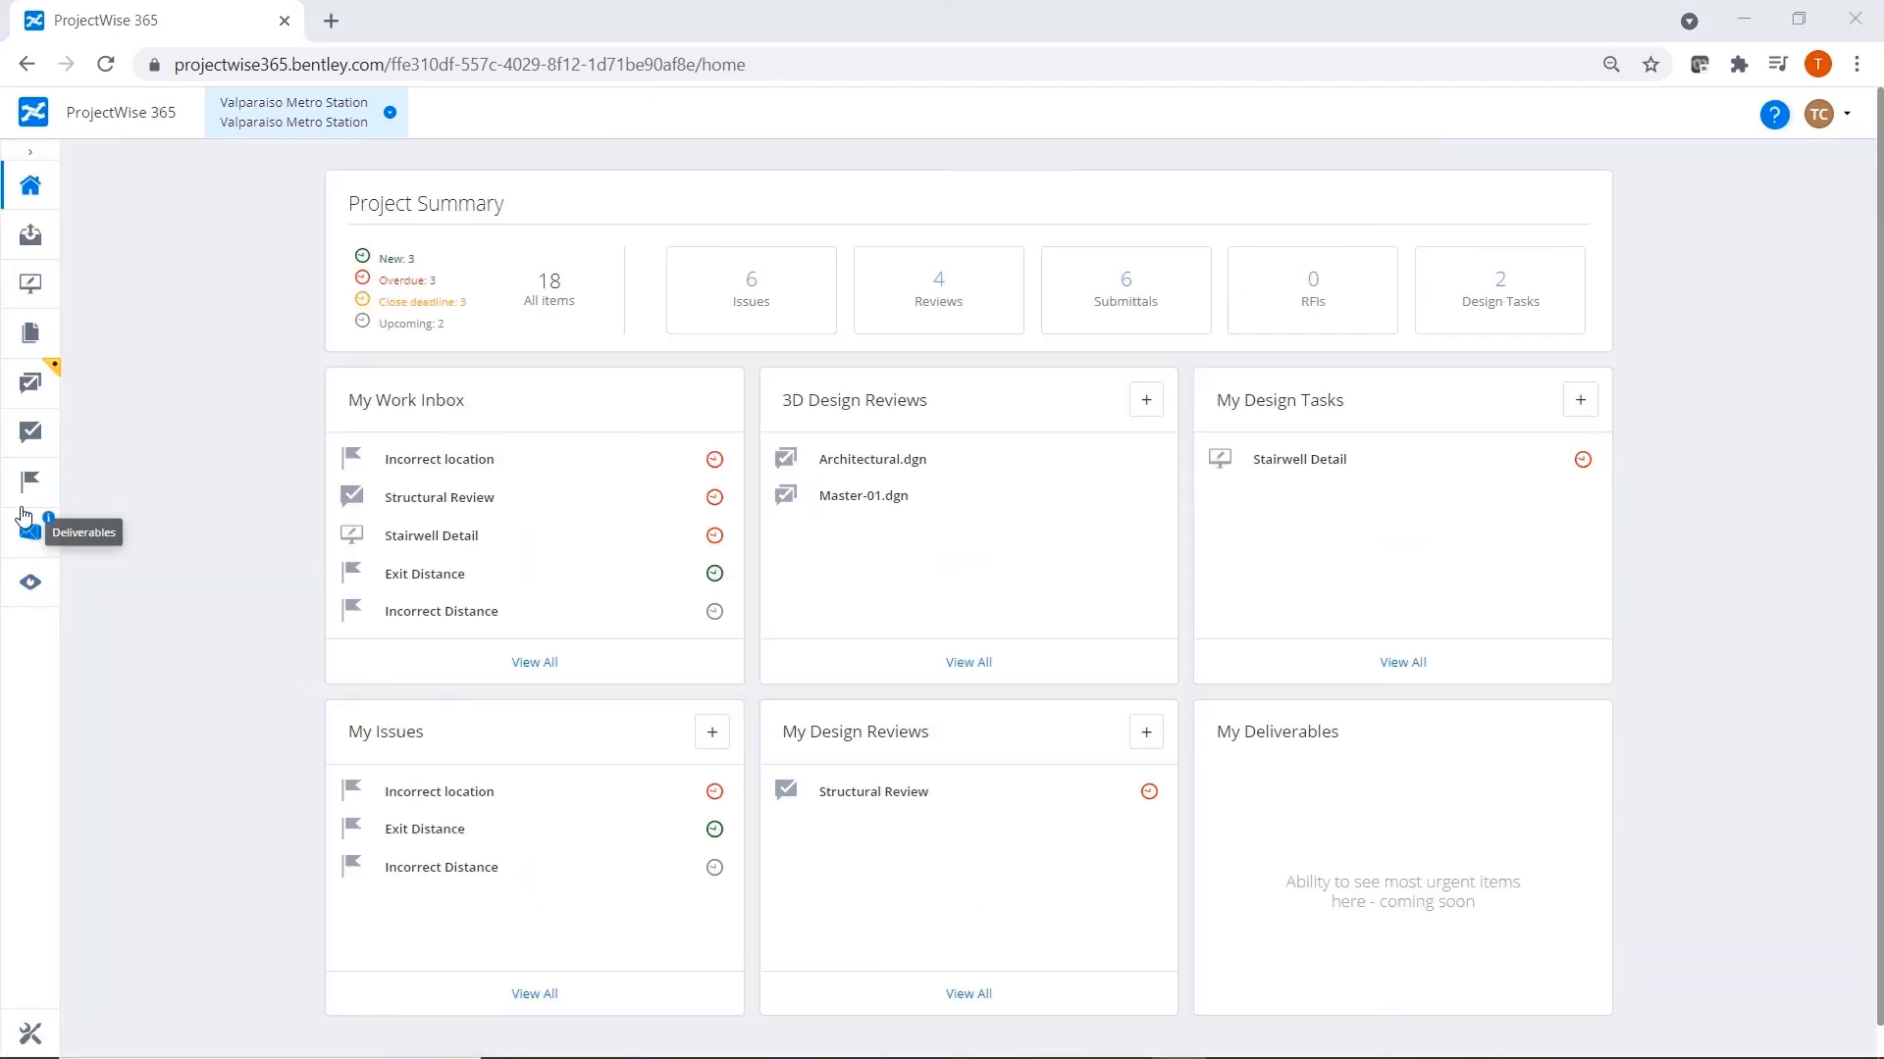
Start a new issue with subject "Revise ductwork in Lobby area", due date Jun 25, 2021, and status Assigned.
left_click(25, 491)
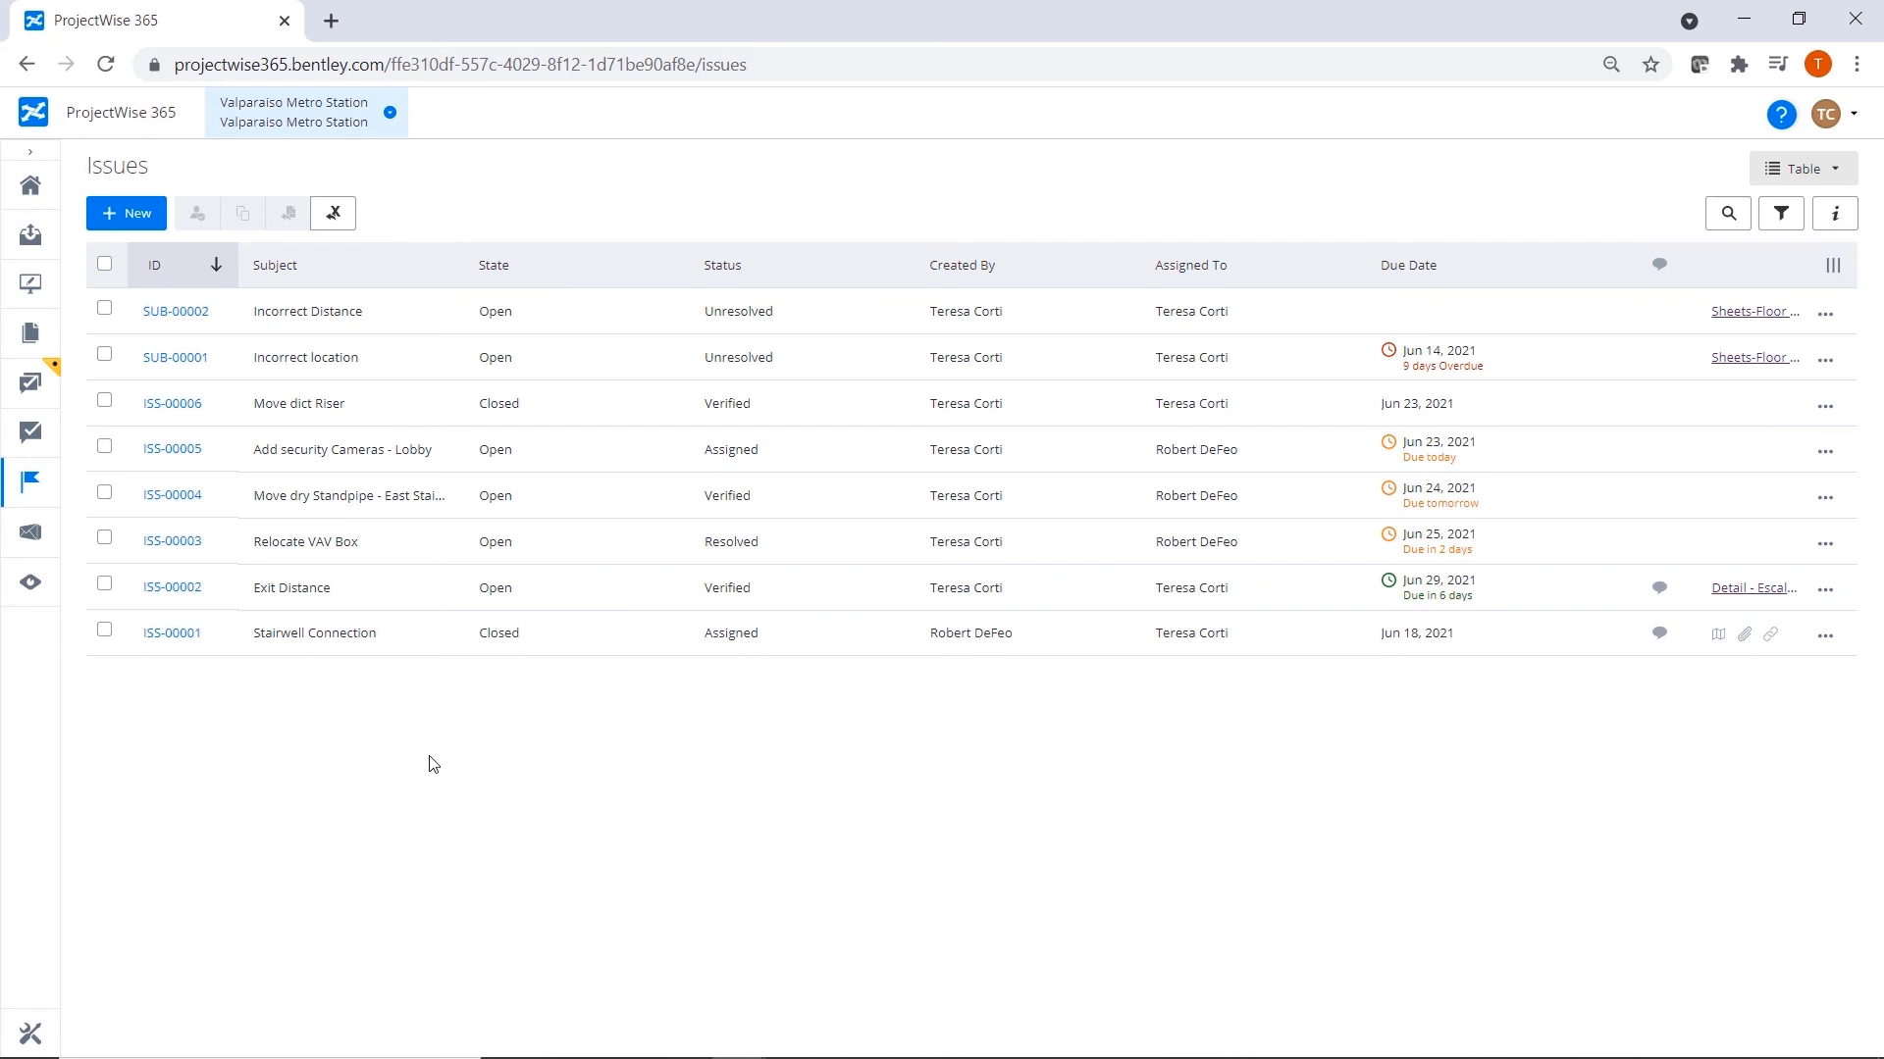
left_click(137, 216)
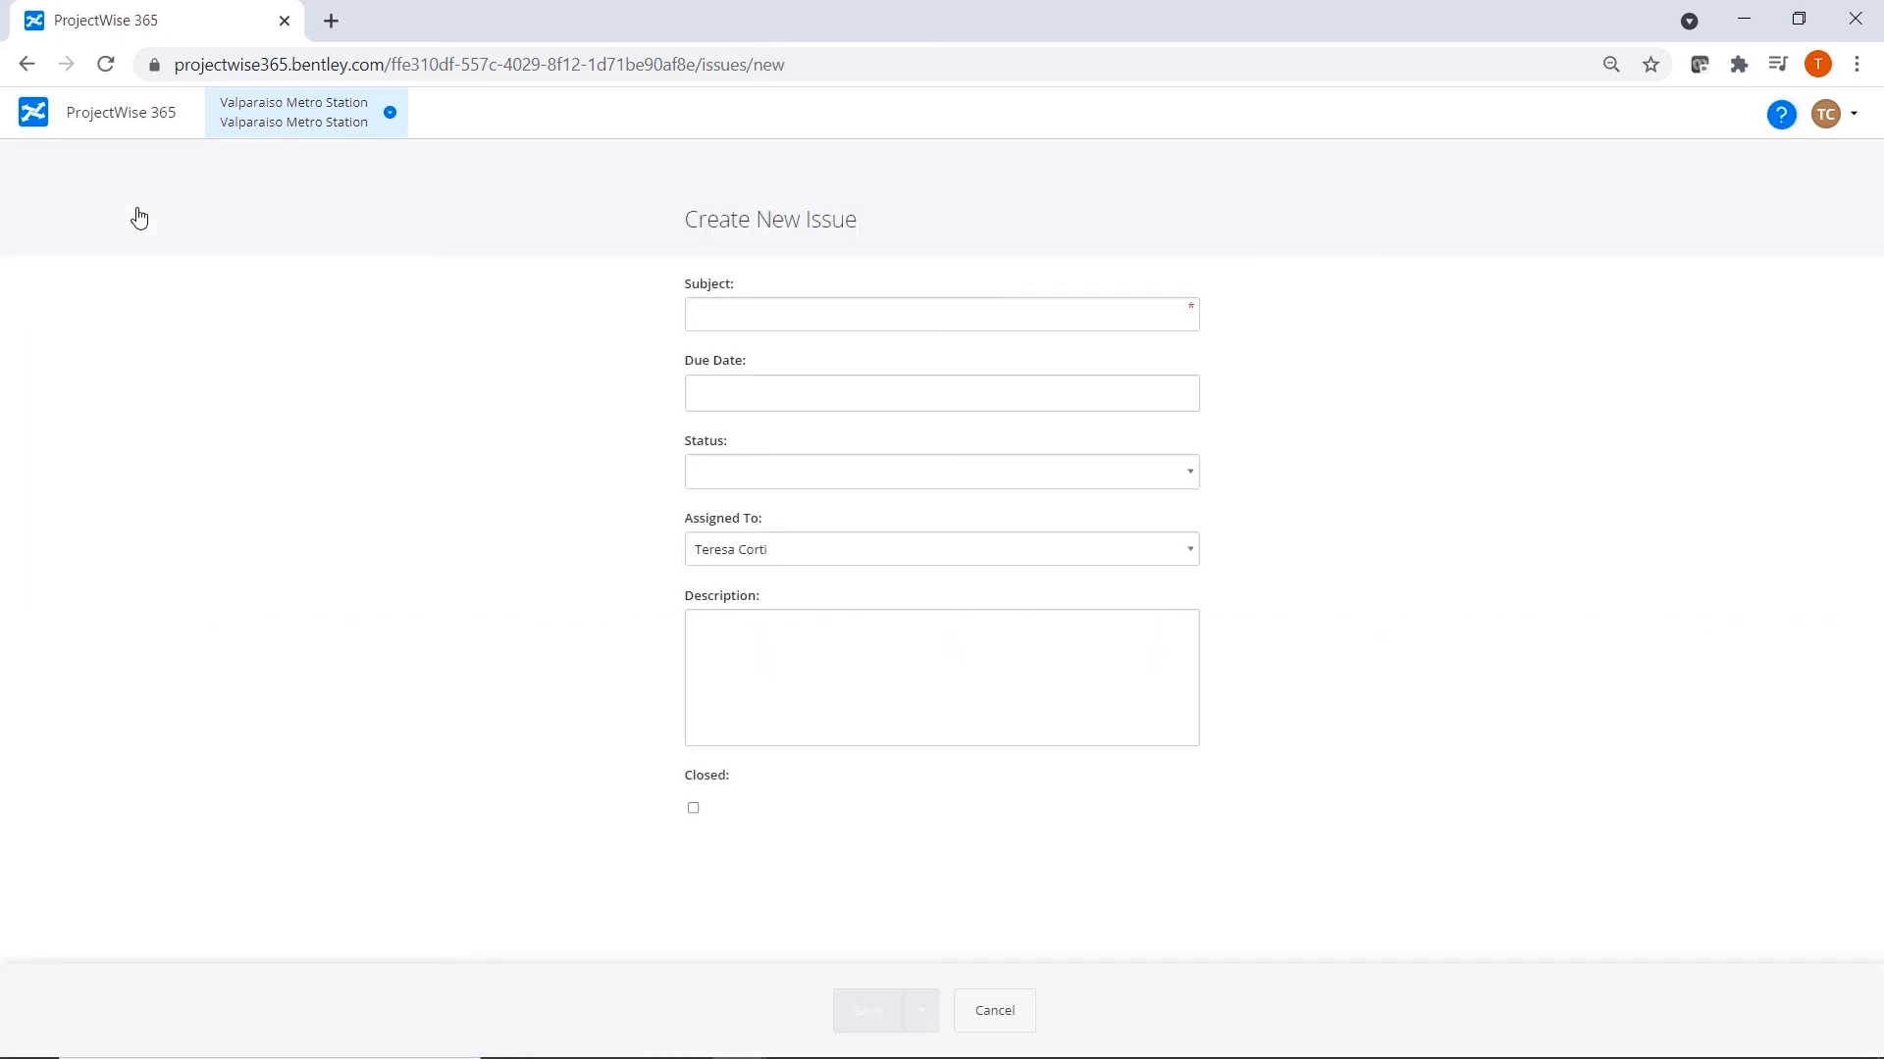
type("Revise ductwork in Lobby area")
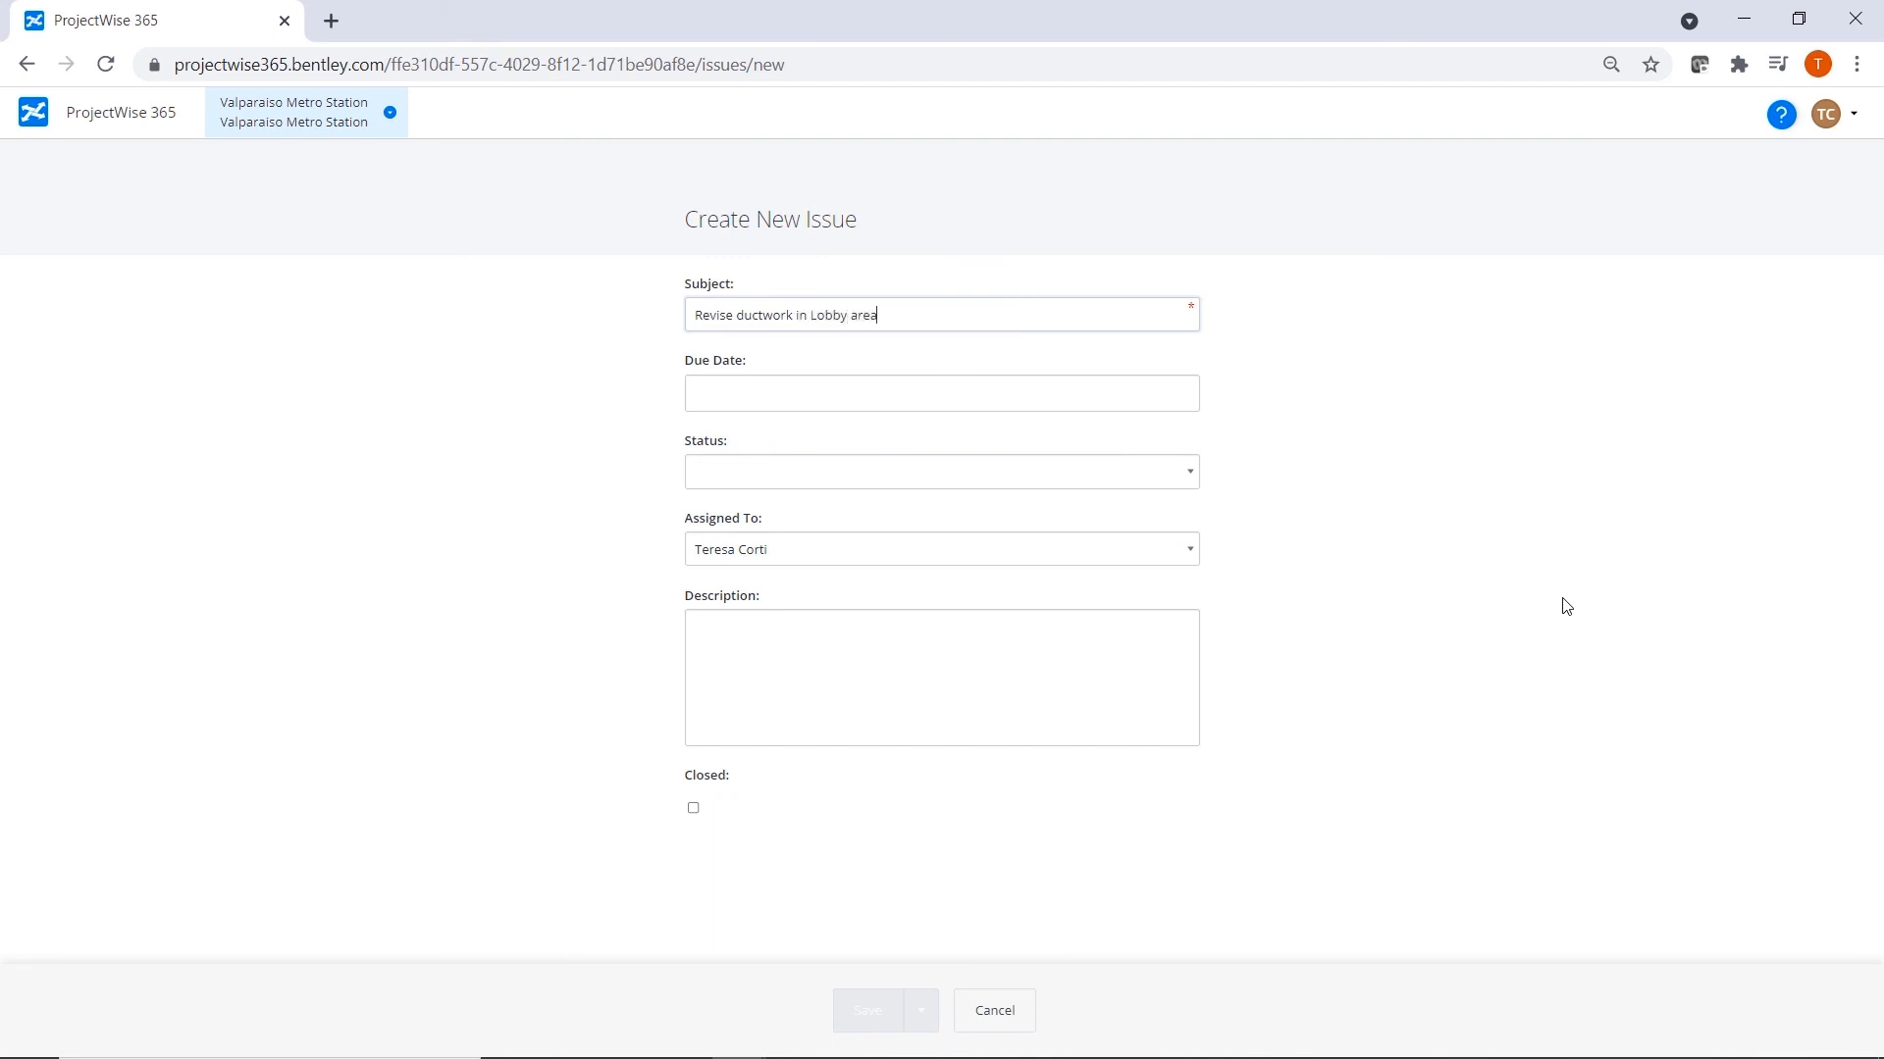
key("Tab")
left_click(846, 297)
left_click(799, 475)
left_click(743, 553)
Assign the issue to the other project member, describe it as "Please revise ductwork layout in west area of lobby to reflect redesign.", and save it.
left_click(1030, 549)
left_click(833, 589)
left_click(767, 645)
type("Please revise ductwork layout in west area of lobby to reflect redesign.")
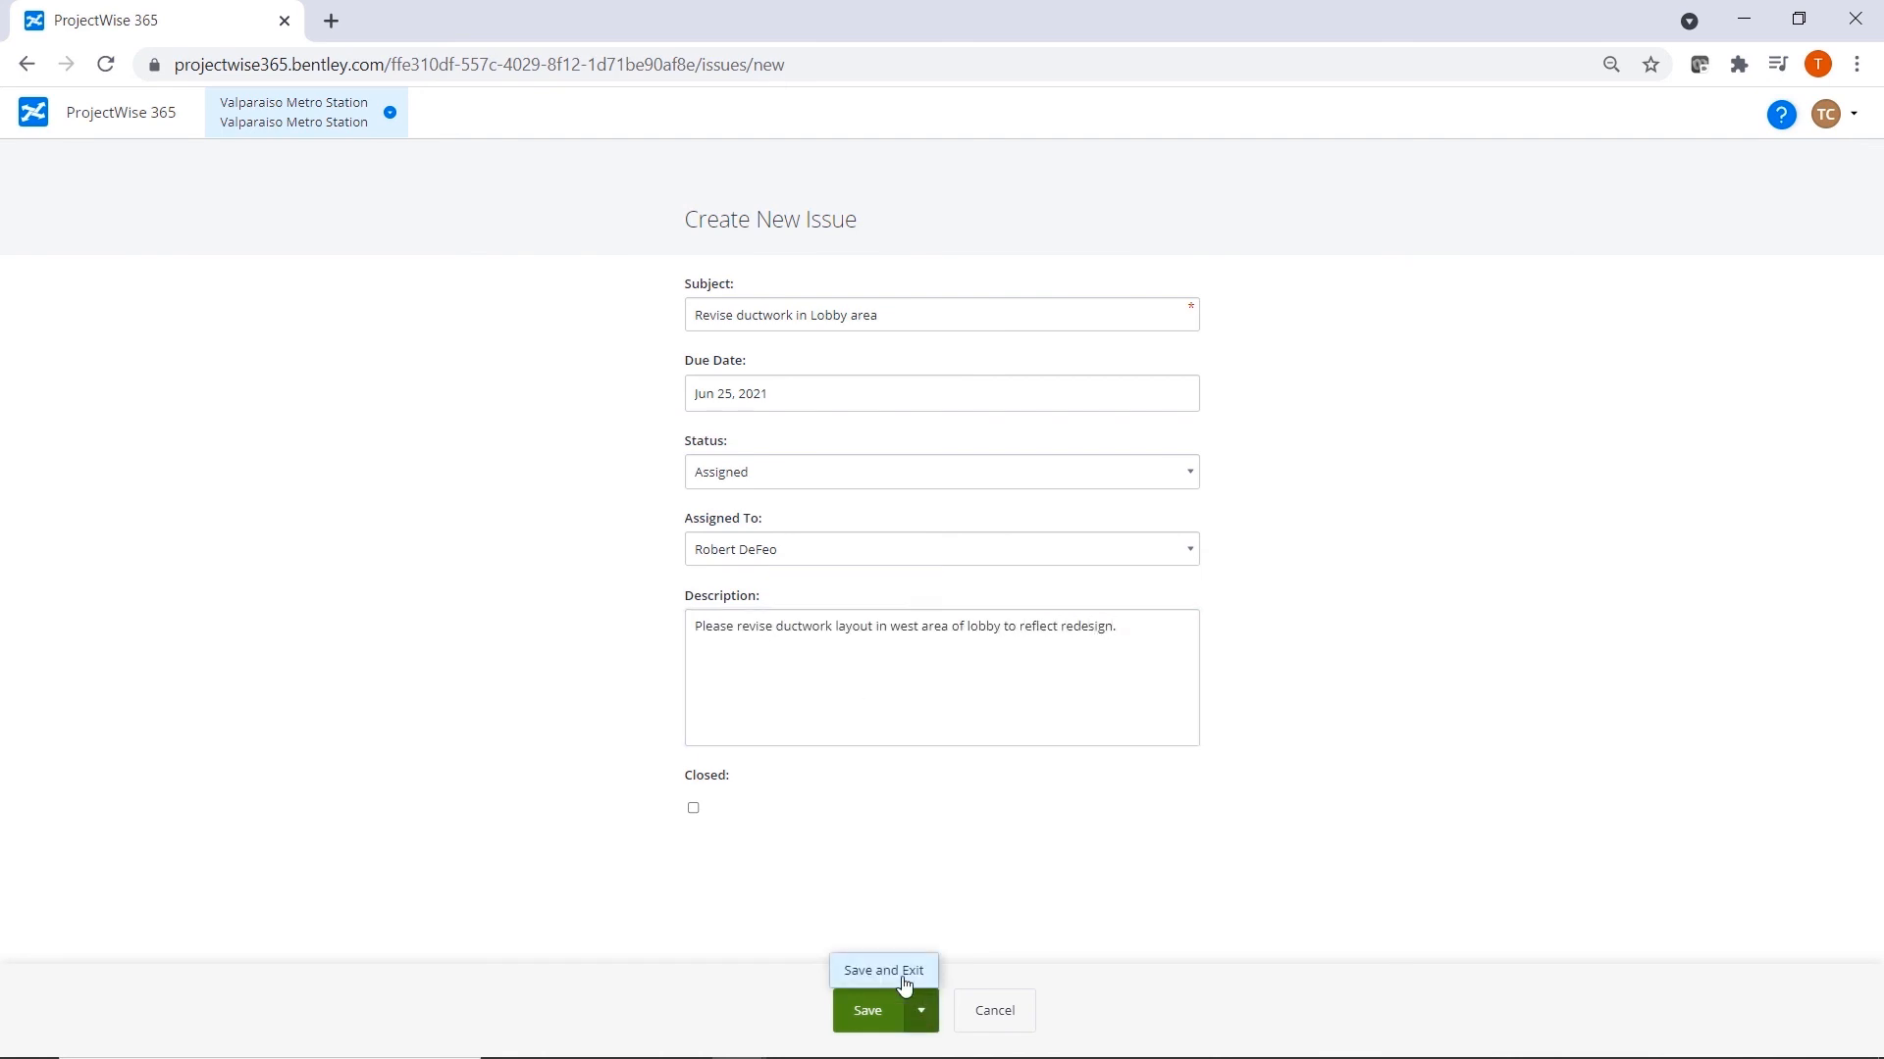
left_click(894, 1006)
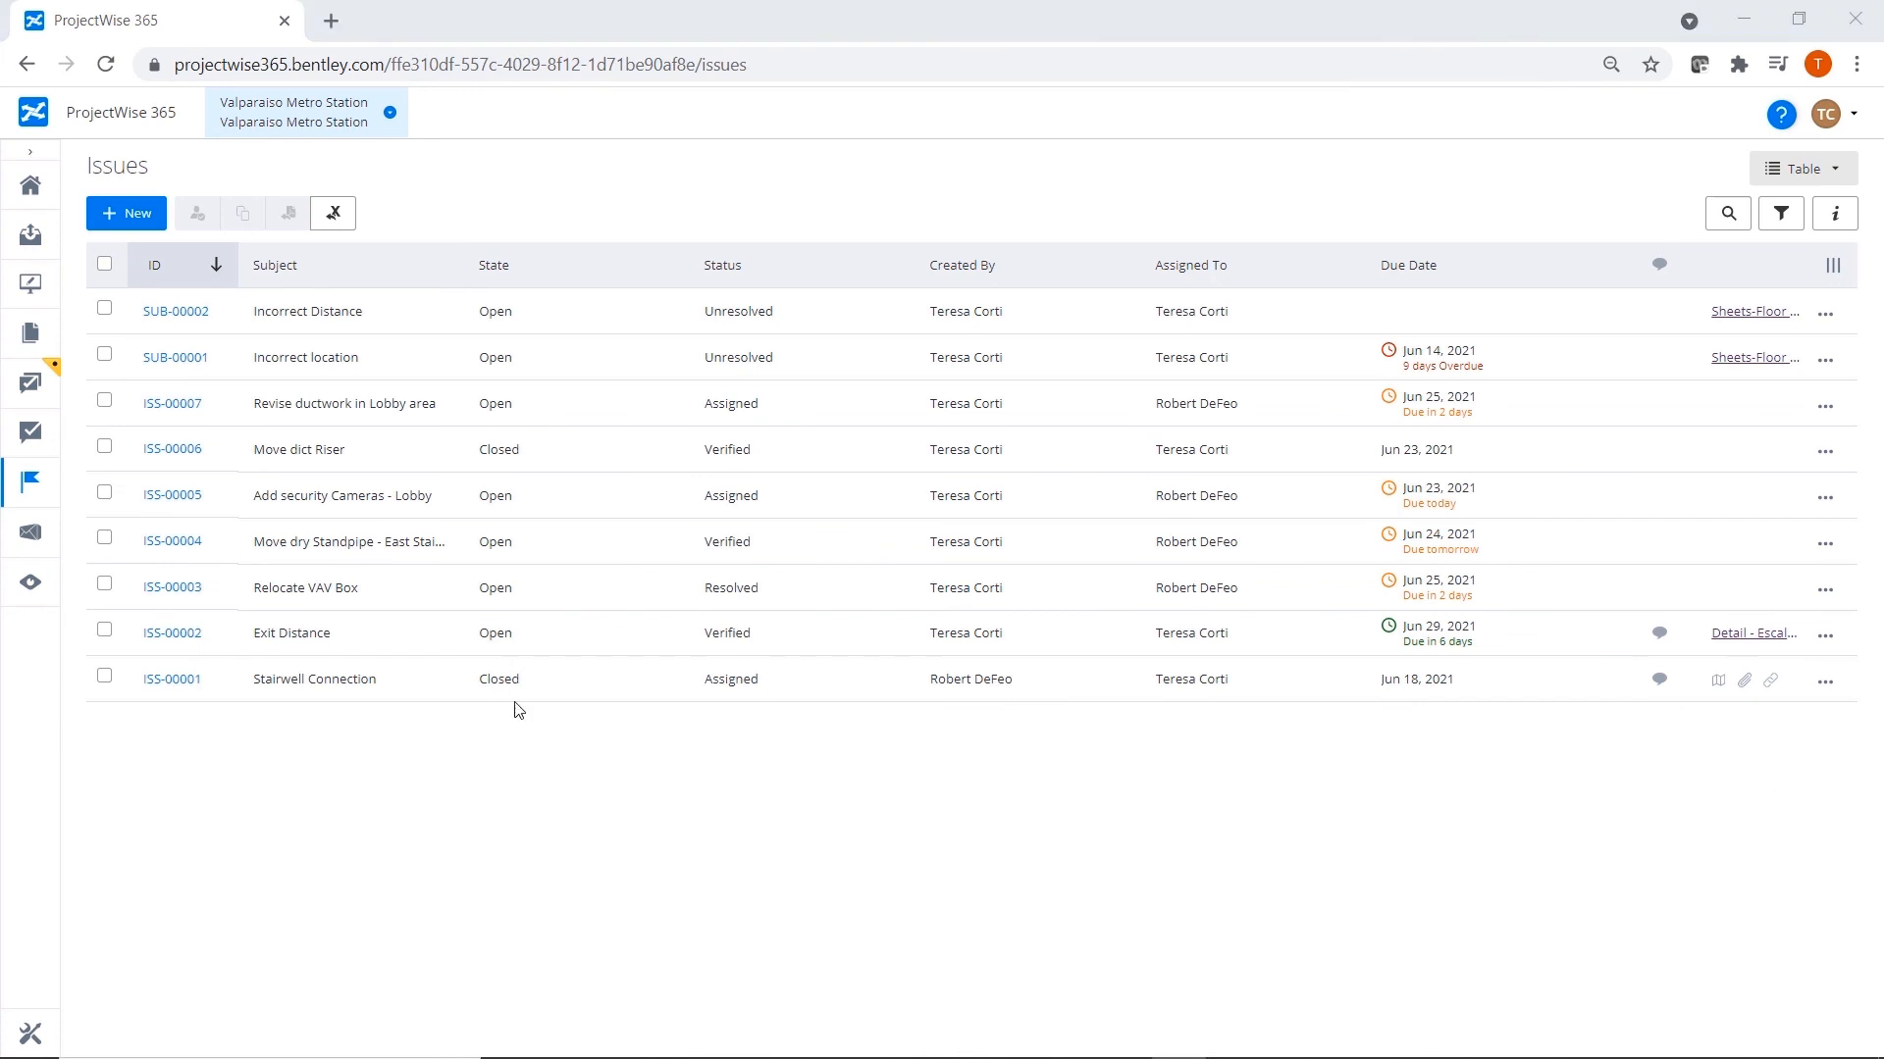
Filter the issues list to Open issues due from Jun 23, 2021 to Jun 24, 2021.
left_click(524, 273)
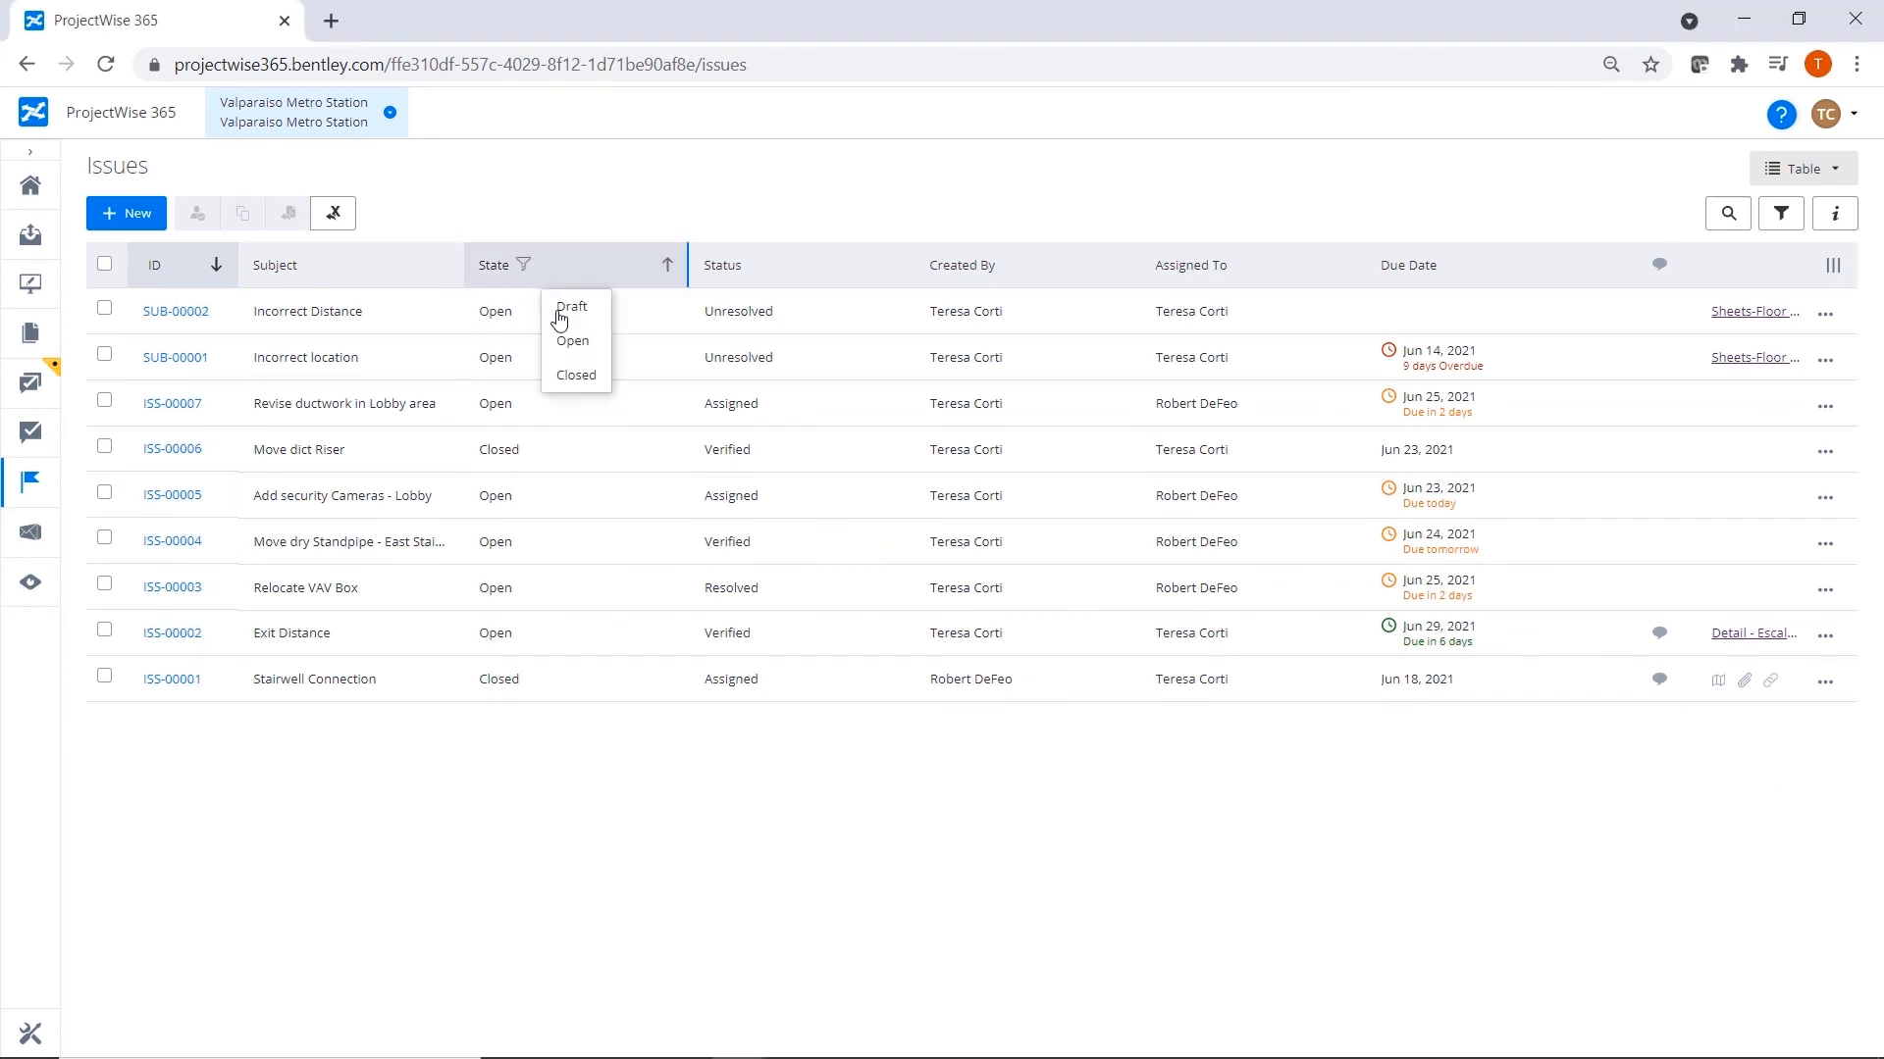
left_click(569, 341)
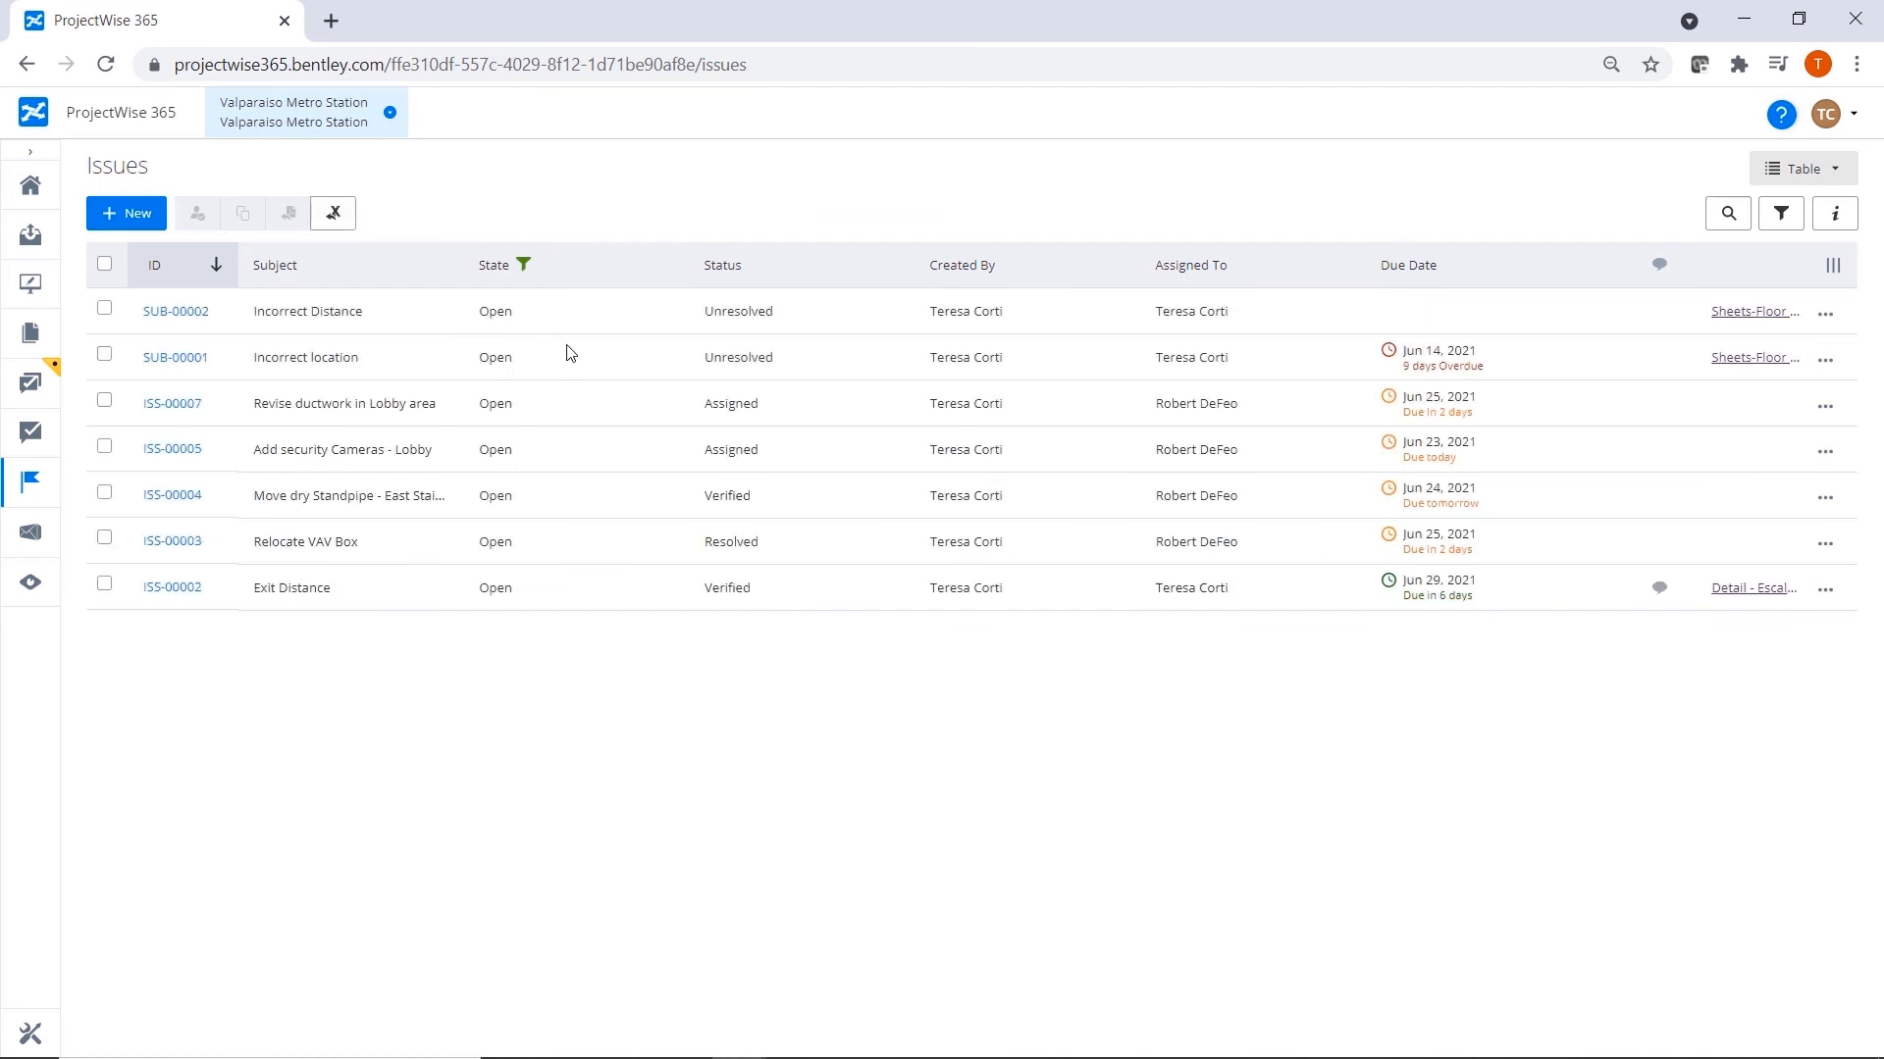
left_click(1453, 264)
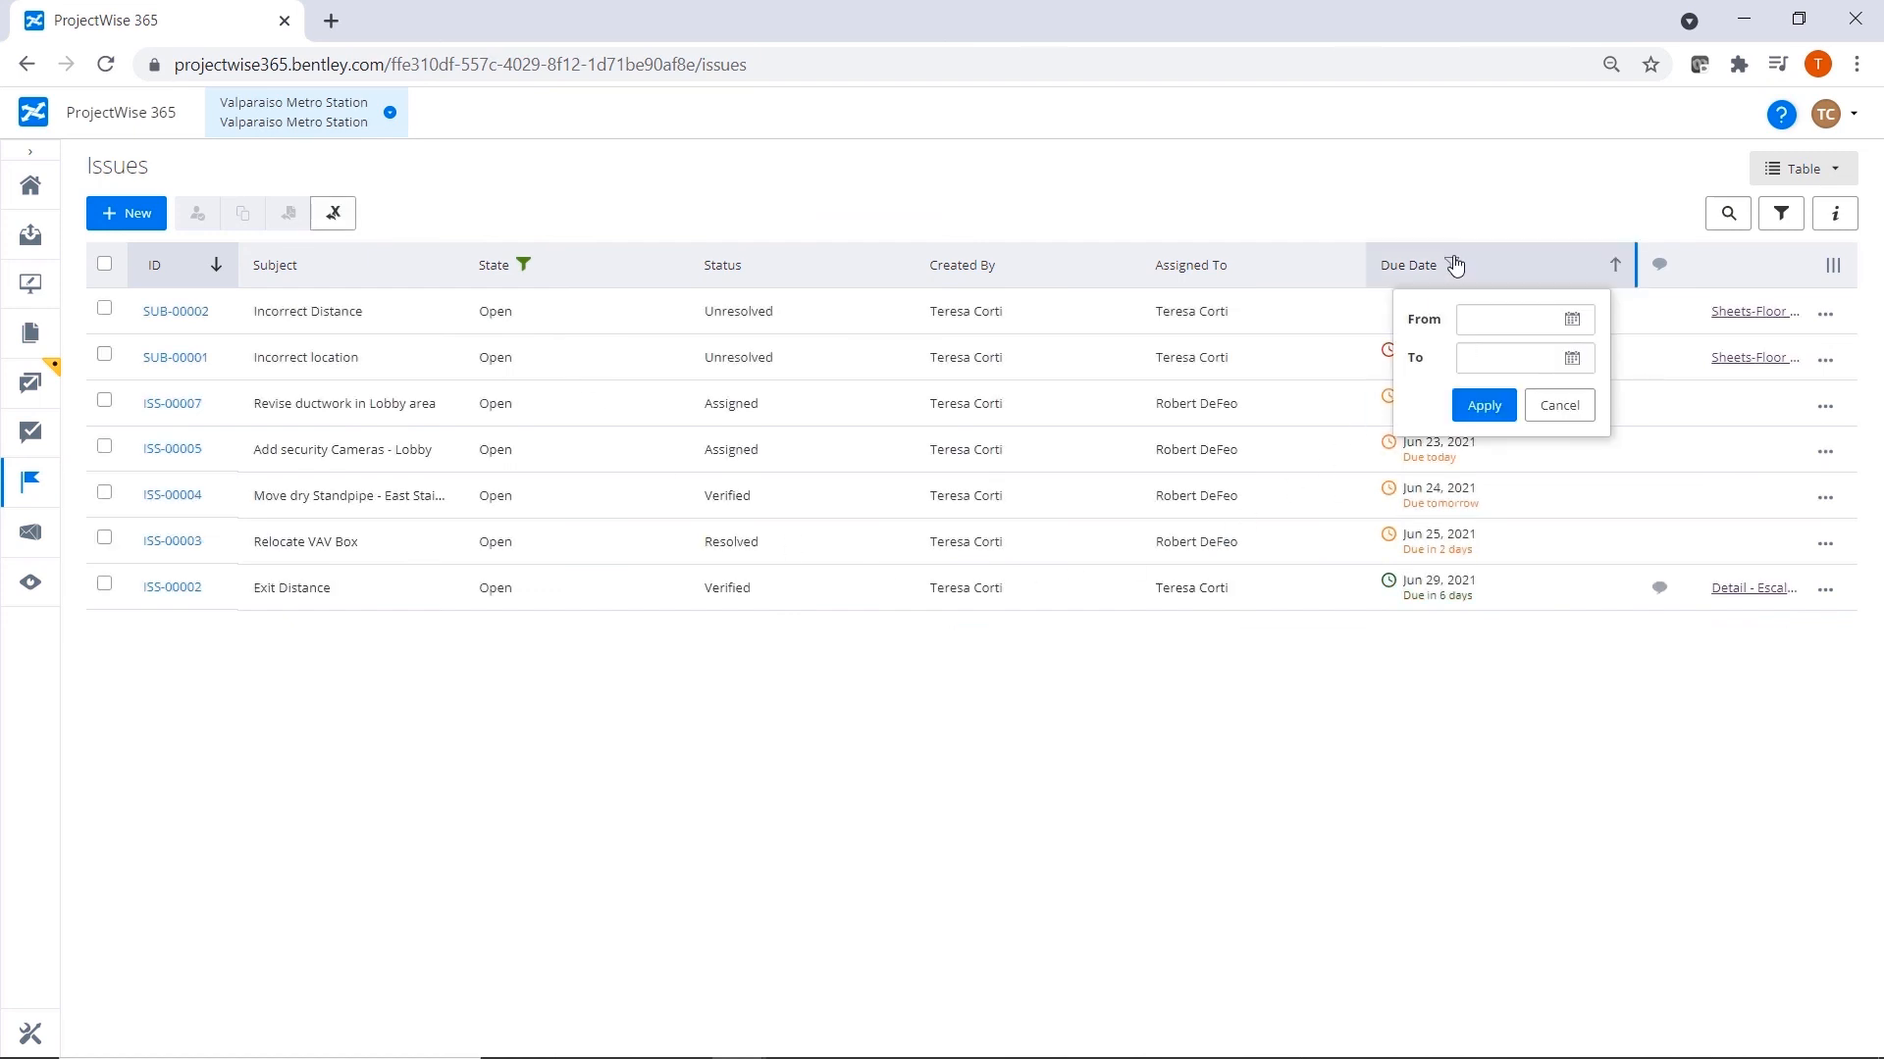
left_click(1572, 321)
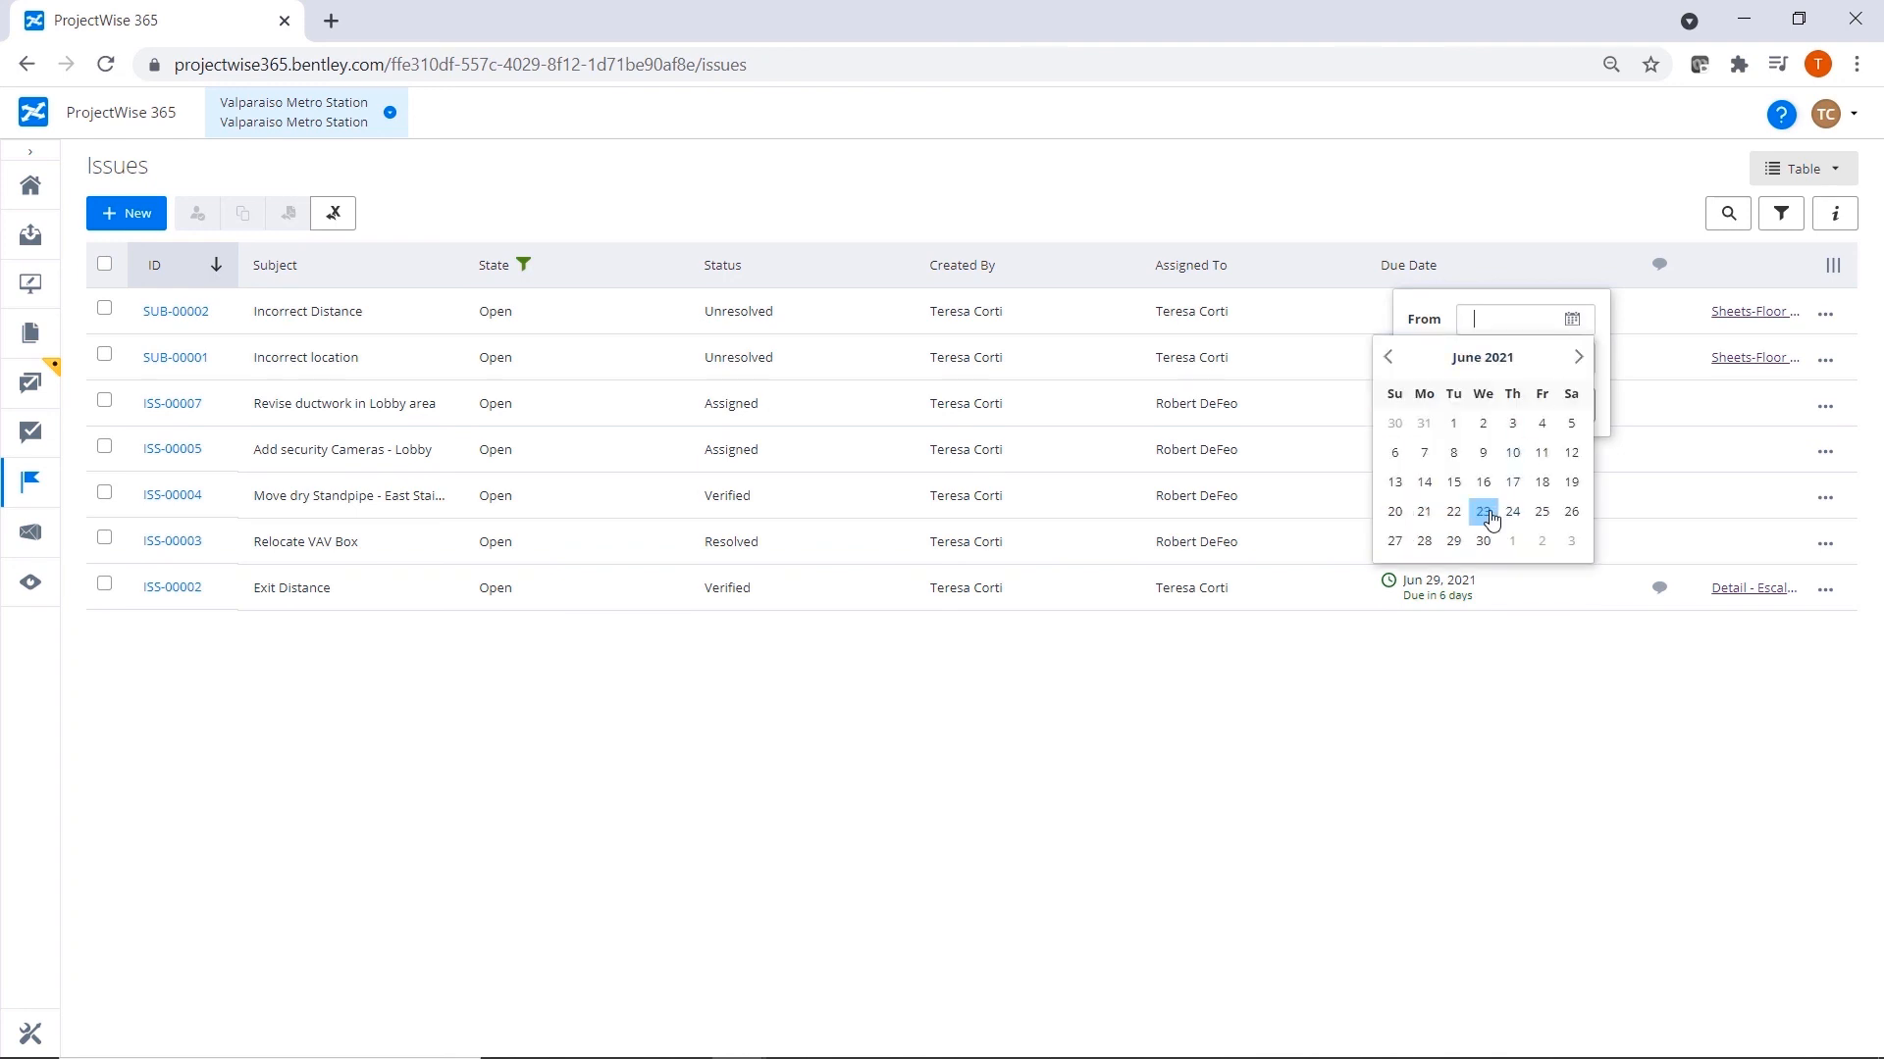
left_click(1483, 511)
left_click(1572, 359)
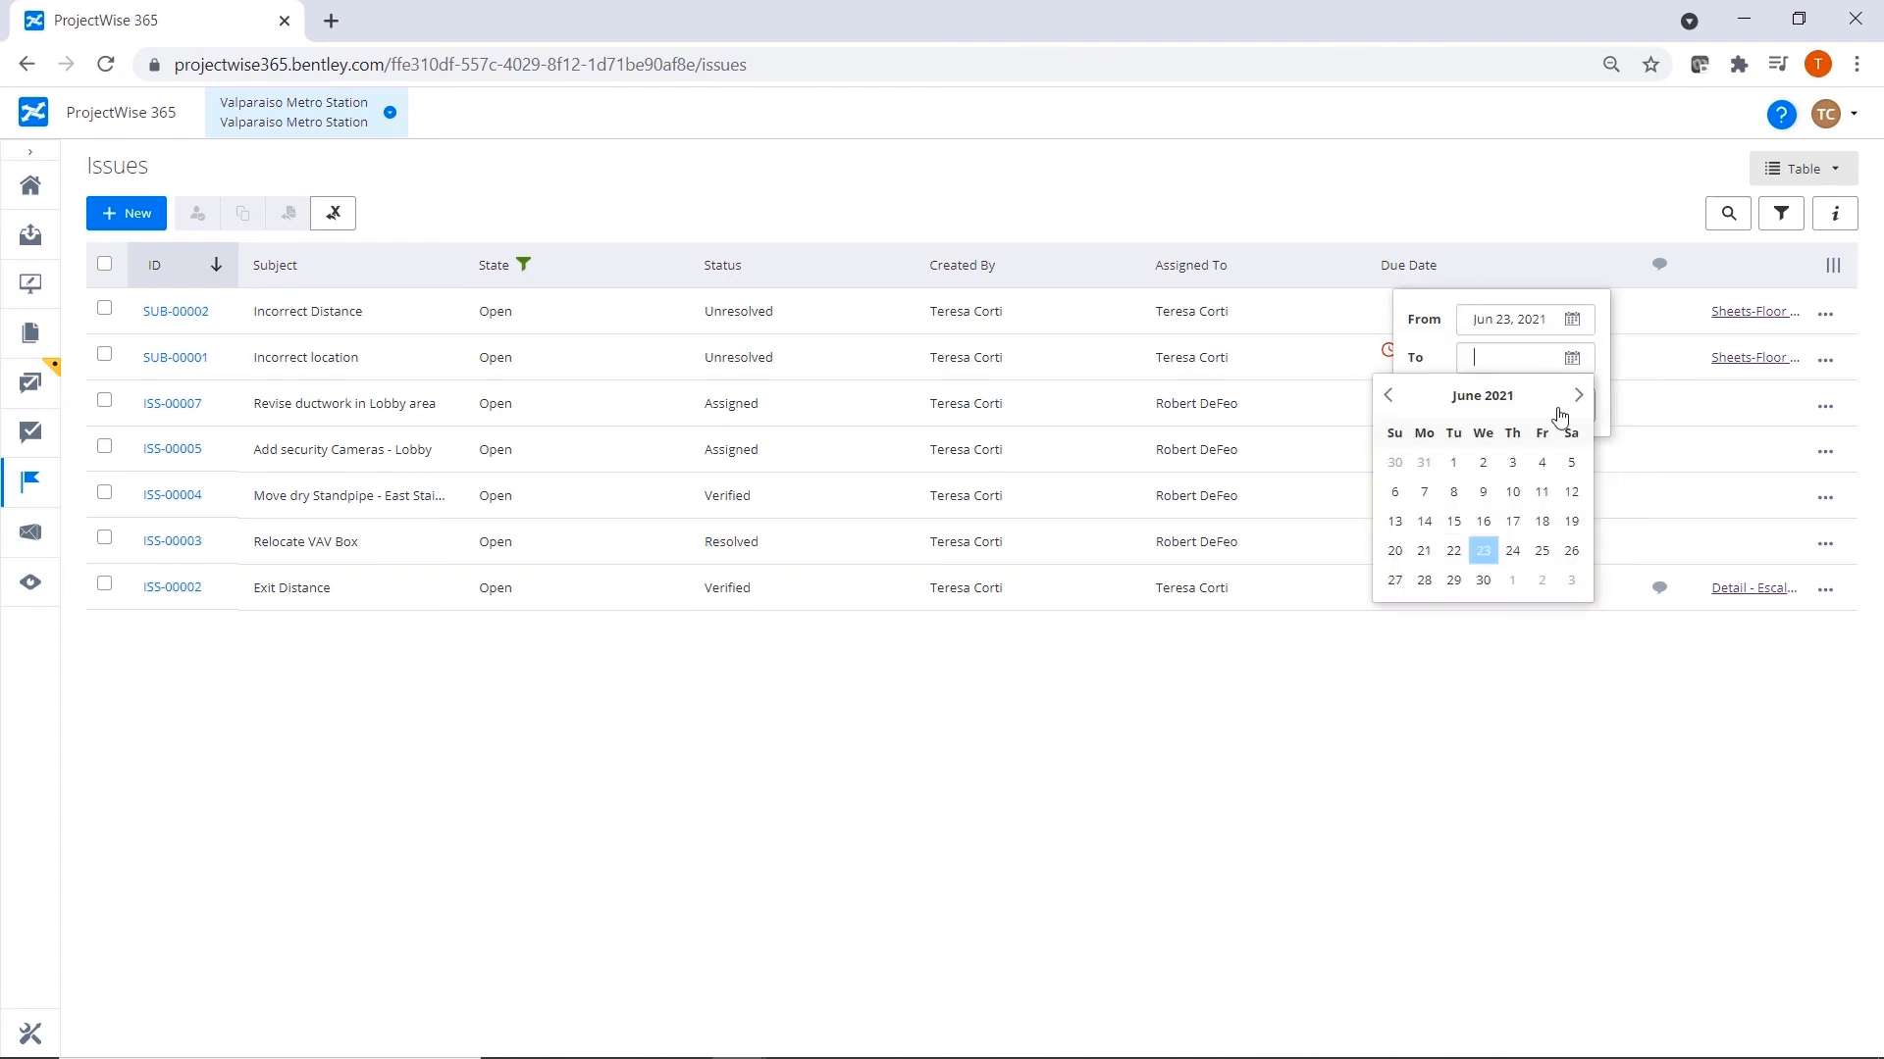
left_click(1514, 550)
left_click(1484, 521)
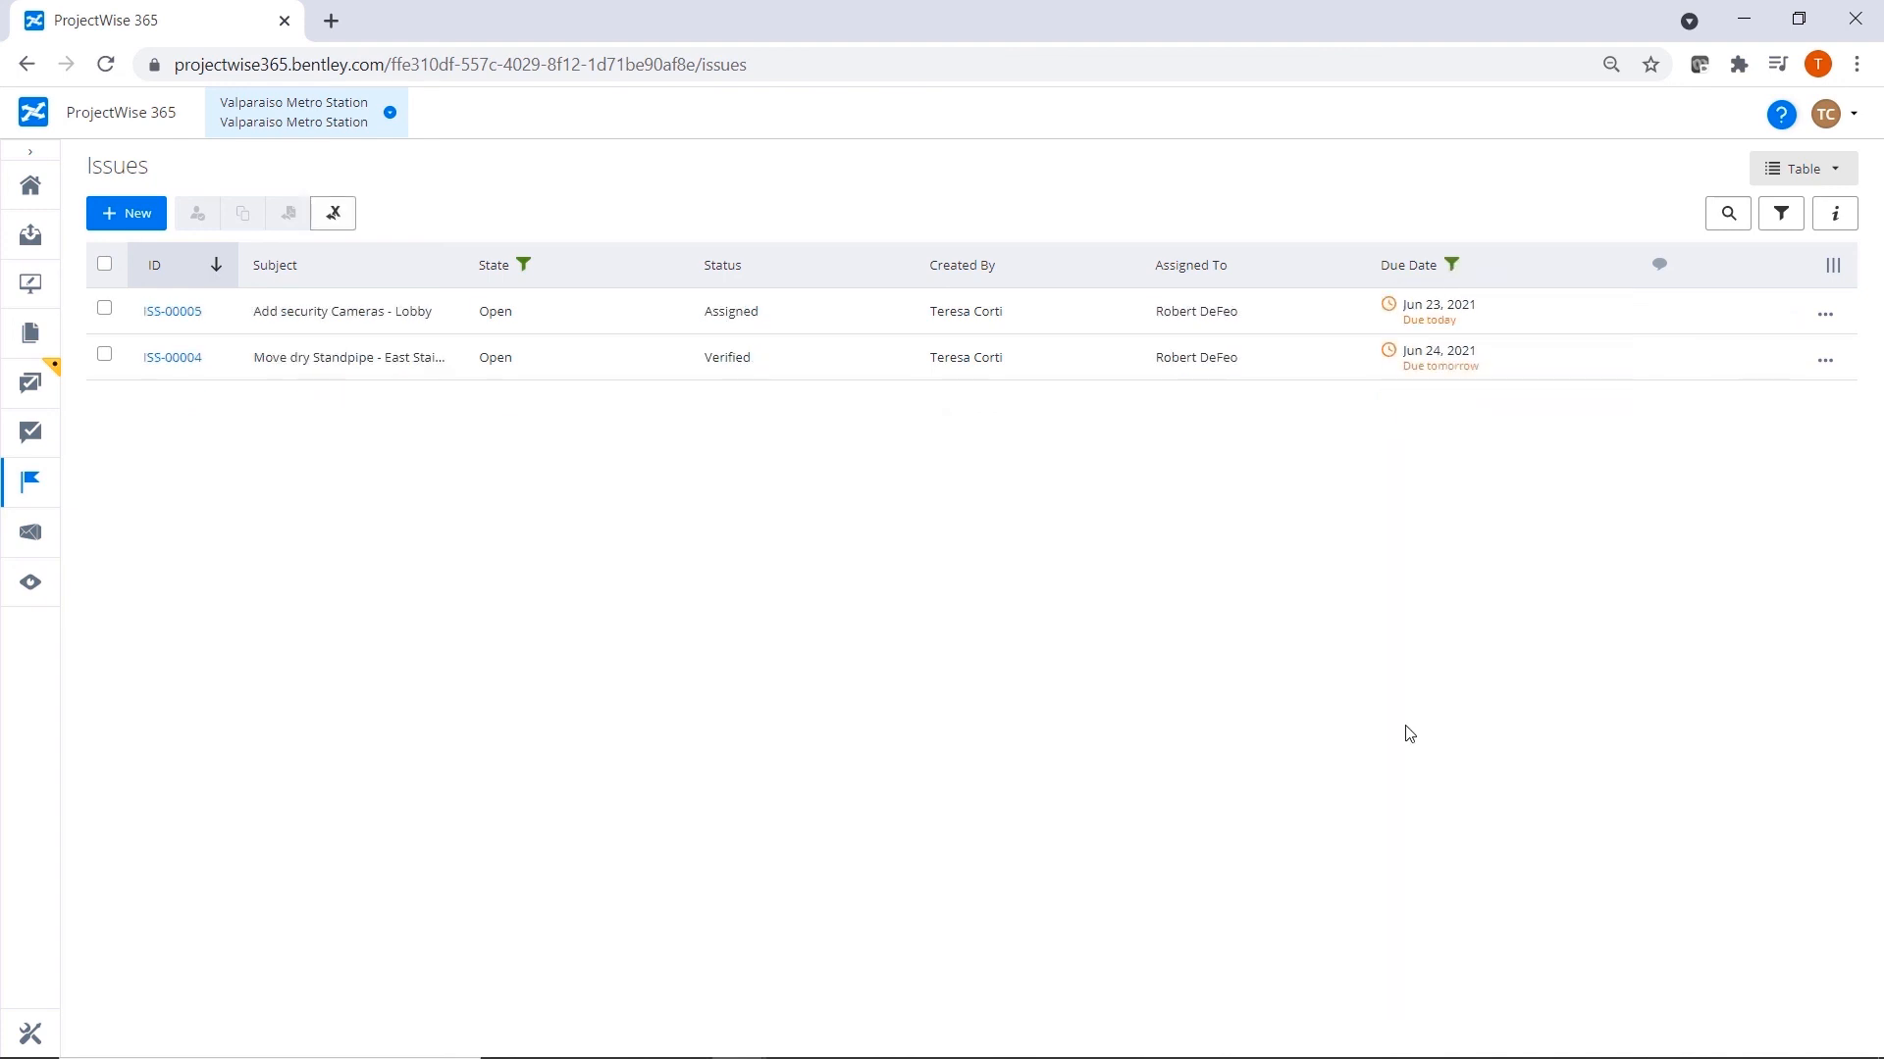
Reassign the Move dry Standpipe issue to the other project member, and clear the Due Date and State filters from the issues list.
left_click(104, 354)
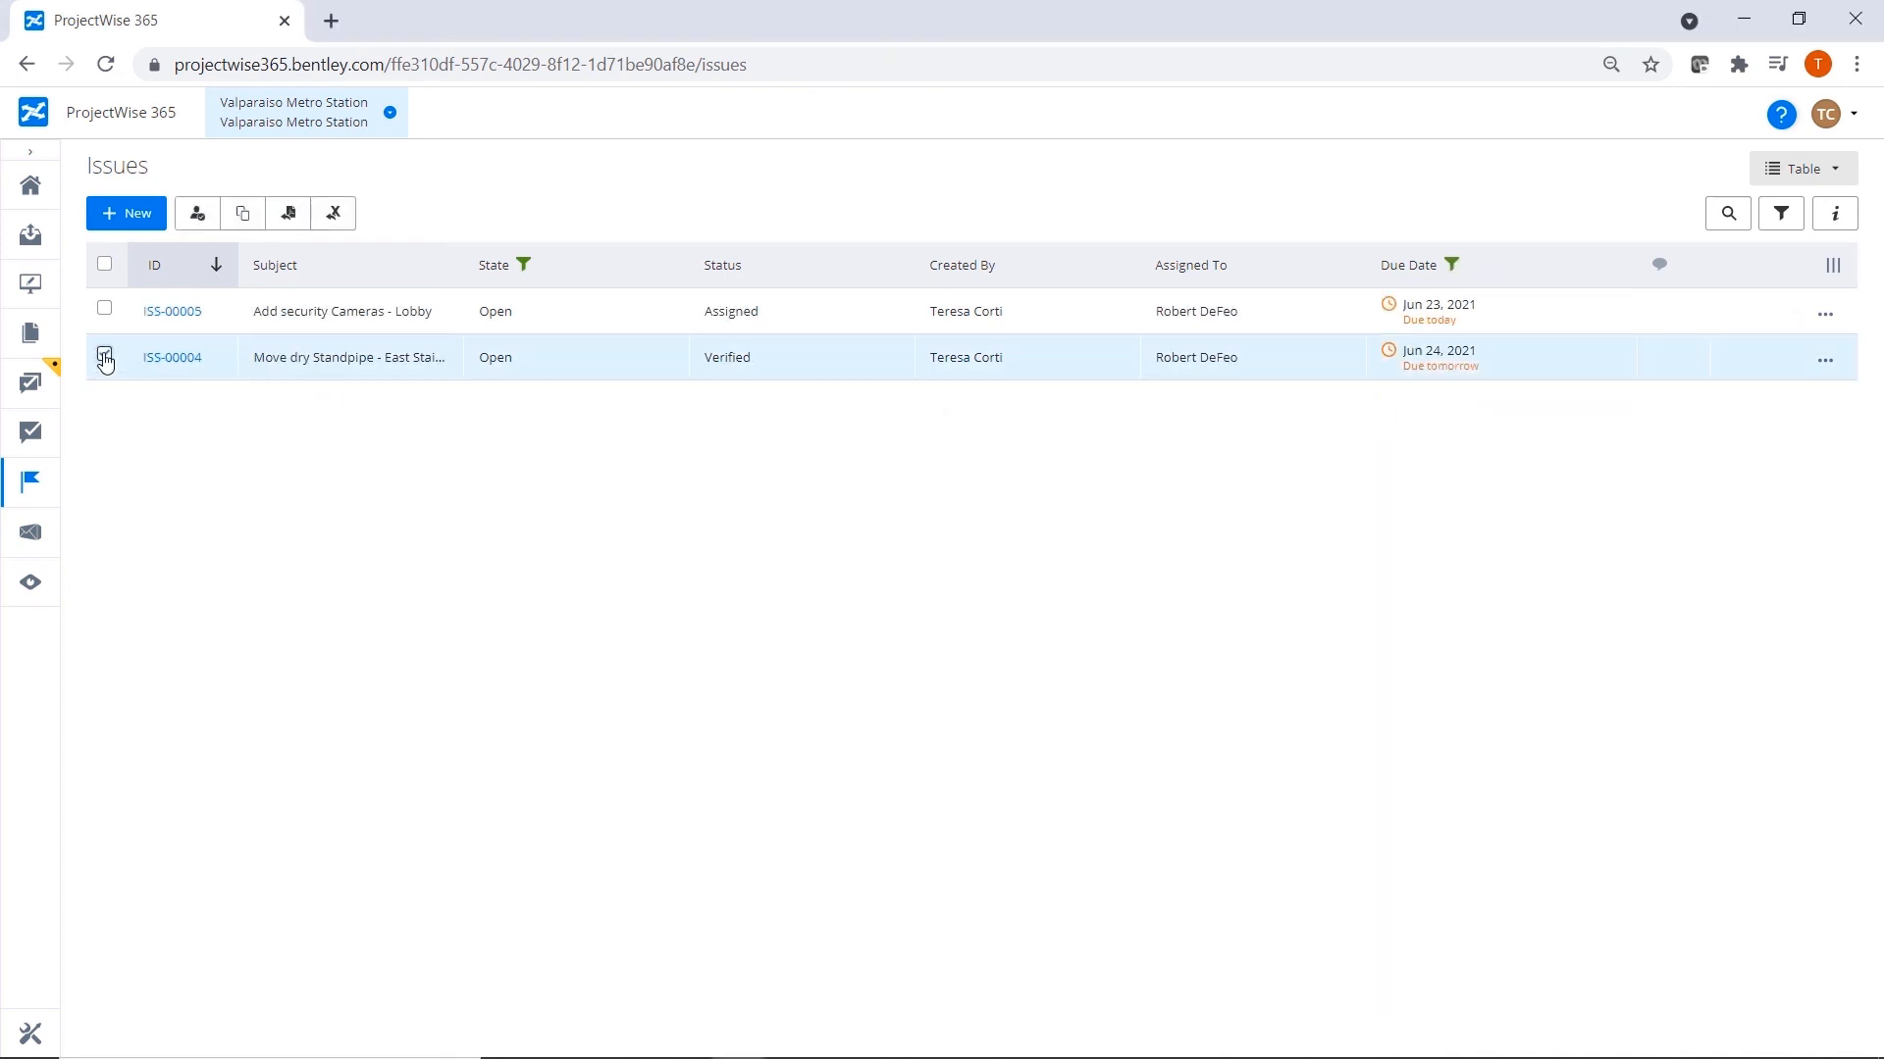
left_click(197, 213)
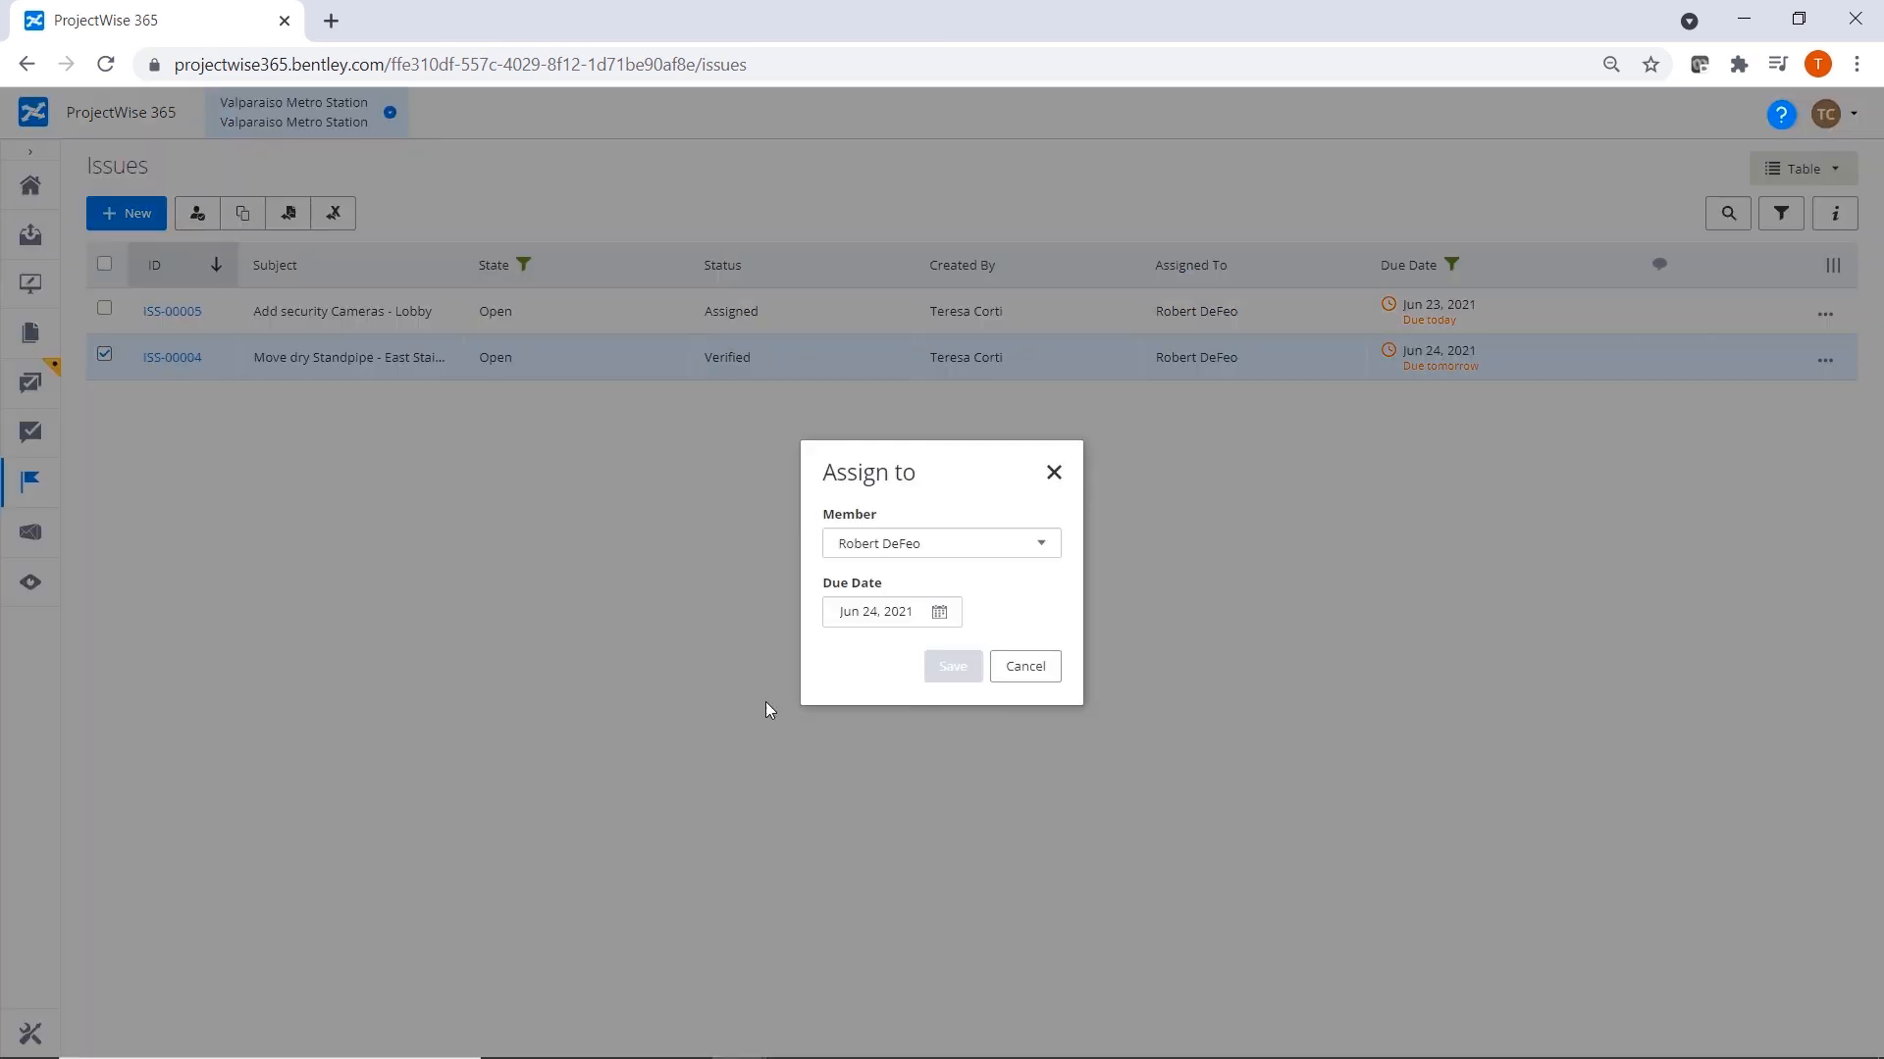
left_click(1046, 548)
type("tere")
left_click(893, 580)
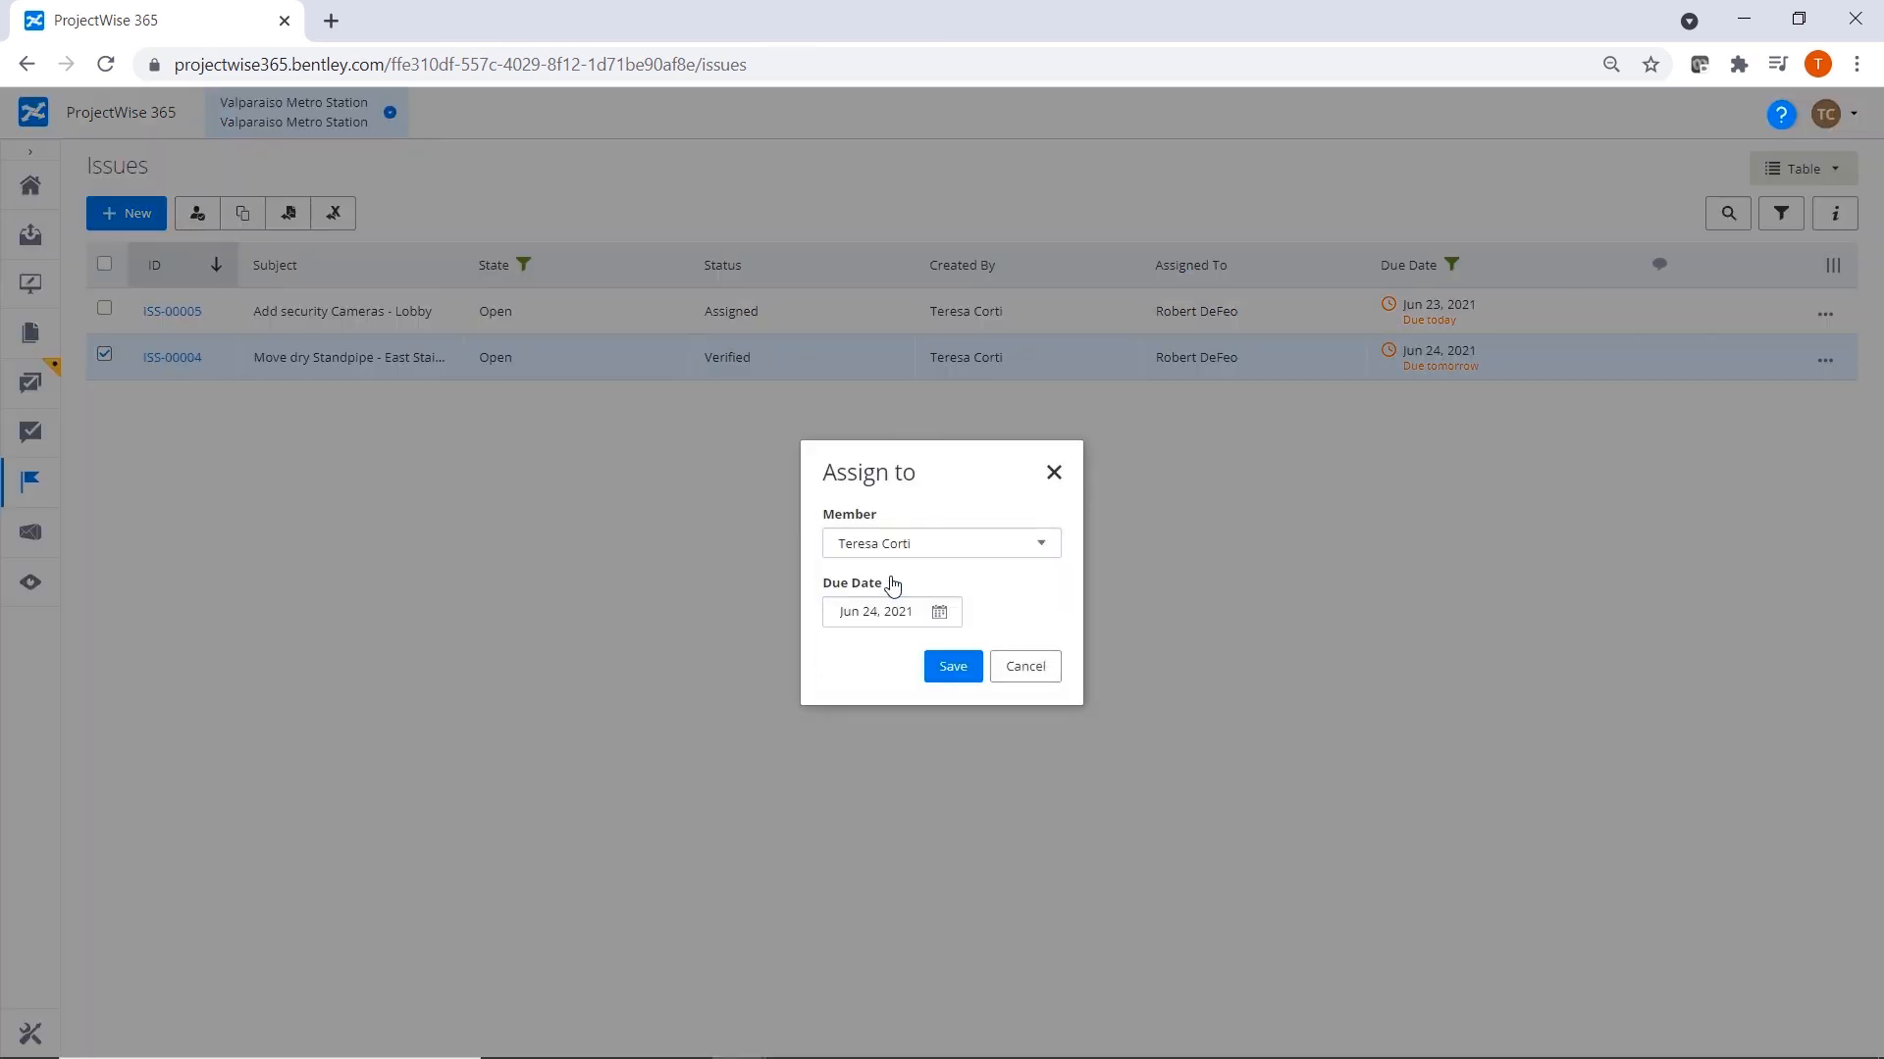
left_click(953, 667)
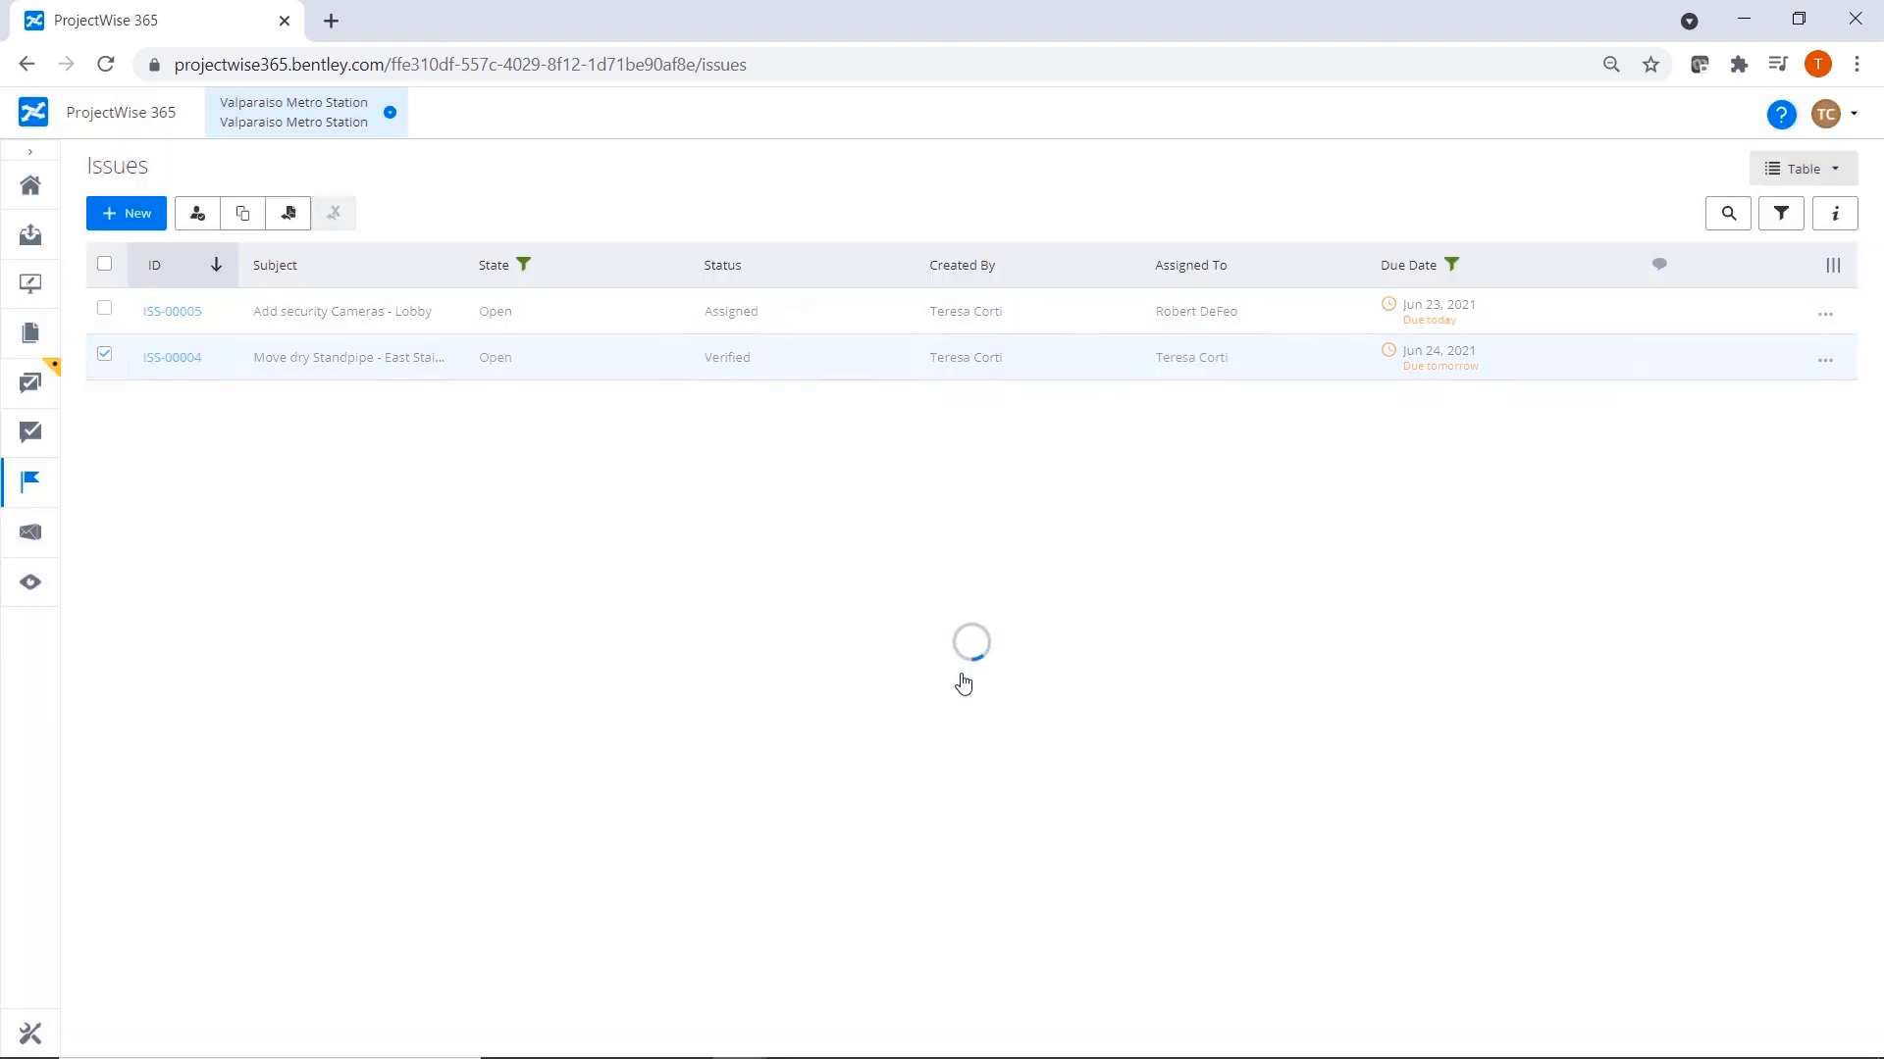
left_click(1451, 265)
left_click(523, 265)
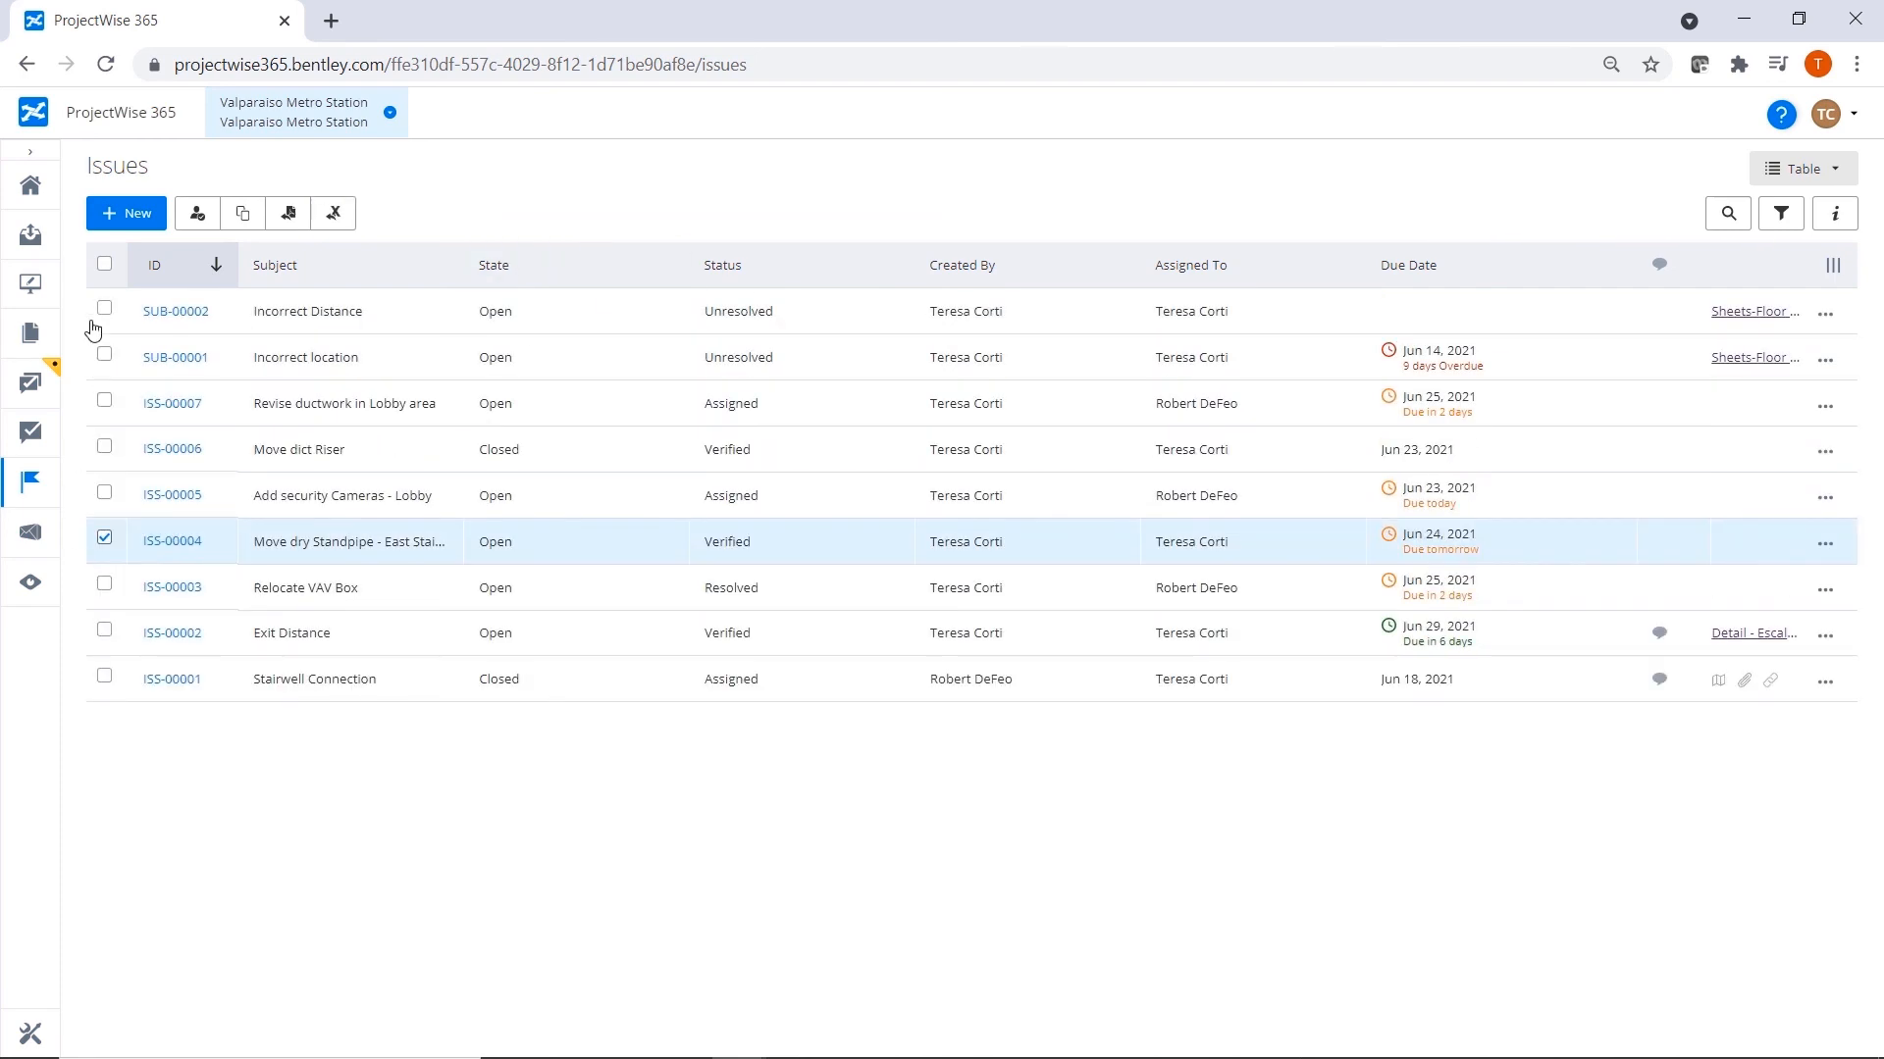
Export all issues to Excel as All Issues.xlsx in the project's 00.0 - General folder, and view that folder in Documents.
left_click(106, 267)
left_click(334, 213)
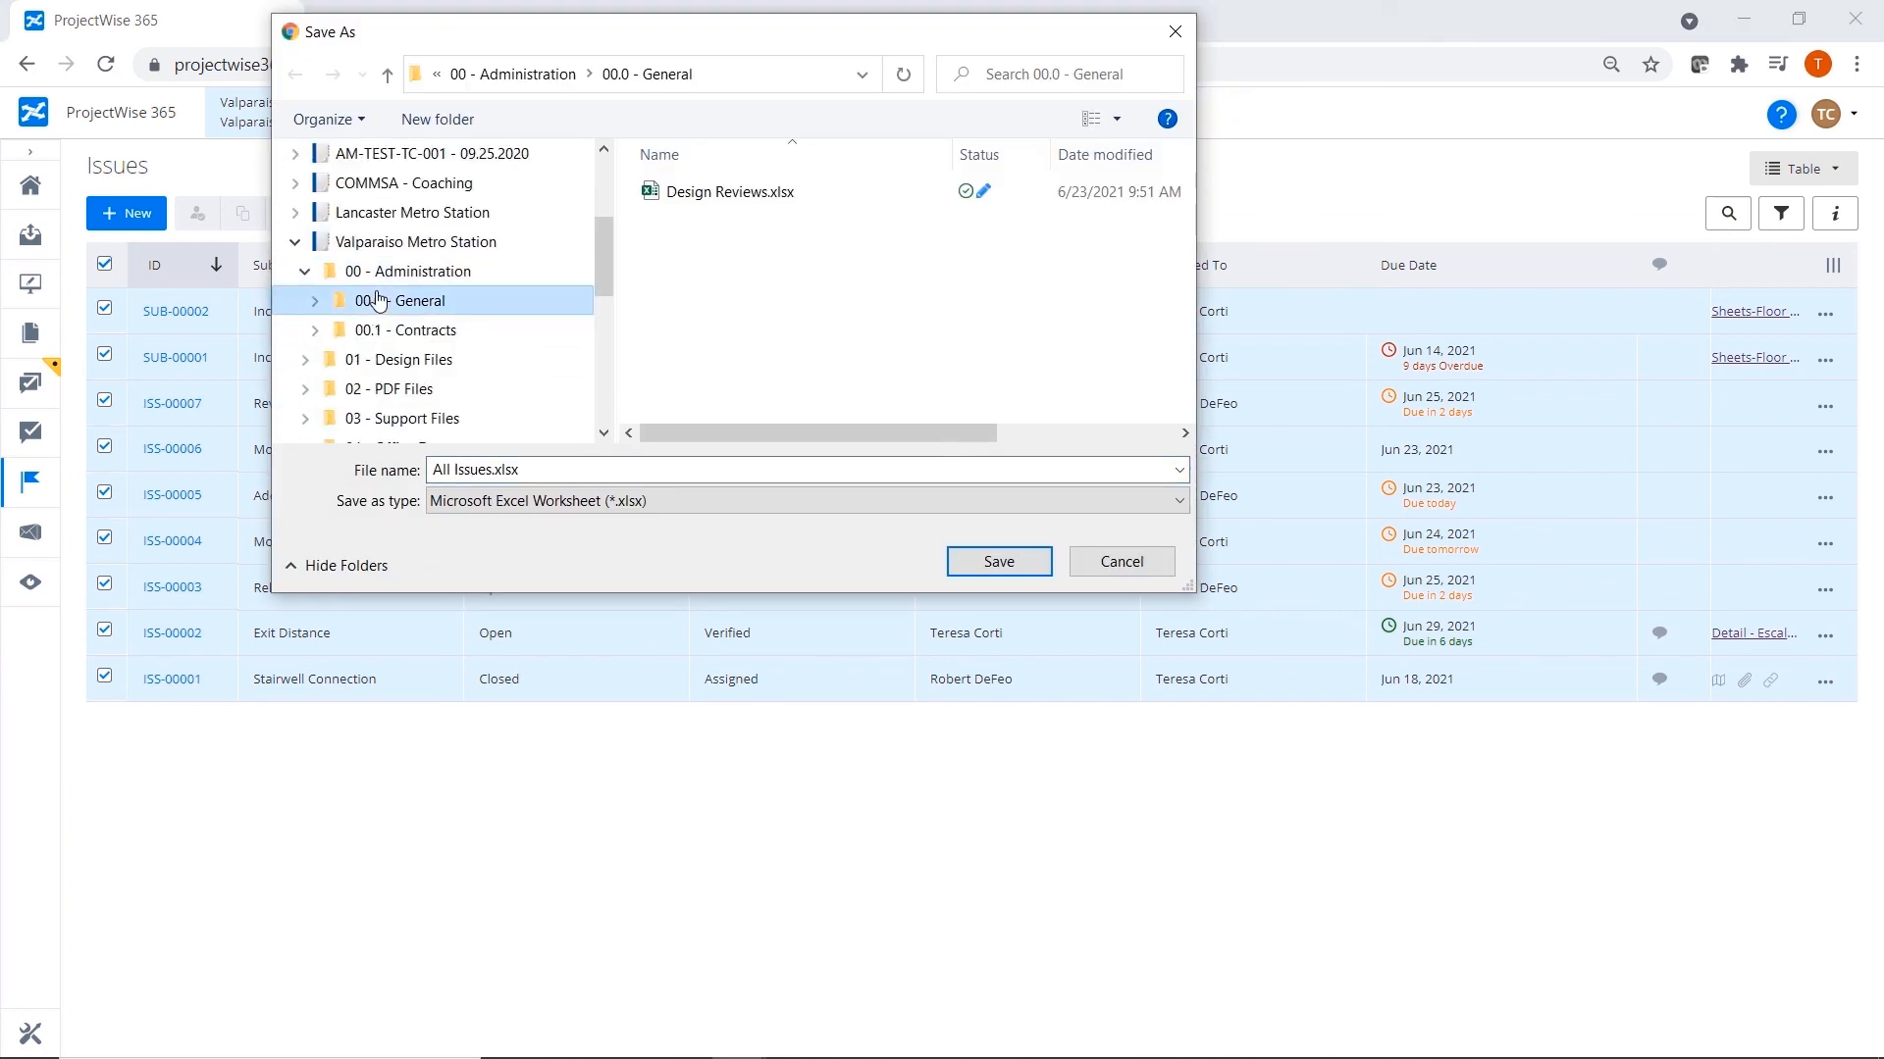
left_click(1009, 567)
left_click(104, 264)
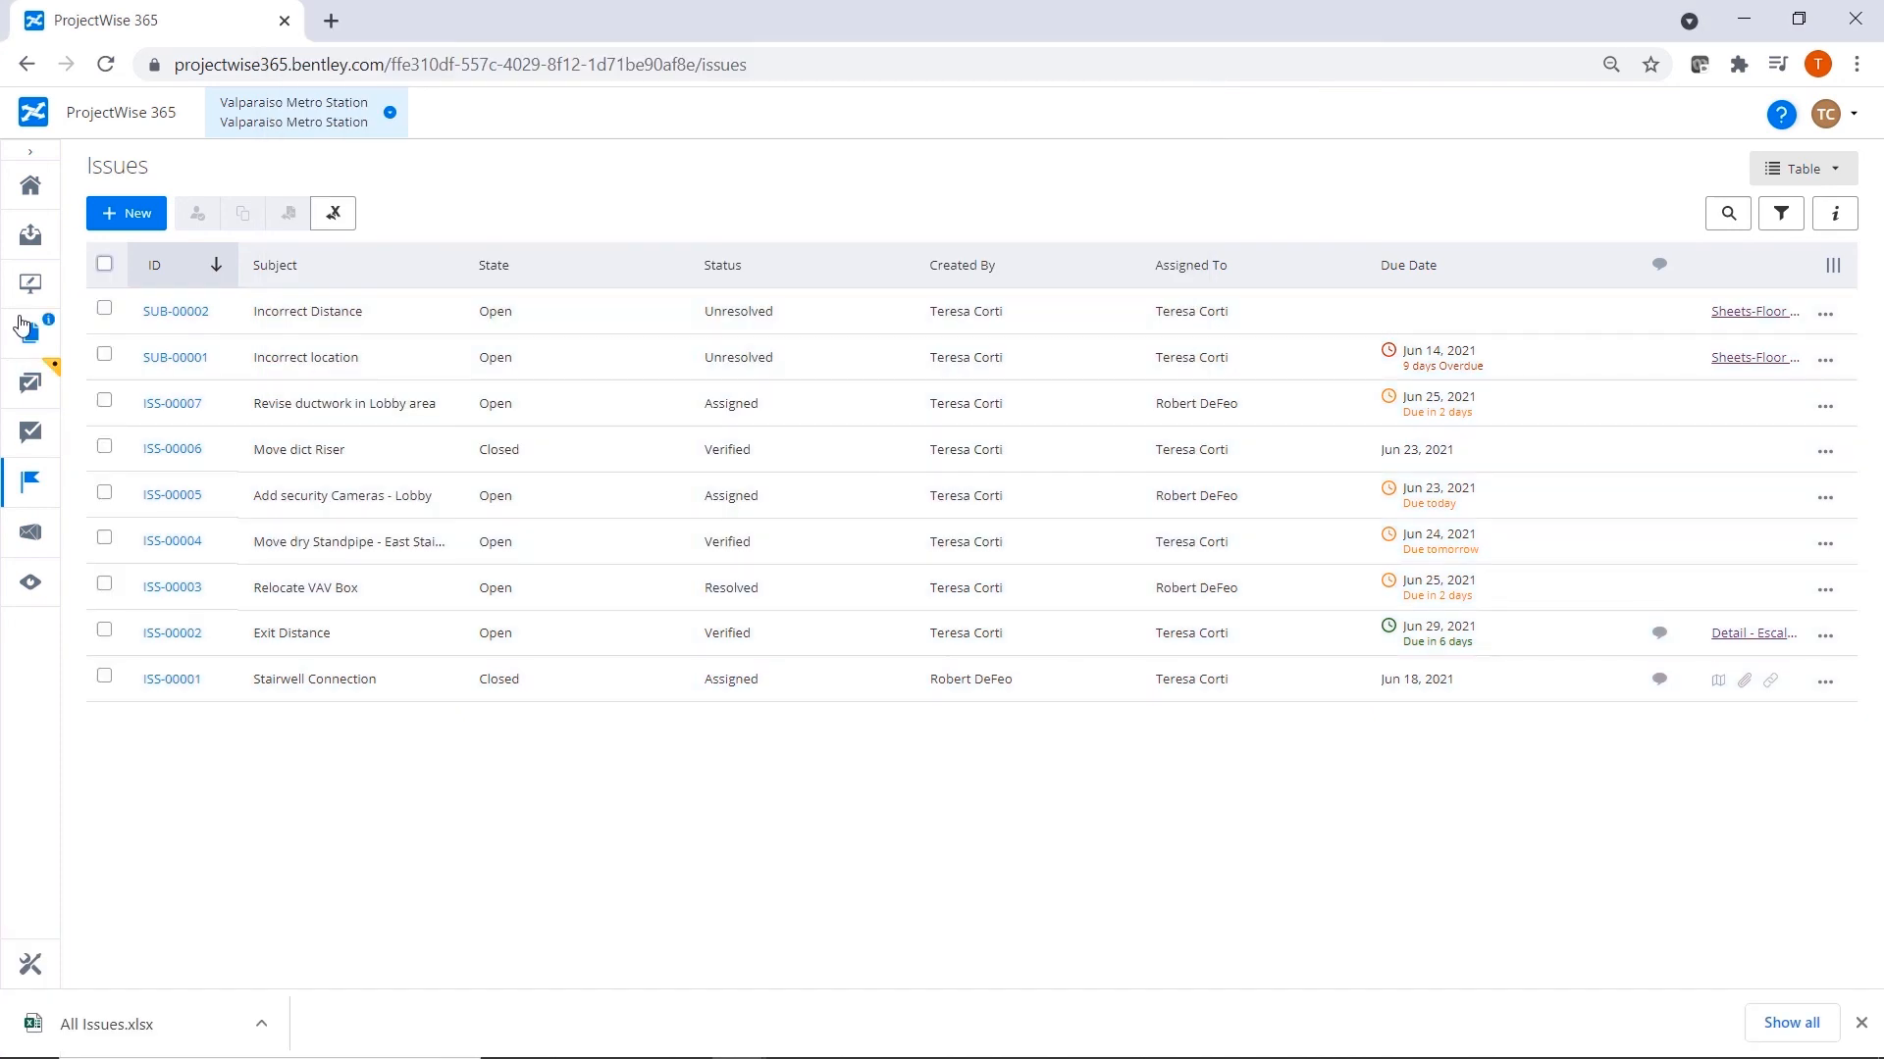
left_click(24, 335)
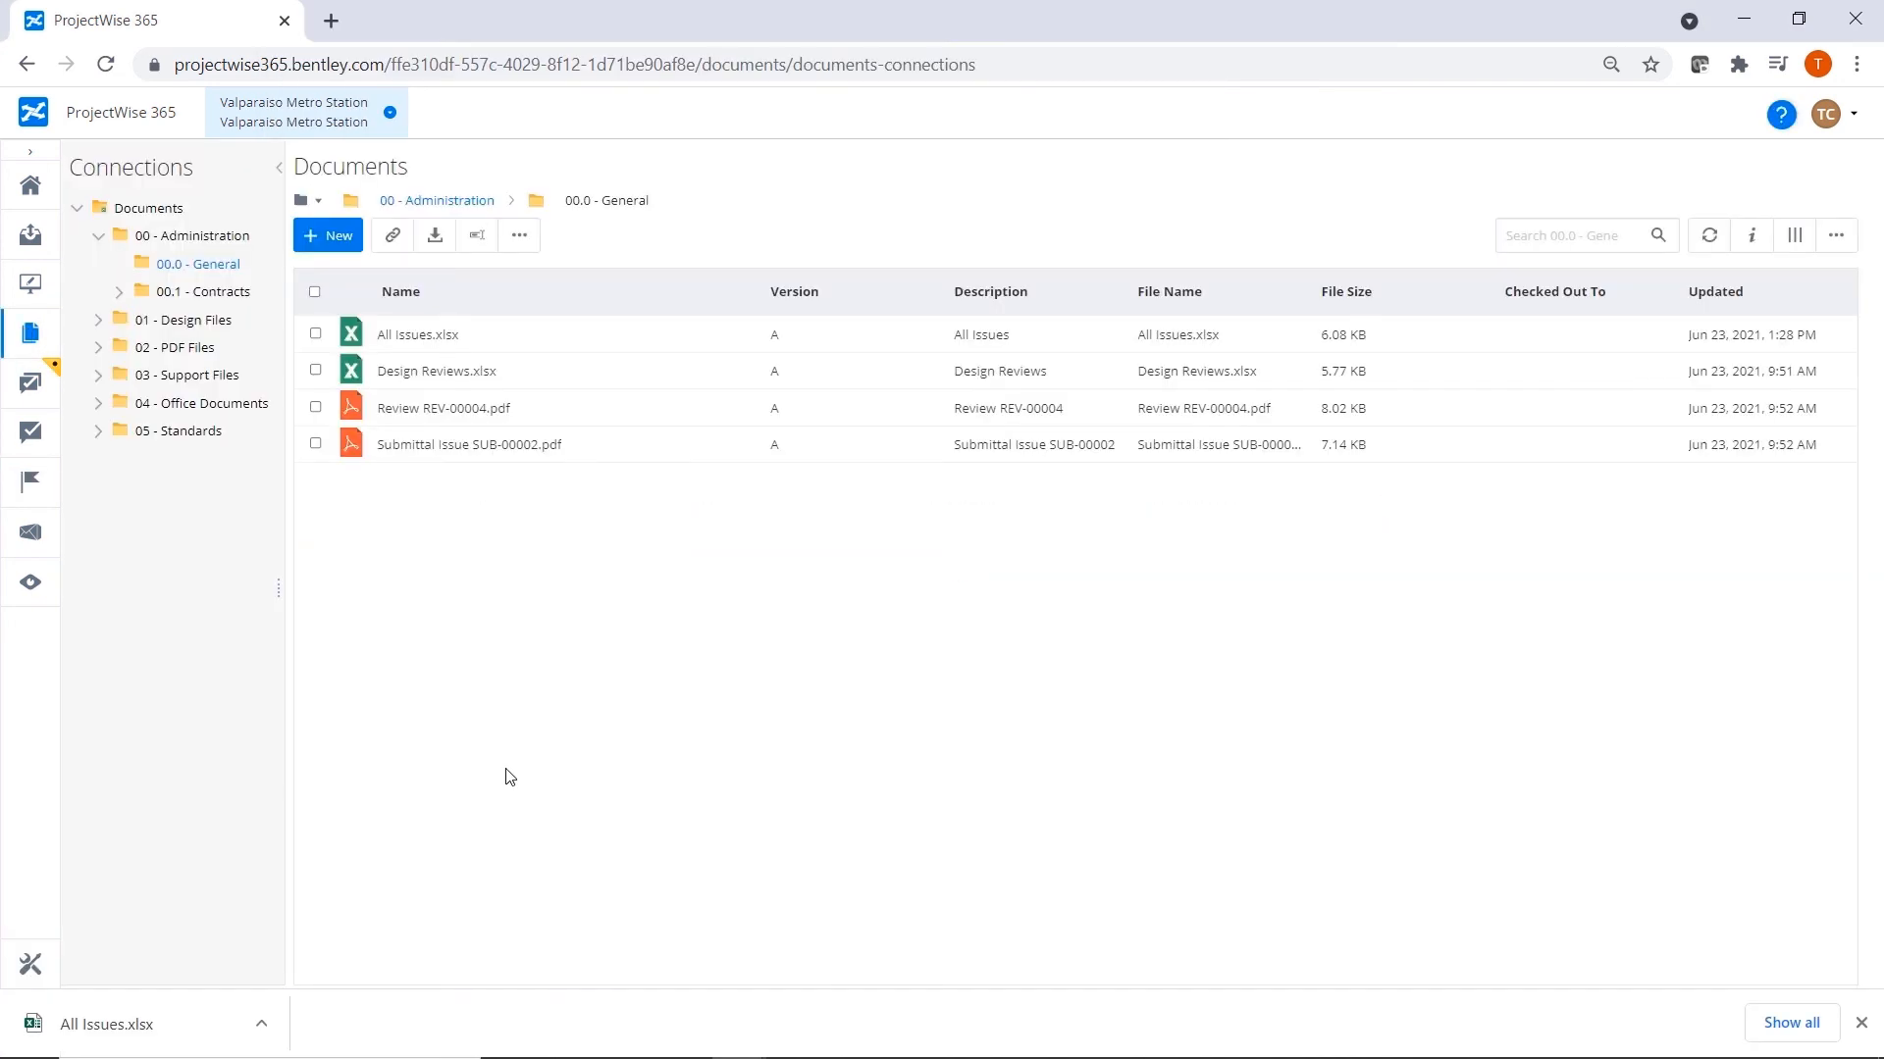